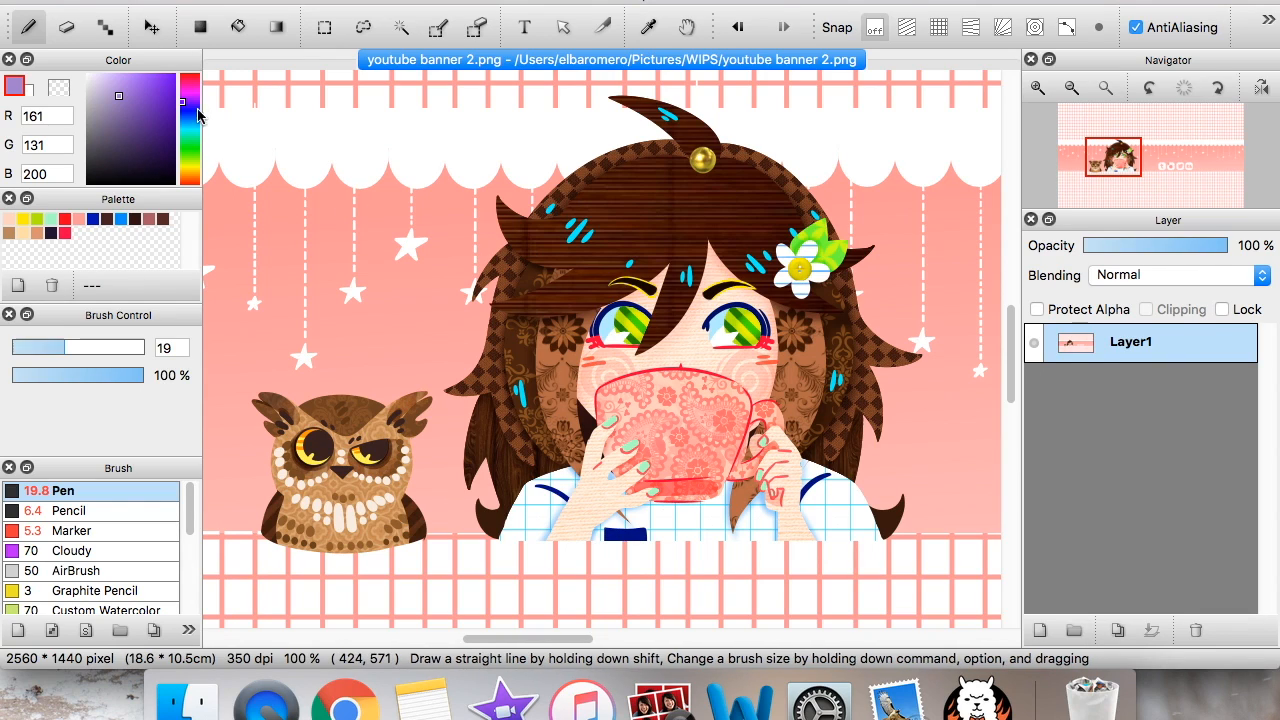
Open the settings for creating a new image and view the unit choices for its width
{"action": "left_click", "coordinate": [157, 1]}
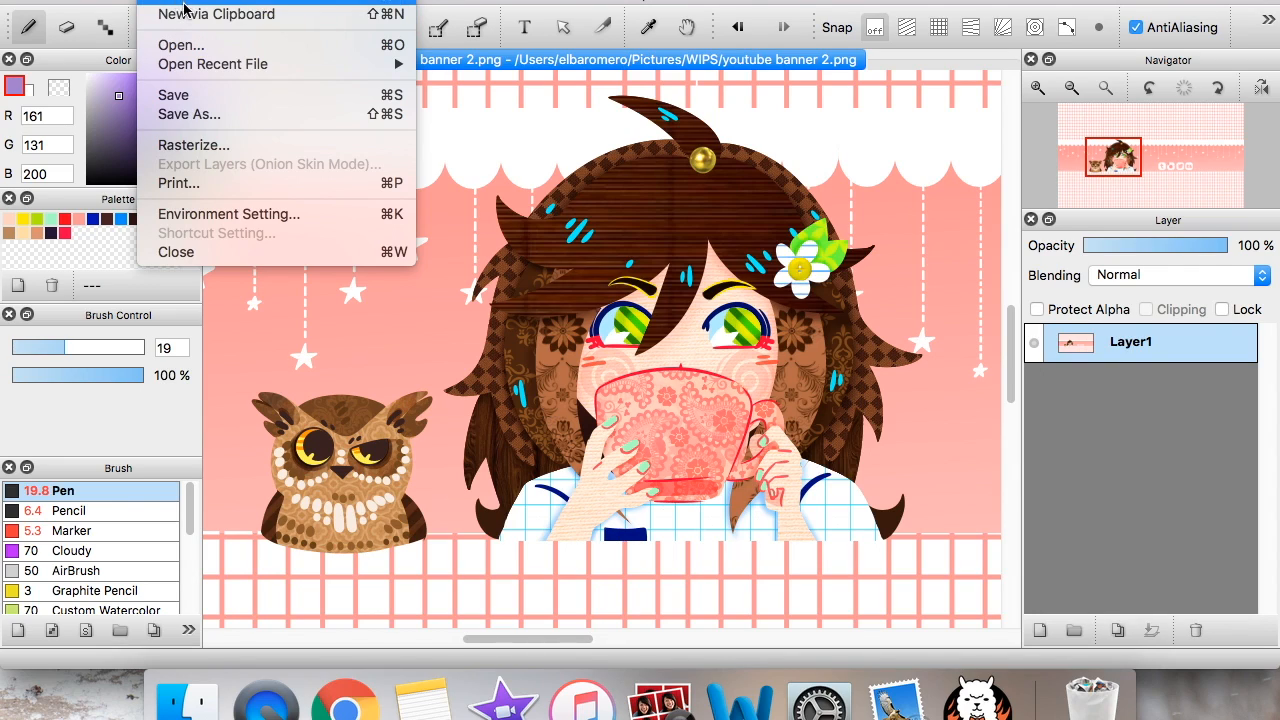
{"action": "left_click", "coordinate": [1133, 430]}
{"action": "key", "text": "super+n"}
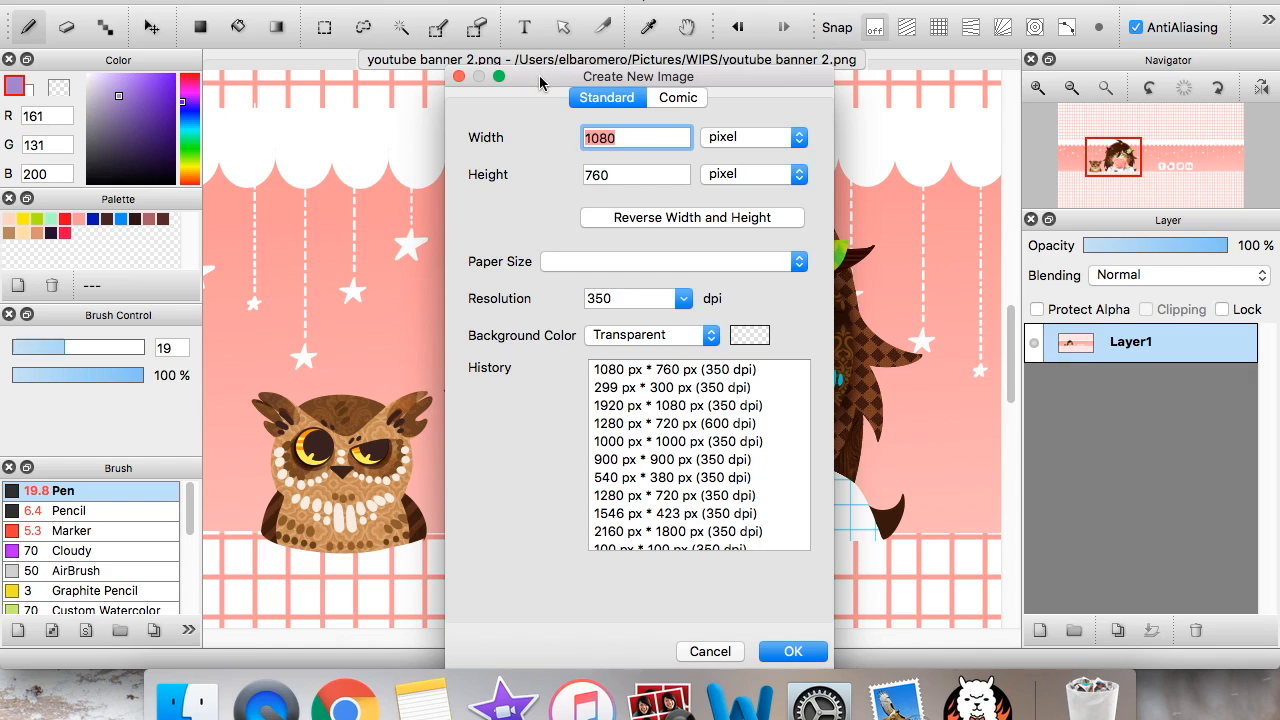
{"action": "left_click_drag", "start_coordinate": [538, 86], "coordinate": [510, 51]}
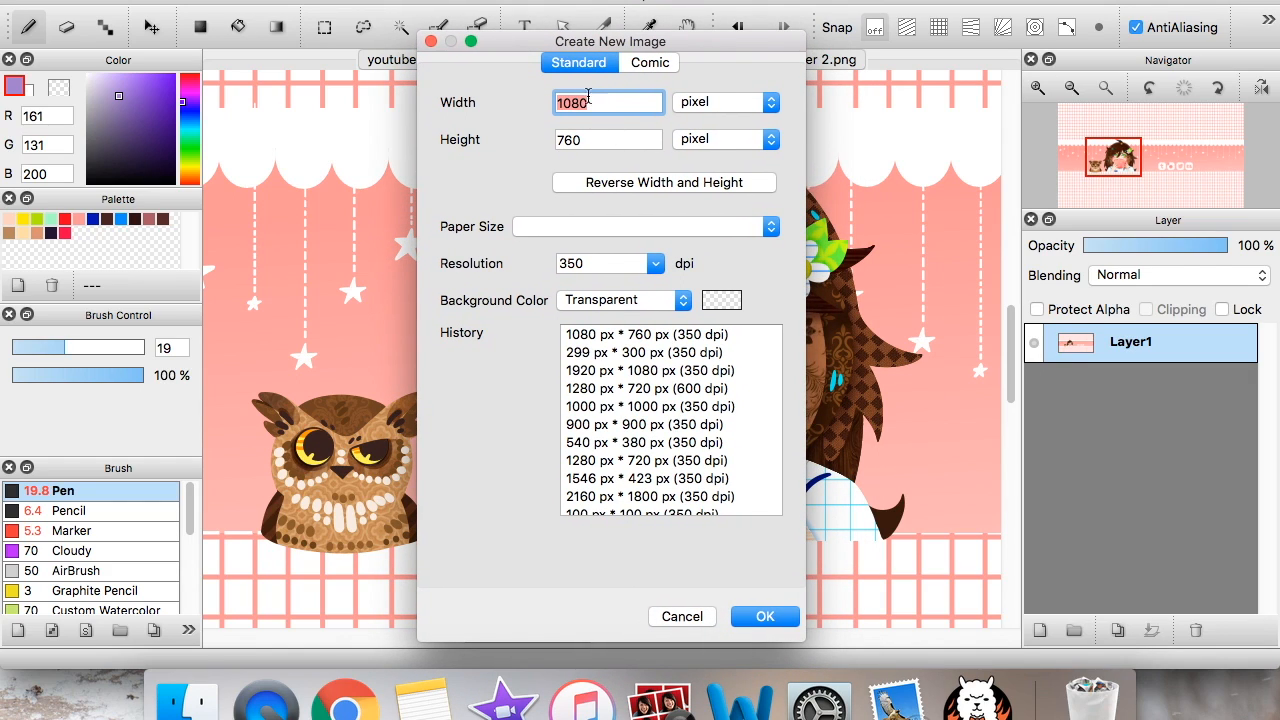
{"action": "left_click", "coordinate": [770, 104]}
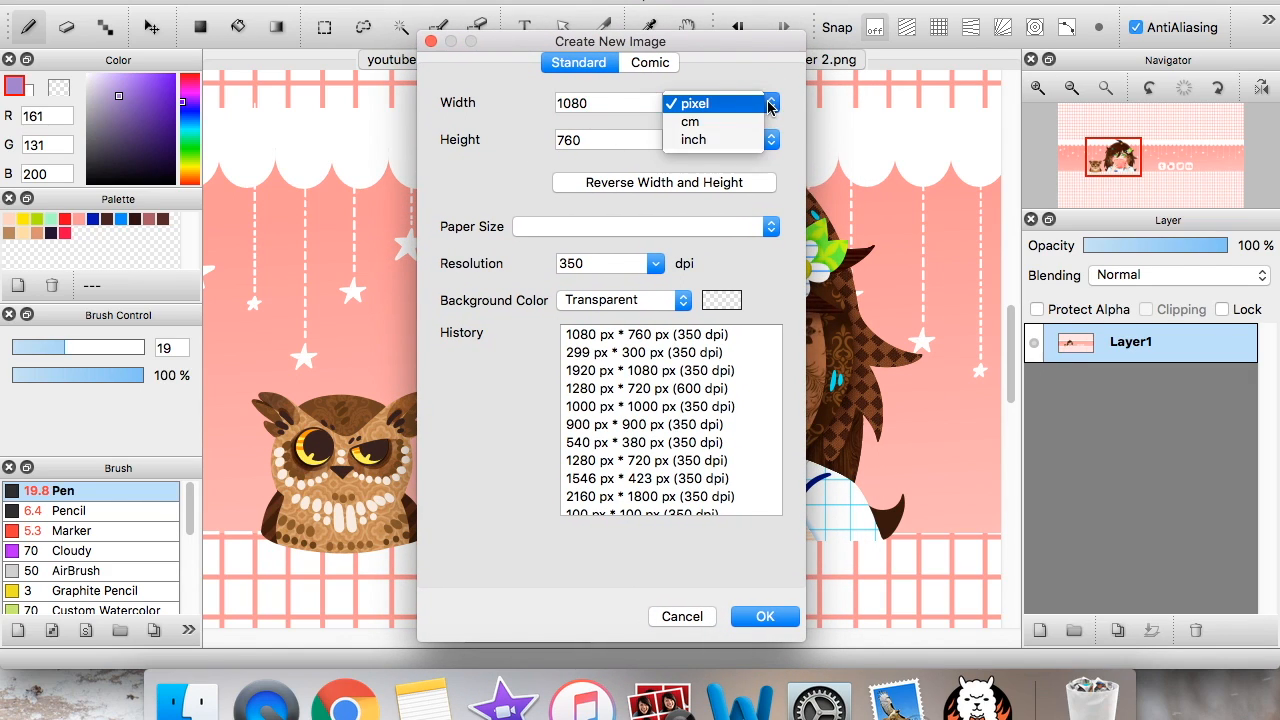
{"action": "left_click", "coordinate": [723, 74]}
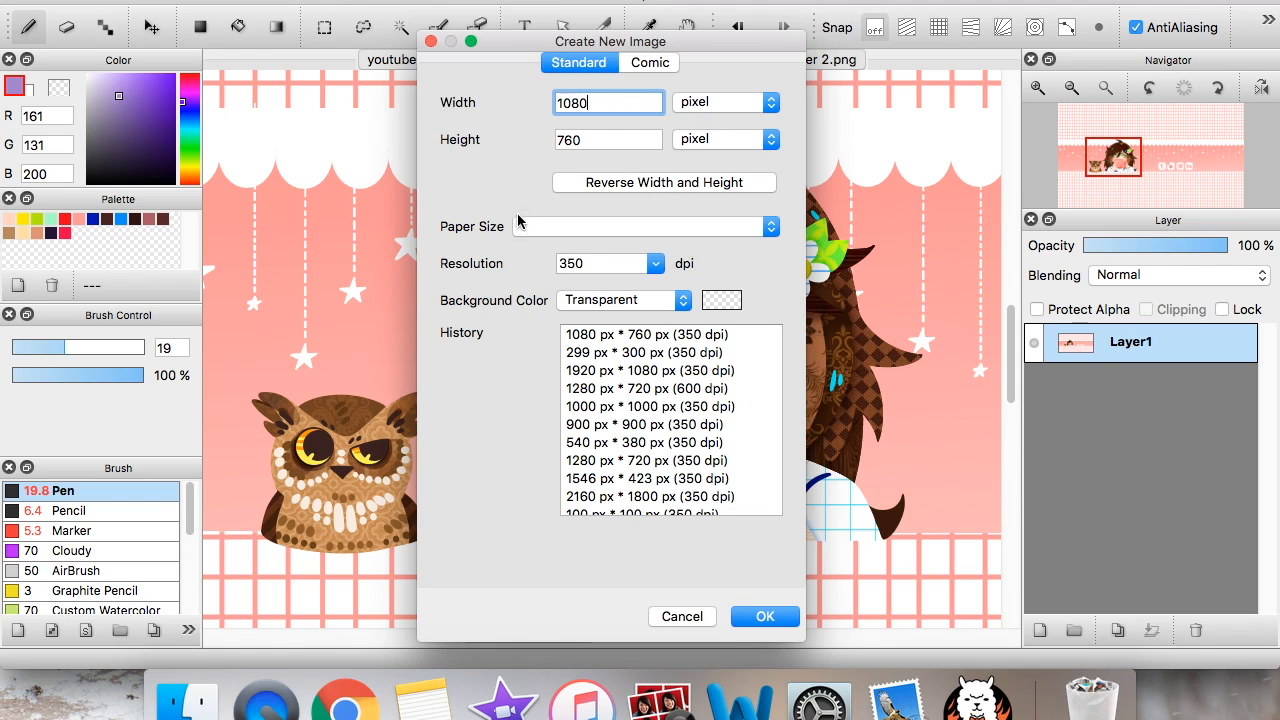
Examine the paper size, resolution and background color choices for the new image
{"action": "left_click", "coordinate": [782, 232]}
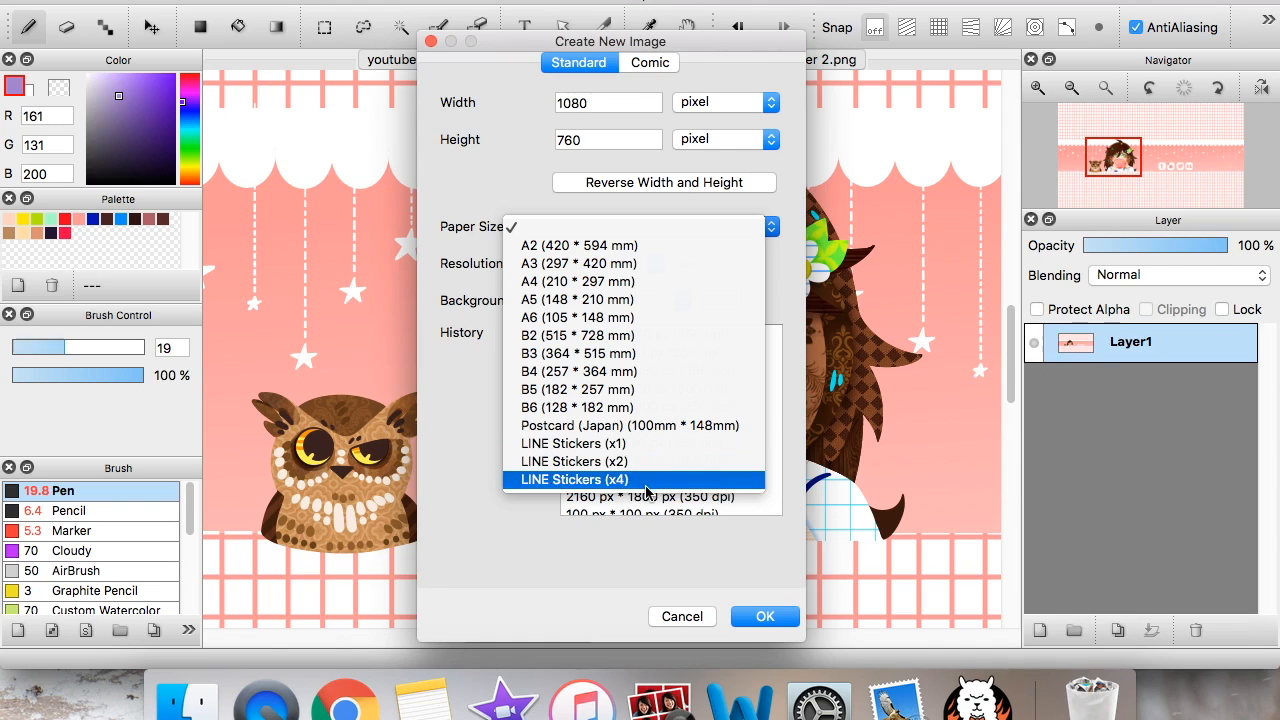
{"action": "key", "text": "Escape"}
{"action": "left_click", "coordinate": [655, 264]}
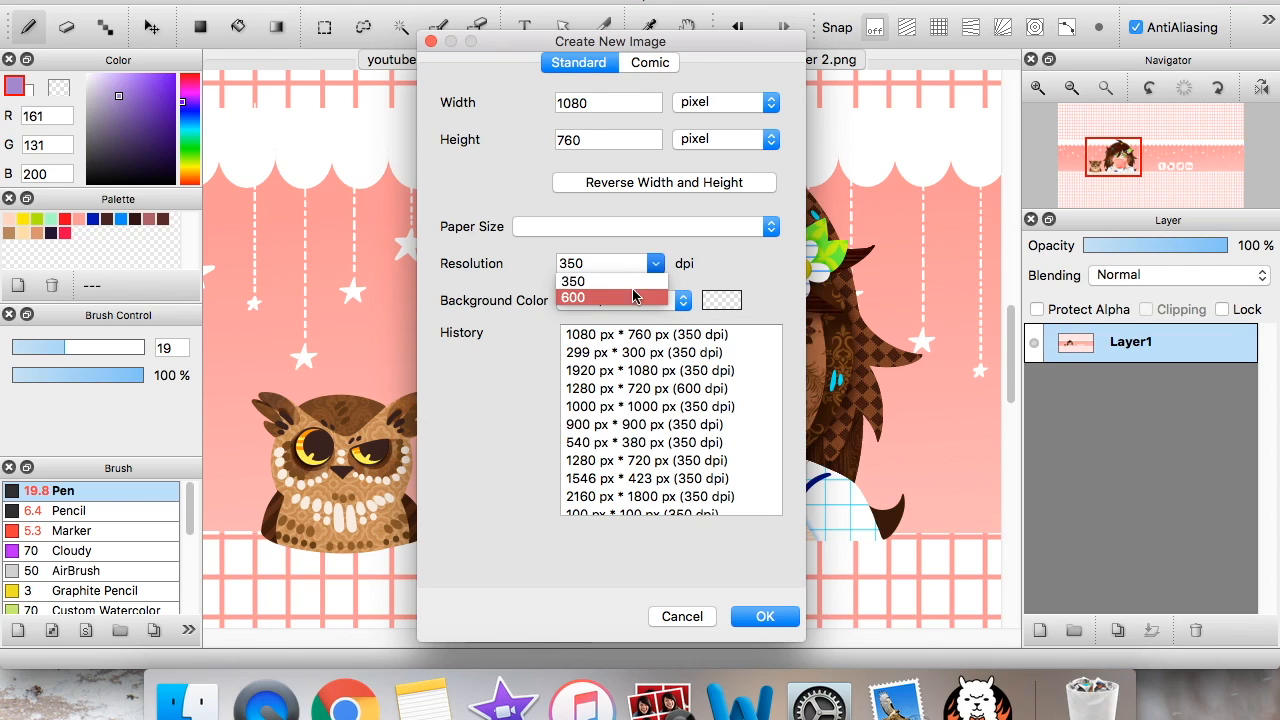
{"action": "left_click", "coordinate": [732, 268]}
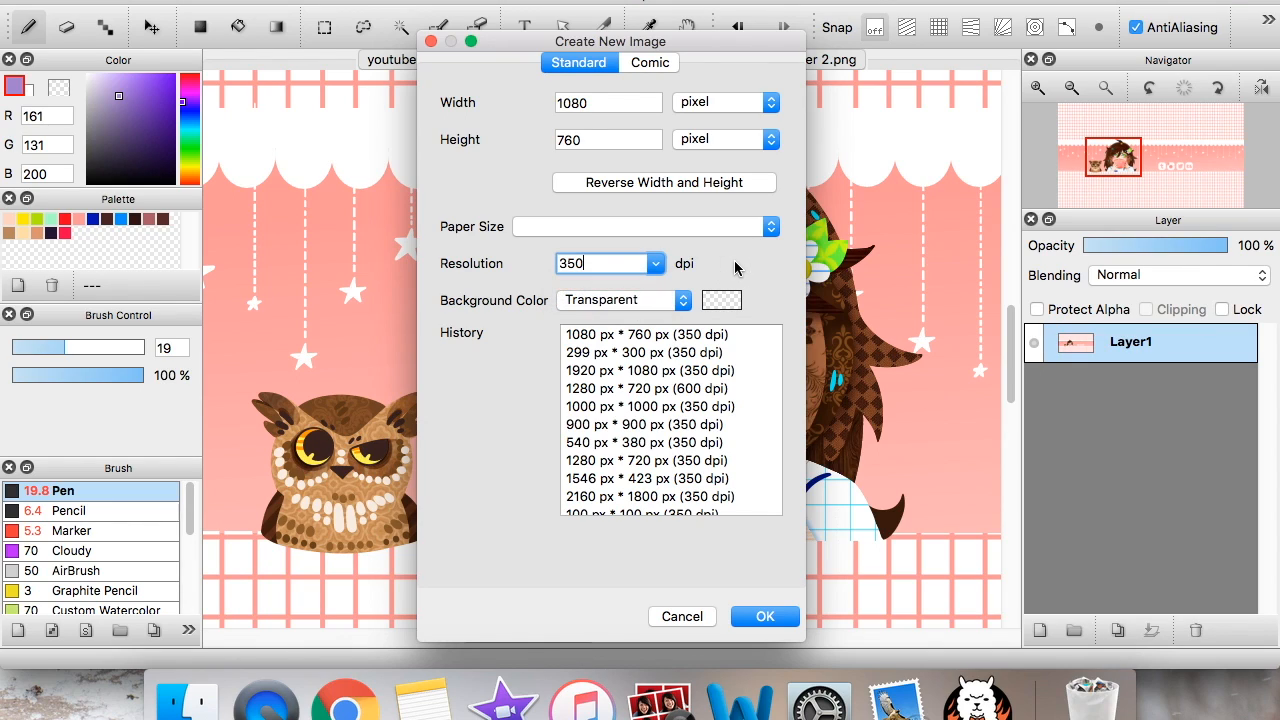
{"action": "left_click", "coordinate": [678, 301]}
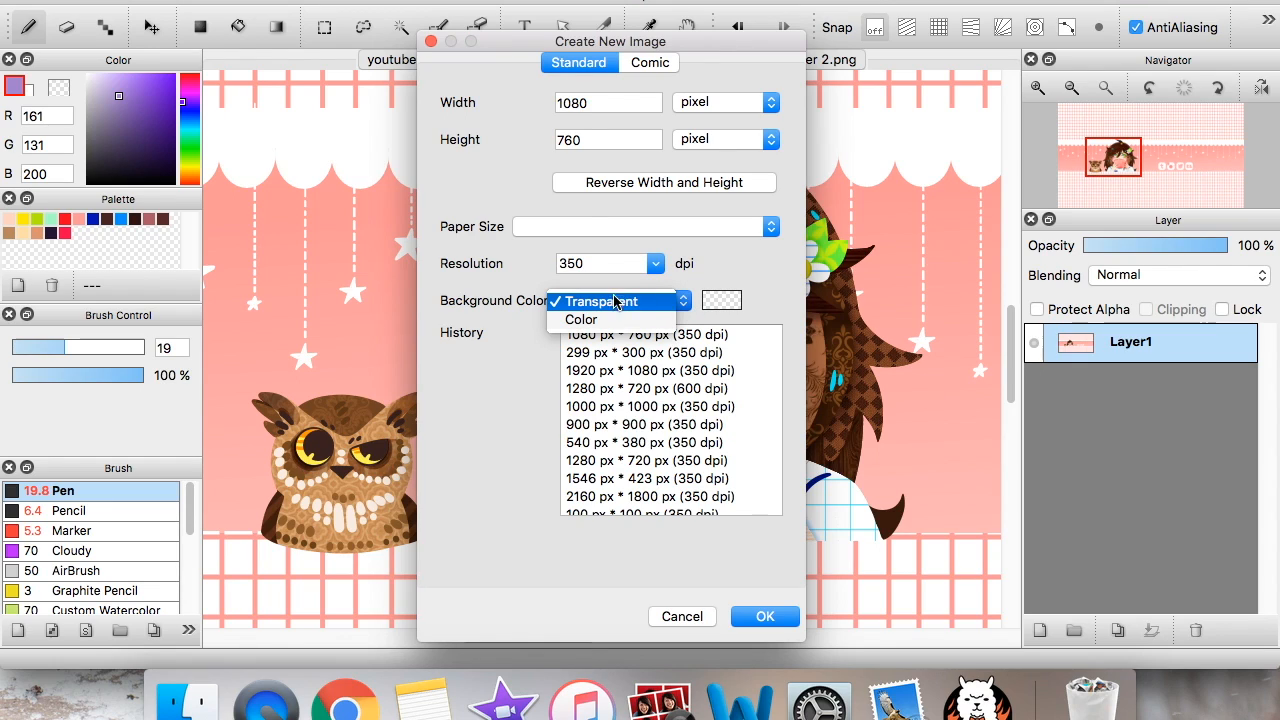
{"action": "left_click", "coordinate": [753, 270]}
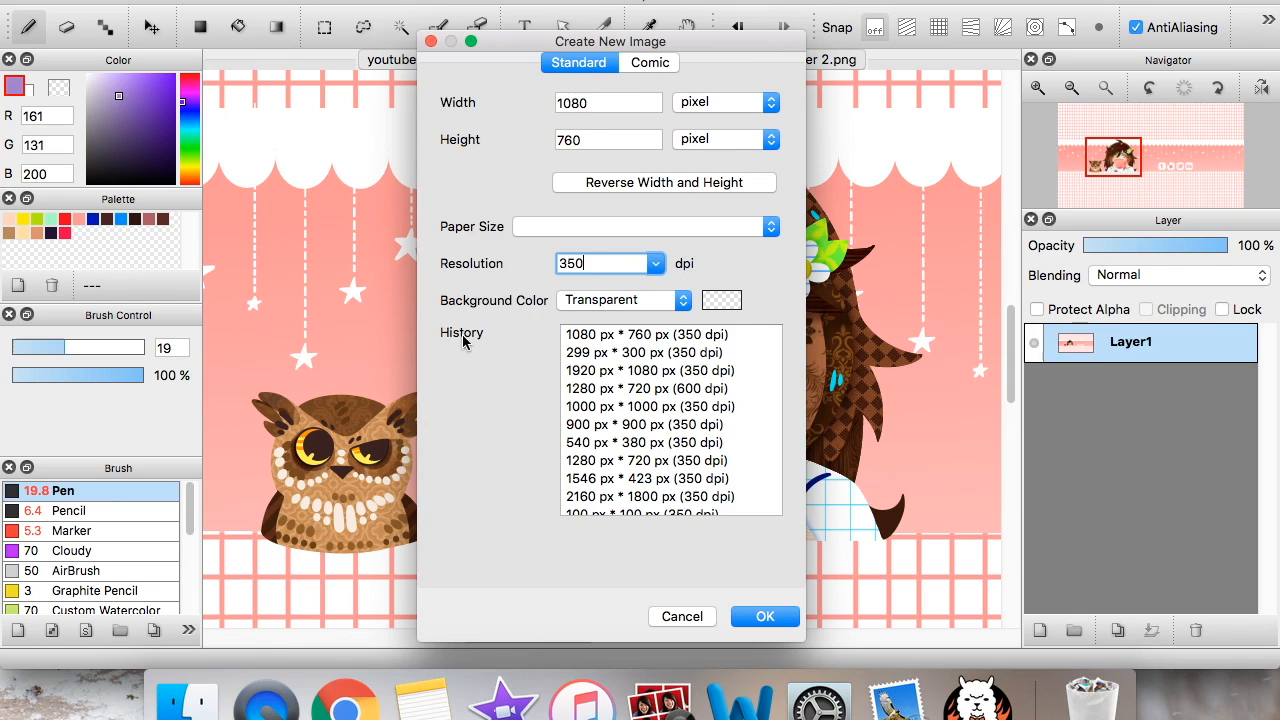
Pick the 1080 px * 760 px (350 dpi) entry from the size history and look through the other entries
{"action": "left_click", "coordinate": [617, 340]}
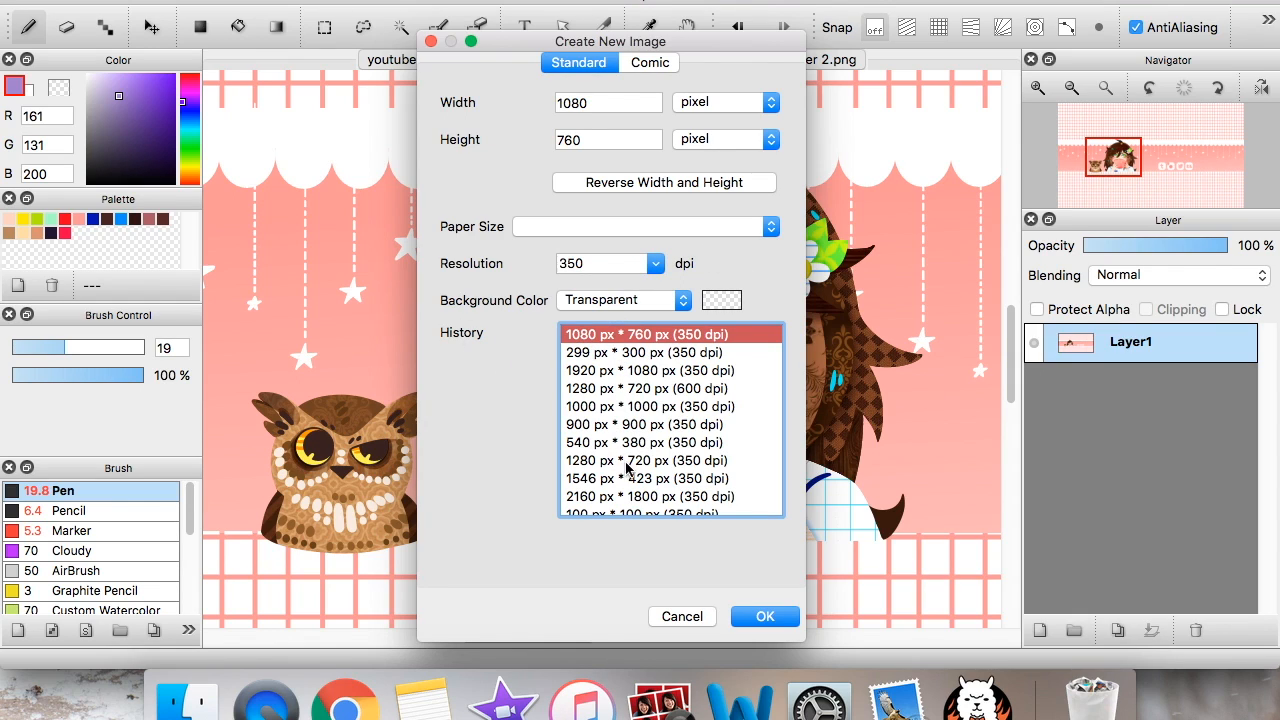
{"action": "scroll", "coordinate": [646, 418], "scroll_direction": "down", "scroll_amount": 5}
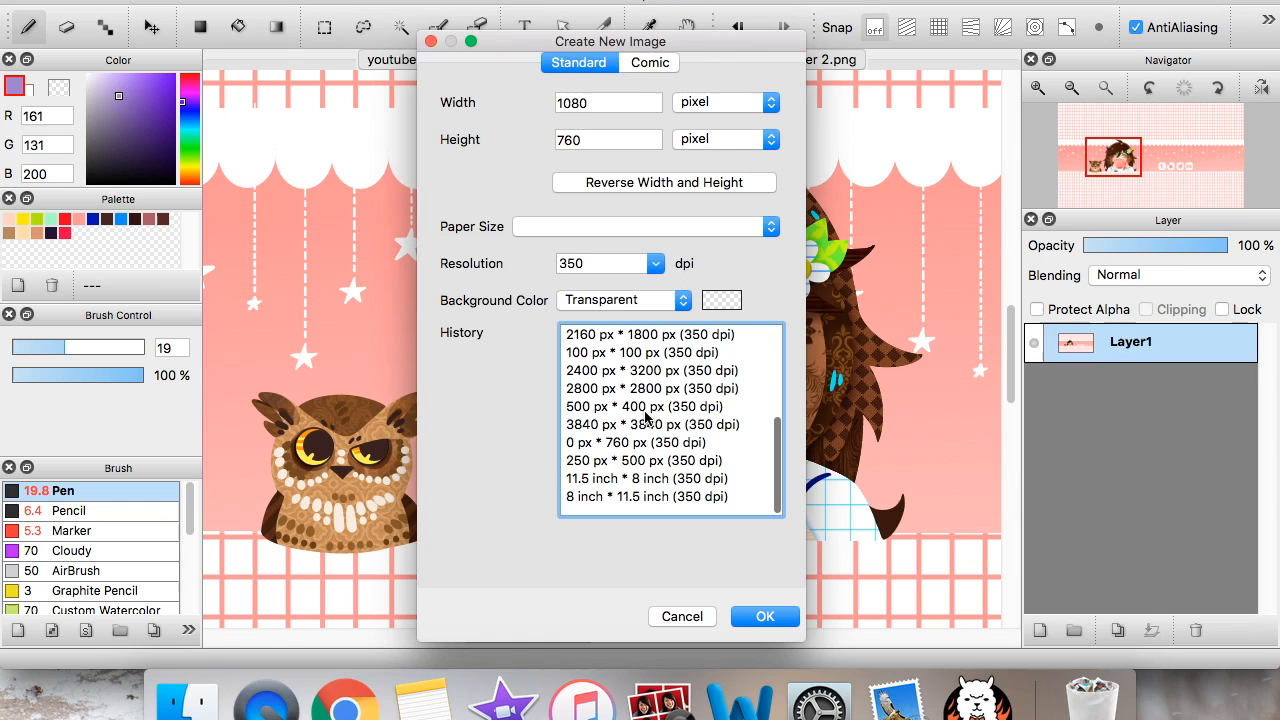
{"action": "scroll", "coordinate": [646, 418], "scroll_direction": "up", "scroll_amount": 5}
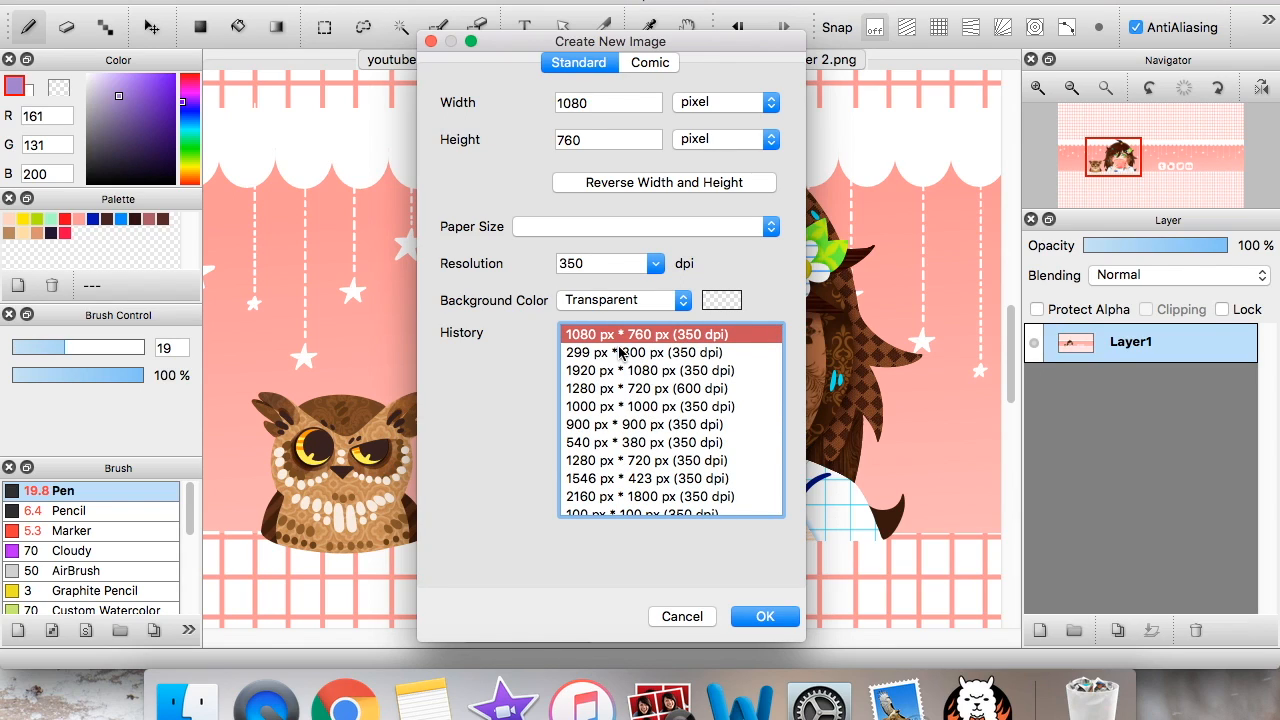
Examine the comic page settings and the available comic templates
{"action": "left_click", "coordinate": [640, 63]}
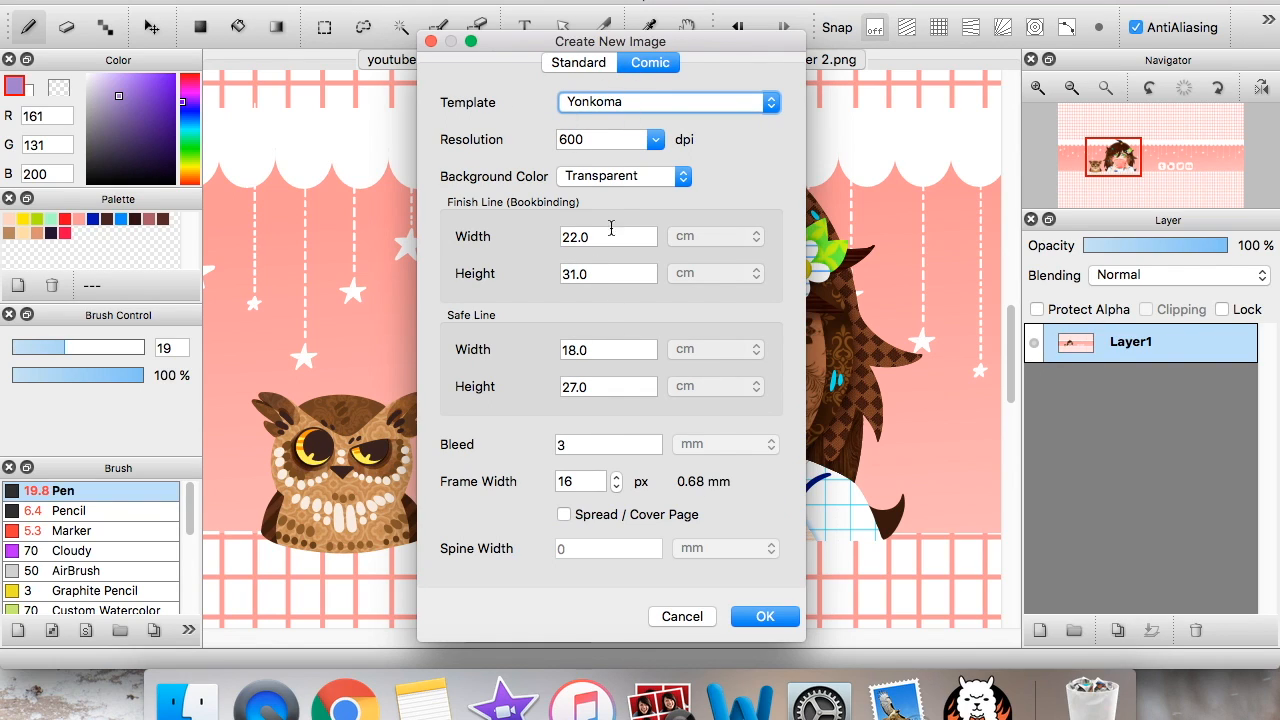
{"action": "left_click", "coordinate": [593, 108]}
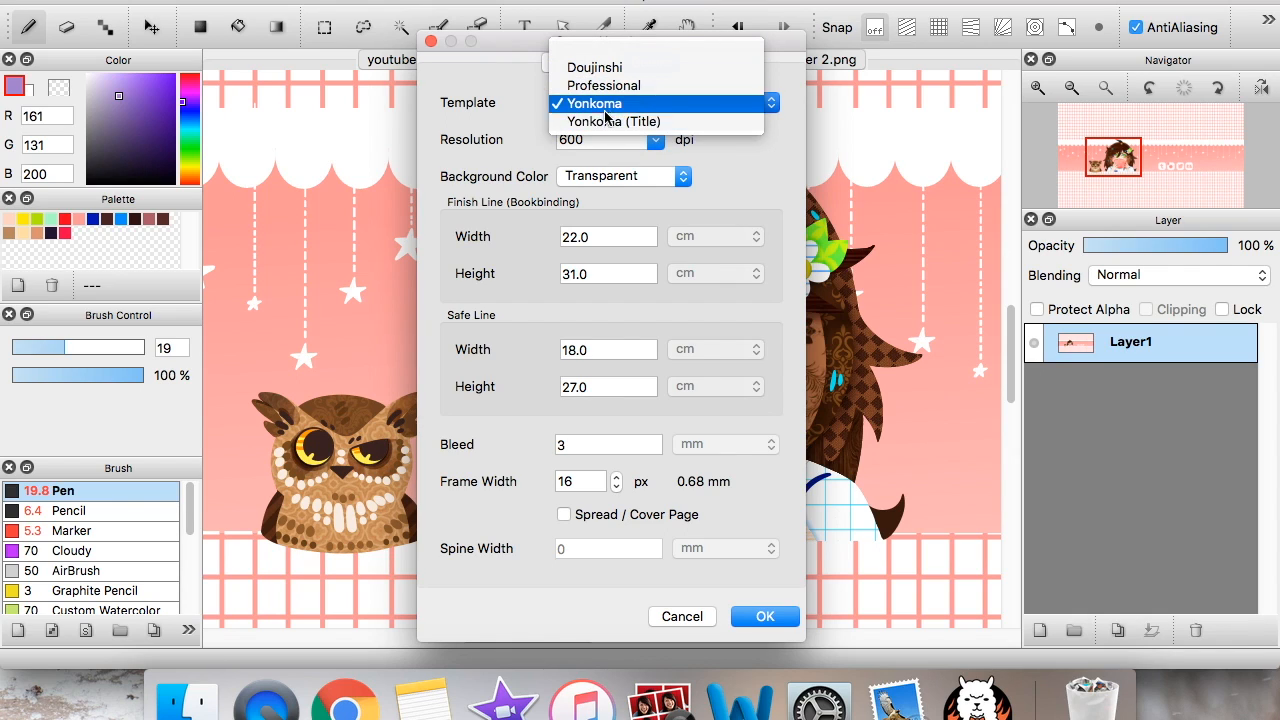
{"action": "left_click", "coordinate": [757, 182]}
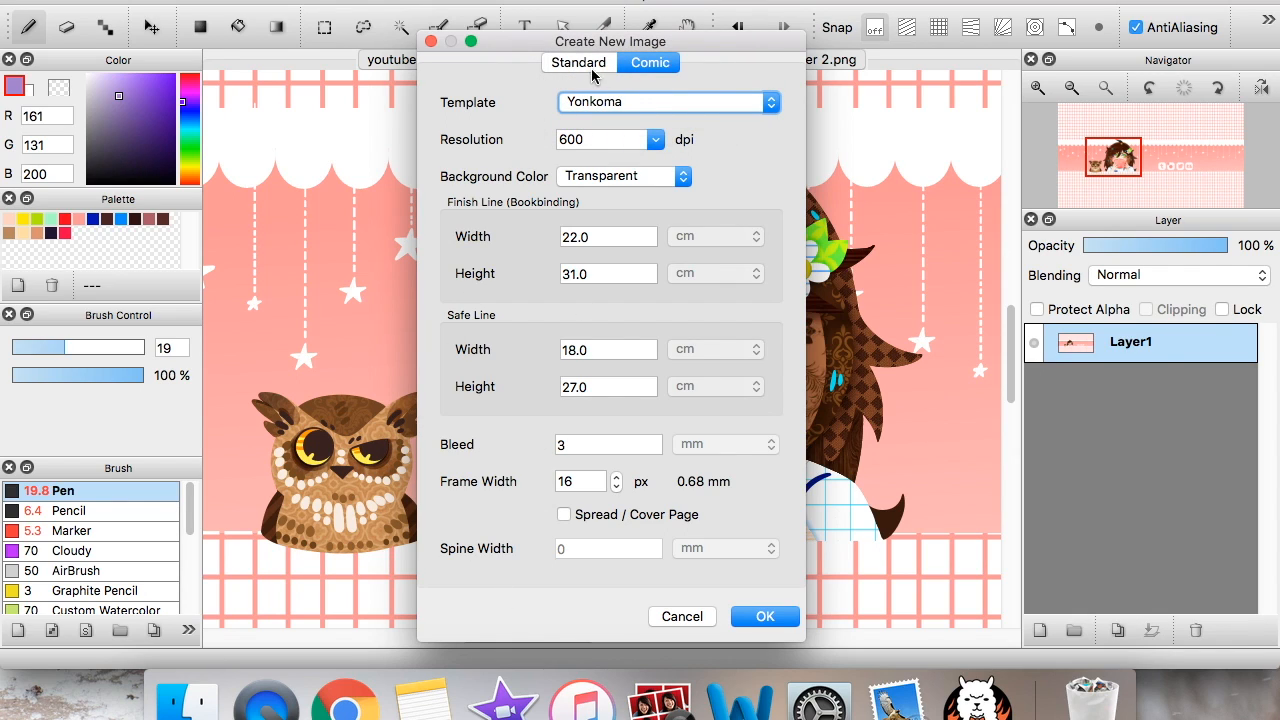
Try the Doujinshi and Professional comic templates for the new image
{"action": "left_click", "coordinate": [633, 99]}
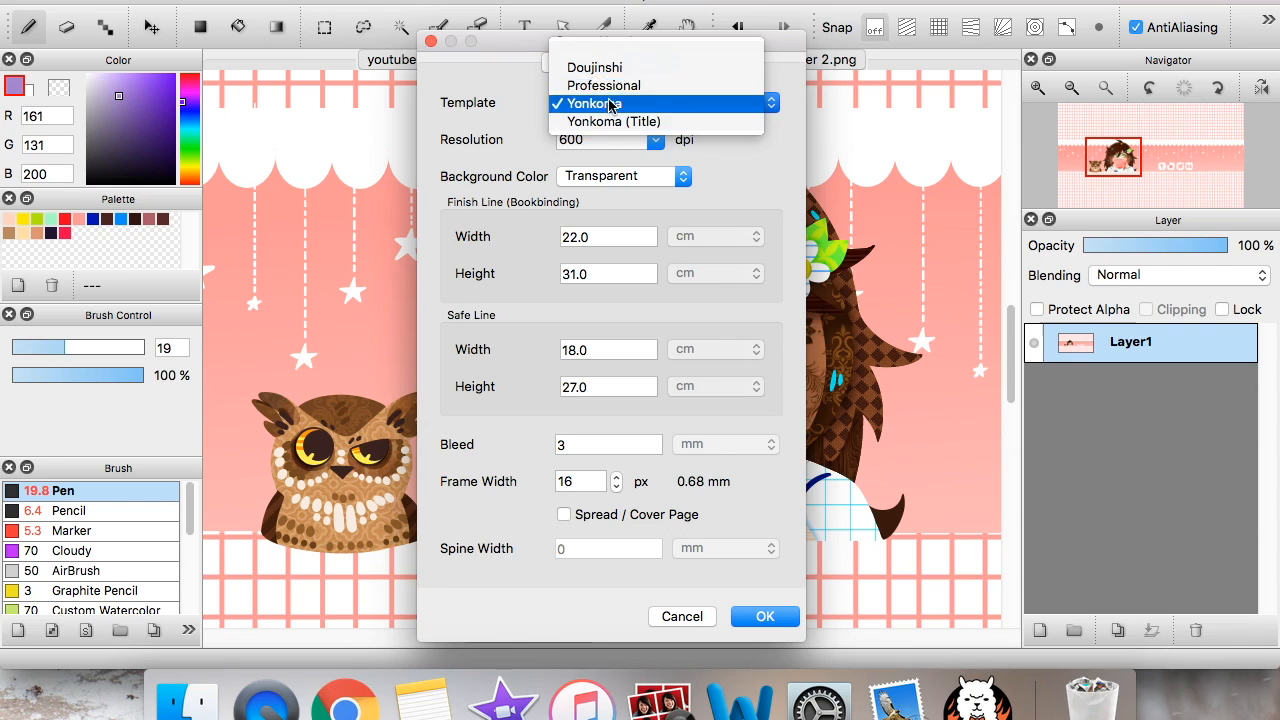
{"action": "left_click", "coordinate": [610, 67]}
{"action": "left_click", "coordinate": [640, 102]}
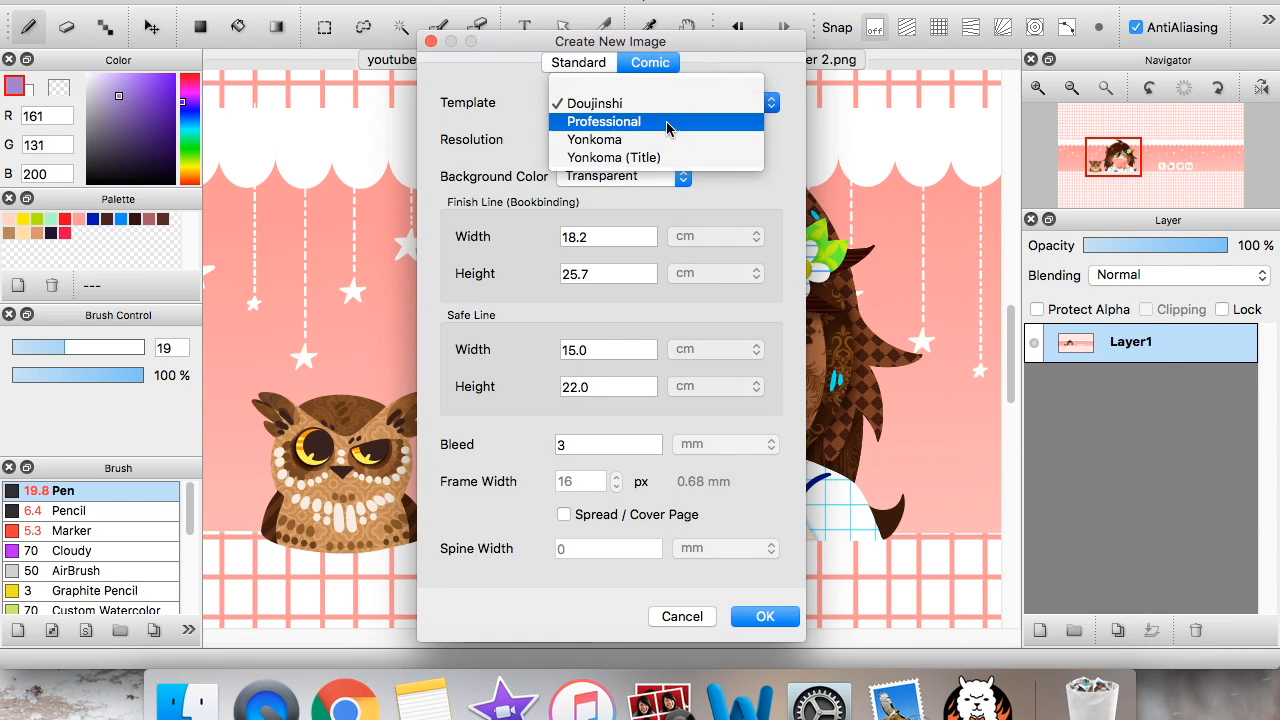
{"action": "left_click", "coordinate": [667, 125]}
{"action": "left_click", "coordinate": [660, 104]}
{"action": "left_click", "coordinate": [750, 176]}
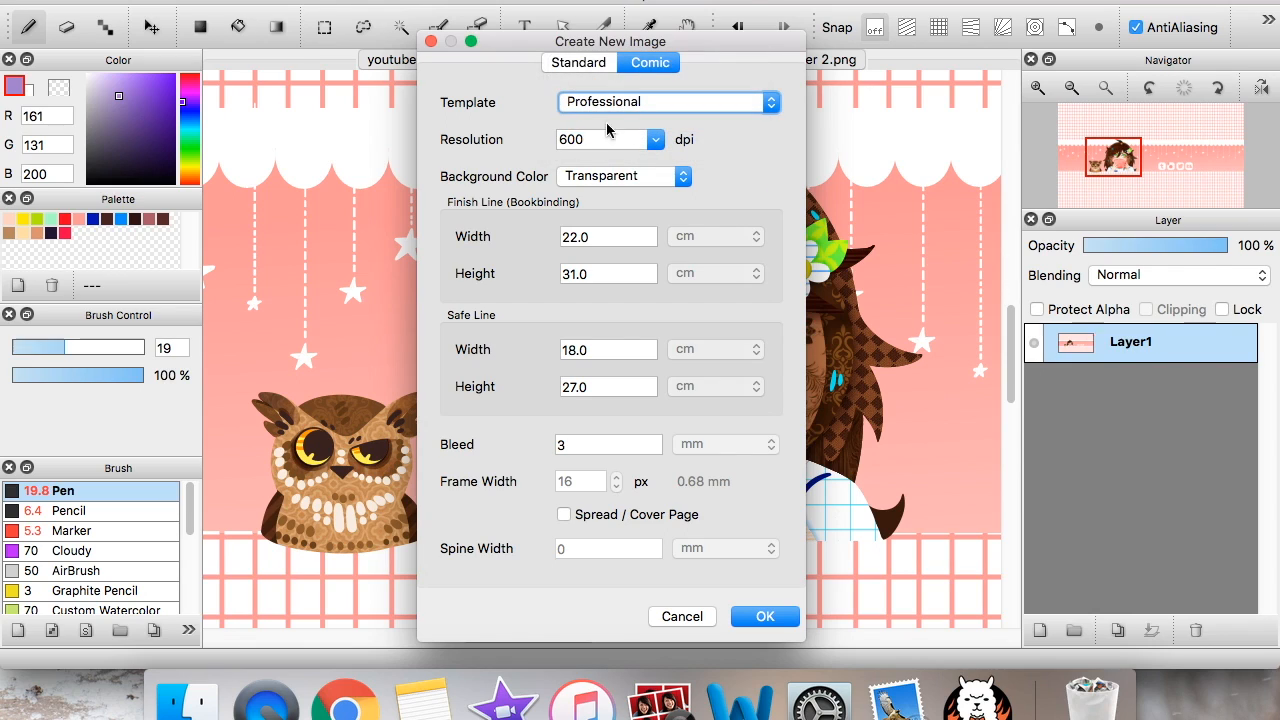
Create a standard image of 1080 × 760 pixels at 350 dpi with a transparent background
{"action": "left_click", "coordinate": [576, 64]}
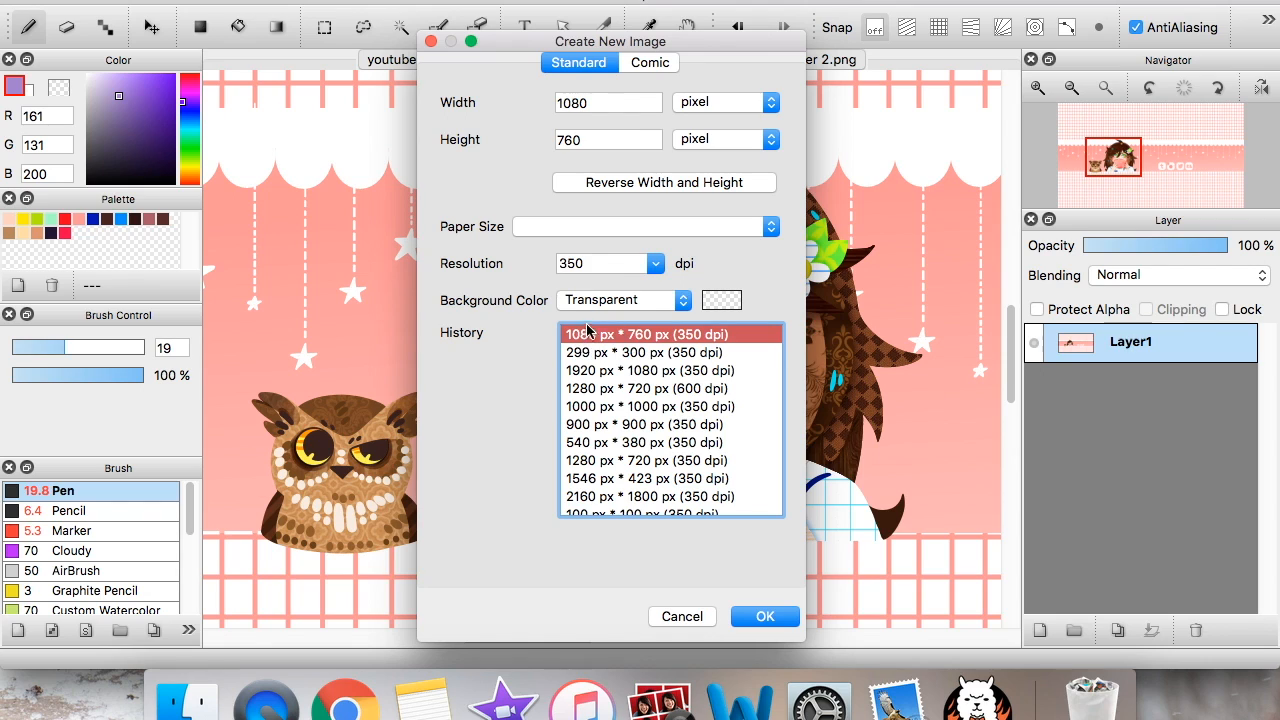
{"action": "left_click", "coordinate": [765, 616]}
Select a rectangle of about 572 × 472 pixels around the girl in youtube banner 2.png and create a new image via the clipboard
{"action": "left_click", "coordinate": [165, 0]}
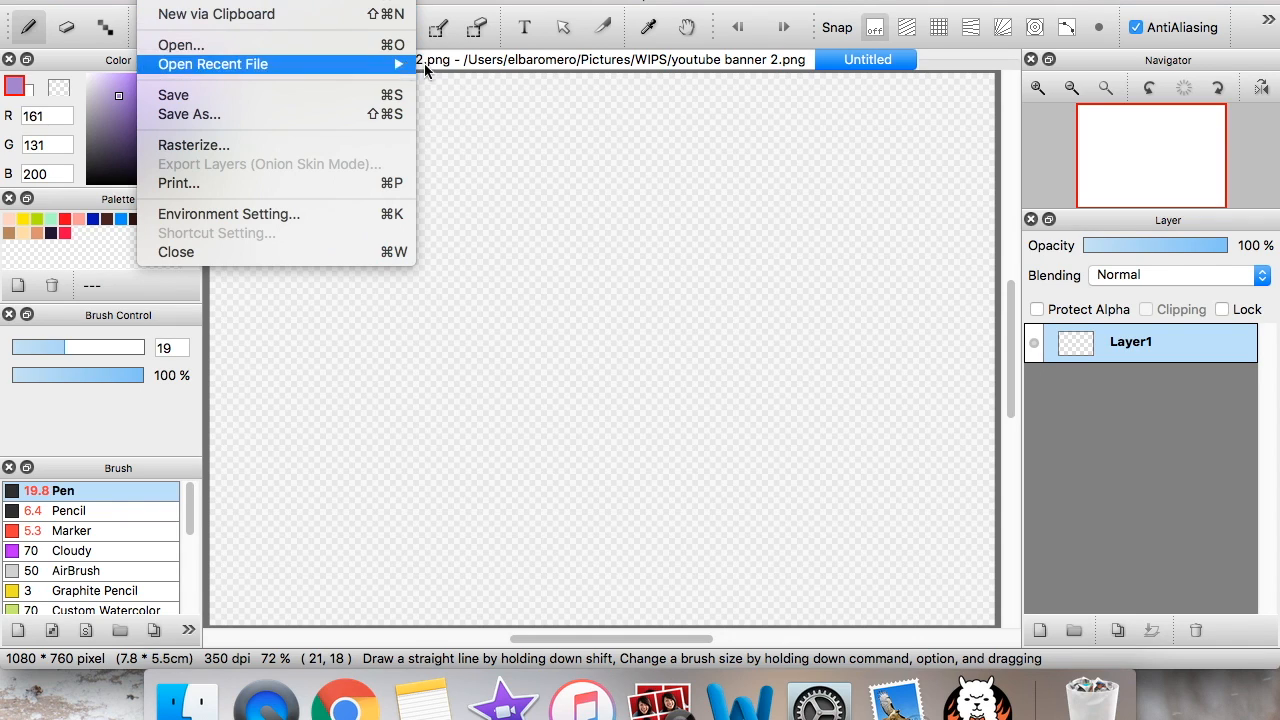
{"action": "left_click", "coordinate": [507, 65]}
{"action": "left_click", "coordinate": [503, 62]}
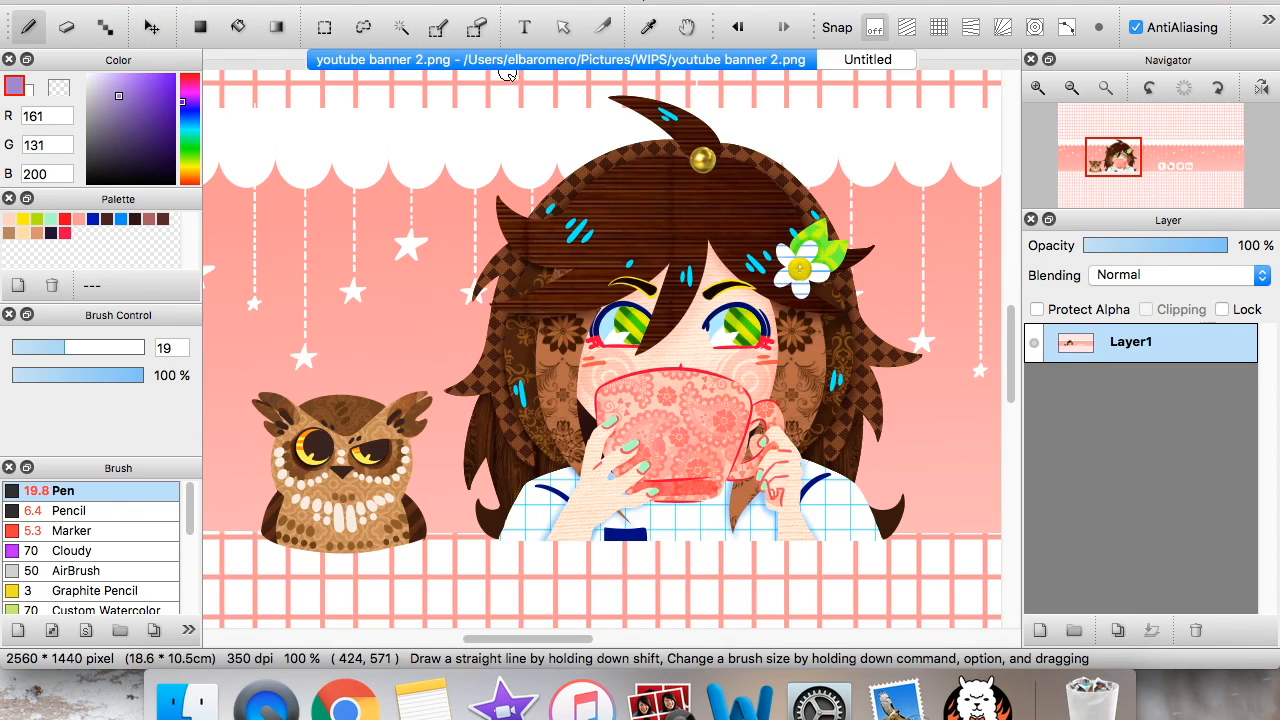
{"action": "left_click", "coordinate": [324, 27]}
{"action": "left_click_drag", "start_coordinate": [384, 93], "coordinate": [913, 439]}
{"action": "left_click_drag", "start_coordinate": [930, 492], "coordinate": [955, 564]}
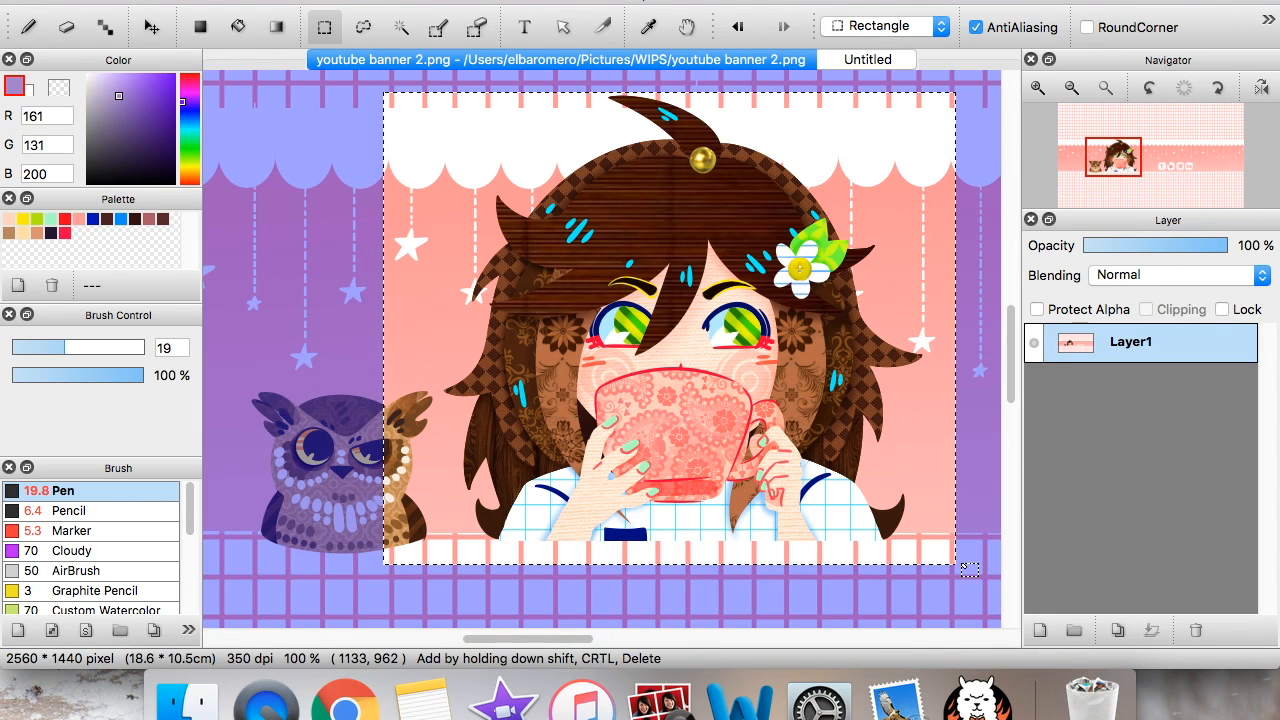
{"action": "left_click", "coordinate": [155, 0]}
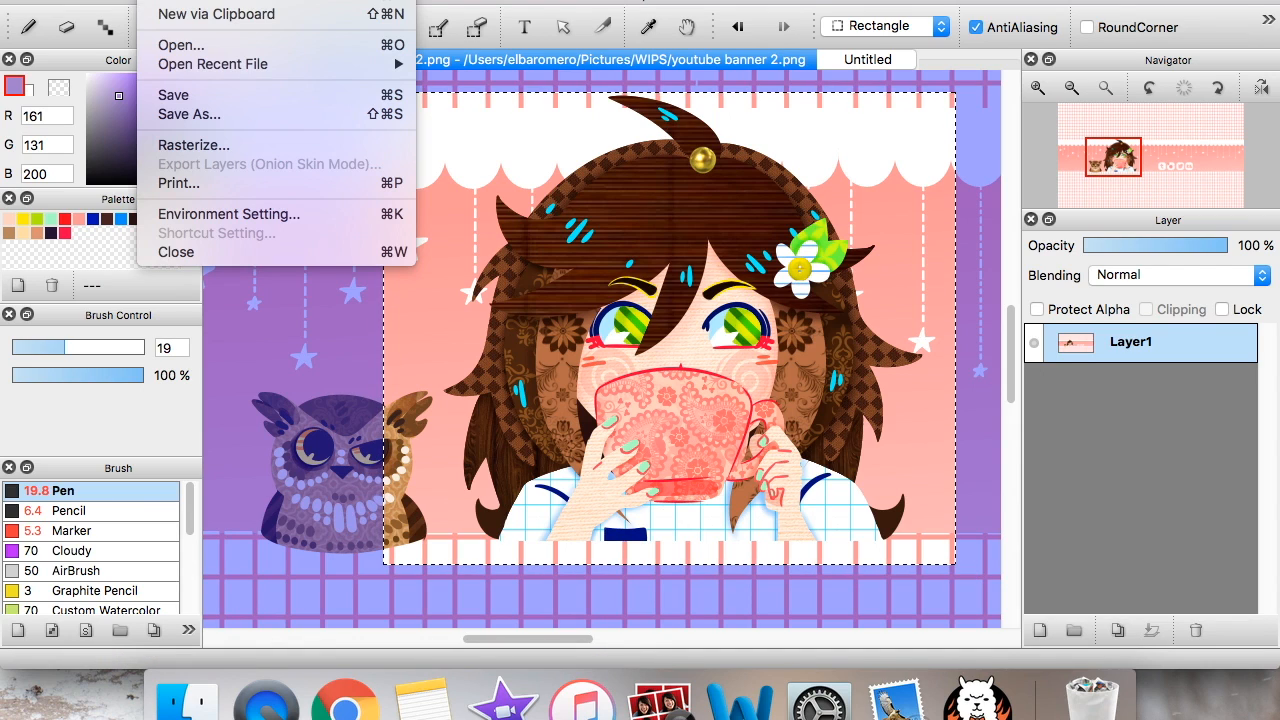
{"action": "left_click", "coordinate": [197, 14]}
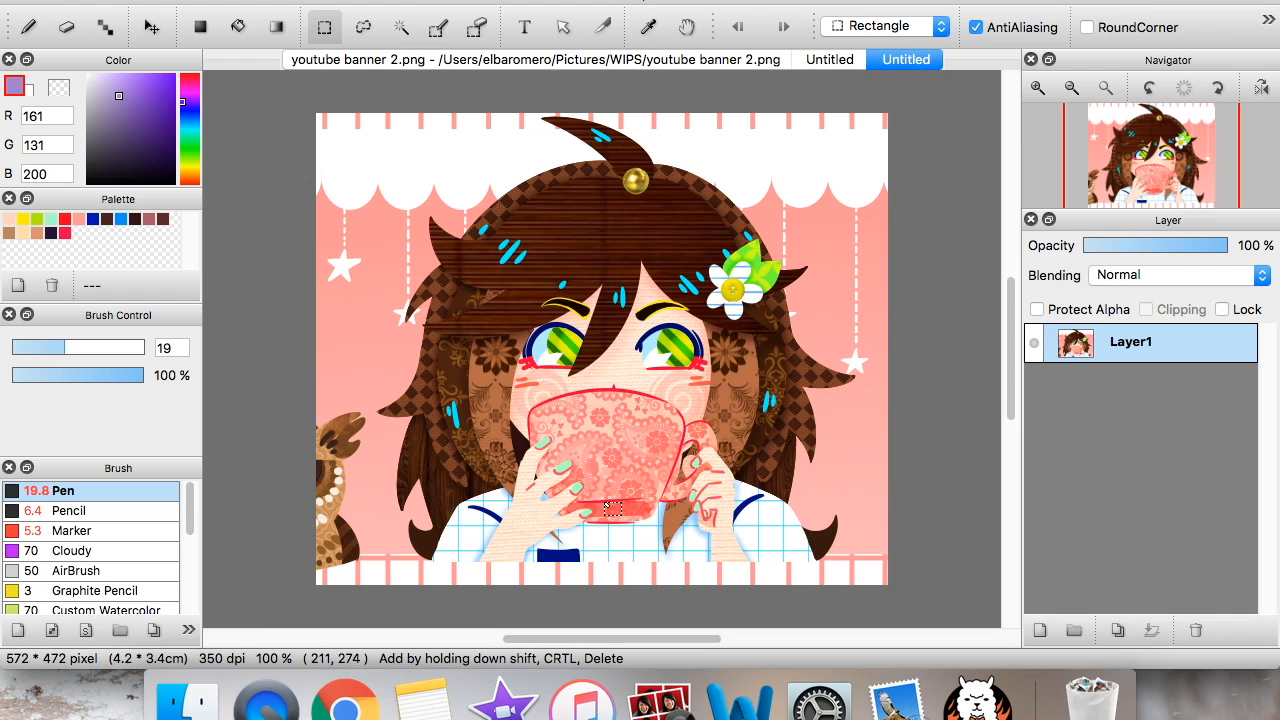
Return to the blank 1080 × 760 canvas and view the files in the WIPS folder that can be opened
{"action": "left_click", "coordinate": [772, 60]}
{"action": "left_click", "coordinate": [830, 59]}
{"action": "left_click", "coordinate": [165, 0]}
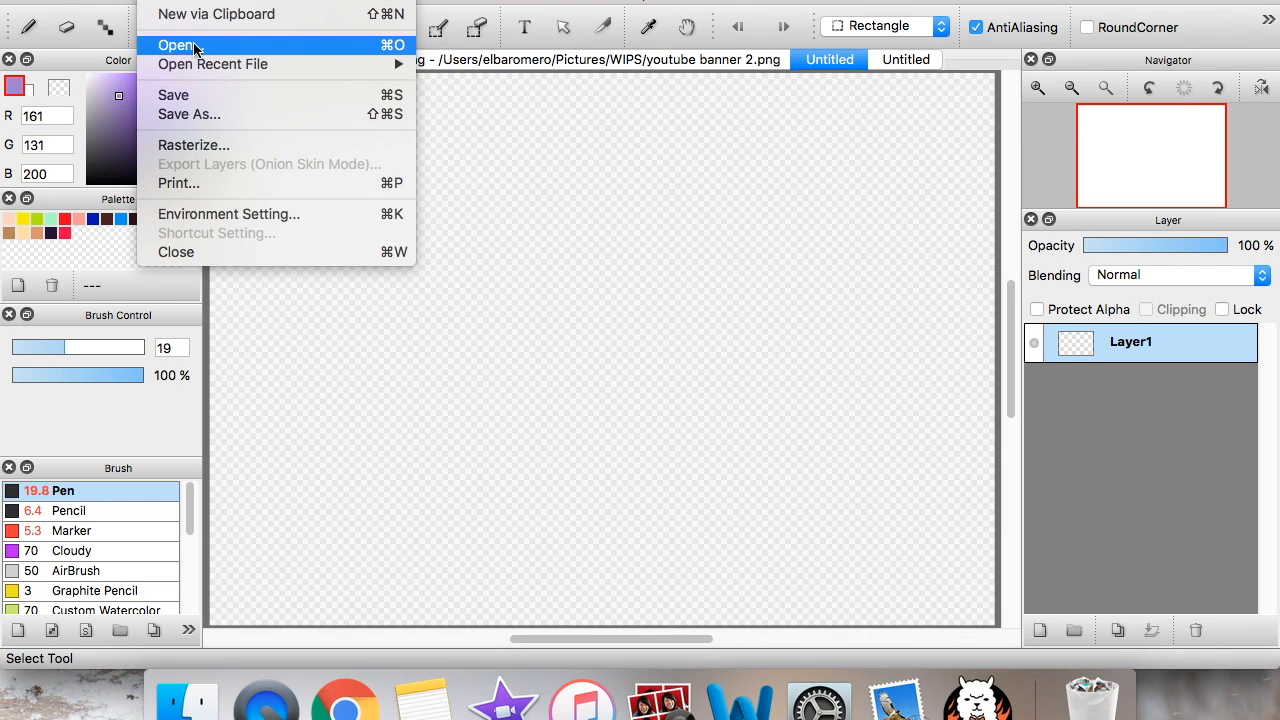
{"action": "left_click", "coordinate": [225, 44]}
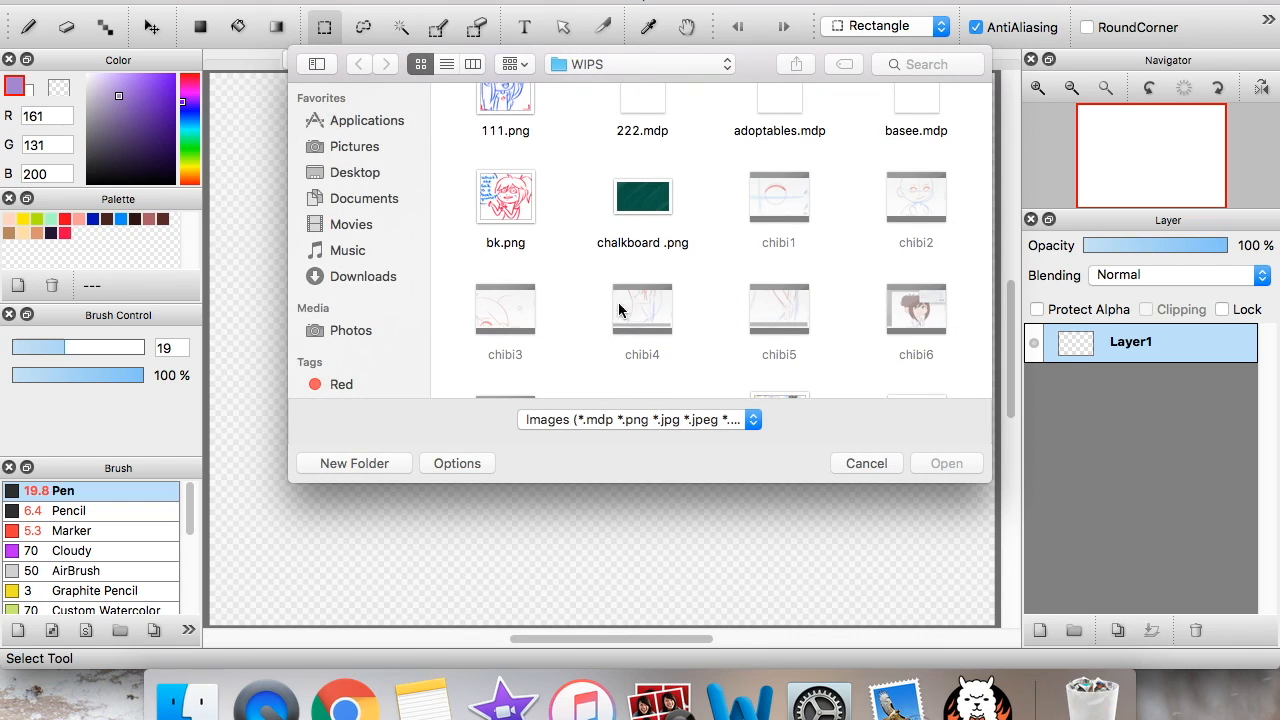
{"action": "left_click", "coordinate": [857, 462]}
View the list of recently opened files and the save settings for the blank image, without saving
{"action": "left_click", "coordinate": [165, 0]}
{"action": "mouse_move", "coordinate": [189, 60]}
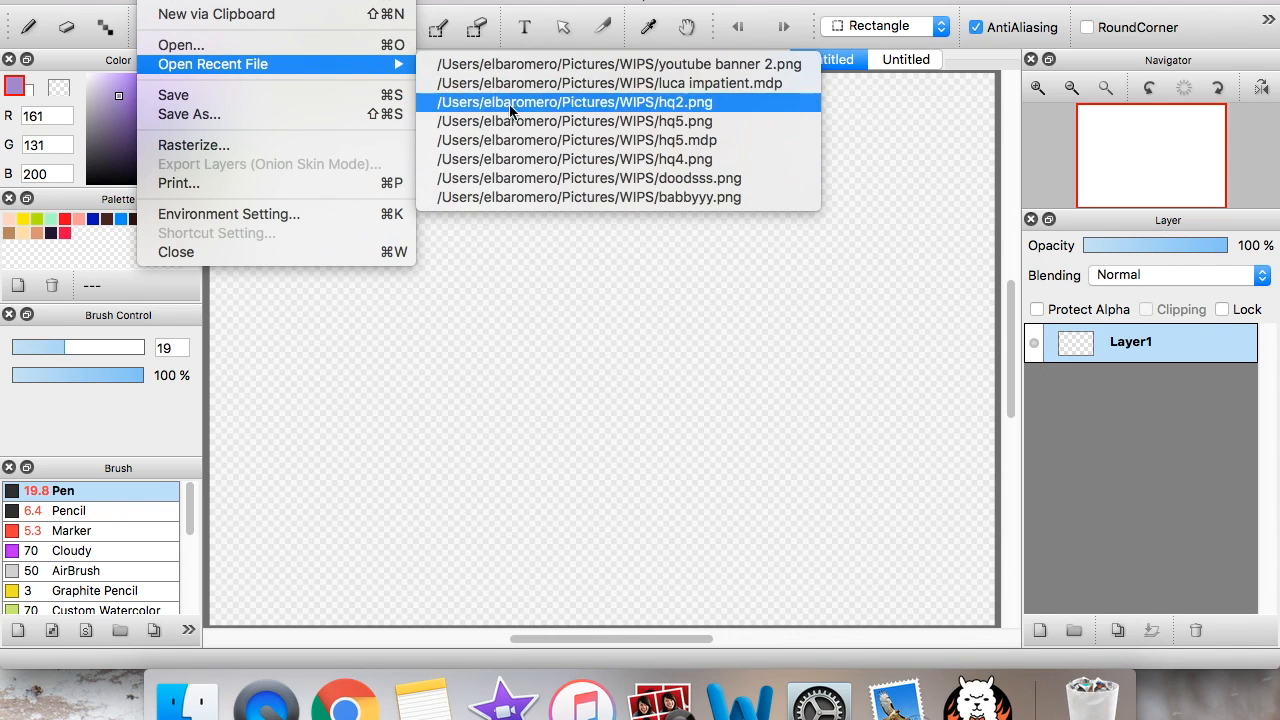
{"action": "left_click", "coordinate": [314, 94]}
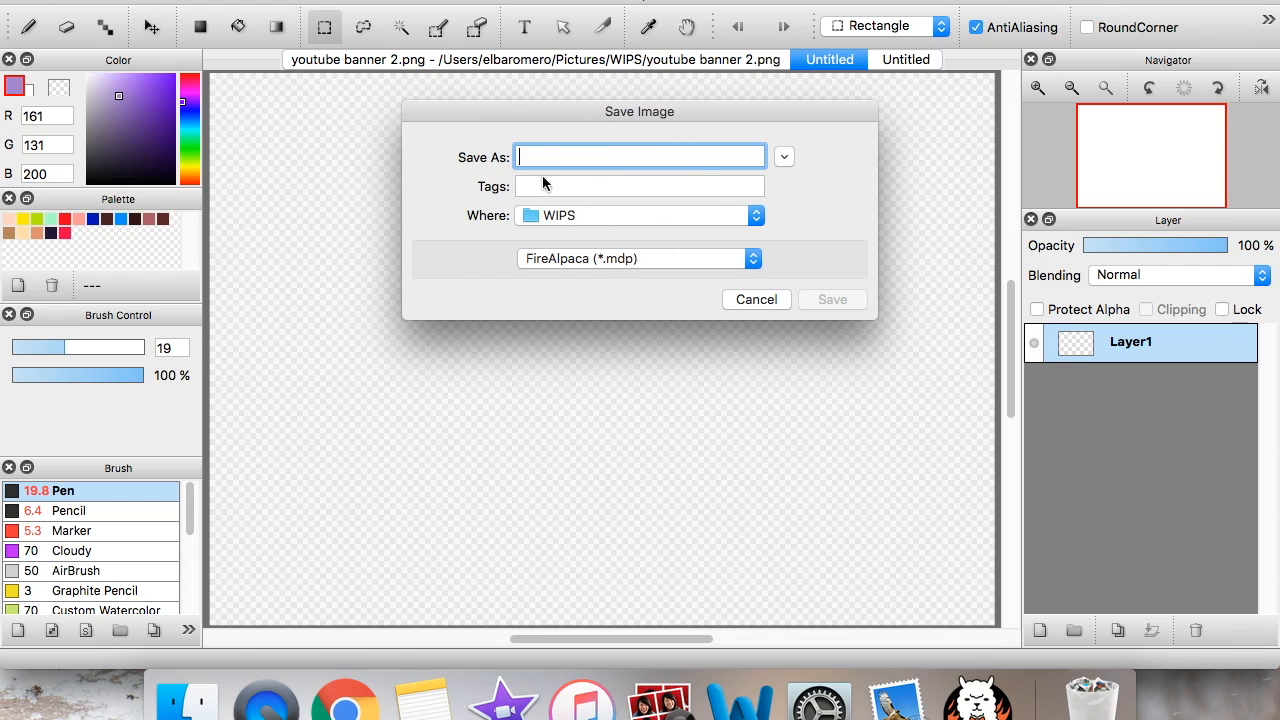
{"action": "left_click", "coordinate": [756, 299]}
Draw a purple zigzag pen stroke across the canvas and save the image as dfdd in FireAlpaca (*.mdp) format in WIPS
{"action": "key", "text": "b"}
{"action": "mouse_move", "coordinate": [378, 240]}
{"action": "left_mouse_down"}
{"action": "mouse_move", "coordinate": [337, 334]}
{"action": "mouse_move", "coordinate": [700, 478]}
{"action": "left_mouse_up"}
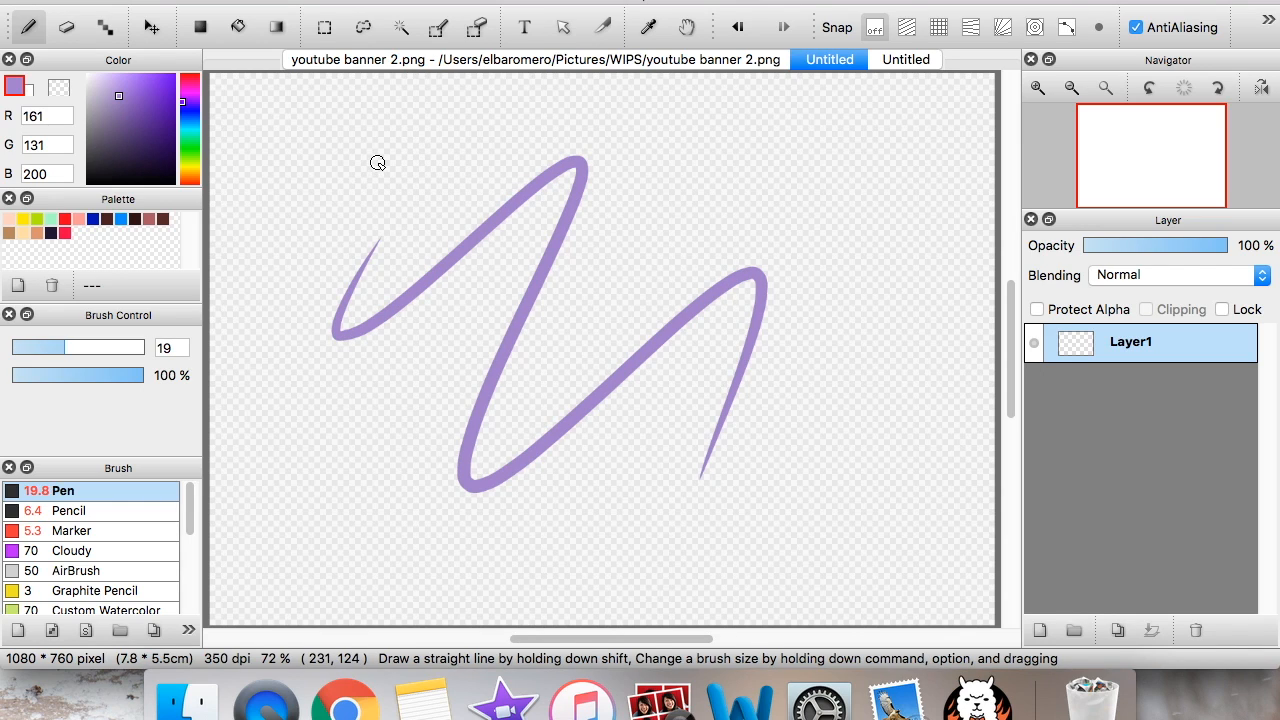
{"action": "left_click", "coordinate": [158, 1]}
{"action": "left_click", "coordinate": [203, 96]}
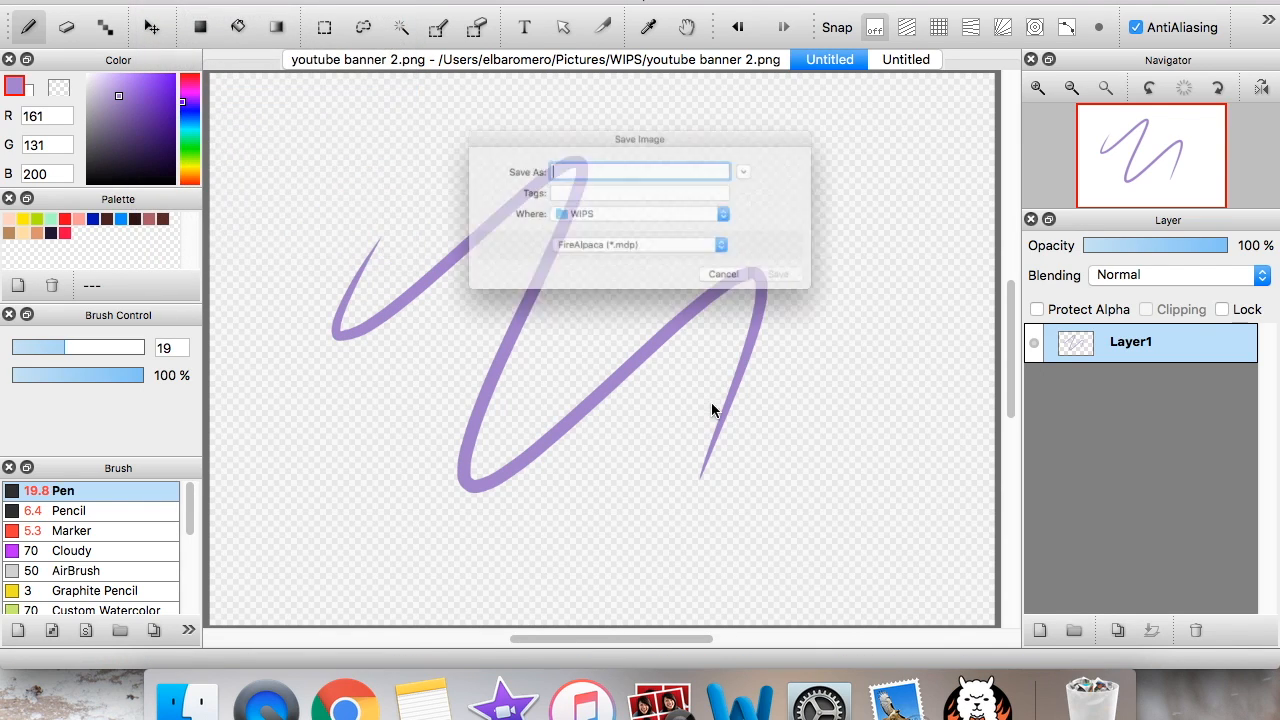
{"action": "type", "text": "dfdd"}
{"action": "left_click", "coordinate": [819, 300]}
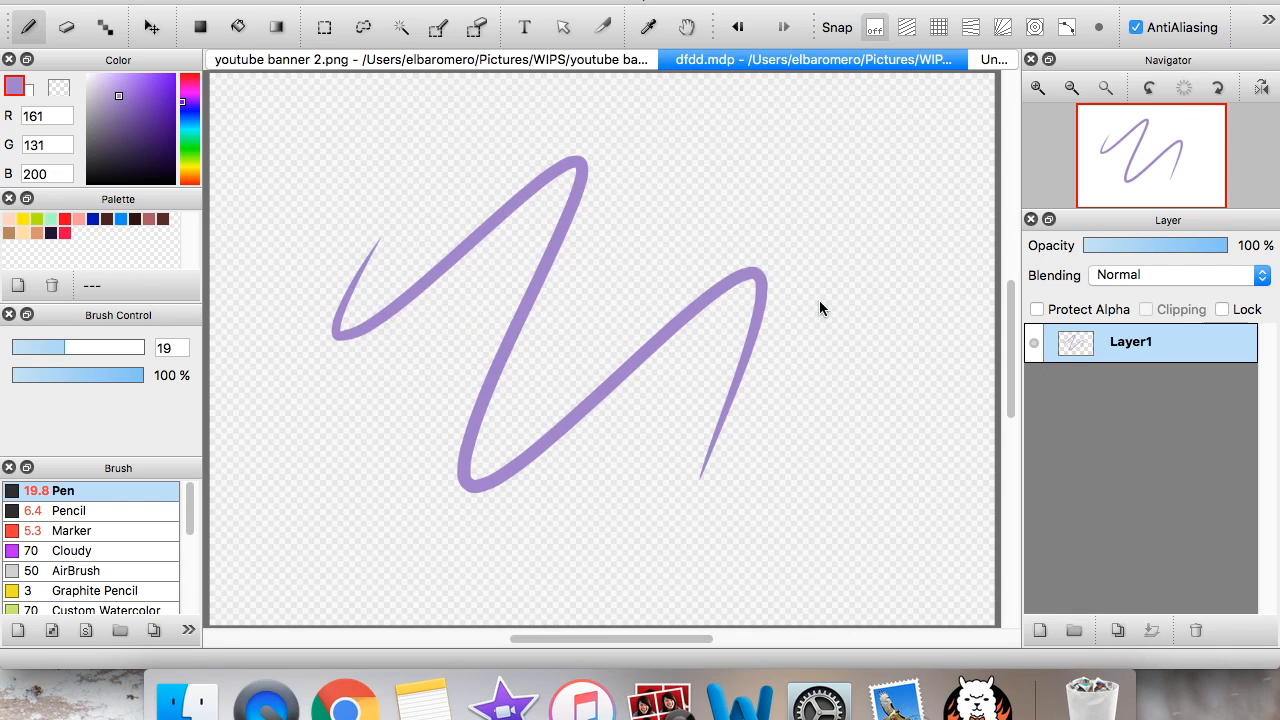
Draw a second purple zigzag down the upper-left part of the canvas and save the change to dfdd.mdp
{"action": "mouse_move", "coordinate": [265, 110]}
{"action": "left_mouse_down"}
{"action": "mouse_move", "coordinate": [314, 314]}
{"action": "mouse_move", "coordinate": [383, 462]}
{"action": "left_mouse_up"}
{"action": "left_click", "coordinate": [160, 0]}
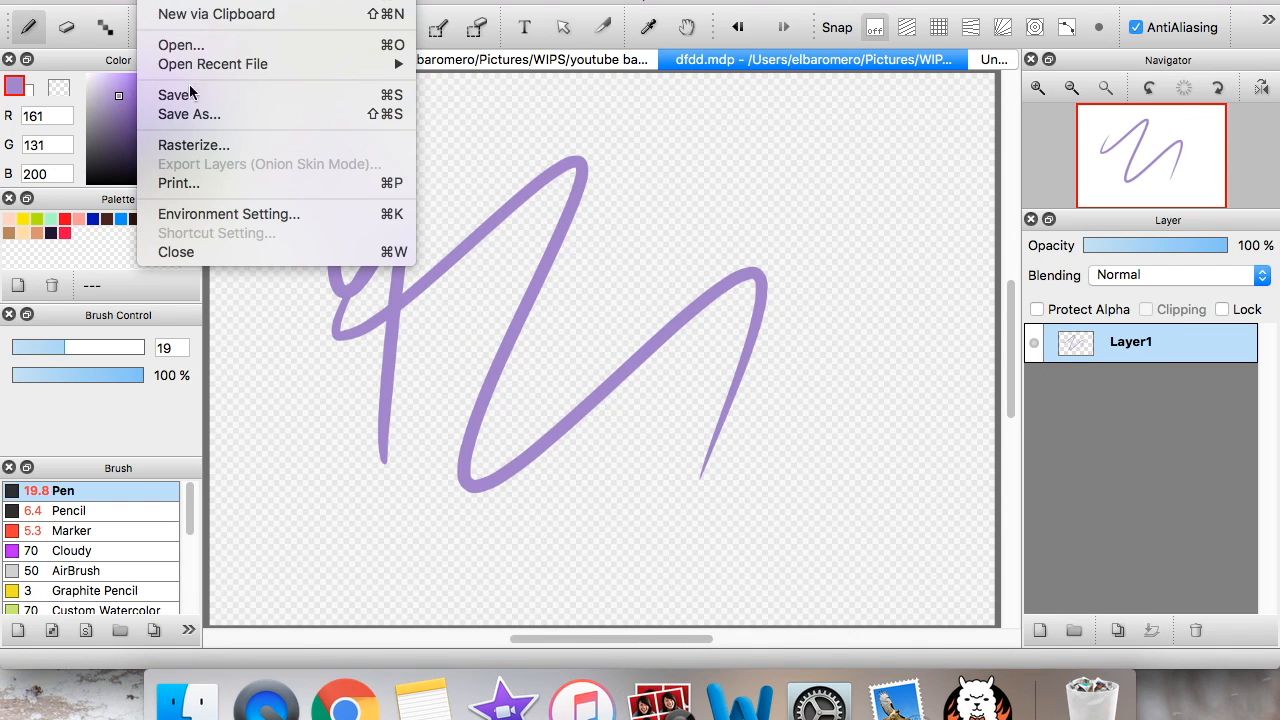
{"action": "left_click", "coordinate": [200, 91]}
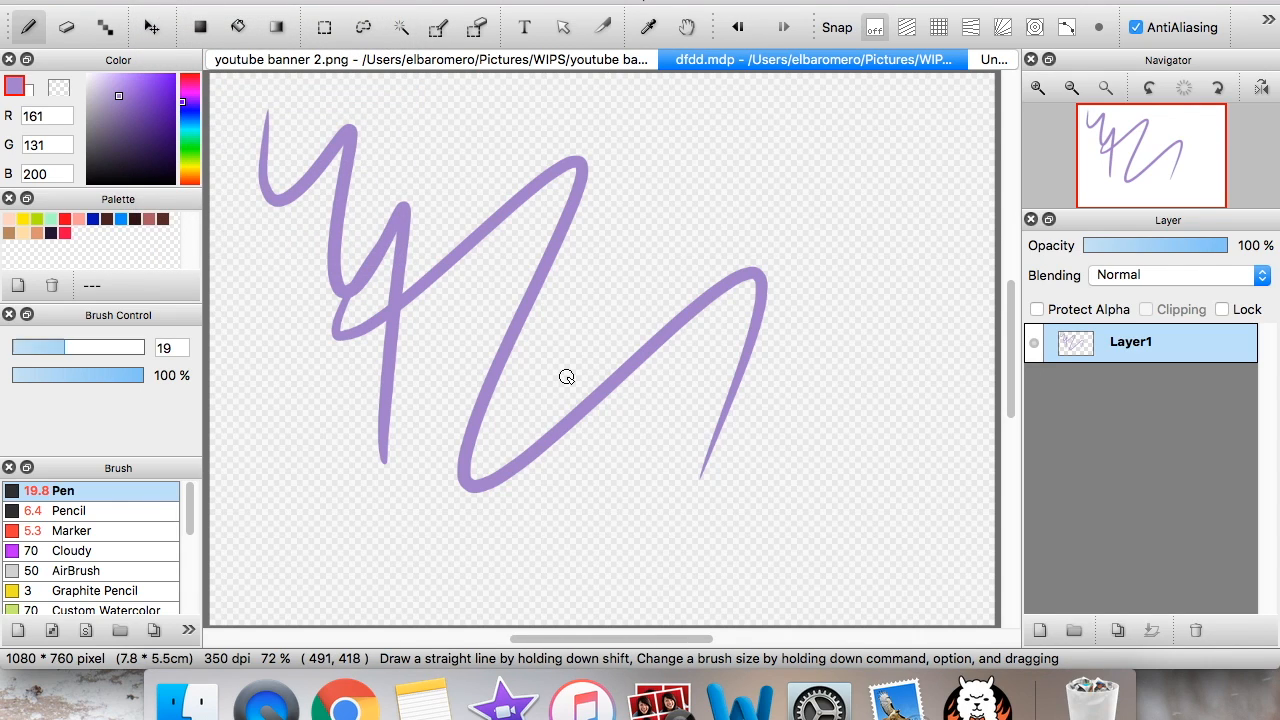
Examine the Save As settings for dfdd.mdp, including file name, tags, destination folder and file formats, without saving
{"action": "left_click", "coordinate": [160, 0]}
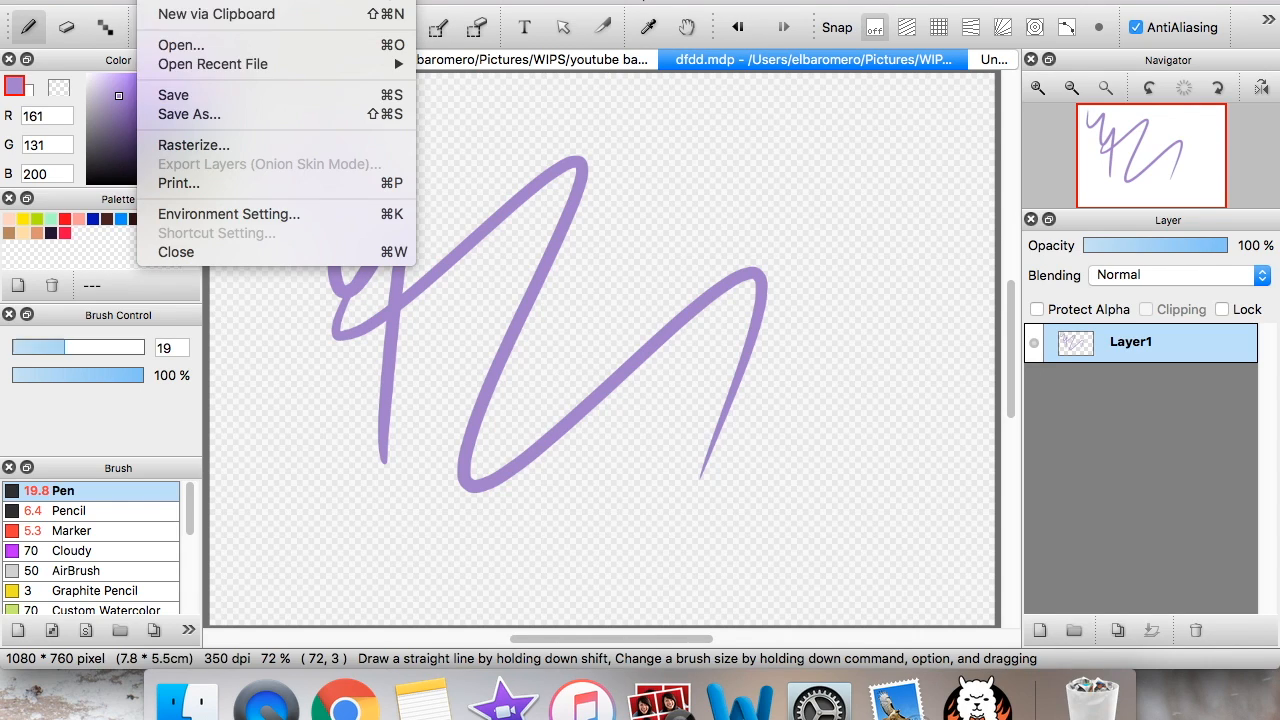
{"action": "left_click", "coordinate": [202, 118]}
{"action": "left_click_drag", "start_coordinate": [706, 124], "coordinate": [832, 96]}
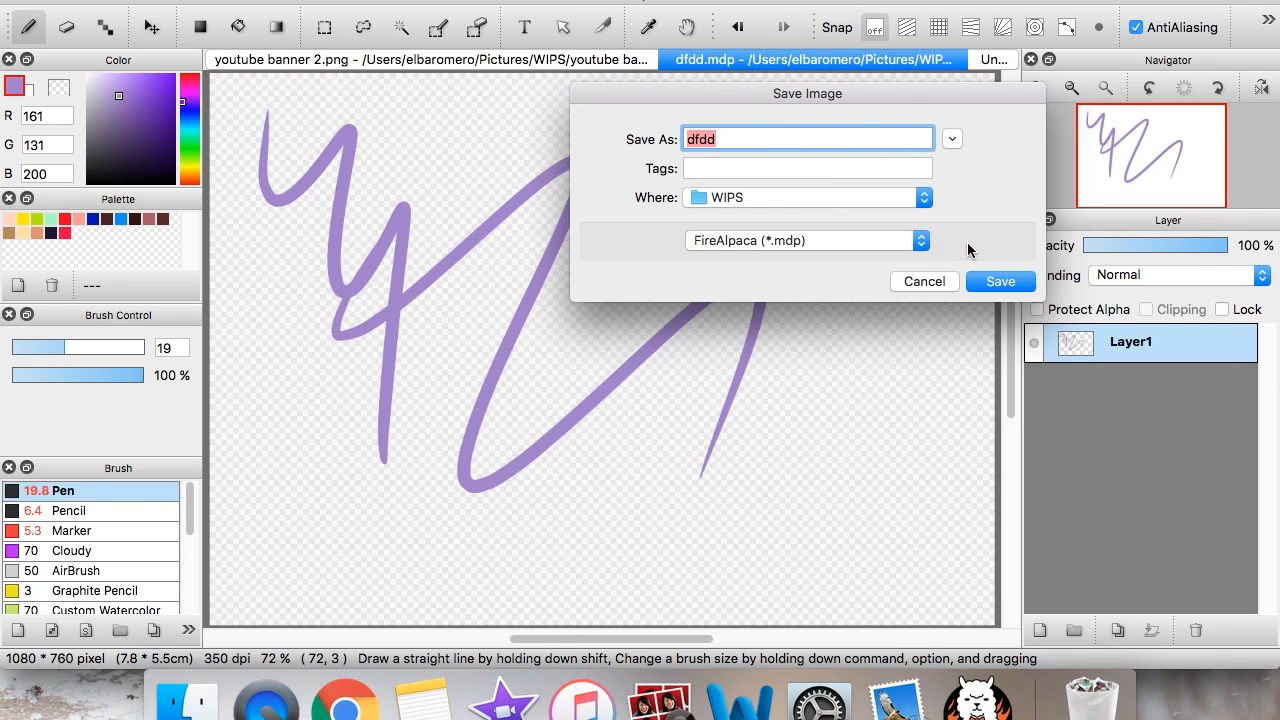
{"action": "left_click", "coordinate": [753, 143]}
{"action": "left_click", "coordinate": [808, 232]}
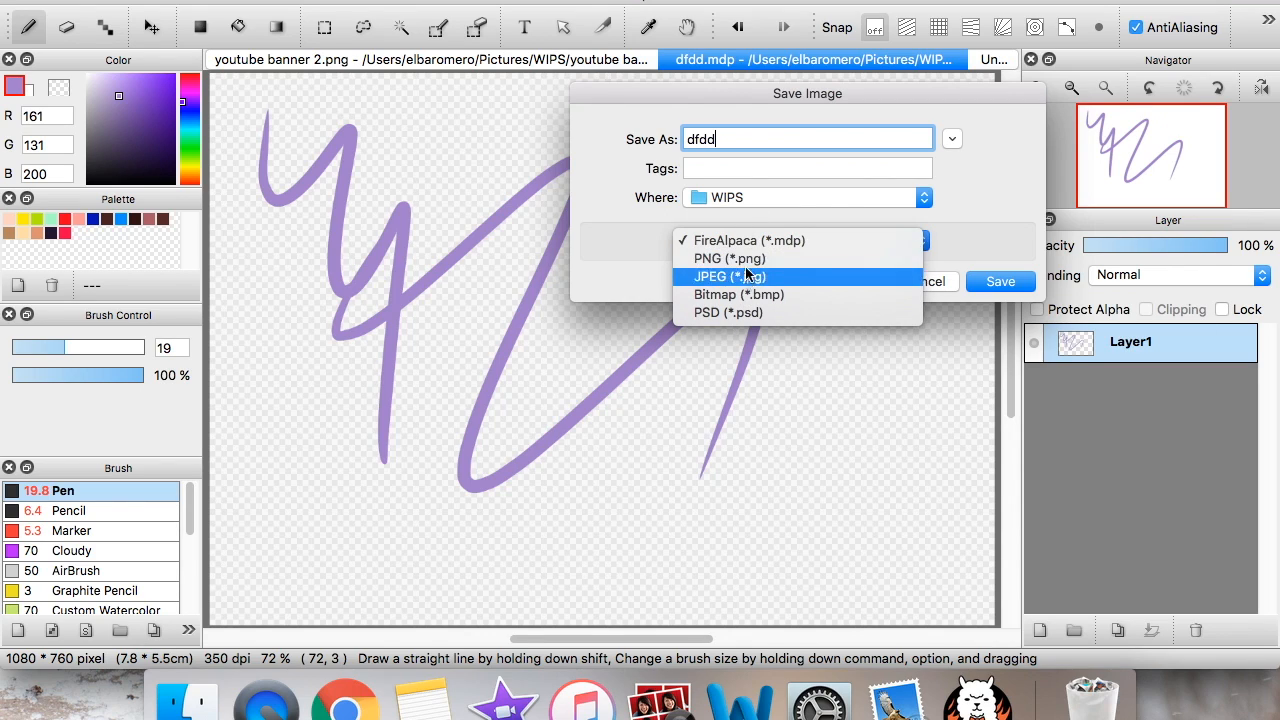
{"action": "left_click", "coordinate": [975, 185]}
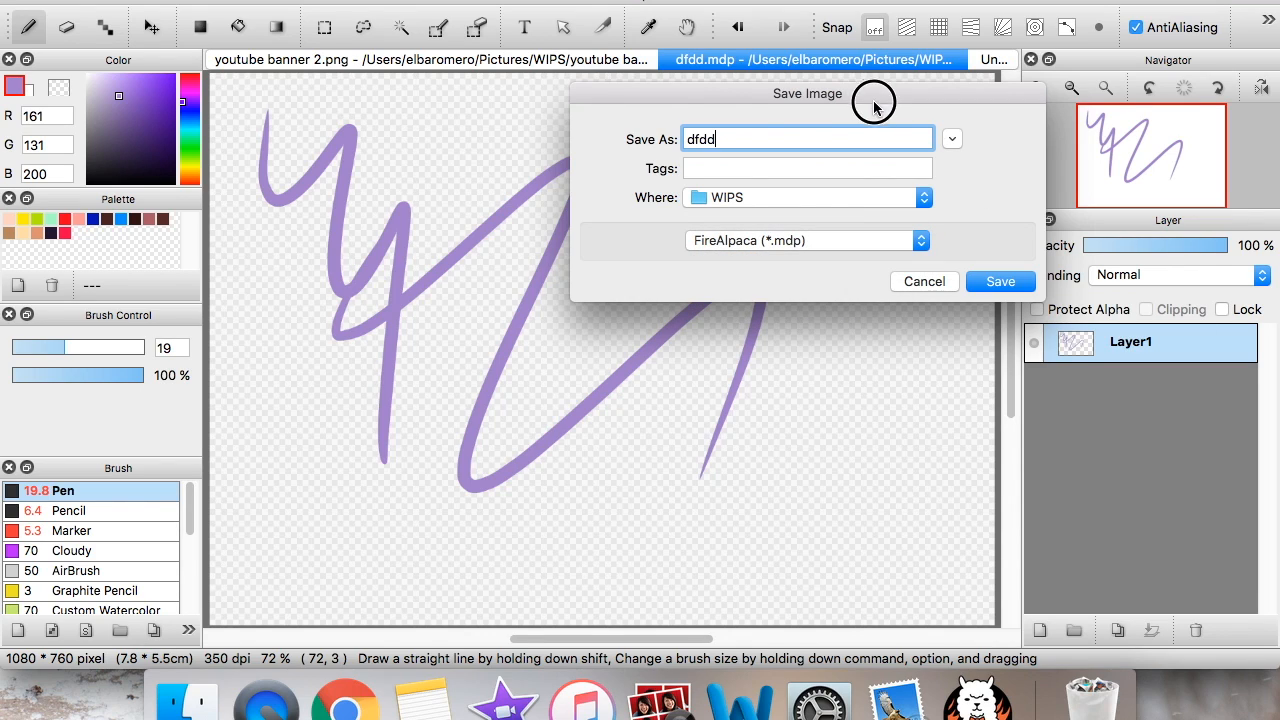
{"action": "left_click", "coordinate": [753, 197]}
{"action": "left_click", "coordinate": [885, 160]}
{"action": "left_click", "coordinate": [866, 167]}
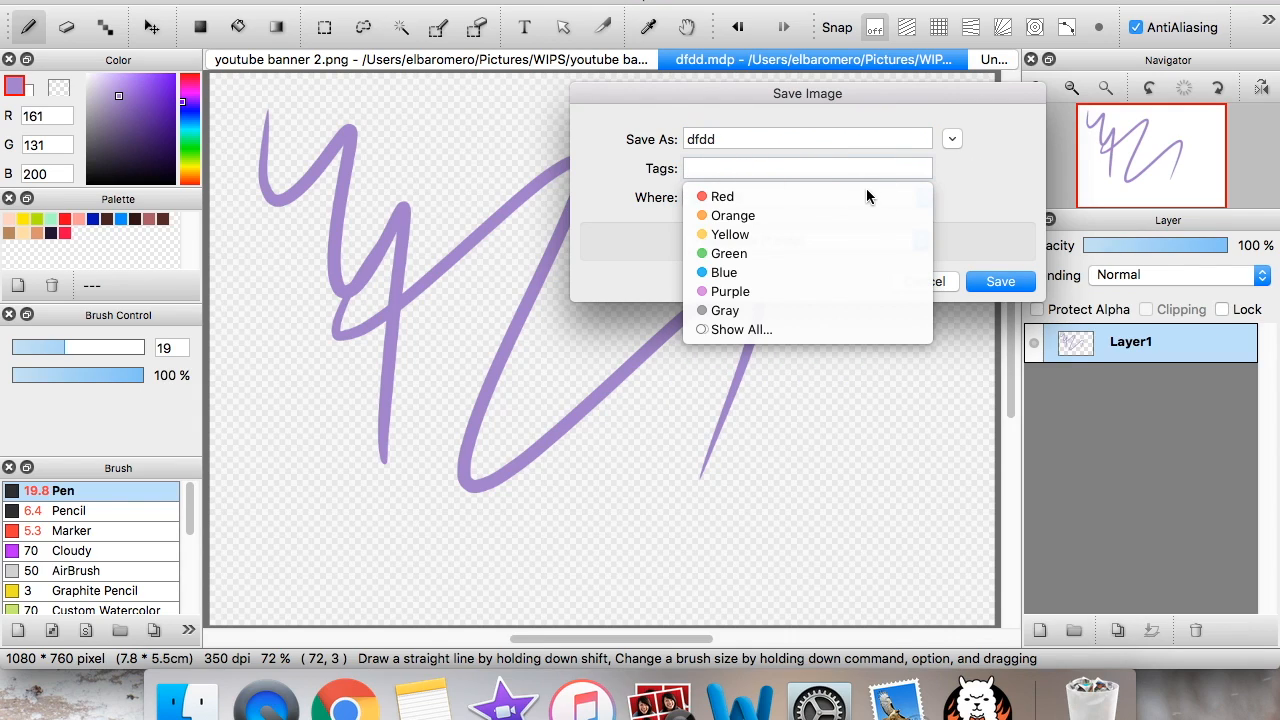
{"action": "left_click", "coordinate": [986, 185]}
{"action": "left_click_drag", "start_coordinate": [841, 96], "coordinate": [639, 140]}
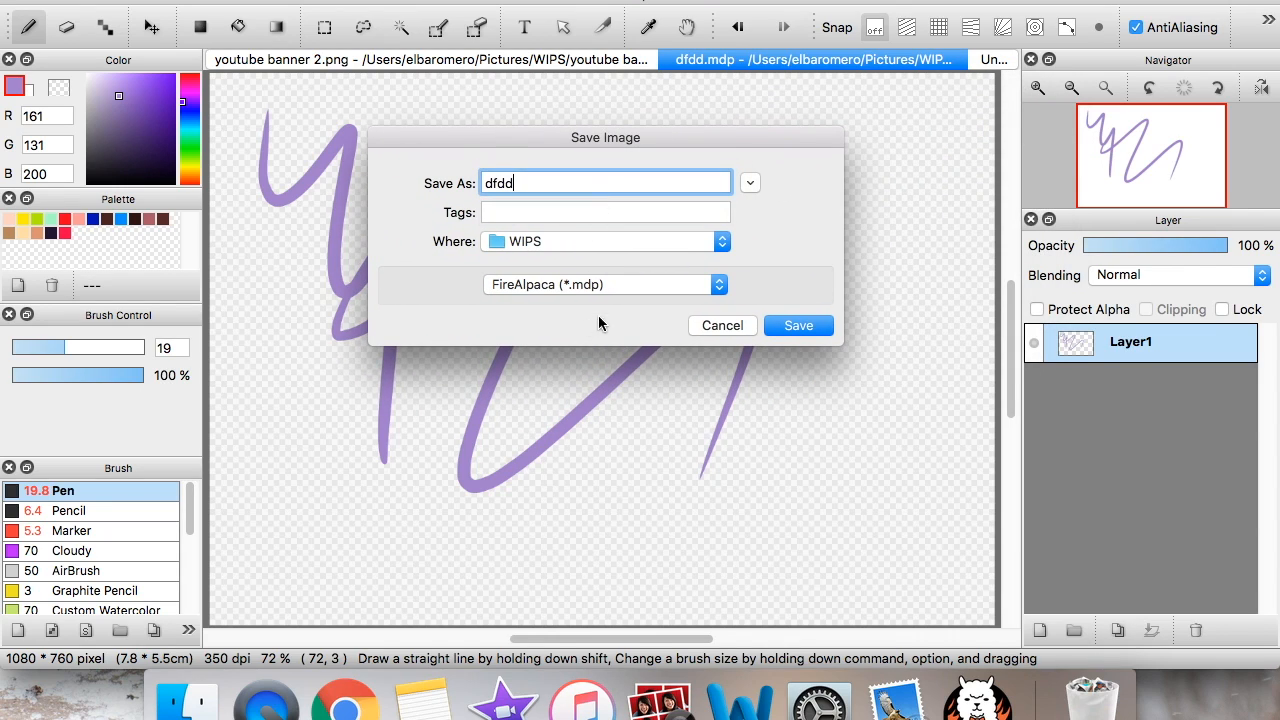
{"action": "left_click", "coordinate": [600, 284]}
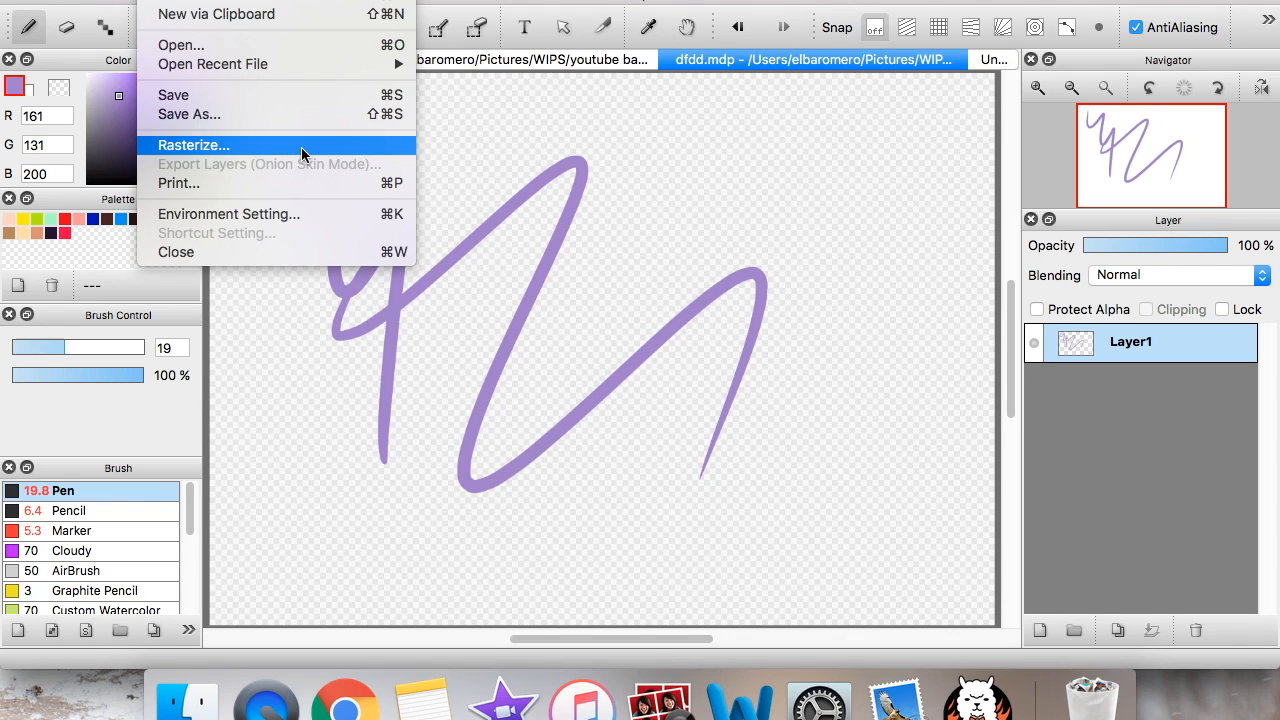
Rasterize the purple zigzag drawing with the output set to Grayscale (8bpp)
{"action": "left_click", "coordinate": [302, 154]}
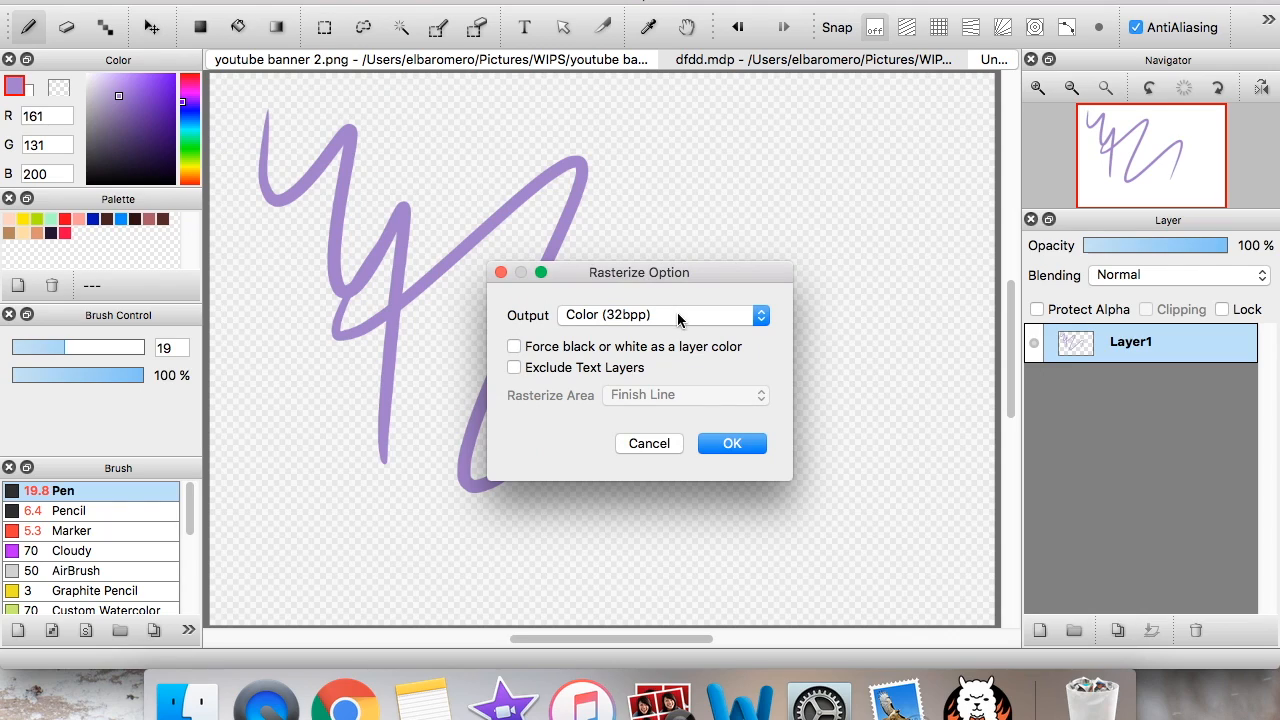
{"action": "left_click", "coordinate": [677, 314]}
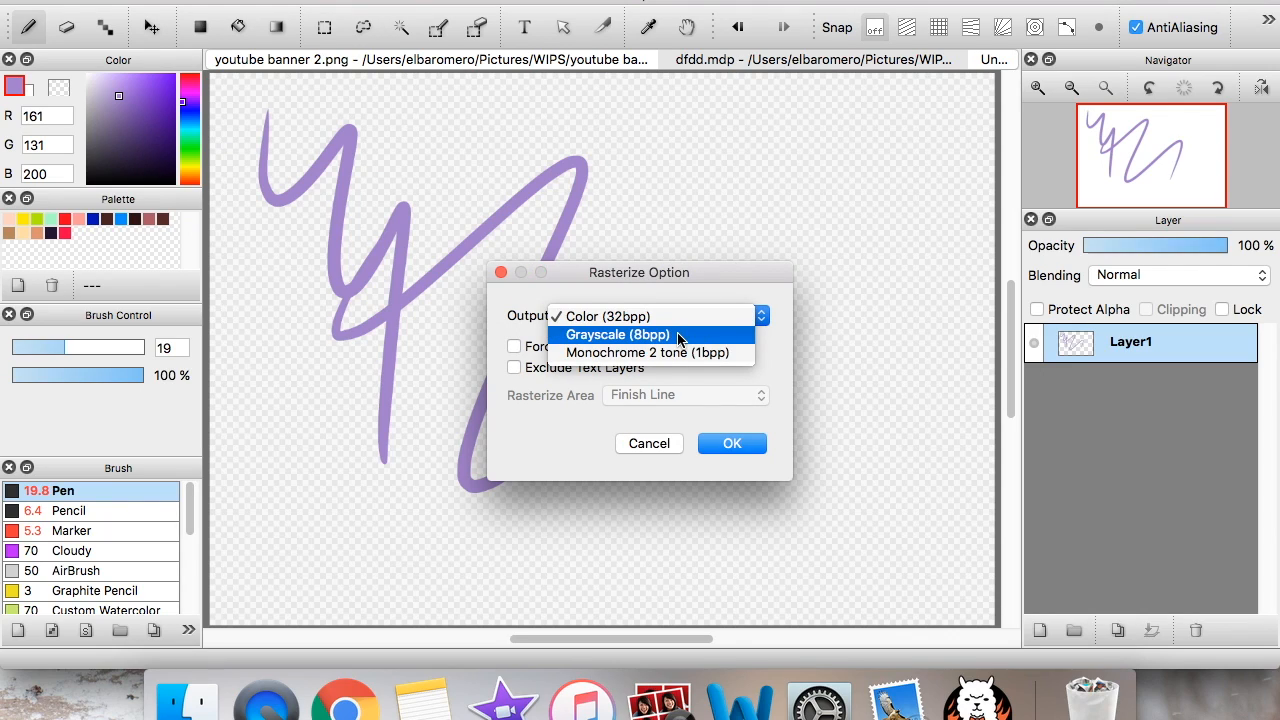
{"action": "left_click", "coordinate": [678, 336]}
{"action": "left_click", "coordinate": [646, 314]}
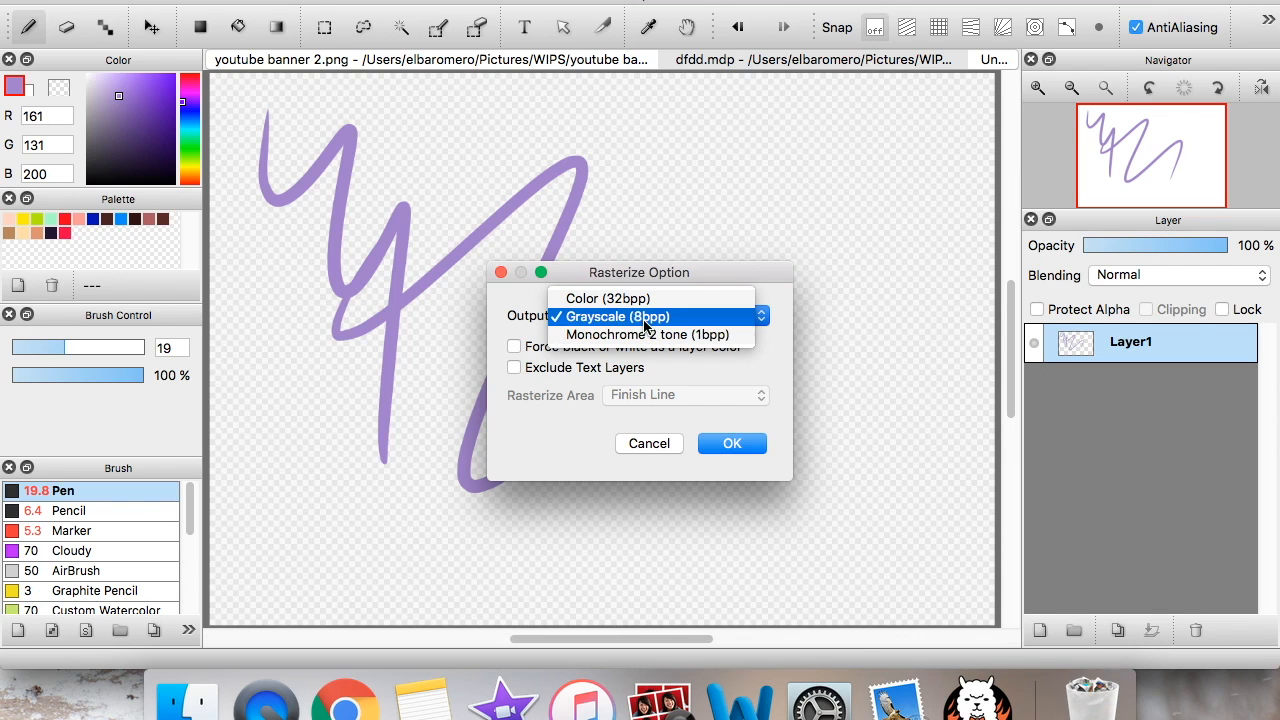
{"action": "left_click", "coordinate": [645, 318]}
{"action": "left_click", "coordinate": [727, 444]}
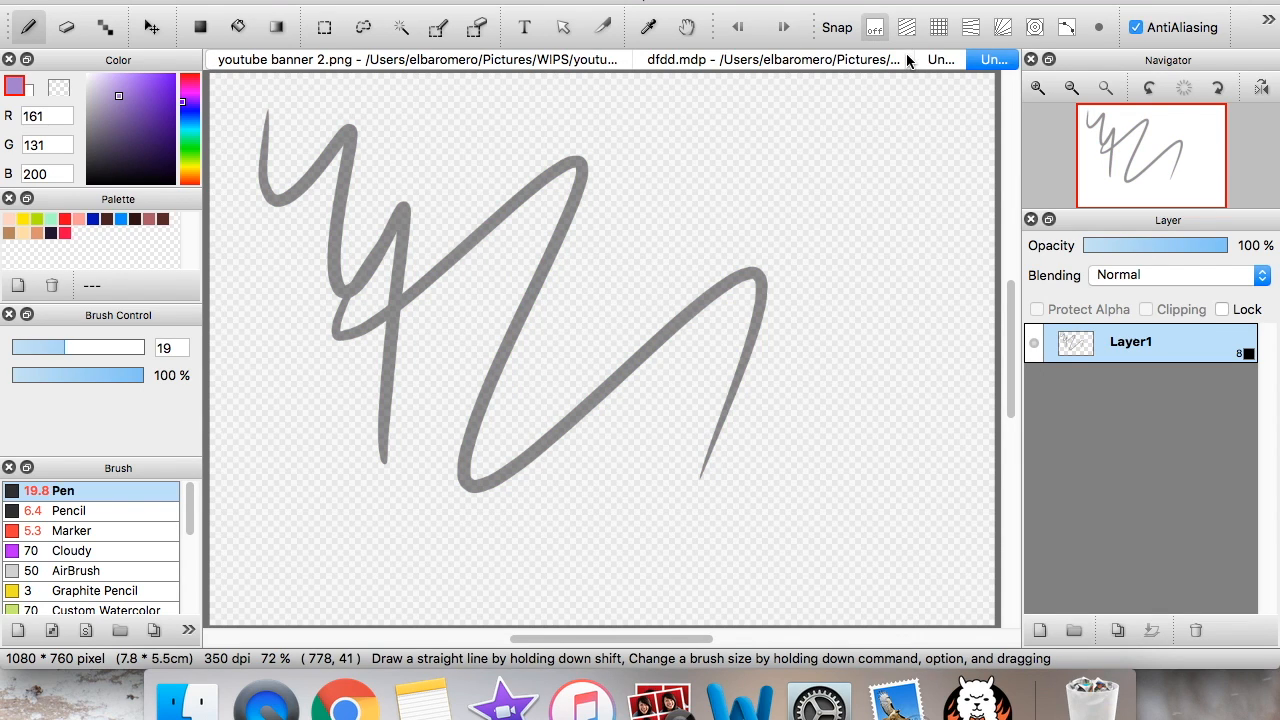
Compare the grayscale copy with the other open images, discard the copy and return to dfdd.mdp
{"action": "left_click", "coordinate": [946, 60]}
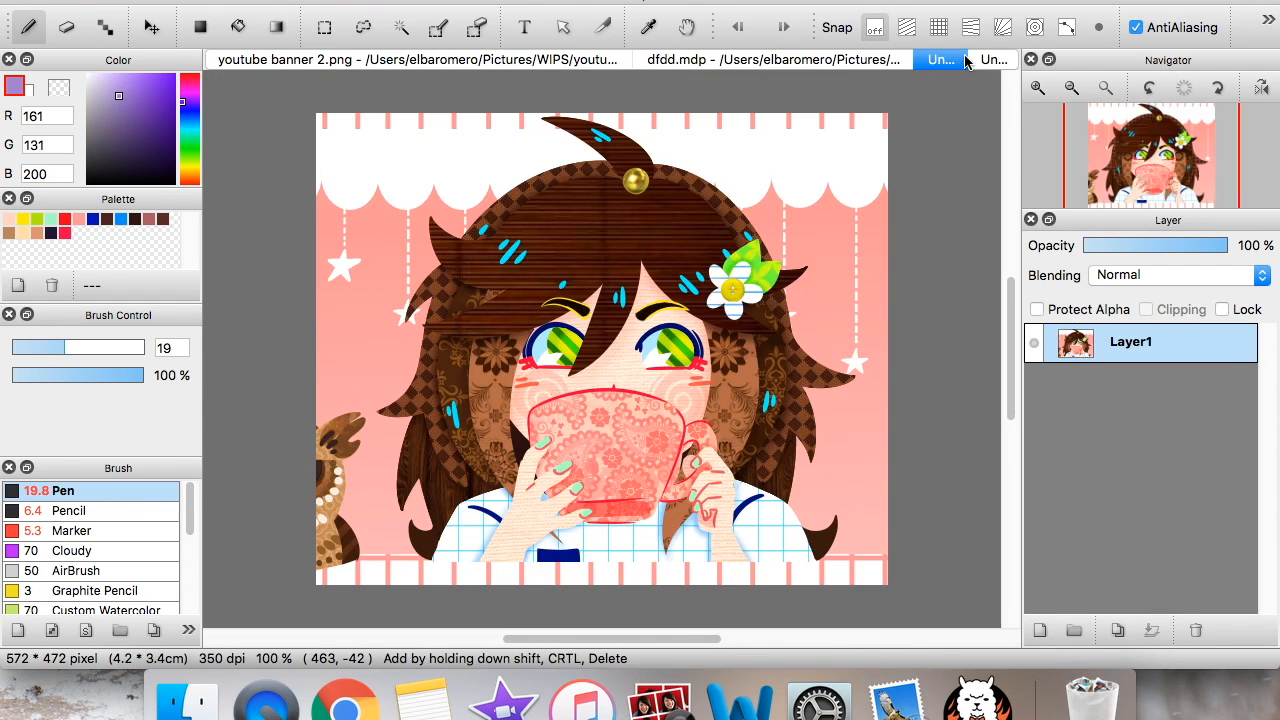
{"action": "left_click", "coordinate": [893, 62]}
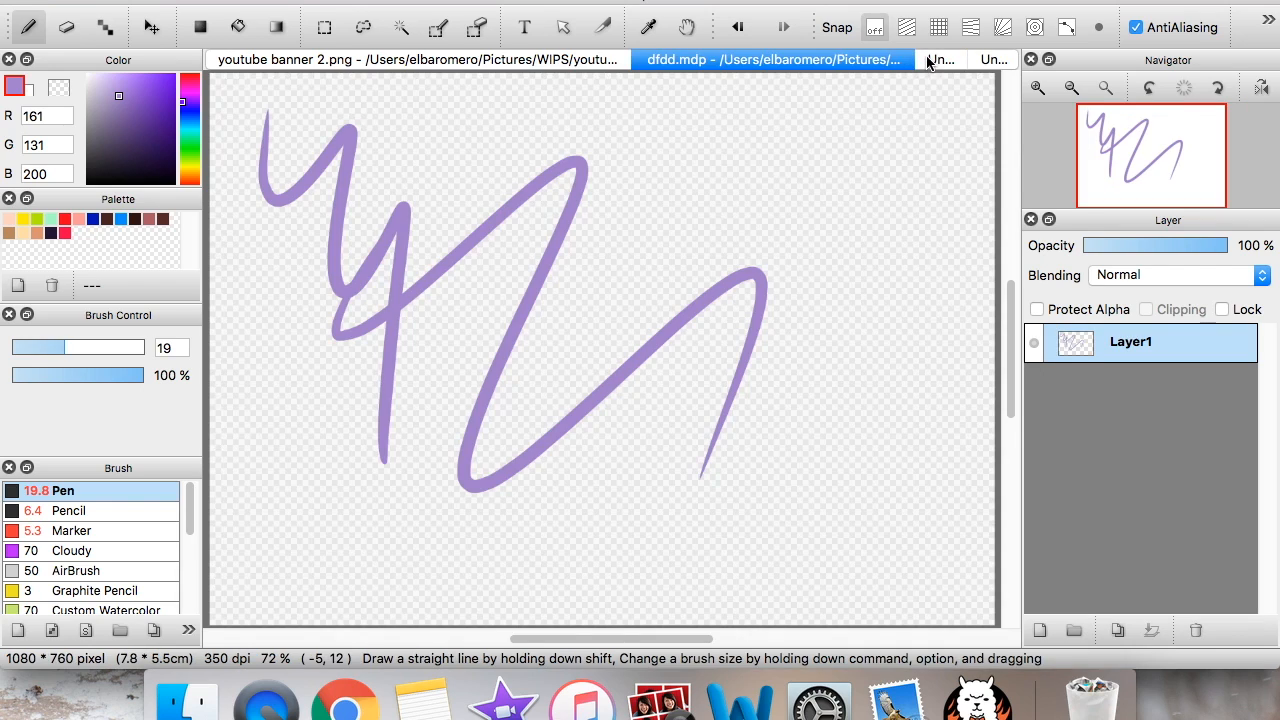
{"action": "left_click", "coordinate": [1000, 60]}
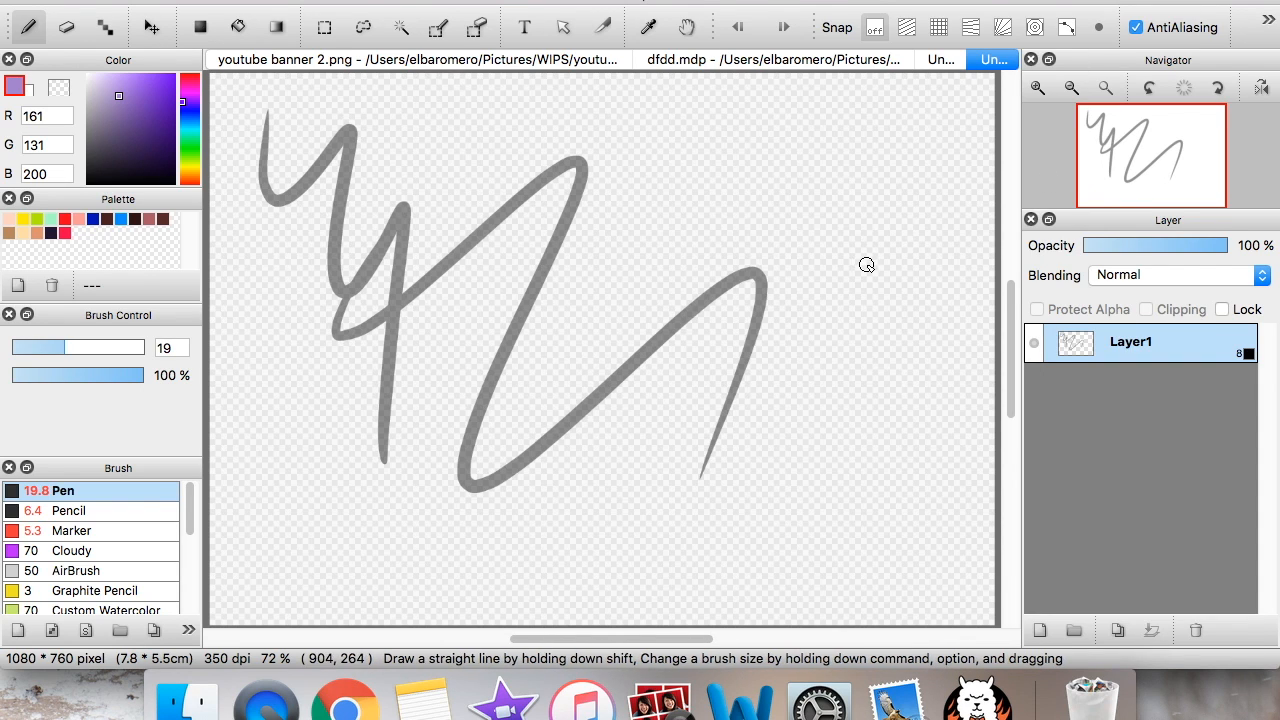
{"action": "left_click", "coordinate": [420, 60]}
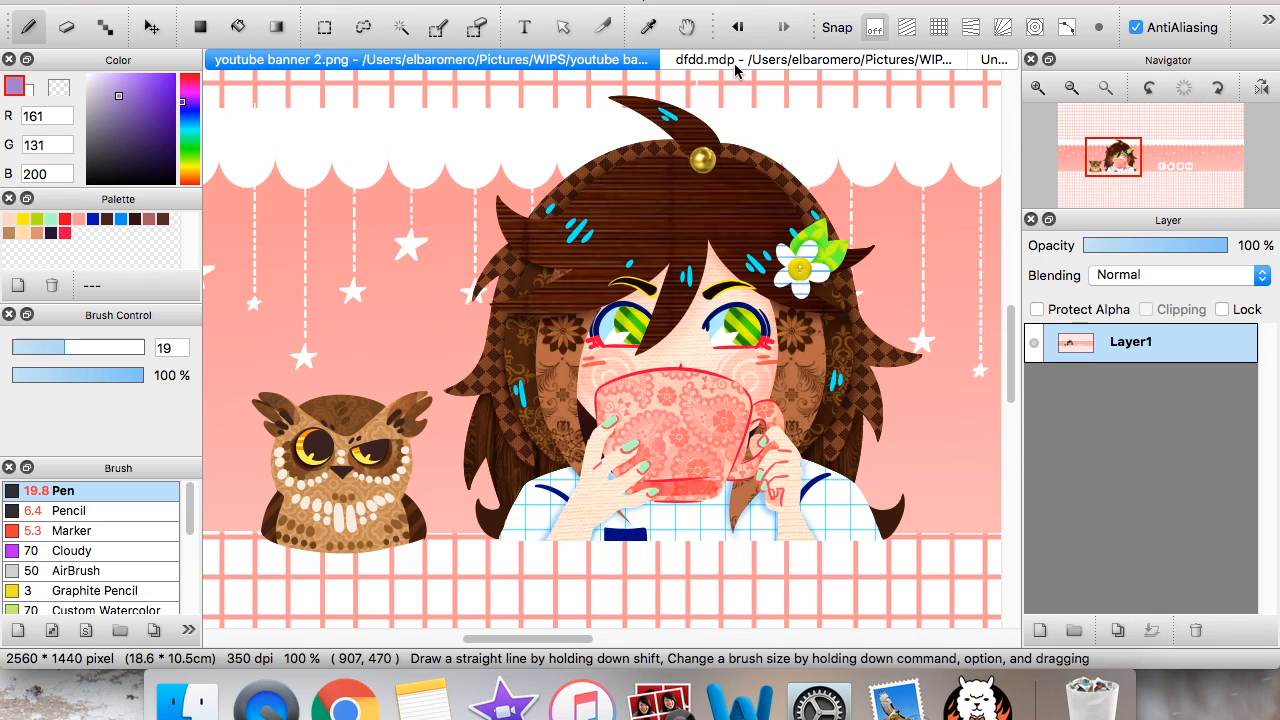
{"action": "left_click", "coordinate": [735, 62]}
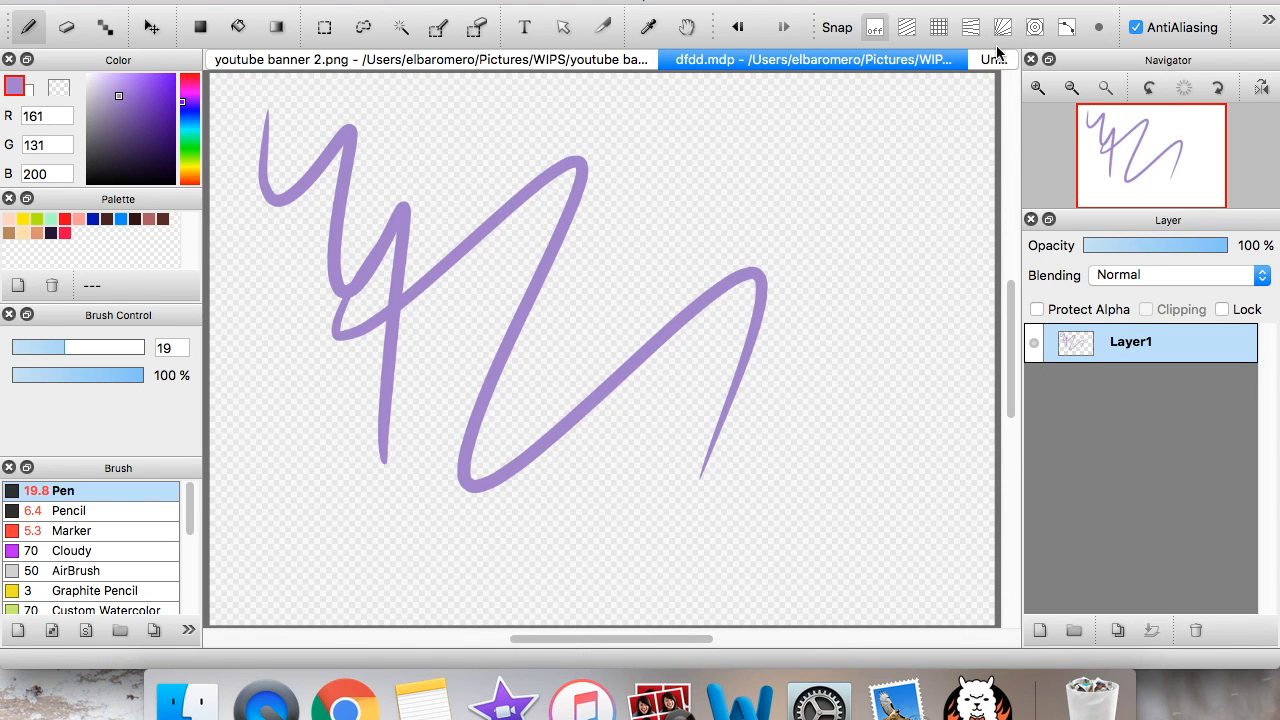
Close dfdd.mdp and view the commands for closing a file and quitting the program
{"action": "left_click", "coordinate": [170, 0]}
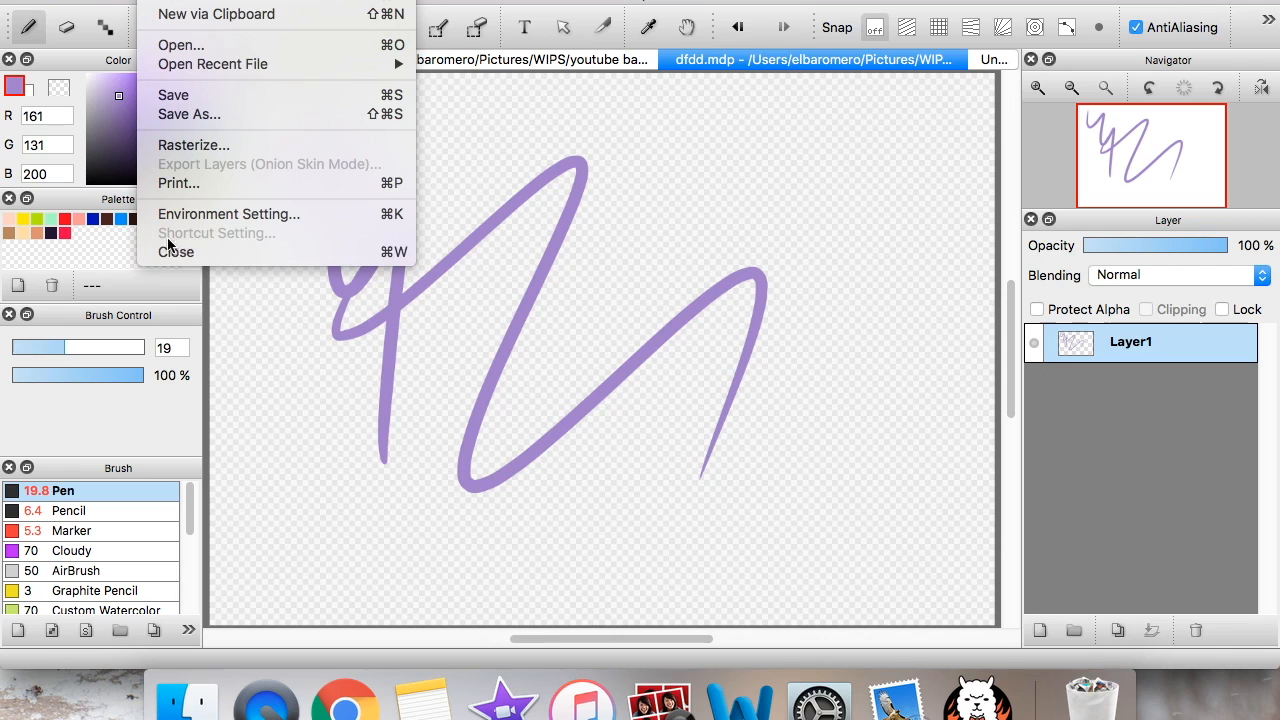
{"action": "left_click", "coordinate": [195, 254]}
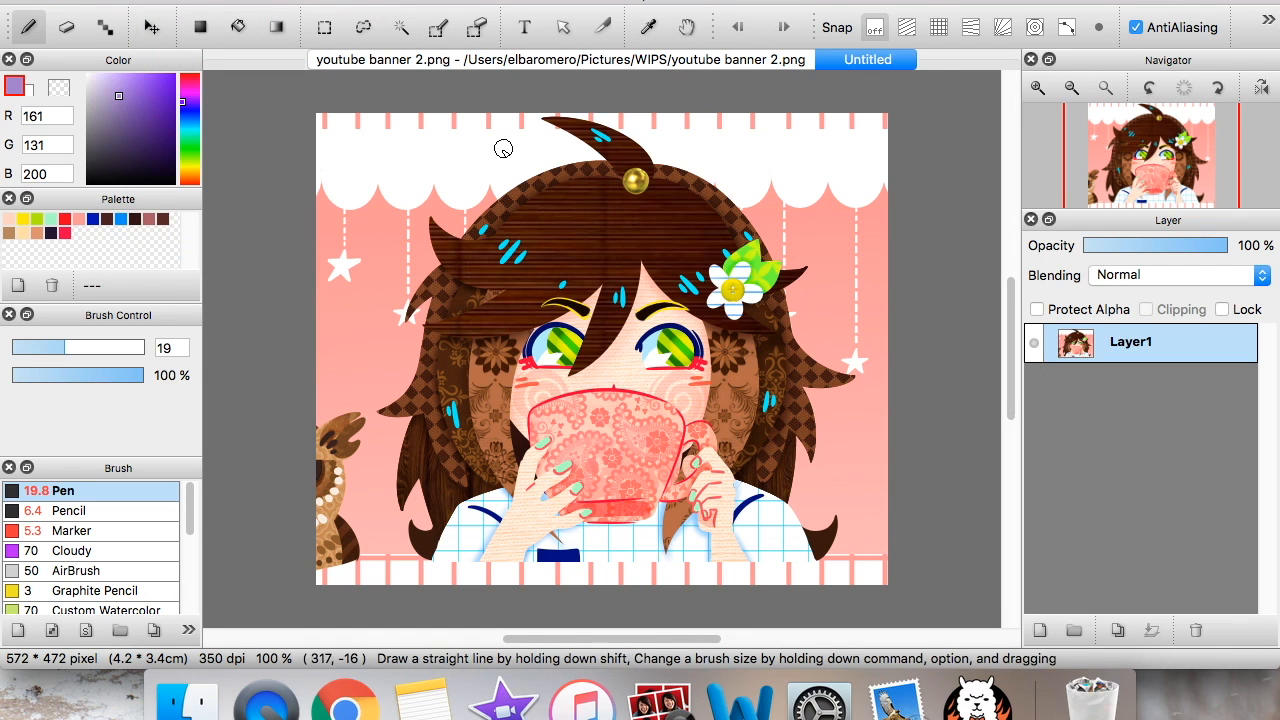
{"action": "left_click", "coordinate": [156, 0]}
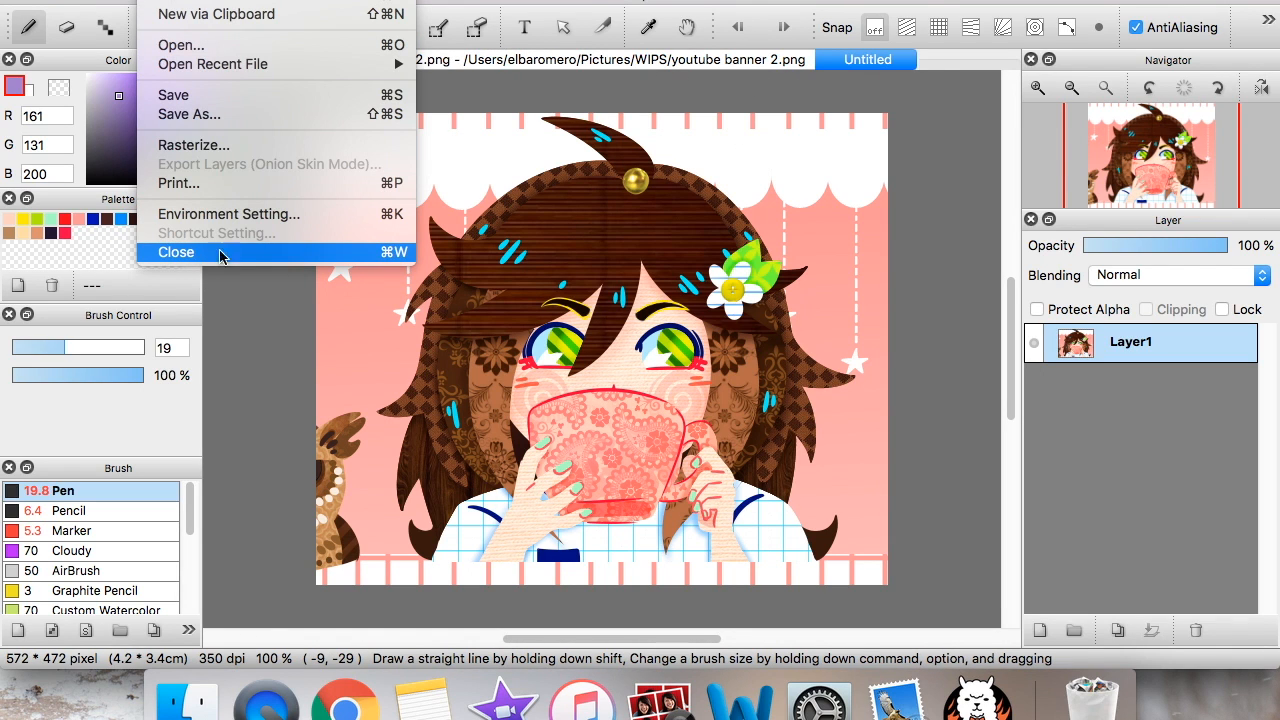
{"action": "mouse_move", "coordinate": [90, 0]}
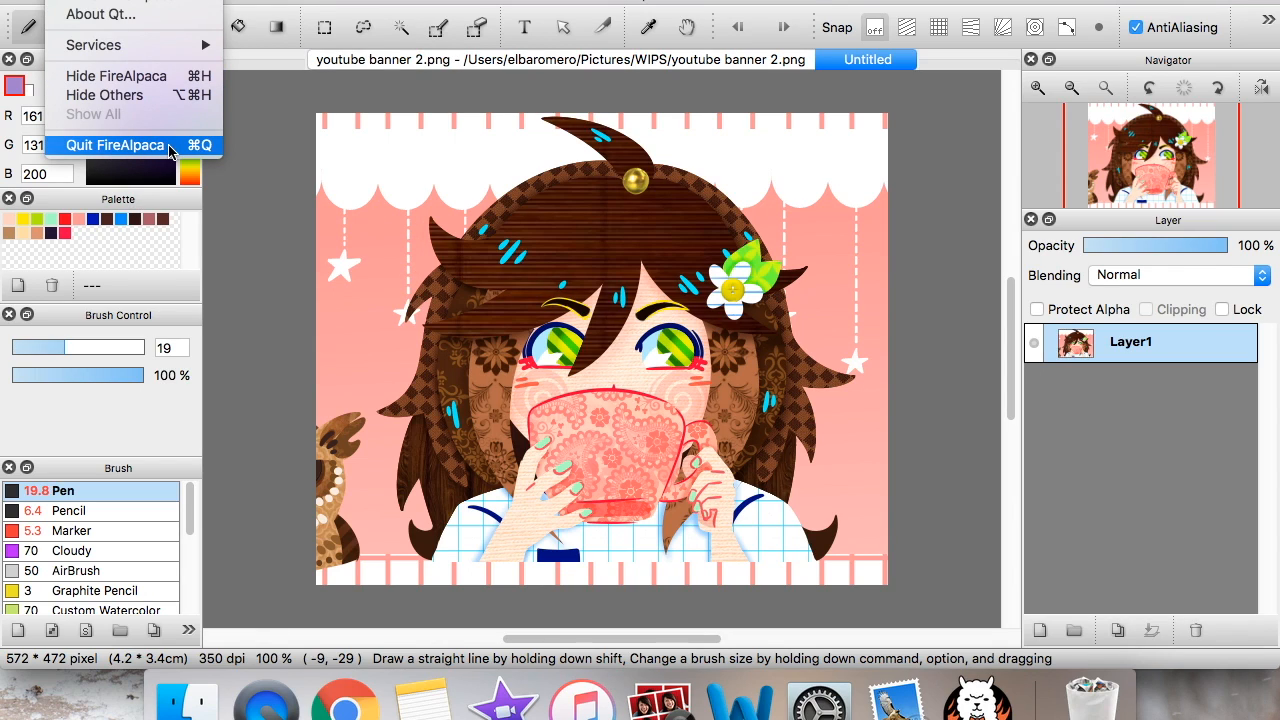
{"action": "key", "text": "Escape"}
Rotate the canvas view of the untitled image right to 150 degrees and reset the view
{"action": "left_click", "coordinate": [203, 0]}
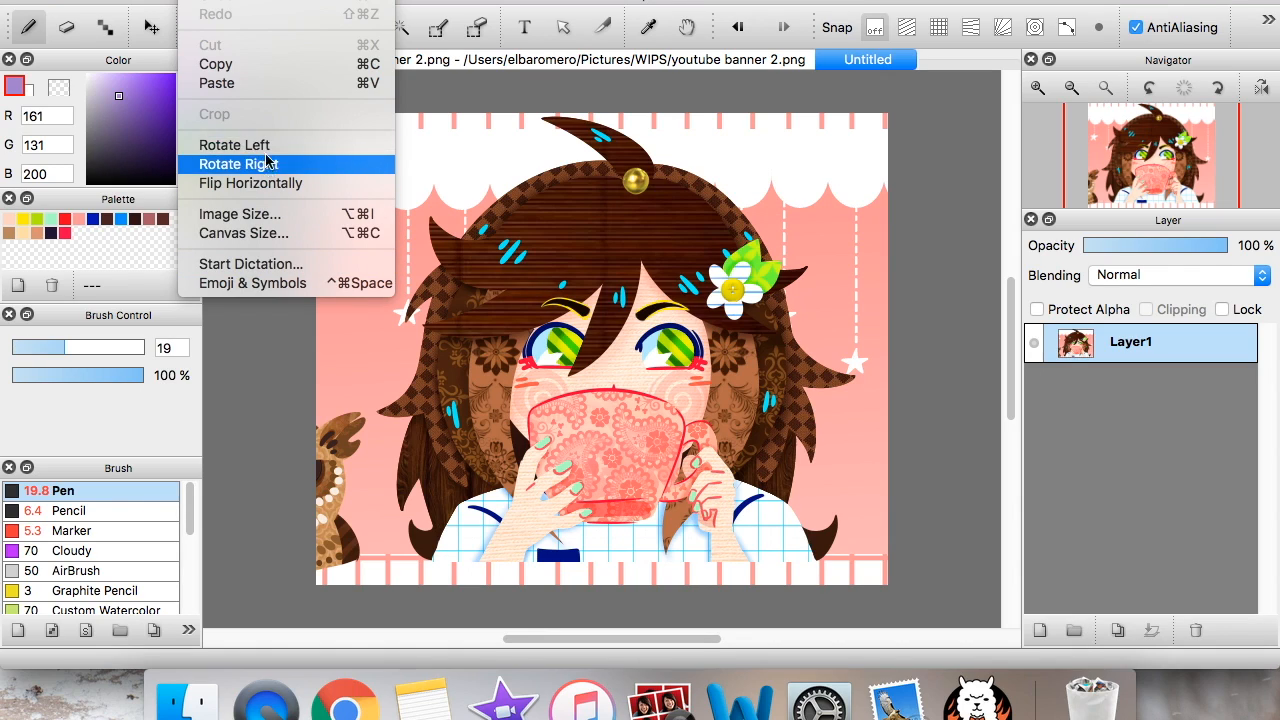
{"action": "left_click", "coordinate": [1211, 93]}
{"action": "left_click", "coordinate": [1216, 91]}
{"action": "left_click", "coordinate": [1216, 91]}
{"action": "left_click", "coordinate": [1216, 91]}
{"action": "left_click", "coordinate": [1216, 91]}
{"action": "left_click", "coordinate": [1216, 91]}
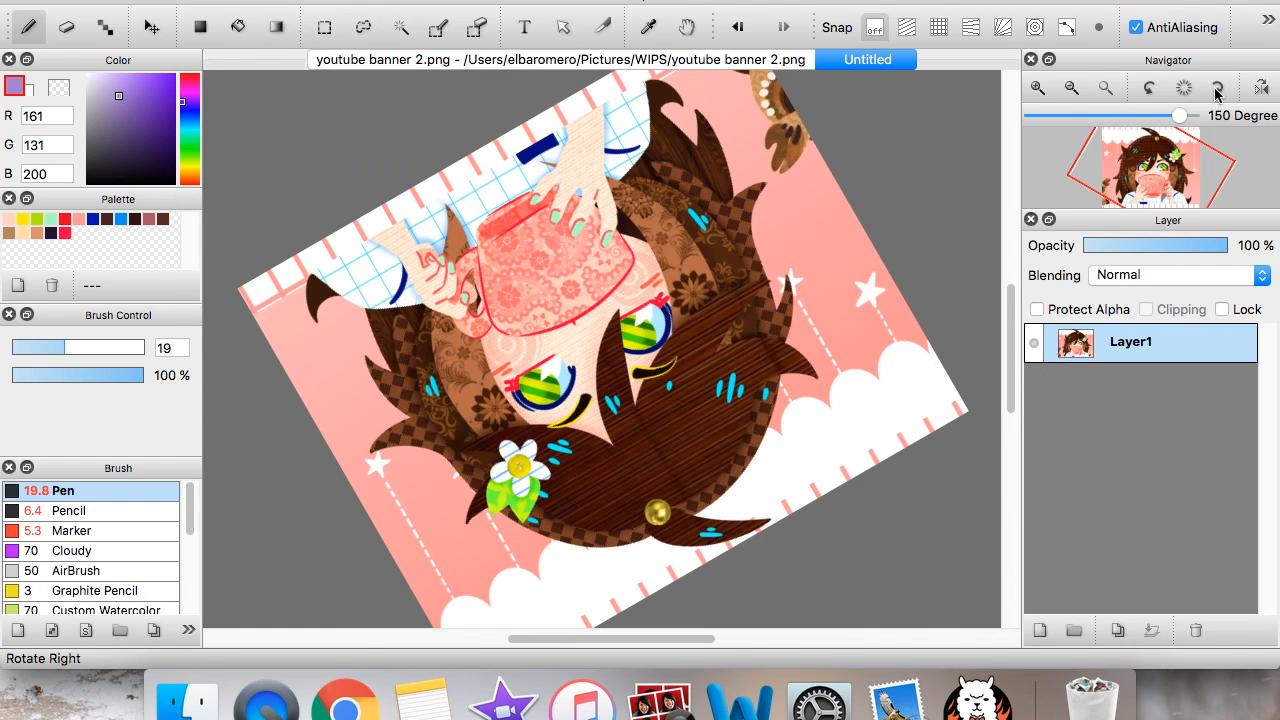
{"action": "left_click", "coordinate": [1182, 88]}
Try rotating the whole untitled image left and back upright, and flipping it horizontally
{"action": "left_click", "coordinate": [200, 2]}
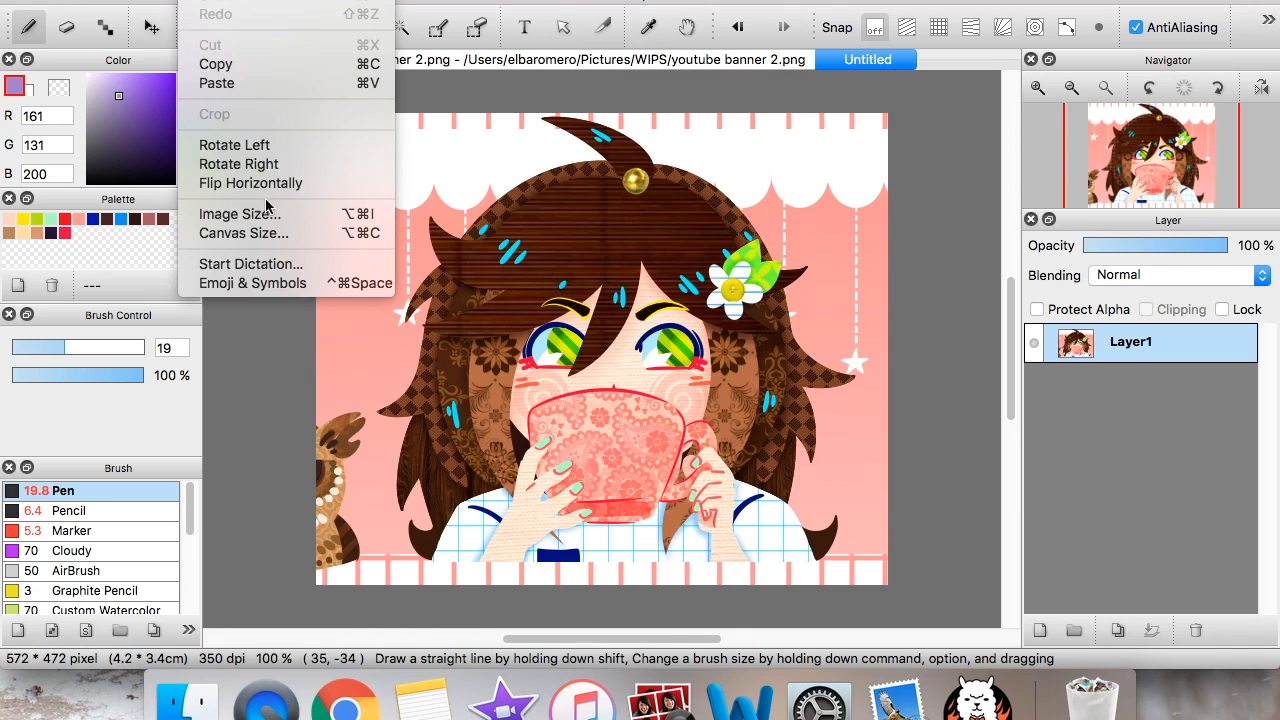
{"action": "left_click", "coordinate": [248, 147]}
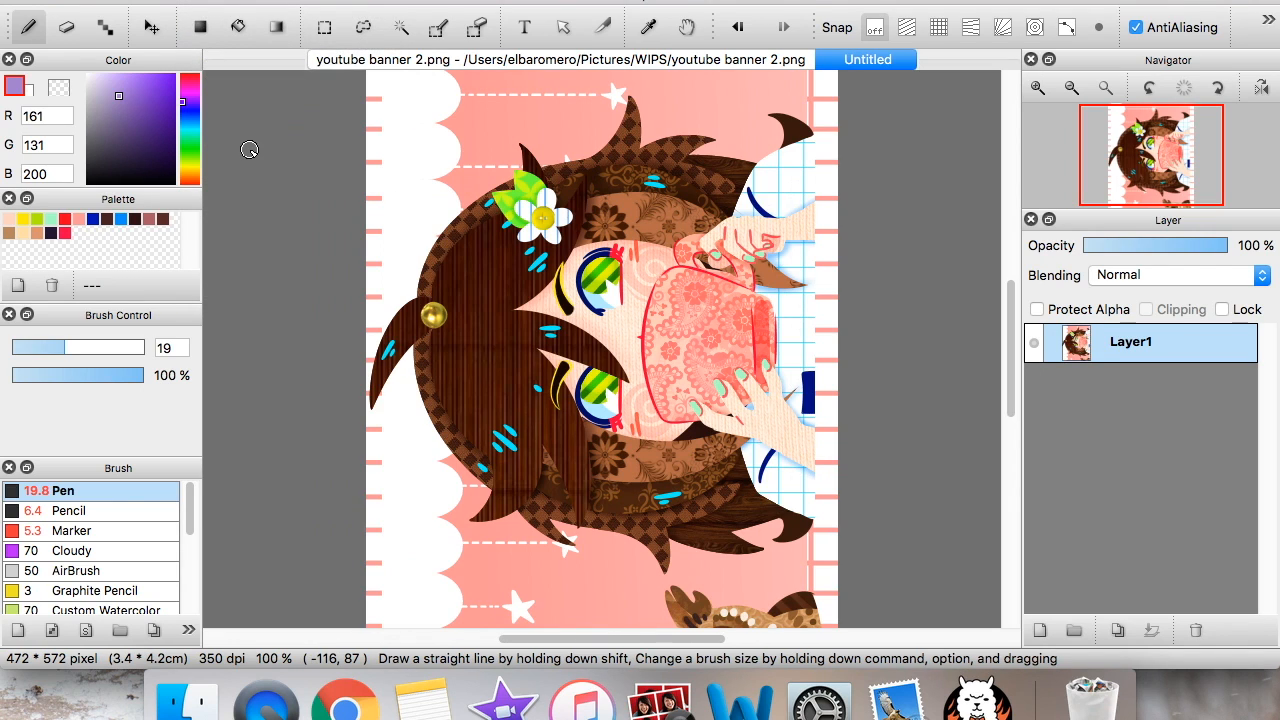
{"action": "left_click", "coordinate": [200, 2]}
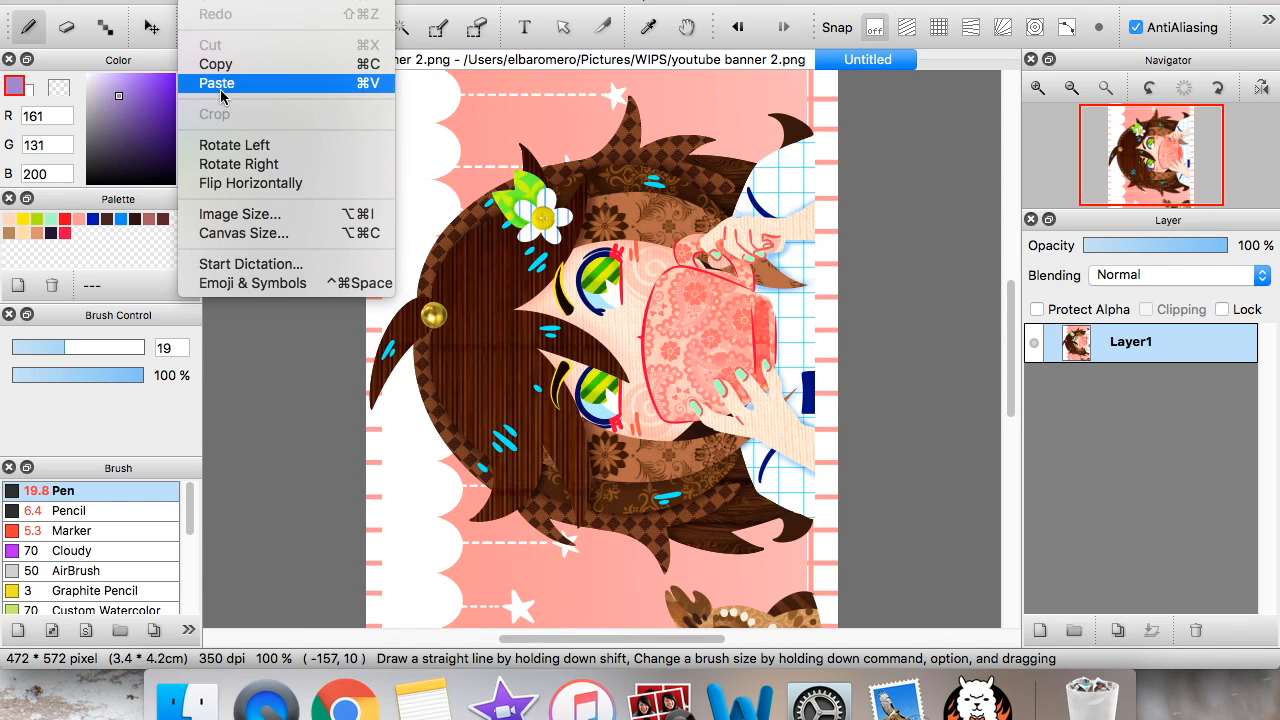
{"action": "left_click", "coordinate": [1218, 90]}
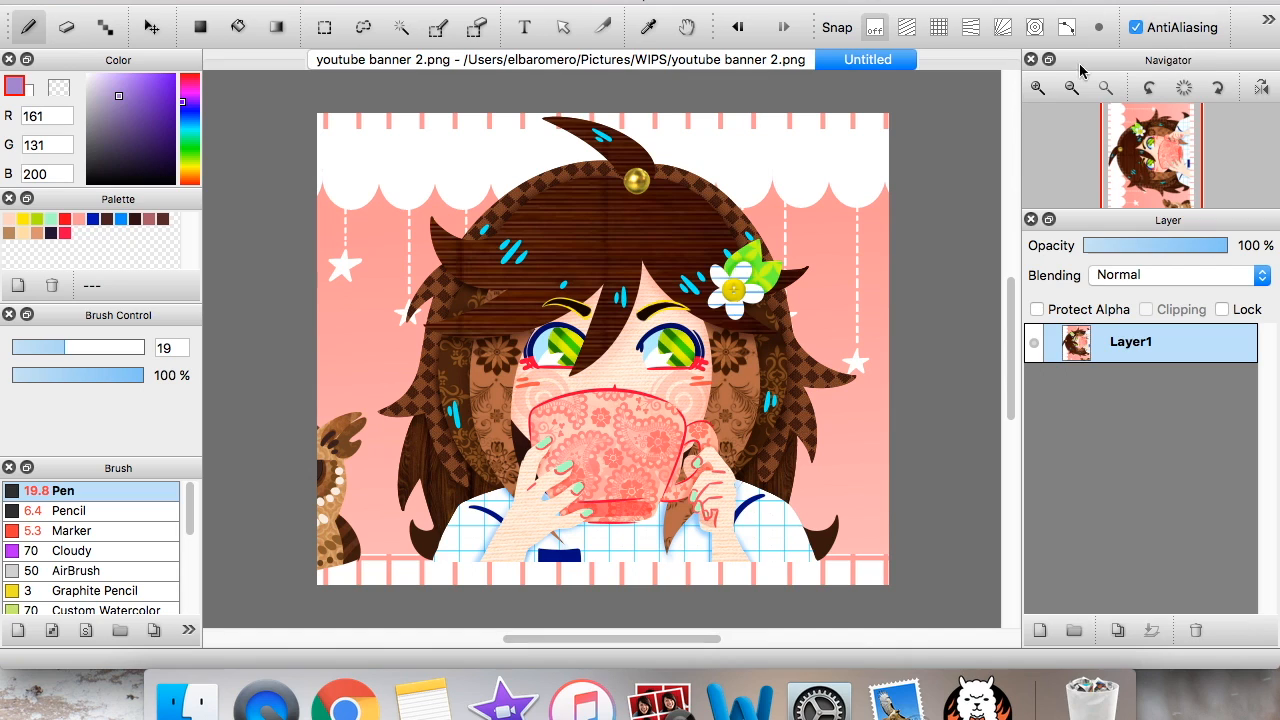
{"action": "left_click", "coordinate": [1183, 88]}
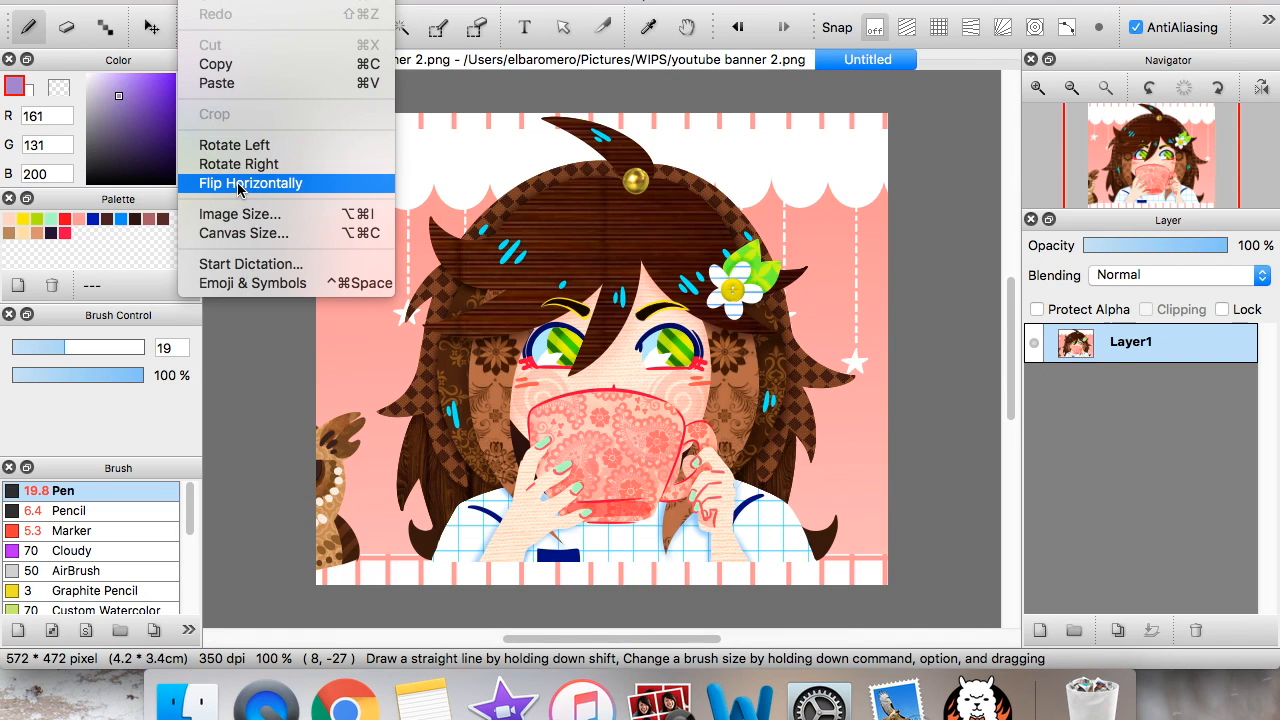
{"action": "left_click", "coordinate": [255, 185]}
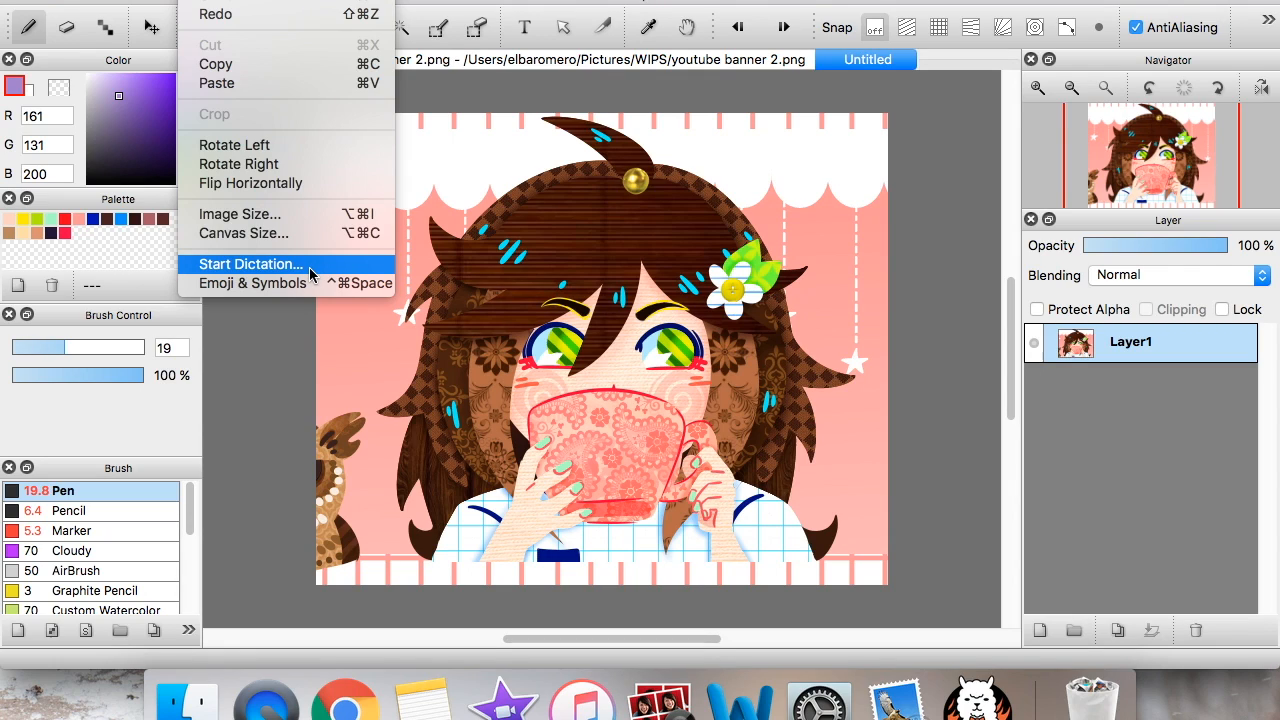
Activate the Text tool and view the Start Dictation and Emoji & Symbols entries among the editing commands
{"action": "left_click", "coordinate": [529, 28]}
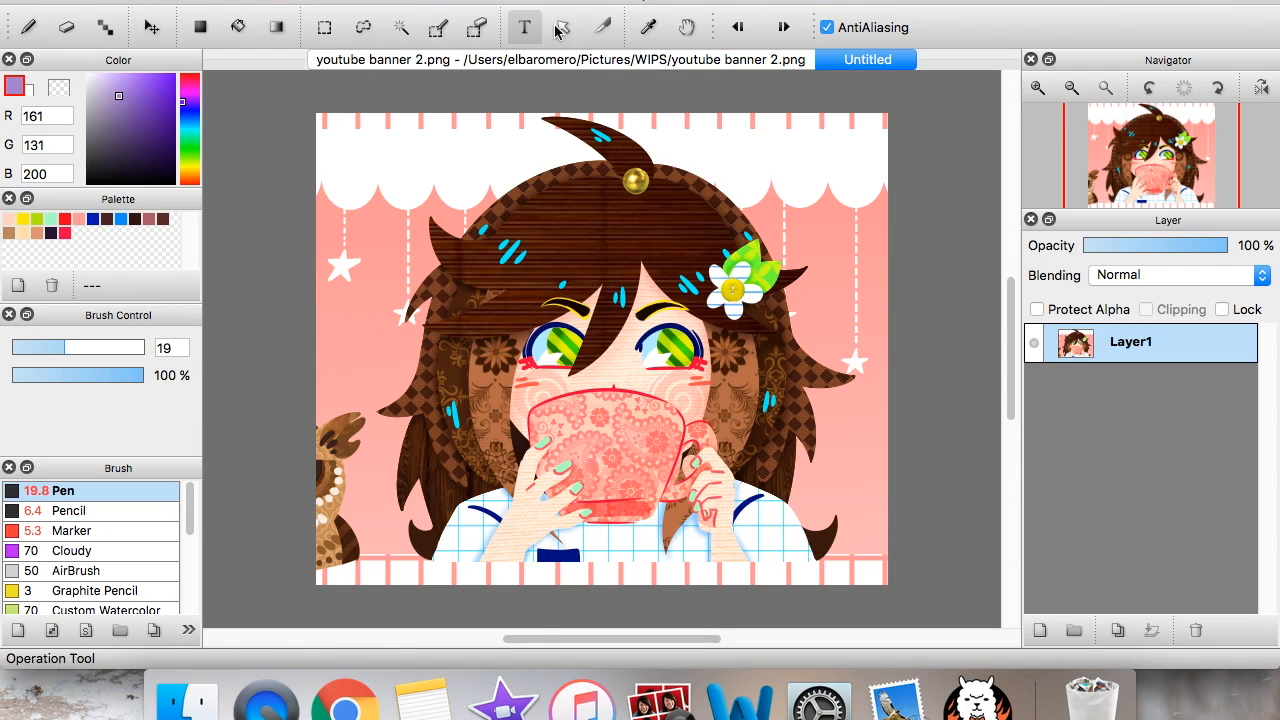
{"action": "left_click", "coordinate": [224, 1]}
{"action": "mouse_move", "coordinate": [200, 1]}
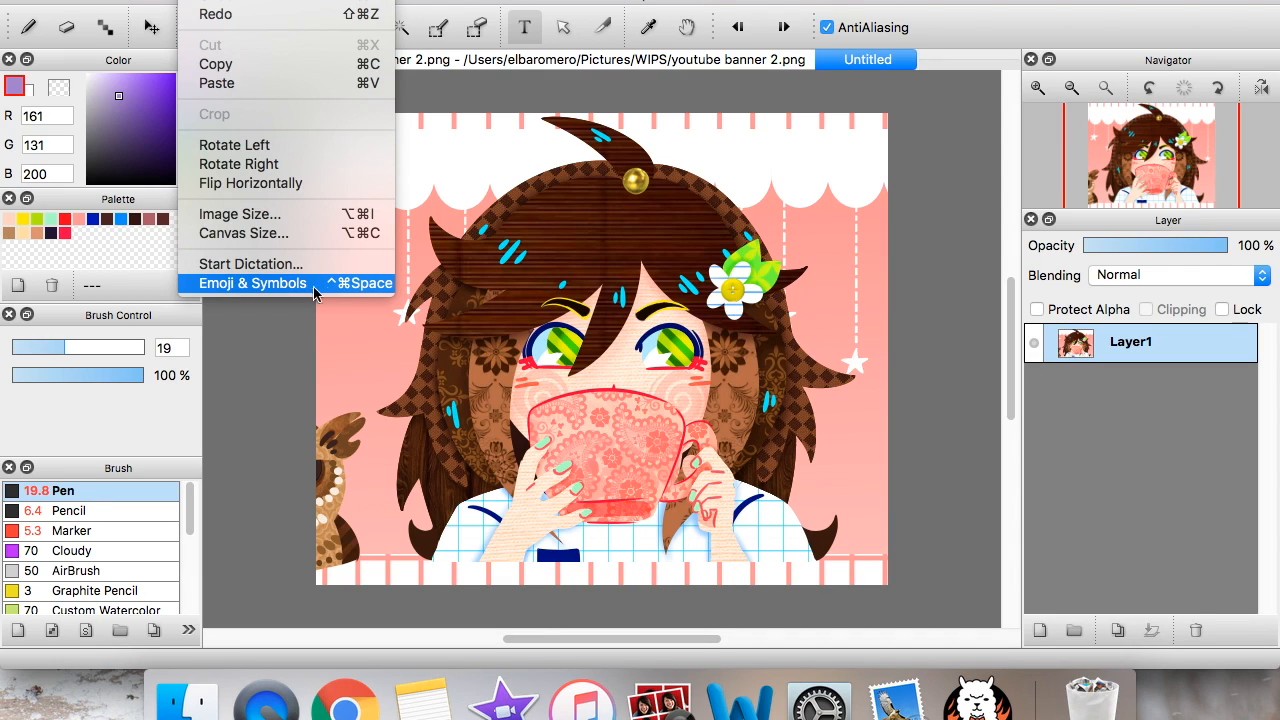
{"action": "left_click", "coordinate": [1052, 300]}
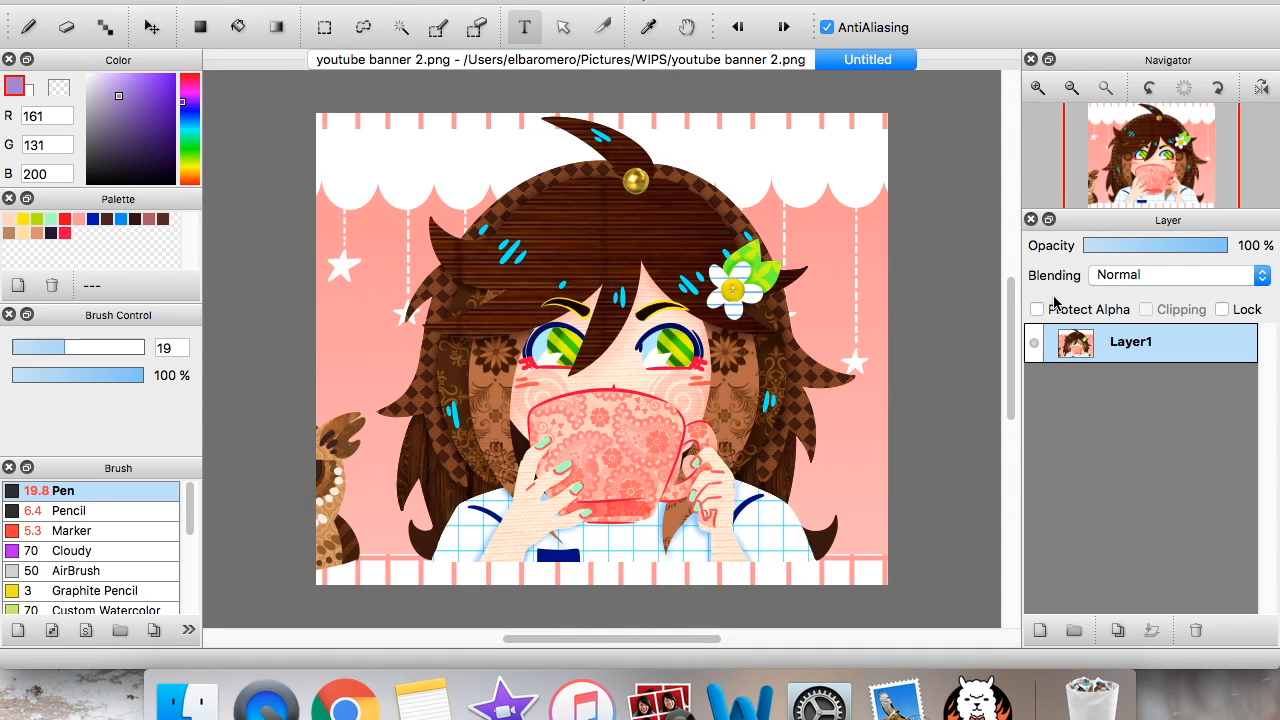
Add a new layer above the picture and cover the whole canvas with a filled white ellipse and rectangle
{"action": "left_click", "coordinate": [1040, 630]}
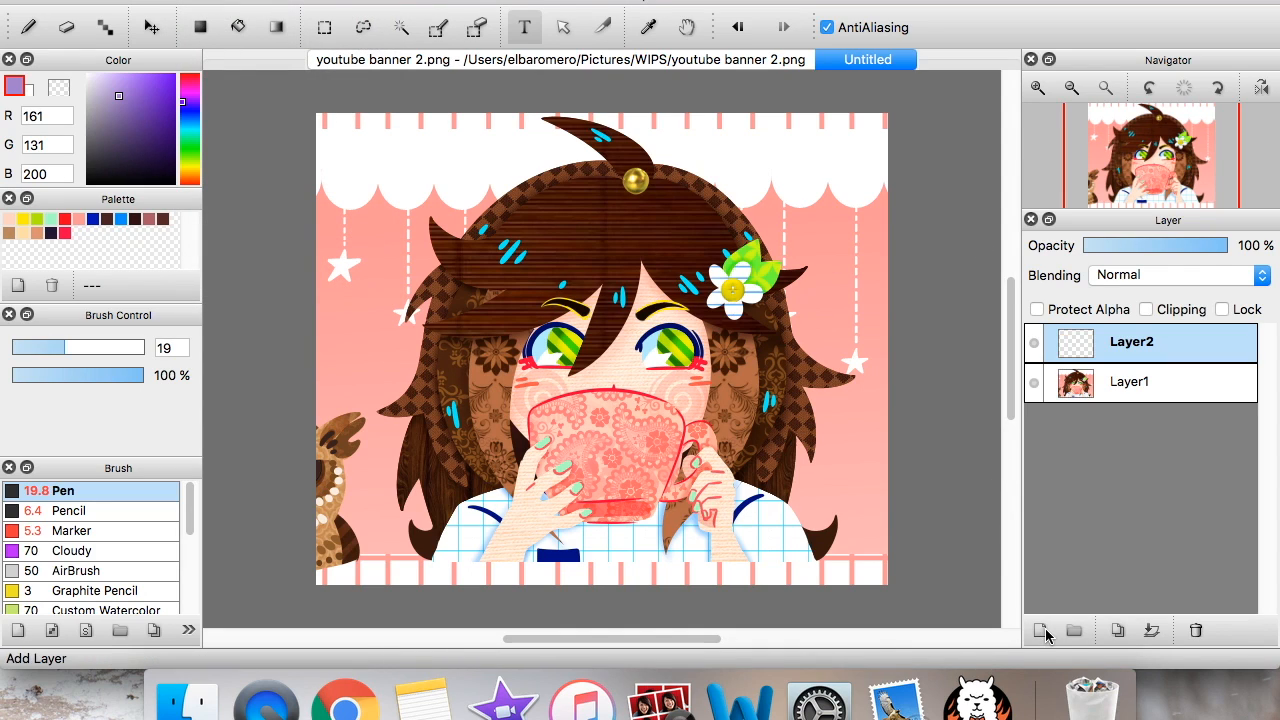
{"action": "left_click", "coordinate": [200, 27]}
{"action": "left_click", "coordinate": [87, 76]}
{"action": "left_click_drag", "start_coordinate": [345, 125], "coordinate": [955, 610]}
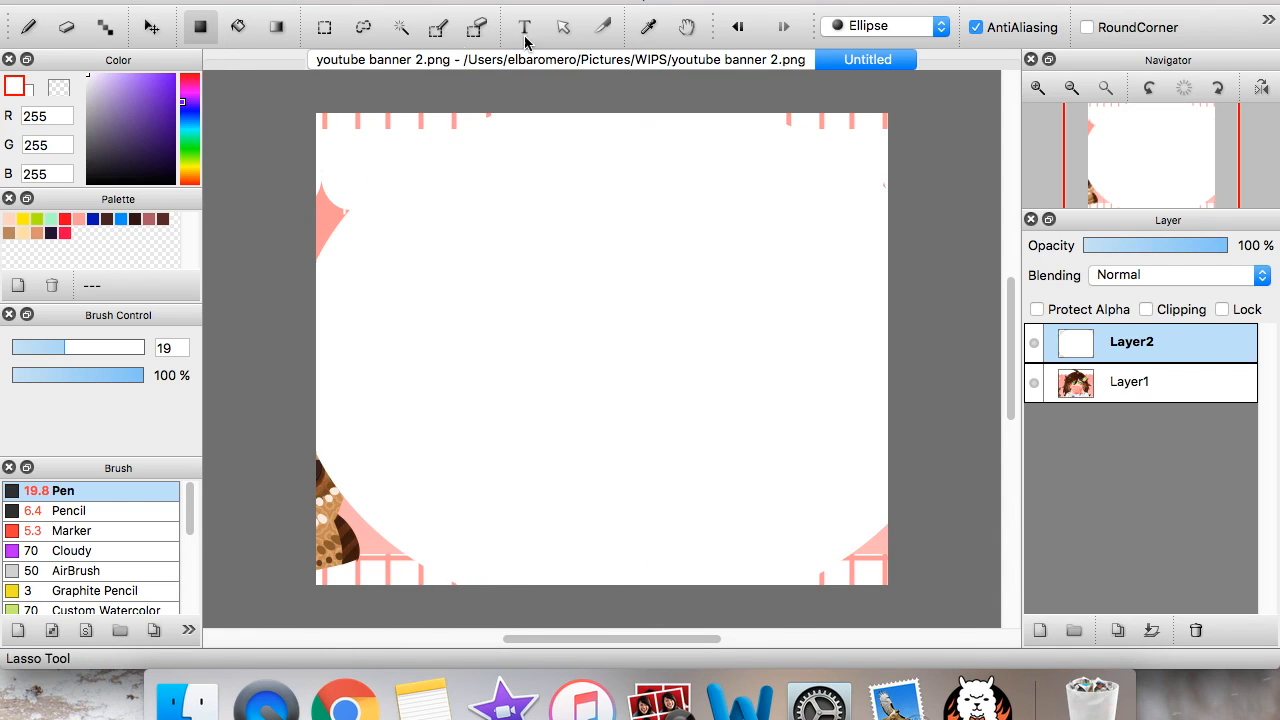
{"action": "left_click", "coordinate": [872, 27]}
{"action": "left_click", "coordinate": [875, 10]}
{"action": "left_click_drag", "start_coordinate": [290, 100], "coordinate": [950, 605]}
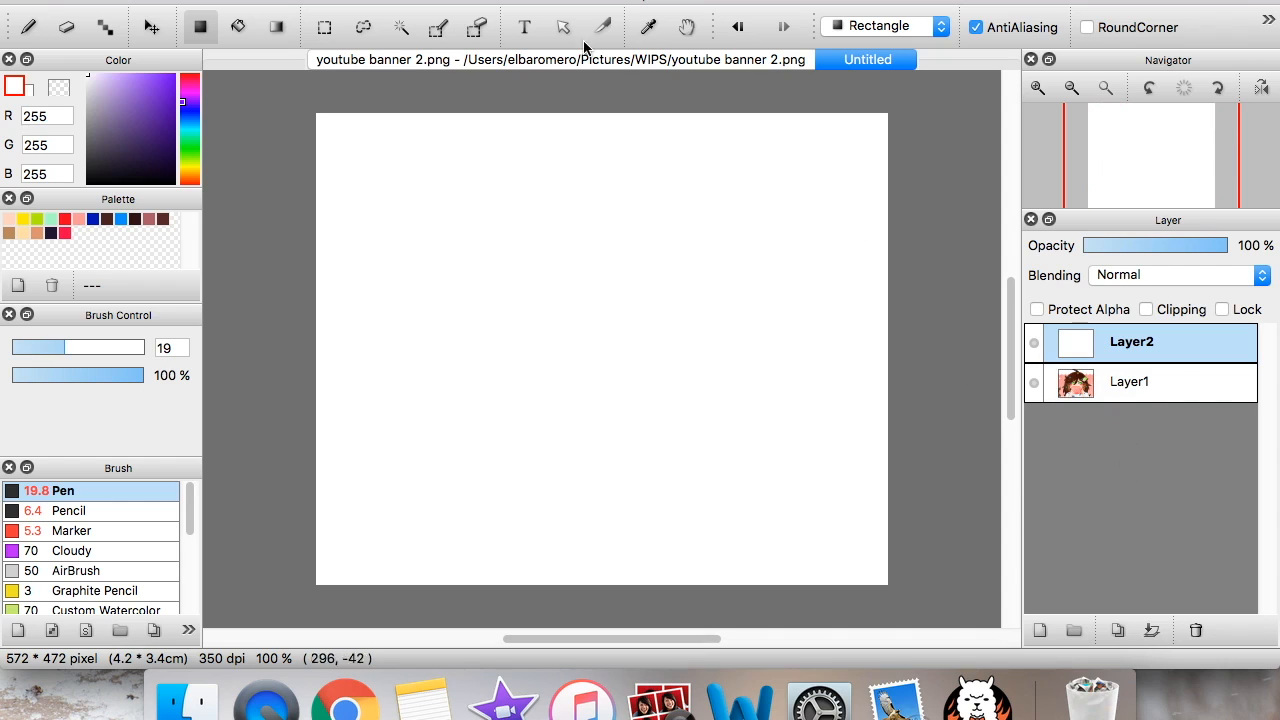
Start a text entry near the canvas's upper-left corner and open the Emoji & Symbols picker for it
{"action": "left_click", "coordinate": [524, 27]}
{"action": "left_click", "coordinate": [367, 205]}
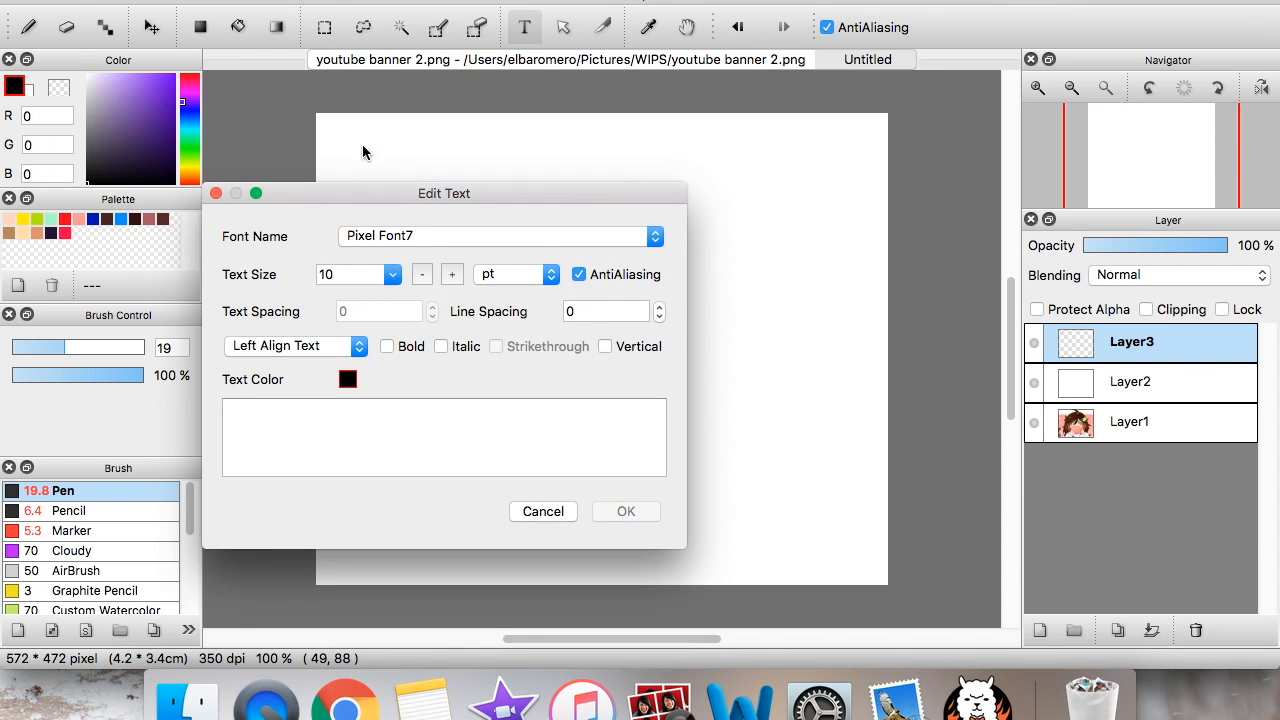
{"action": "left_click_drag", "start_coordinate": [657, 207], "coordinate": [718, 192]}
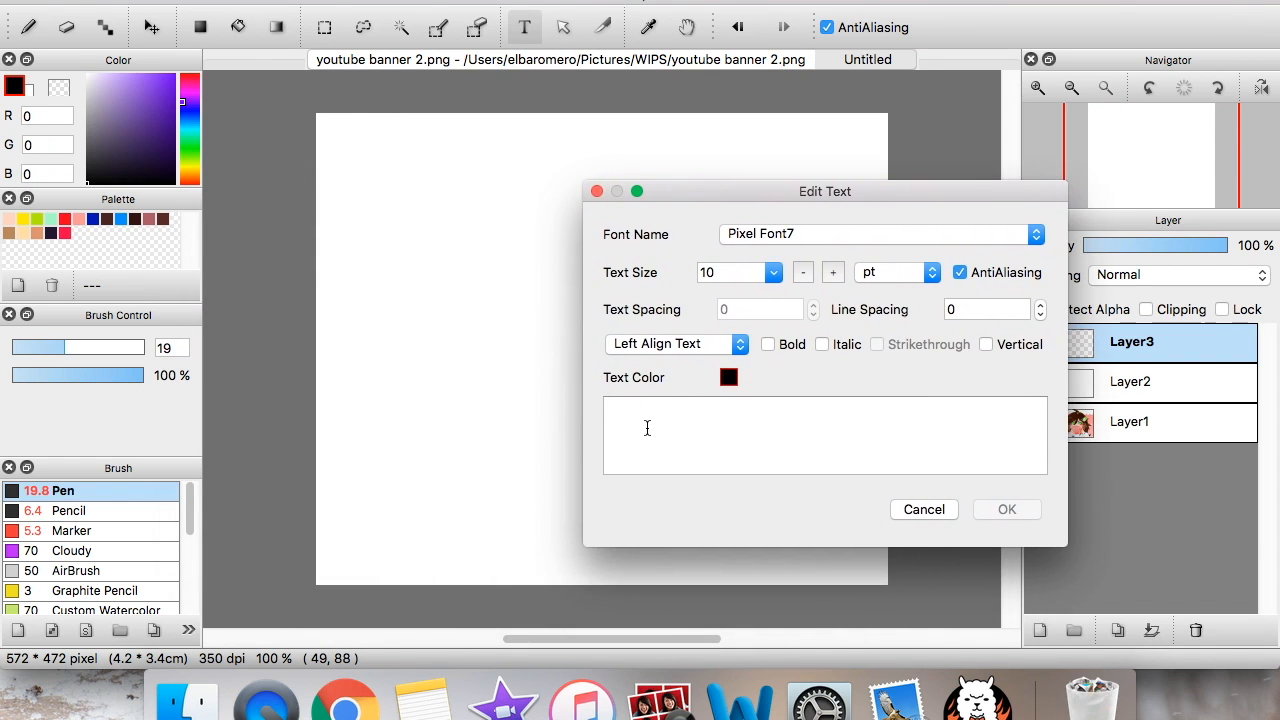
{"action": "left_click", "coordinate": [241, 1]}
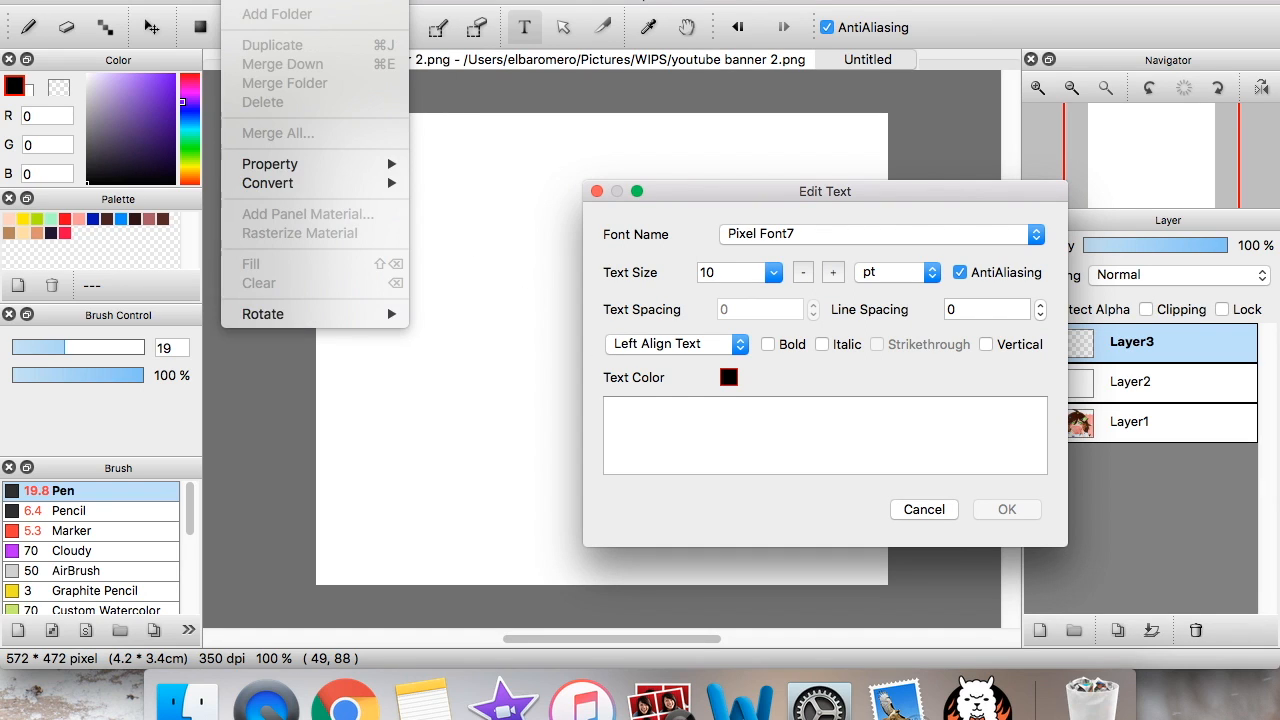
{"action": "mouse_move", "coordinate": [197, 1]}
{"action": "left_click", "coordinate": [253, 280]}
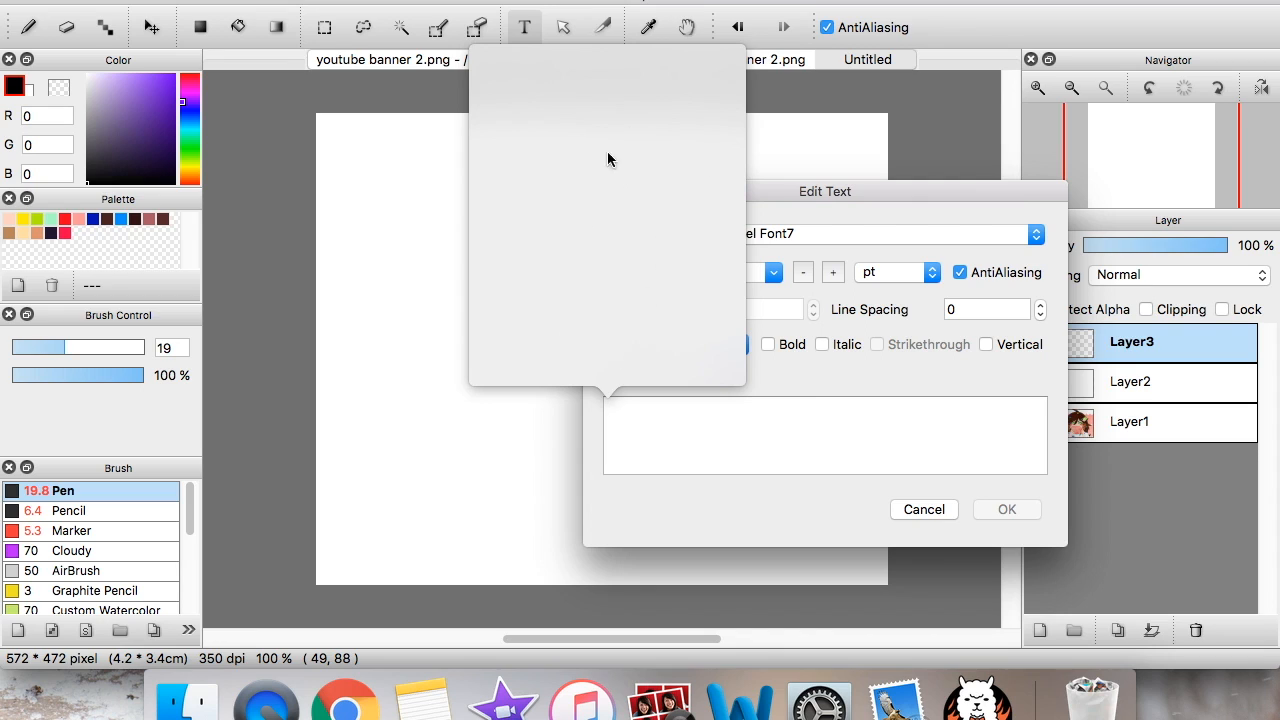
Insert a scissors symbol from the Pictographs group of Emoji & Symbols and place it as text on the canvas
{"action": "left_click", "coordinate": [642, 241]}
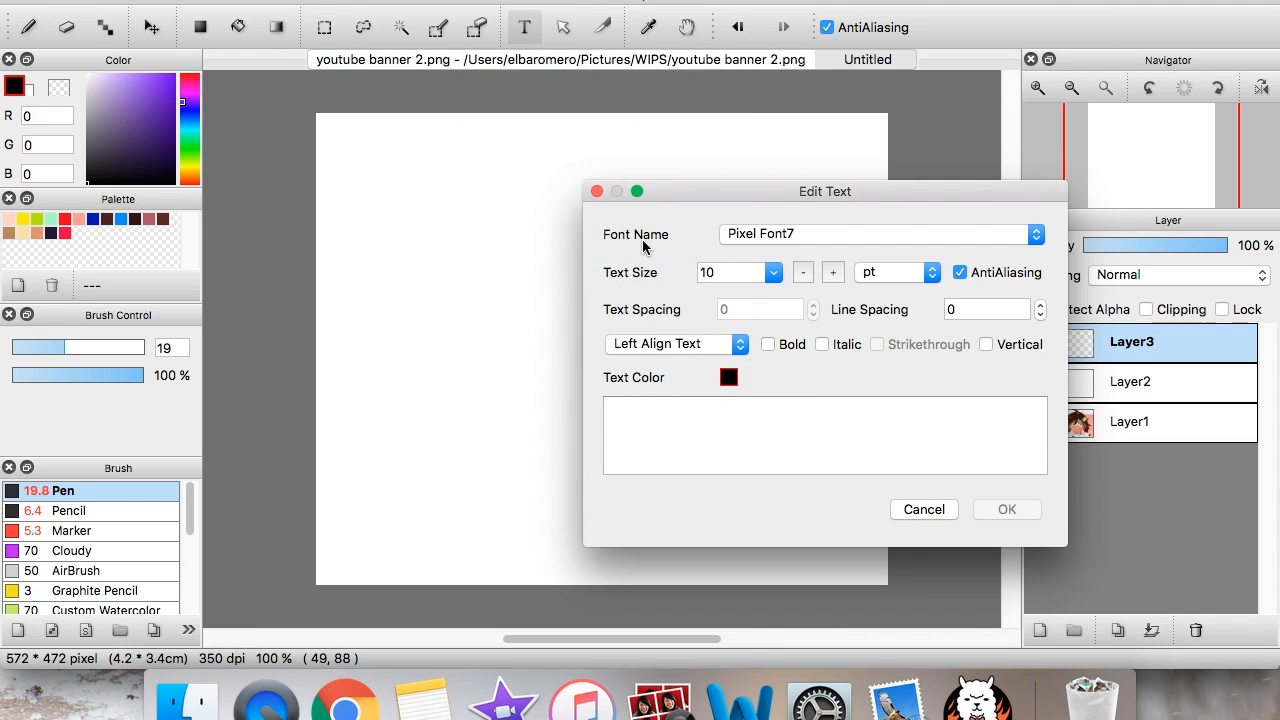
{"action": "left_click_drag", "start_coordinate": [740, 232], "coordinate": [743, 68]}
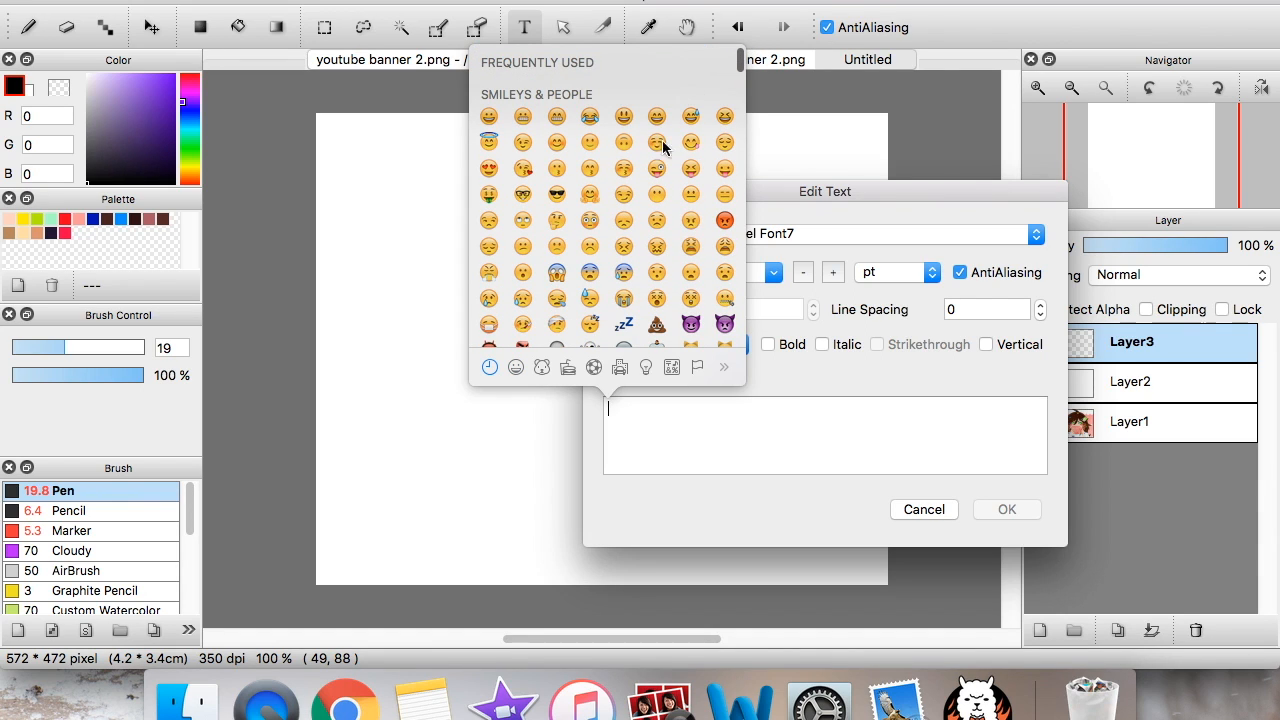
{"action": "left_click_drag", "start_coordinate": [741, 66], "coordinate": [740, 238]}
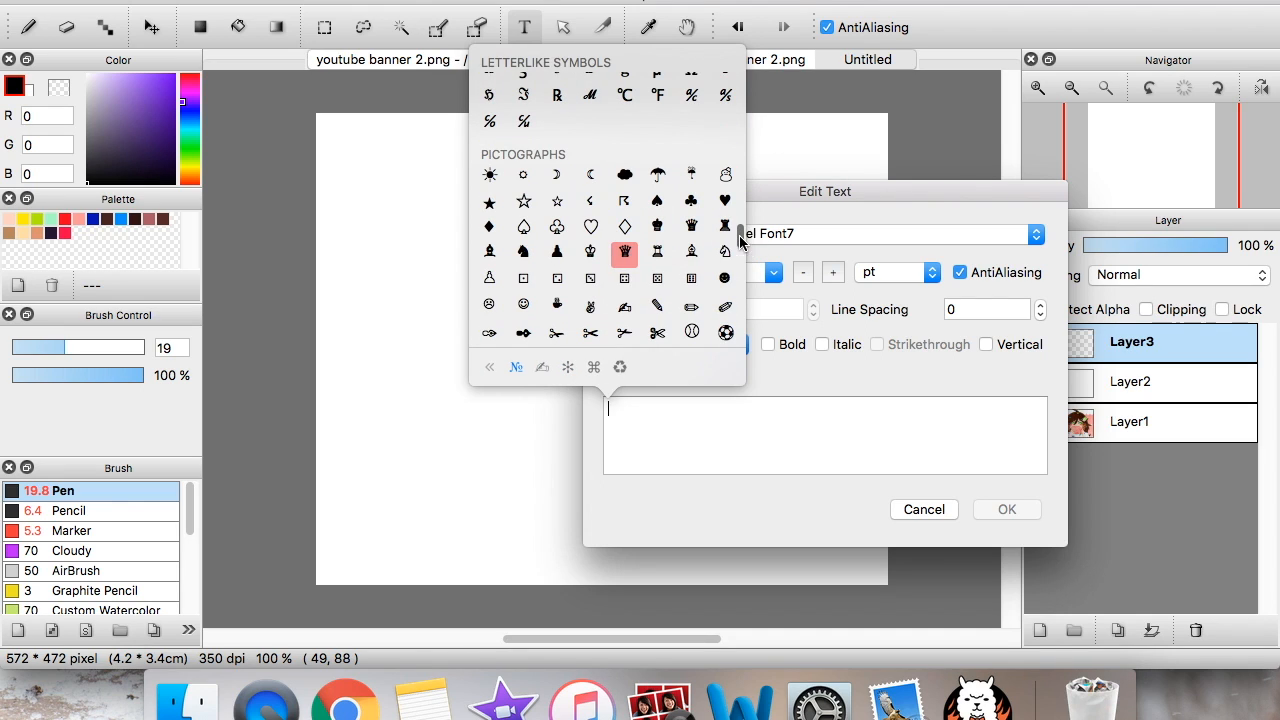
{"action": "left_click", "coordinate": [590, 336]}
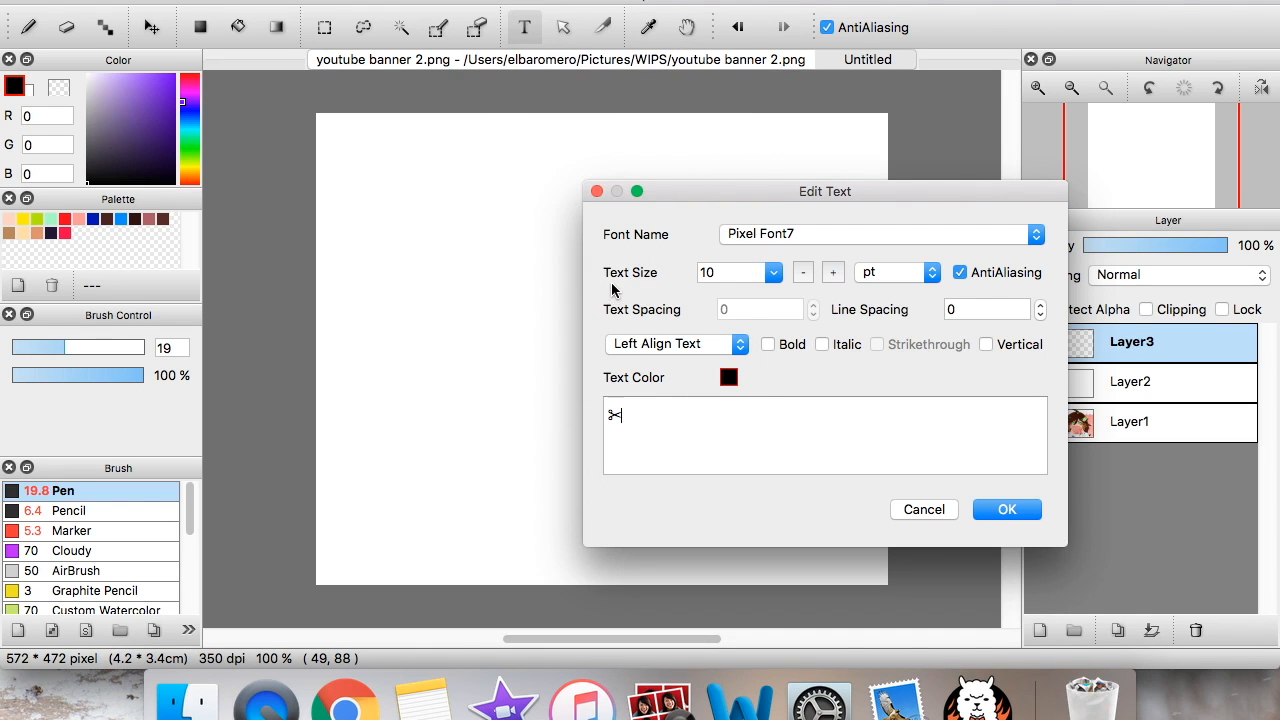
{"action": "left_click", "coordinate": [1006, 510]}
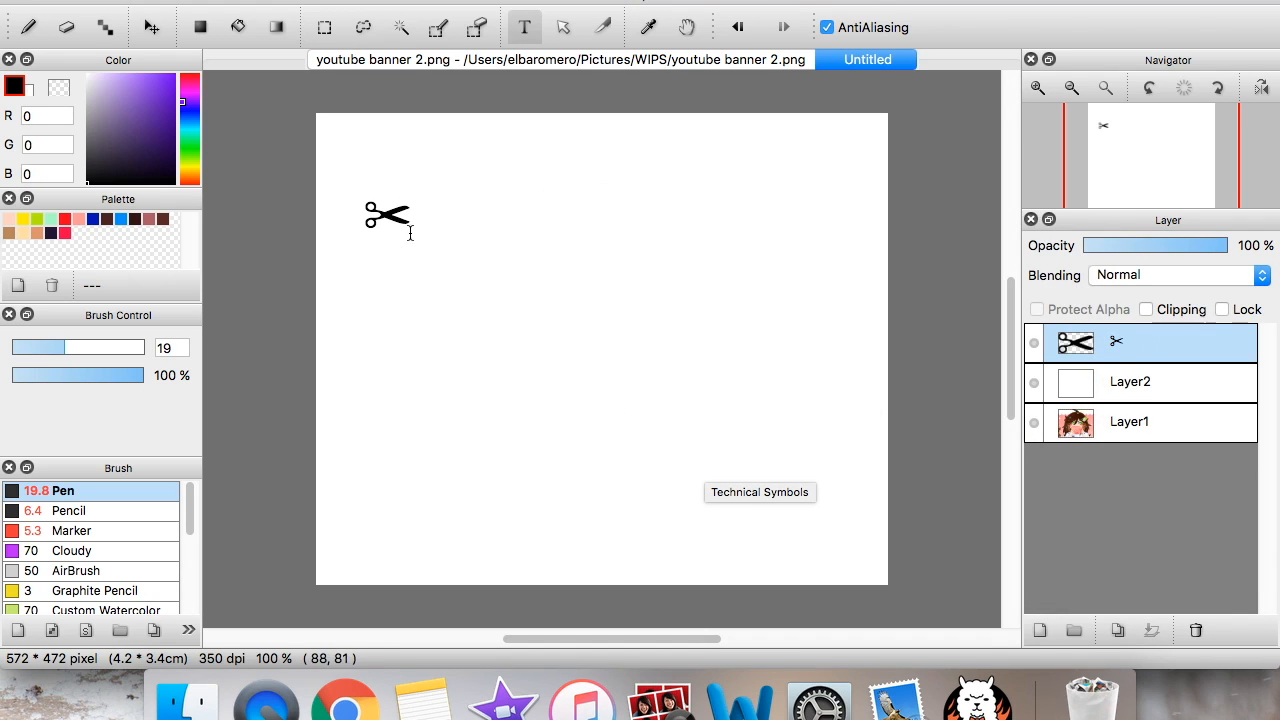
Remove the scissors text and delete the white Layer2 covering the picture
{"action": "left_click", "coordinate": [794, 371]}
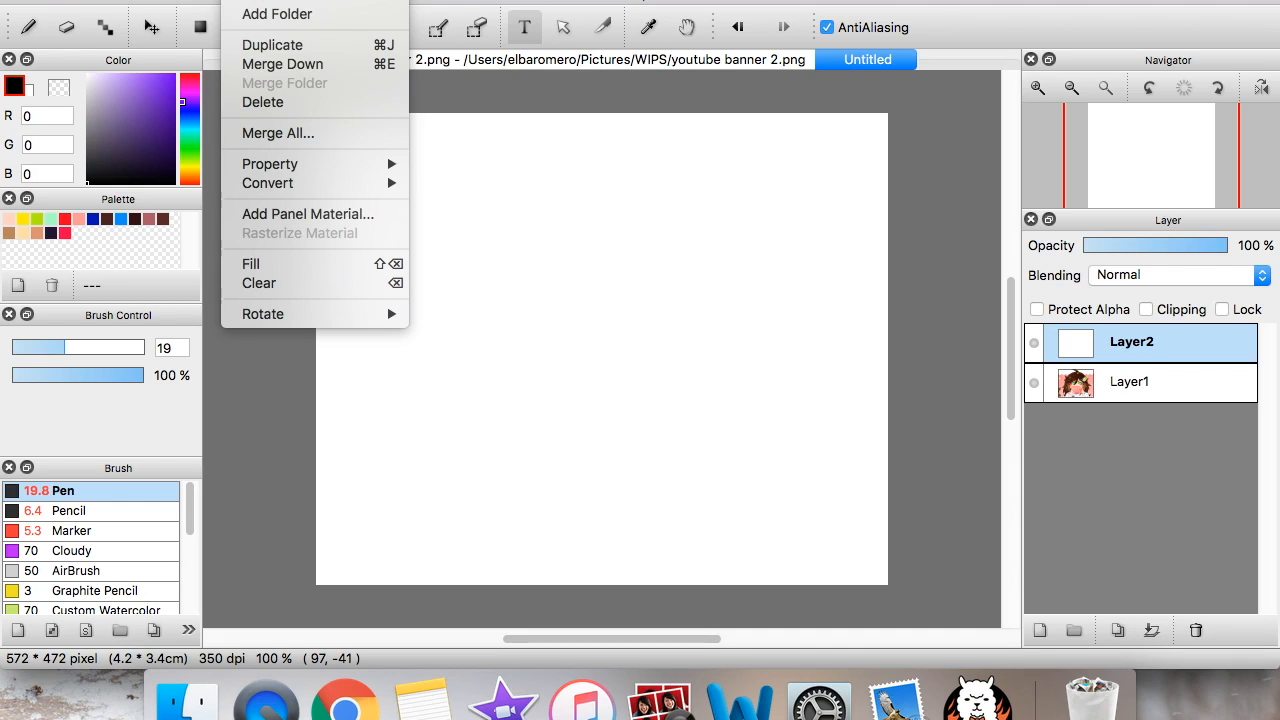
{"action": "mouse_move", "coordinate": [300, 0]}
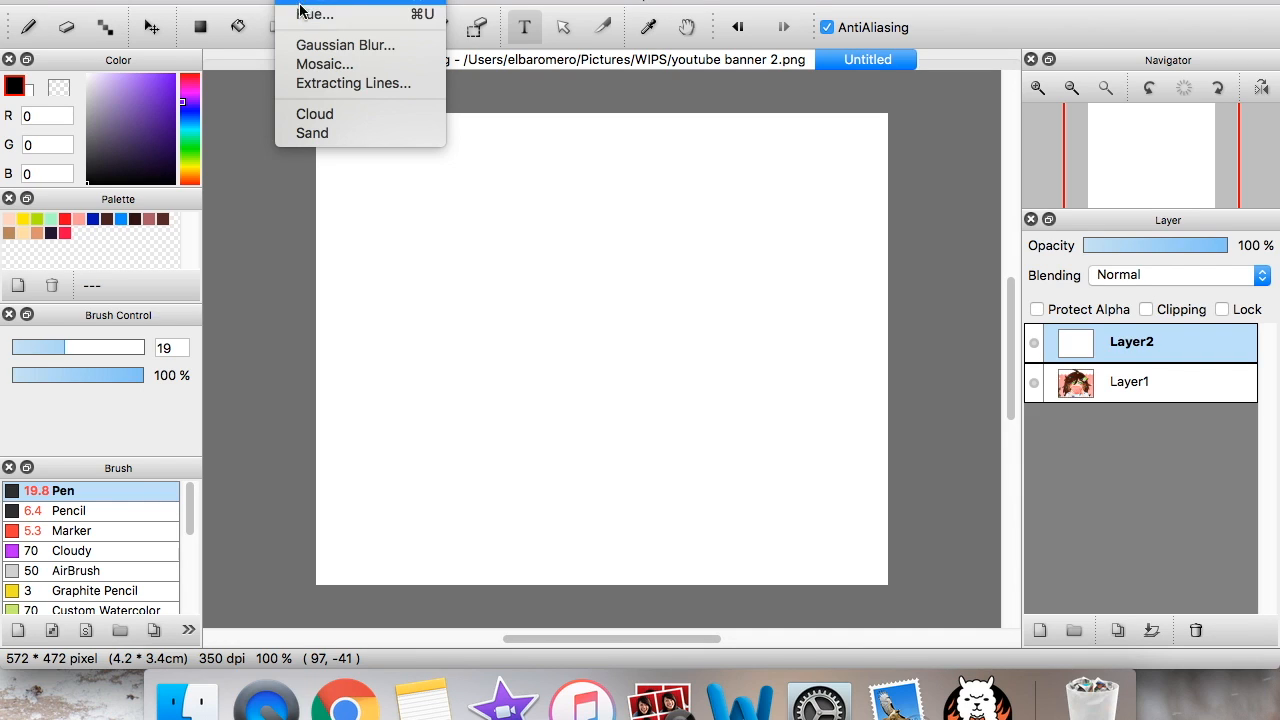
{"action": "left_click", "coordinate": [135, 20]}
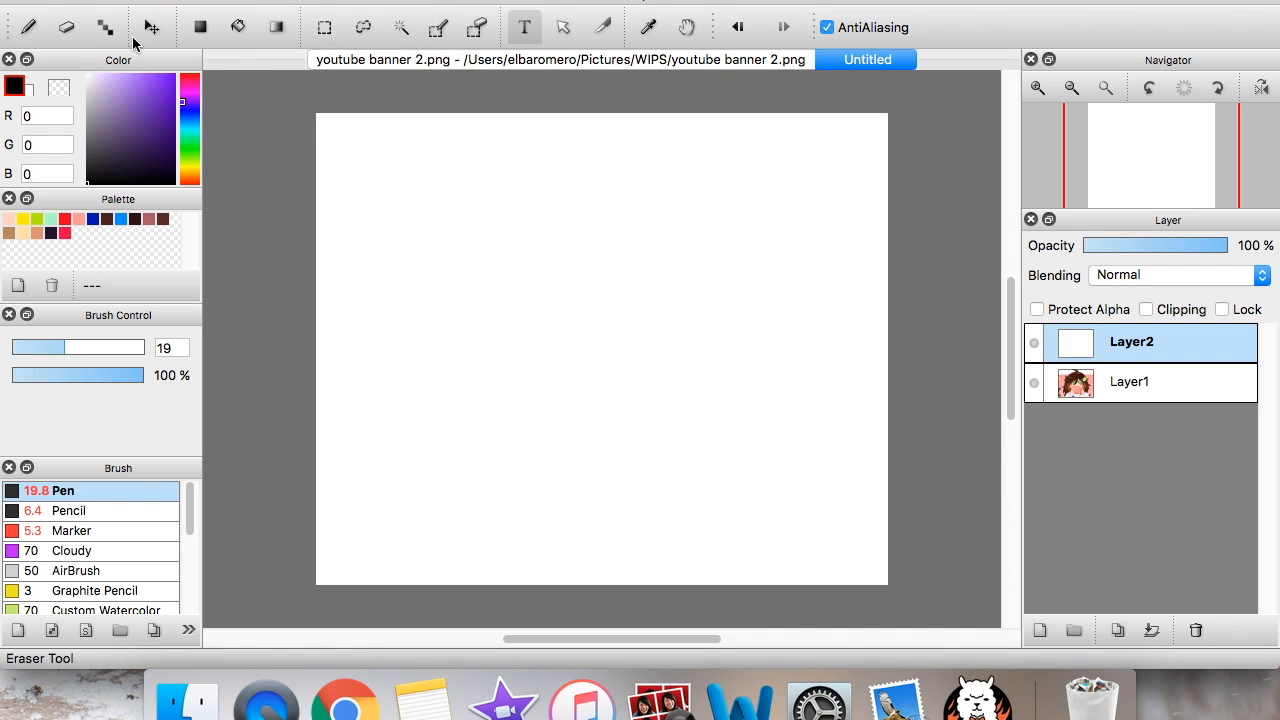
{"action": "left_click", "coordinate": [1196, 629]}
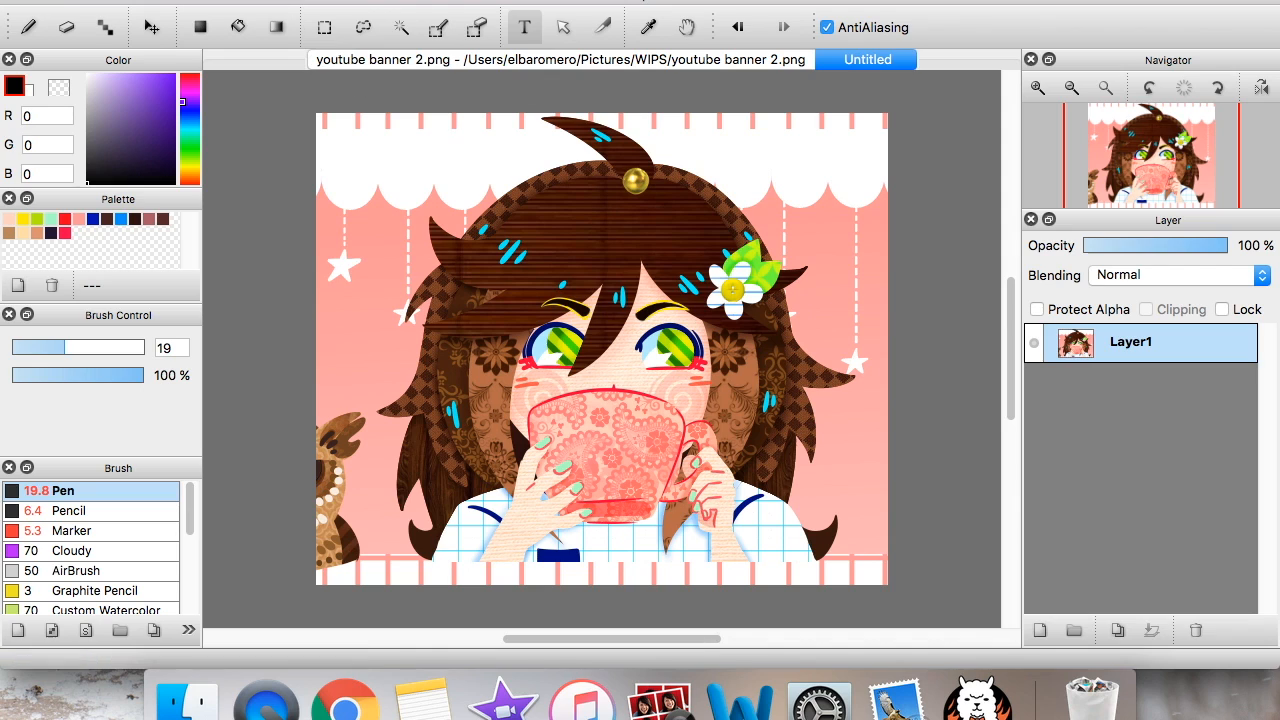
Try adjusting the input and output sliders of the Levels filter on the picture layer
{"action": "left_click", "coordinate": [262, 2]}
{"action": "mouse_move", "coordinate": [298, 0]}
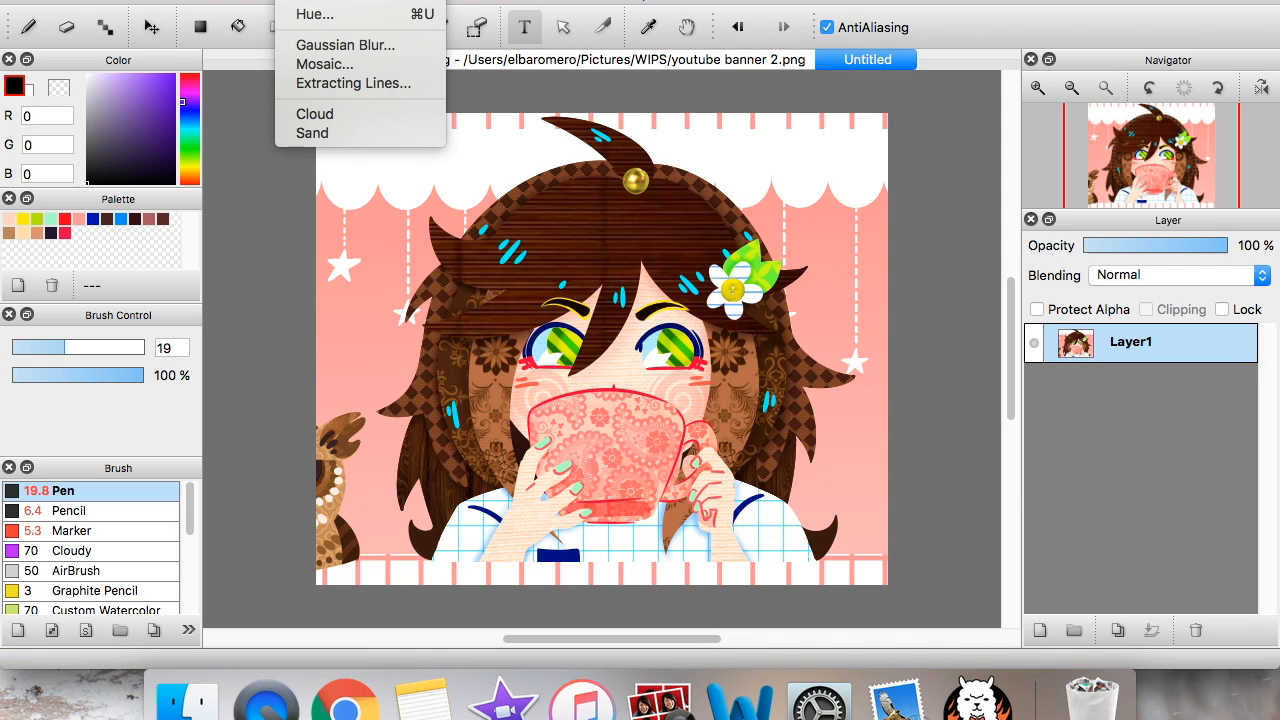
{"action": "left_click", "coordinate": [302, 2]}
{"action": "mouse_move", "coordinate": [950, 210]}
{"action": "left_mouse_down"}
{"action": "mouse_move", "coordinate": [920, 208]}
{"action": "mouse_move", "coordinate": [944, 226]}
{"action": "mouse_move", "coordinate": [991, 214]}
{"action": "mouse_move", "coordinate": [920, 213]}
{"action": "mouse_move", "coordinate": [989, 214]}
{"action": "mouse_move", "coordinate": [937, 217]}
{"action": "mouse_move", "coordinate": [944, 225]}
{"action": "left_mouse_up"}
{"action": "mouse_move", "coordinate": [853, 213]}
{"action": "left_mouse_down"}
{"action": "mouse_move", "coordinate": [871, 222]}
{"action": "mouse_move", "coordinate": [848, 216]}
{"action": "left_mouse_up"}
{"action": "mouse_move", "coordinate": [1043, 211]}
{"action": "left_mouse_down"}
{"action": "mouse_move", "coordinate": [991, 209]}
{"action": "mouse_move", "coordinate": [1074, 209]}
{"action": "left_mouse_up"}
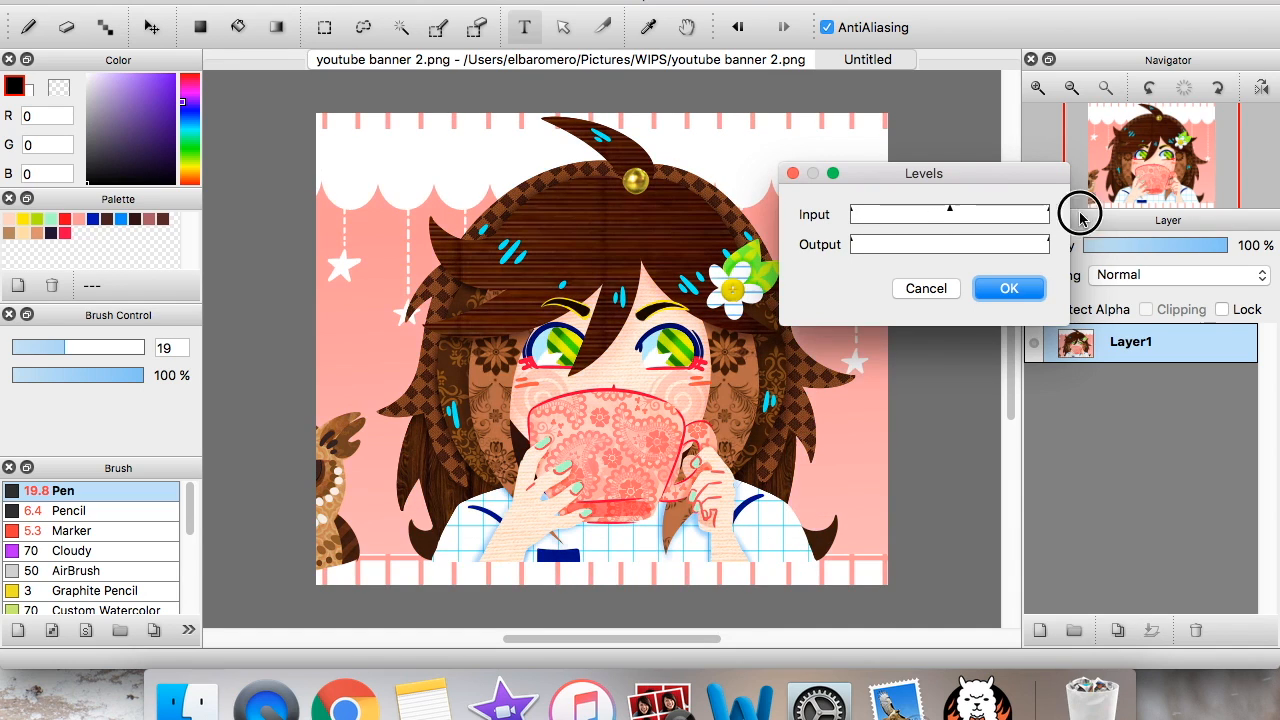
{"action": "mouse_move", "coordinate": [853, 245]}
{"action": "left_mouse_down"}
{"action": "mouse_move", "coordinate": [908, 246]}
{"action": "mouse_move", "coordinate": [855, 250]}
{"action": "left_mouse_up"}
{"action": "mouse_move", "coordinate": [1047, 245]}
{"action": "left_mouse_down"}
{"action": "mouse_move", "coordinate": [1030, 243]}
{"action": "mouse_move", "coordinate": [1088, 240]}
{"action": "left_mouse_up"}
{"action": "left_click", "coordinate": [1009, 288]}
Try shifting the picture's hue through the full range with the Hue filter and return it to 0
{"action": "left_click", "coordinate": [246, 0]}
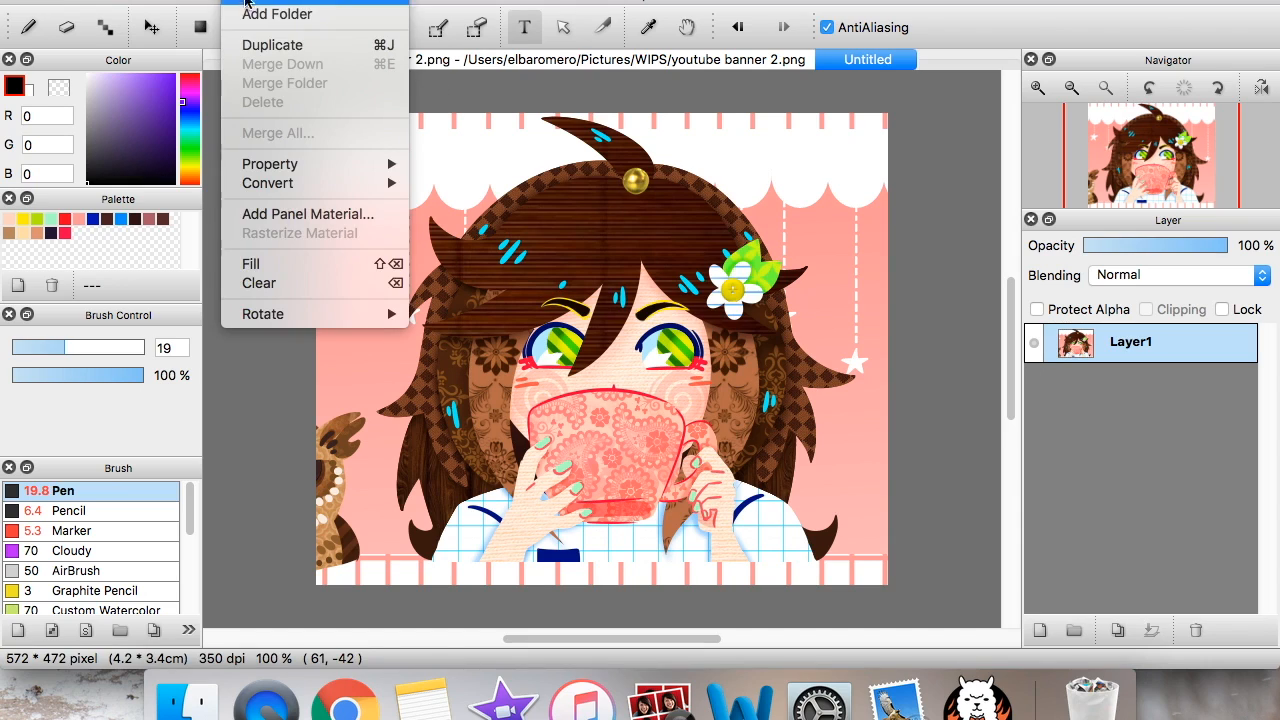
{"action": "mouse_move", "coordinate": [298, 0]}
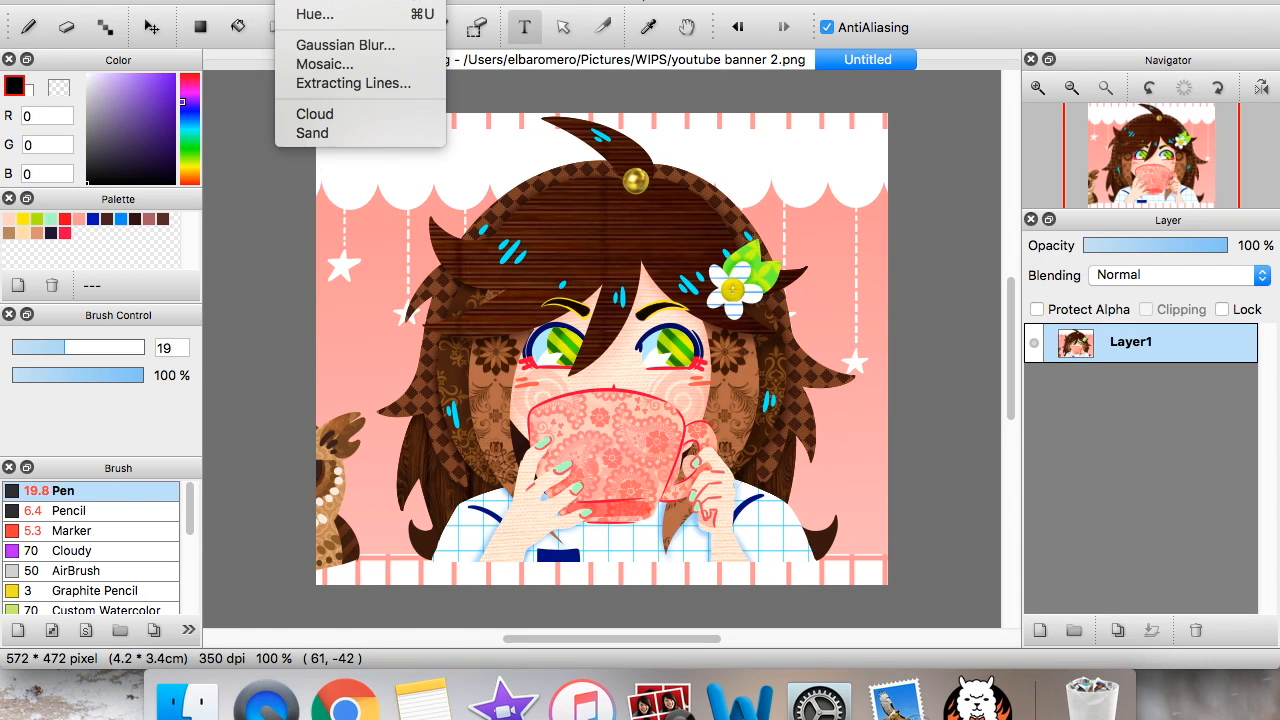
{"action": "left_click", "coordinate": [313, 15]}
{"action": "left_click_drag", "start_coordinate": [862, 112], "coordinate": [1086, 121]}
{"action": "left_click_drag", "start_coordinate": [900, 130], "coordinate": [885, 145]}
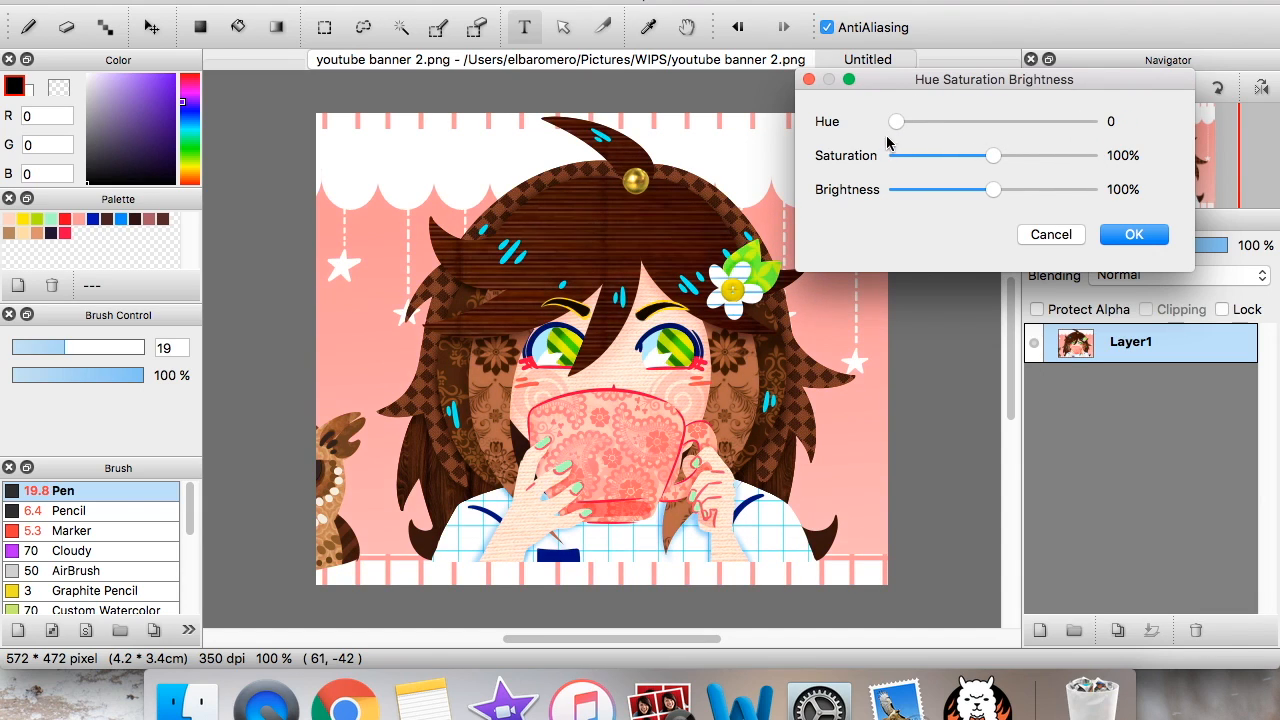
Try a saturation of 200%, then 108% and 98%, vary the brightness, and discard the hue adjustment
{"action": "left_click", "coordinate": [1094, 156]}
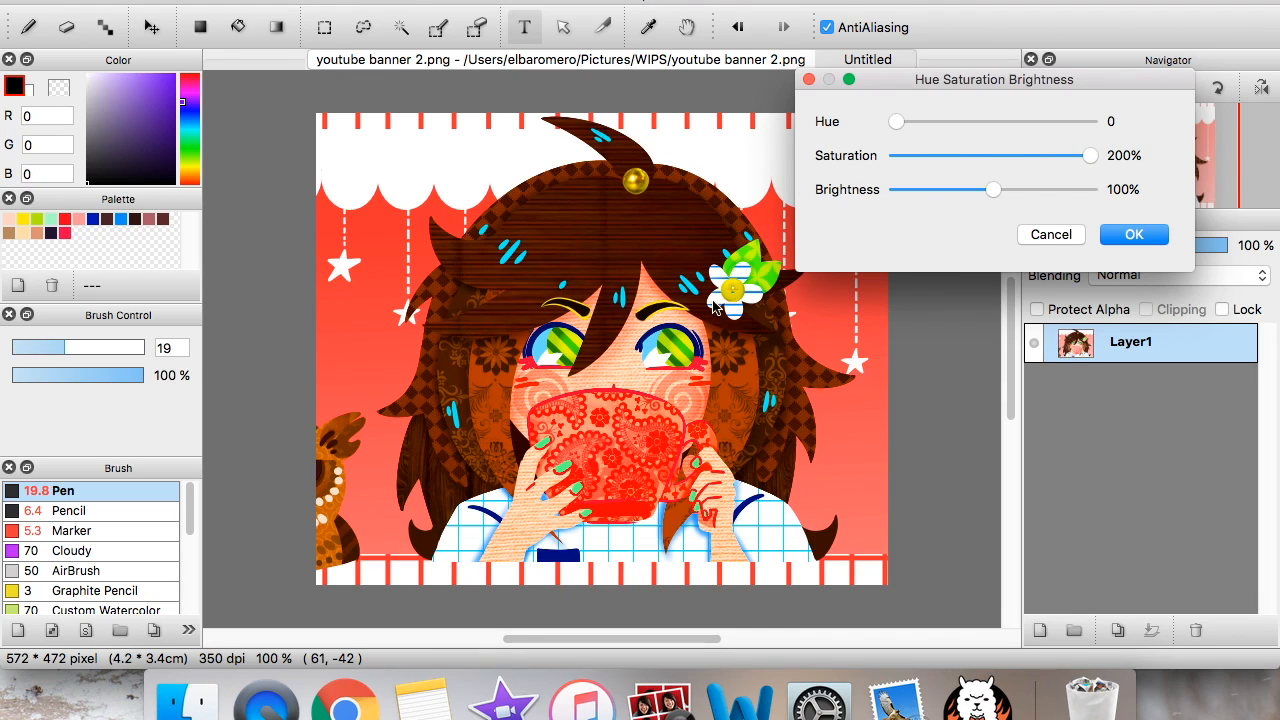
{"action": "left_click", "coordinate": [1000, 160]}
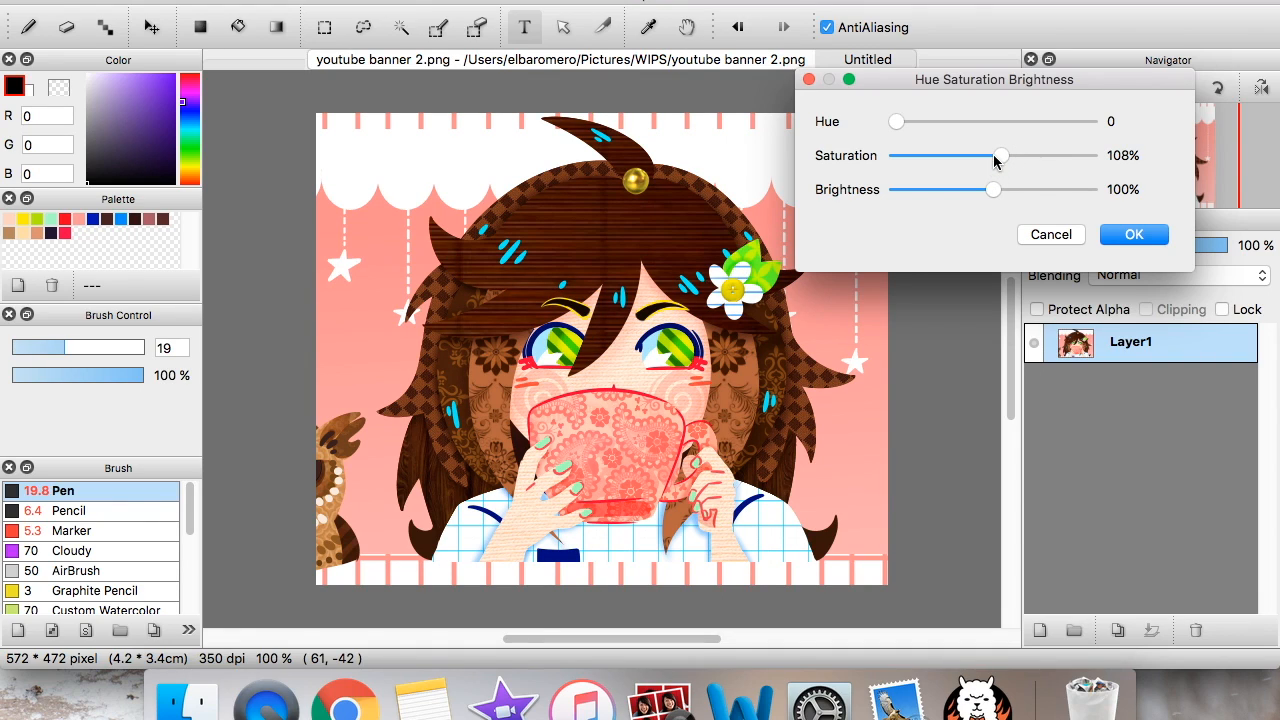
{"action": "left_click_drag", "start_coordinate": [995, 160], "coordinate": [990, 157]}
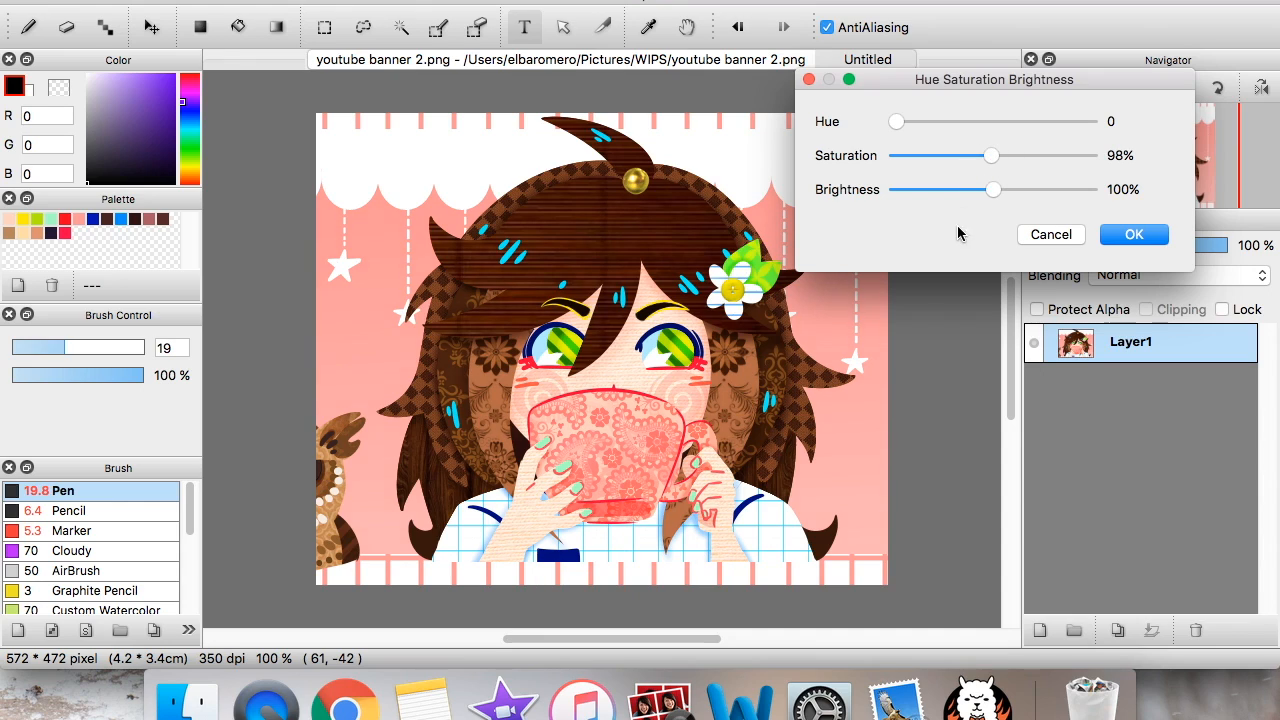
{"action": "left_click_drag", "start_coordinate": [891, 191], "coordinate": [1095, 190]}
{"action": "left_click", "coordinate": [1048, 237]}
Try the Gaussian Blur filter on the picture at values 40 and 64, and discard it
{"action": "left_click", "coordinate": [300, 0]}
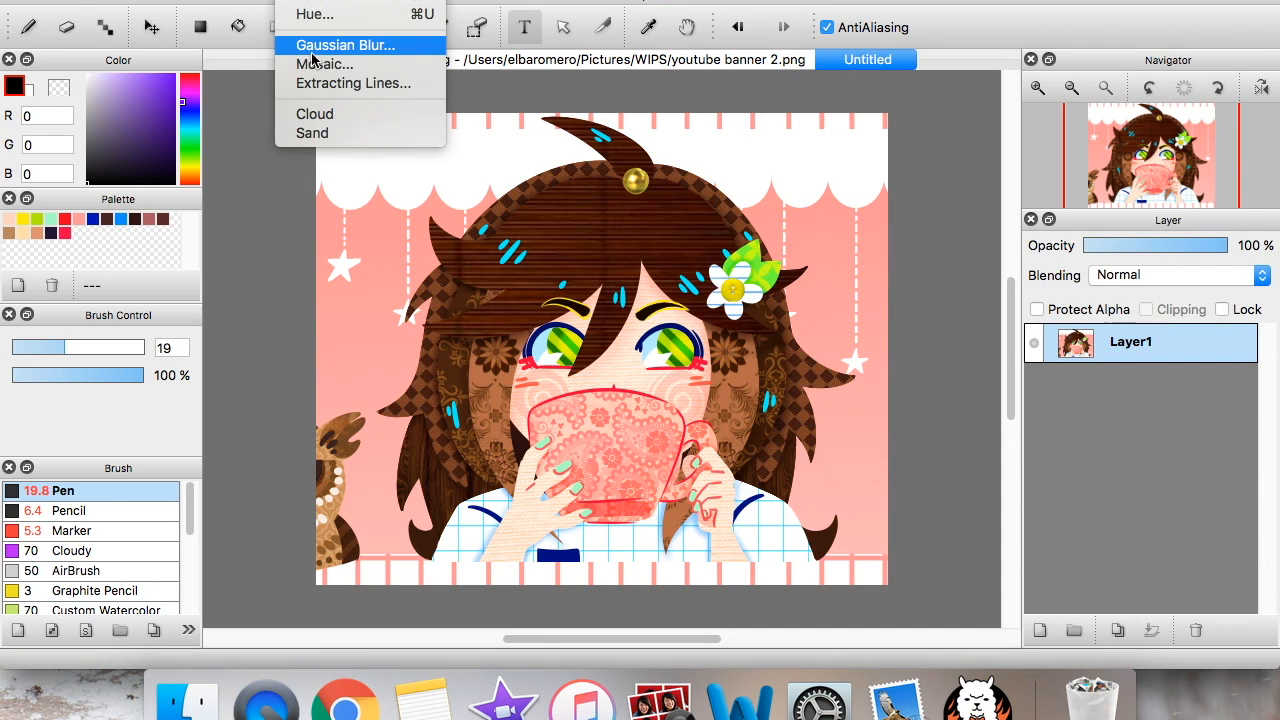
{"action": "left_click", "coordinate": [388, 48]}
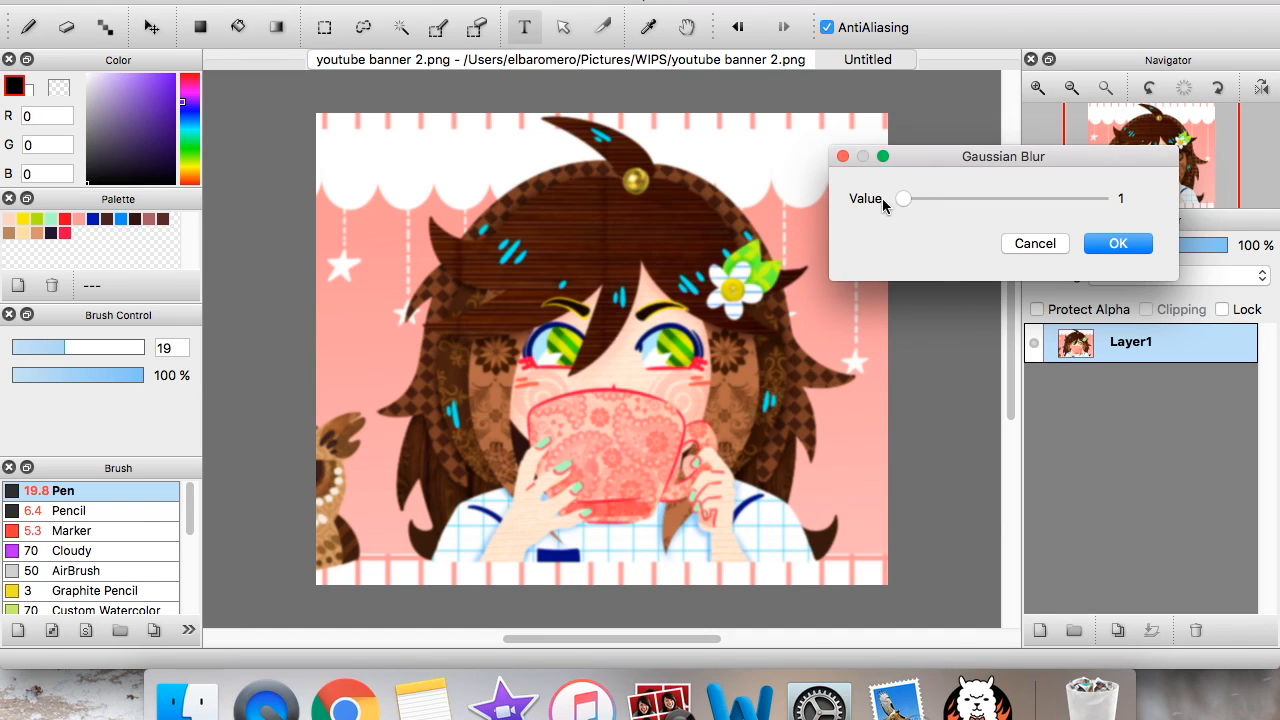
{"action": "left_click_drag", "start_coordinate": [903, 198], "coordinate": [1022, 193]}
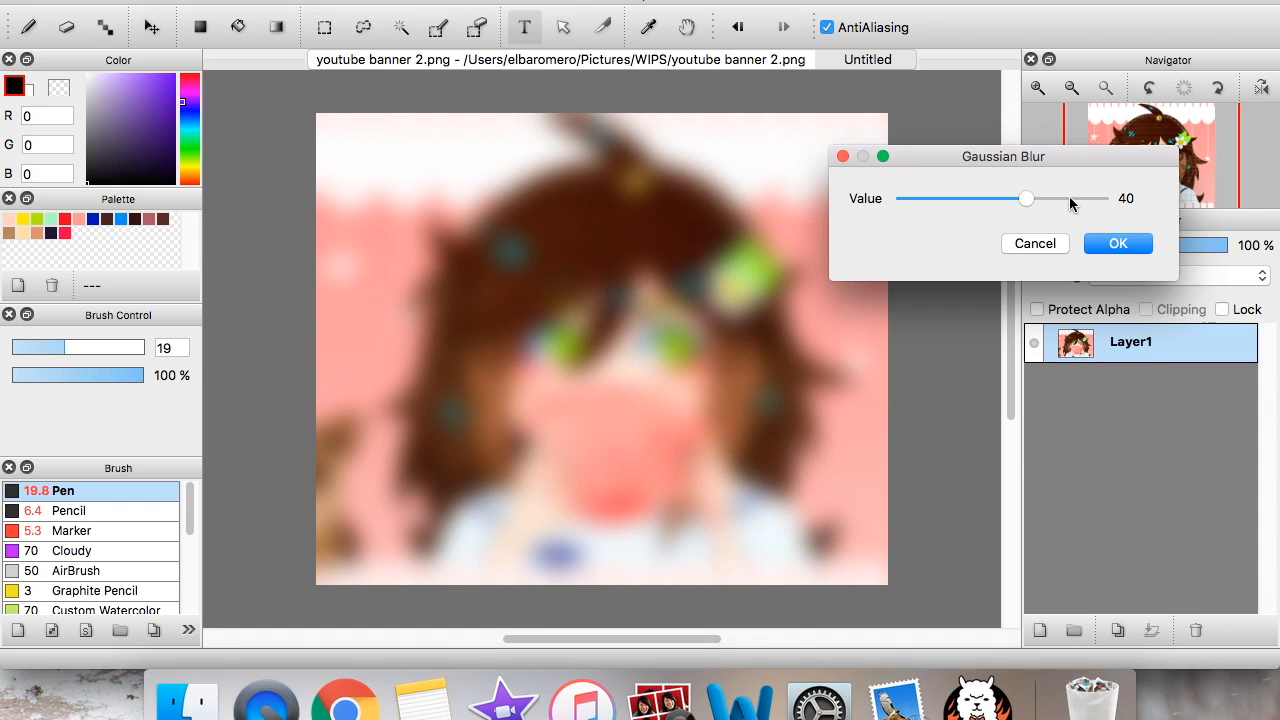
{"action": "left_click_drag", "start_coordinate": [1062, 203], "coordinate": [1097, 201]}
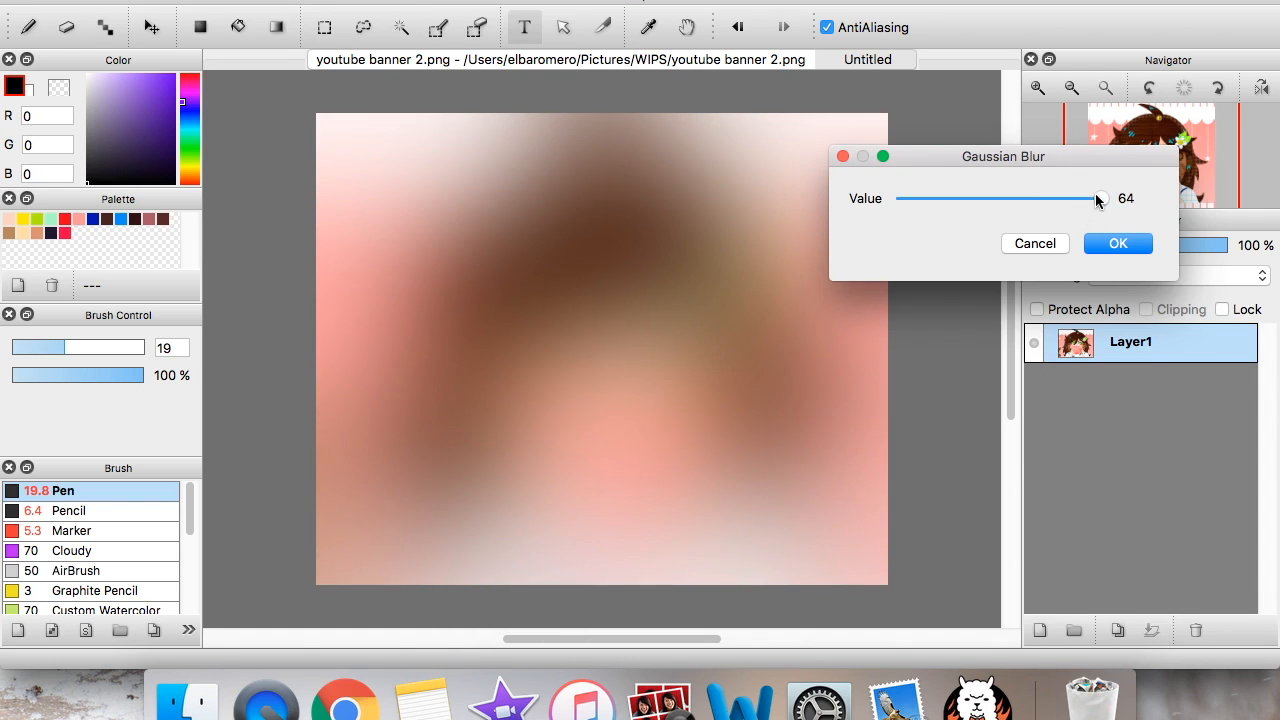
{"action": "left_click", "coordinate": [1035, 243]}
Try the Mosaic filter on the picture with a size of 2
{"action": "left_click", "coordinate": [300, 1]}
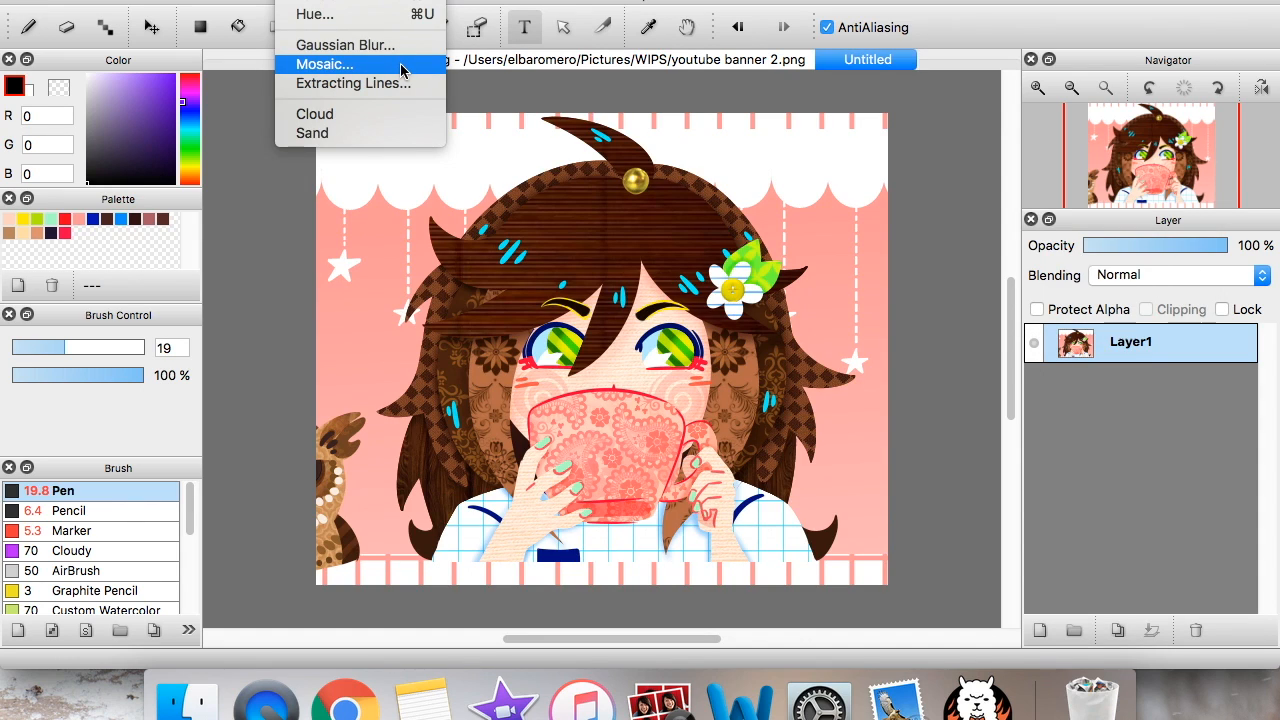
{"action": "left_click", "coordinate": [396, 66]}
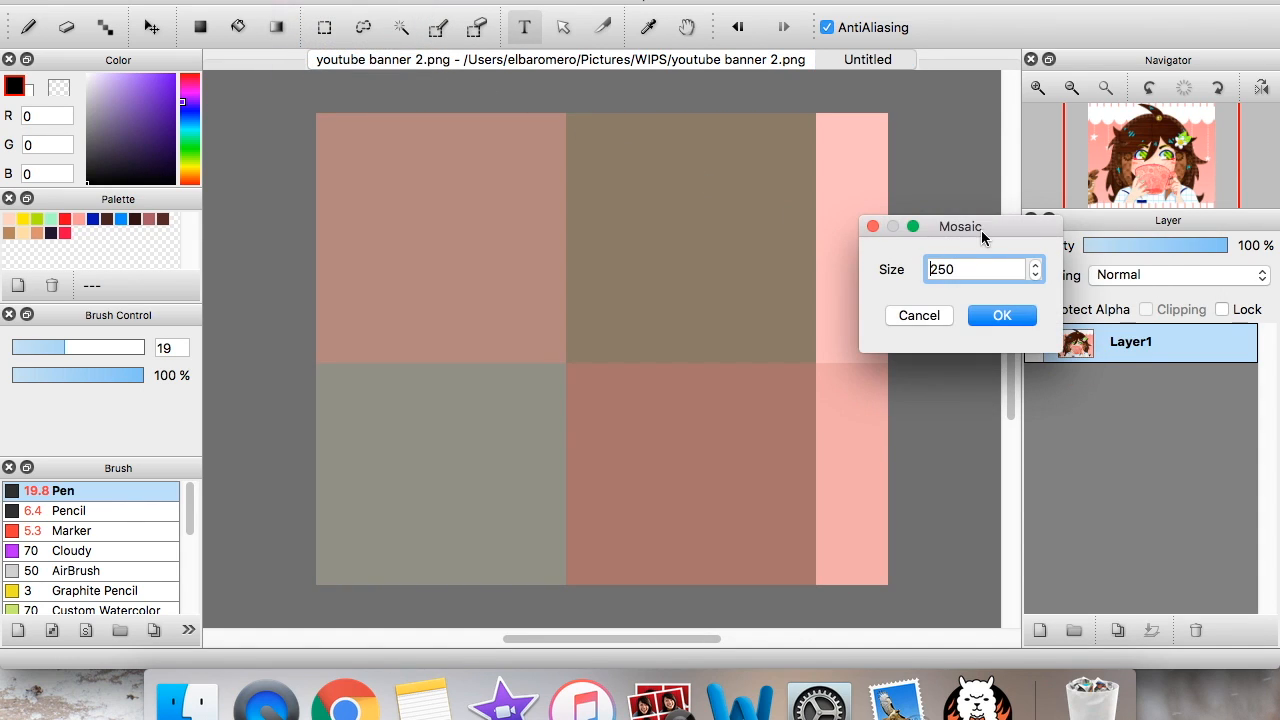
{"action": "double_click", "coordinate": [1011, 273]}
{"action": "type", "text": "2"}
{"action": "left_click_drag", "start_coordinate": [948, 274], "coordinate": [885, 270]}
{"action": "type", "text": "12"}
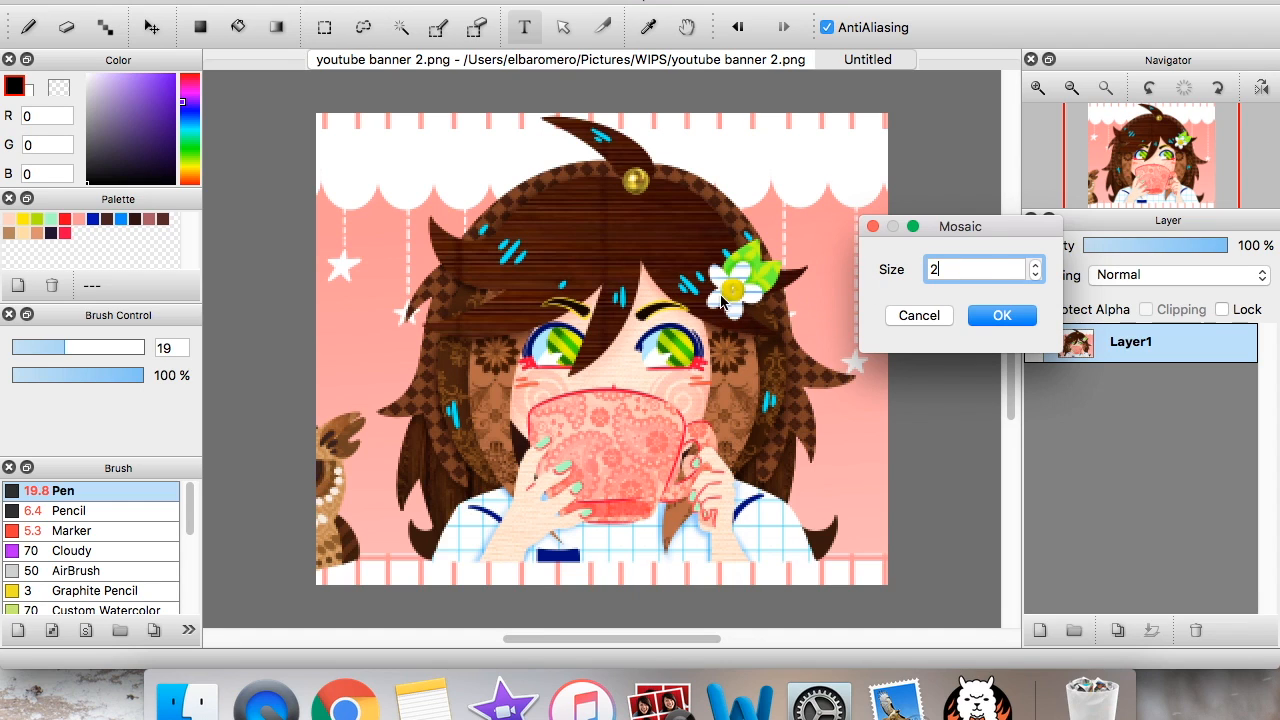
Raise the mosaic size step by step through 11 to preview coarser pixelation
{"action": "left_click", "coordinate": [1036, 266]}
{"action": "left_click", "coordinate": [1036, 266]}
{"action": "left_click", "coordinate": [1036, 266]}
{"action": "left_click", "coordinate": [1036, 266]}
{"action": "left_click", "coordinate": [1036, 266]}
{"action": "left_click", "coordinate": [1036, 266]}
{"action": "left_click", "coordinate": [1036, 266]}
{"action": "left_click", "coordinate": [1036, 266]}
{"action": "left_click", "coordinate": [1036, 267]}
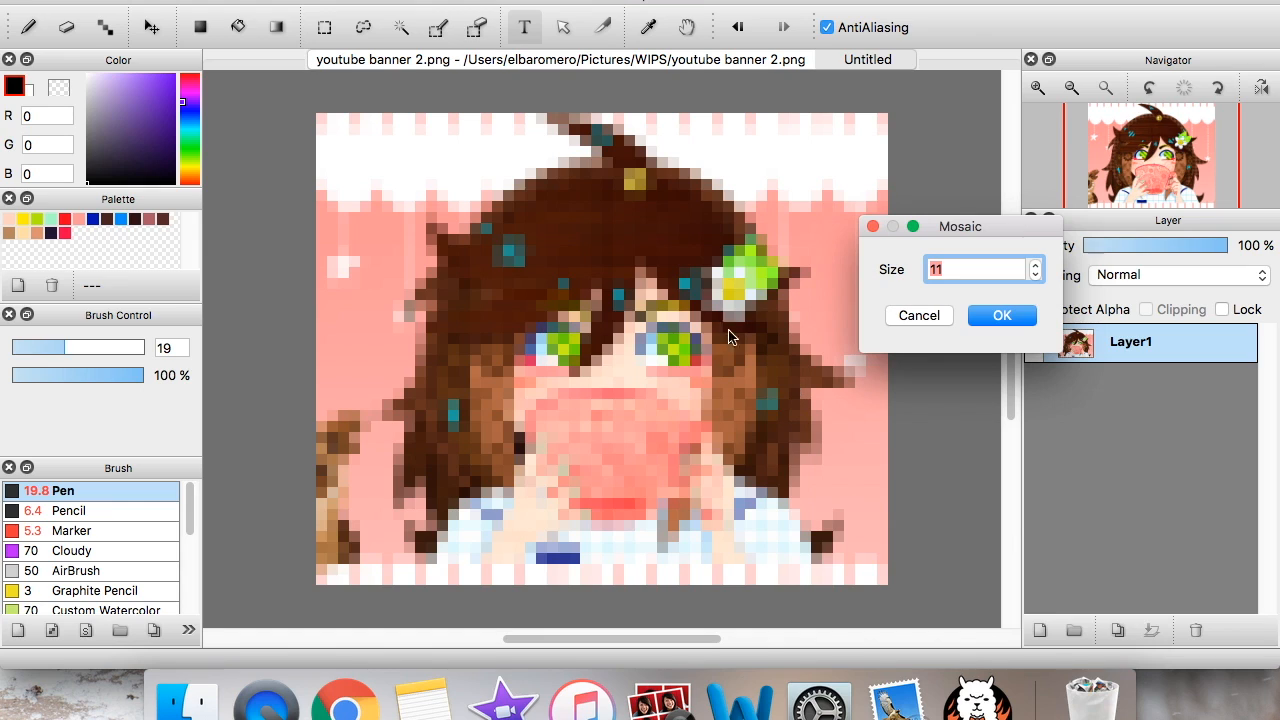
{"action": "left_click", "coordinate": [1036, 266]}
{"action": "left_click", "coordinate": [1036, 266]}
{"action": "left_click", "coordinate": [1036, 266]}
Try mosaic sizes of 250 and 100 and discard the filter
{"action": "type", "text": "250"}
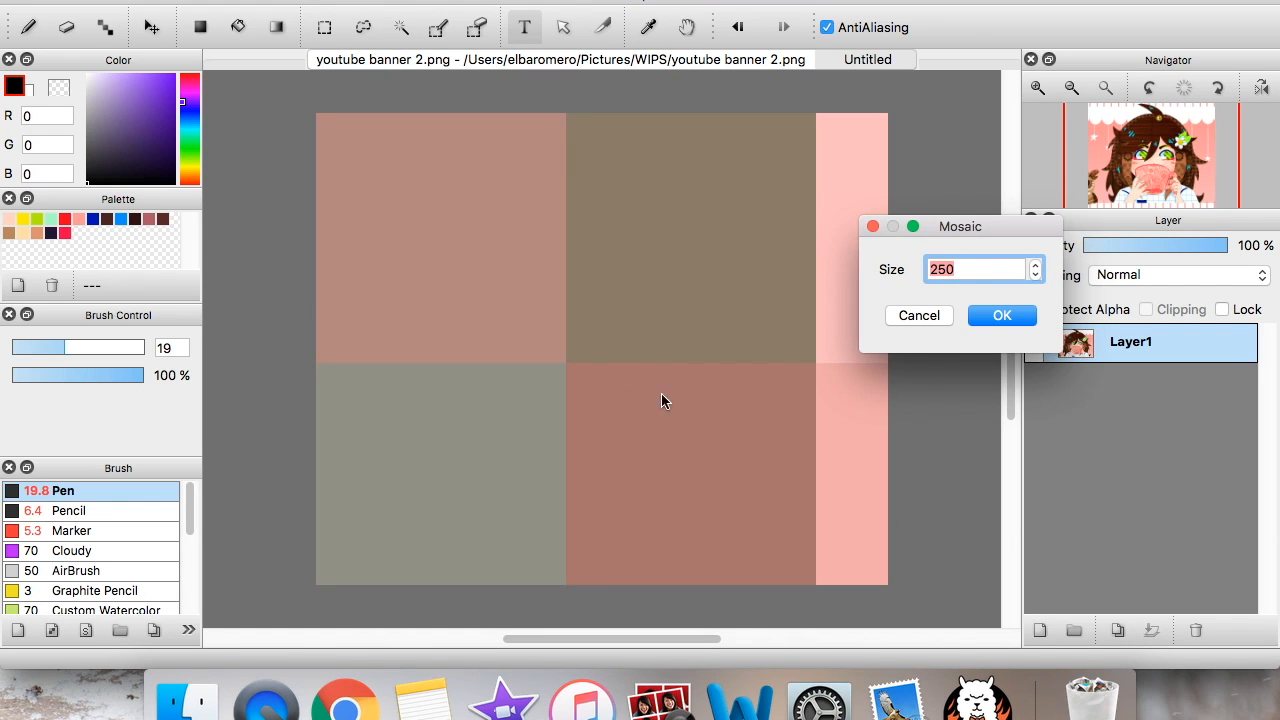
{"action": "left_click", "coordinate": [977, 271]}
{"action": "left_click_drag", "start_coordinate": [990, 269], "coordinate": [804, 271]}
{"action": "type", "text": "100"}
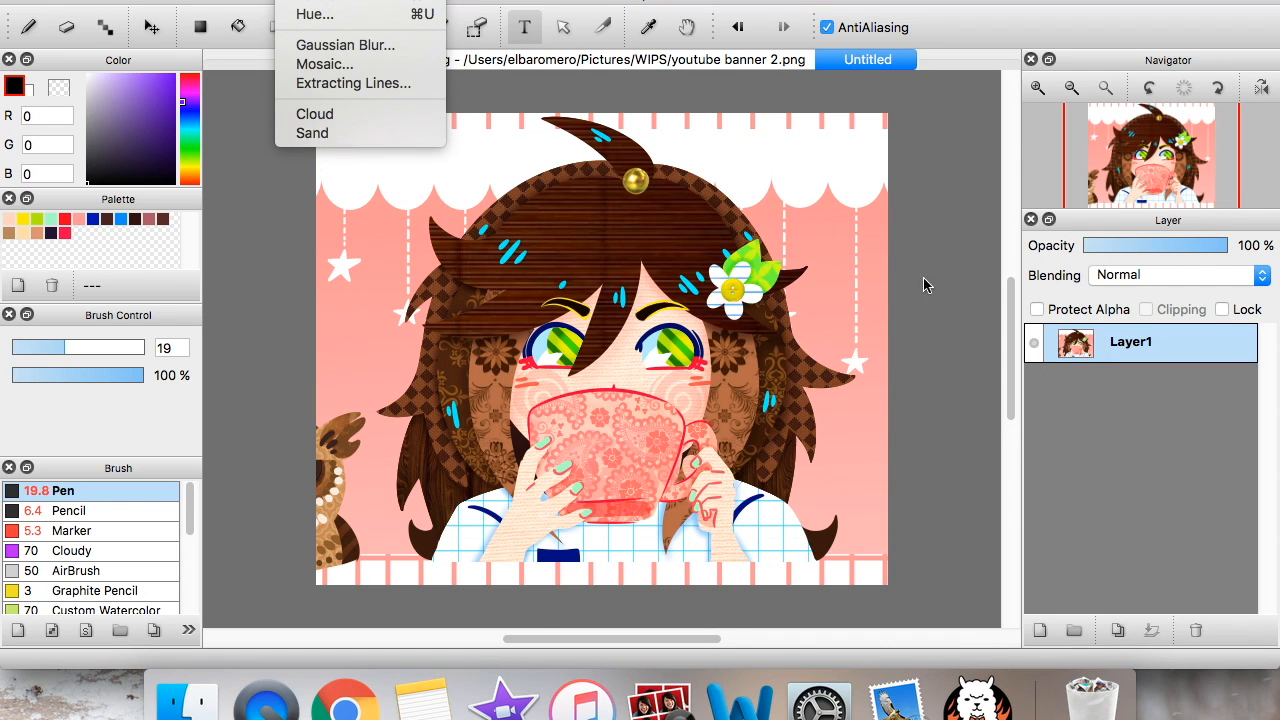
{"action": "left_click", "coordinate": [987, 318]}
Create a 1080 × 760 pixel image at 350 dpi with a transparent background and bucket-fill its layer with white
{"action": "key", "text": "super+n"}
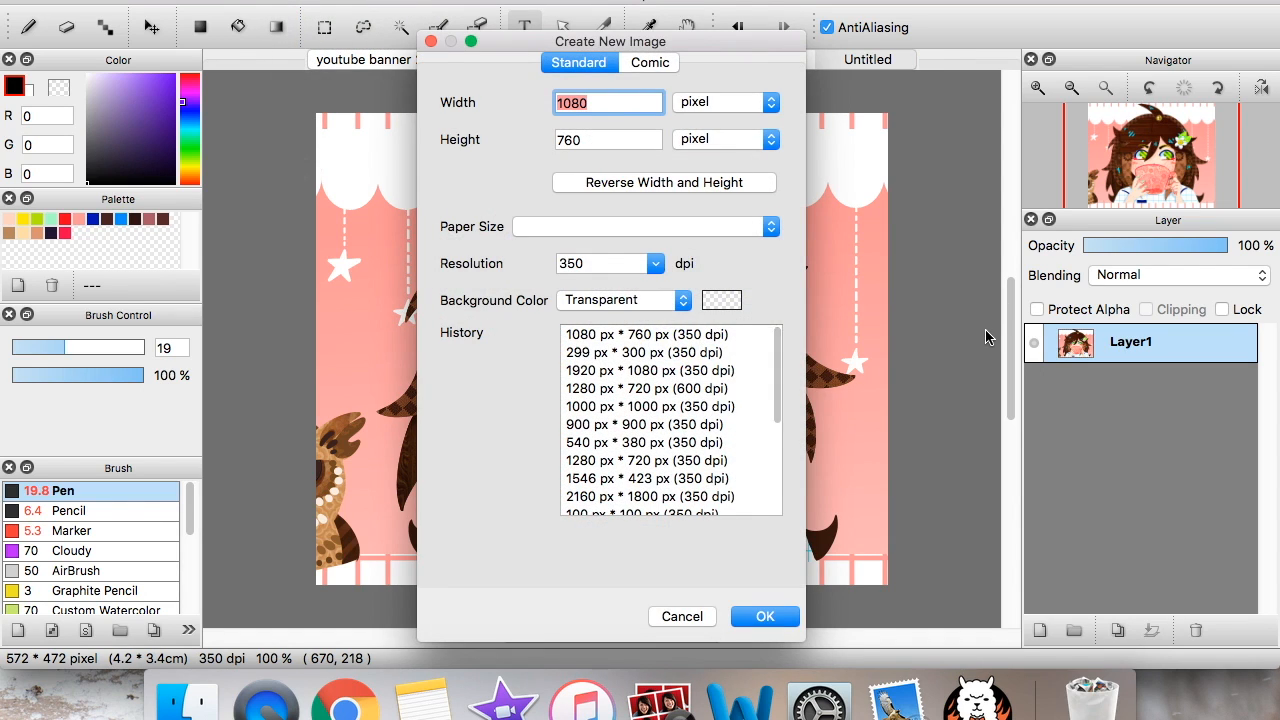
{"action": "key", "text": "Return"}
{"action": "left_click", "coordinate": [87, 75]}
{"action": "left_click", "coordinate": [238, 27]}
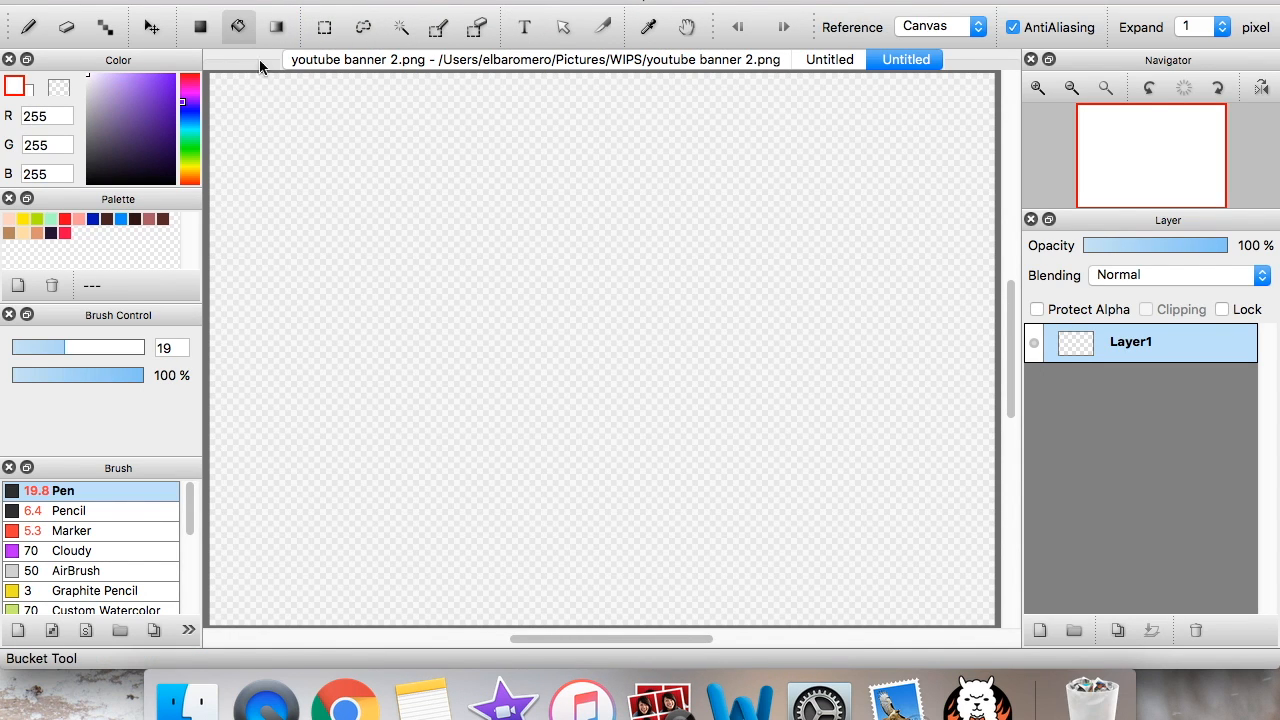
{"action": "left_click", "coordinate": [343, 190]}
Add a new layer and choose dark blue (0, 18, 180) as foreground and the palette's lighter blue as background colour
{"action": "left_click", "coordinate": [1040, 631]}
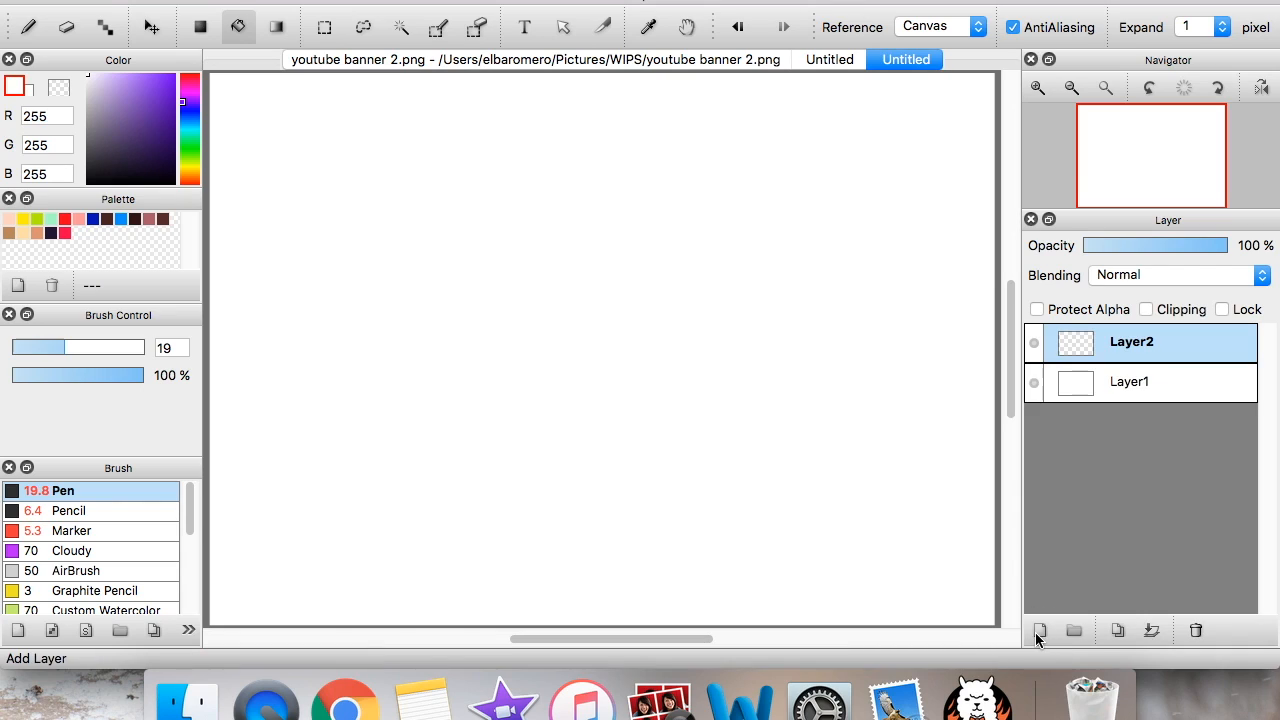
{"action": "left_click", "coordinate": [123, 219]}
{"action": "left_click", "coordinate": [27, 89]}
{"action": "left_click", "coordinate": [93, 219]}
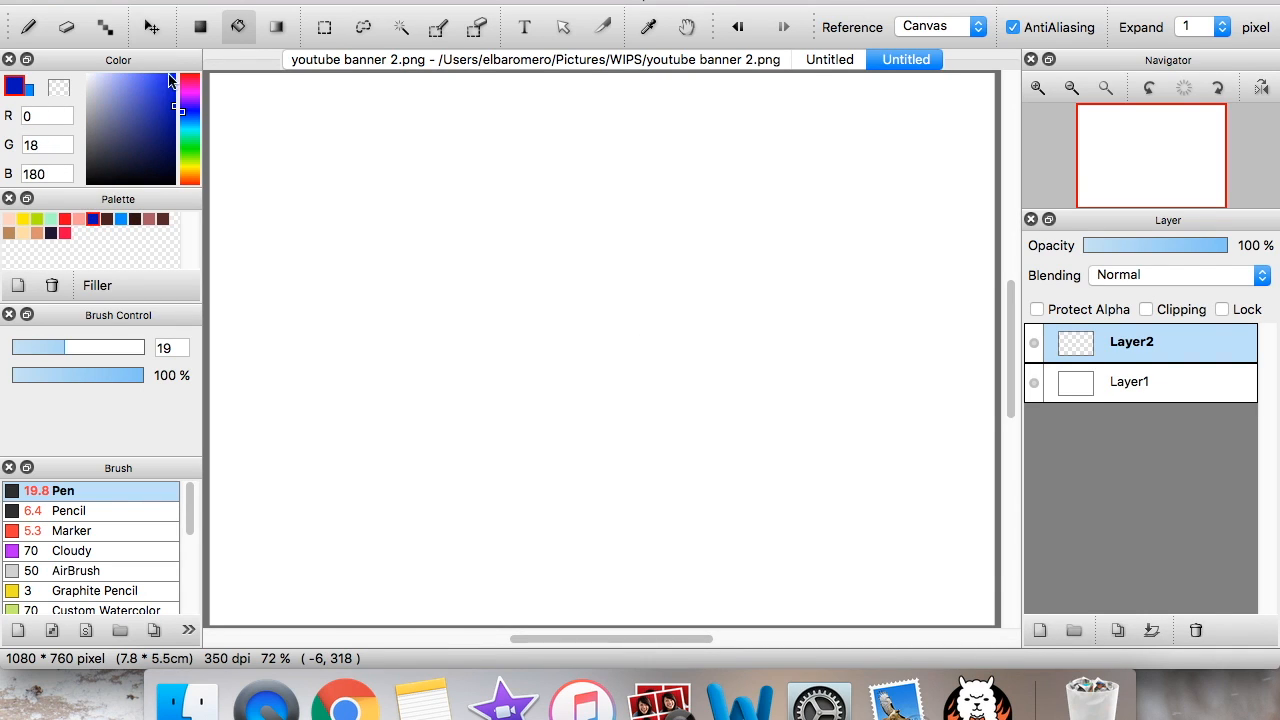
Render the Cloud filter on Layer2 with light blue (0, 145, 255) swapped in as foreground colour, and clear the layer
{"action": "left_click", "coordinate": [28, 90]}
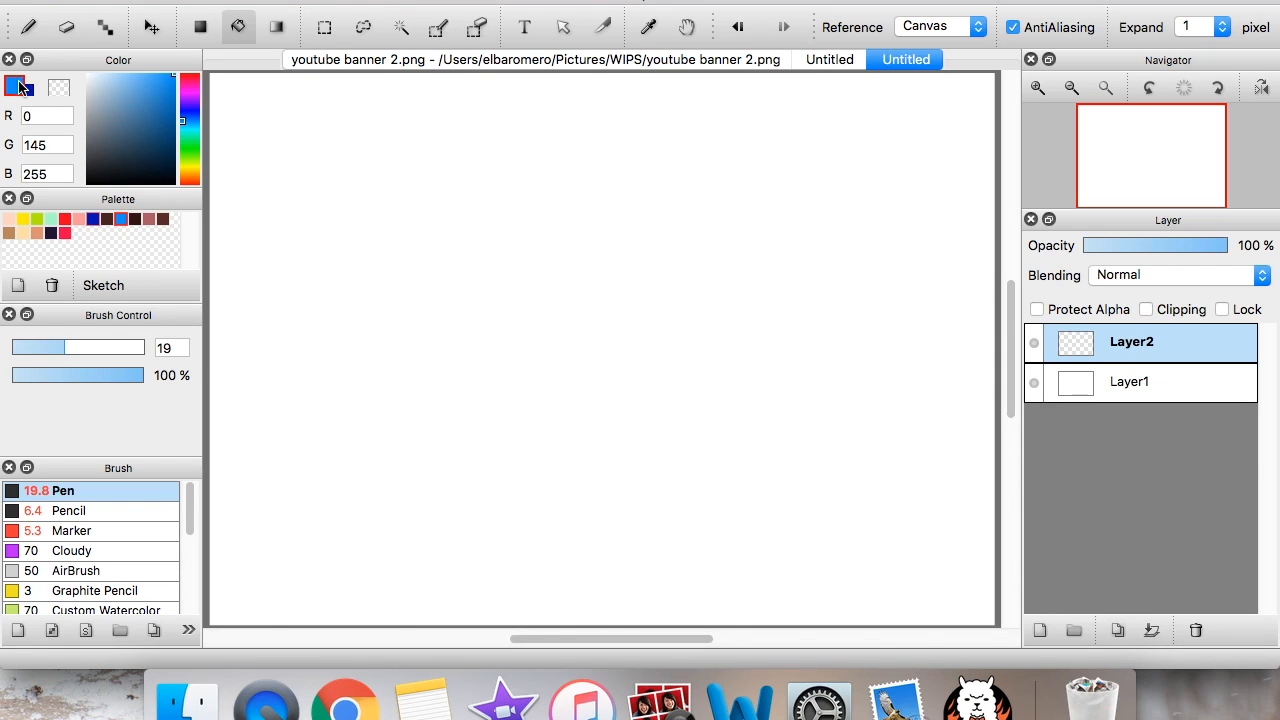
{"action": "left_click", "coordinate": [300, 0]}
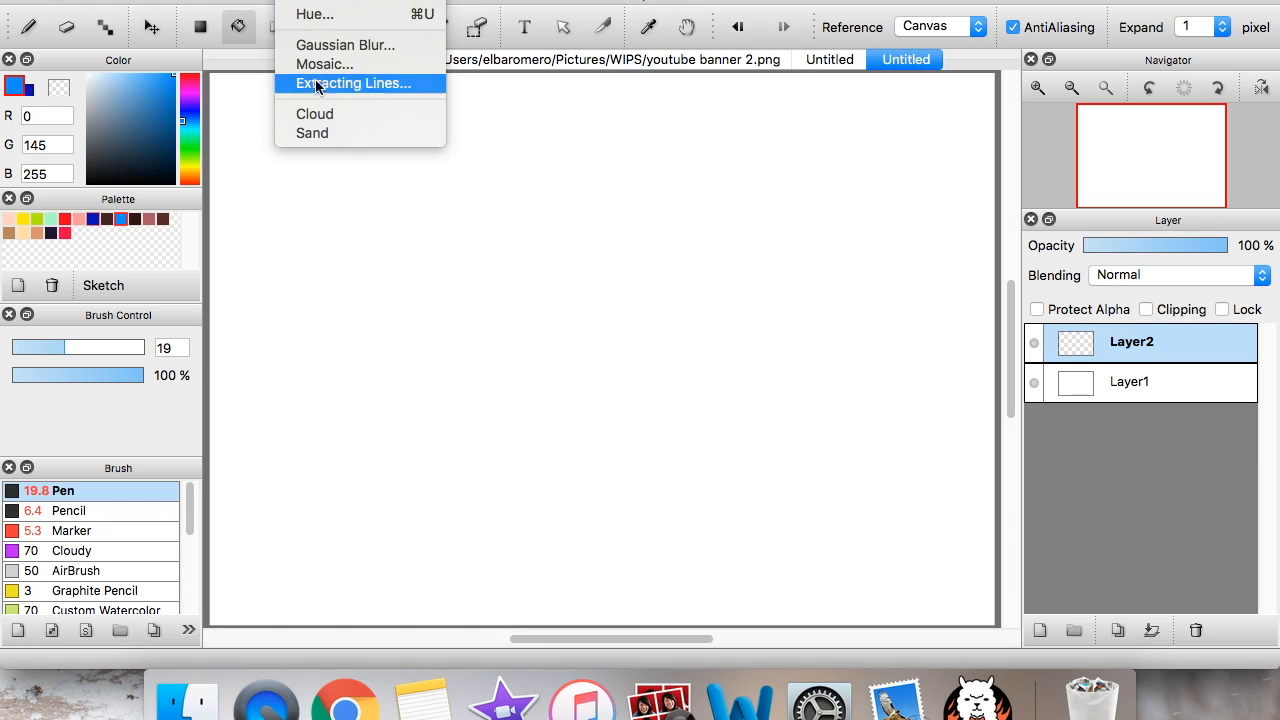
{"action": "left_click", "coordinate": [329, 118]}
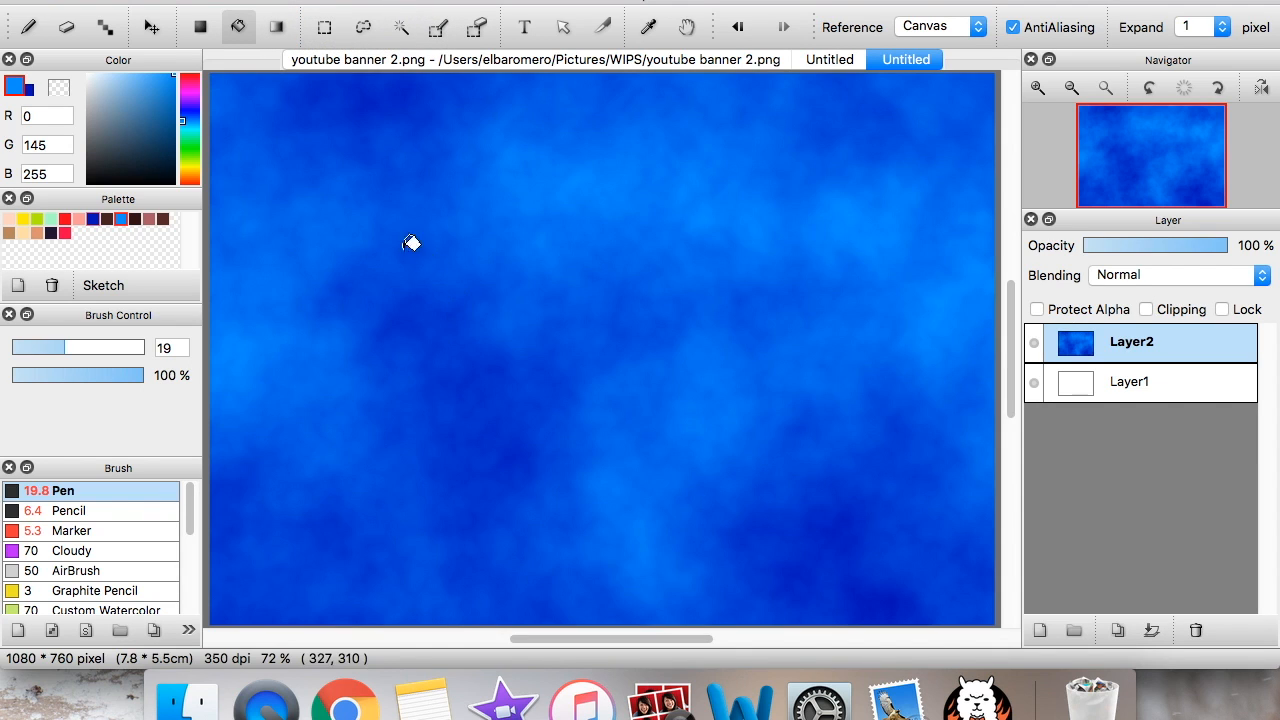
{"action": "left_click", "coordinate": [187, 78]}
{"action": "key", "text": "Delete"}
Render the Sand filter on Layer2 with orange (255, 122, 0) as foreground colour, and clear the layer
{"action": "left_click", "coordinate": [295, 0]}
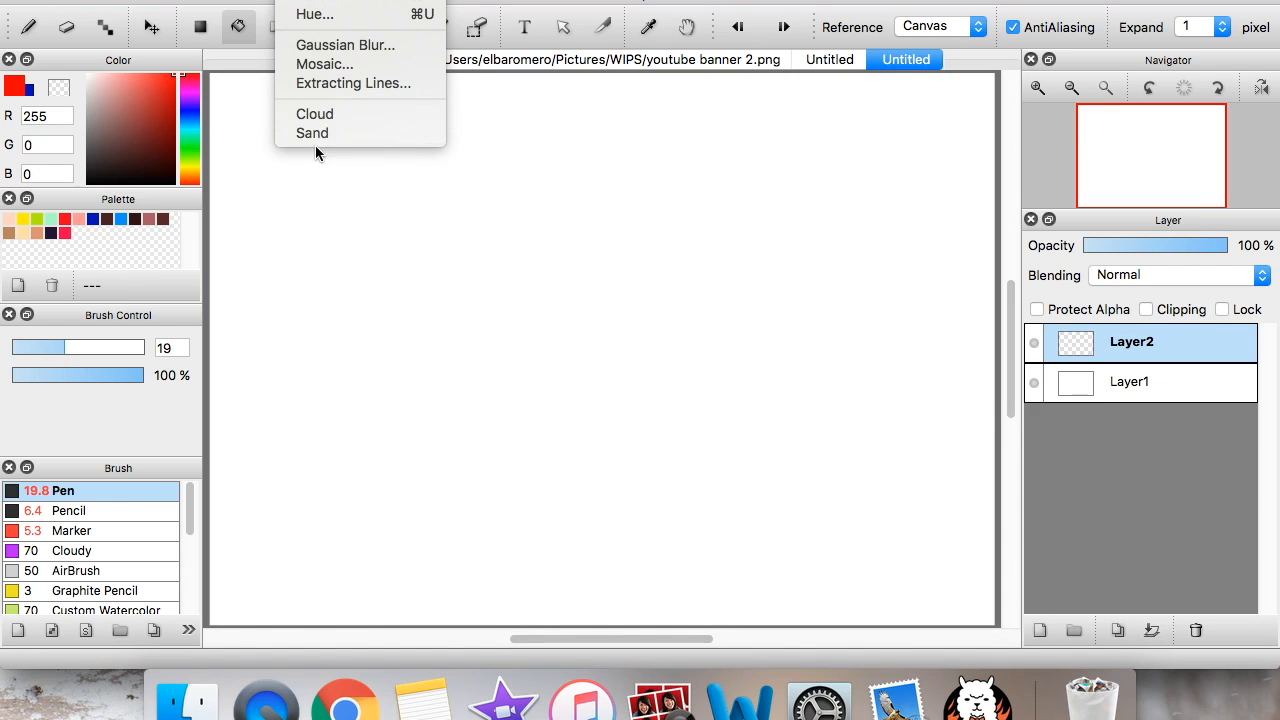
{"action": "left_click", "coordinate": [320, 116]}
{"action": "left_click", "coordinate": [305, 113]}
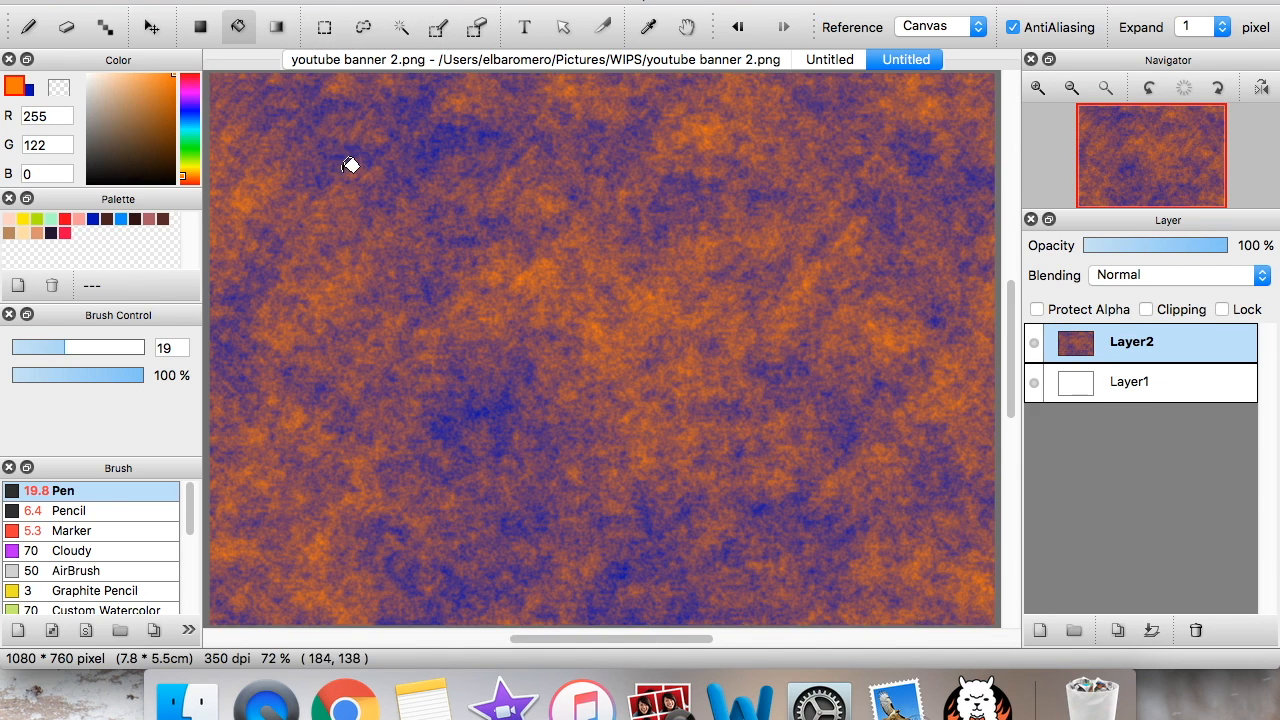
{"action": "key", "text": "Delete"}
{"action": "left_click", "coordinate": [345, 0]}
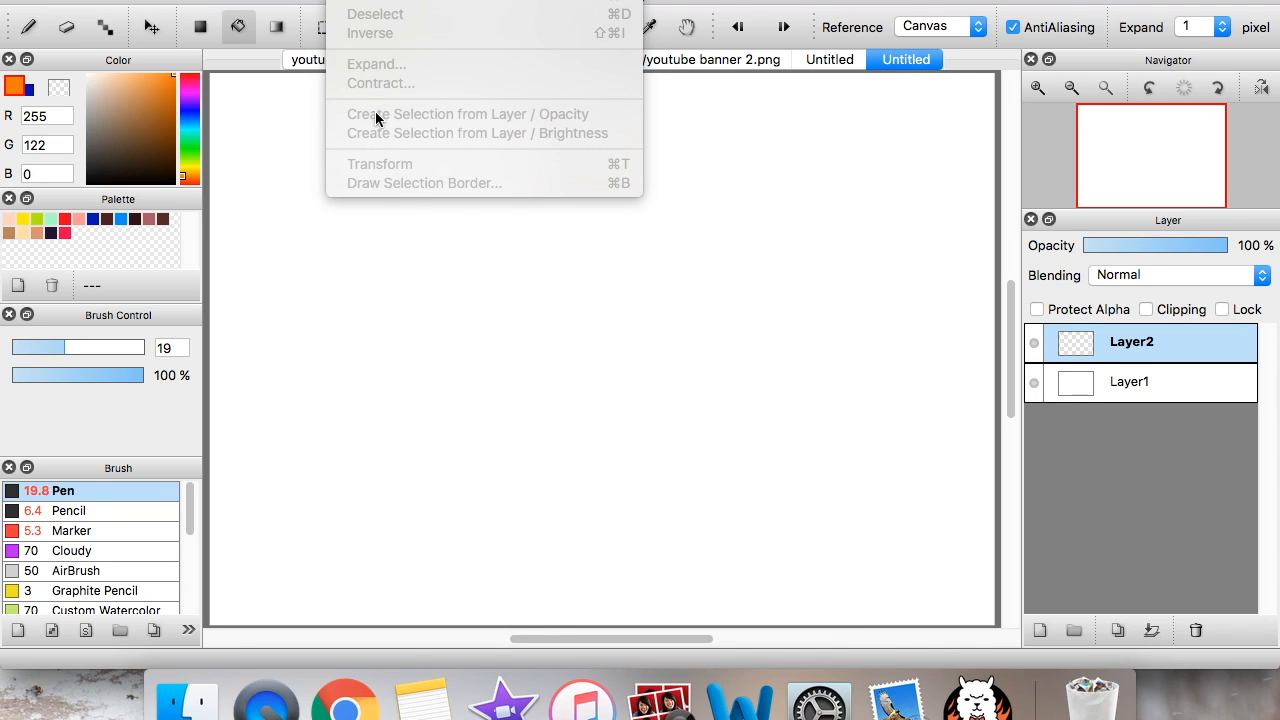
{"action": "mouse_move", "coordinate": [410, 0]}
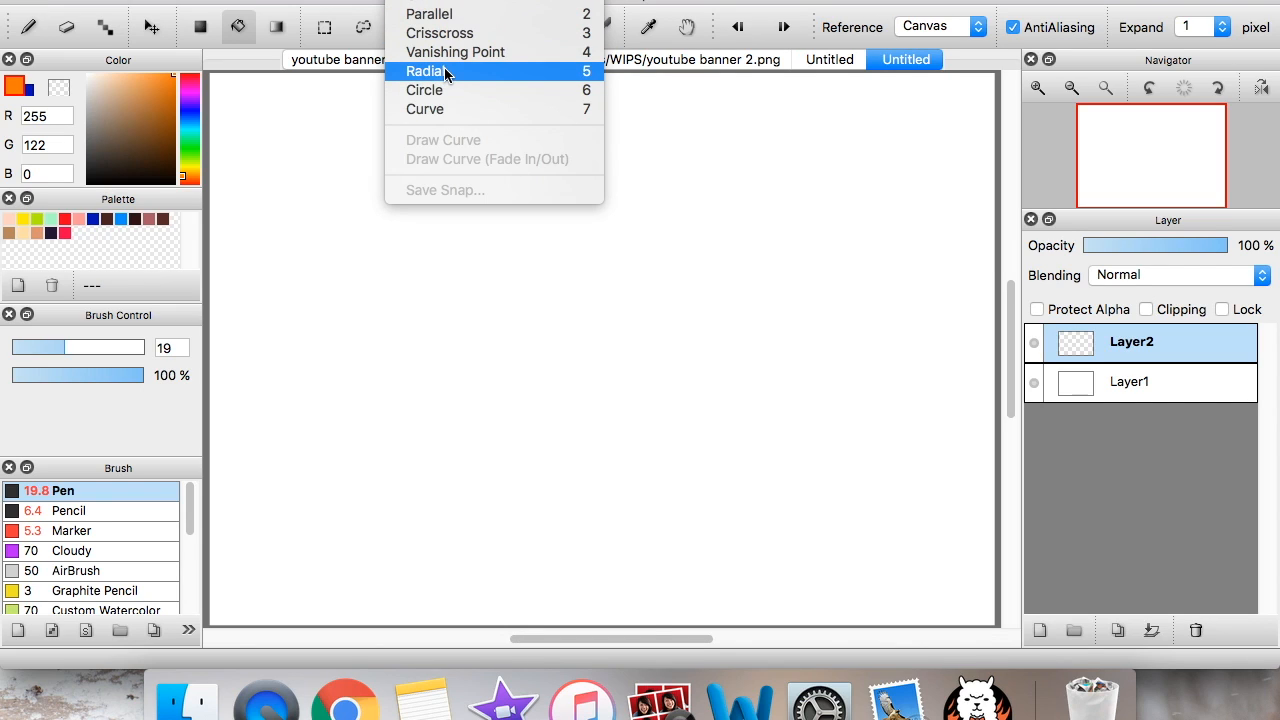
{"action": "mouse_move", "coordinate": [470, 0]}
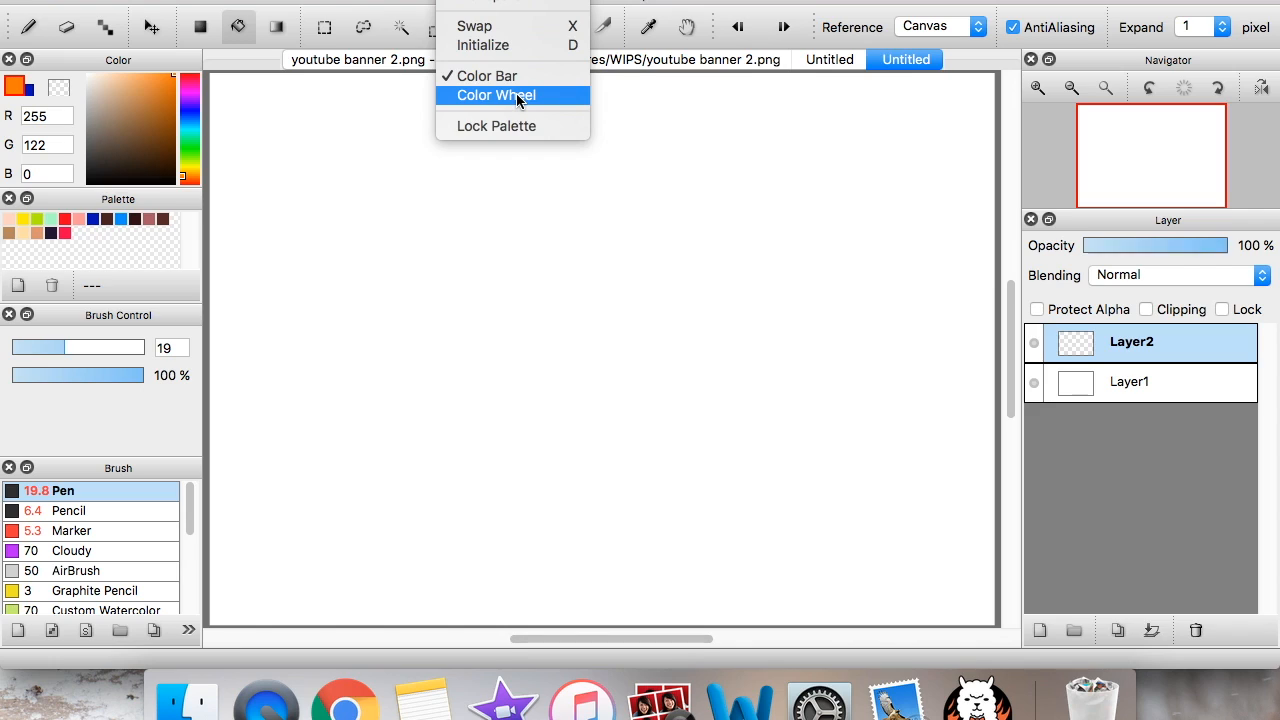
Swap the foreground and background colours repeatedly, ending with pink (254, 150, 150) as foreground and the green as background
{"action": "left_click", "coordinate": [493, 2]}
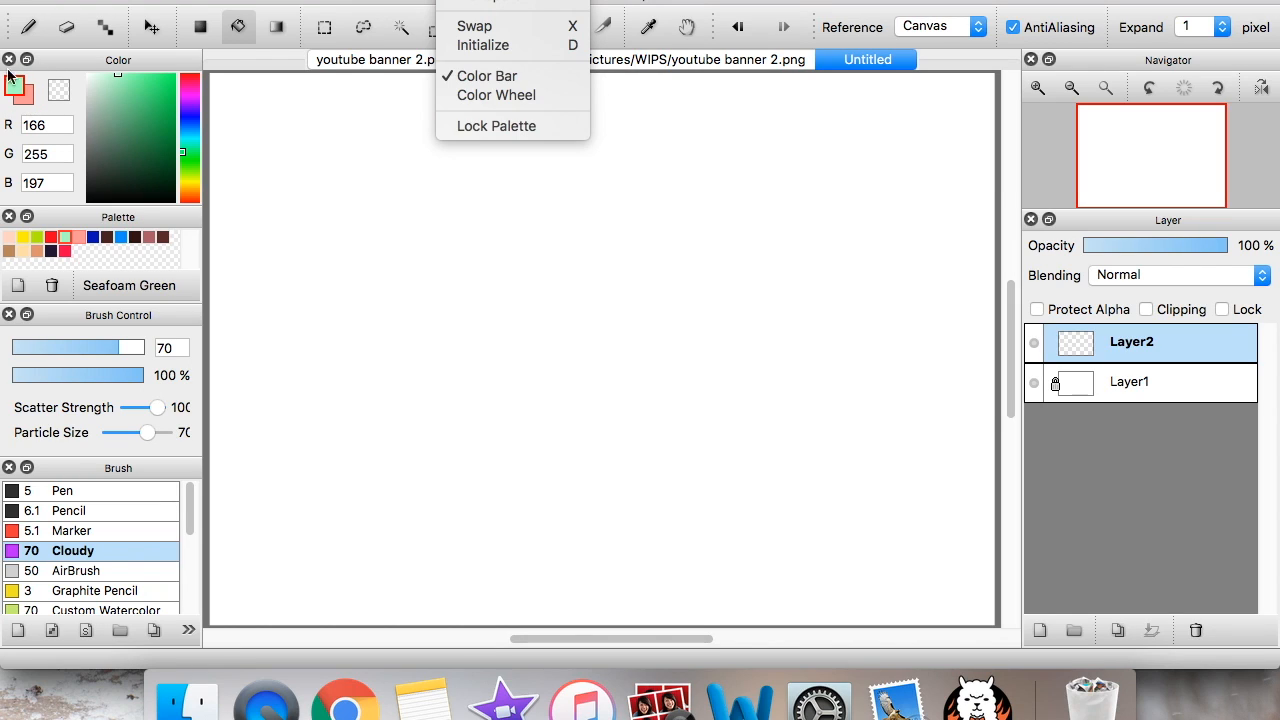
{"action": "left_click", "coordinate": [507, 28]}
{"action": "left_click", "coordinate": [15, 87]}
{"action": "left_click", "coordinate": [13, 86]}
{"action": "left_click", "coordinate": [14, 87]}
{"action": "left_click", "coordinate": [14, 87]}
{"action": "left_click", "coordinate": [14, 87]}
{"action": "left_click", "coordinate": [14, 87]}
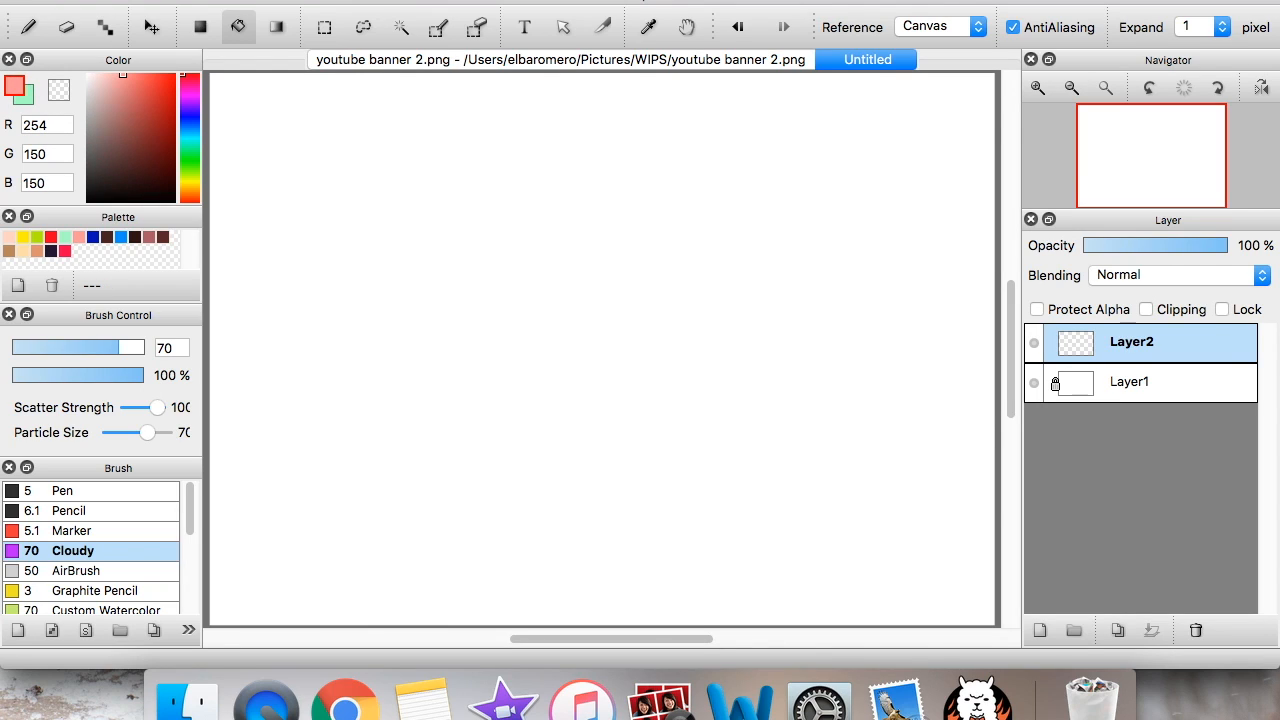
Change the colour selector to Color Wheel and try a light cyan (153, 253, 255) and a salmon tone (232, 129, 114)
{"action": "left_click", "coordinate": [457, 1]}
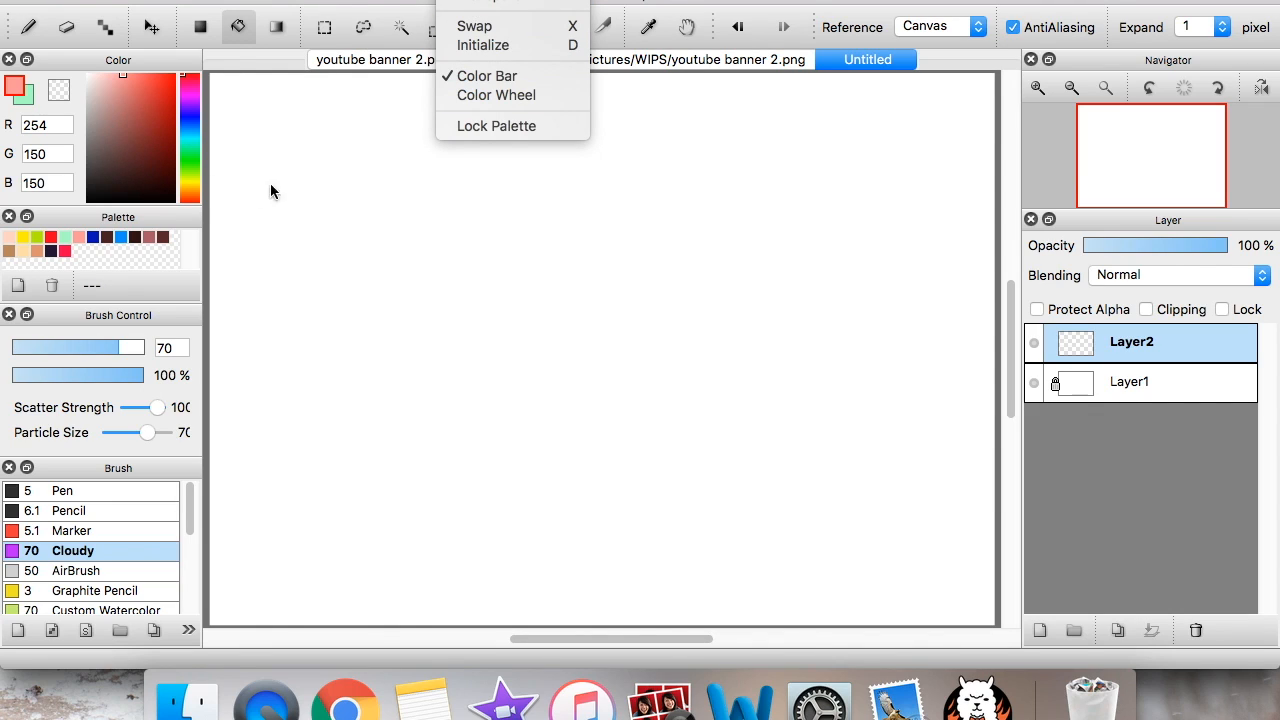
{"action": "left_click", "coordinate": [470, 94]}
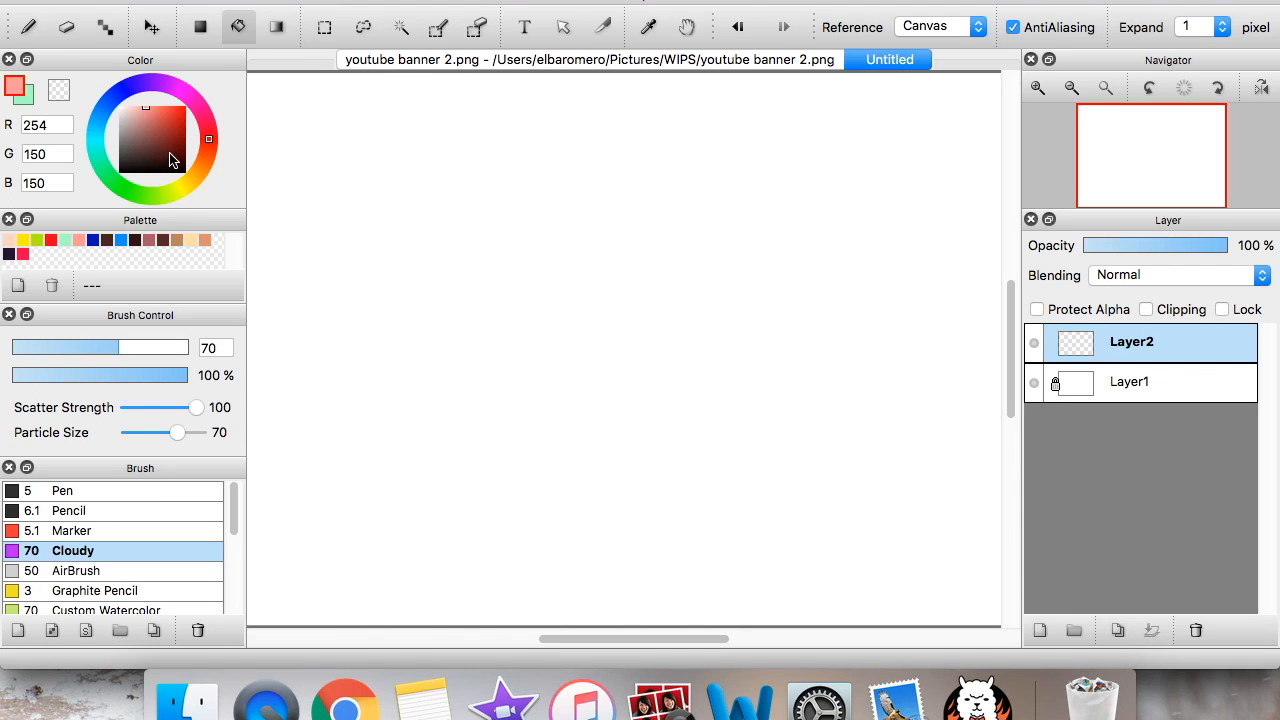
{"action": "left_click", "coordinate": [89, 140]}
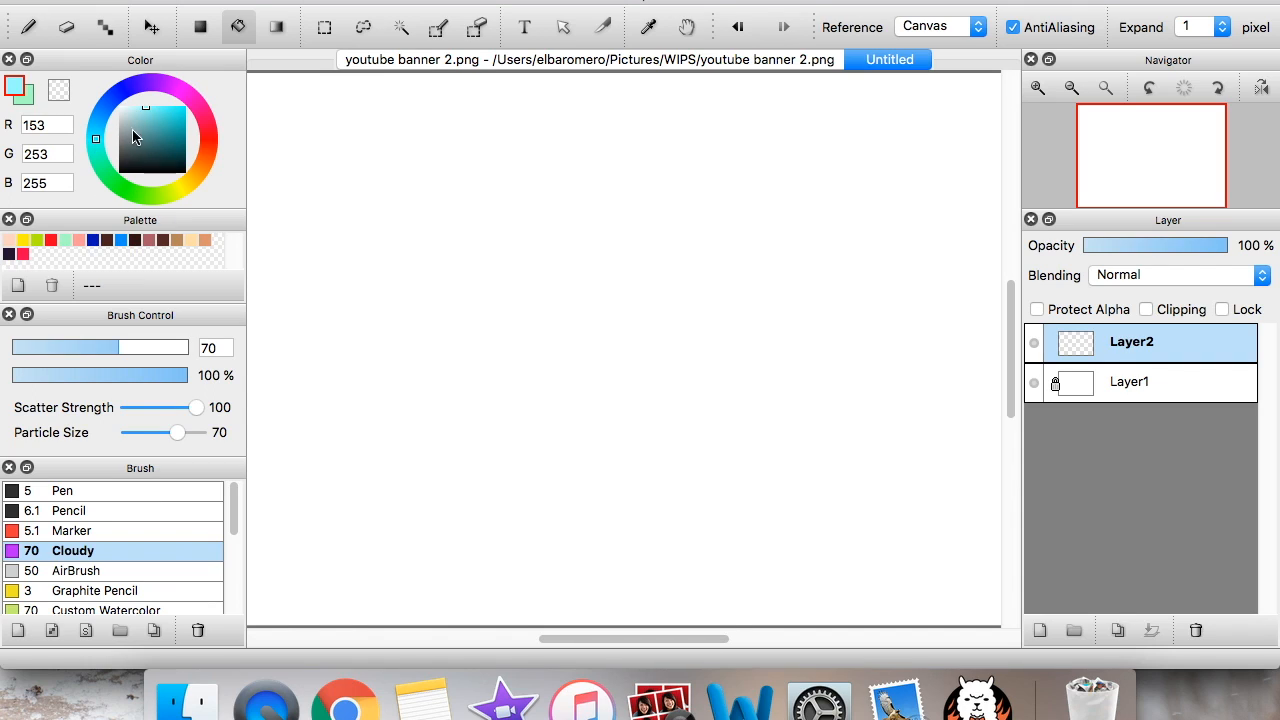
{"action": "left_click_drag", "start_coordinate": [145, 137], "coordinate": [92, 90]}
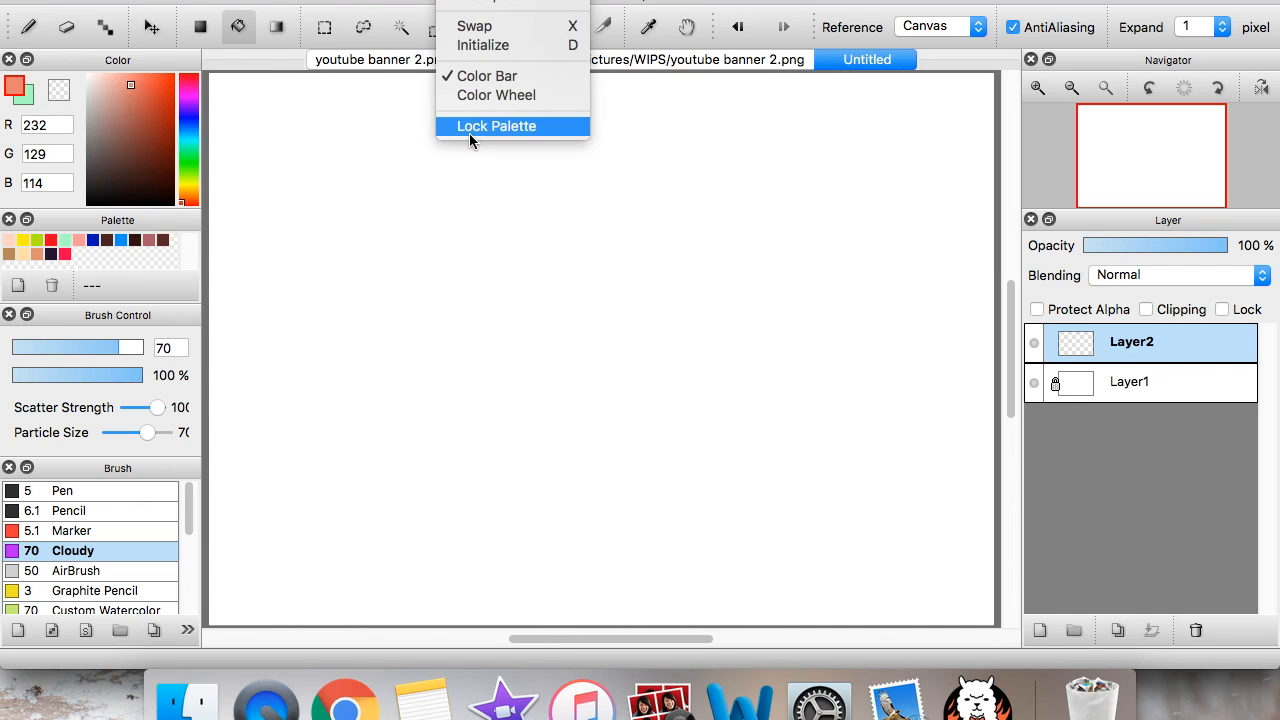
{"action": "left_click", "coordinate": [466, 130]}
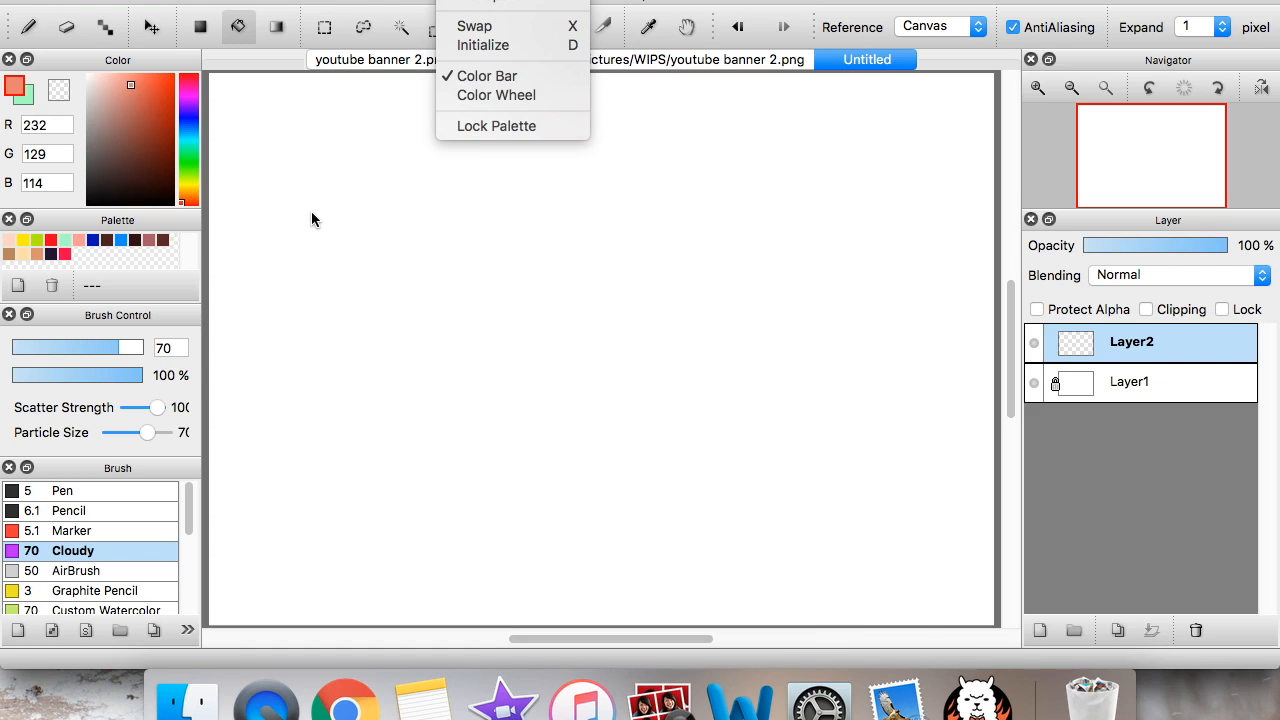
{"action": "mouse_move", "coordinate": [508, 0]}
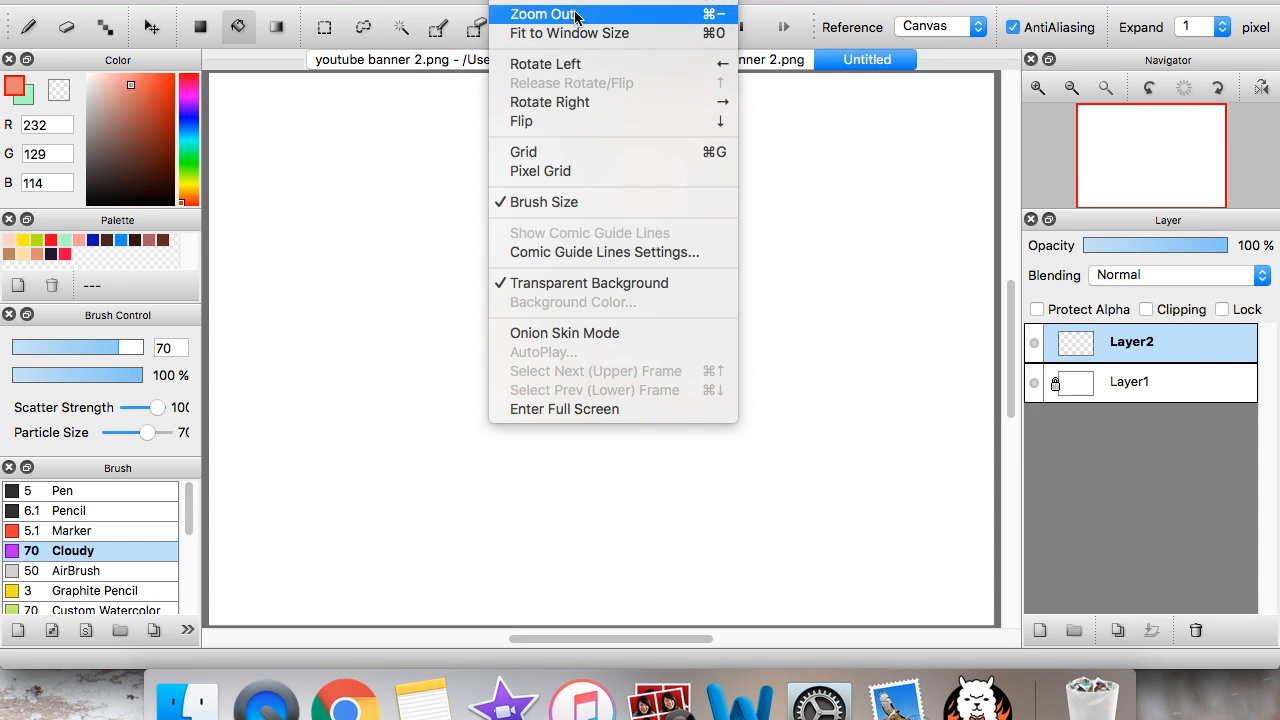
{"action": "left_click", "coordinate": [1147, 72]}
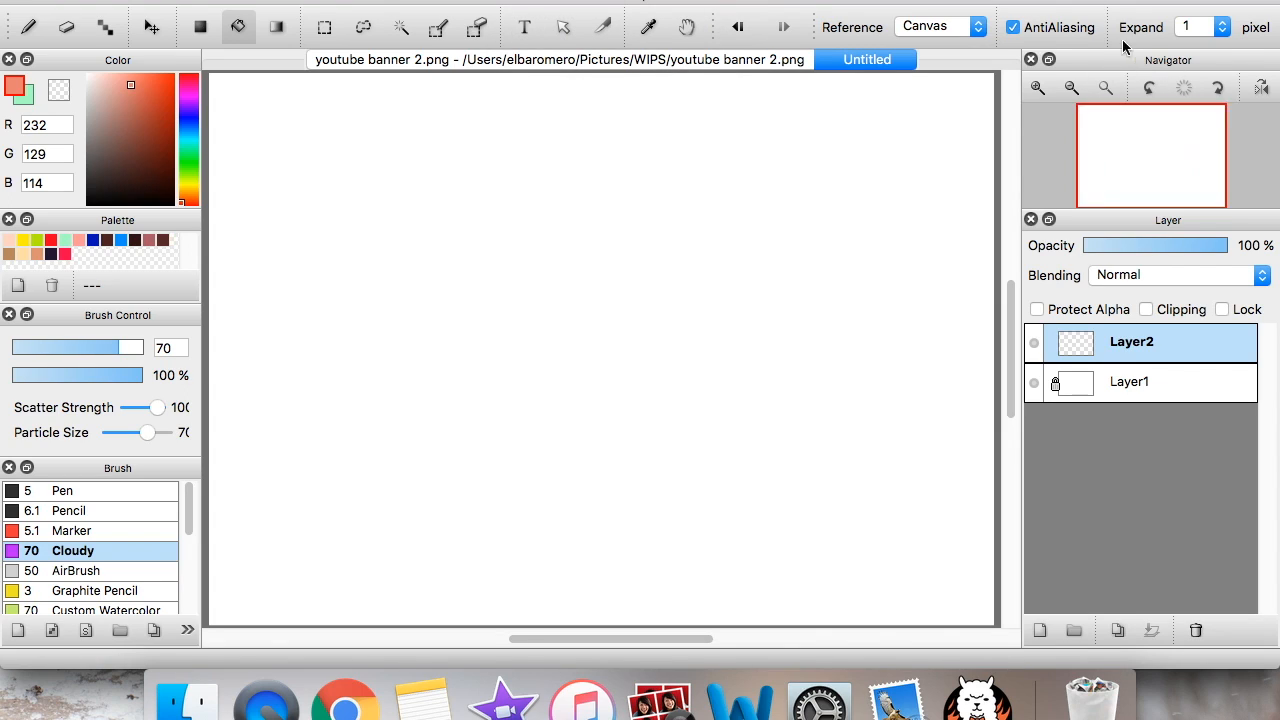
Zoom in on the blank image, and open youtube banner 2.png to zoom in on the girl's face
{"action": "left_click", "coordinate": [1036, 88]}
{"action": "left_click", "coordinate": [1034, 88]}
{"action": "left_click", "coordinate": [1034, 89]}
{"action": "left_click", "coordinate": [1035, 89]}
{"action": "left_click", "coordinate": [806, 58]}
{"action": "left_click", "coordinate": [1037, 88]}
{"action": "left_click", "coordinate": [1037, 88]}
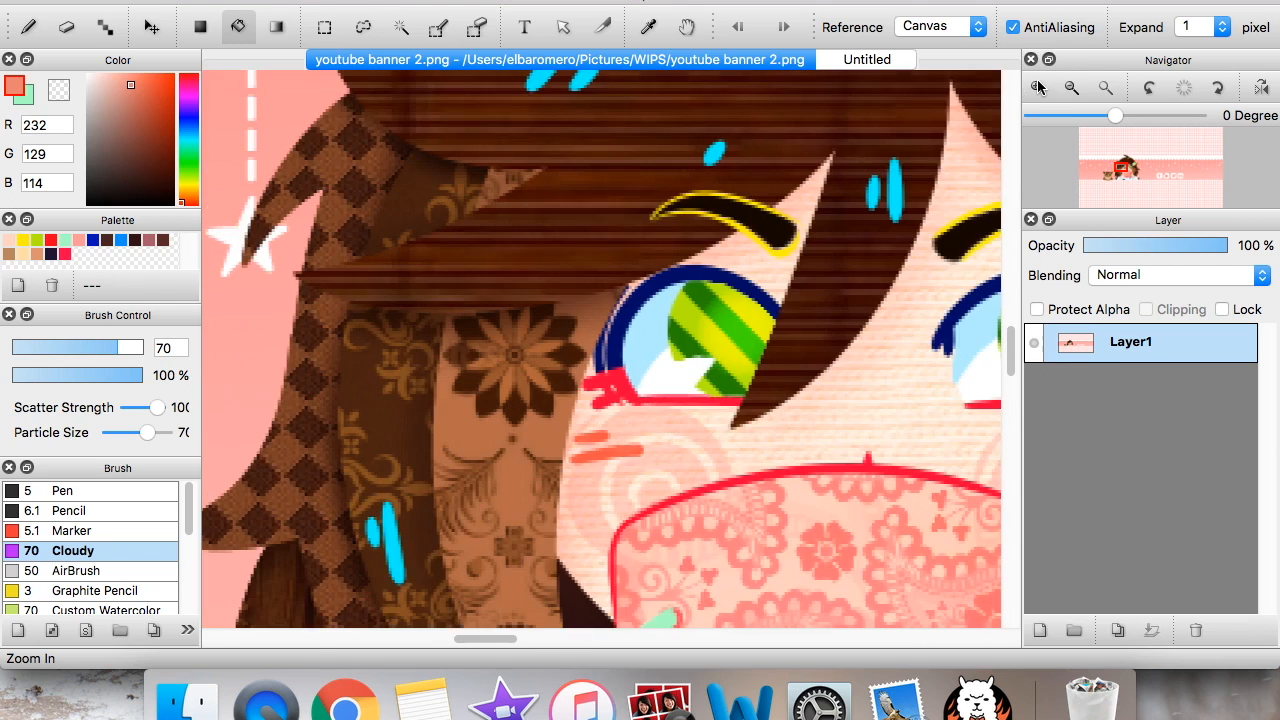
{"action": "left_click", "coordinate": [1037, 88]}
Zoom out from the banner artwork and fit the whole image to the window
{"action": "left_click", "coordinate": [1071, 89]}
{"action": "left_click", "coordinate": [1071, 89]}
{"action": "left_click", "coordinate": [1071, 89]}
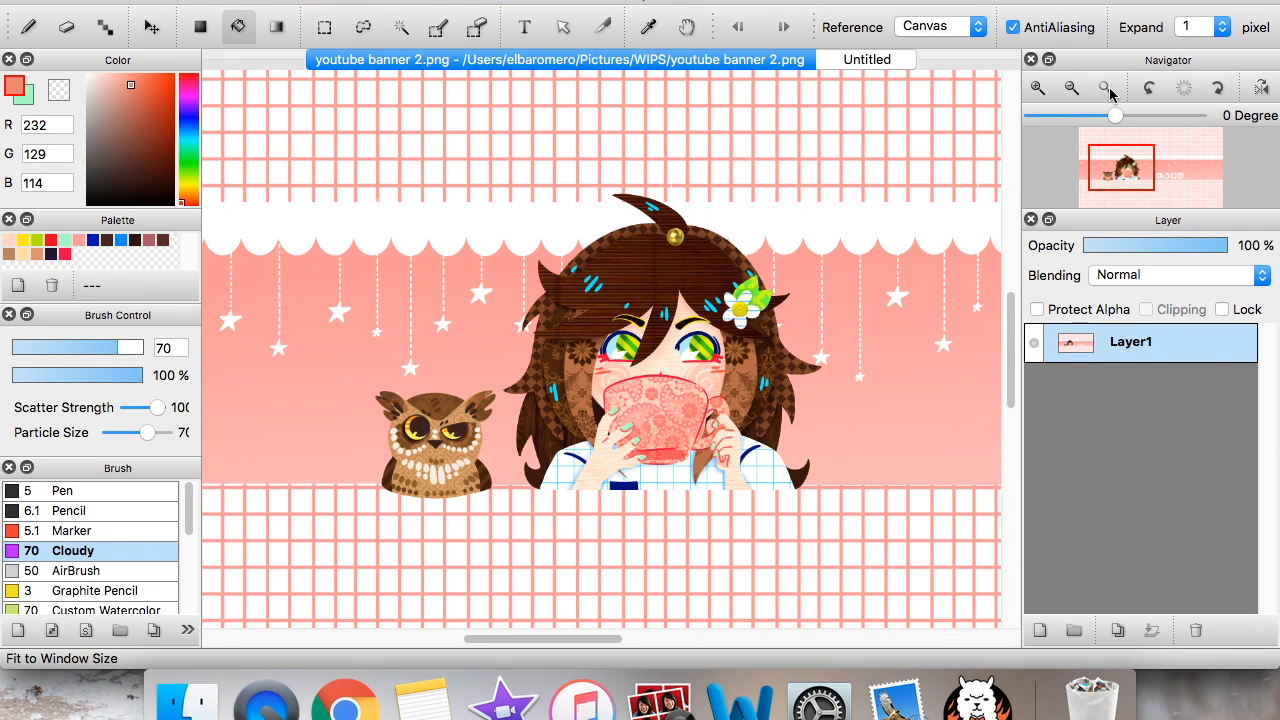
{"action": "left_click", "coordinate": [1105, 89]}
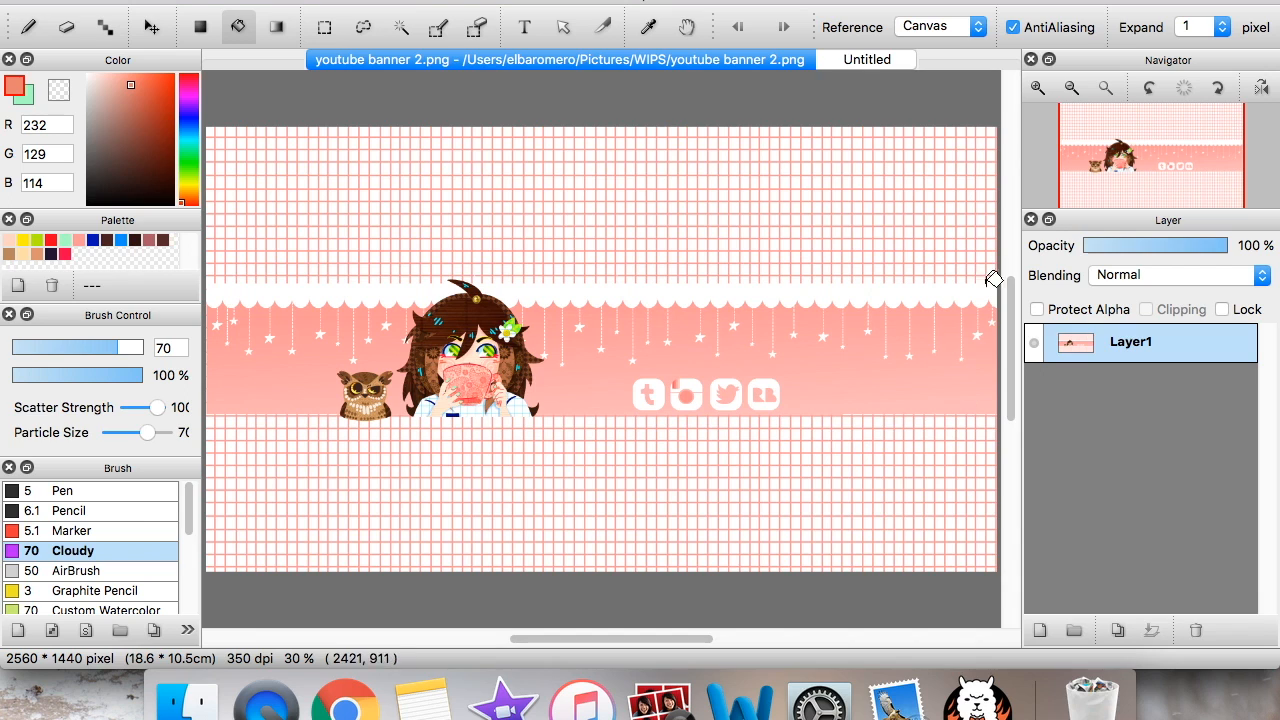
Rotate the banner view to the left in steps until it reaches -180 degrees
{"action": "left_click", "coordinate": [1148, 90]}
{"action": "left_click", "coordinate": [1148, 90]}
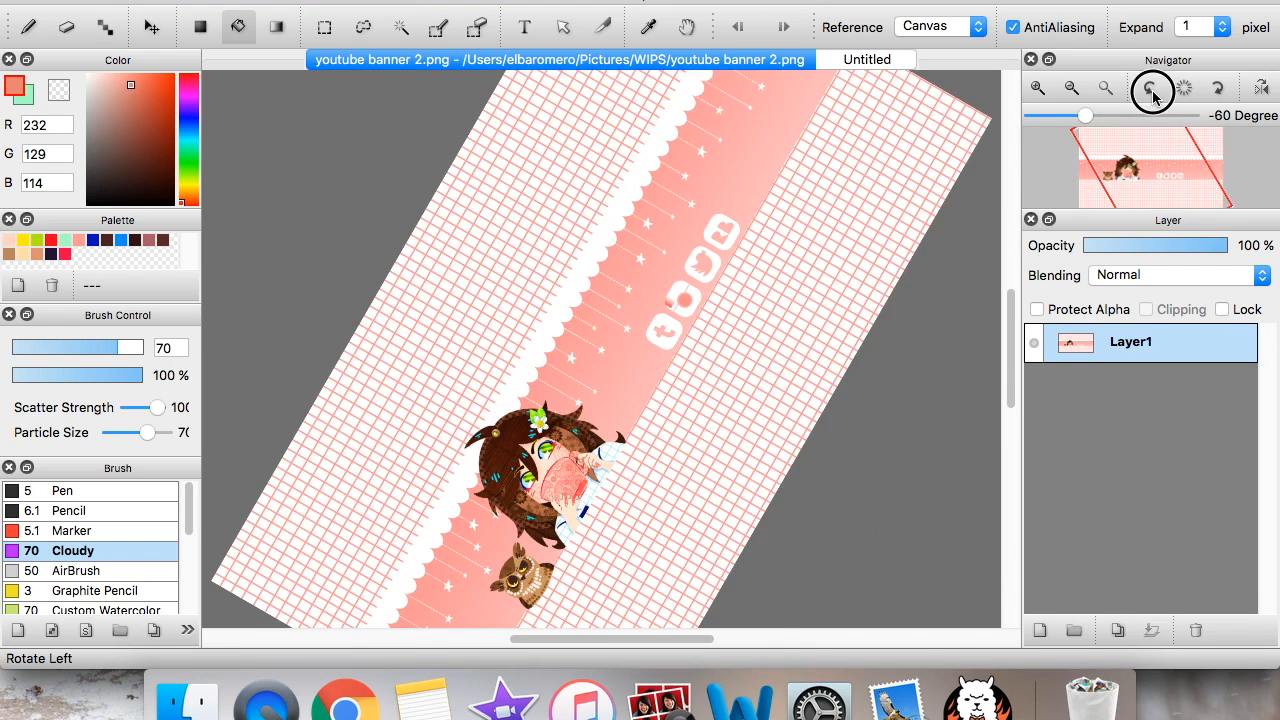
{"action": "left_click", "coordinate": [1149, 90]}
{"action": "left_click", "coordinate": [1150, 91]}
{"action": "left_click", "coordinate": [1150, 92]}
{"action": "left_click", "coordinate": [1148, 95]}
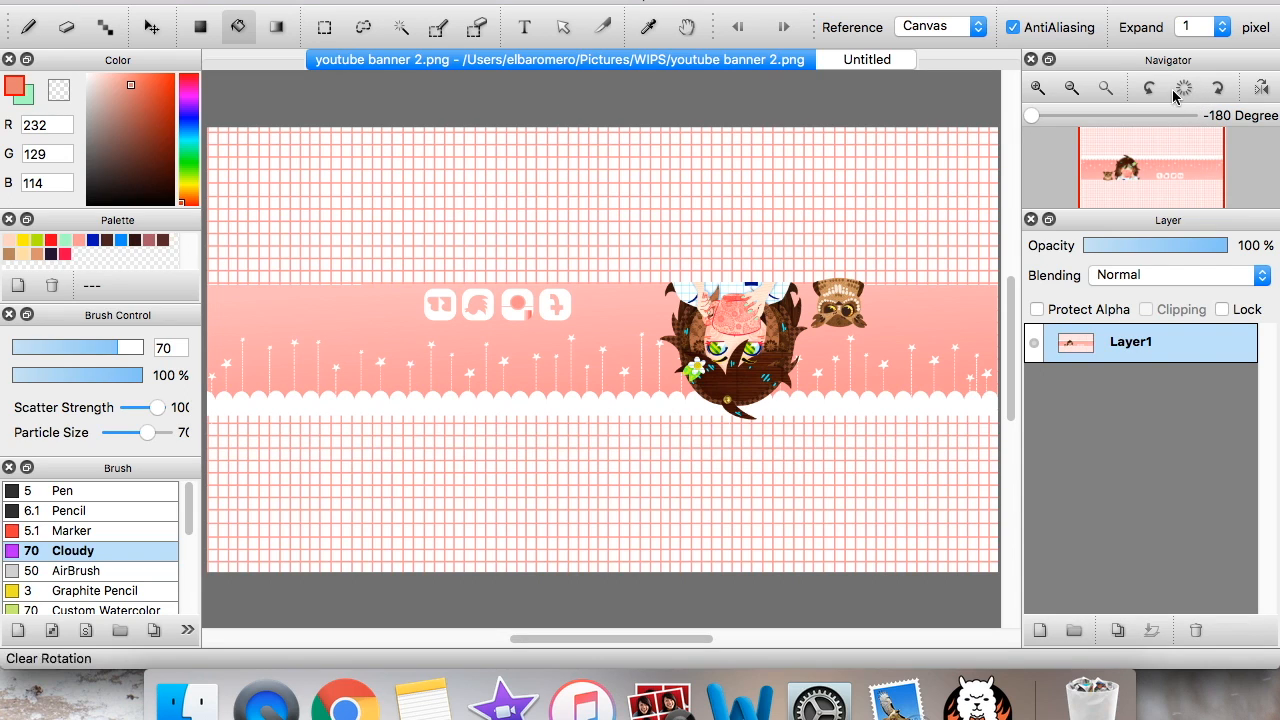
Rotate the banner view once right and once left, and clear the rotation
{"action": "left_click", "coordinate": [1218, 90]}
{"action": "left_click", "coordinate": [1150, 92]}
{"action": "left_click", "coordinate": [1185, 98]}
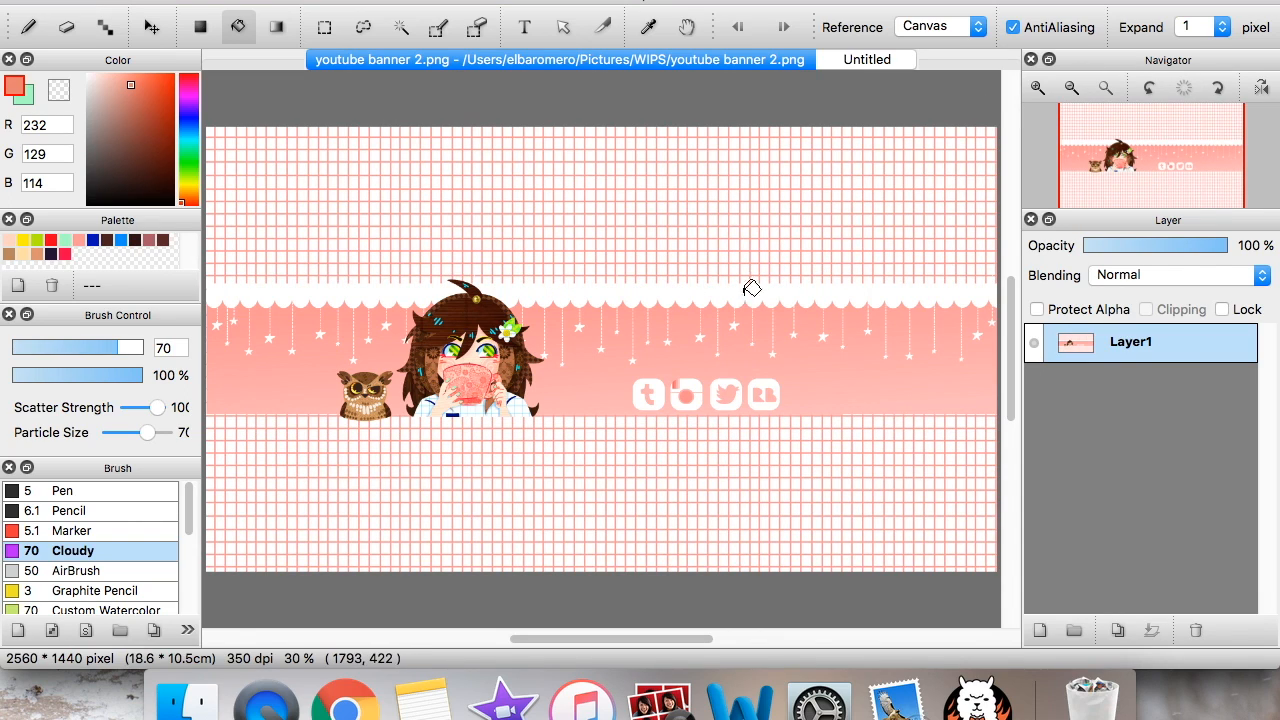
Flip the banner view horizontally and reset the flip
{"action": "left_click", "coordinate": [1262, 91]}
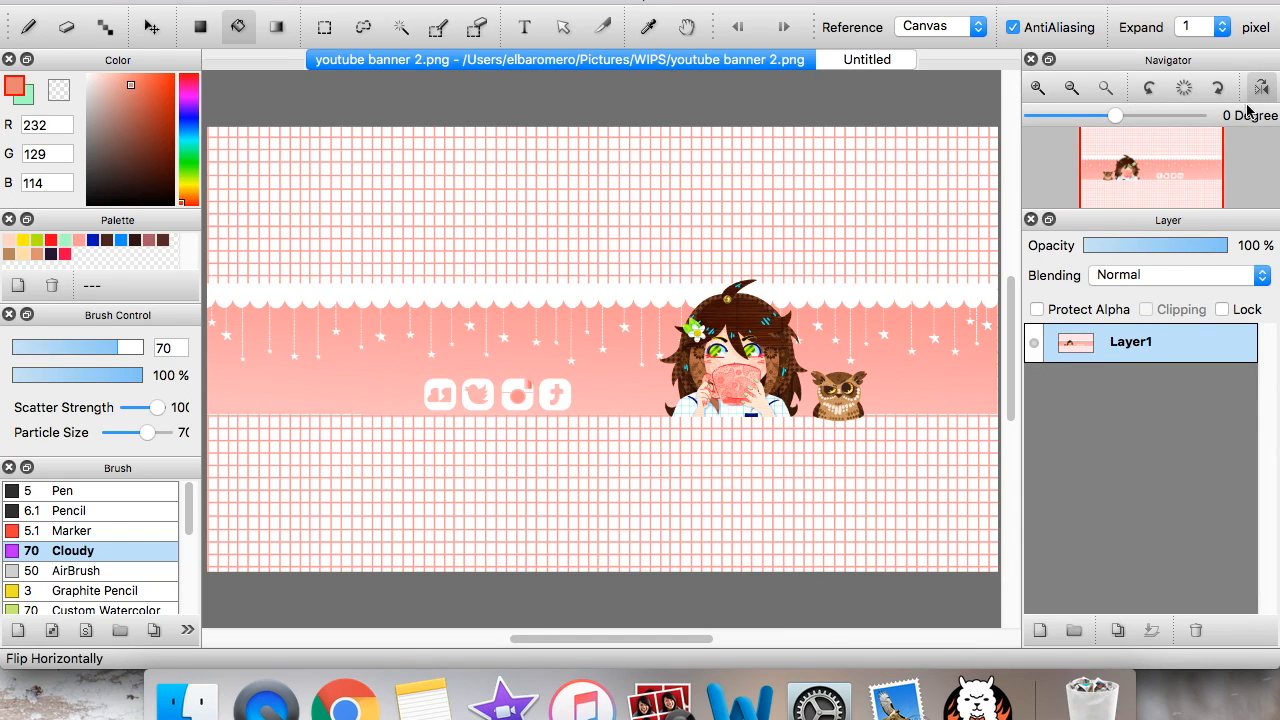
{"action": "left_click", "coordinate": [1184, 89]}
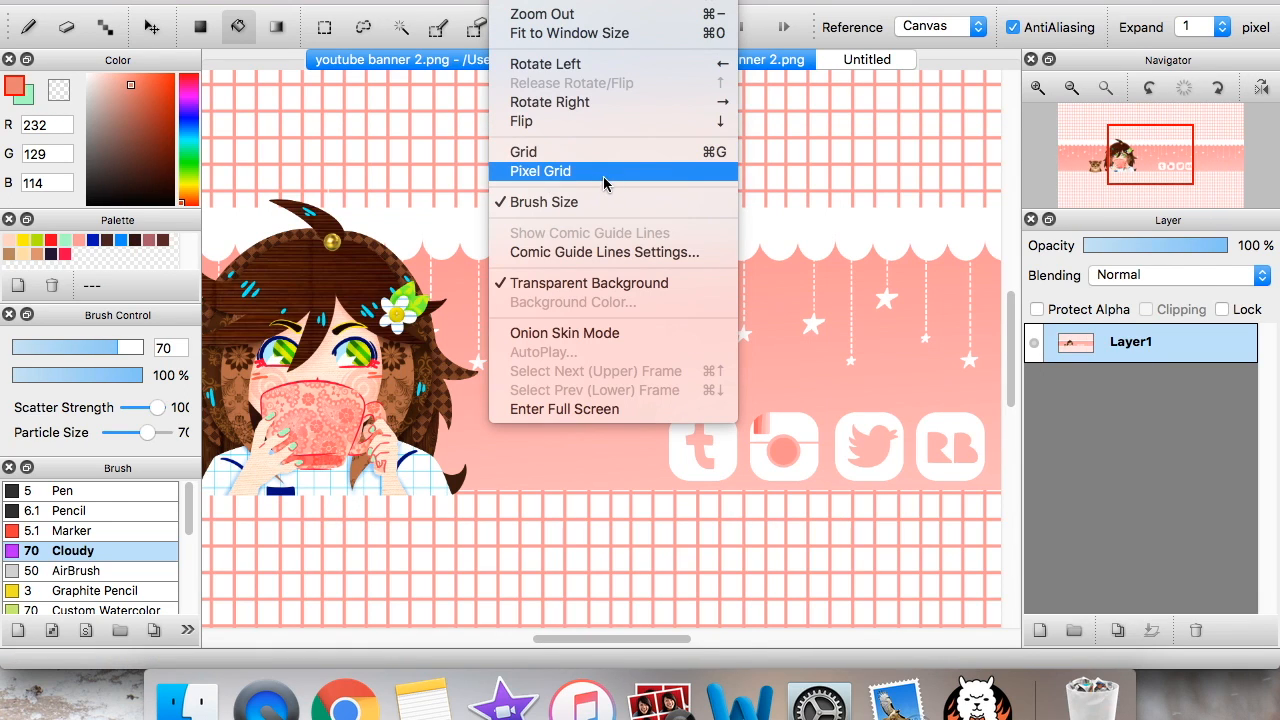
Return to the Untitled image, choose orange-red (255, 34, 0) as foreground colour and show the Grid at different zoom levels
{"action": "left_click", "coordinate": [876, 62]}
{"action": "left_click", "coordinate": [862, 62]}
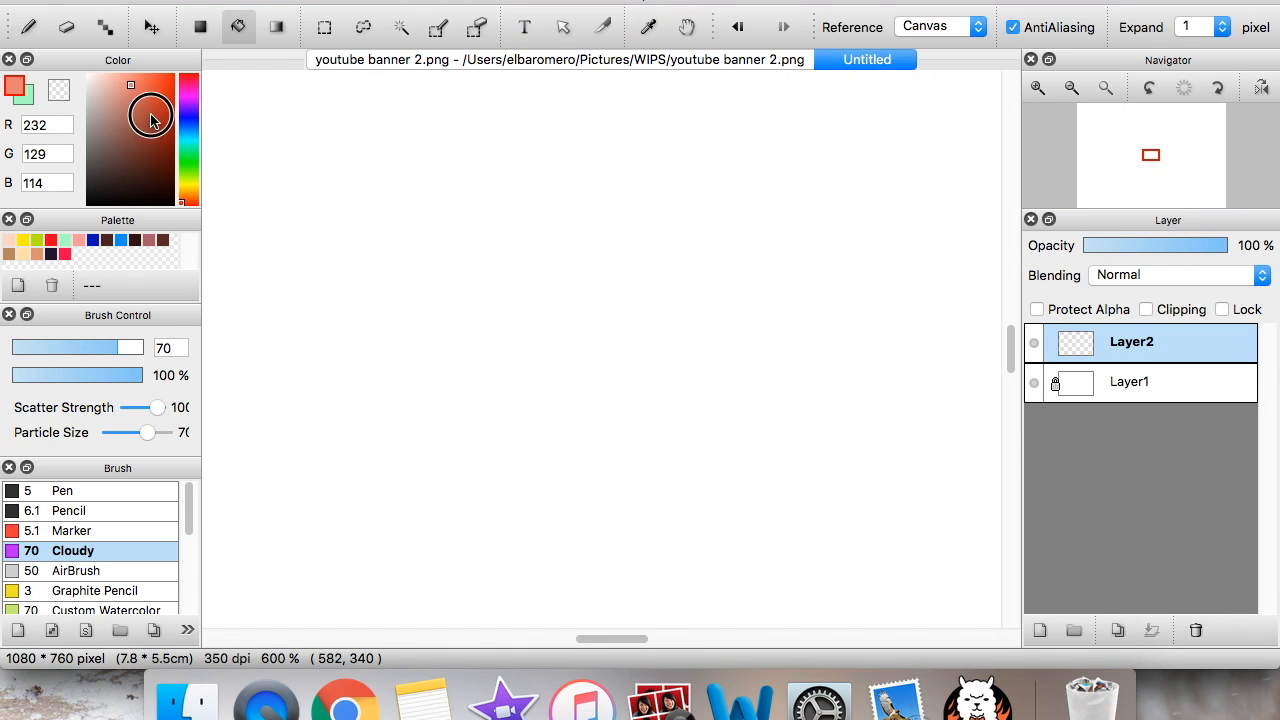
{"action": "left_click", "coordinate": [405, 0]}
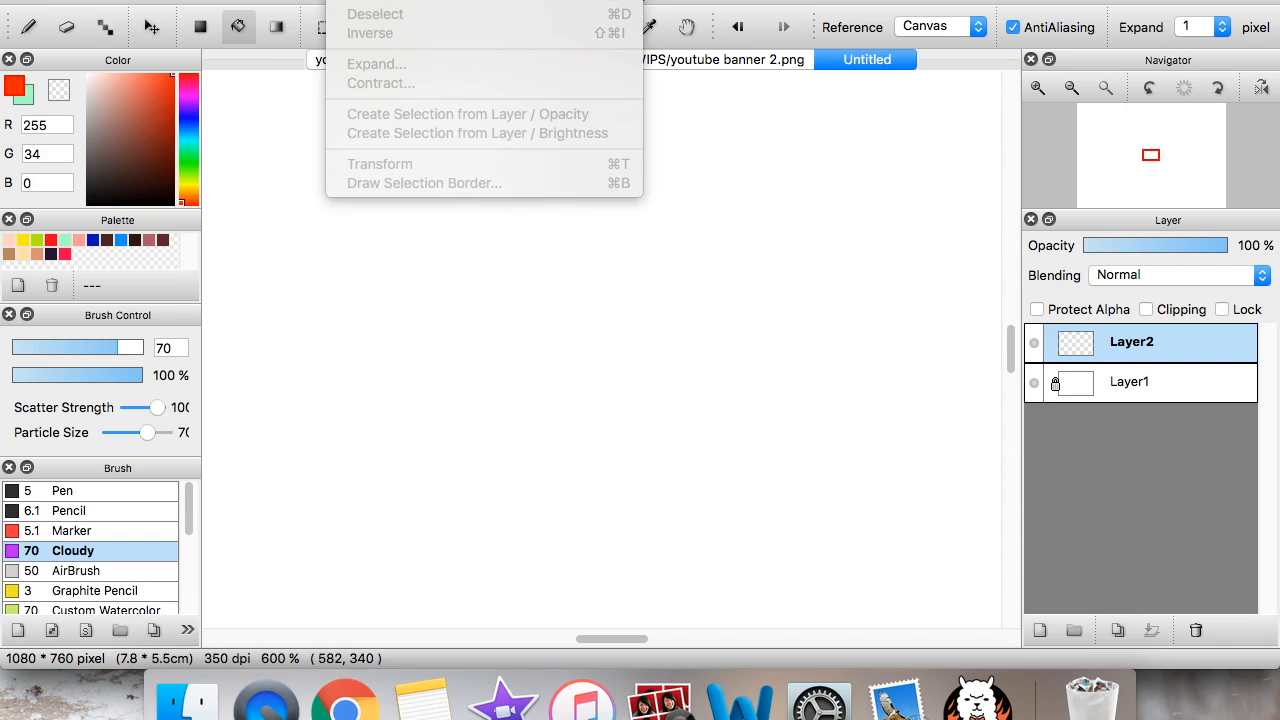
{"action": "mouse_move", "coordinate": [508, 0]}
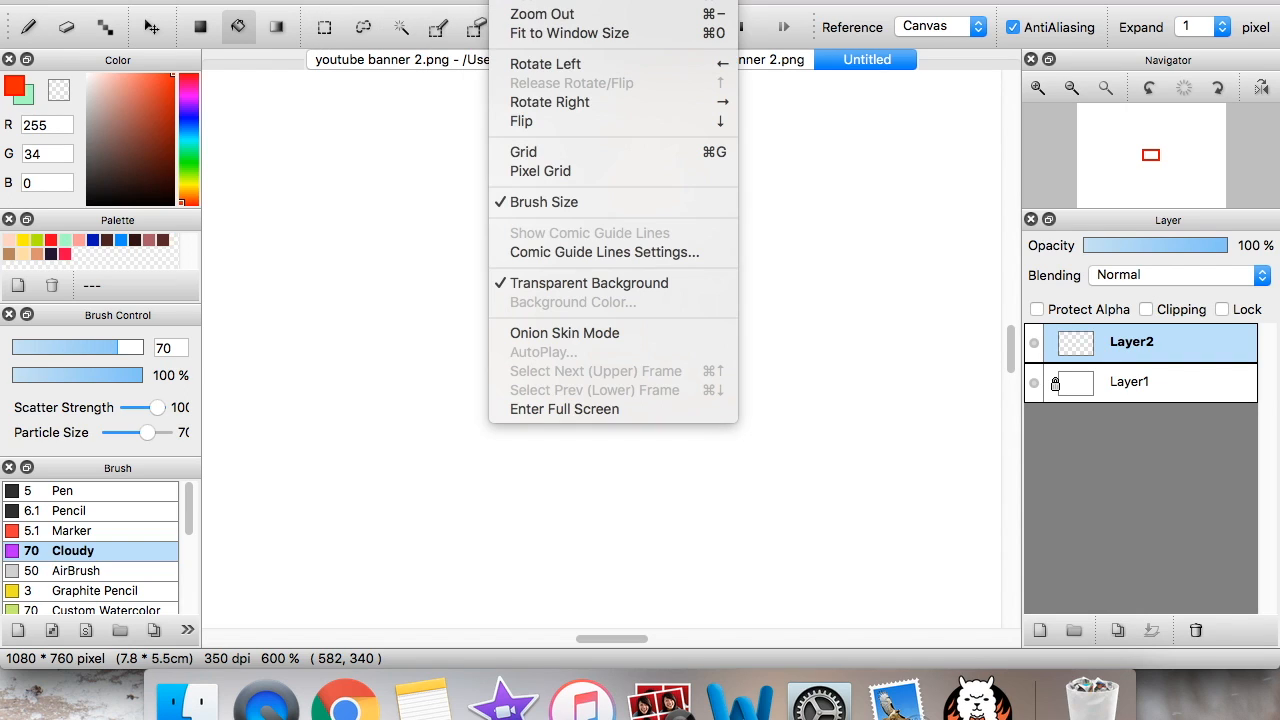
{"action": "left_click", "coordinate": [516, 153]}
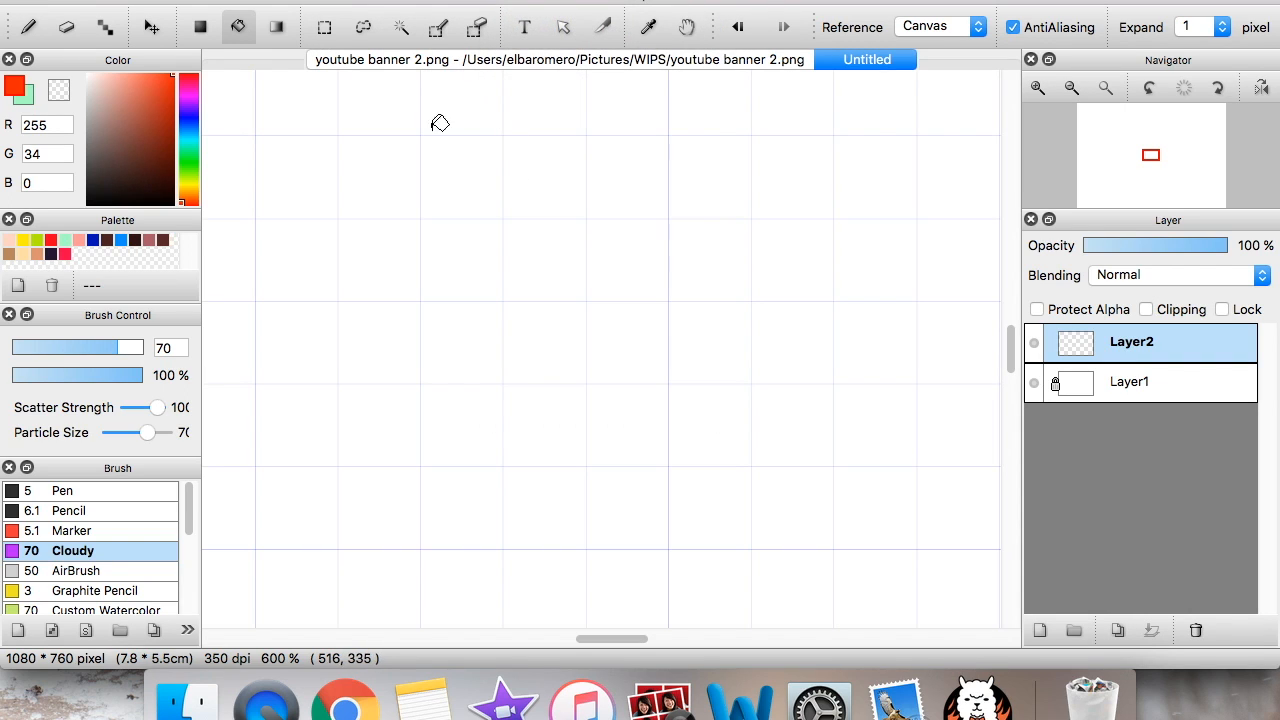
{"action": "left_click", "coordinate": [1071, 87]}
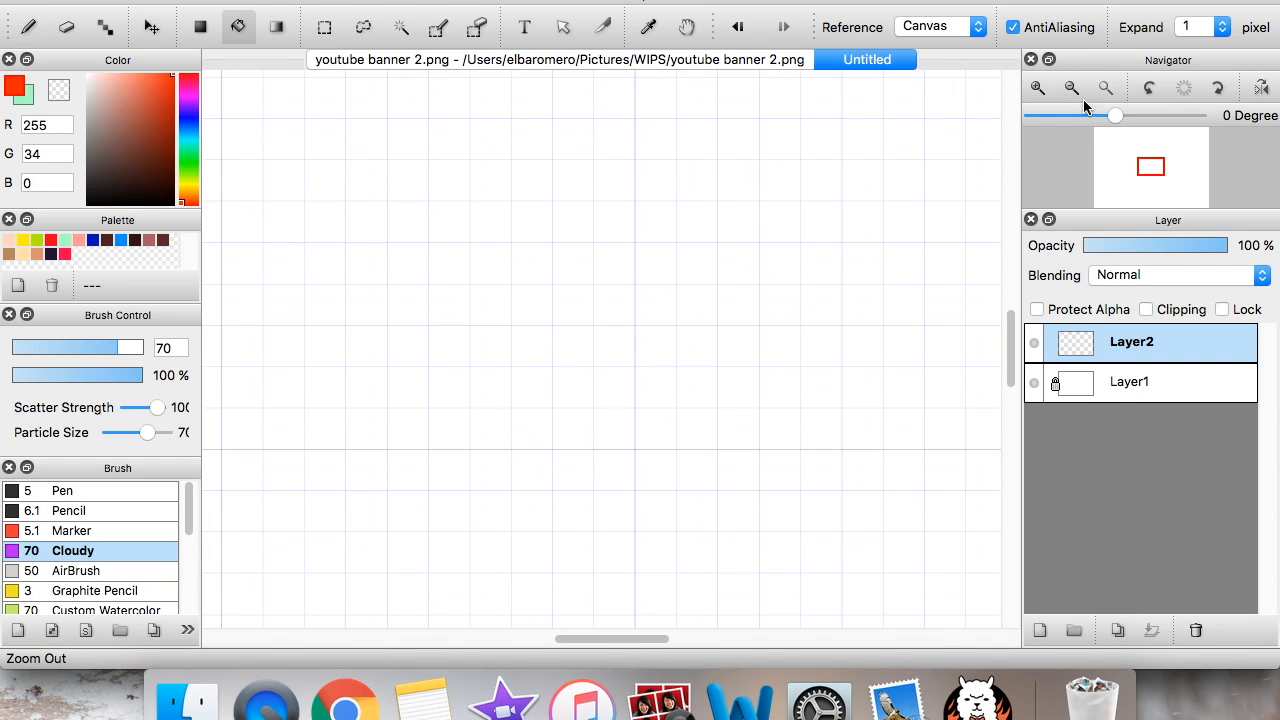
{"action": "left_click", "coordinate": [1037, 84]}
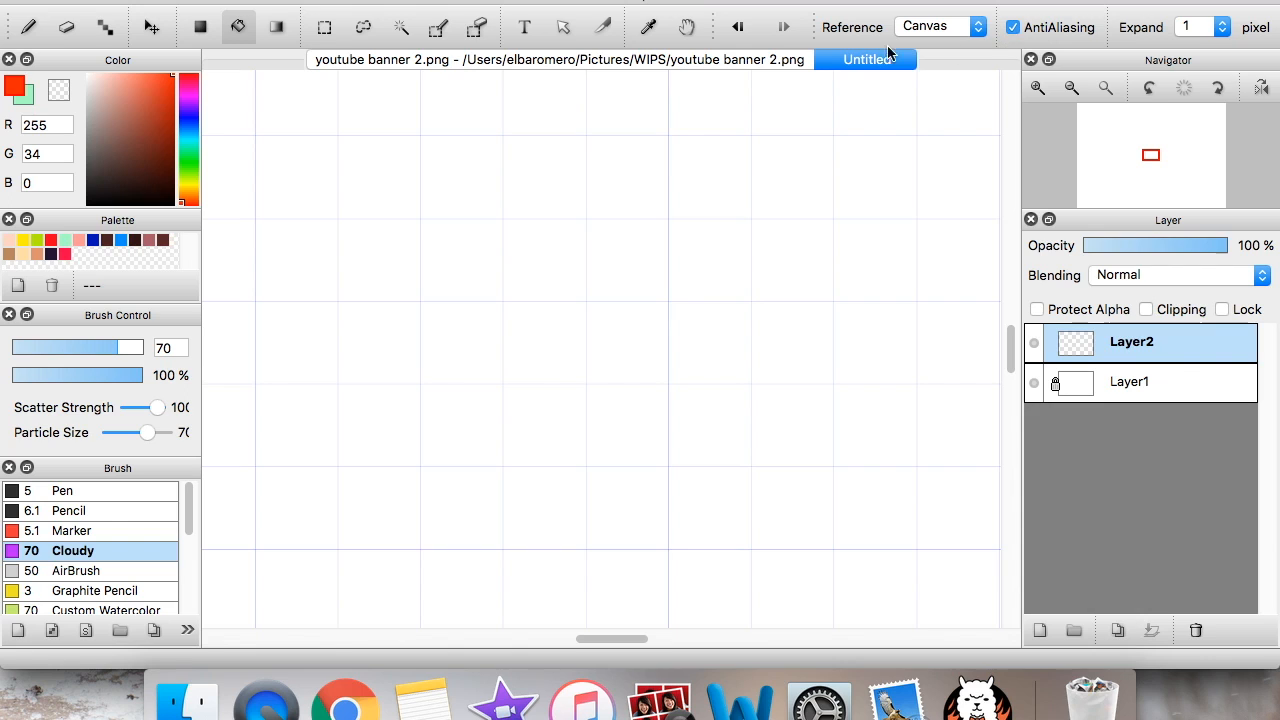
Turn on the crisscross snap for the Brush tool and paint a short stroke down the canvas with the Cloudy brush
{"action": "left_click", "coordinate": [28, 27]}
{"action": "left_click", "coordinate": [938, 27]}
{"action": "mouse_move", "coordinate": [640, 150]}
{"action": "left_mouse_down"}
{"action": "mouse_move", "coordinate": [600, 543]}
{"action": "mouse_move", "coordinate": [583, 313]}
{"action": "left_mouse_up"}
Change the brush to the 5 px Pen and undo the Cloudy stroke
{"action": "left_click", "coordinate": [120, 491]}
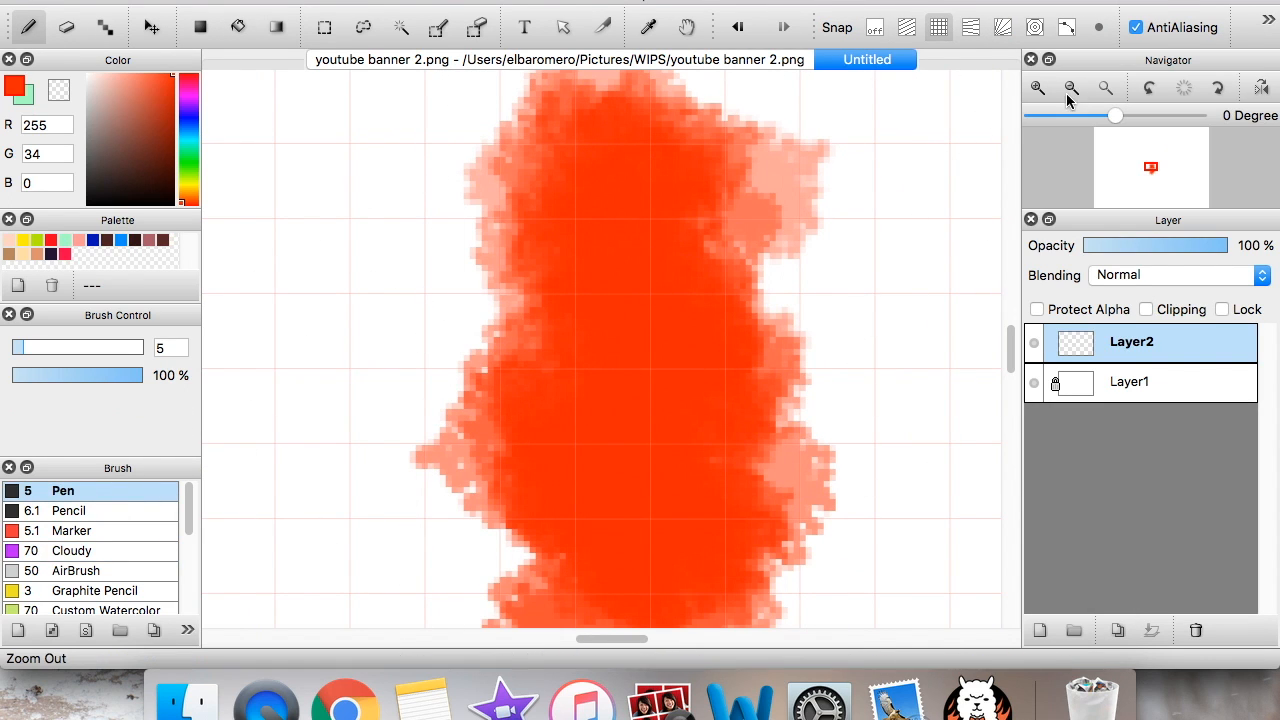
{"action": "left_click", "coordinate": [1071, 88]}
{"action": "left_click", "coordinate": [1071, 88]}
{"action": "key", "text": "super+z"}
Draw one vertical and two horizontal Pen lines with the crisscross snap, and undo all three
{"action": "left_click_drag", "start_coordinate": [600, 150], "coordinate": [600, 514]}
{"action": "mouse_move", "coordinate": [434, 293]}
{"action": "left_mouse_down"}
{"action": "mouse_move", "coordinate": [791, 266]}
{"action": "mouse_move", "coordinate": [834, 293]}
{"action": "left_mouse_up"}
{"action": "left_click_drag", "start_coordinate": [802, 152], "coordinate": [531, 323]}
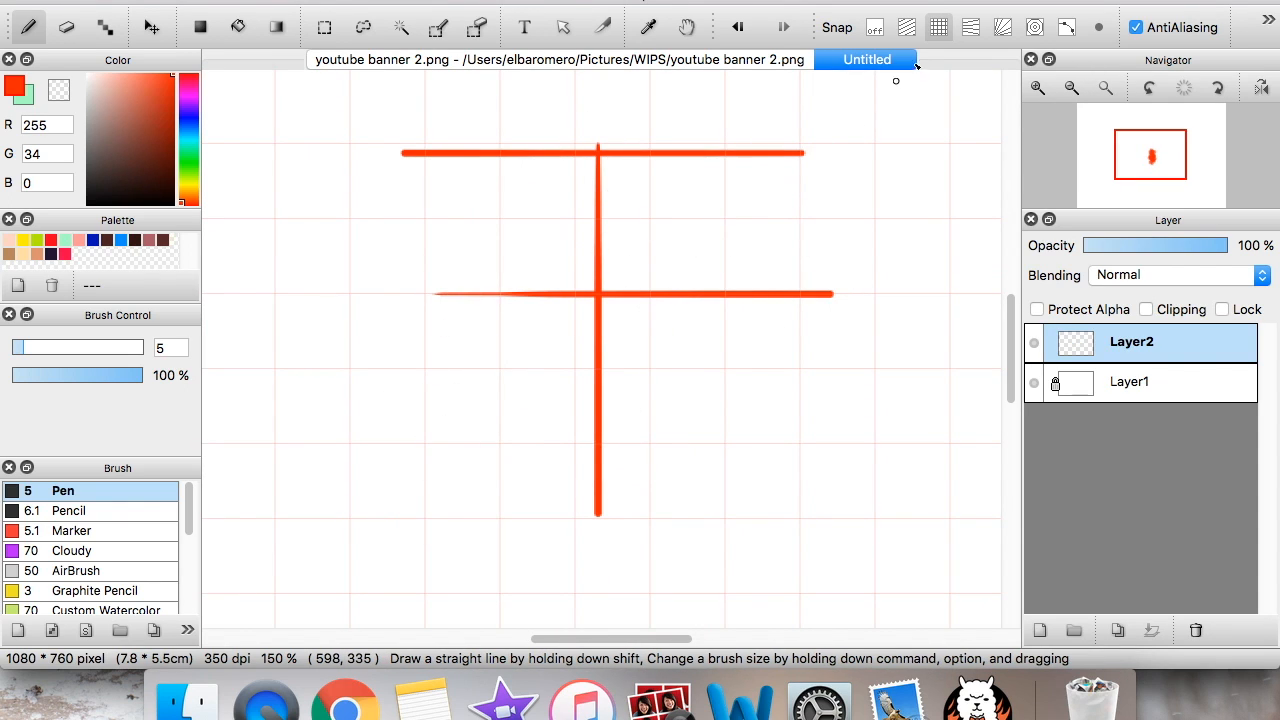
{"action": "key", "text": "super+z"}
{"action": "key", "text": "super+z"}
{"action": "key", "text": "super+z"}
Turn the brush snap off and zoom in on the gridded canvas
{"action": "left_click", "coordinate": [876, 29]}
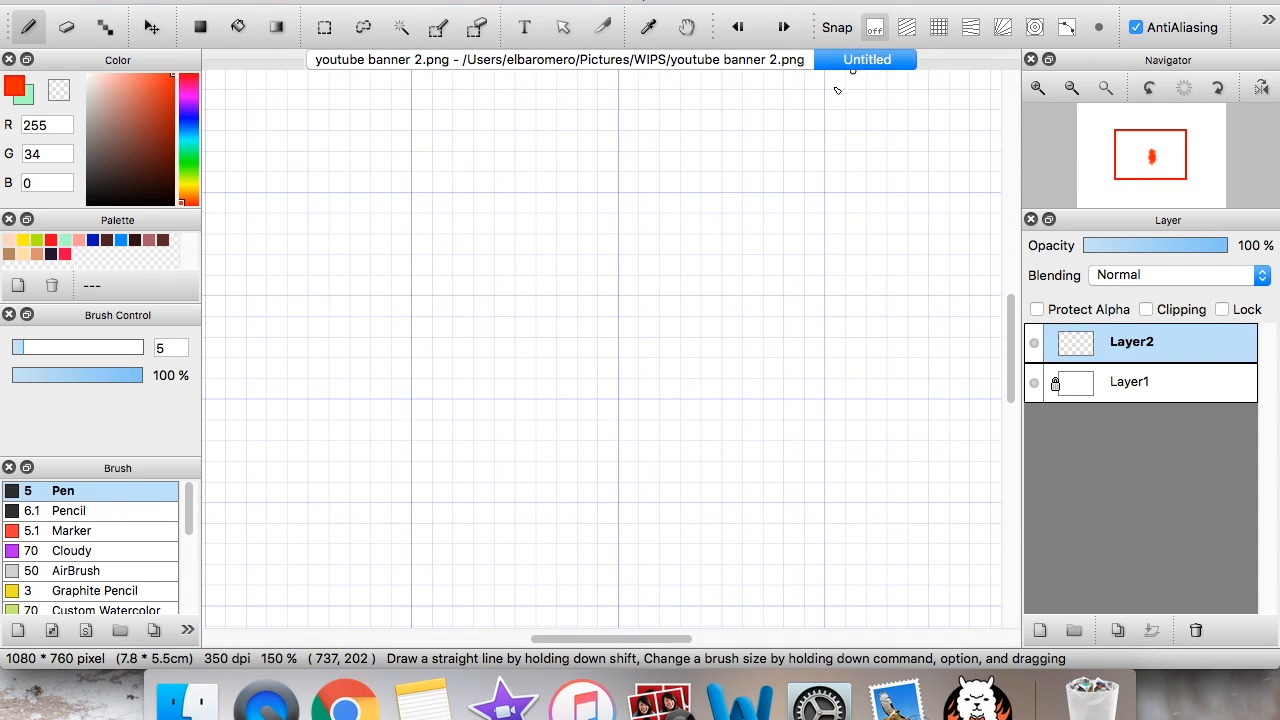
{"action": "left_click", "coordinate": [1032, 90]}
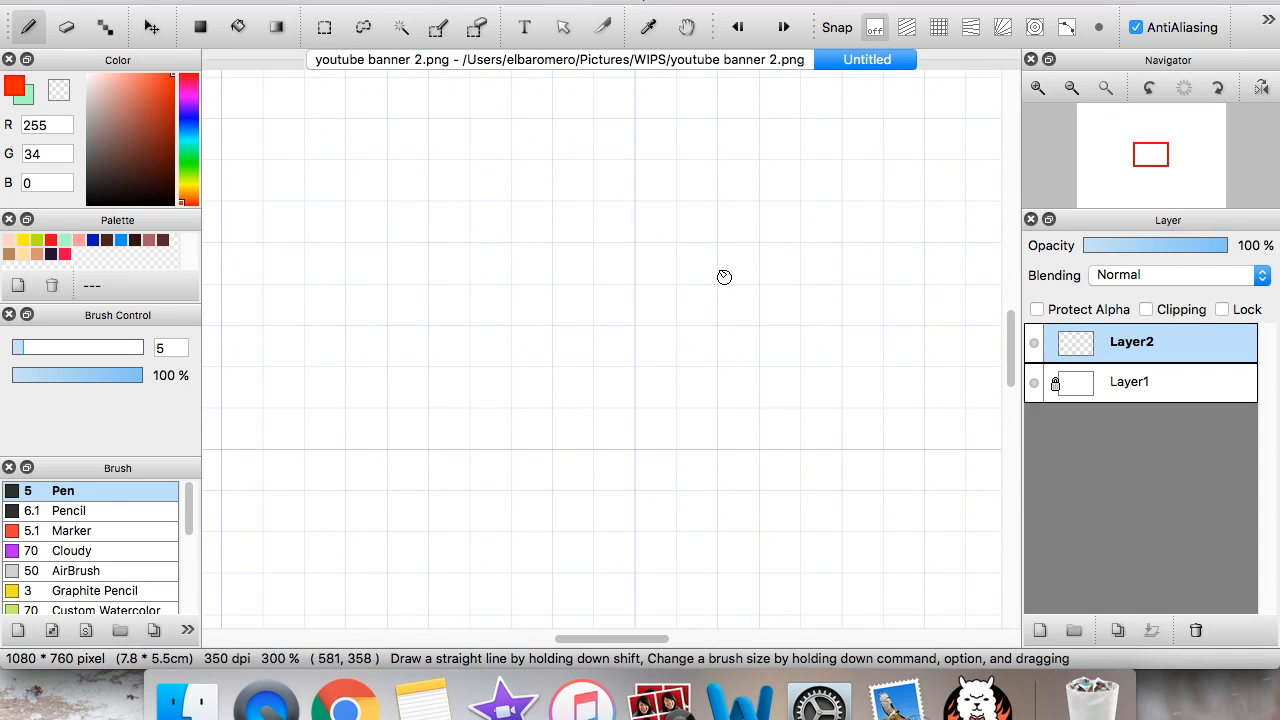
Draw short freehand Pen strokes on the gridded canvas, undoing the second one before drawing the third
{"action": "mouse_move", "coordinate": [714, 376]}
{"action": "left_mouse_down"}
{"action": "mouse_move", "coordinate": [735, 302]}
{"action": "mouse_move", "coordinate": [921, 343]}
{"action": "mouse_move", "coordinate": [890, 336]}
{"action": "mouse_move", "coordinate": [890, 270]}
{"action": "mouse_move", "coordinate": [908, 294]}
{"action": "mouse_move", "coordinate": [814, 455]}
{"action": "mouse_move", "coordinate": [785, 432]}
{"action": "mouse_move", "coordinate": [735, 445]}
{"action": "left_mouse_up"}
{"action": "mouse_move", "coordinate": [531, 366]}
{"action": "left_mouse_down"}
{"action": "mouse_move", "coordinate": [513, 282]}
{"action": "mouse_move", "coordinate": [371, 311]}
{"action": "left_mouse_up"}
{"action": "key", "text": "super+z"}
{"action": "mouse_move", "coordinate": [540, 360]}
{"action": "left_mouse_down"}
{"action": "mouse_move", "coordinate": [467, 250]}
{"action": "mouse_move", "coordinate": [346, 345]}
{"action": "mouse_move", "coordinate": [404, 441]}
{"action": "mouse_move", "coordinate": [363, 448]}
{"action": "mouse_move", "coordinate": [520, 452]}
{"action": "left_mouse_up"}
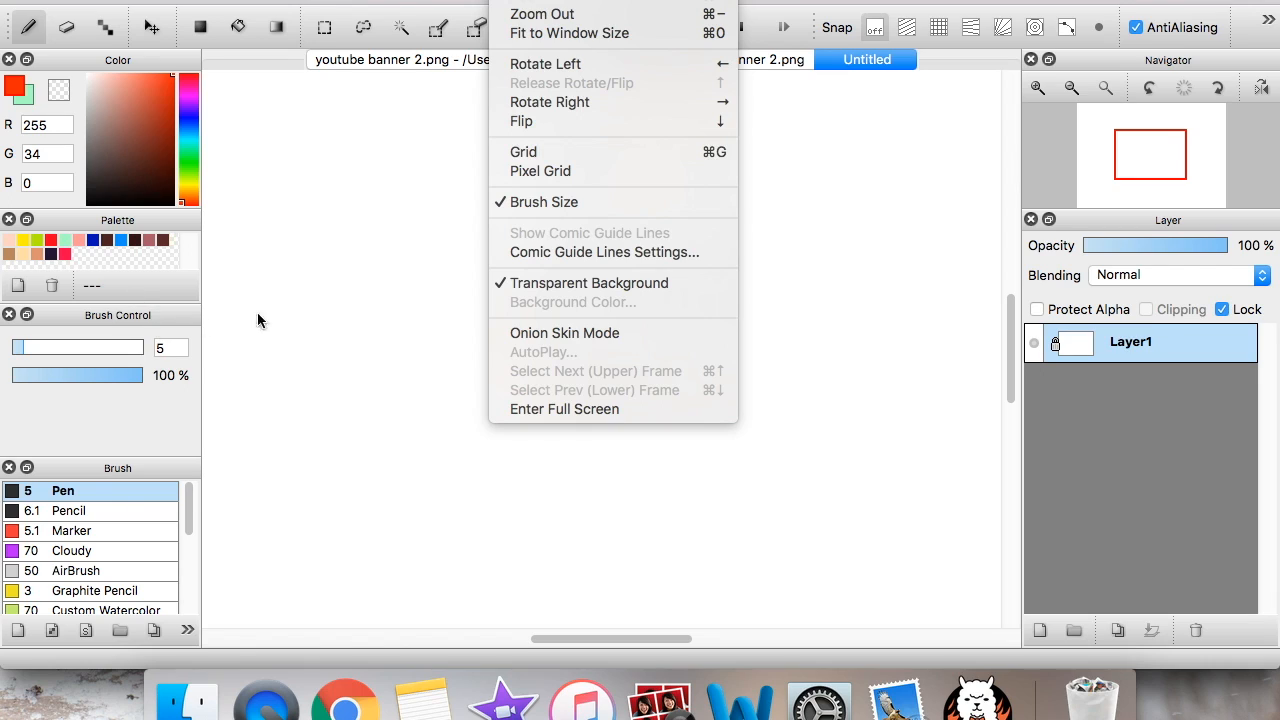
Switch the brush size outline off and on again, and set the Pen size to 110 px
{"action": "left_click", "coordinate": [554, 210]}
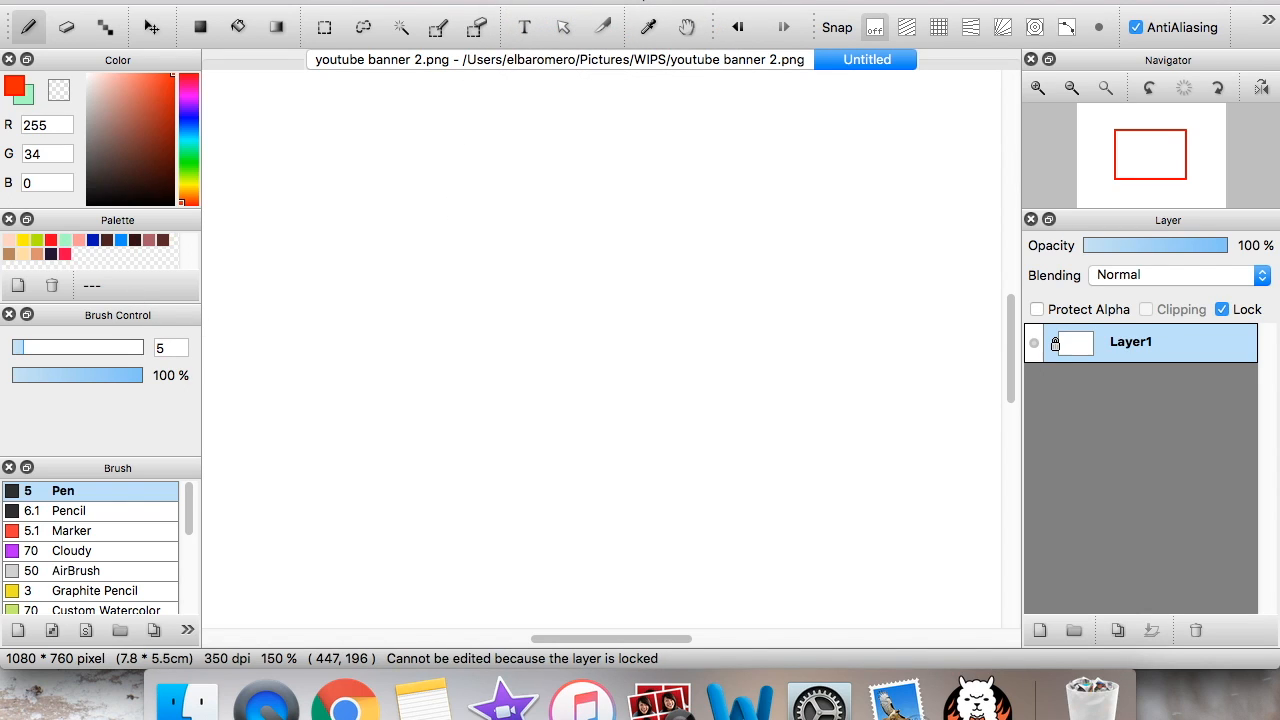
{"action": "left_click", "coordinate": [514, 1]}
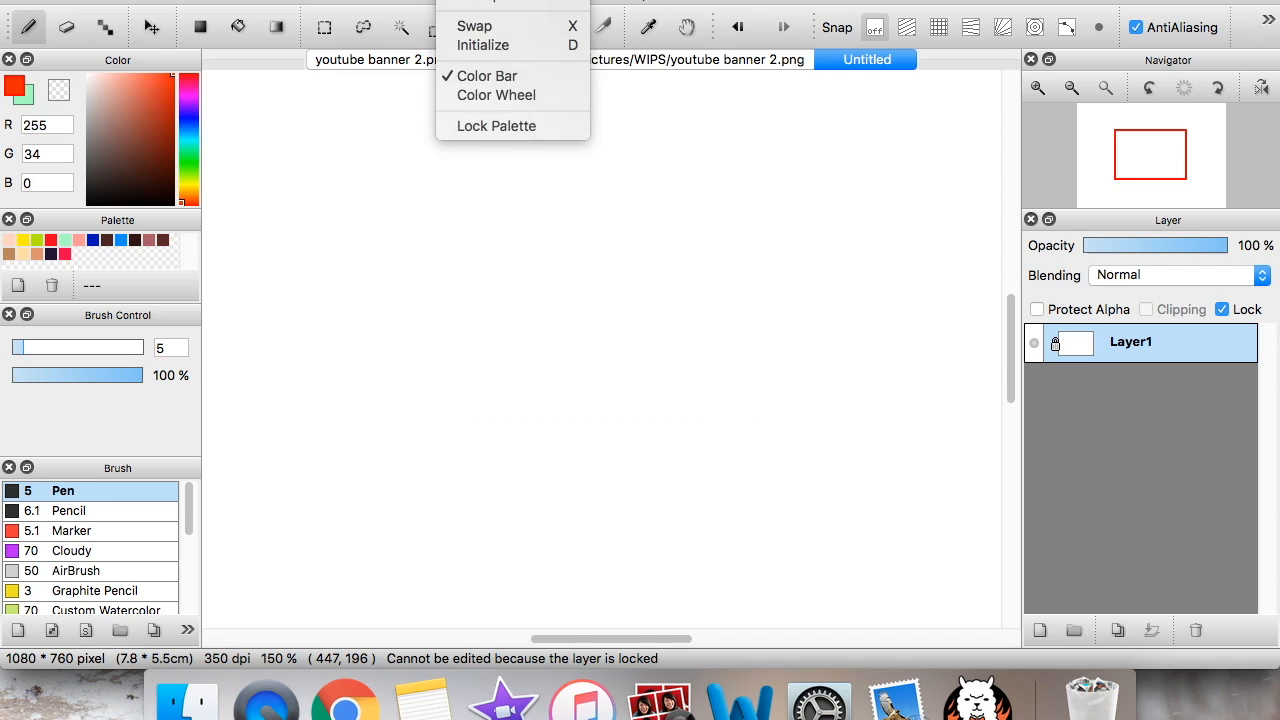
{"action": "left_click", "coordinate": [541, 203]}
{"action": "left_click_drag", "start_coordinate": [16, 347], "coordinate": [132, 346]}
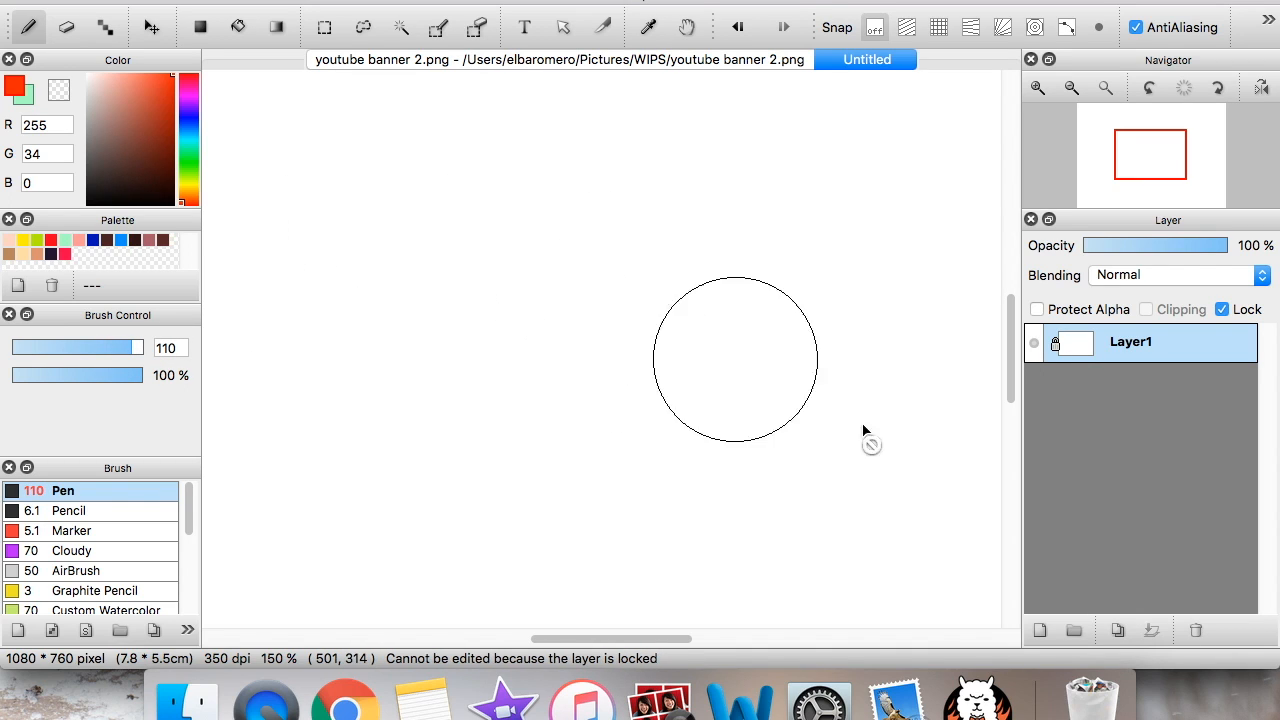
Add a new layer above Layer1, paint two wide Pen strokes on it and undo both
{"action": "left_click", "coordinate": [1040, 631]}
{"action": "mouse_move", "coordinate": [357, 257]}
{"action": "left_mouse_down"}
{"action": "mouse_move", "coordinate": [388, 240]}
{"action": "mouse_move", "coordinate": [630, 233]}
{"action": "mouse_move", "coordinate": [509, 436]}
{"action": "mouse_move", "coordinate": [400, 413]}
{"action": "mouse_move", "coordinate": [409, 284]}
{"action": "mouse_move", "coordinate": [304, 241]}
{"action": "mouse_move", "coordinate": [379, 195]}
{"action": "mouse_move", "coordinate": [680, 189]}
{"action": "left_mouse_up"}
{"action": "key", "text": "super+z"}
{"action": "key", "text": "super+z"}
{"action": "mouse_move", "coordinate": [290, 208]}
{"action": "left_mouse_down"}
{"action": "mouse_move", "coordinate": [746, 220]}
{"action": "mouse_move", "coordinate": [790, 232]}
{"action": "left_mouse_up"}
{"action": "key", "text": "super+z"}
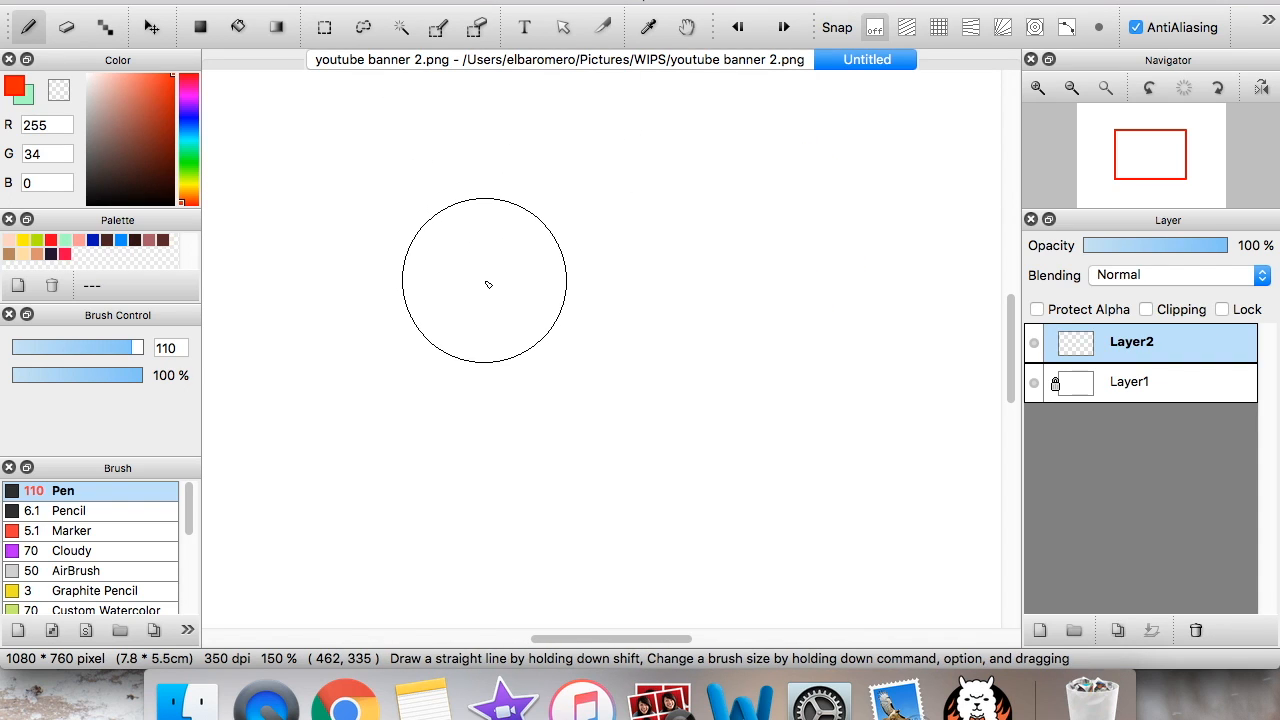
Hide the brush size outline, paint several 110 px Pen strokes across the canvas and erase them all
{"action": "left_click", "coordinate": [505, 0]}
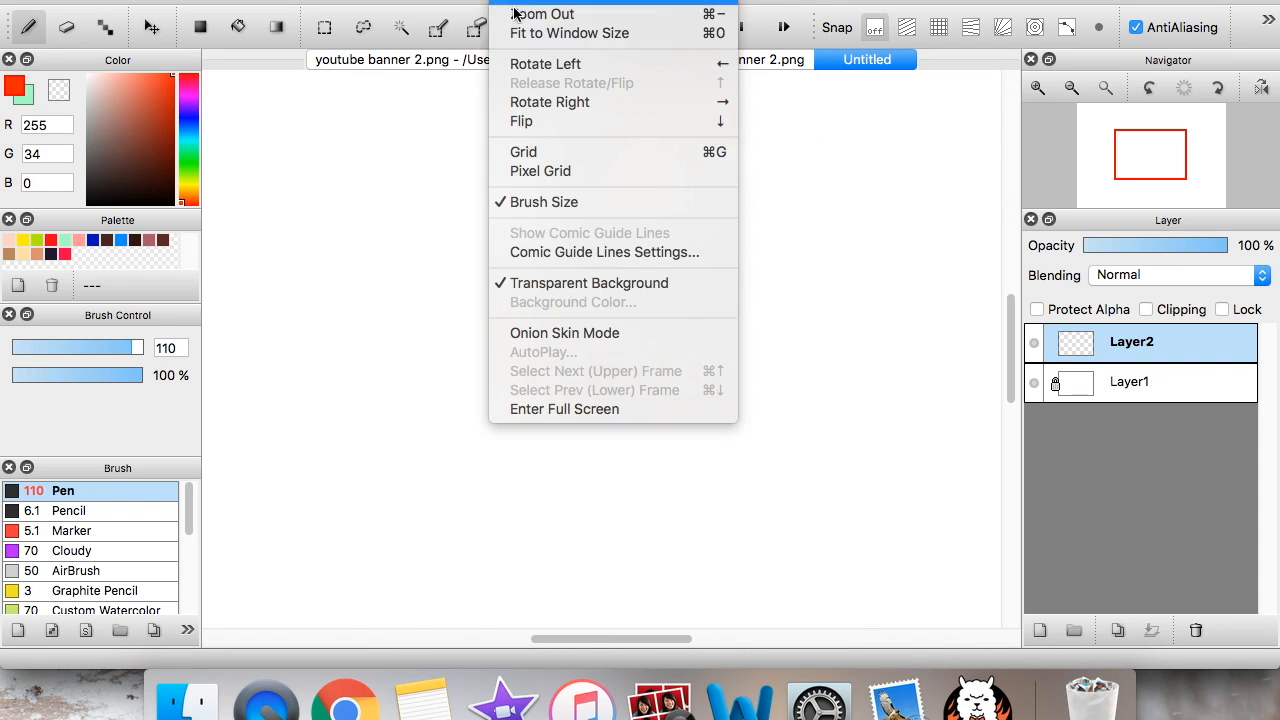
{"action": "left_click", "coordinate": [530, 202]}
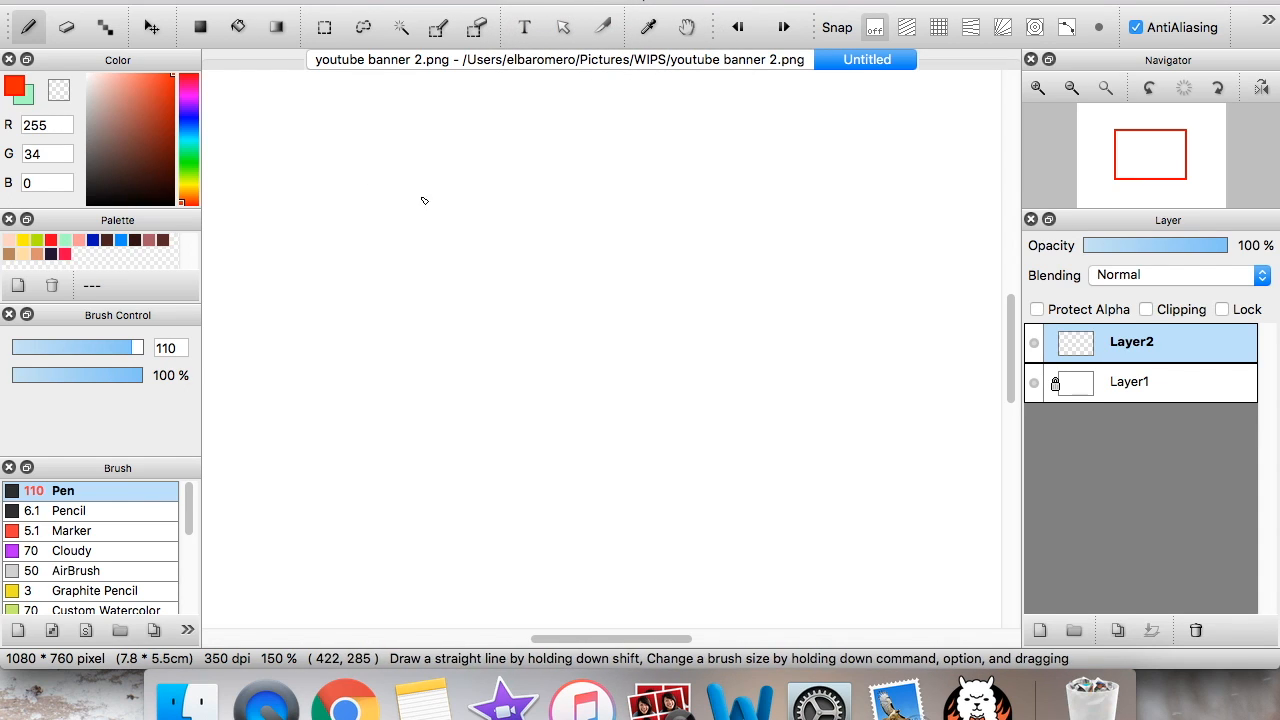
{"action": "left_click_drag", "start_coordinate": [313, 218], "coordinate": [345, 194]}
{"action": "mouse_move", "coordinate": [437, 168]}
{"action": "left_mouse_down"}
{"action": "mouse_move", "coordinate": [478, 299]}
{"action": "mouse_move", "coordinate": [456, 435]}
{"action": "mouse_move", "coordinate": [885, 369]}
{"action": "mouse_move", "coordinate": [828, 358]}
{"action": "left_mouse_up"}
{"action": "key", "text": "super+z"}
{"action": "mouse_move", "coordinate": [332, 331]}
{"action": "left_mouse_down"}
{"action": "mouse_move", "coordinate": [594, 151]}
{"action": "mouse_move", "coordinate": [415, 392]}
{"action": "left_mouse_up"}
{"action": "mouse_move", "coordinate": [391, 491]}
{"action": "left_mouse_down"}
{"action": "mouse_move", "coordinate": [602, 349]}
{"action": "mouse_move", "coordinate": [757, 206]}
{"action": "left_mouse_up"}
{"action": "key", "text": "Delete"}
Reduce the Pen size to about 15 px, paint a test stroke and clear it
{"action": "left_click_drag", "start_coordinate": [59, 348], "coordinate": [52, 348]}
{"action": "mouse_move", "coordinate": [437, 183]}
{"action": "left_mouse_down"}
{"action": "mouse_move", "coordinate": [517, 217]}
{"action": "mouse_move", "coordinate": [659, 183]}
{"action": "mouse_move", "coordinate": [678, 349]}
{"action": "left_mouse_up"}
{"action": "key", "text": "Delete"}
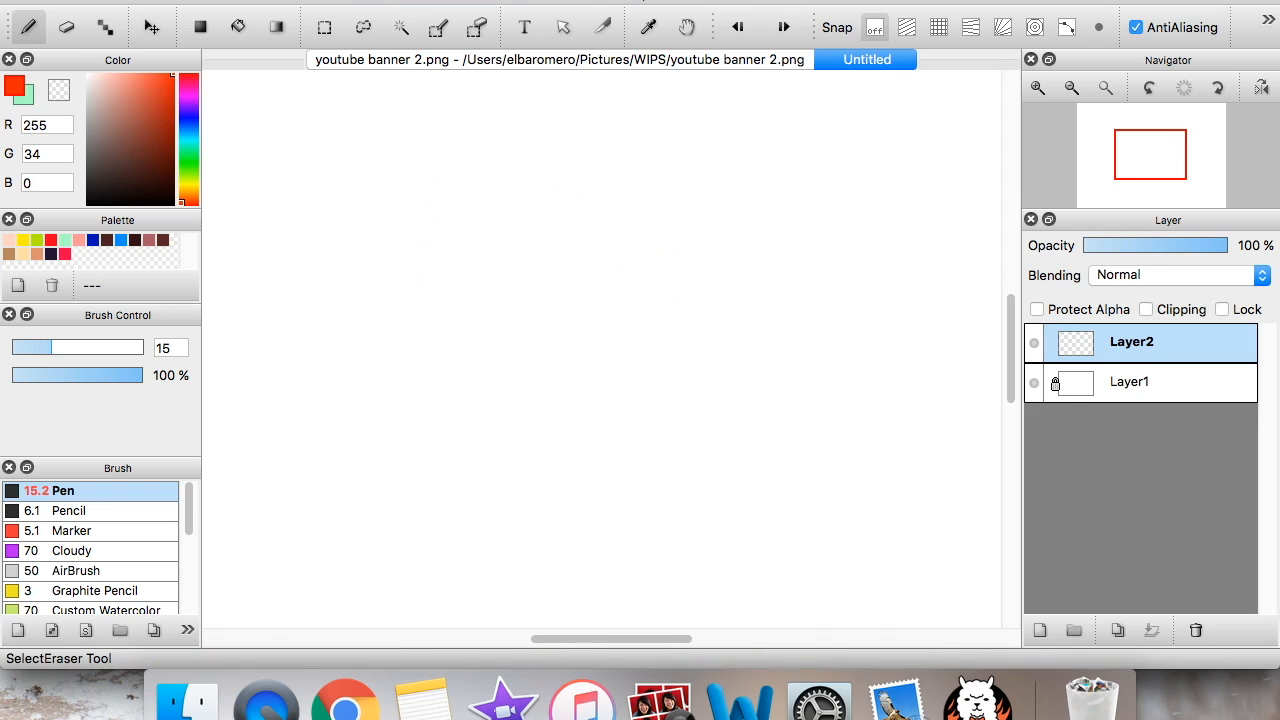
Show the brush size outline again, paint a short 15 px Pen stroke and clear it
{"action": "left_click", "coordinate": [460, 1]}
{"action": "mouse_move", "coordinate": [512, 1]}
{"action": "left_click", "coordinate": [540, 202]}
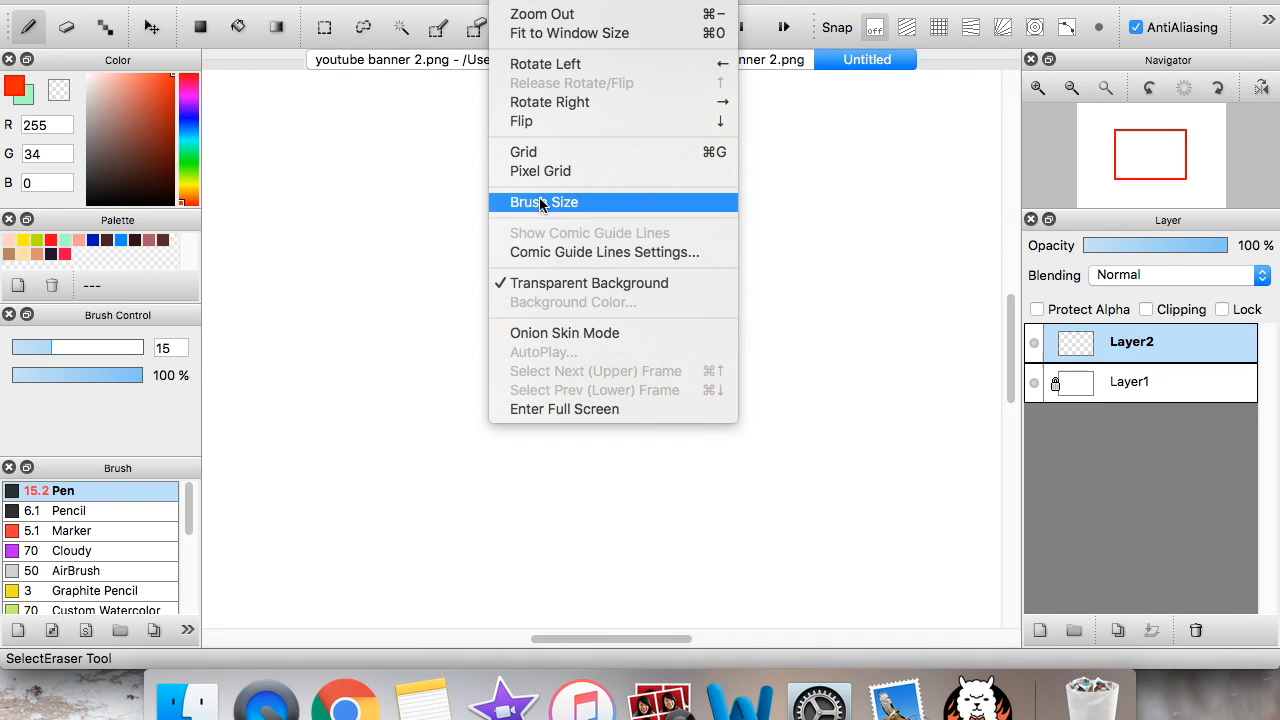
{"action": "left_click_drag", "start_coordinate": [398, 191], "coordinate": [543, 166]}
{"action": "key", "text": "Delete"}
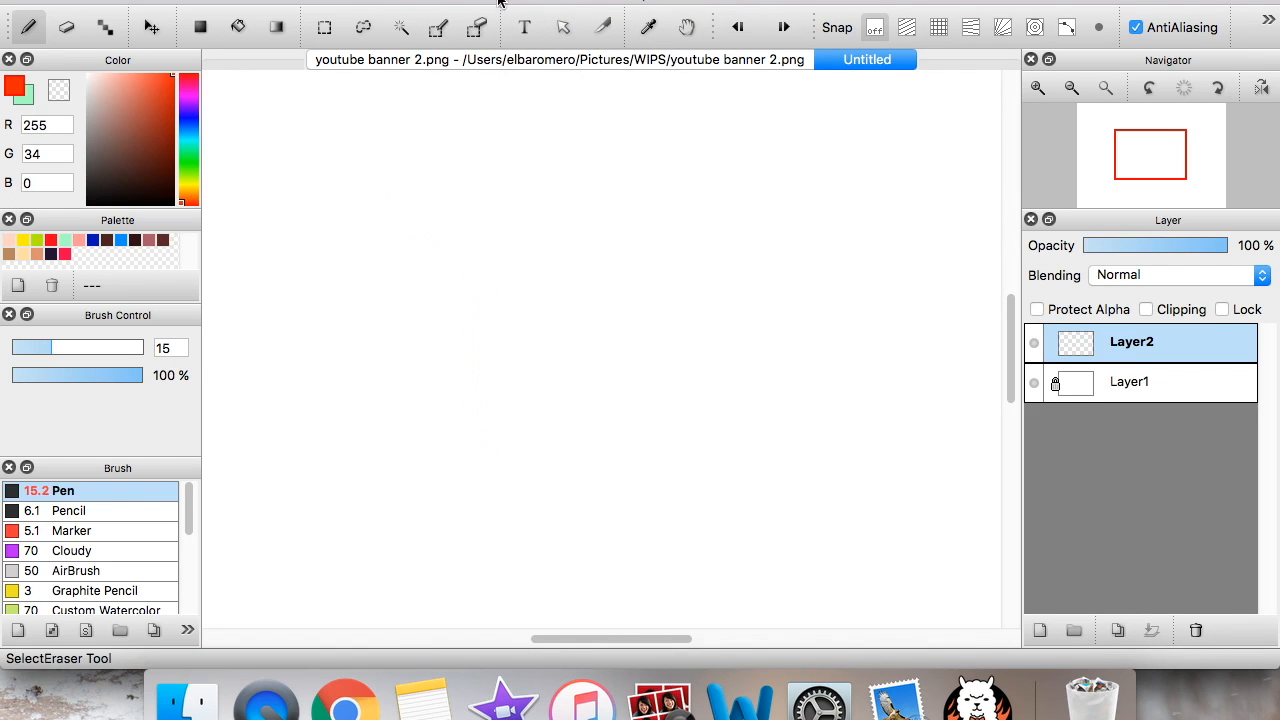
Add comic guide lines with a 7.2 × 4.9 cm finish line, 5.2 × 2.9 cm safe line and 3.0 mm bleed, and undo them
{"action": "left_click", "coordinate": [505, 3]}
{"action": "left_click", "coordinate": [568, 255]}
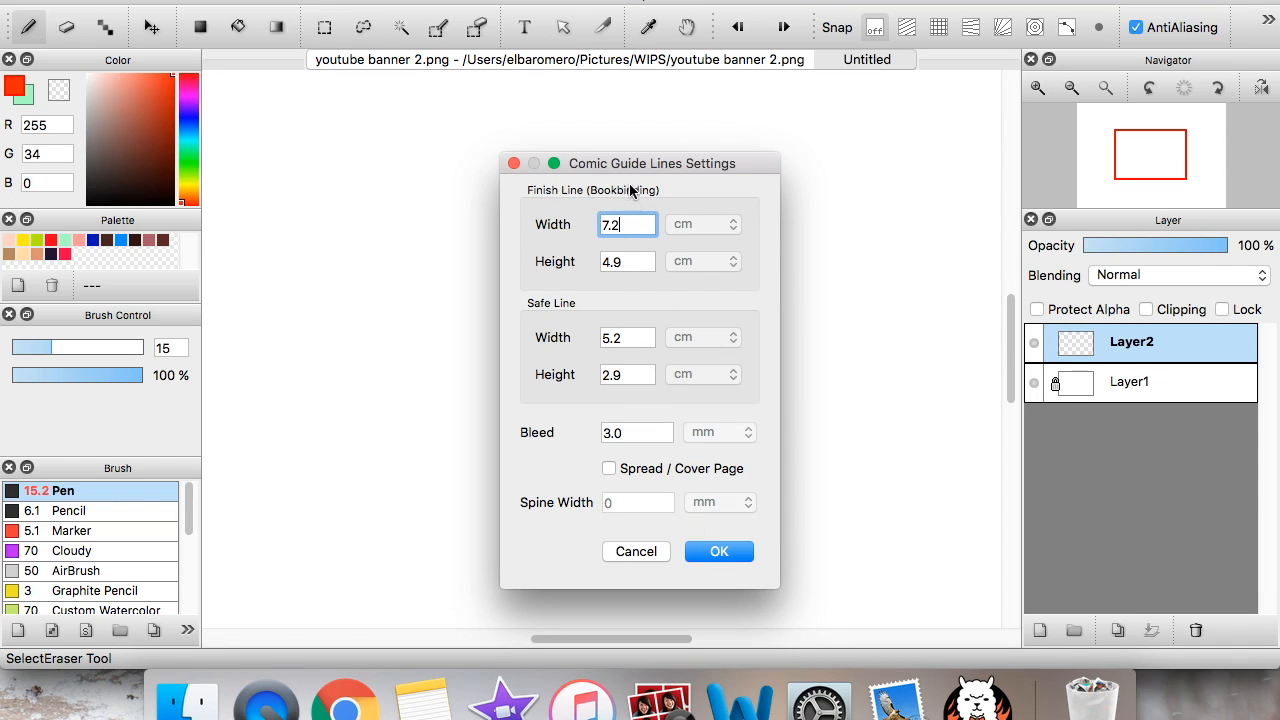
{"action": "left_click", "coordinate": [705, 553]}
{"action": "left_click", "coordinate": [1071, 87]}
{"action": "left_click", "coordinate": [1071, 87]}
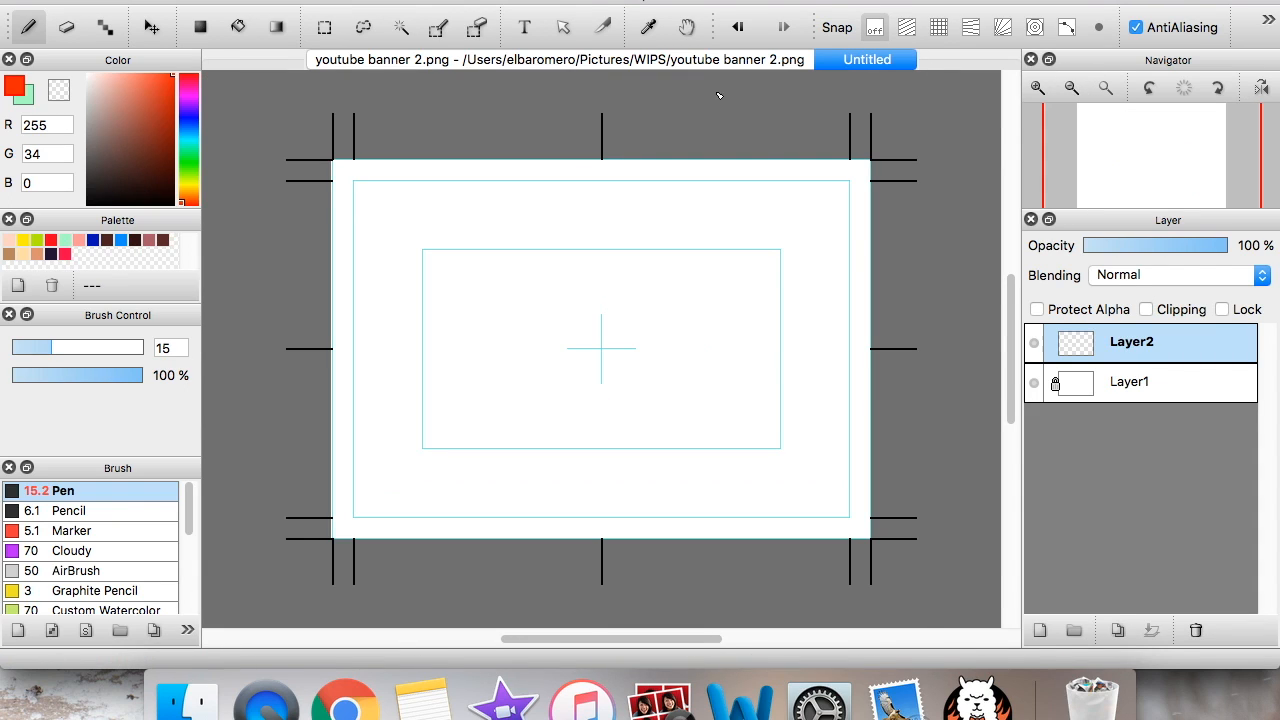
{"action": "left_click", "coordinate": [1037, 88]}
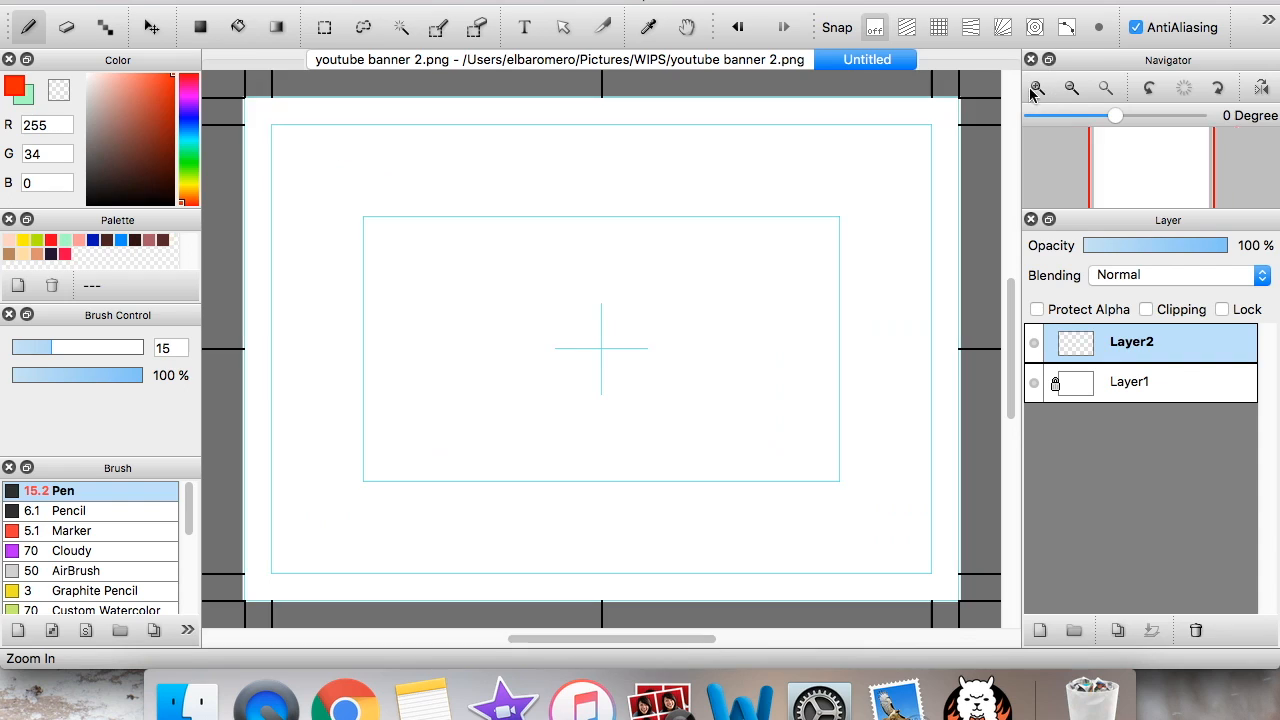
{"action": "key", "text": "super+z"}
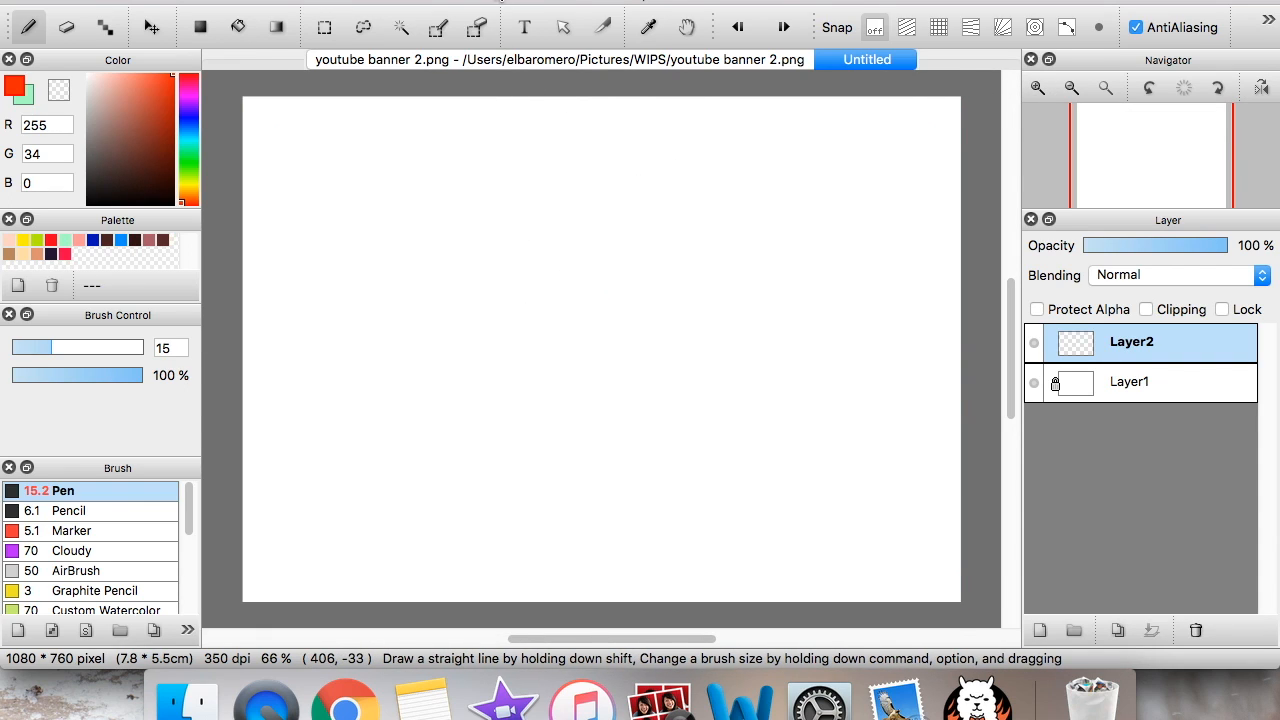
Delete Layer1 and draw a red heart outline with the 15 px Pen on Layer2
{"action": "left_click", "coordinate": [495, 4]}
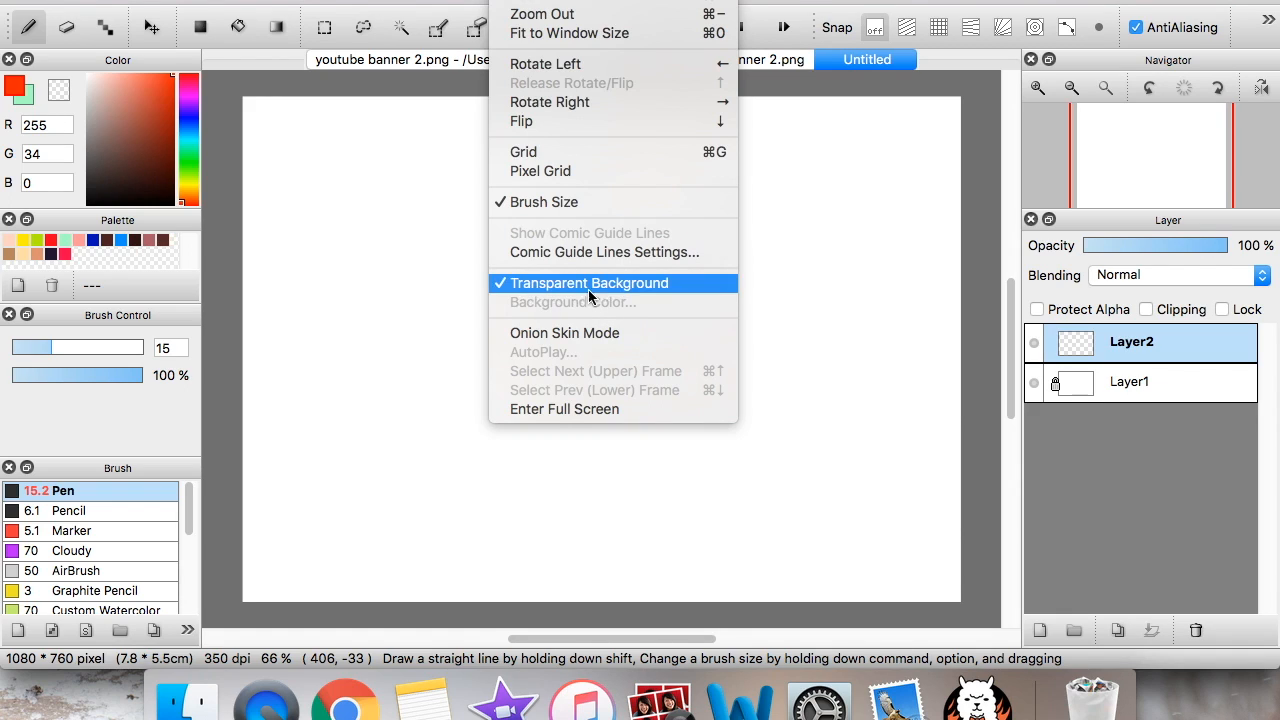
{"action": "left_click", "coordinate": [1180, 404]}
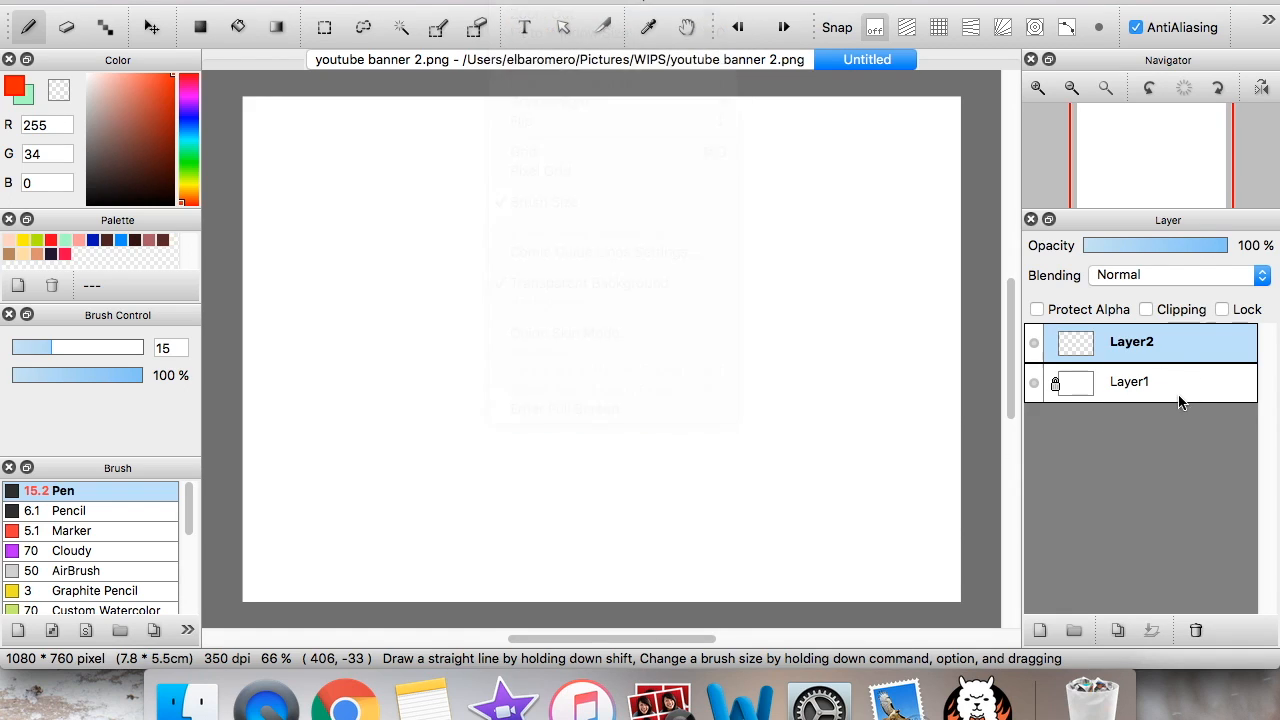
{"action": "left_click", "coordinate": [1128, 390]}
{"action": "left_click", "coordinate": [1197, 628]}
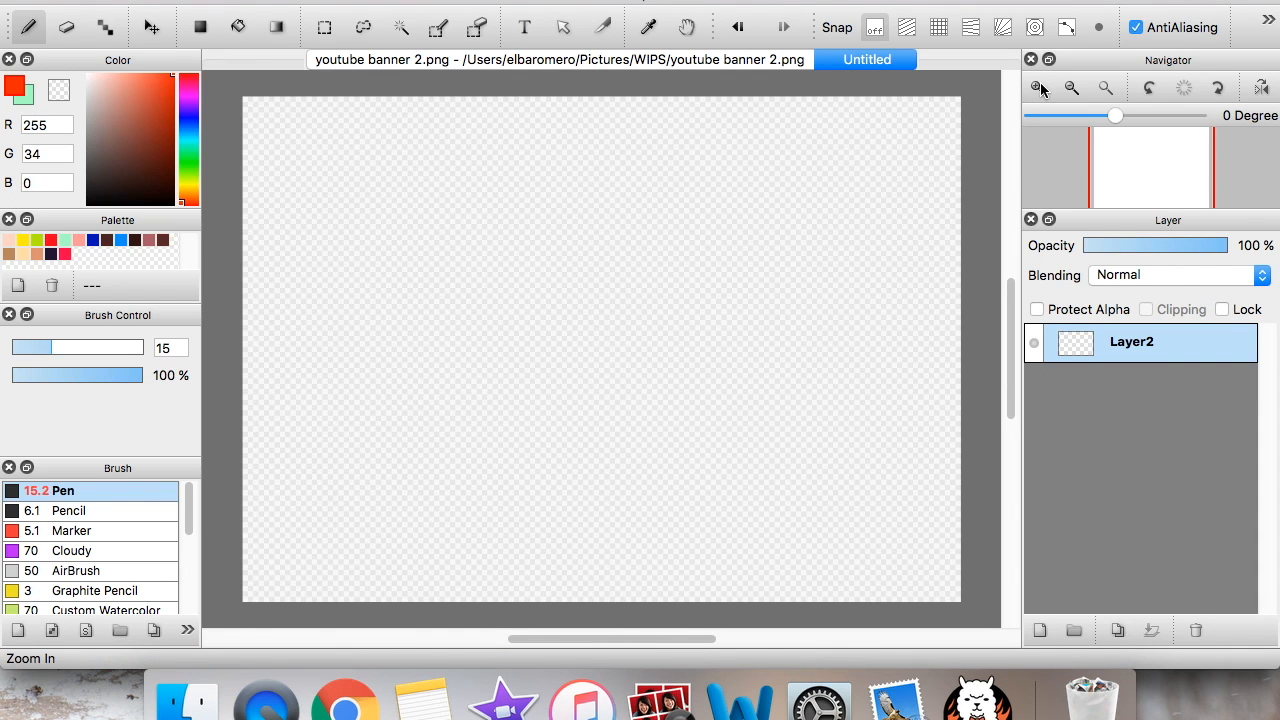
{"action": "left_click", "coordinate": [1040, 86]}
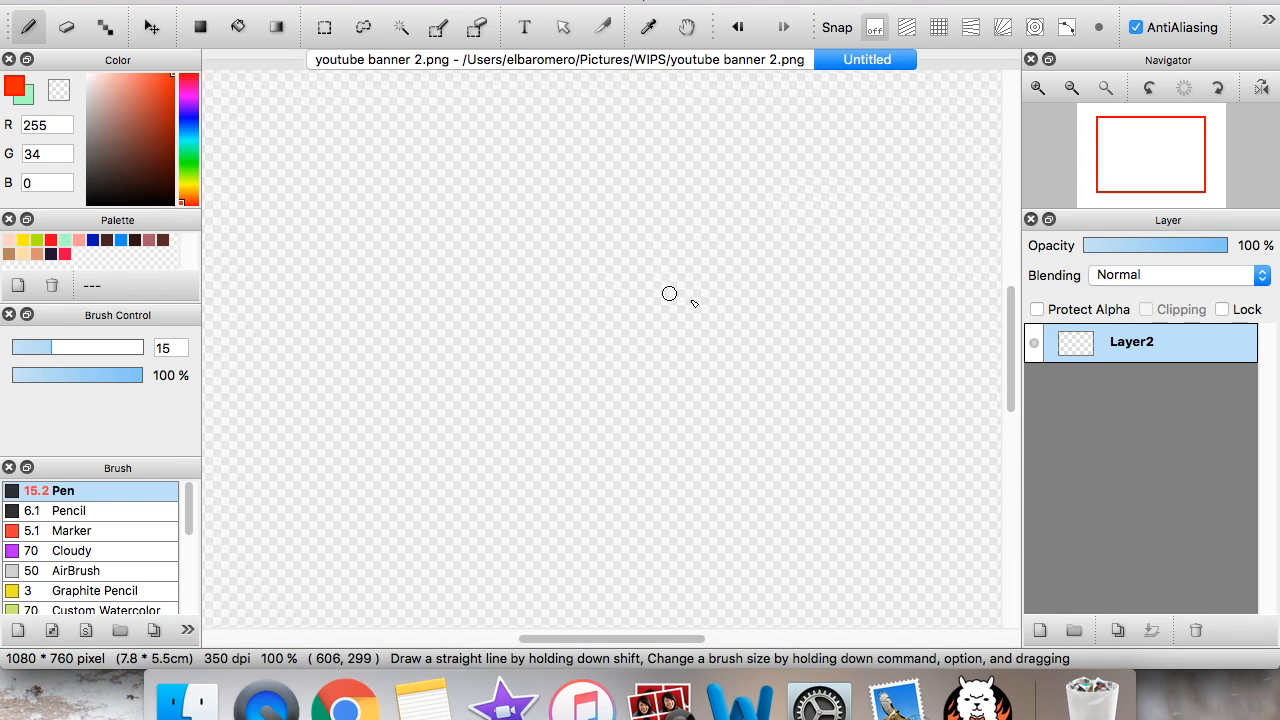
{"action": "mouse_move", "coordinate": [608, 268]}
{"action": "left_mouse_down"}
{"action": "mouse_move", "coordinate": [534, 282]}
{"action": "mouse_move", "coordinate": [598, 343]}
{"action": "mouse_move", "coordinate": [650, 205]}
{"action": "mouse_move", "coordinate": [600, 349]}
{"action": "left_mouse_up"}
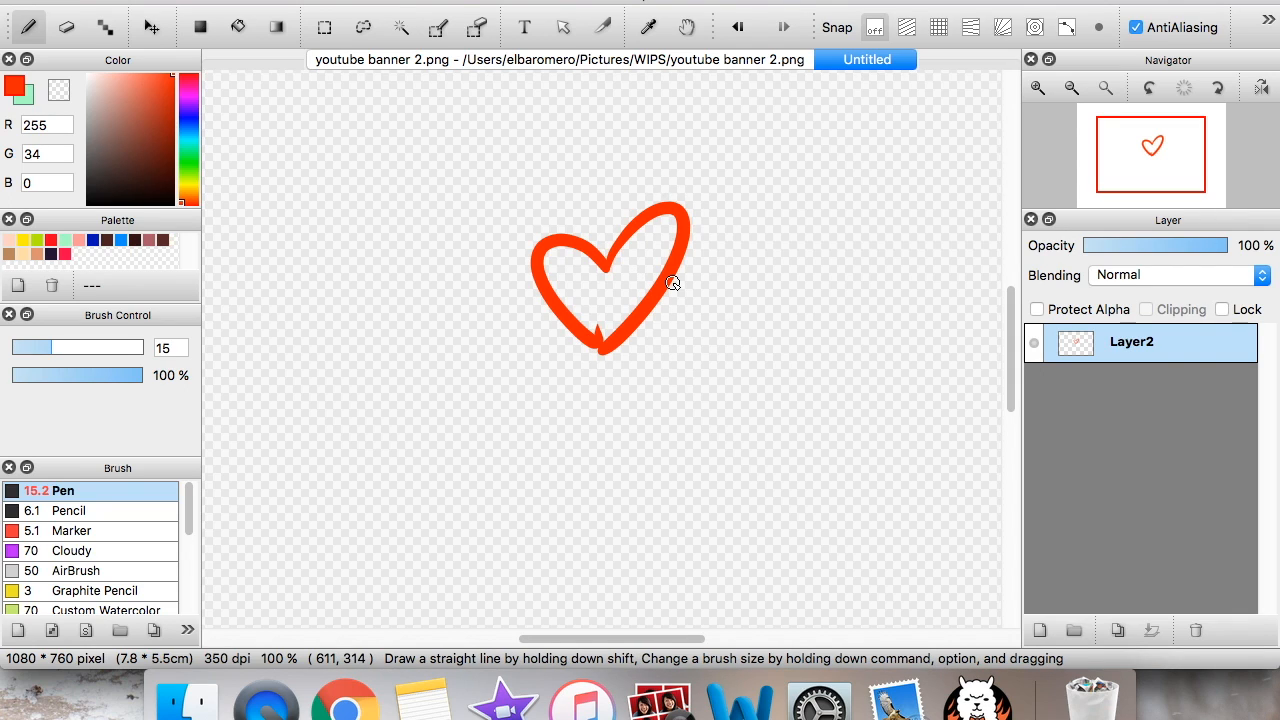
Examine the file formats available for saving the heart image, and cancel the save
{"action": "key", "text": "super+s"}
{"action": "left_click", "coordinate": [716, 258]}
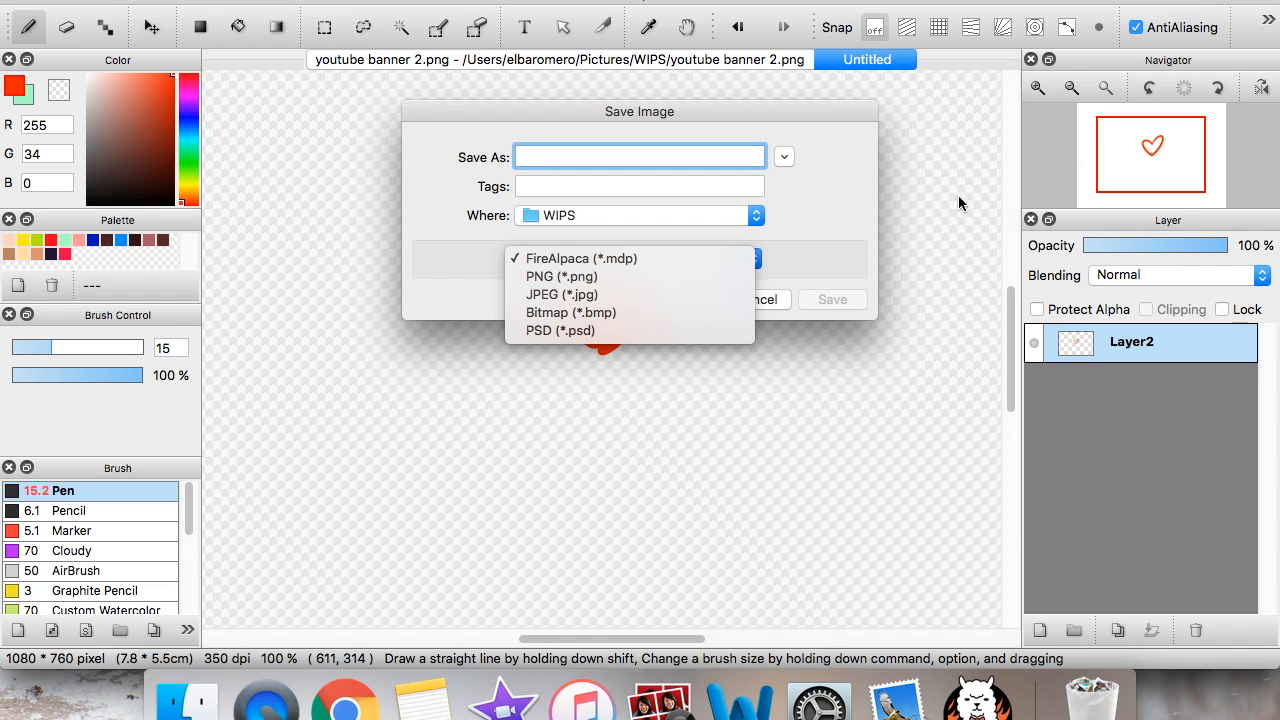
{"action": "left_click", "coordinate": [853, 222]}
{"action": "left_click", "coordinate": [756, 299]}
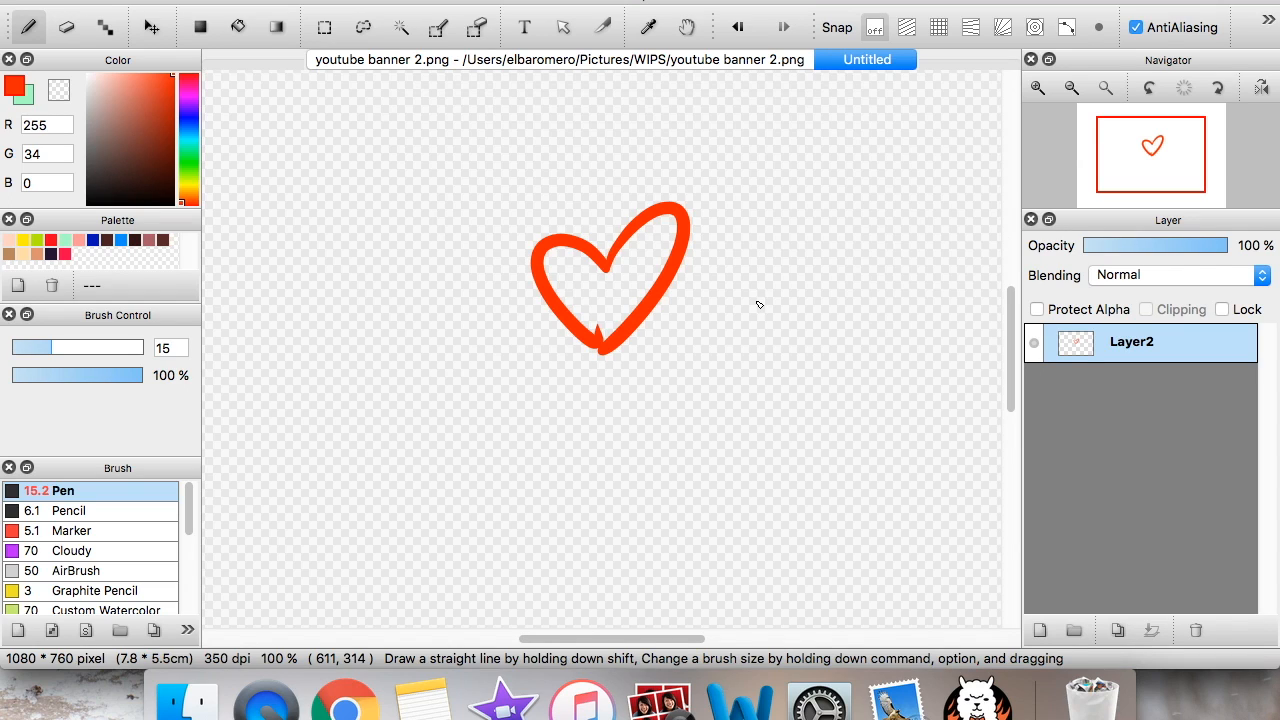
Switch the transparent background display off and on again, and enter full screen
{"action": "left_click", "coordinate": [586, 284]}
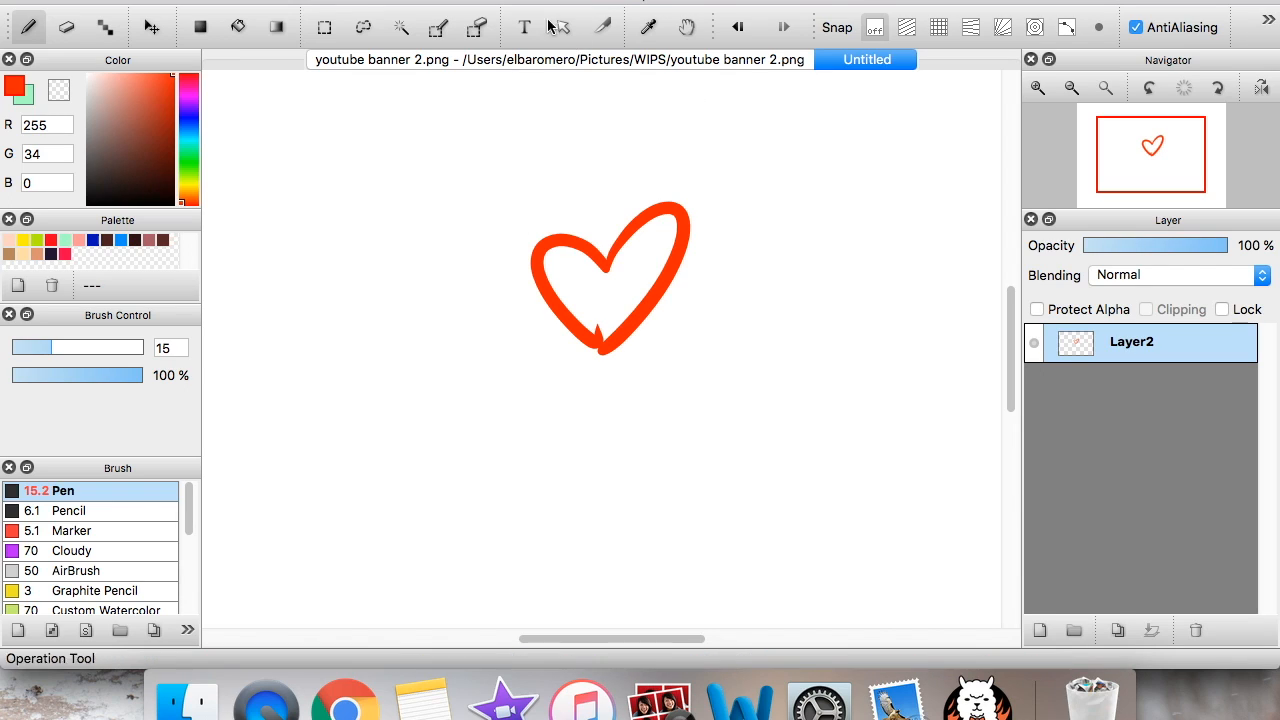
{"action": "left_click", "coordinate": [525, 0]}
{"action": "left_click", "coordinate": [560, 283]}
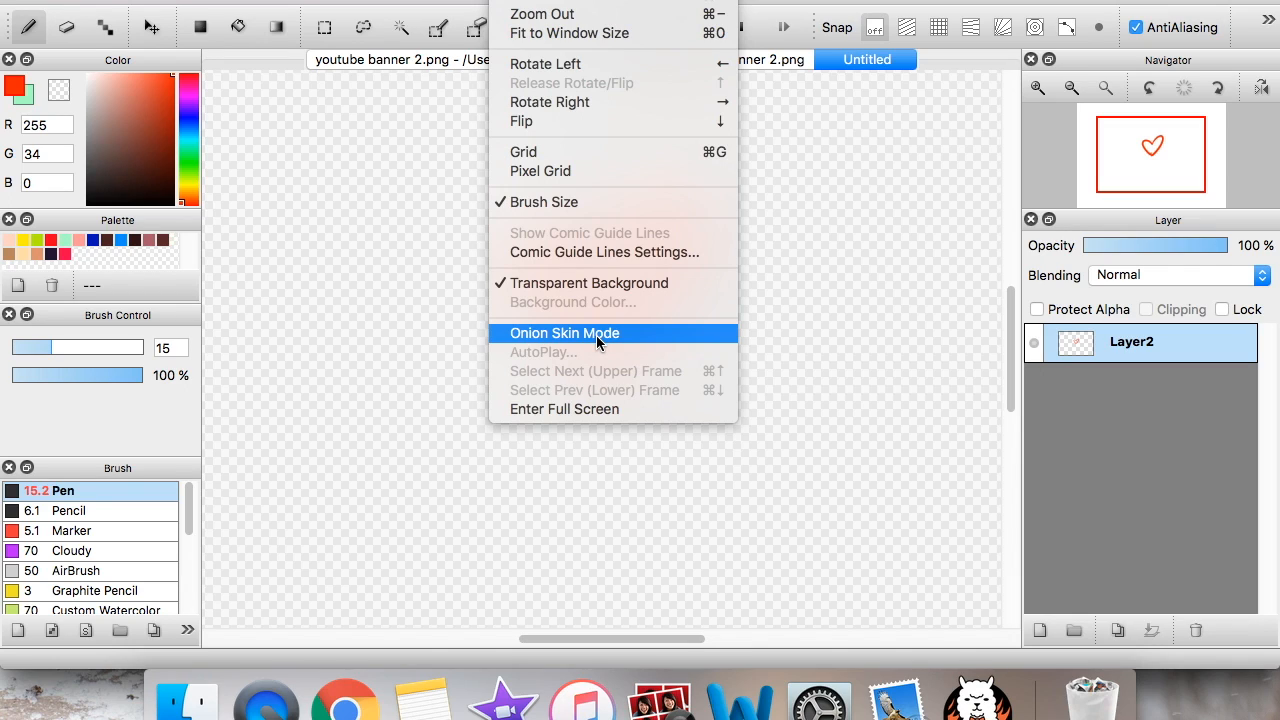
{"action": "left_click", "coordinate": [559, 410]}
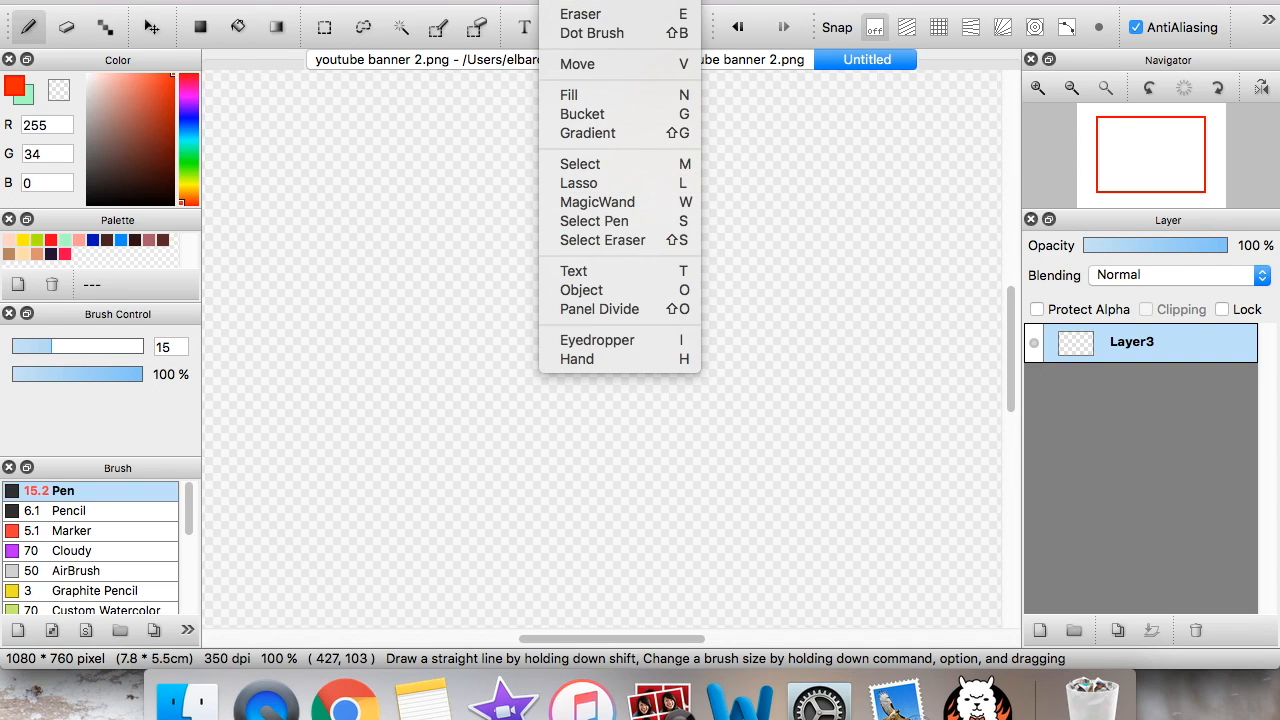
Show the Brush Preview window and preview the AirBrush, Pencil, Graphite Pencil and Dry Brush
{"action": "mouse_move", "coordinate": [612, 2]}
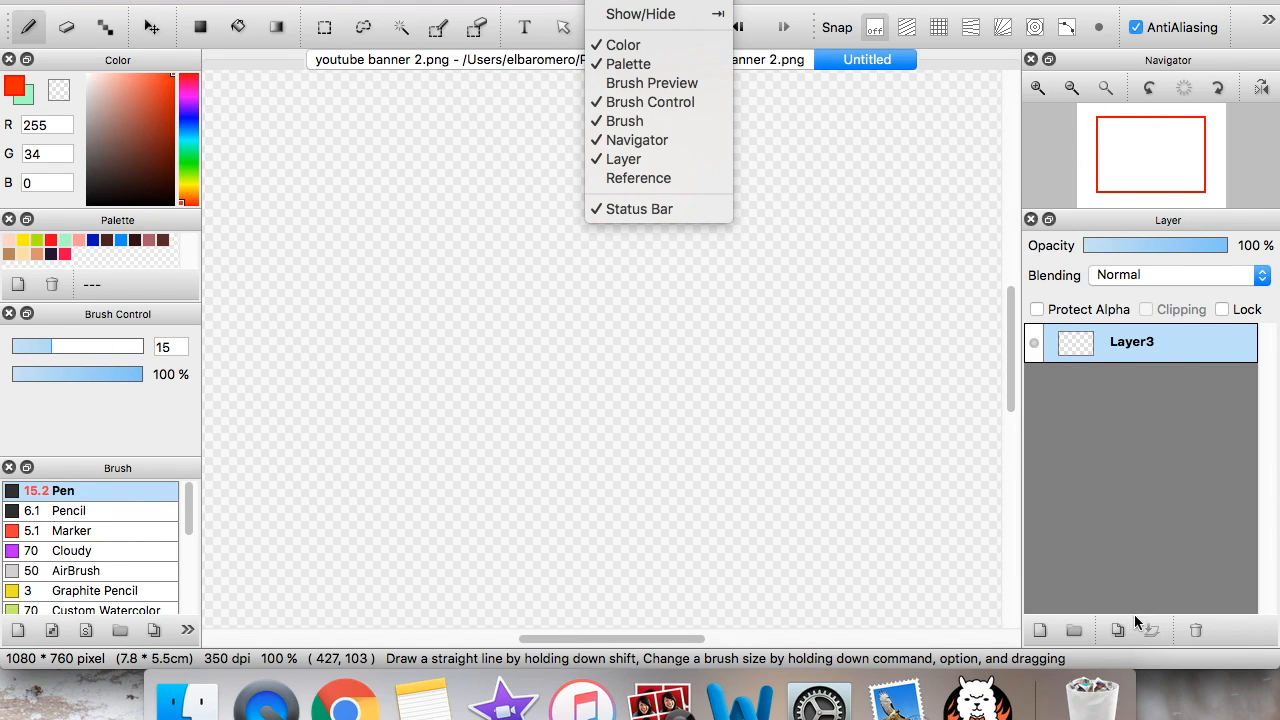
{"action": "left_click", "coordinate": [671, 86]}
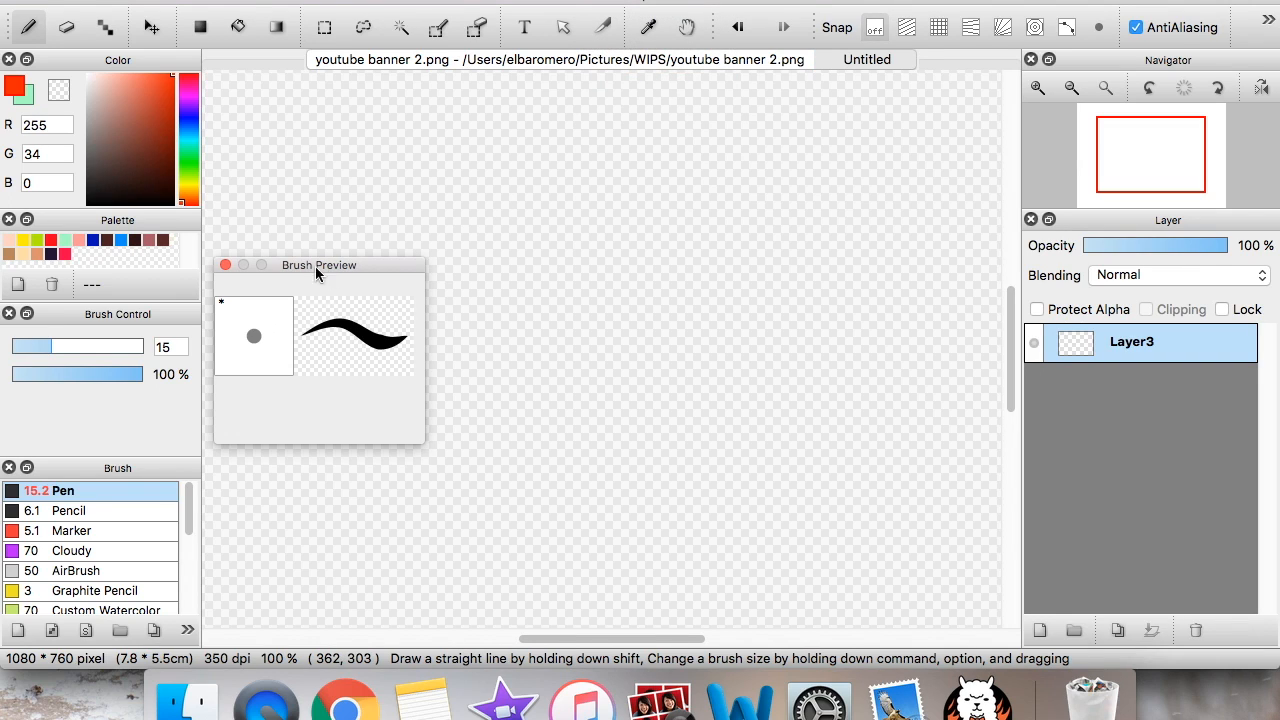
{"action": "left_click", "coordinate": [126, 572]}
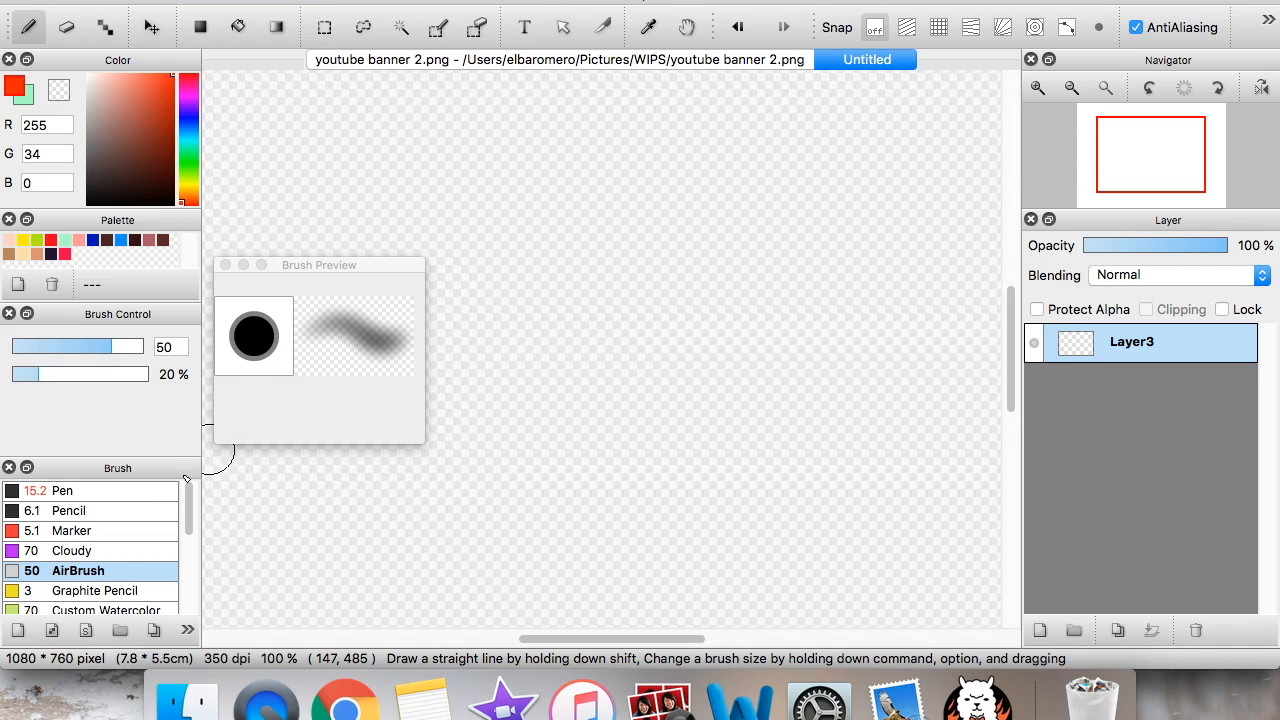
{"action": "left_click", "coordinate": [152, 512]}
{"action": "left_click", "coordinate": [161, 590]}
{"action": "scroll", "coordinate": [164, 570], "scroll_direction": "down", "scroll_amount": 5}
{"action": "left_click", "coordinate": [147, 548]}
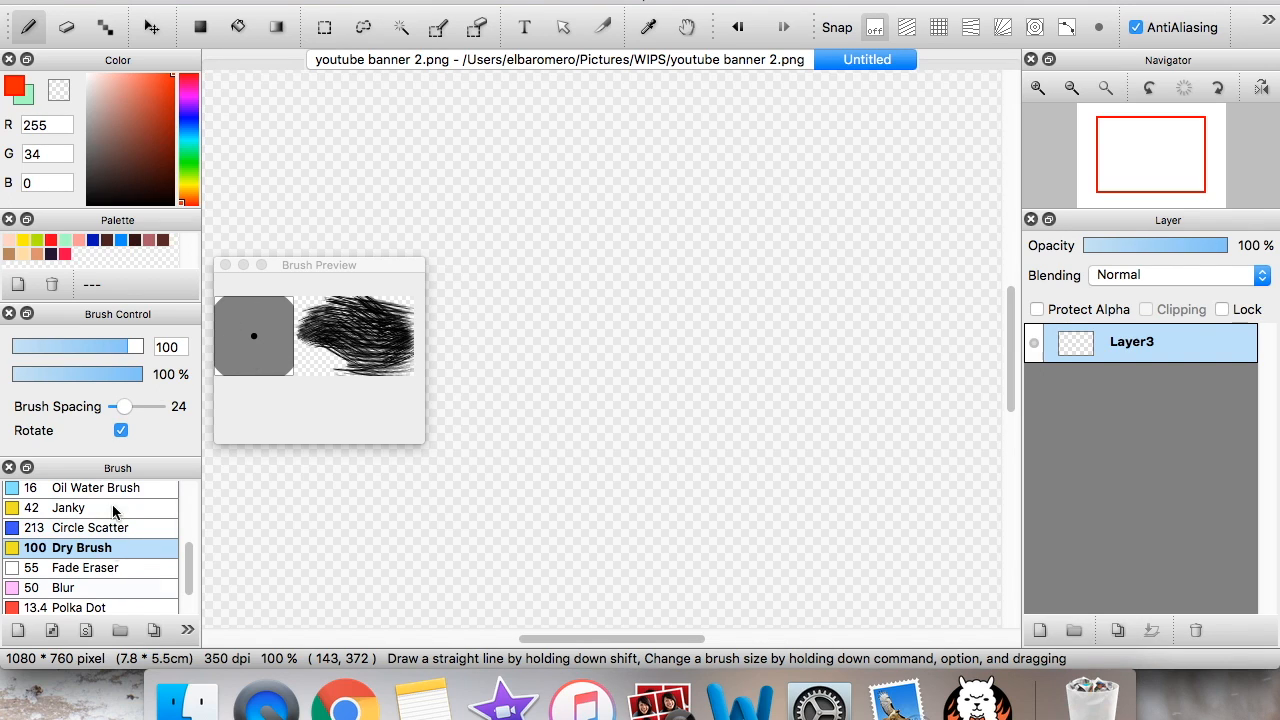
Compare the Fade Eraser and Circle Scatter previews, and paint a Circle Scatter stroke down the canvas
{"action": "left_click", "coordinate": [112, 567]}
{"action": "left_click", "coordinate": [116, 530]}
{"action": "left_click", "coordinate": [112, 569]}
{"action": "left_click", "coordinate": [118, 531]}
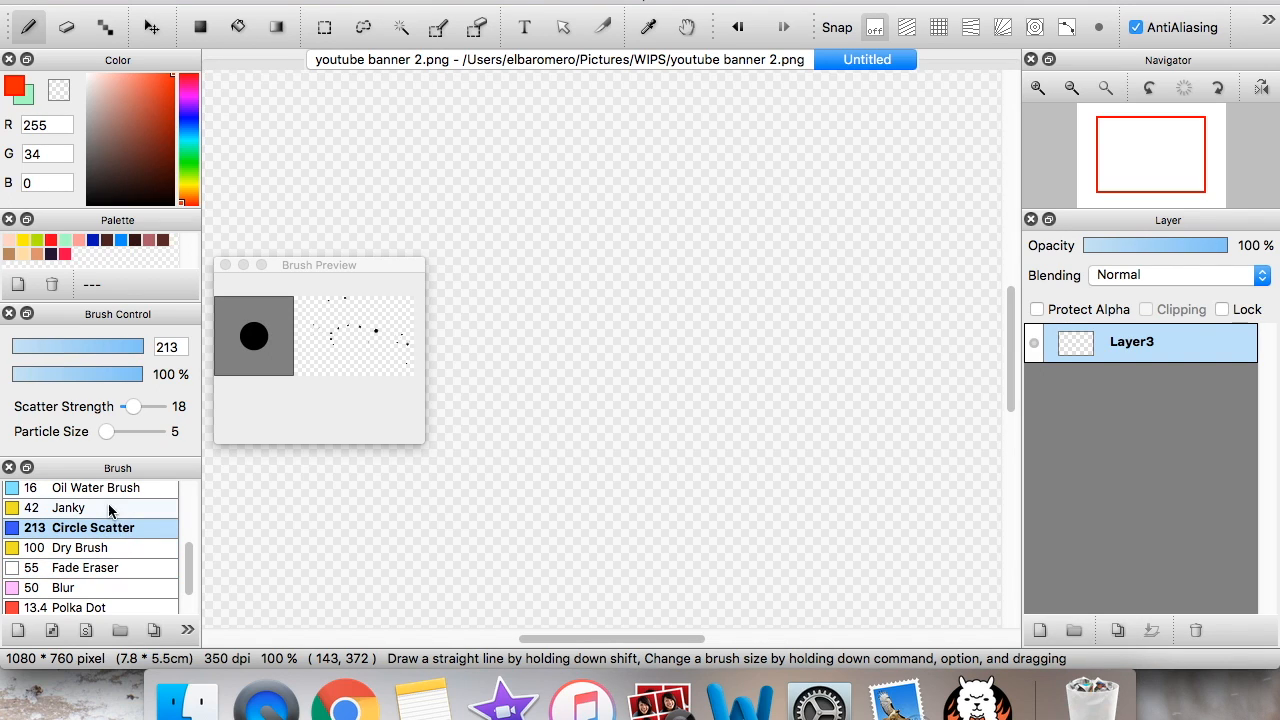
{"action": "left_click_drag", "start_coordinate": [533, 228], "coordinate": [491, 443]}
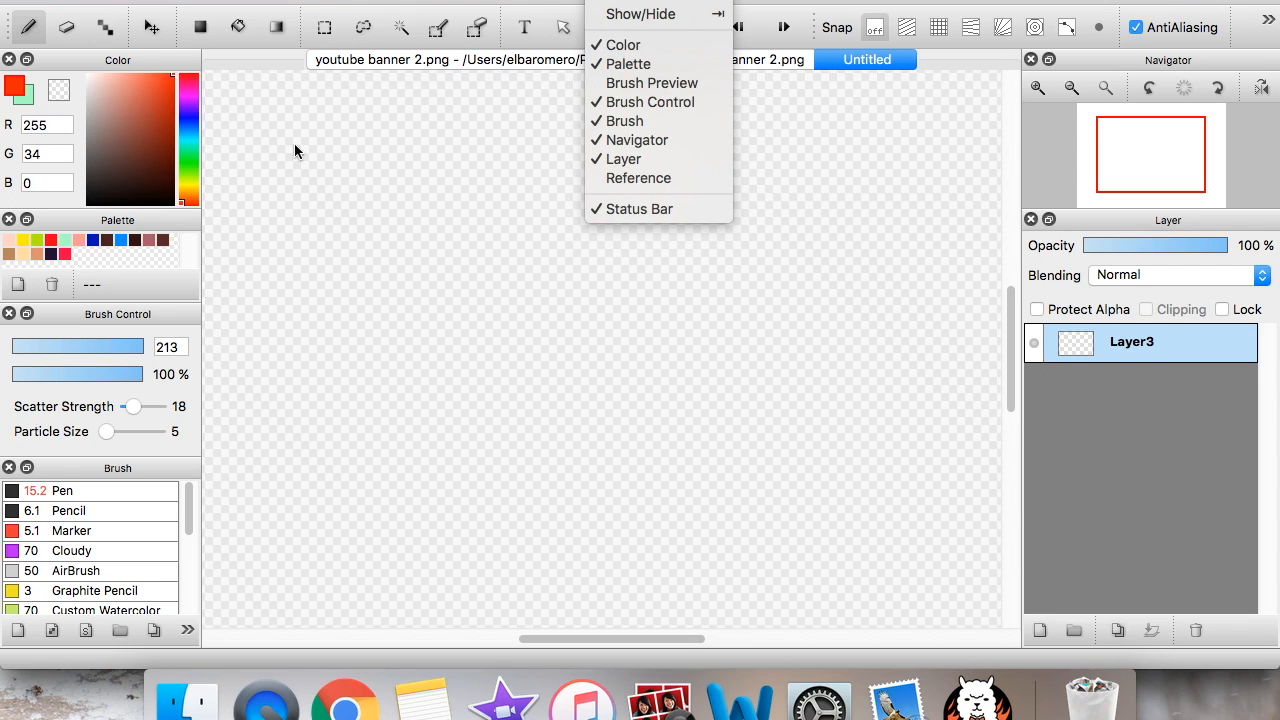
Hide the Color window and show it again
{"action": "left_click", "coordinate": [645, 44]}
{"action": "left_click", "coordinate": [620, 2]}
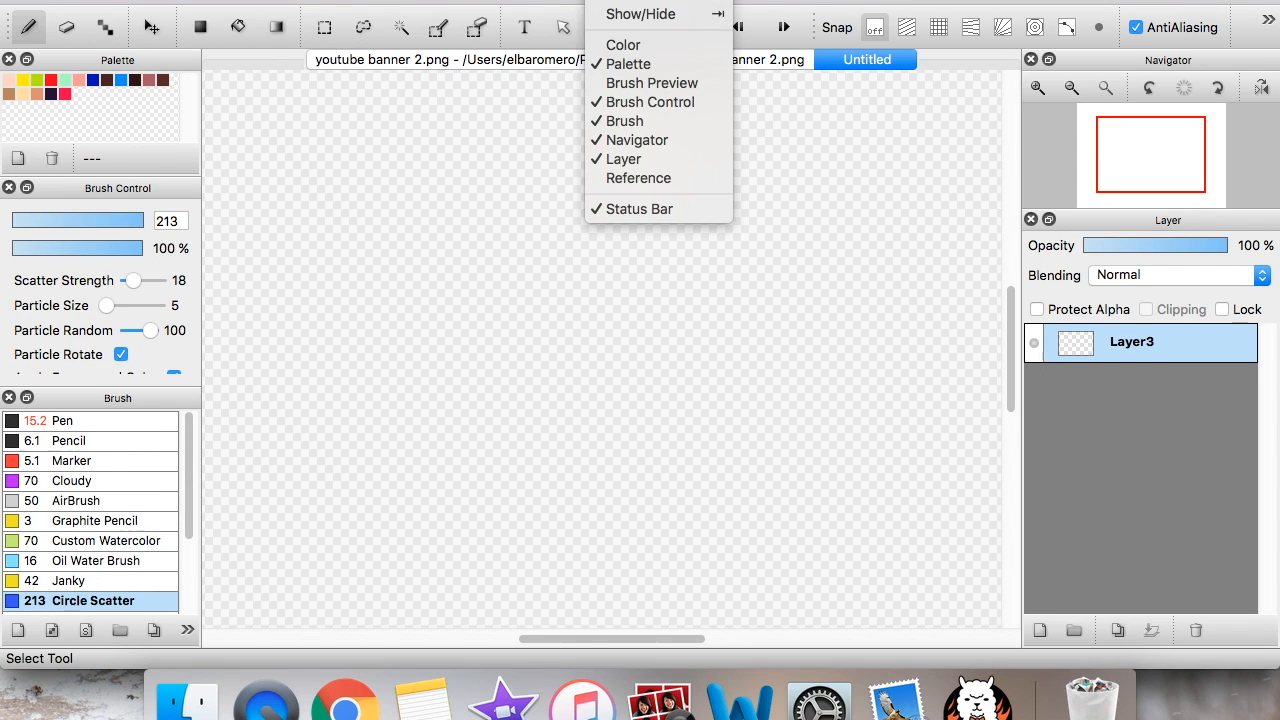
{"action": "left_click", "coordinate": [622, 45]}
{"action": "left_click", "coordinate": [617, 5]}
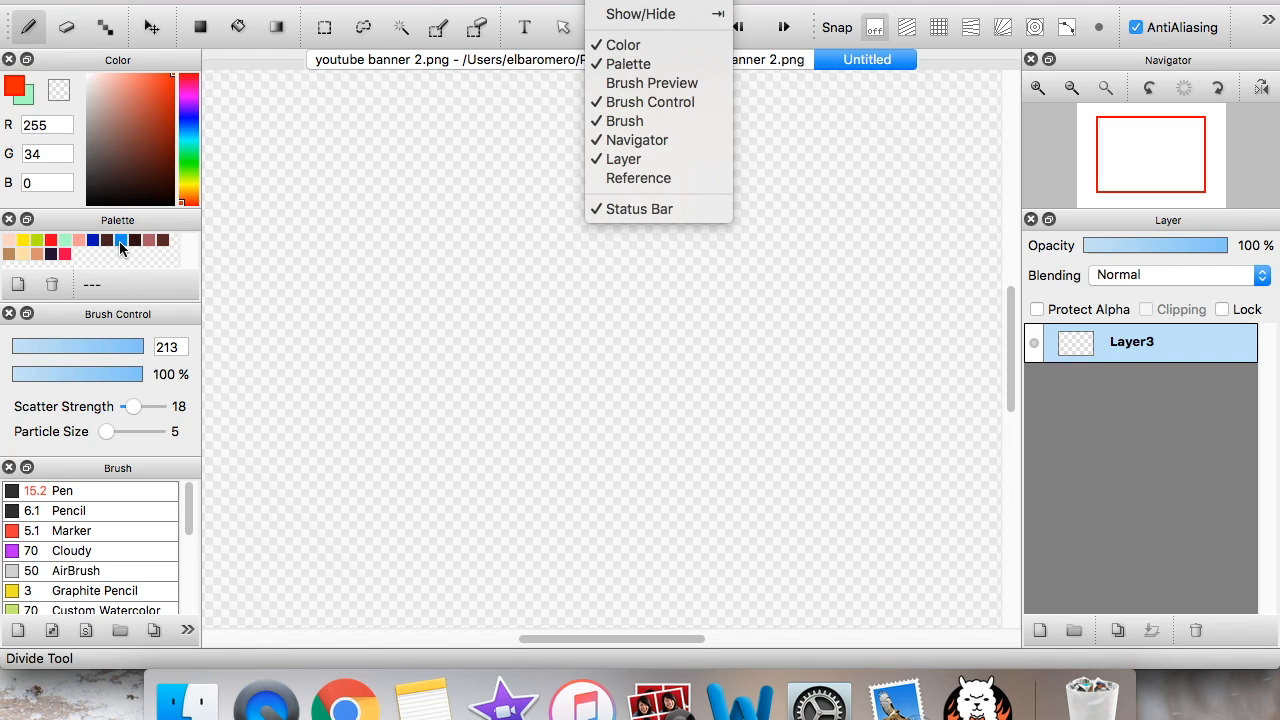
{"action": "left_click", "coordinate": [119, 240]}
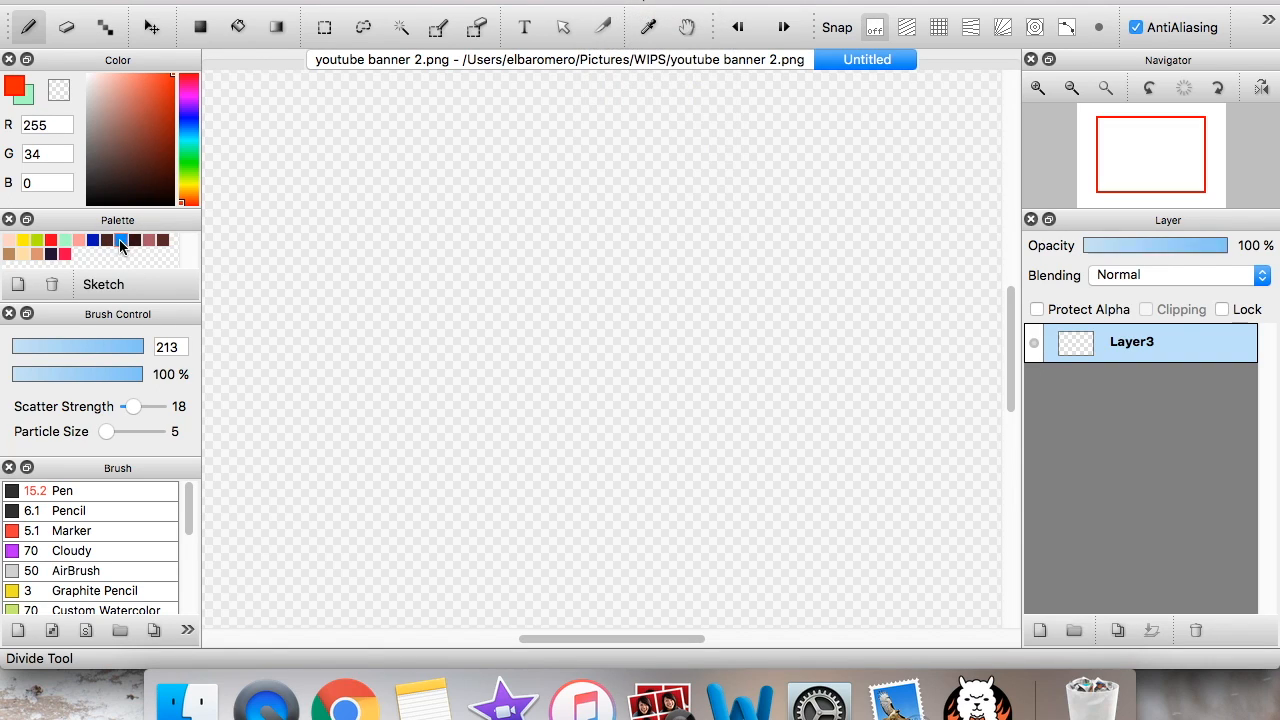
Pick the bright blue palette swatch and draw a zigzag scribble with the 6.1 px Pencil
{"action": "left_click", "coordinate": [120, 240]}
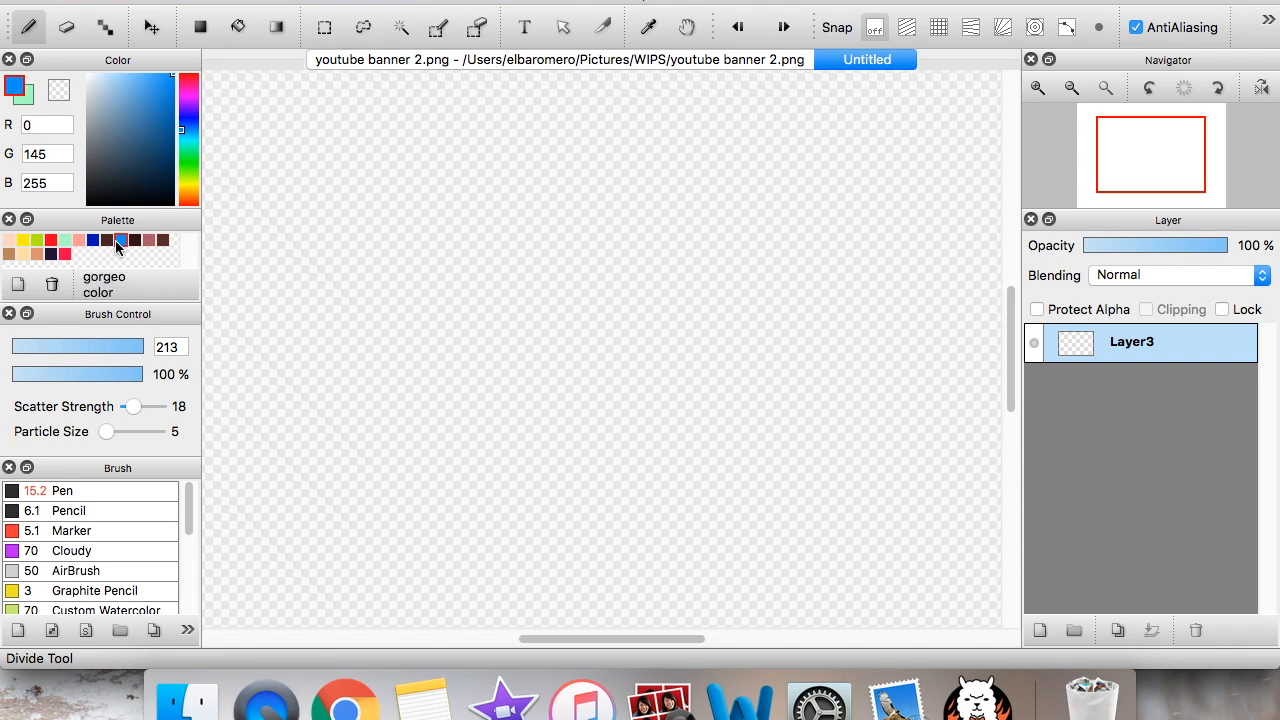
{"action": "left_click", "coordinate": [114, 510]}
{"action": "mouse_move", "coordinate": [405, 160]}
{"action": "left_mouse_down"}
{"action": "mouse_move", "coordinate": [320, 303]}
{"action": "mouse_move", "coordinate": [489, 205]}
{"action": "mouse_move", "coordinate": [573, 268]}
{"action": "left_mouse_up"}
Set the Pencil size to 24.6 px and paint a thicker blue zigzag beside the thin scribble
{"action": "left_click", "coordinate": [72, 342]}
{"action": "left_click_drag", "start_coordinate": [72, 342], "coordinate": [77, 342]}
{"action": "mouse_move", "coordinate": [680, 158]}
{"action": "left_mouse_down"}
{"action": "mouse_move", "coordinate": [789, 149]}
{"action": "mouse_move", "coordinate": [697, 531]}
{"action": "mouse_move", "coordinate": [710, 565]}
{"action": "left_mouse_up"}
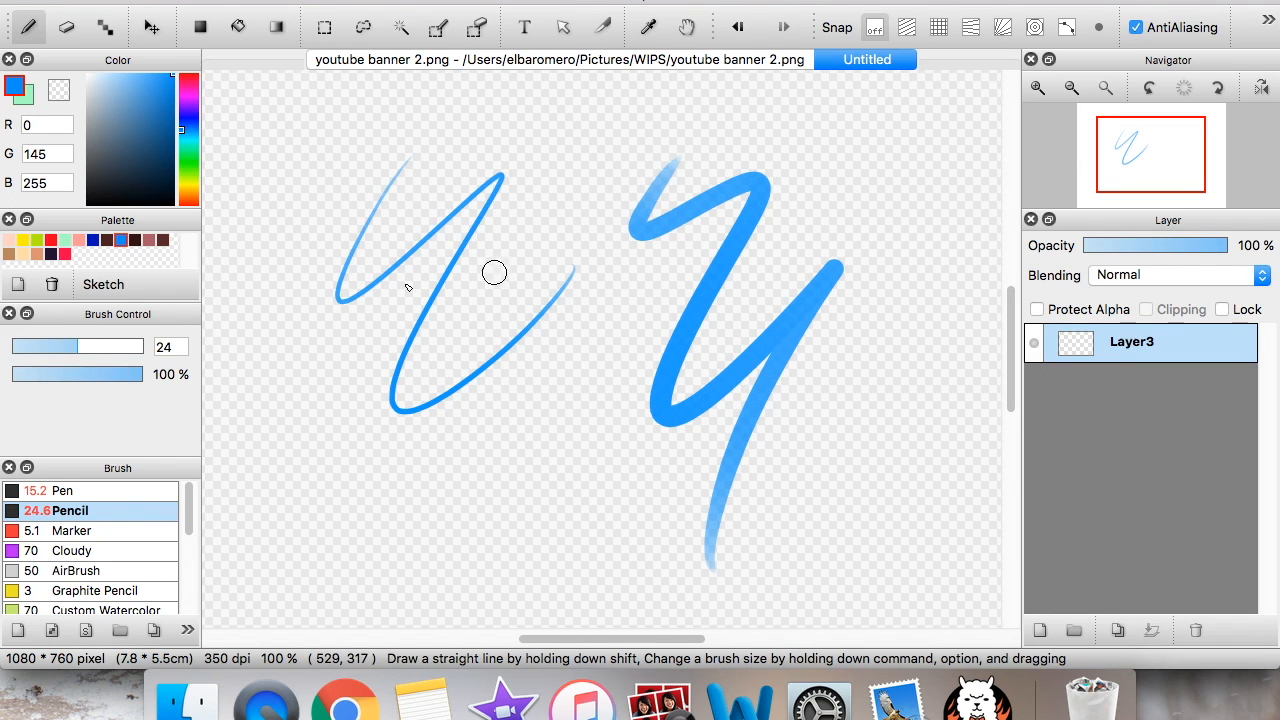
Pick the red lineart palette swatch and draw a short diagonal Pencil stroke across the thick blue zigzag
{"action": "left_click", "coordinate": [51, 240]}
{"action": "mouse_move", "coordinate": [690, 173]}
{"action": "left_mouse_down"}
{"action": "mouse_move", "coordinate": [740, 315]}
{"action": "mouse_move", "coordinate": [715, 220]}
{"action": "mouse_move", "coordinate": [737, 294]}
{"action": "left_mouse_up"}
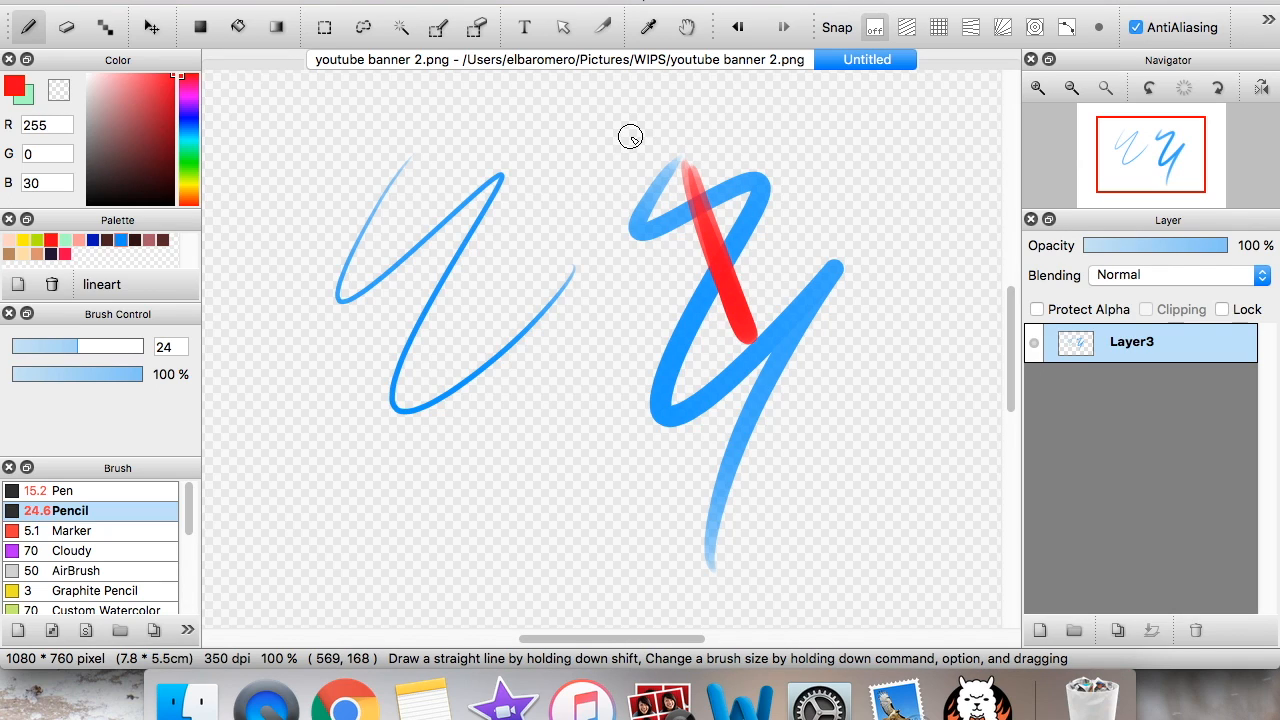
Try several saved palette colours in turn: Fav3, Seafoam Green, Hair Highlight and the brown skin tone
{"action": "left_click", "coordinate": [80, 241]}
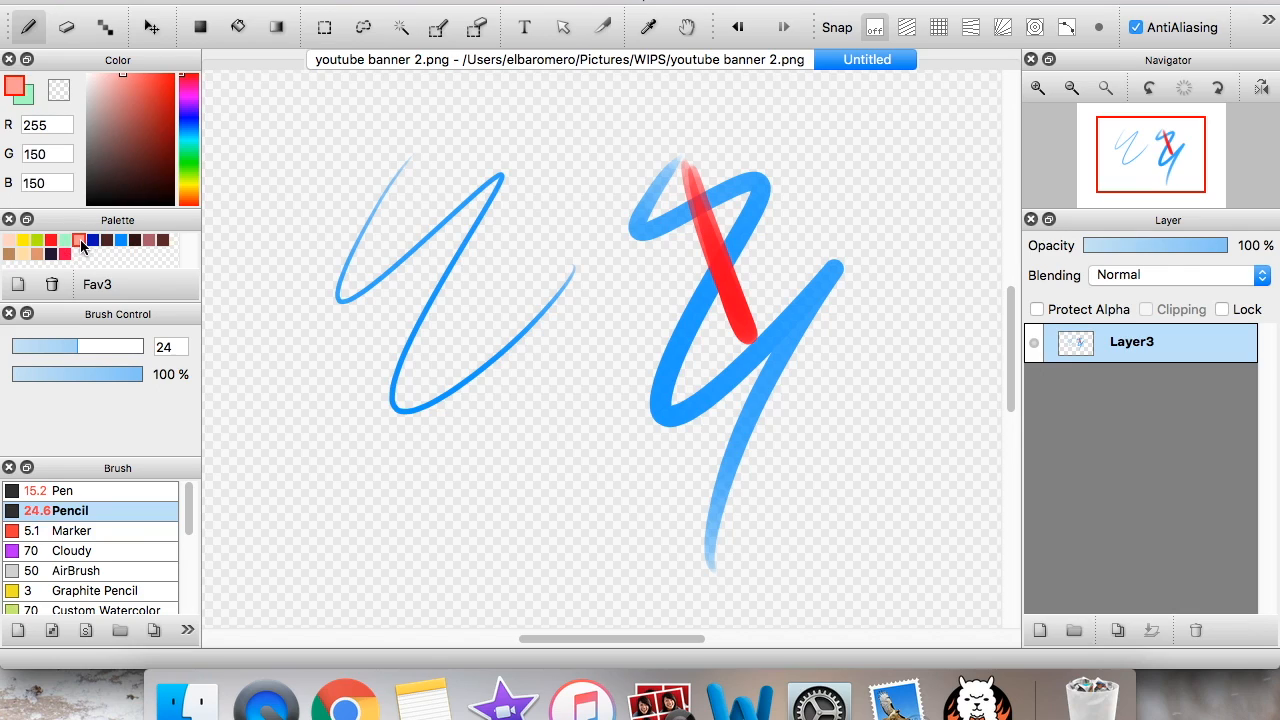
{"action": "left_click", "coordinate": [68, 238]}
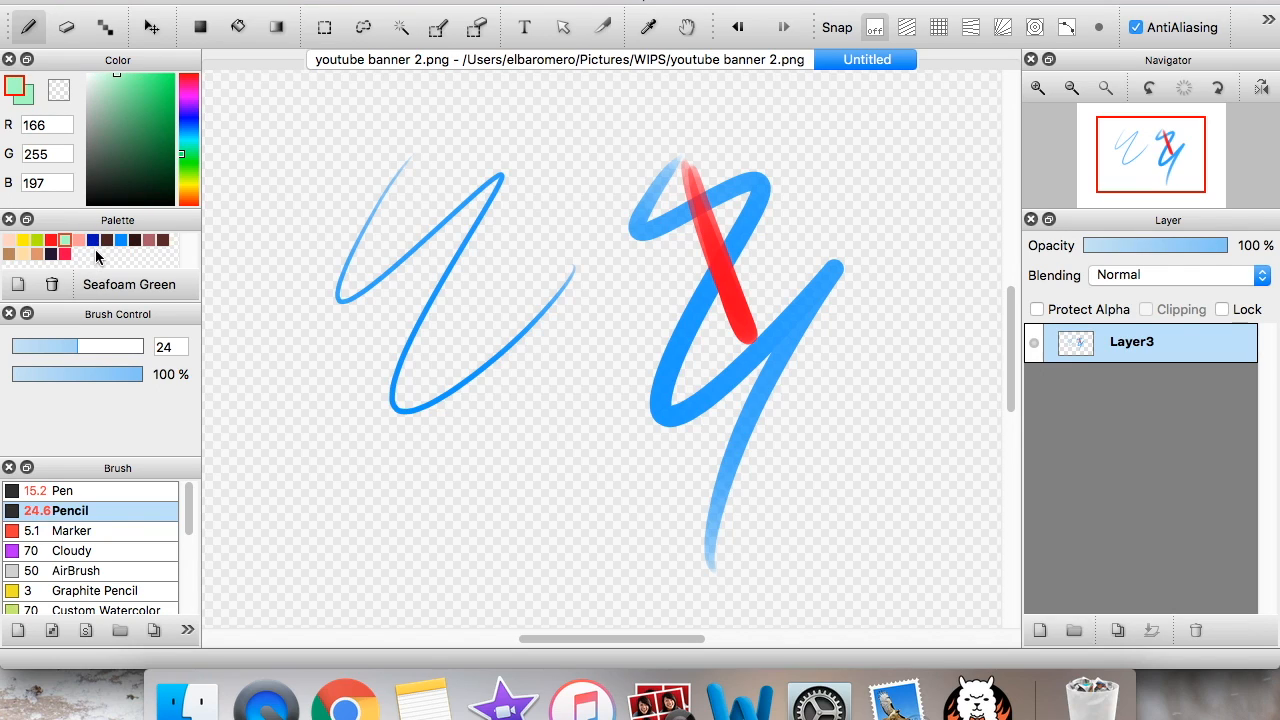
{"action": "left_click", "coordinate": [79, 240]}
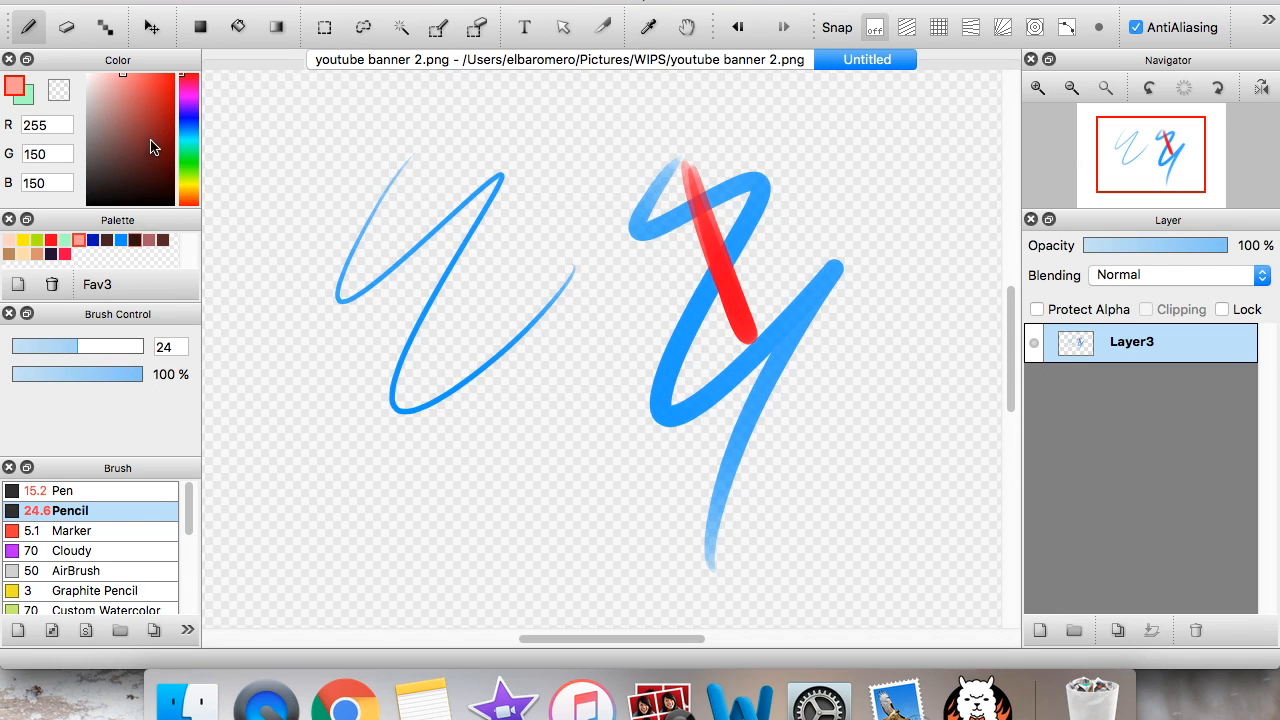
{"action": "left_click", "coordinate": [9, 241]}
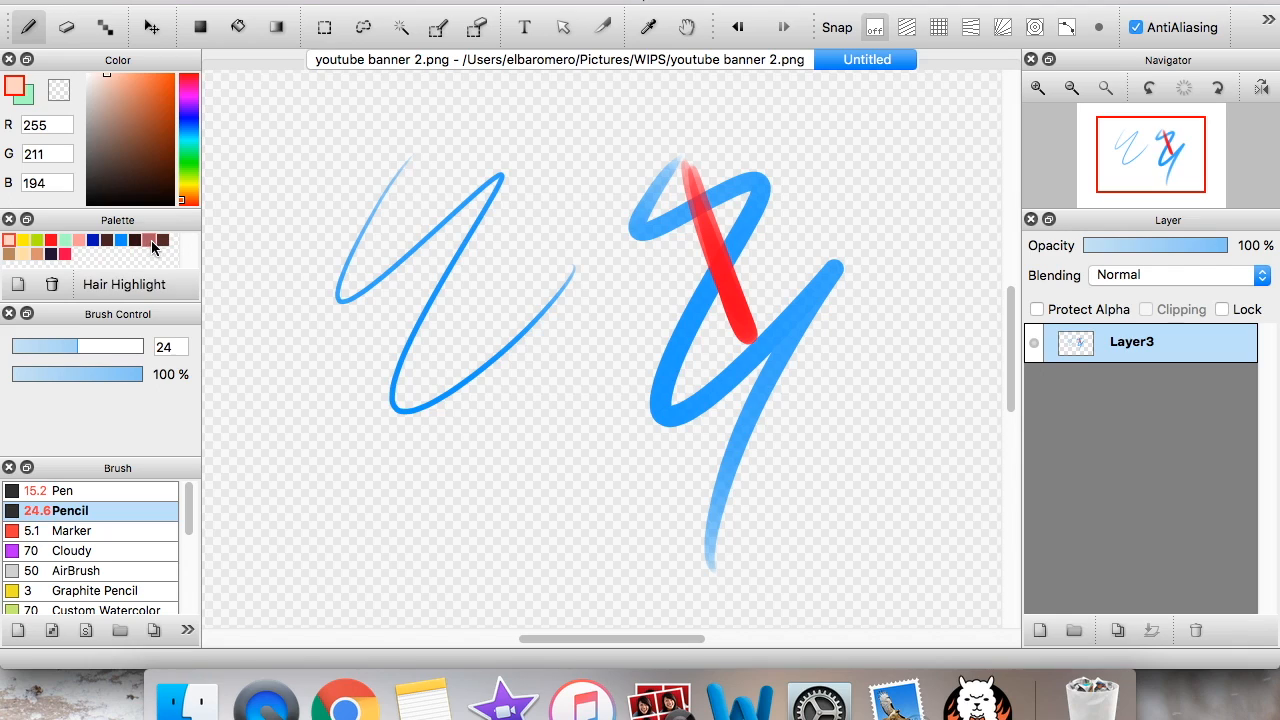
{"action": "left_click", "coordinate": [10, 256]}
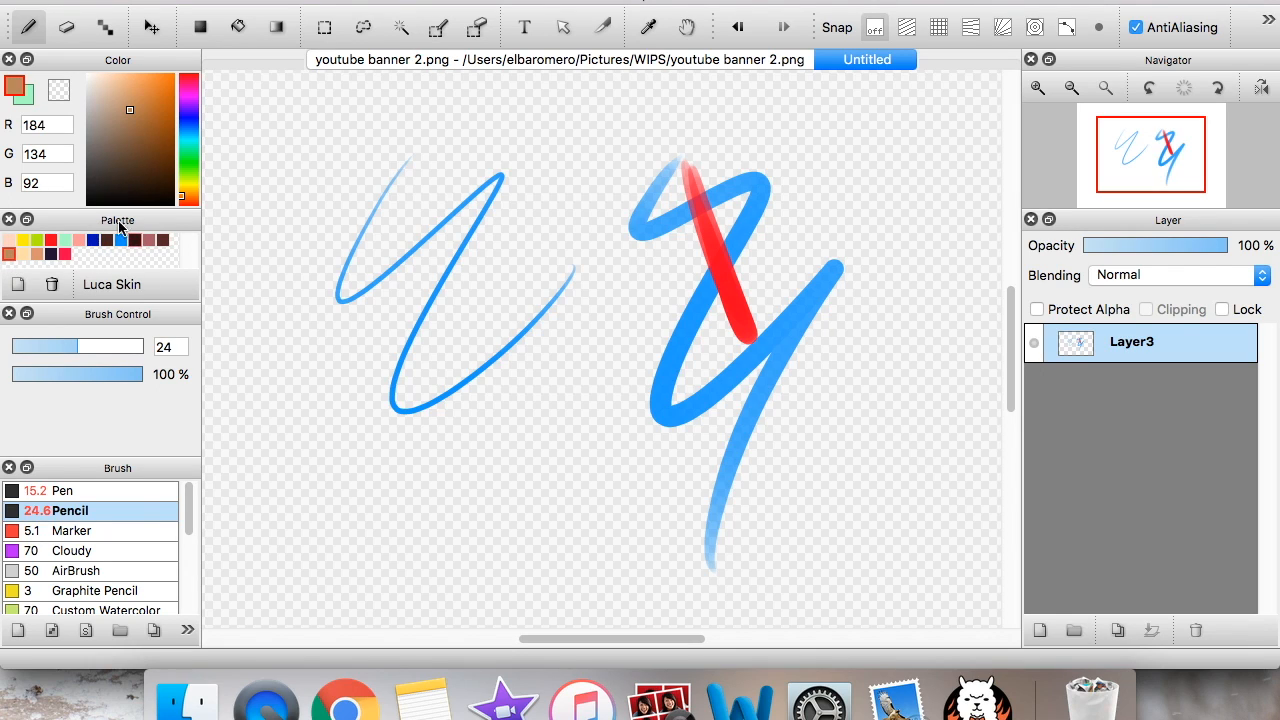
Set the background colour to white and mix a green foreground colour of R 0, G 155, B 102
{"action": "left_click_drag", "start_coordinate": [150, 108], "coordinate": [200, 47]}
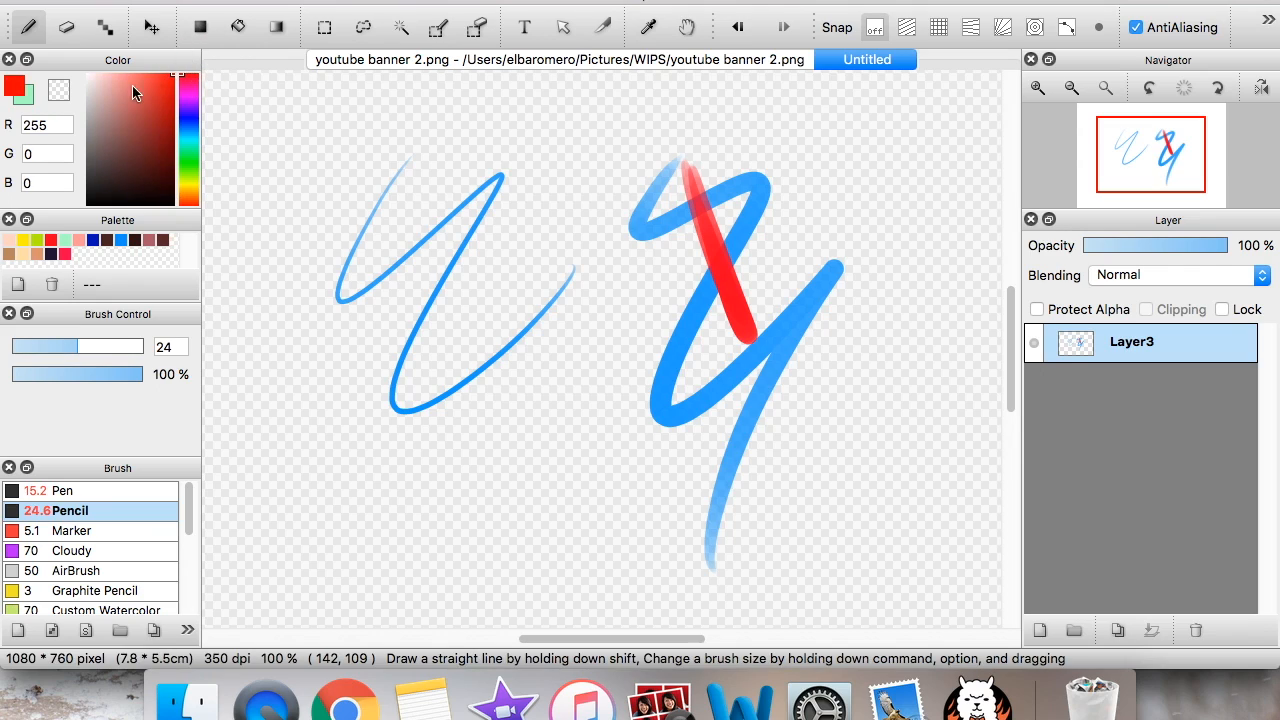
{"action": "left_click", "coordinate": [188, 154]}
{"action": "left_click", "coordinate": [17, 90]}
{"action": "left_click_drag", "start_coordinate": [108, 88], "coordinate": [4, 75]}
{"action": "left_click", "coordinate": [7, 88]}
{"action": "left_click", "coordinate": [184, 147]}
{"action": "left_click", "coordinate": [173, 125]}
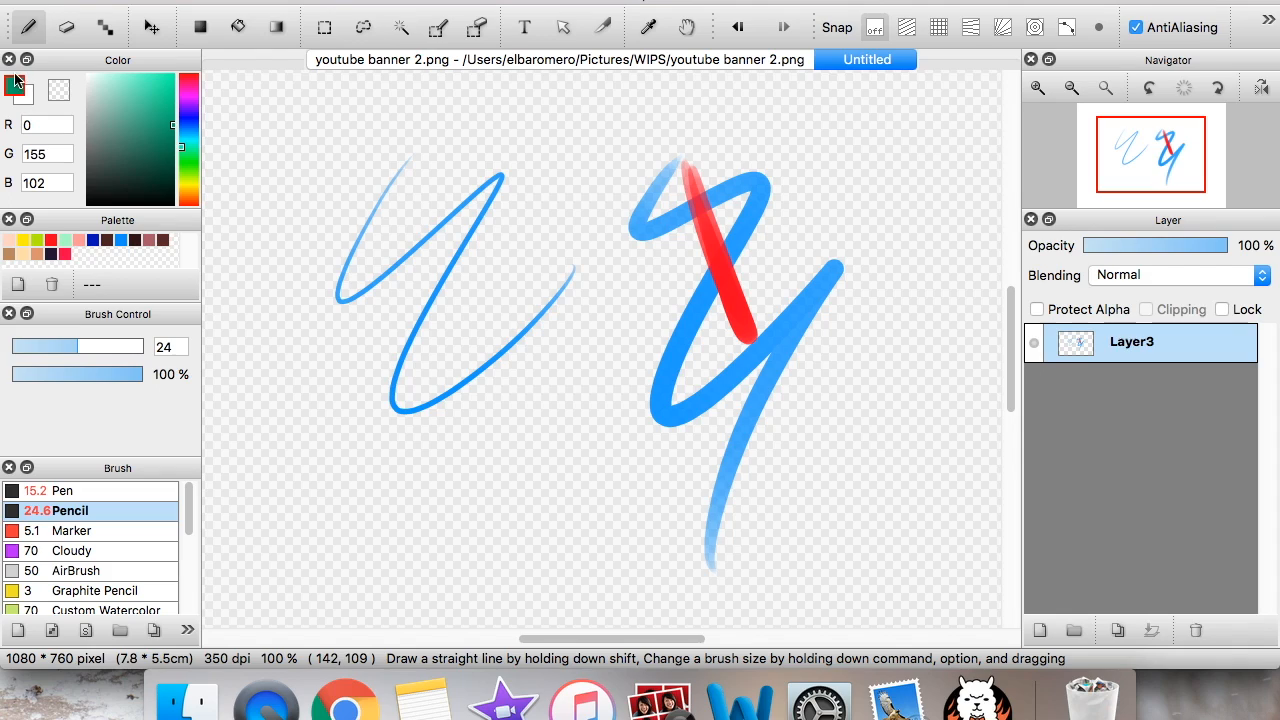
Add the current colour #009B66 to the palette under the name green, and delete that swatch again
{"action": "left_click", "coordinate": [19, 285]}
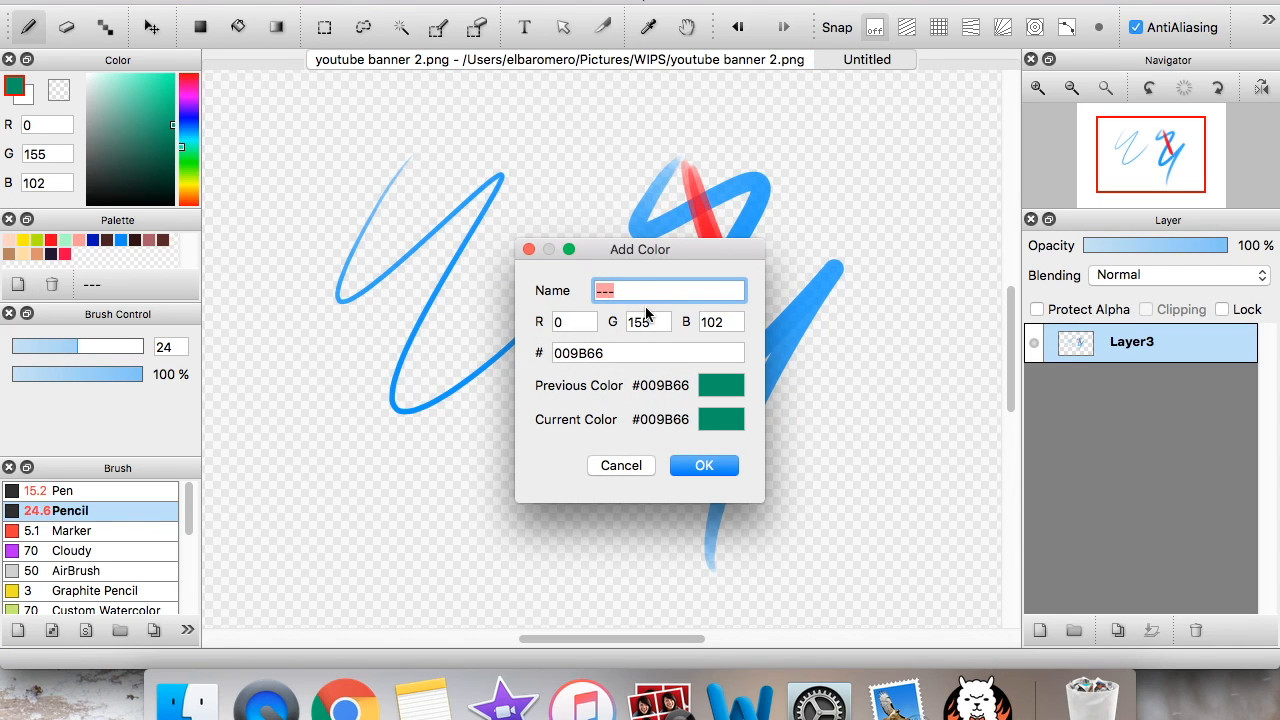
{"action": "type", "text": "gr"}
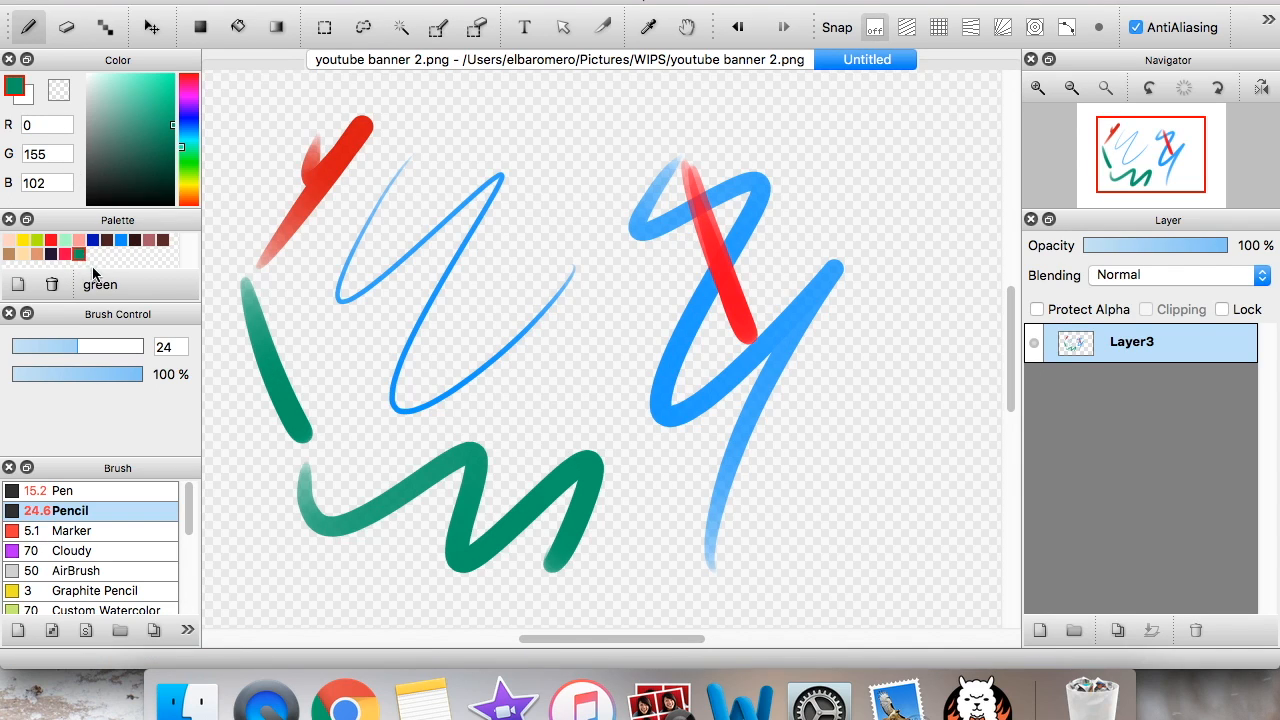
{"action": "left_click", "coordinate": [52, 284]}
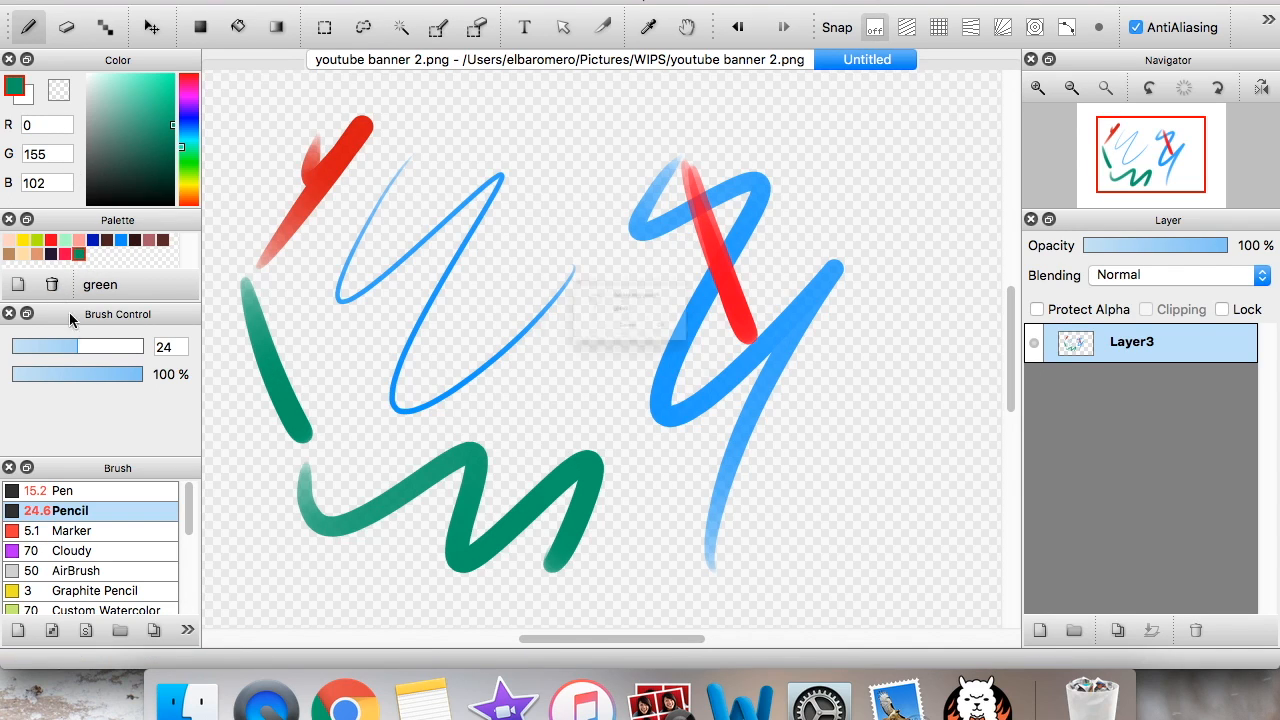
{"action": "left_click", "coordinate": [706, 350]}
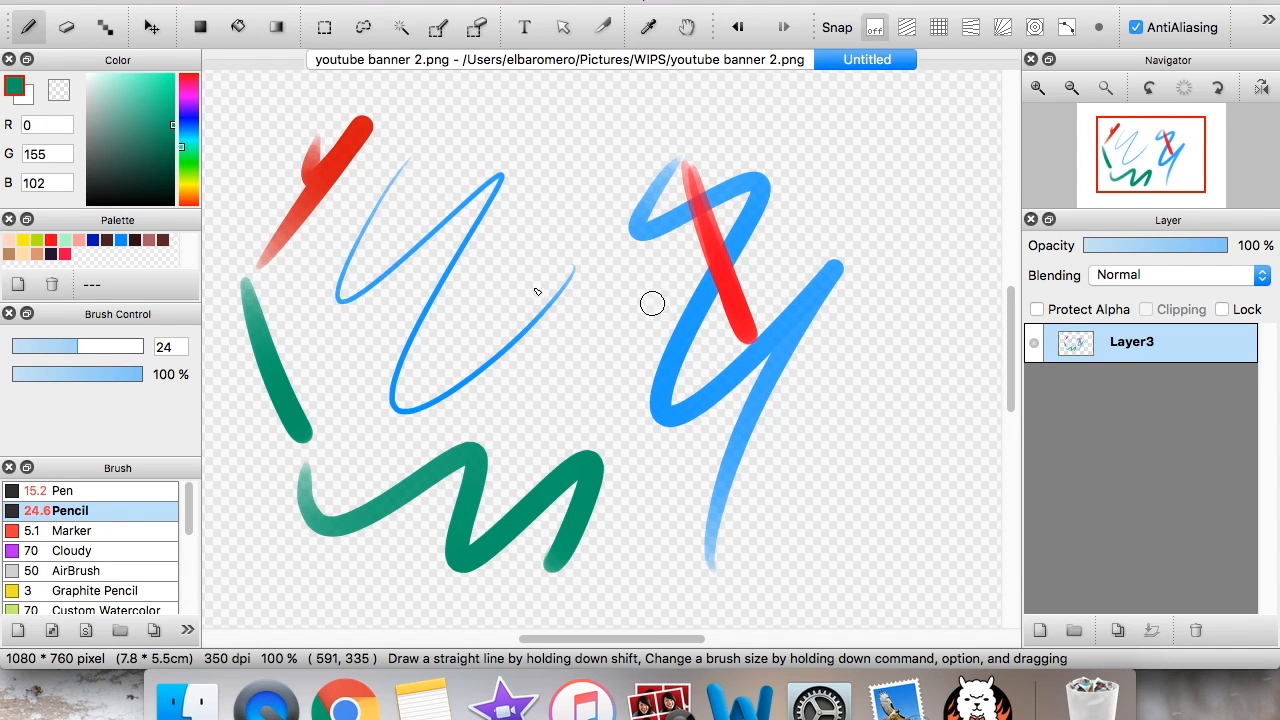
Set the Pencil size to 48.5 px and vary its opacity, ending at 100 %
{"action": "left_click", "coordinate": [612, 0]}
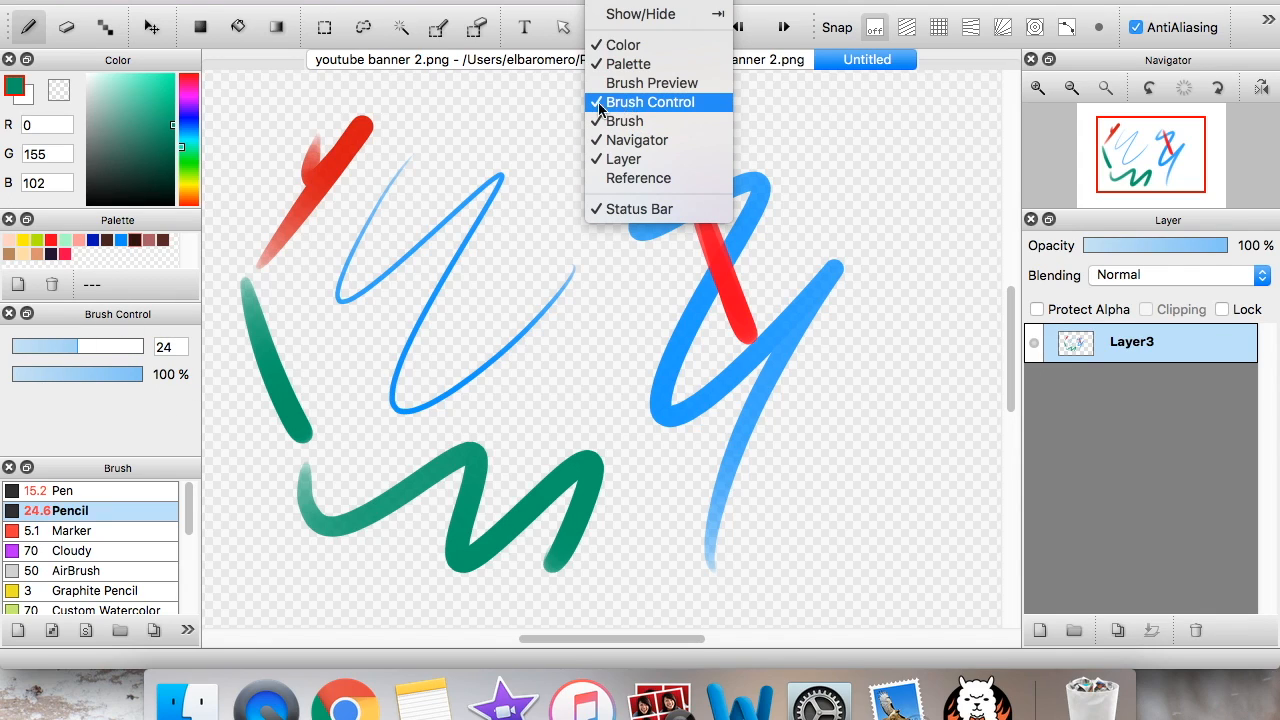
{"action": "left_click", "coordinate": [64, 344]}
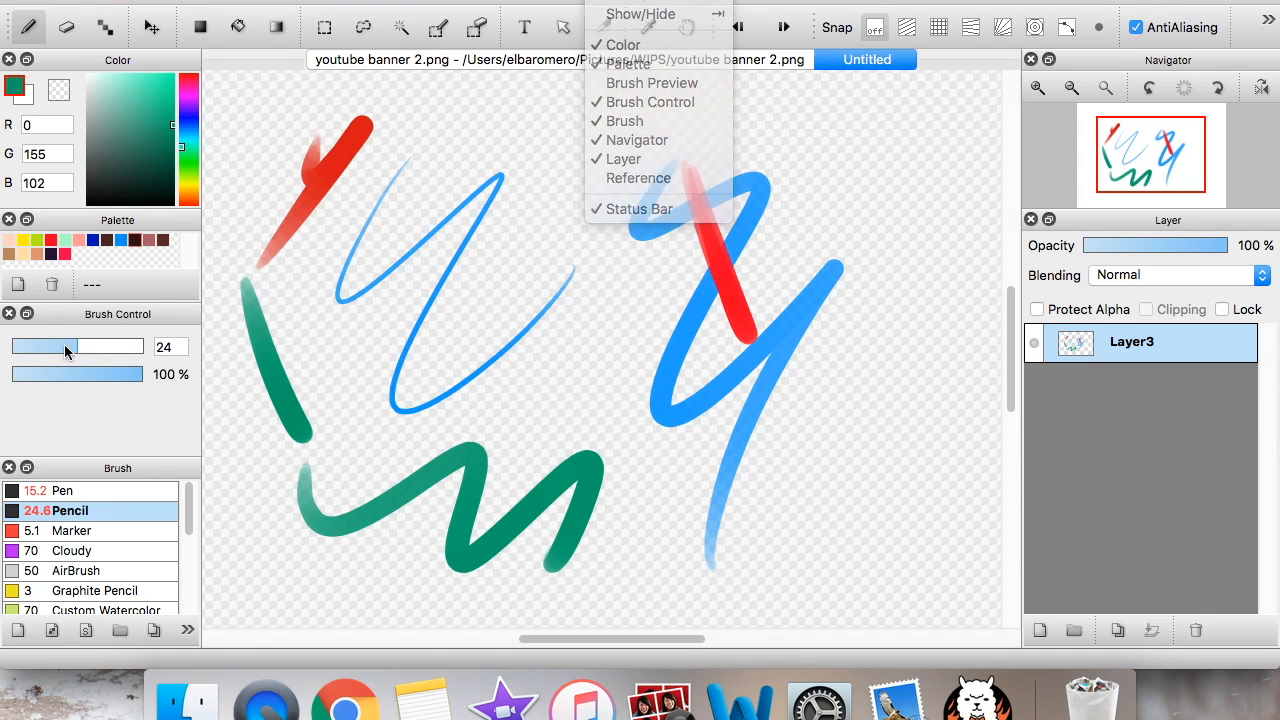
{"action": "left_click", "coordinate": [51, 344]}
{"action": "left_click", "coordinate": [109, 350]}
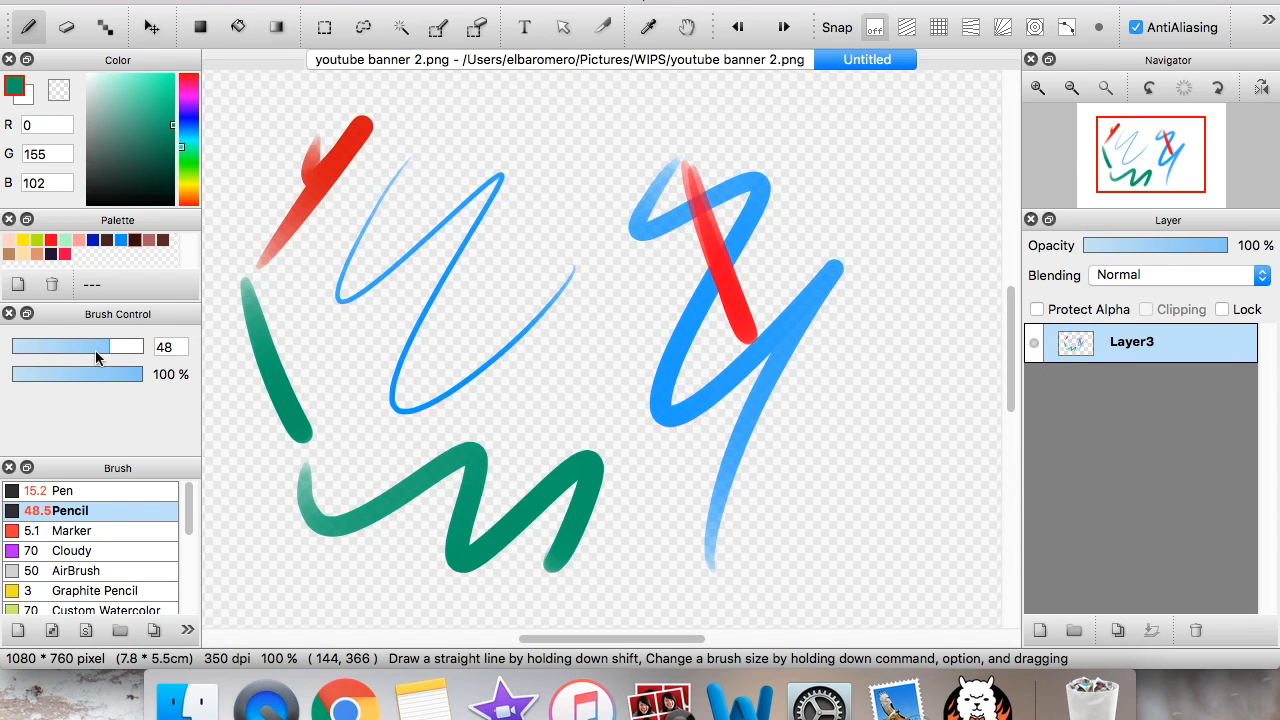
{"action": "left_click", "coordinate": [77, 374]}
{"action": "left_click_drag", "start_coordinate": [76, 373], "coordinate": [148, 372]}
Select the Cloudy brush to view its extra Brush Control options, and browse further down the brush list
{"action": "left_click", "coordinate": [115, 538]}
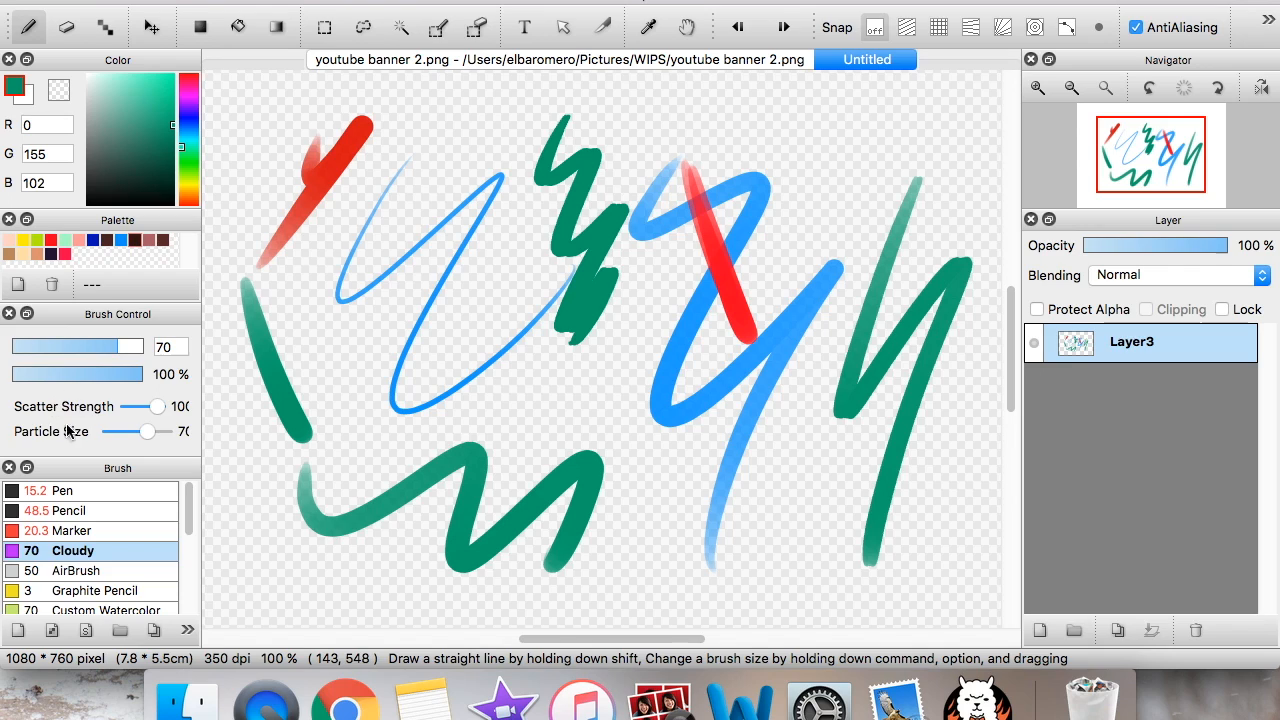
{"action": "scroll", "coordinate": [183, 518], "scroll_direction": "down", "scroll_amount": 2}
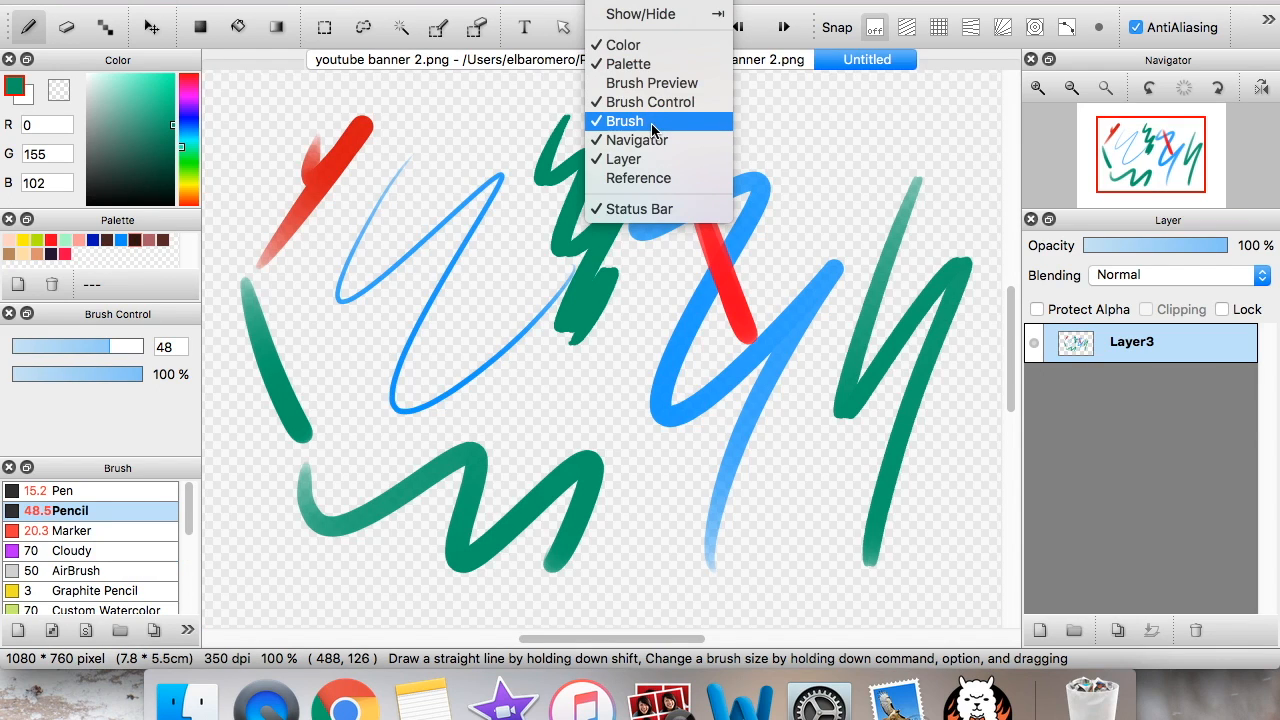
Detach the Brush window over the canvas and make it taller to fit the whole brush list
{"action": "left_click", "coordinate": [102, 478]}
{"action": "mouse_move", "coordinate": [128, 474]}
{"action": "left_mouse_down"}
{"action": "mouse_move", "coordinate": [330, 180]}
{"action": "mouse_move", "coordinate": [316, 114]}
{"action": "left_mouse_up"}
{"action": "mouse_move", "coordinate": [300, 289]}
{"action": "left_mouse_down"}
{"action": "mouse_move", "coordinate": [300, 577]}
{"action": "mouse_move", "coordinate": [300, 486]}
{"action": "left_mouse_up"}
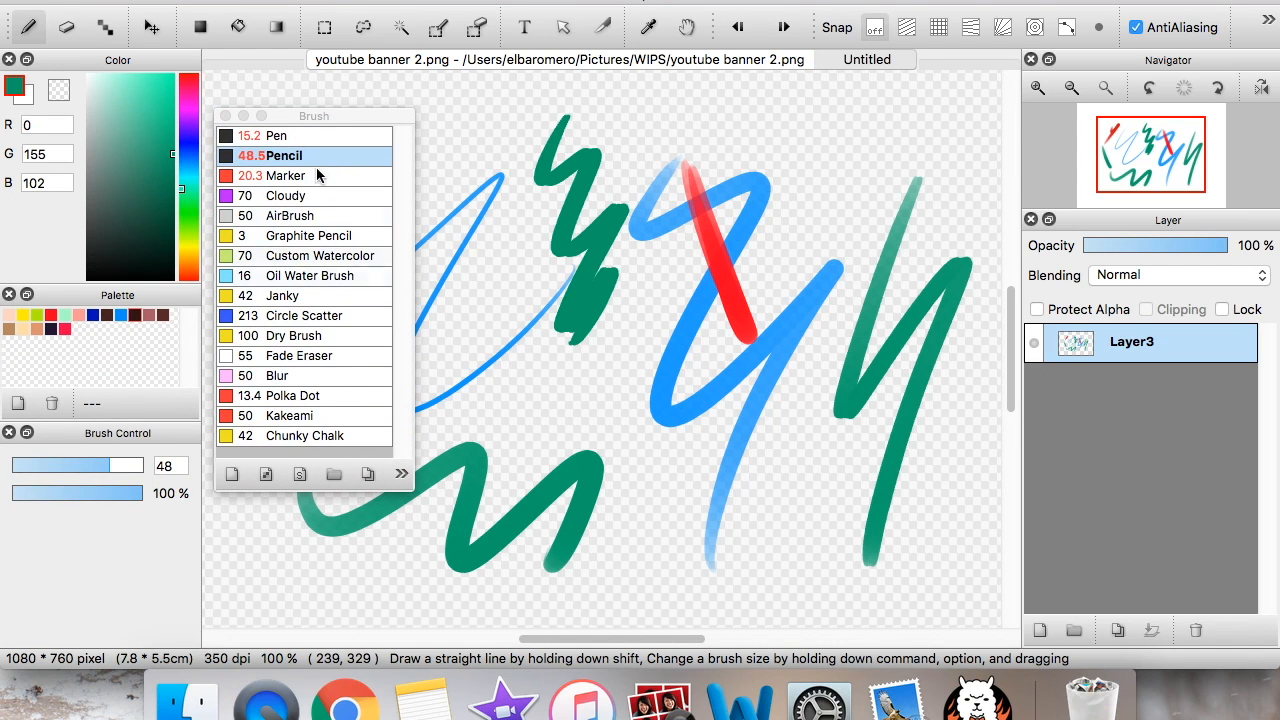
Try the Circle Scatter and Marker brushes in the floating Brush window, and select the Pen
{"action": "left_click", "coordinate": [300, 318]}
{"action": "left_click", "coordinate": [316, 175]}
{"action": "left_click", "coordinate": [319, 135]}
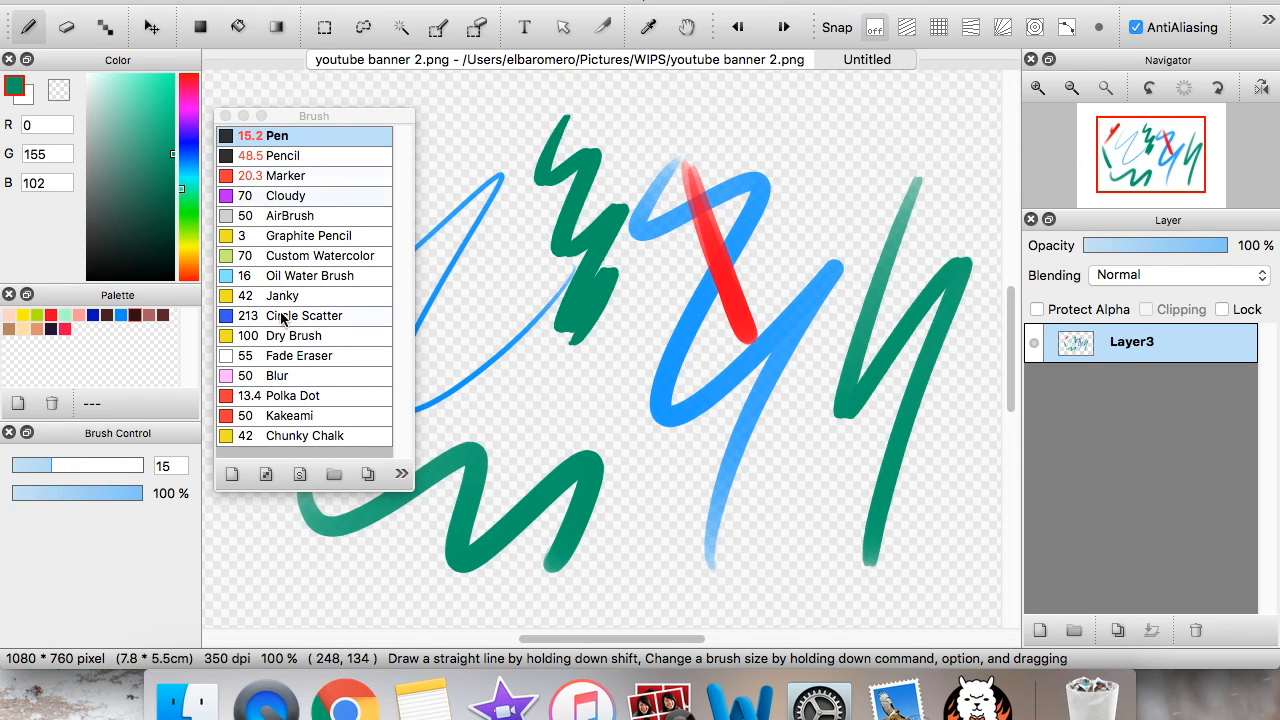
Move the floating Brush window across the canvas and dock it back beneath Brush Control
{"action": "mouse_move", "coordinate": [320, 116]}
{"action": "left_mouse_down"}
{"action": "mouse_move", "coordinate": [106, 603]}
{"action": "mouse_move", "coordinate": [240, 433]}
{"action": "mouse_move", "coordinate": [489, 185]}
{"action": "left_mouse_up"}
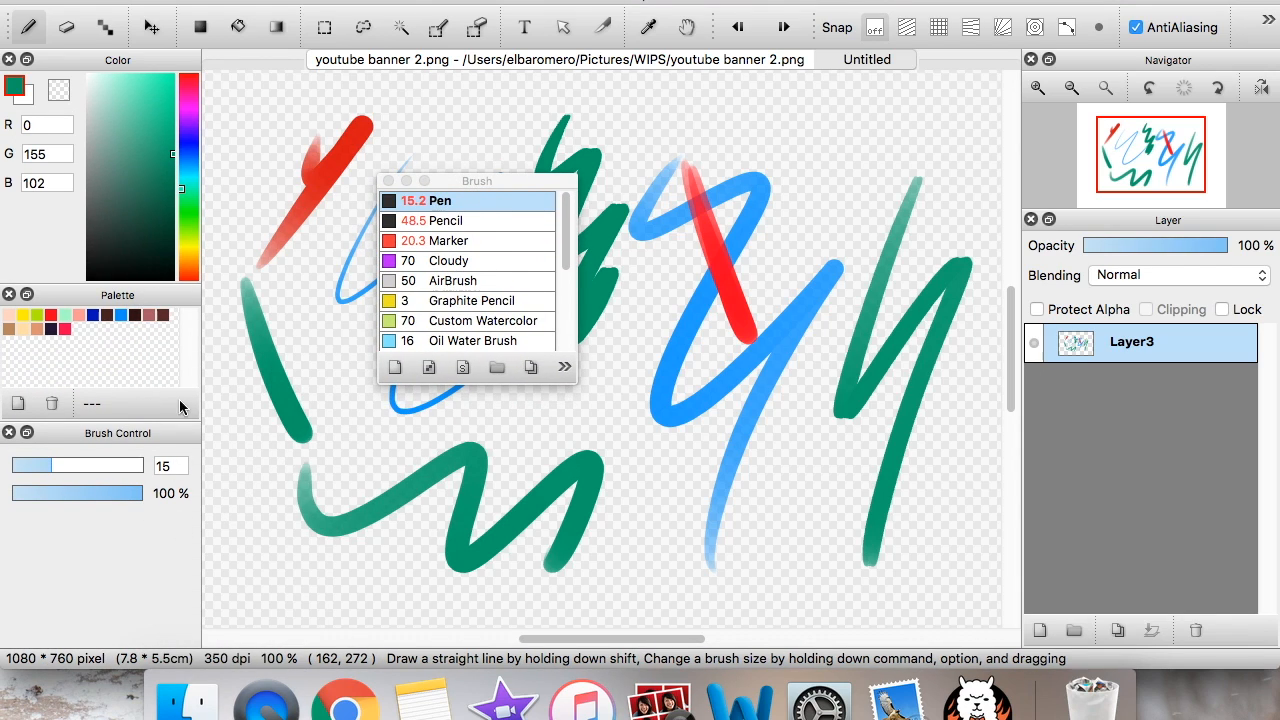
{"action": "mouse_move", "coordinate": [474, 181]}
{"action": "left_mouse_down"}
{"action": "mouse_move", "coordinate": [464, 170]}
{"action": "mouse_move", "coordinate": [114, 614]}
{"action": "left_mouse_up"}
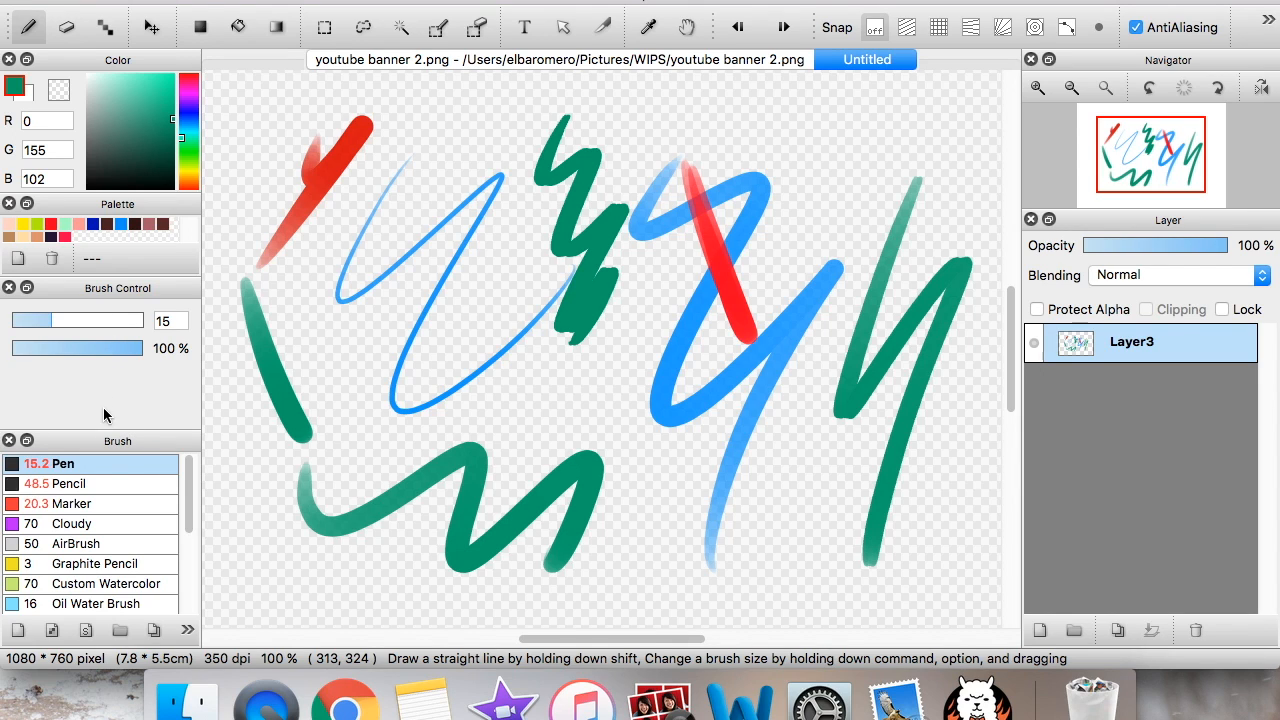
Dock the Layer window as a tab group with the Palette, switch to Palette, and pull the two apart as floating windows
{"action": "left_click_drag", "start_coordinate": [1086, 220], "coordinate": [111, 200]}
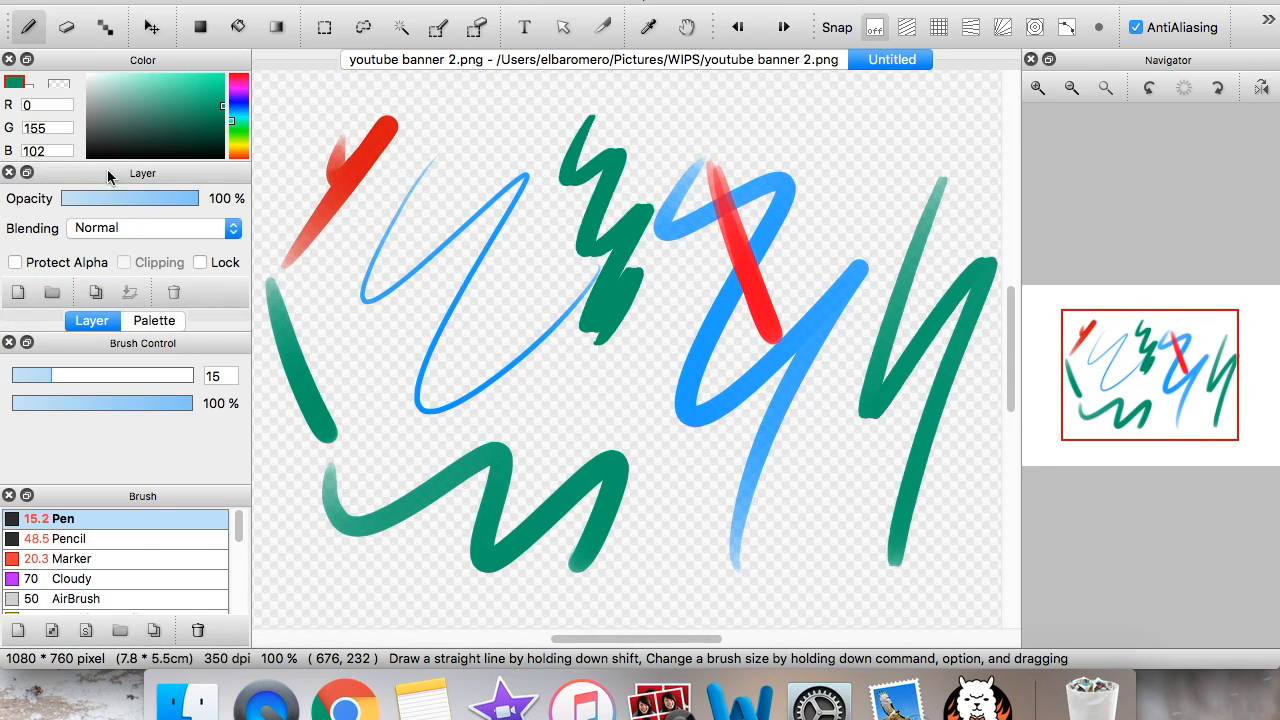
{"action": "left_click", "coordinate": [150, 320]}
{"action": "left_click_drag", "start_coordinate": [143, 166], "coordinate": [1157, 449]}
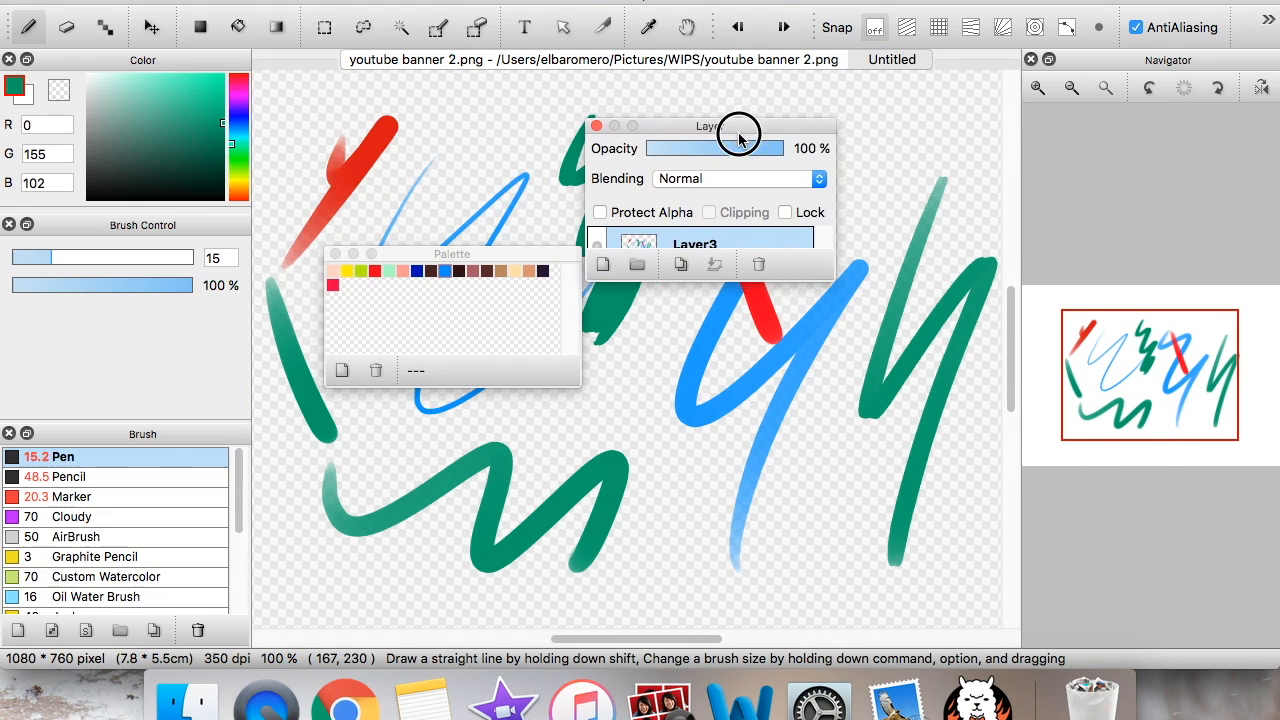
Initialize the window positions and enlarge the program window to fill the screen
{"action": "left_click", "coordinate": [636, 0]}
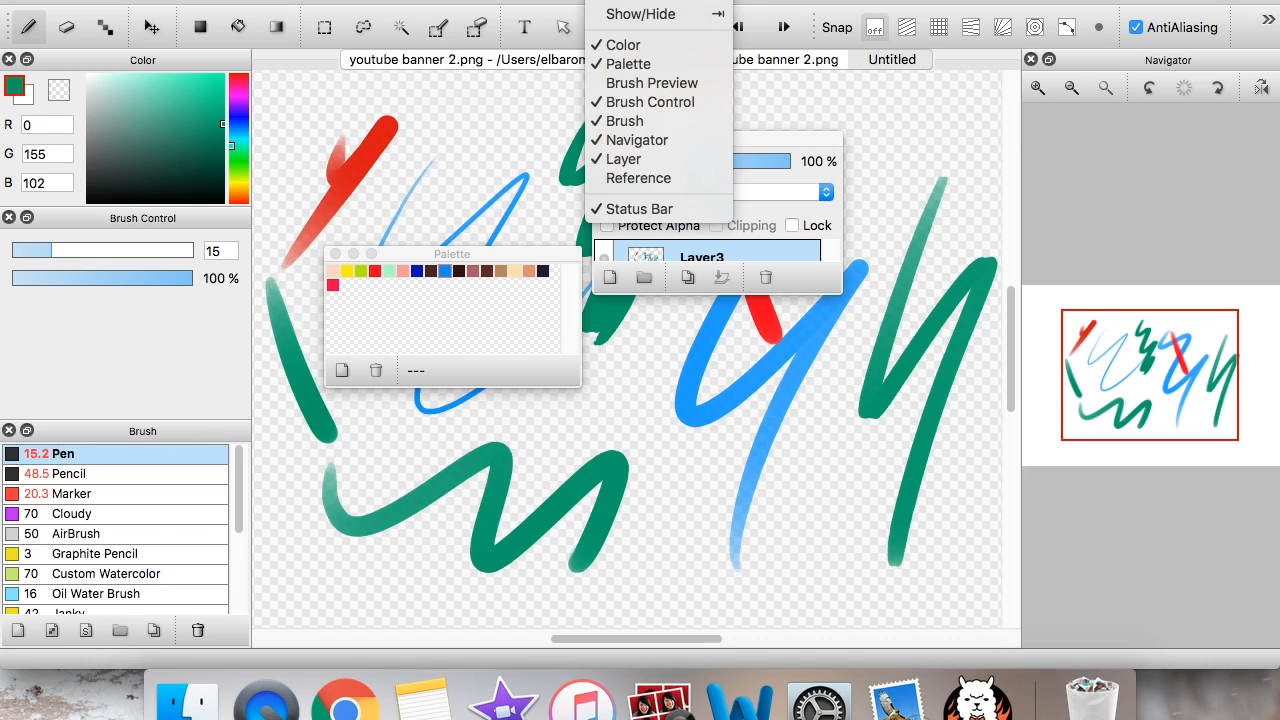
{"action": "left_click", "coordinate": [628, 2]}
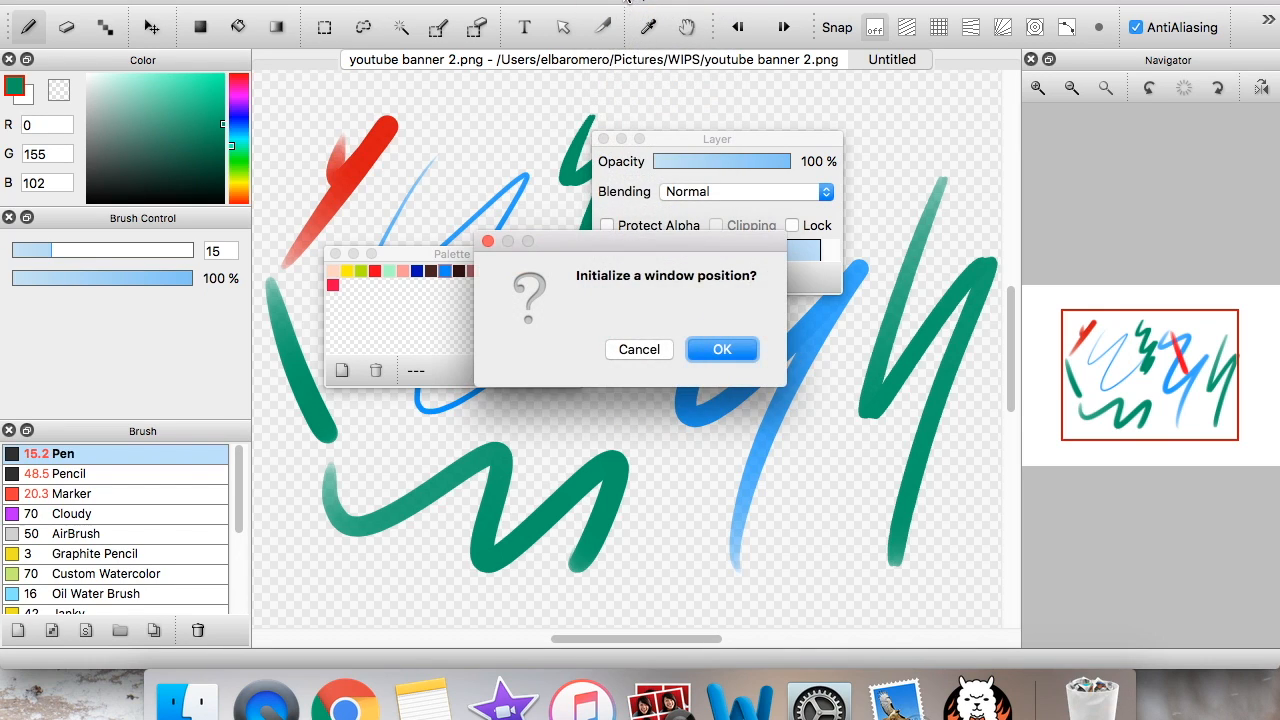
{"action": "left_click", "coordinate": [716, 350]}
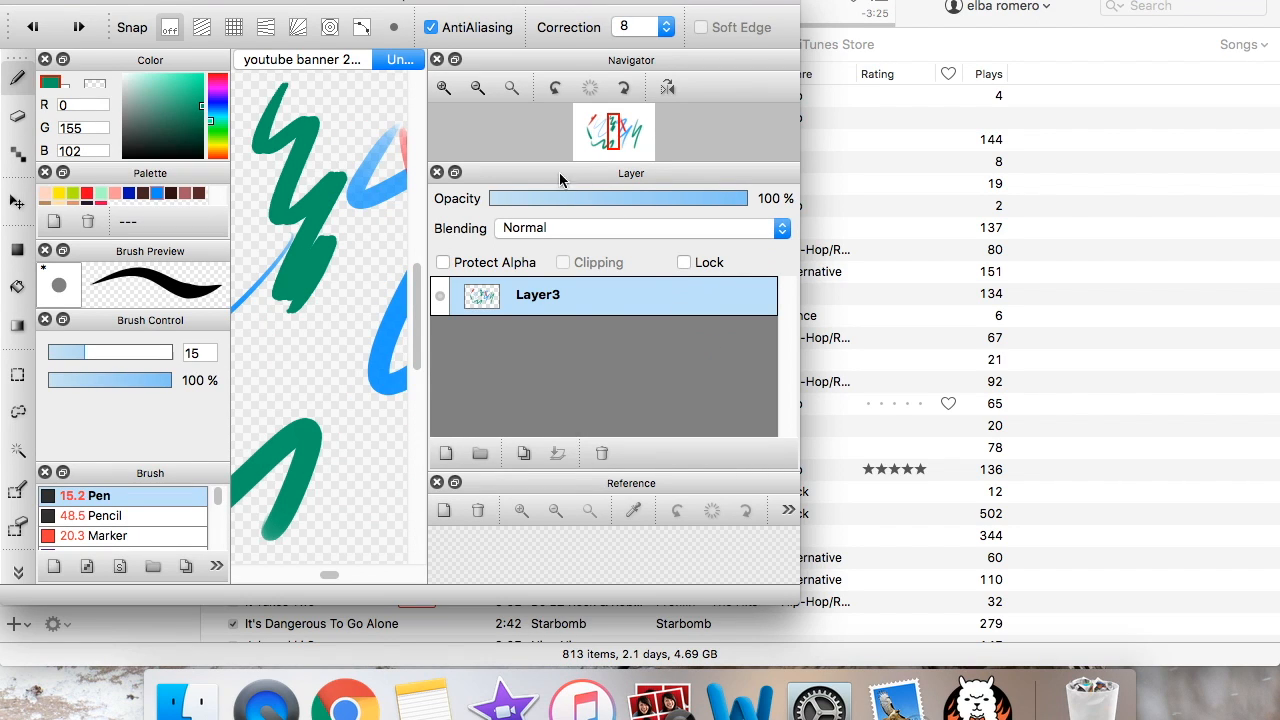
{"action": "mouse_move", "coordinate": [797, 601]}
{"action": "left_mouse_down"}
{"action": "mouse_move", "coordinate": [1103, 626]}
{"action": "mouse_move", "coordinate": [1278, 664]}
{"action": "left_mouse_up"}
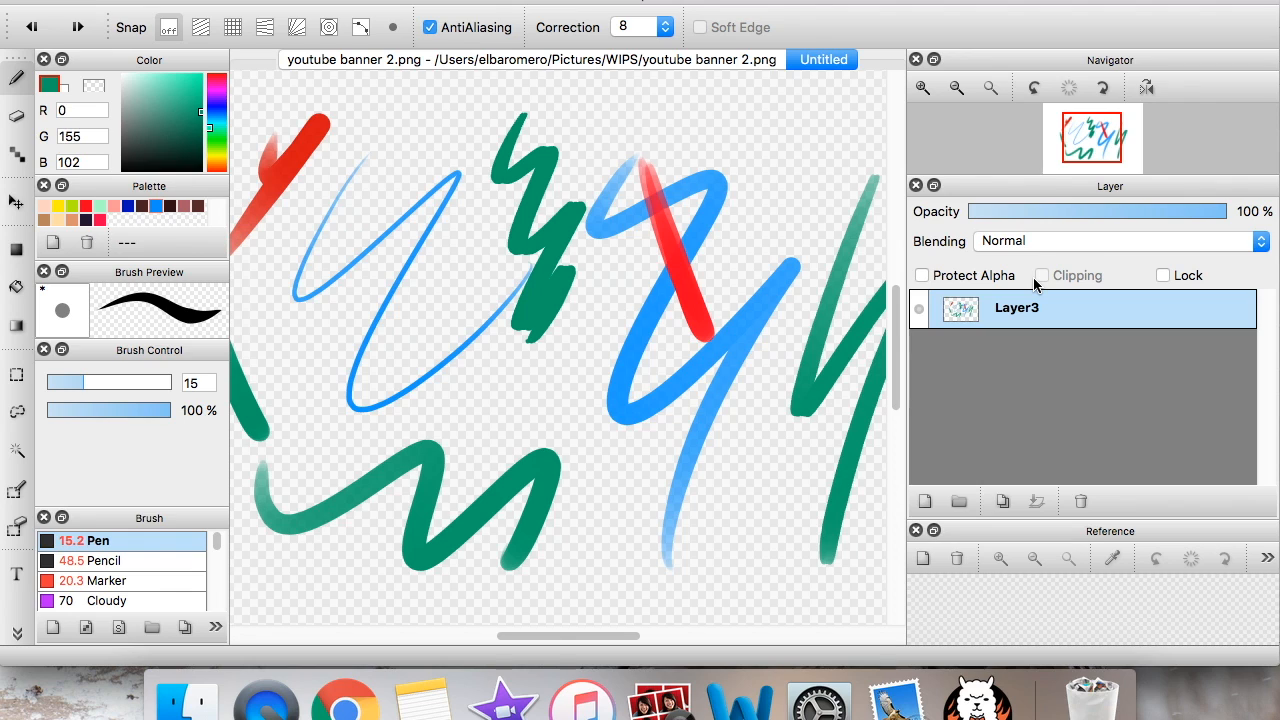
Detach the Layer window over the canvas and initialize the window positions a second time
{"action": "left_click_drag", "start_coordinate": [1010, 189], "coordinate": [560, 249]}
{"action": "left_click", "coordinate": [608, 1]}
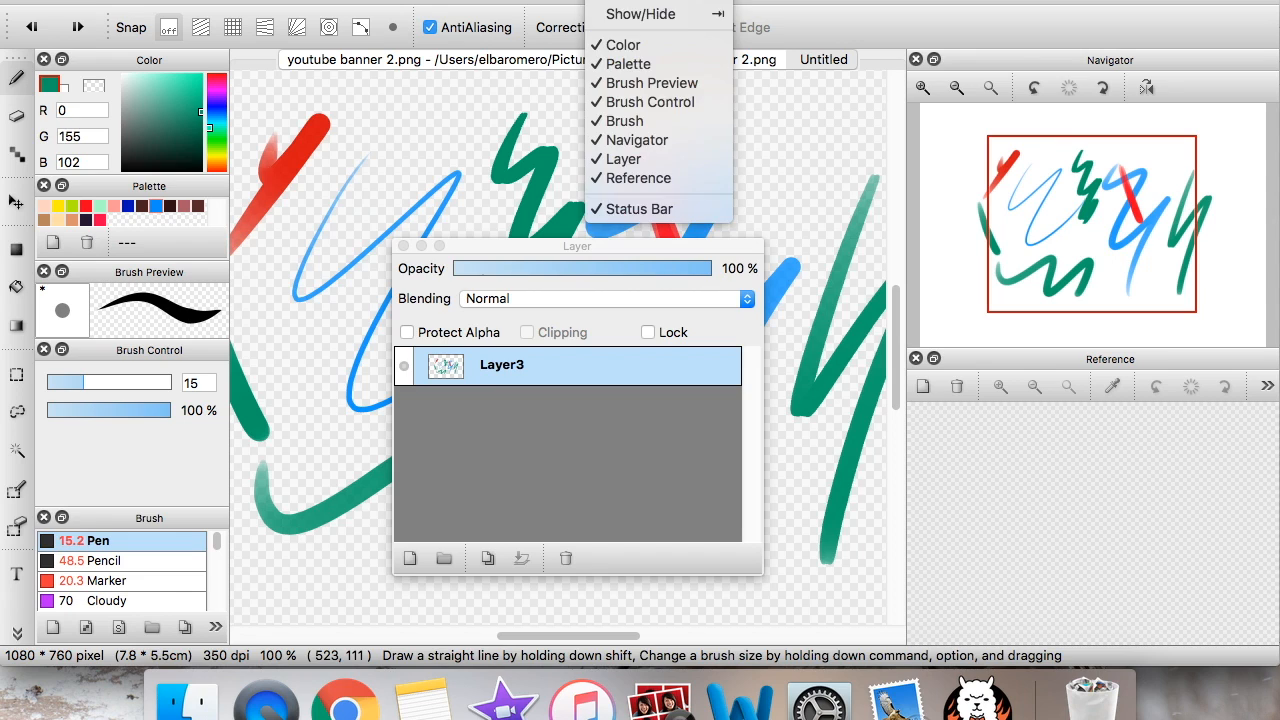
{"action": "left_click", "coordinate": [613, 3]}
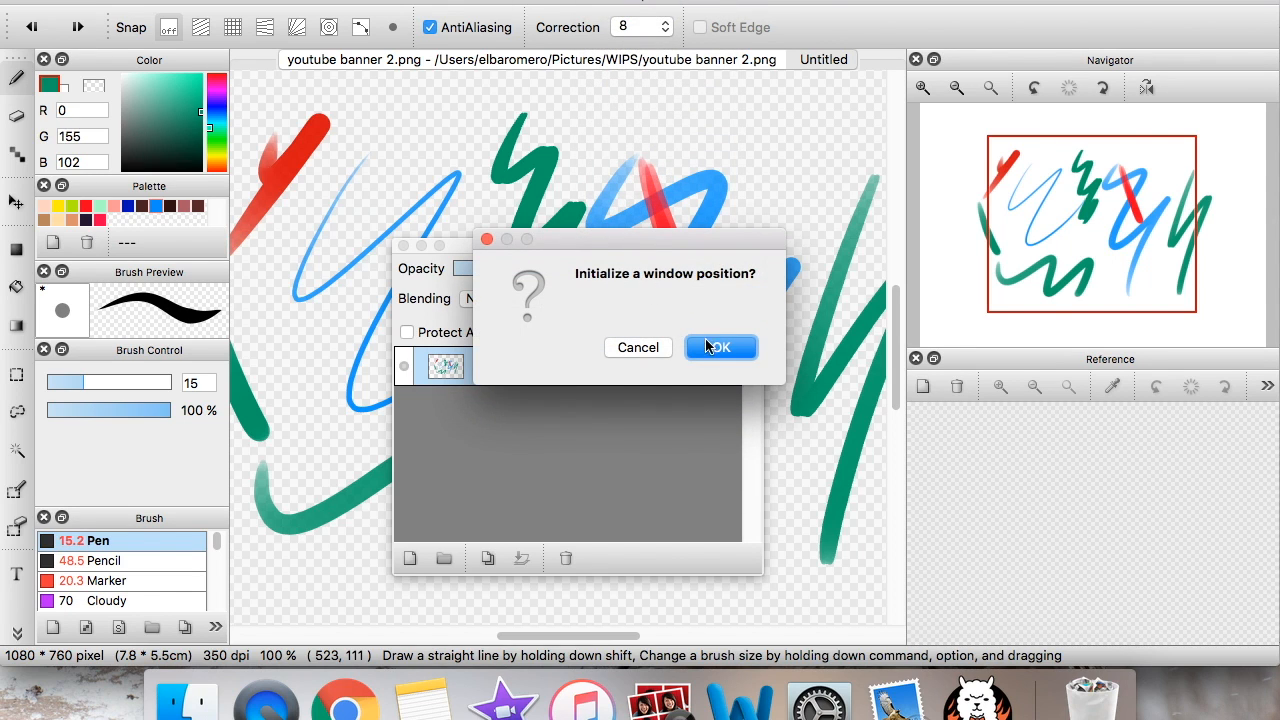
{"action": "left_click", "coordinate": [716, 347]}
Stretch the program window back to full screen size and give the Brush window more height
{"action": "left_click_drag", "start_coordinate": [802, 606], "coordinate": [1272, 684]}
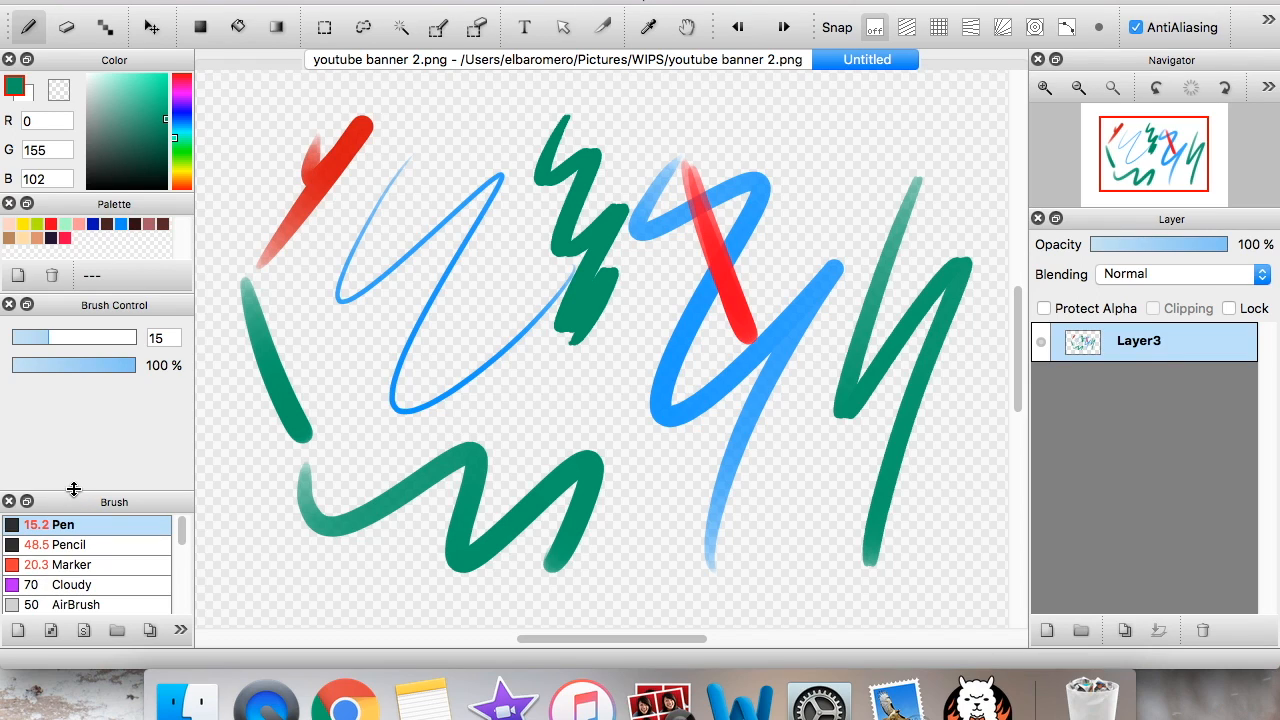
{"action": "left_click_drag", "start_coordinate": [75, 491], "coordinate": [80, 404]}
Hide all the docked windows with Show/Hide and bring them back
{"action": "left_click", "coordinate": [608, 1]}
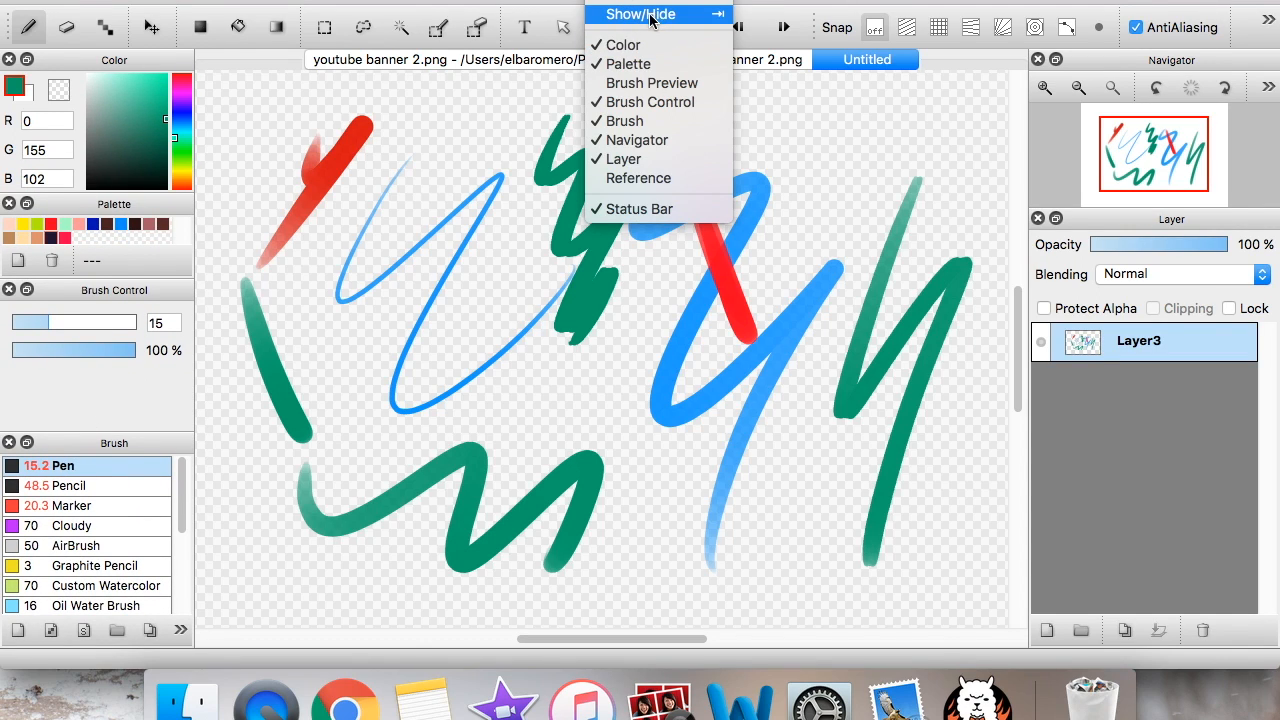
{"action": "left_click", "coordinate": [650, 15]}
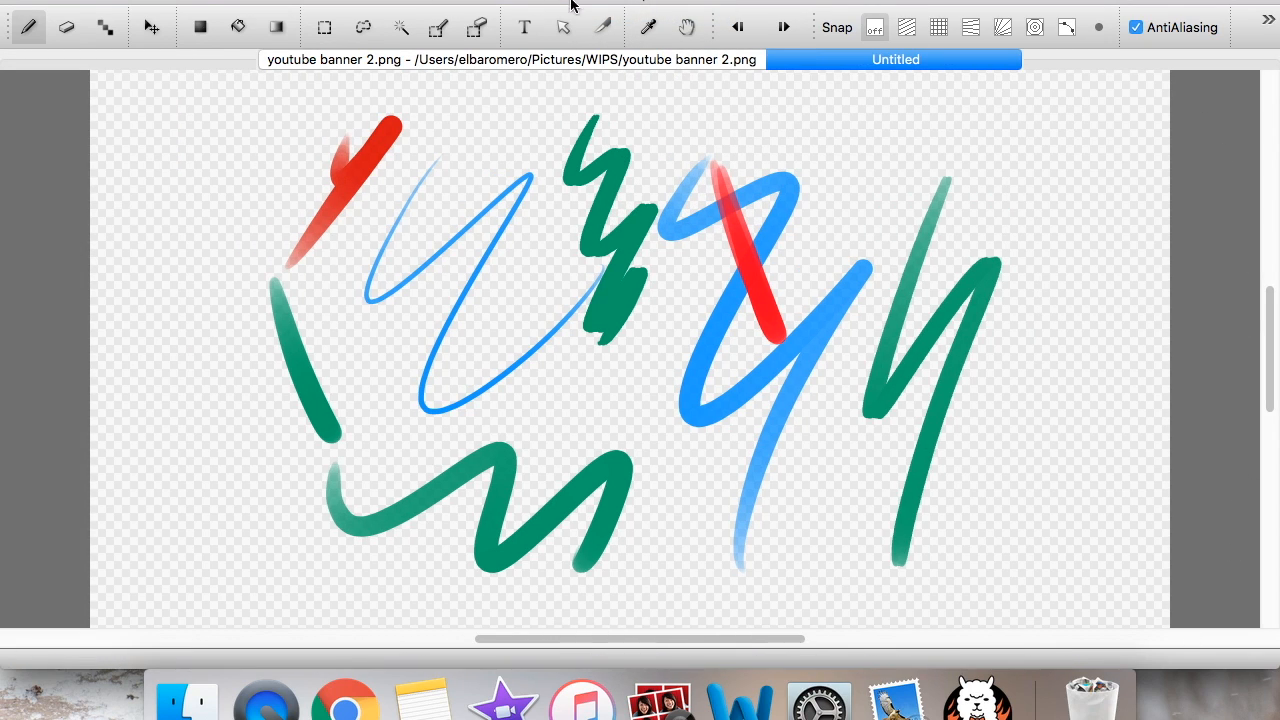
{"action": "left_click", "coordinate": [605, 2]}
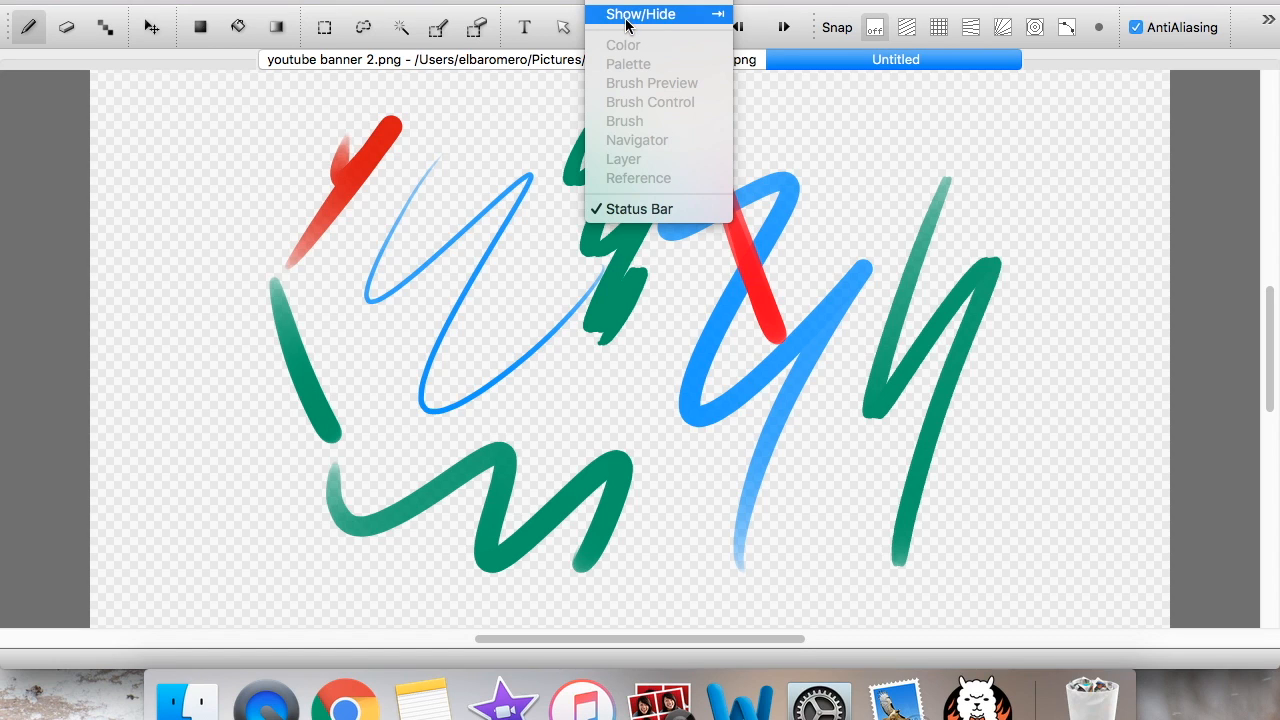
{"action": "left_click", "coordinate": [630, 15]}
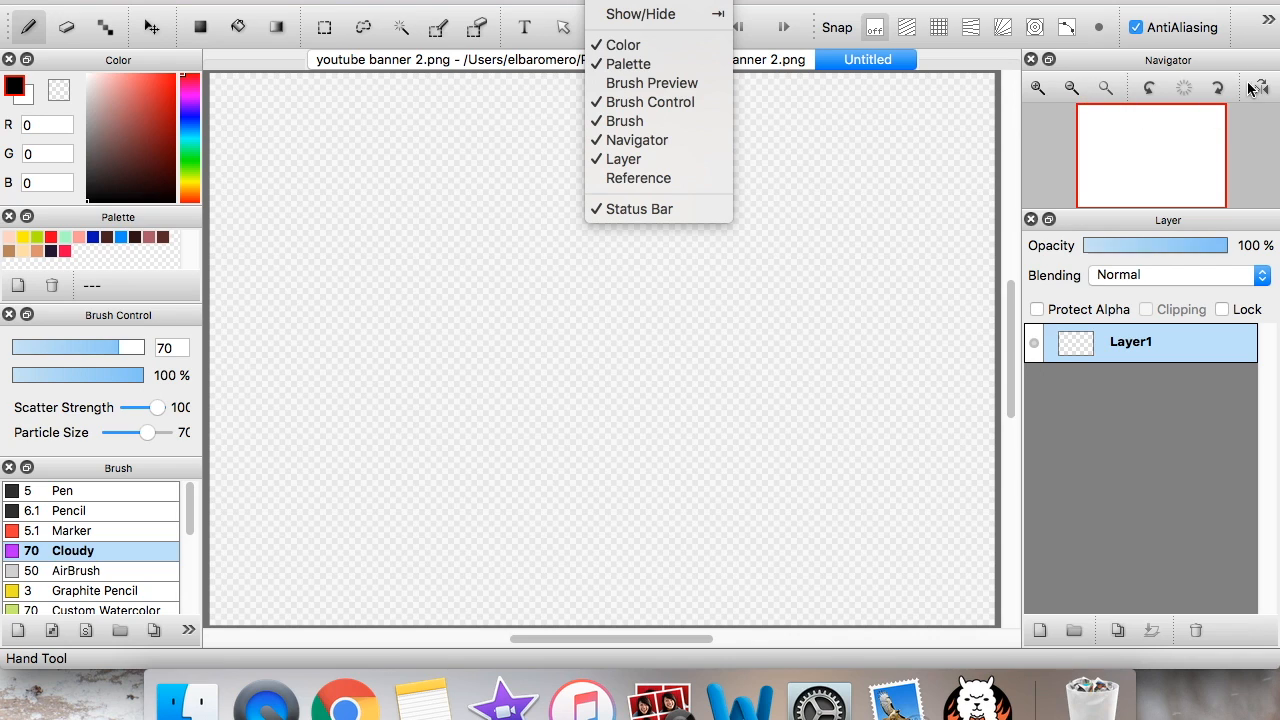
Tilt the blank canvas view to -1 degree in the Navigator, and rotate it left in repeated increments past -120 degrees
{"action": "left_click", "coordinate": [1146, 157]}
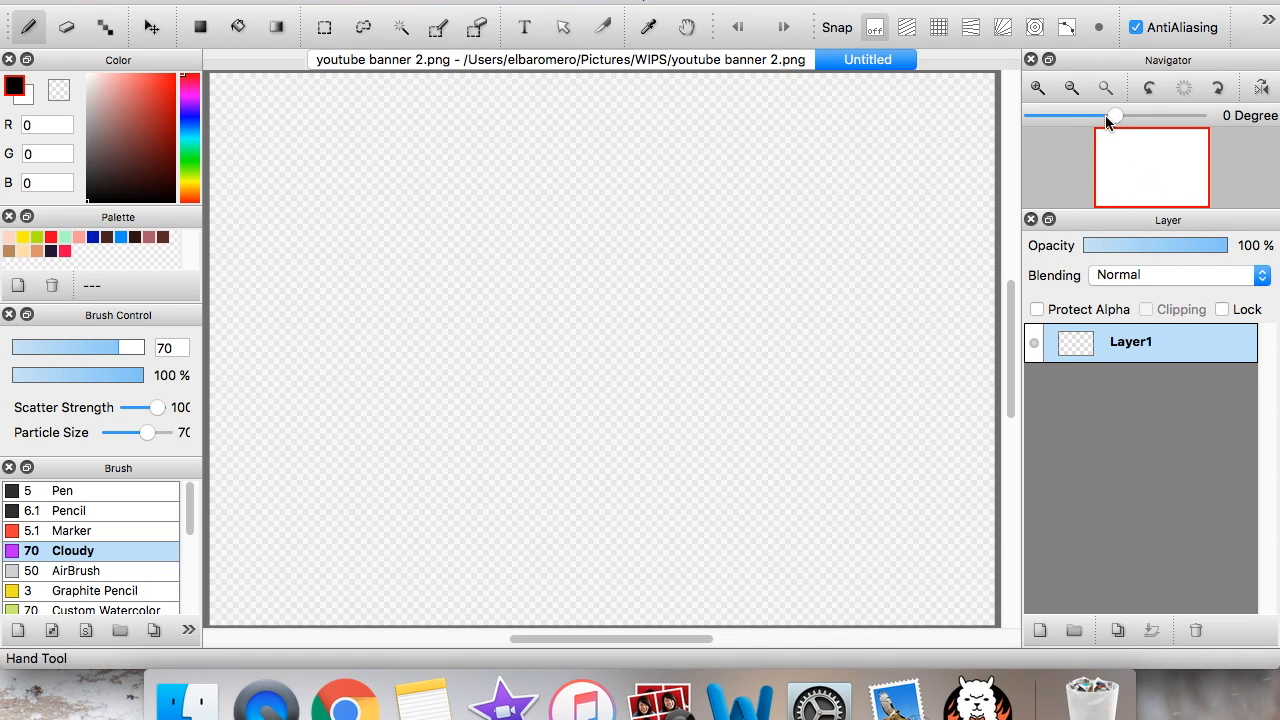
{"action": "mouse_move", "coordinate": [1117, 121]}
{"action": "left_mouse_down"}
{"action": "mouse_move", "coordinate": [1083, 116]}
{"action": "mouse_move", "coordinate": [1117, 121]}
{"action": "left_mouse_up"}
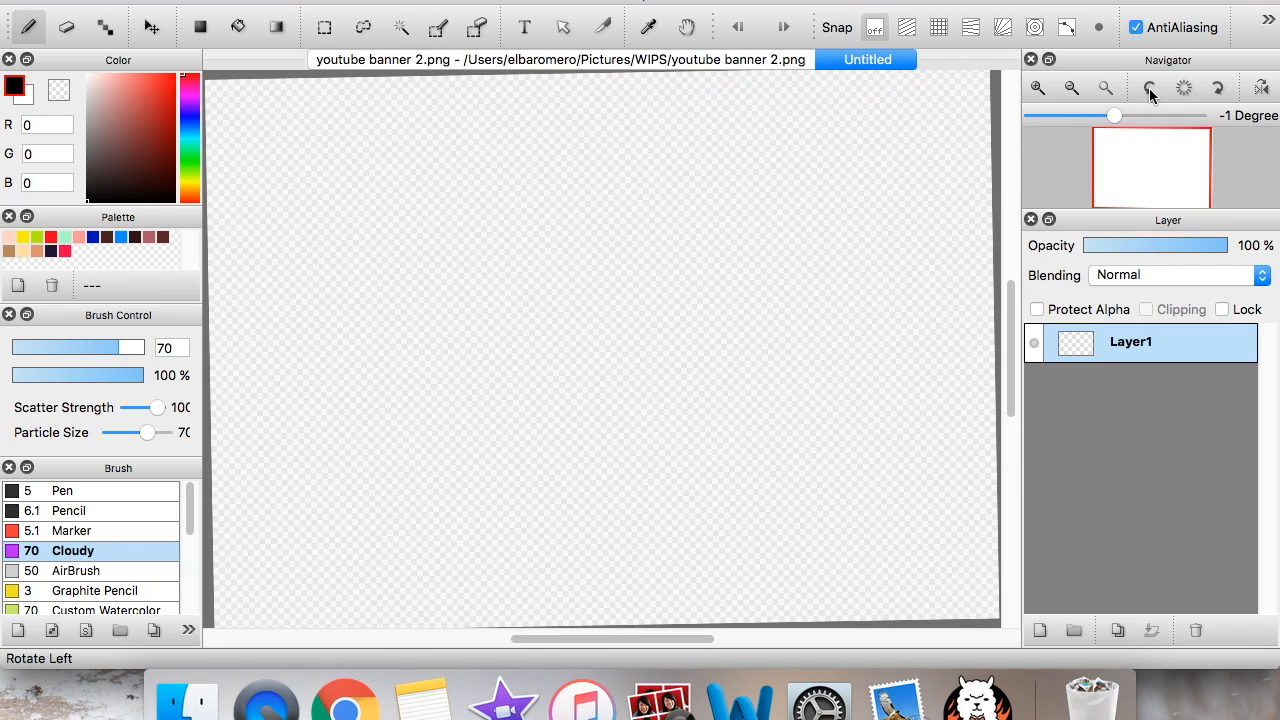
{"action": "left_click", "coordinate": [1149, 88]}
{"action": "left_click", "coordinate": [1150, 88]}
{"action": "left_click", "coordinate": [1150, 88]}
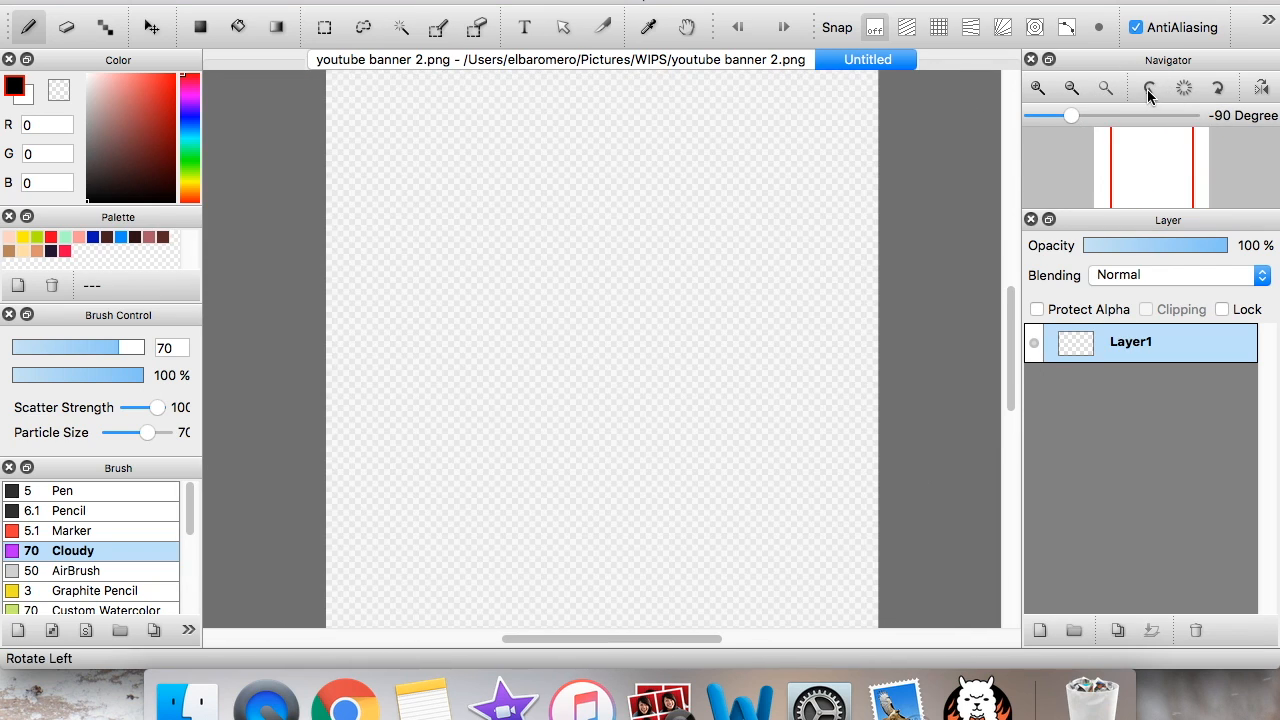
{"action": "left_click", "coordinate": [1148, 89]}
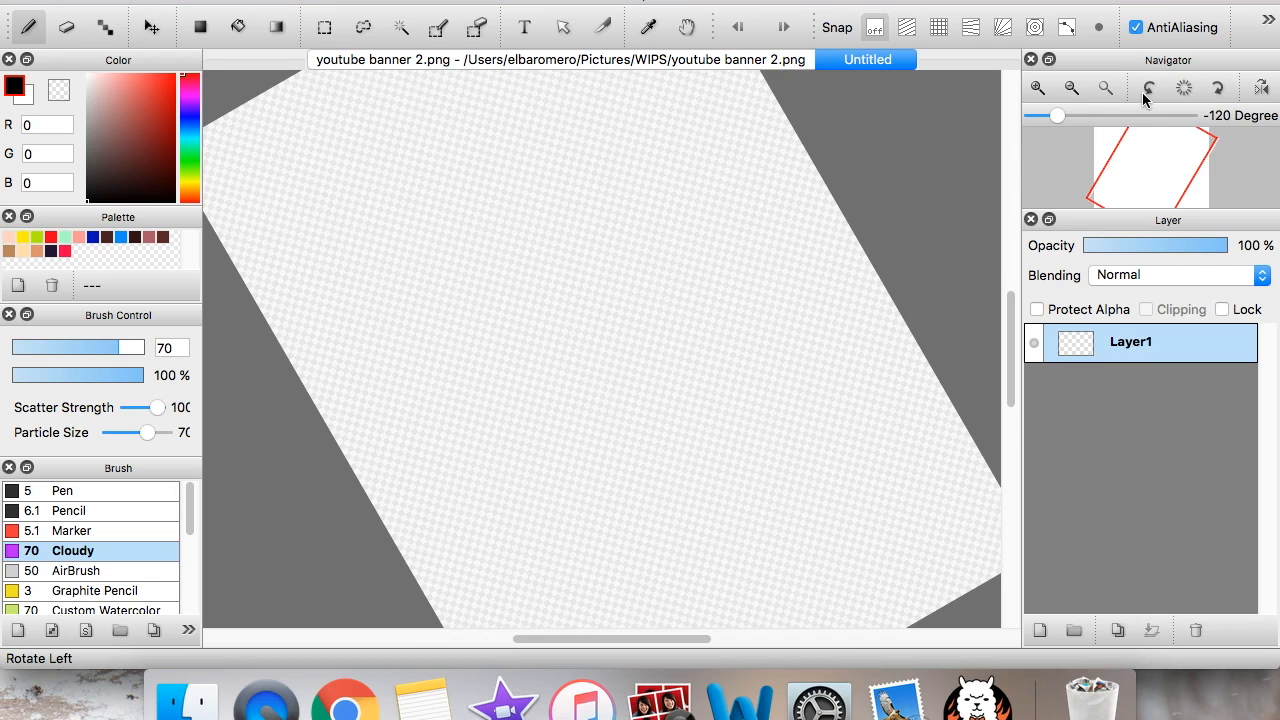
{"action": "left_click", "coordinate": [1145, 93]}
Rotate the canvas view right to 30 degrees, tilt it back with the rotation slider, and reset the rotation
{"action": "left_click", "coordinate": [1216, 87]}
{"action": "left_click", "coordinate": [1216, 87]}
{"action": "left_click", "coordinate": [1216, 87]}
{"action": "left_click", "coordinate": [1216, 87]}
{"action": "left_click", "coordinate": [1216, 87]}
{"action": "left_click", "coordinate": [1216, 87]}
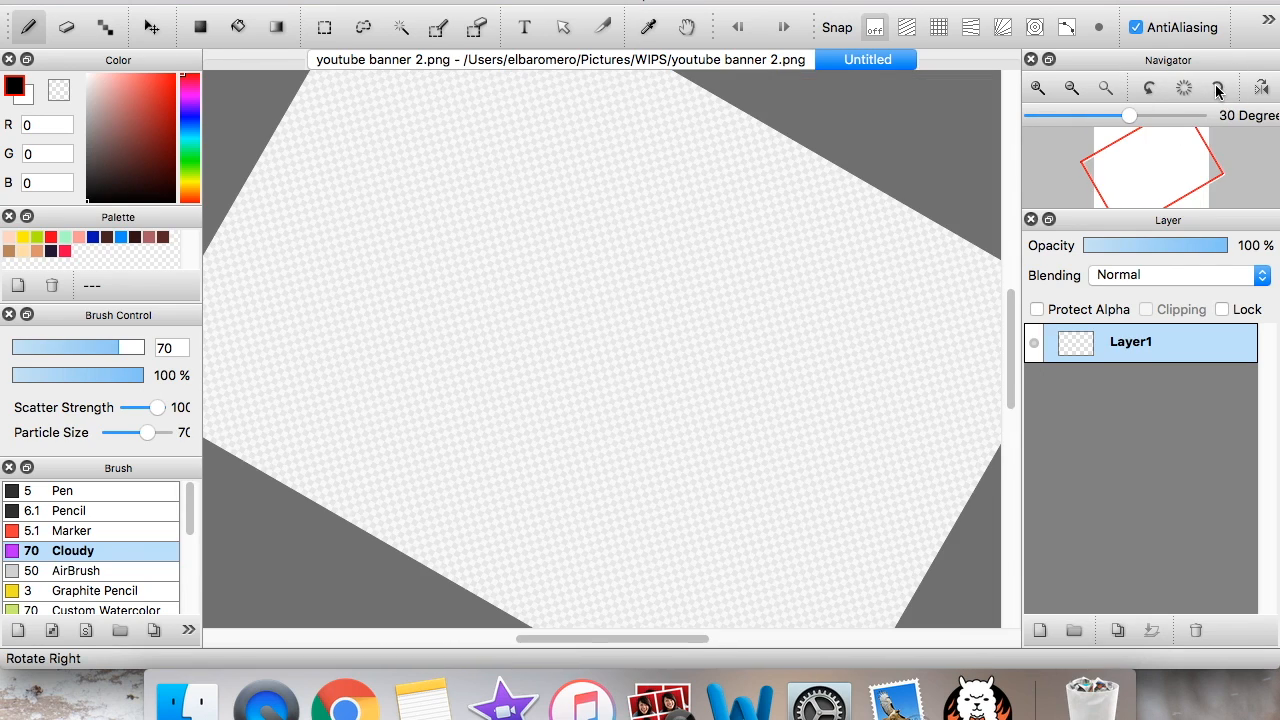
{"action": "left_click_drag", "start_coordinate": [1129, 117], "coordinate": [1094, 120]}
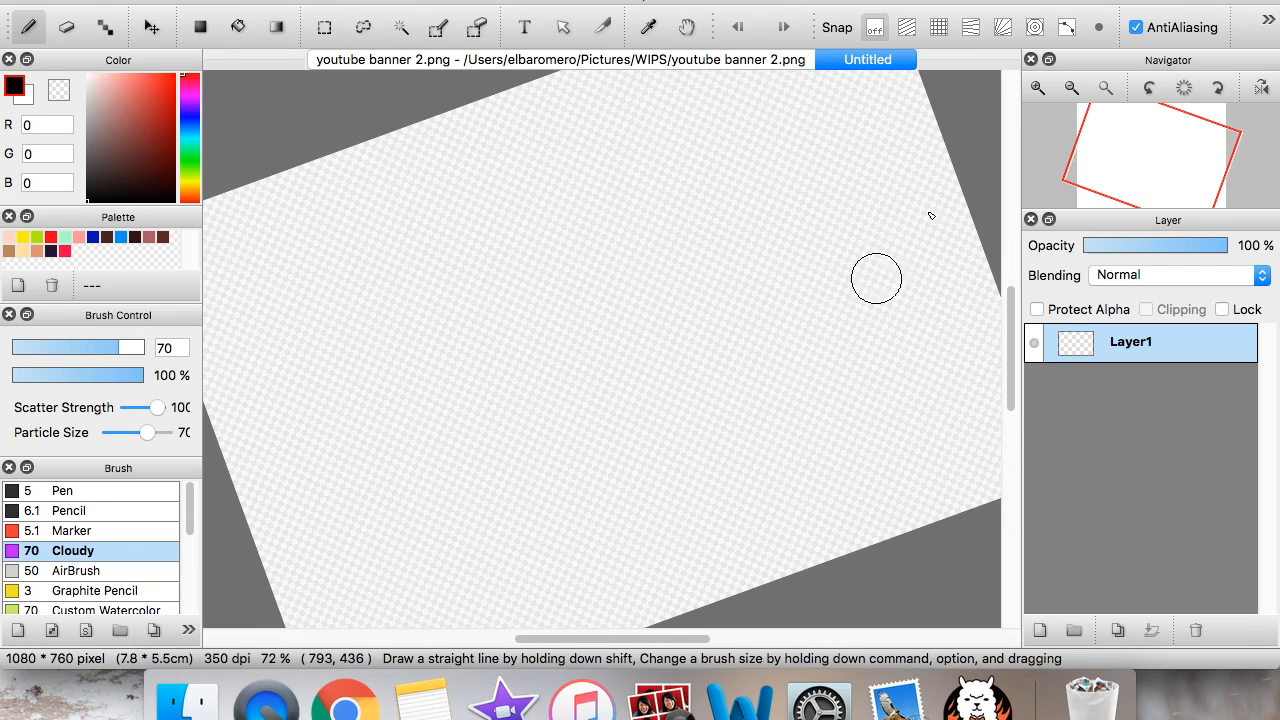
{"action": "left_click", "coordinate": [1183, 87]}
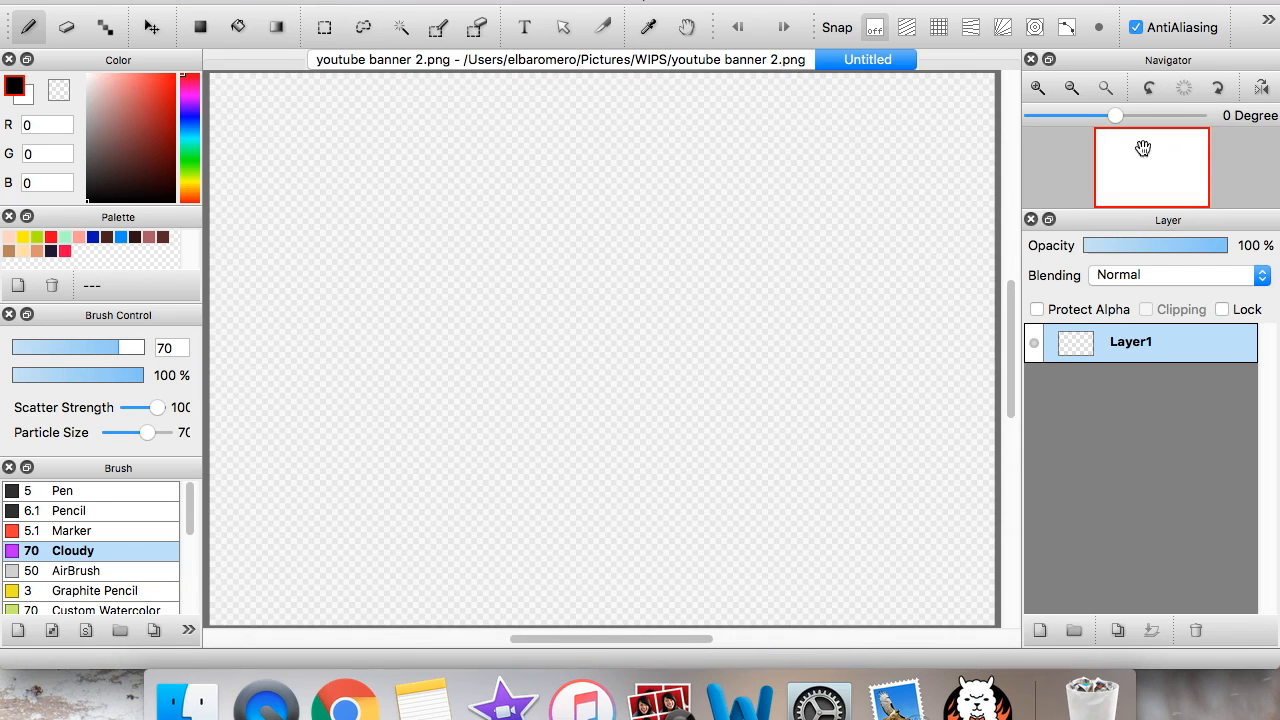
Switch to the youtube banner 2.png document and zoom in on the girl's face to 300 %
{"action": "left_click", "coordinate": [528, 0]}
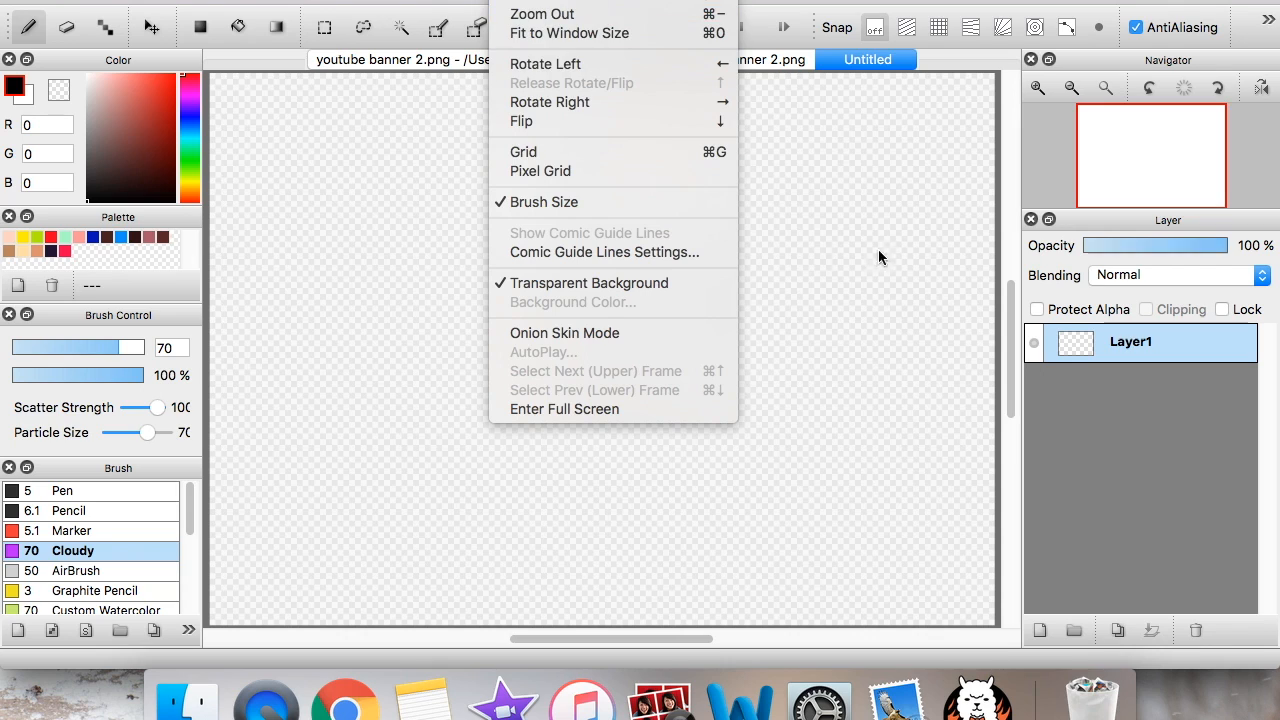
{"action": "left_click", "coordinate": [920, 291]}
{"action": "left_click", "coordinate": [560, 59]}
{"action": "left_click", "coordinate": [1040, 89]}
{"action": "left_click", "coordinate": [1040, 89]}
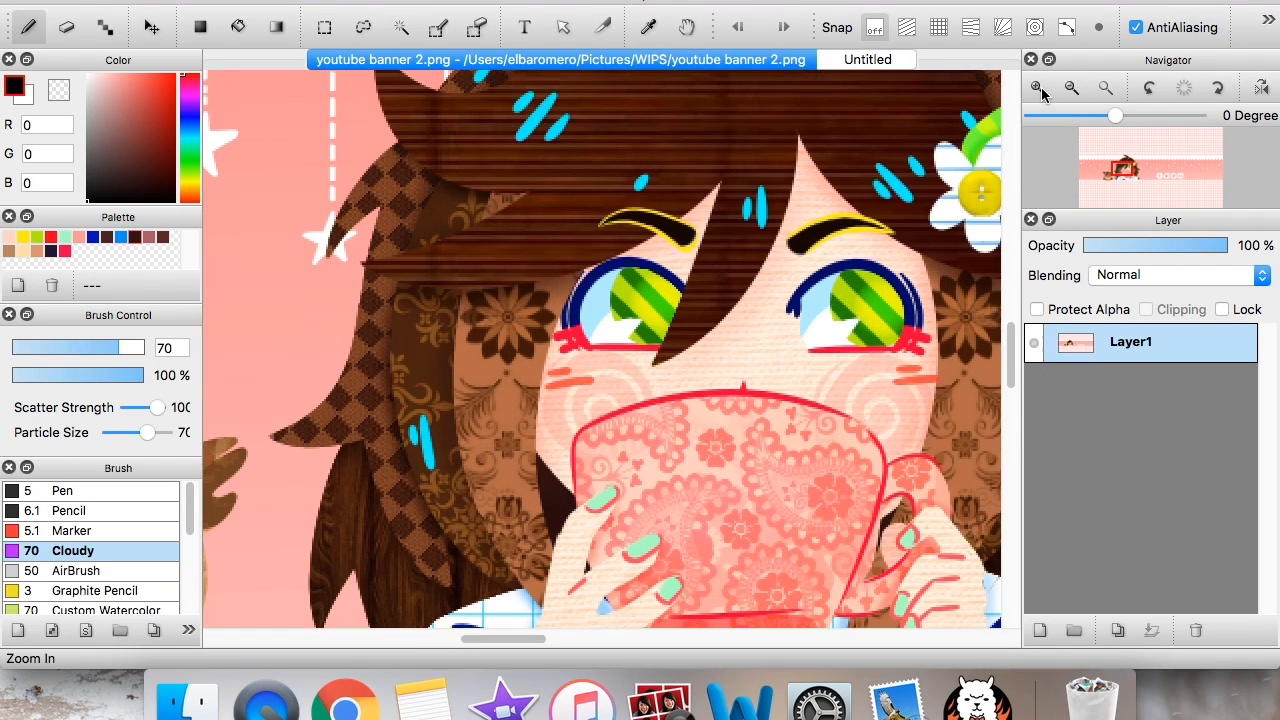
{"action": "left_click", "coordinate": [1040, 89]}
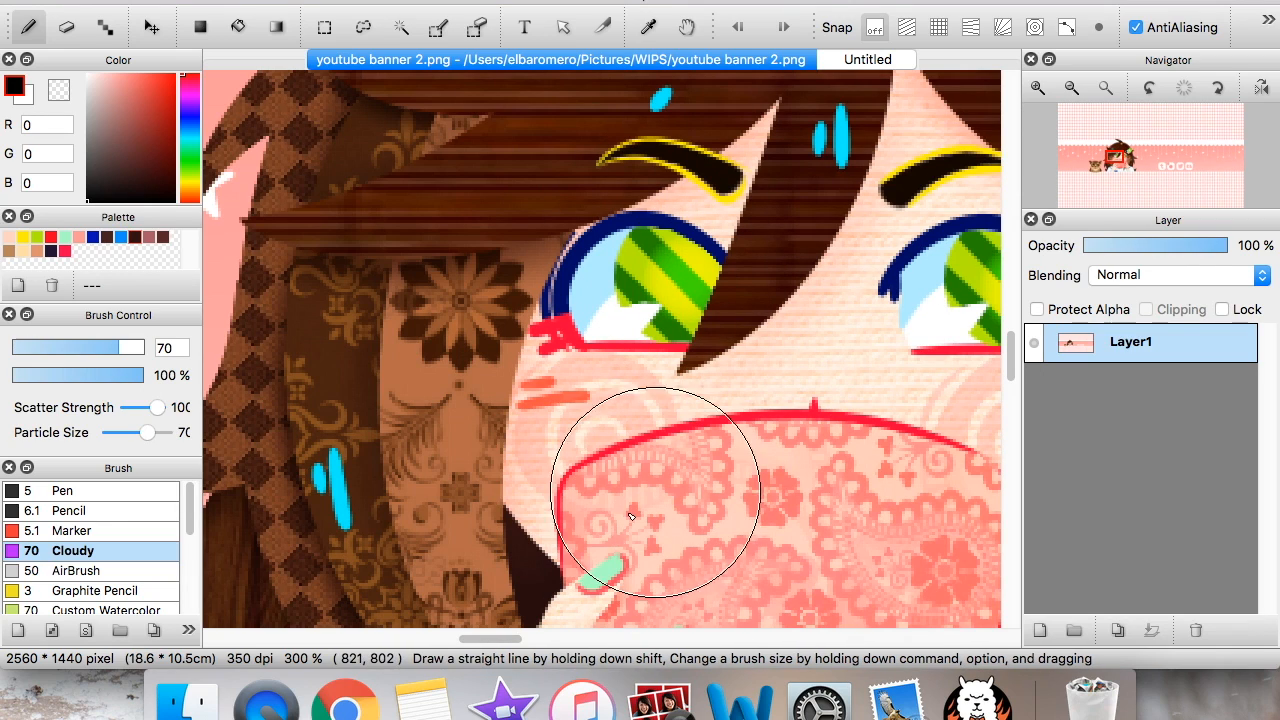
Move the Navigator view across the face to the owl, zoom out to 66 %, and shift the view toward the social media icons
{"action": "left_click", "coordinate": [1127, 168]}
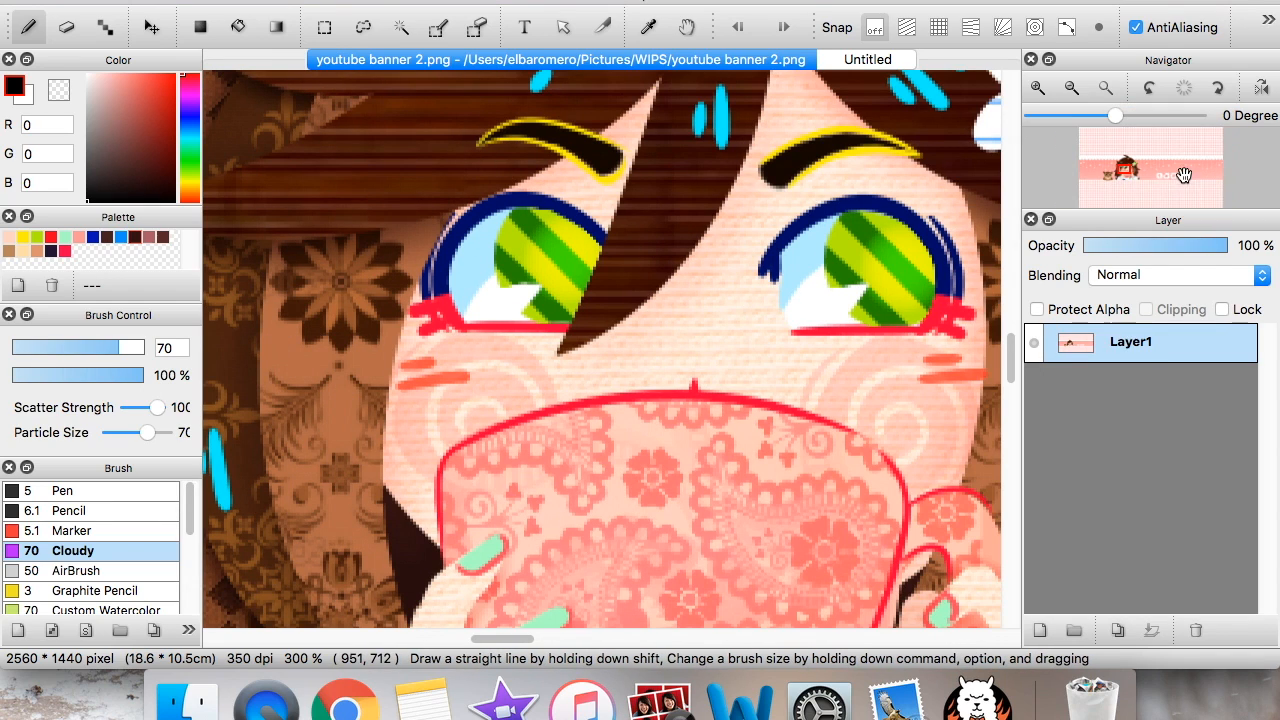
{"action": "mouse_move", "coordinate": [1128, 170]}
{"action": "left_mouse_down"}
{"action": "mouse_move", "coordinate": [1120, 160]}
{"action": "mouse_move", "coordinate": [1148, 157]}
{"action": "mouse_move", "coordinate": [1131, 148]}
{"action": "mouse_move", "coordinate": [1120, 165]}
{"action": "mouse_move", "coordinate": [1113, 152]}
{"action": "mouse_move", "coordinate": [1106, 176]}
{"action": "mouse_move", "coordinate": [1100, 160]}
{"action": "left_mouse_up"}
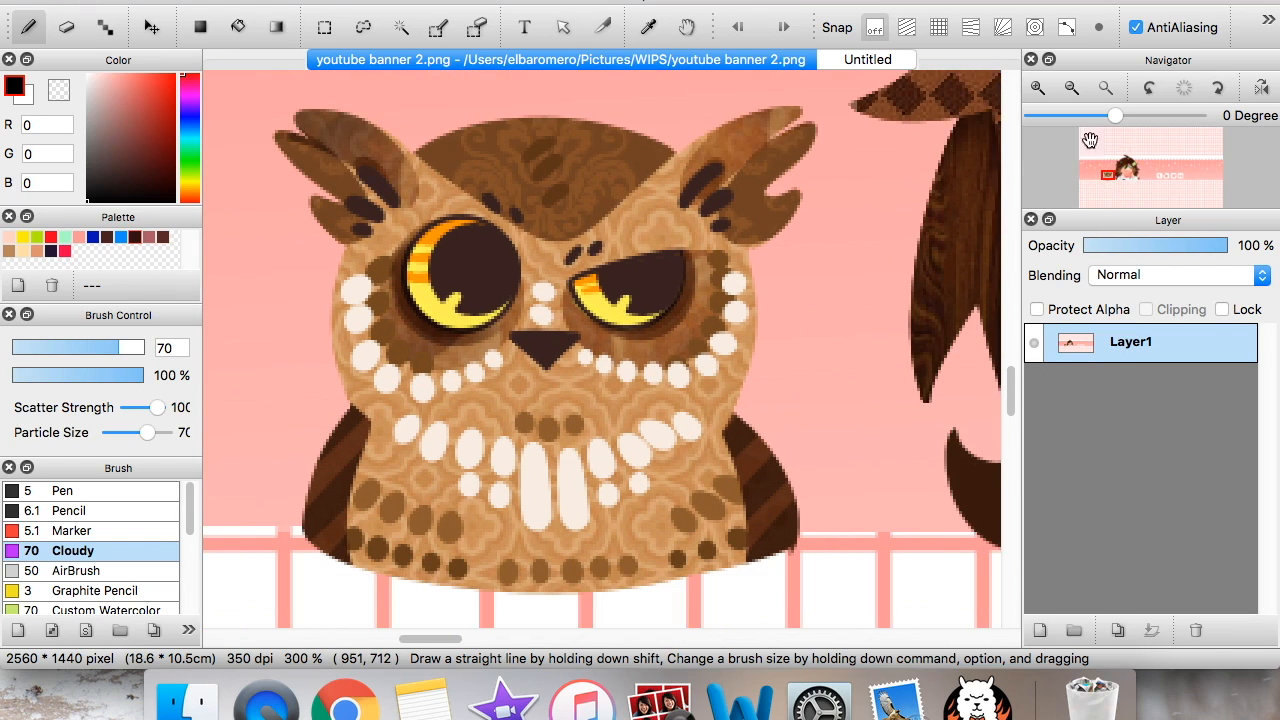
{"action": "left_click", "coordinate": [1071, 88]}
{"action": "left_click", "coordinate": [1071, 88]}
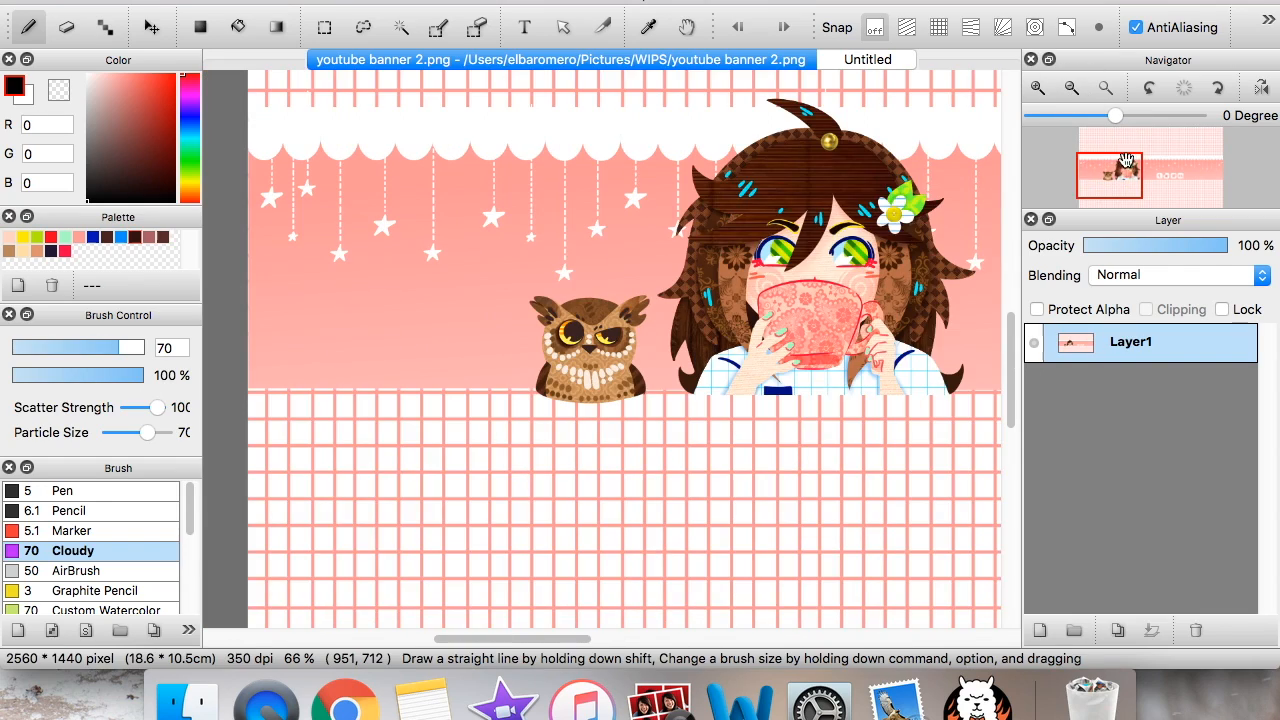
{"action": "left_click_drag", "start_coordinate": [1112, 165], "coordinate": [1177, 171]}
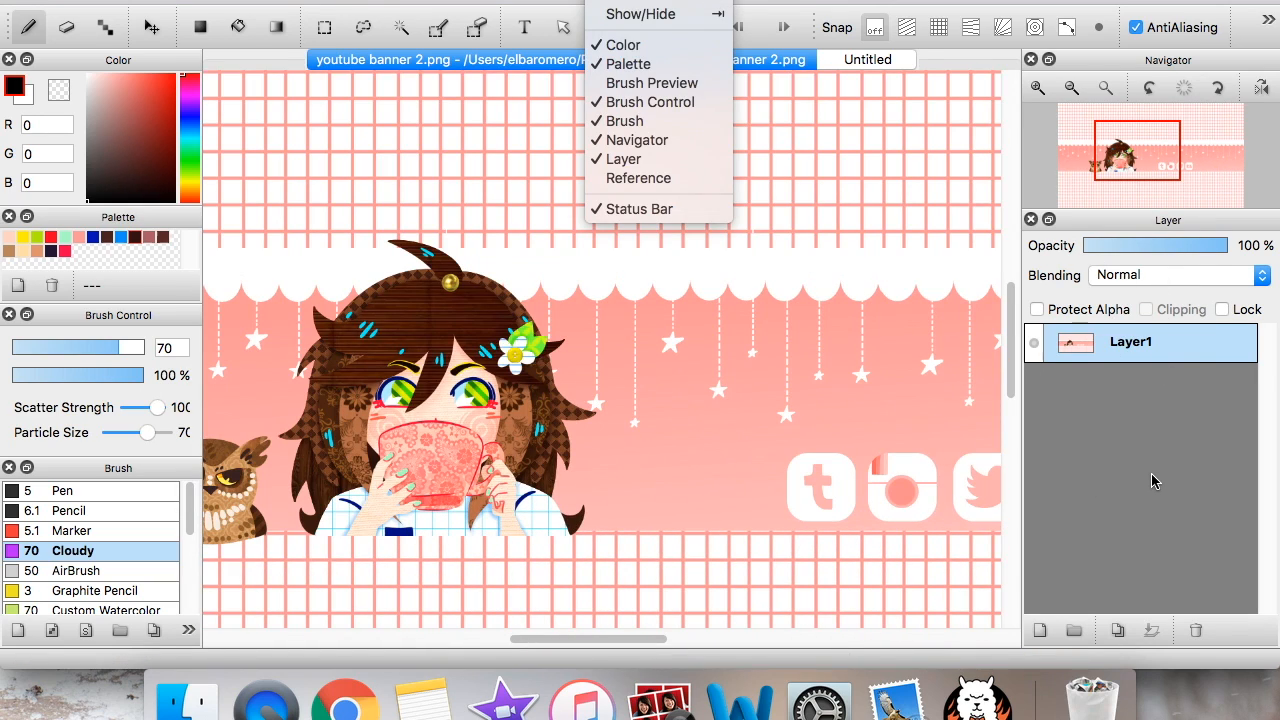
Show the Reference window and enlarge it over the banner artwork
{"action": "left_click", "coordinate": [640, 209]}
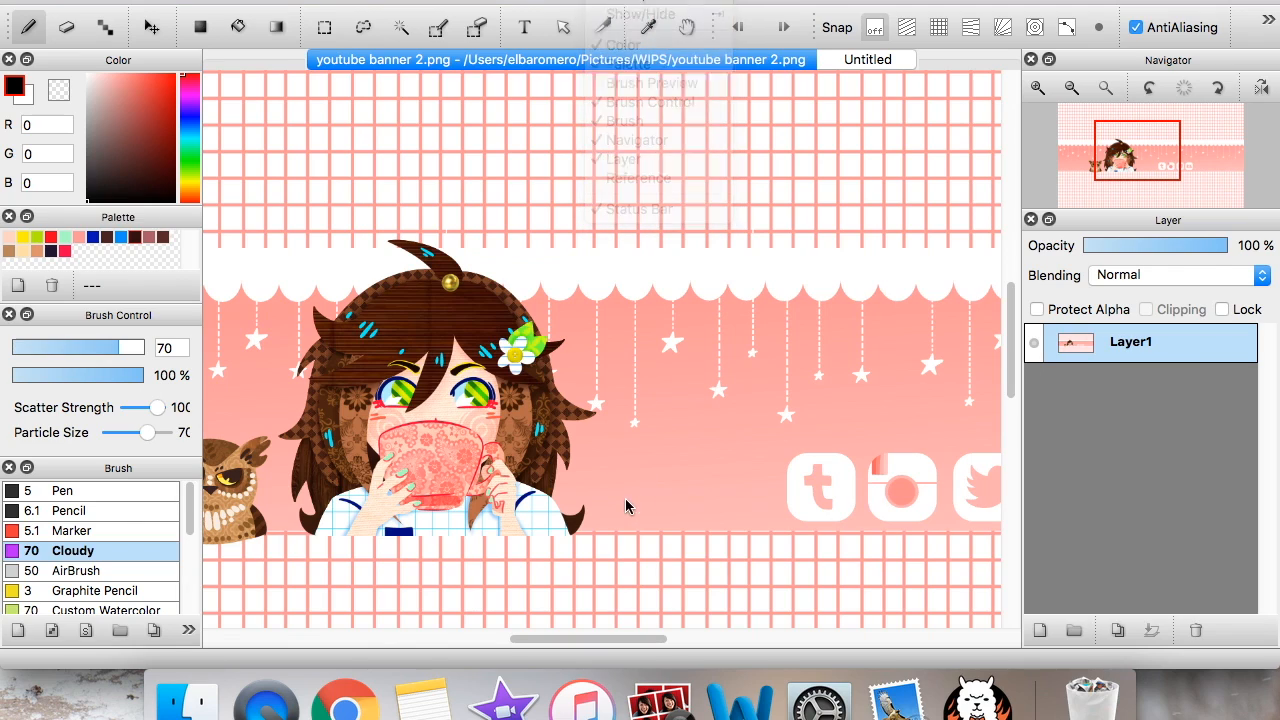
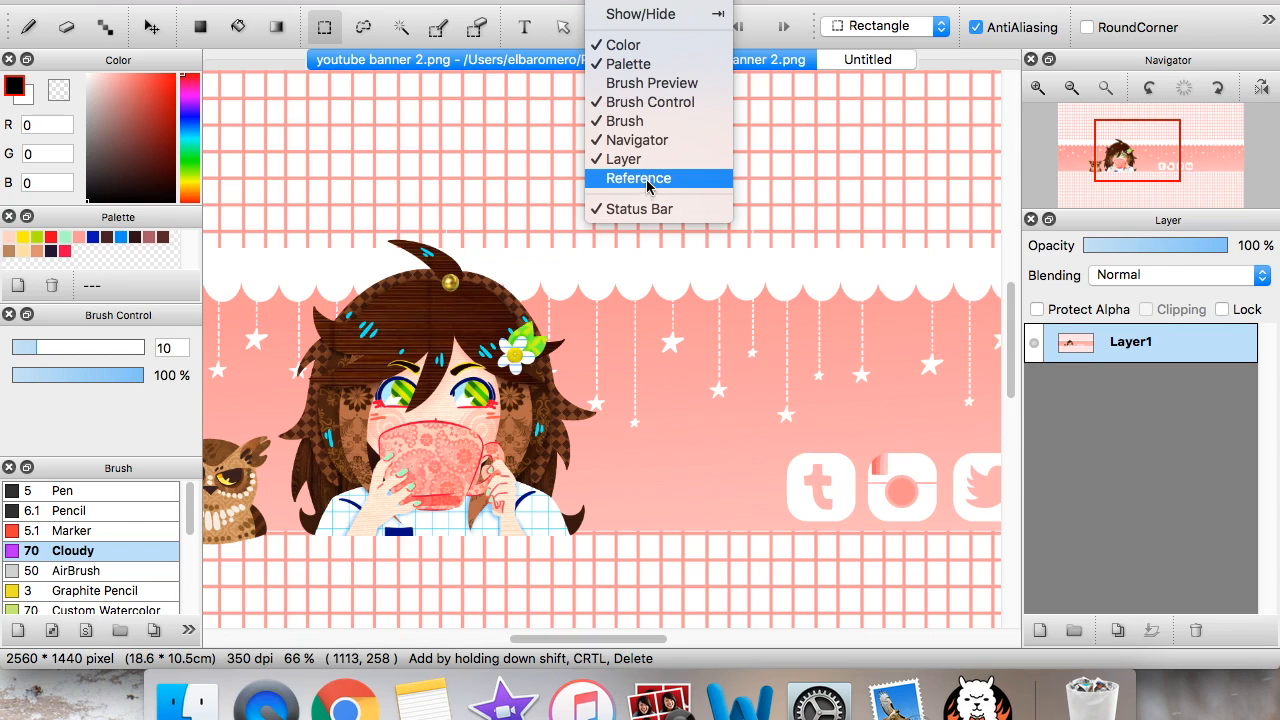
{"action": "left_click", "coordinate": [646, 180]}
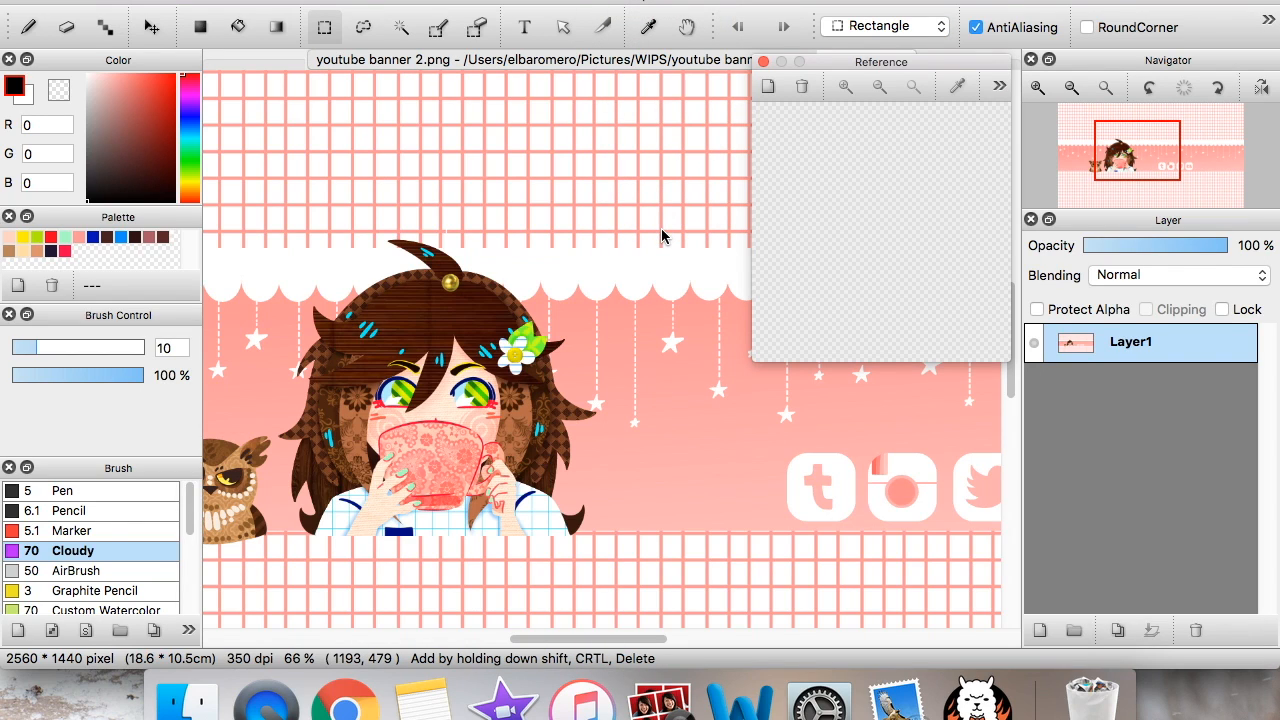
{"action": "left_click_drag", "start_coordinate": [755, 360], "coordinate": [584, 530]}
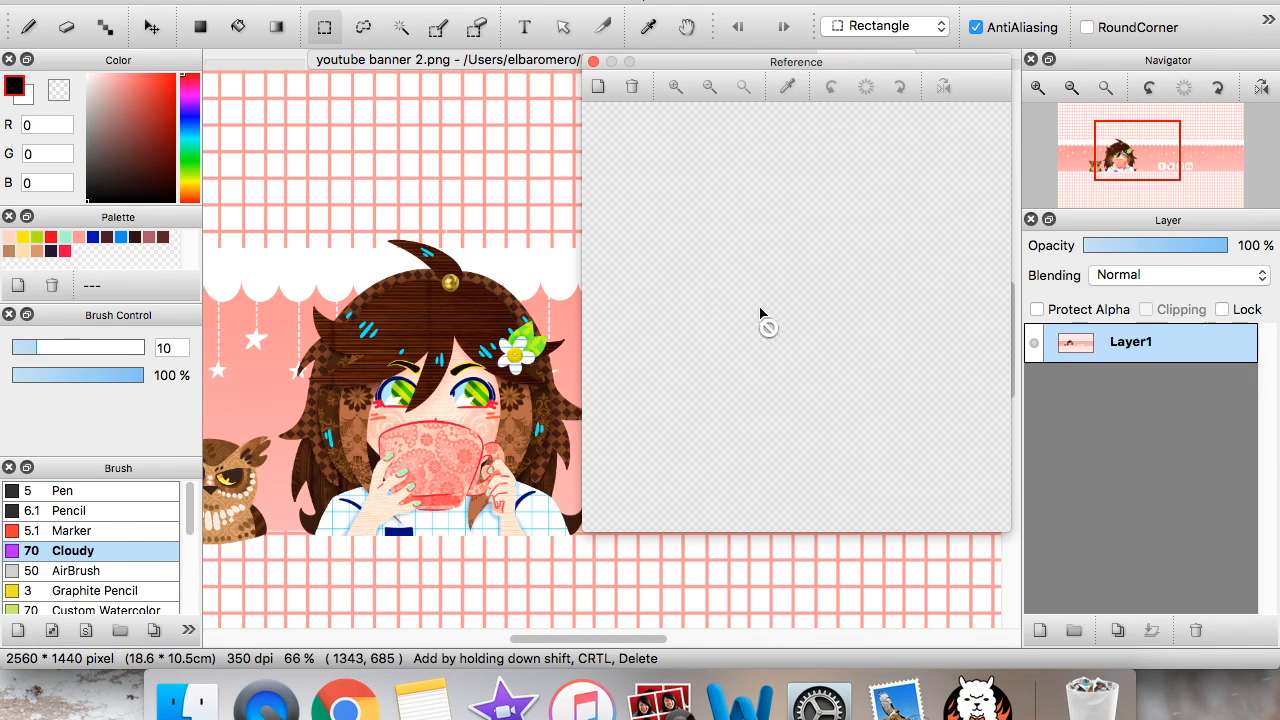
{"action": "left_click_drag", "start_coordinate": [767, 67], "coordinate": [746, 88]}
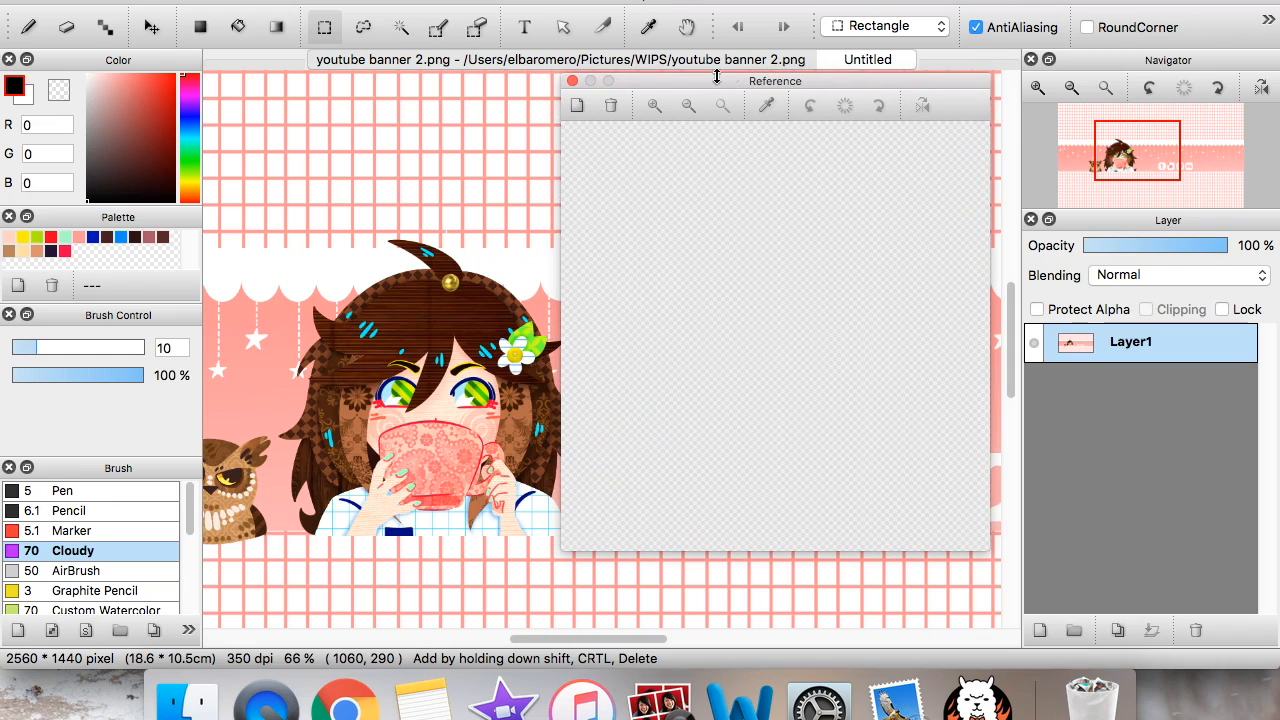
Load the place holder 2.png image into the Reference window and move the window away from the girl's face
{"action": "left_click", "coordinate": [577, 106]}
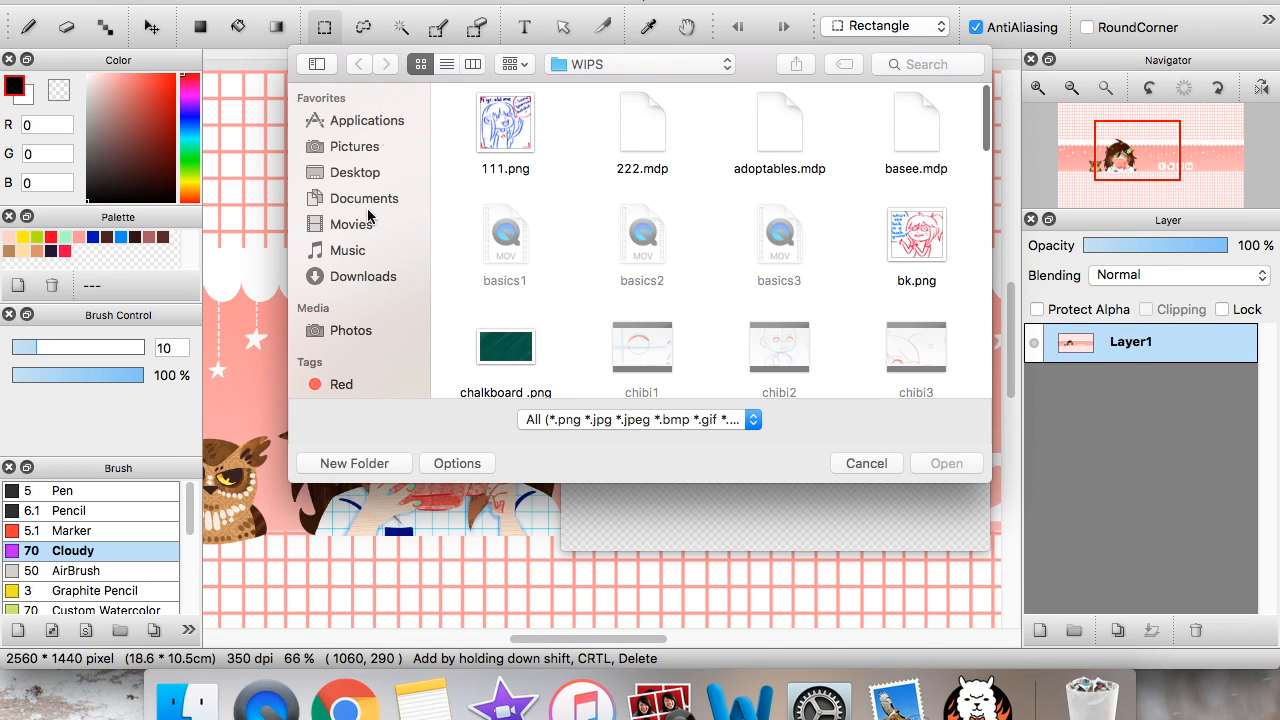
{"action": "left_click_drag", "start_coordinate": [985, 161], "coordinate": [979, 360]}
{"action": "double_click", "coordinate": [512, 290]}
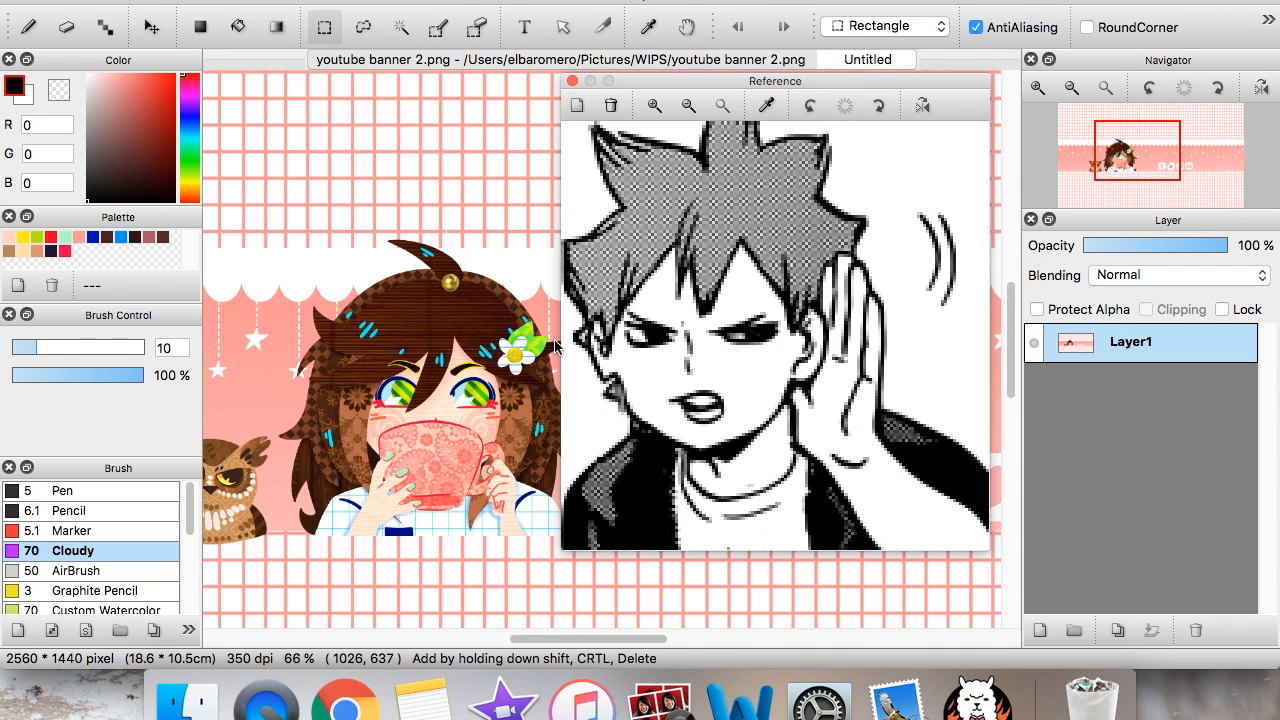
{"action": "left_click_drag", "start_coordinate": [761, 93], "coordinate": [854, 70]}
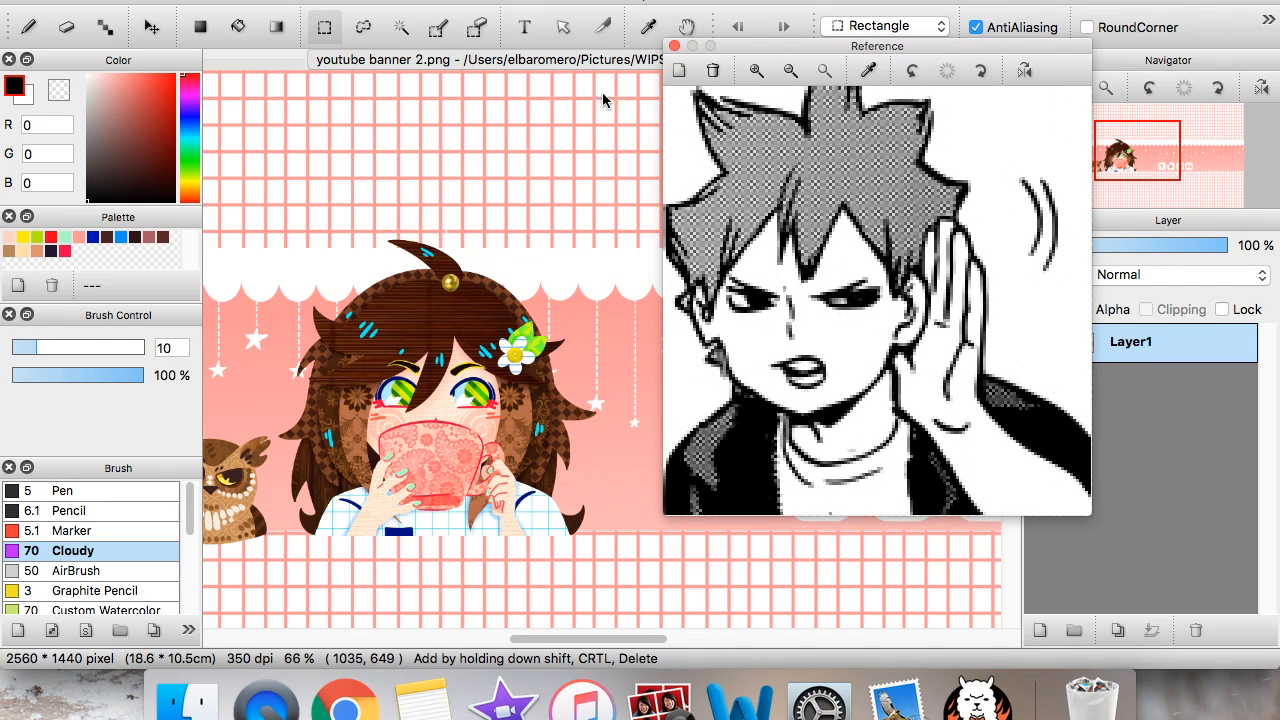
Add a new layer above the banner, fill it with white, and place the Reference window beside the free drawing area
{"action": "left_click", "coordinate": [1041, 630]}
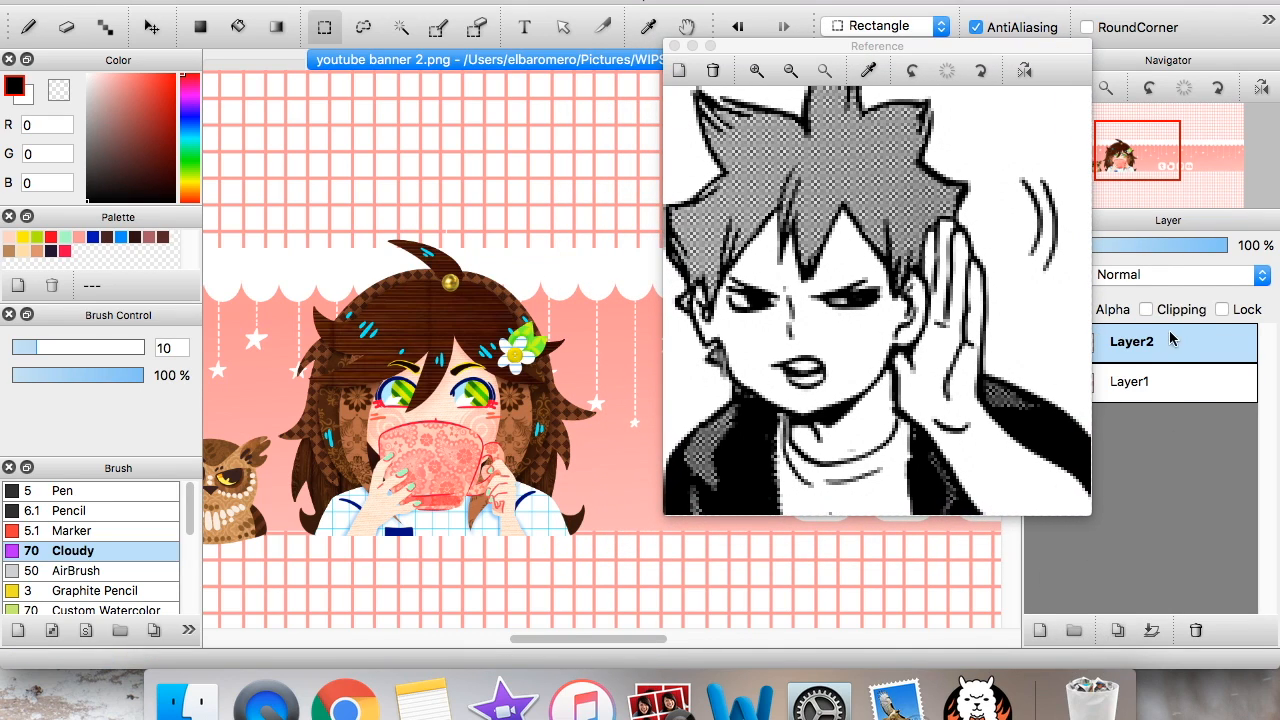
{"action": "left_click_drag", "start_coordinate": [917, 60], "coordinate": [777, 58]}
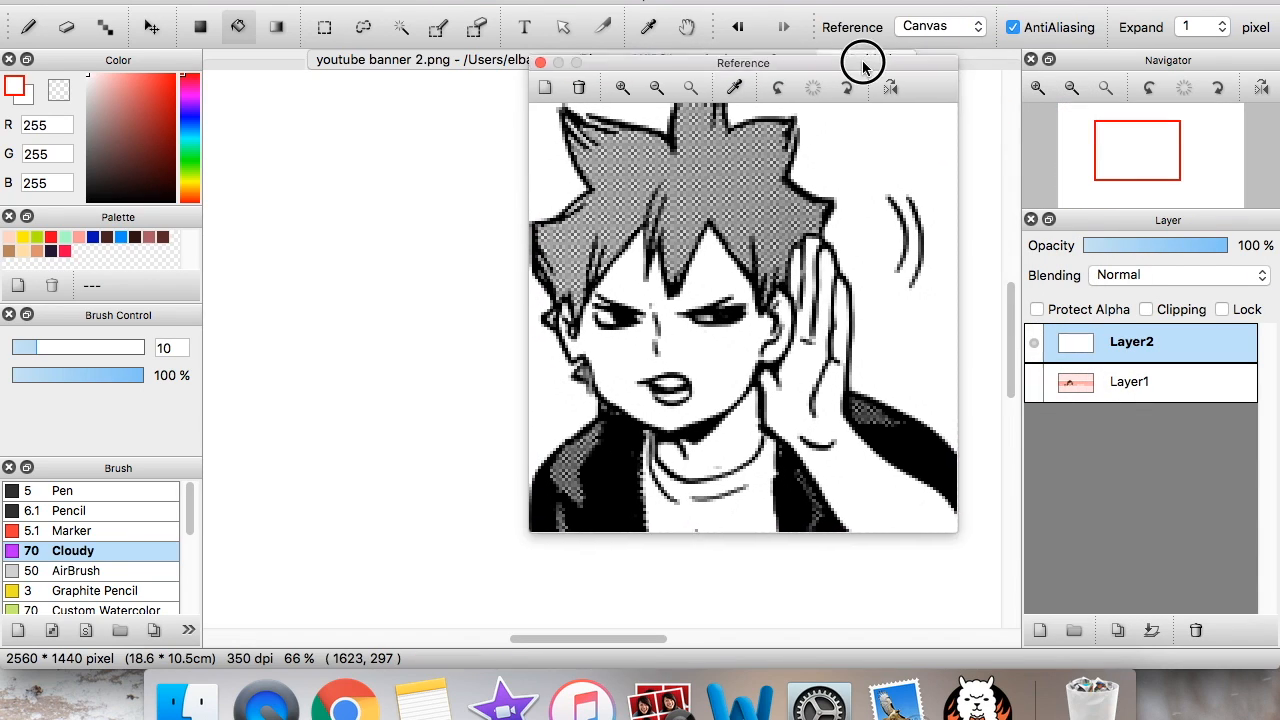
{"action": "left_click_drag", "start_coordinate": [863, 57], "coordinate": [983, 40]}
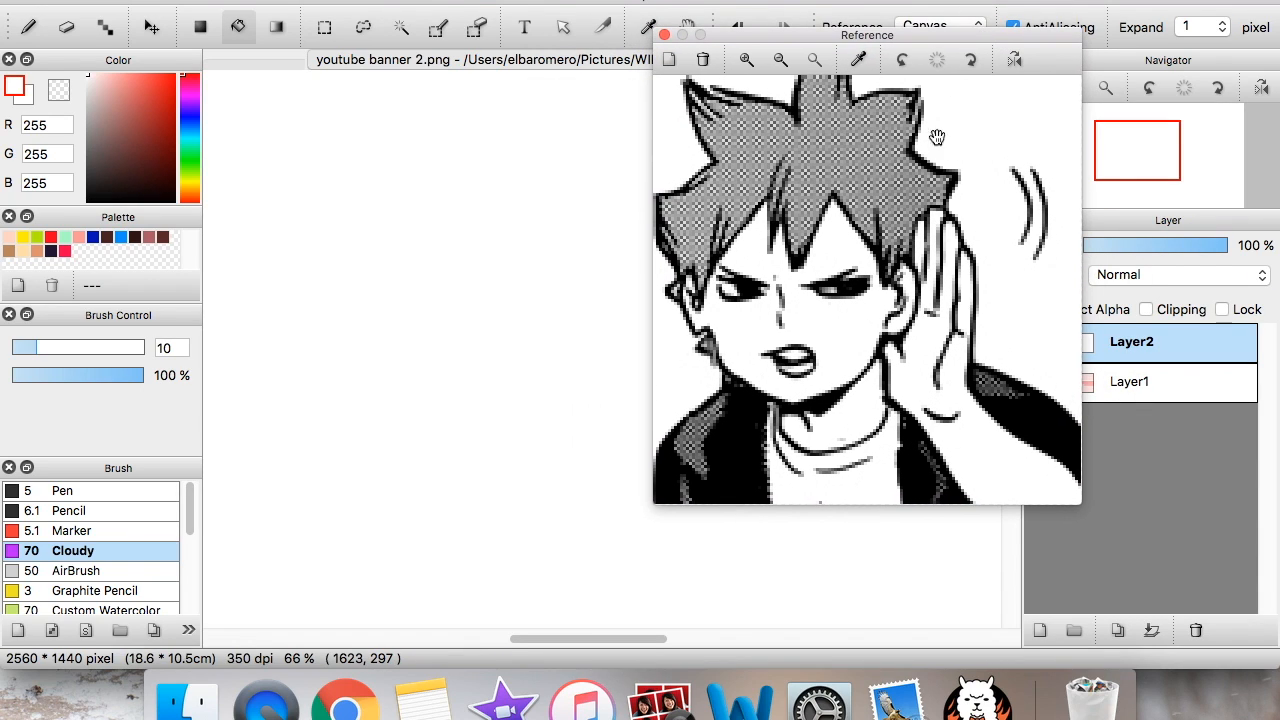
Set the drawing colour to pure red, reduce the Cloudy brush to about 20, and choose the Pencil brush at about size 15
{"action": "left_click", "coordinate": [177, 77]}
{"action": "left_click", "coordinate": [28, 27]}
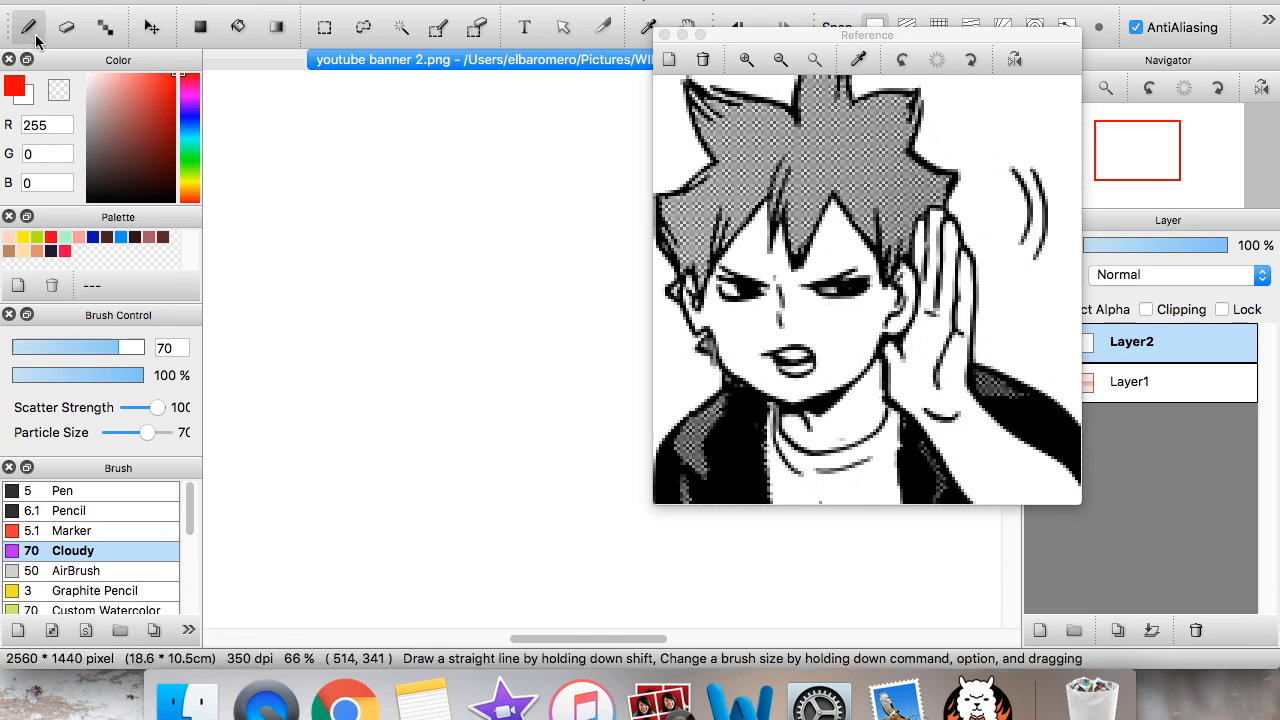
{"action": "left_click_drag", "start_coordinate": [118, 347], "coordinate": [53, 347]}
{"action": "left_click", "coordinate": [84, 511]}
{"action": "left_click_drag", "start_coordinate": [316, 210], "coordinate": [346, 405]}
{"action": "left_click_drag", "start_coordinate": [319, 245], "coordinate": [360, 412]}
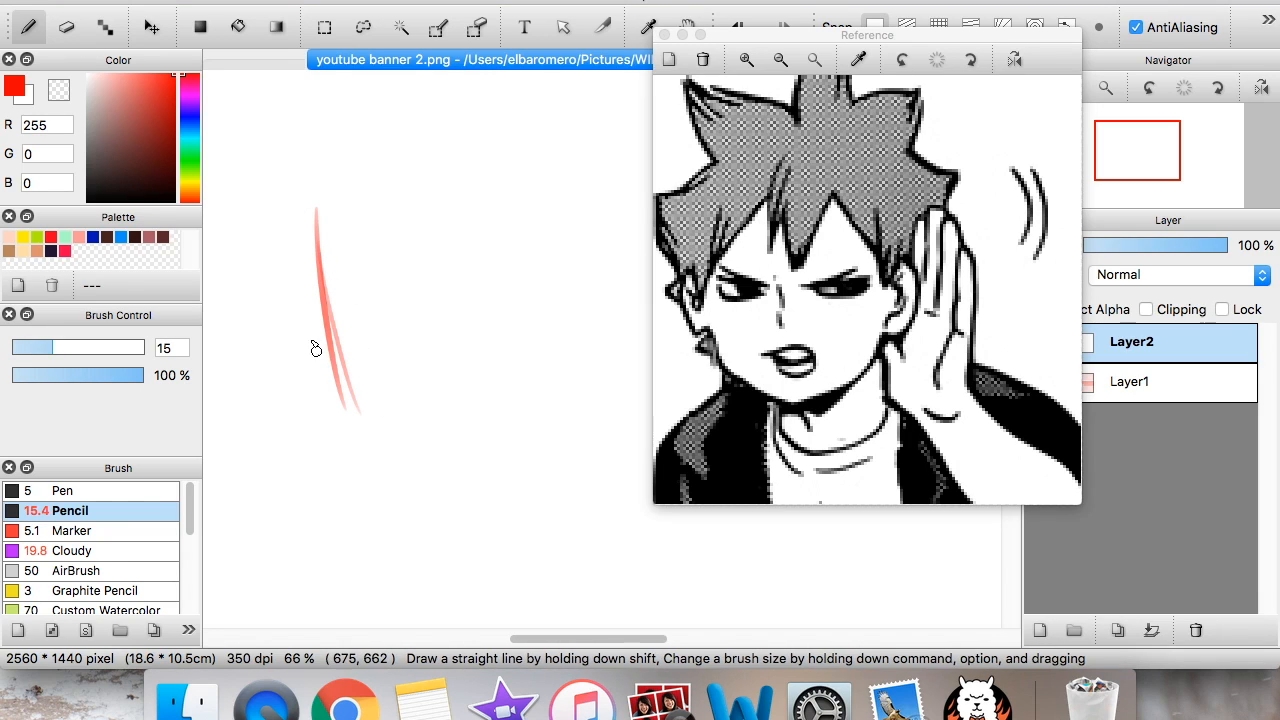
{"action": "key", "text": "super+z"}
{"action": "key", "text": "super+z"}
Sketch the reference head's jawline with face guide lines and the spiky hair fringe in red on the white layer
{"action": "mouse_move", "coordinate": [267, 290]}
{"action": "left_mouse_down"}
{"action": "mouse_move", "coordinate": [302, 382]}
{"action": "mouse_move", "coordinate": [402, 443]}
{"action": "mouse_move", "coordinate": [327, 411]}
{"action": "mouse_move", "coordinate": [480, 443]}
{"action": "mouse_move", "coordinate": [459, 423]}
{"action": "mouse_move", "coordinate": [530, 378]}
{"action": "left_mouse_up"}
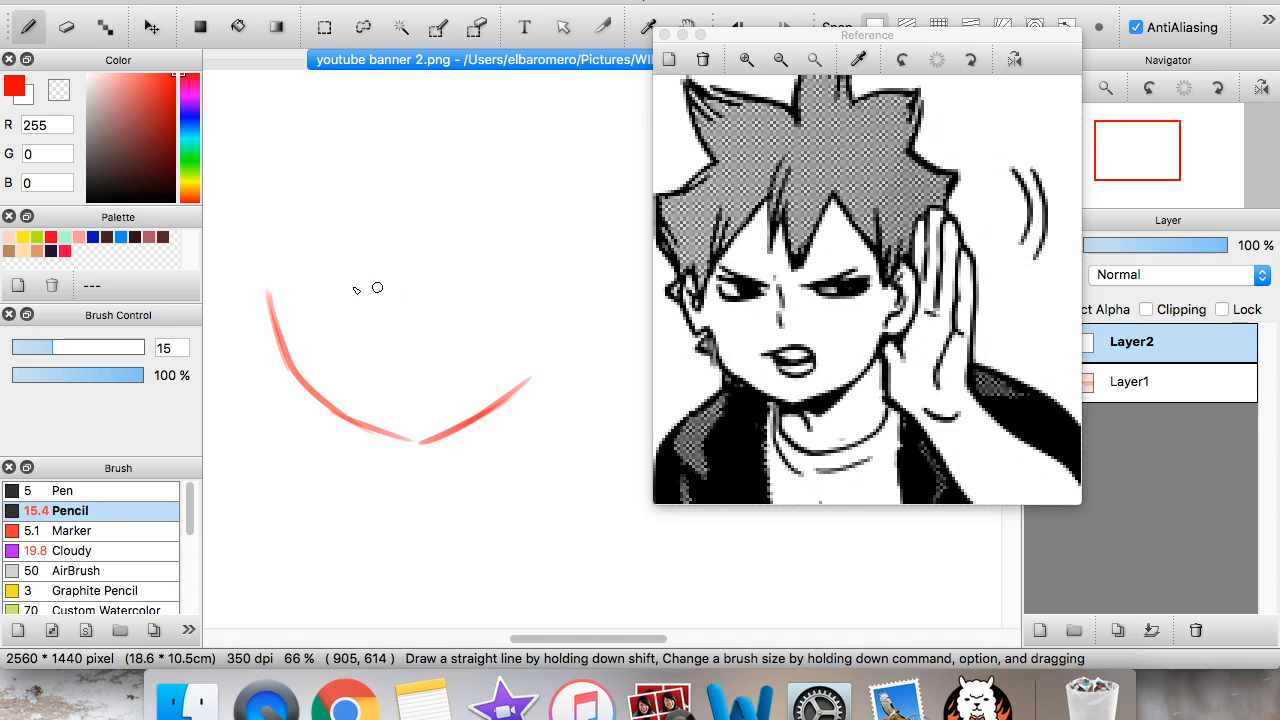
{"action": "left_click_drag", "start_coordinate": [360, 189], "coordinate": [418, 442]}
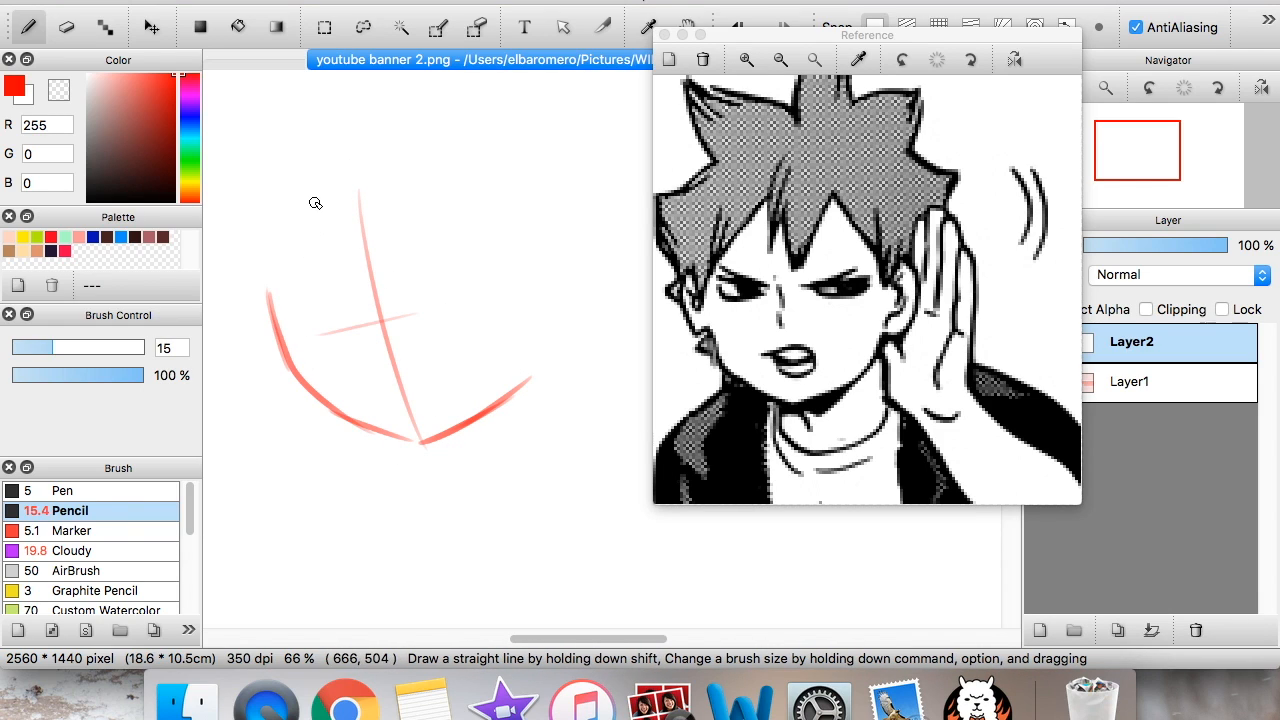
{"action": "left_click_drag", "start_coordinate": [314, 205], "coordinate": [381, 315]}
{"action": "left_click_drag", "start_coordinate": [370, 222], "coordinate": [379, 312]}
{"action": "left_click_drag", "start_coordinate": [292, 184], "coordinate": [328, 304]}
{"action": "left_click_drag", "start_coordinate": [326, 298], "coordinate": [324, 217]}
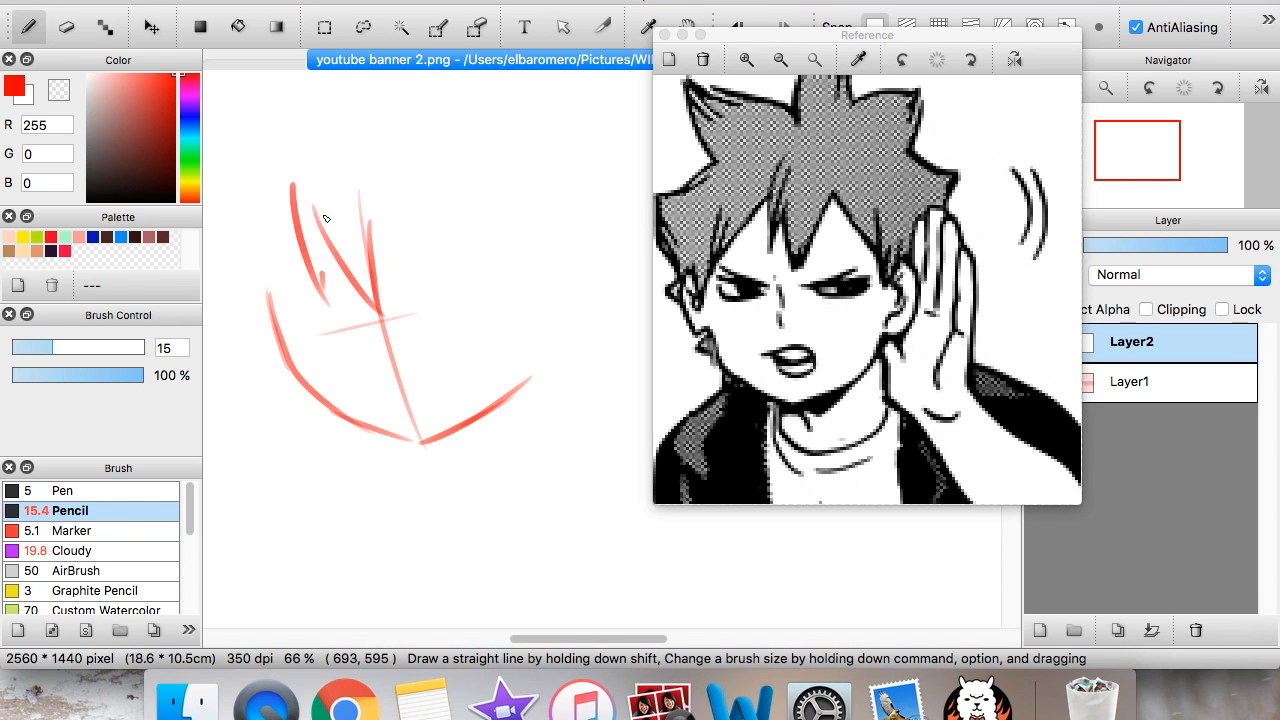
Move the Reference window lower, switch to the Untitled document, and close the Reference window
{"action": "left_click_drag", "start_coordinate": [838, 37], "coordinate": [746, 173]}
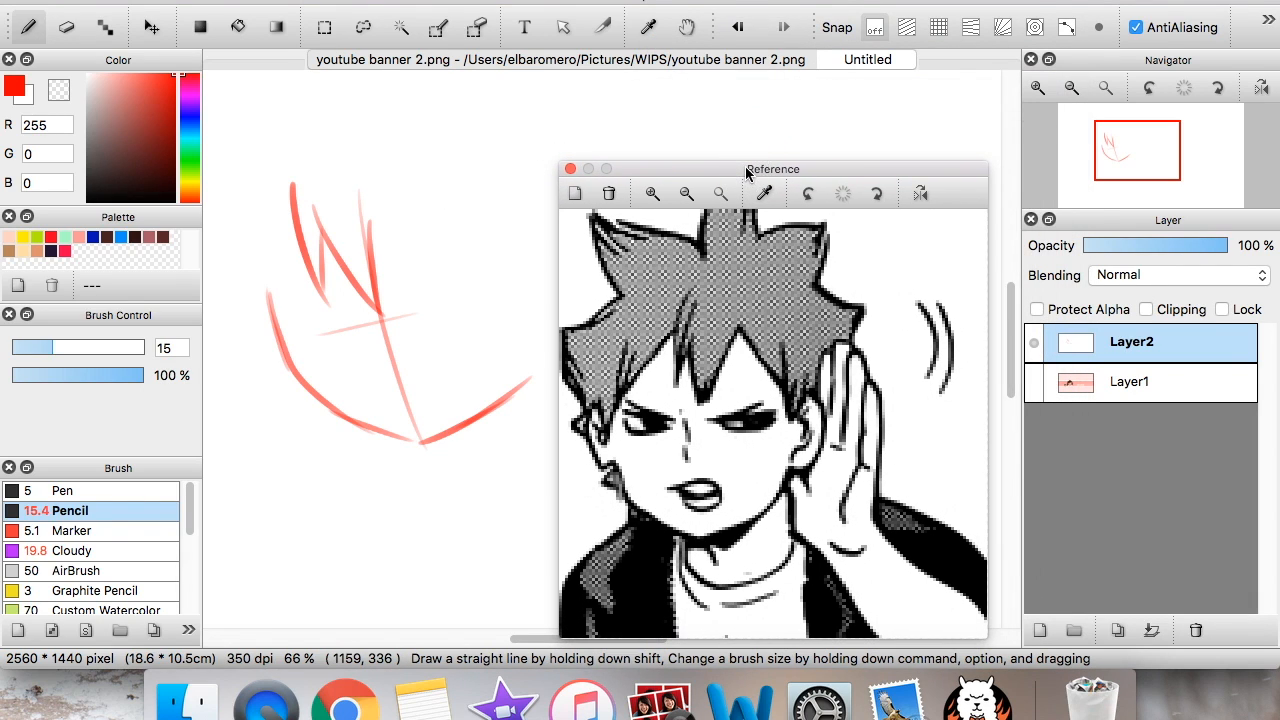
{"action": "left_click", "coordinate": [866, 60]}
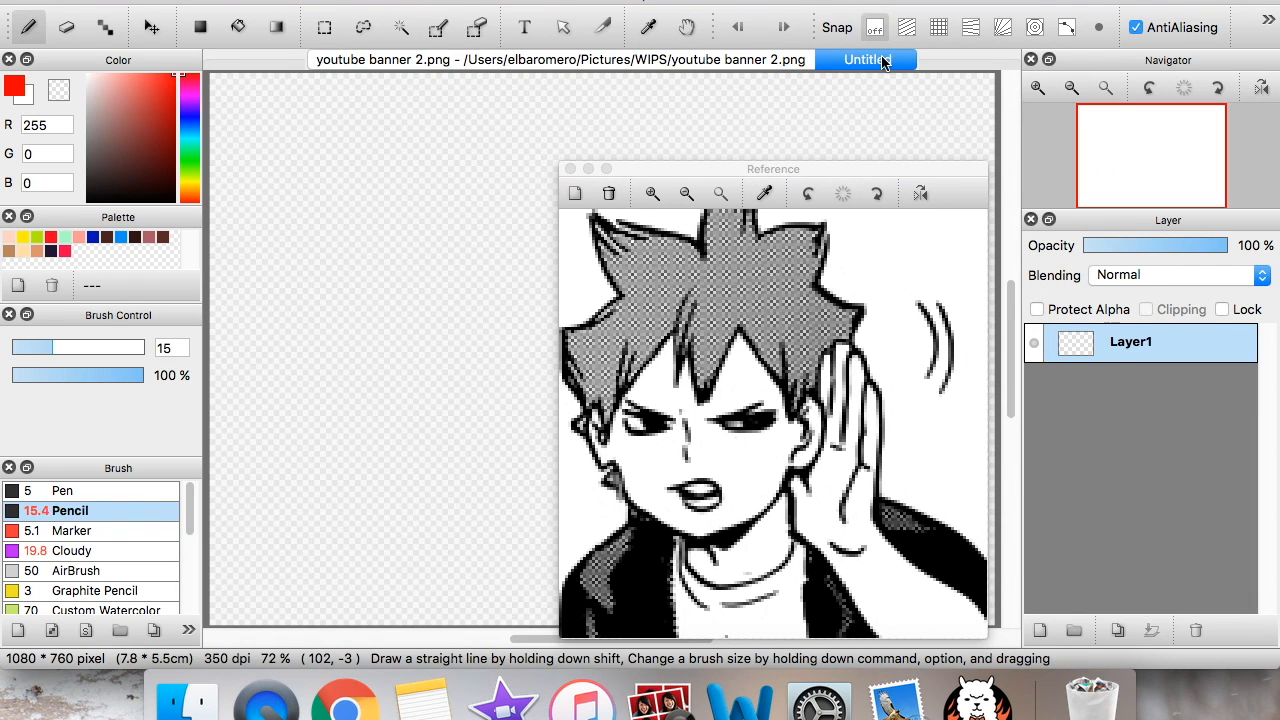
{"action": "left_click", "coordinate": [570, 169]}
Open place holder 2.png from the WIPS folder as a separate document
{"action": "left_click", "coordinate": [153, 1]}
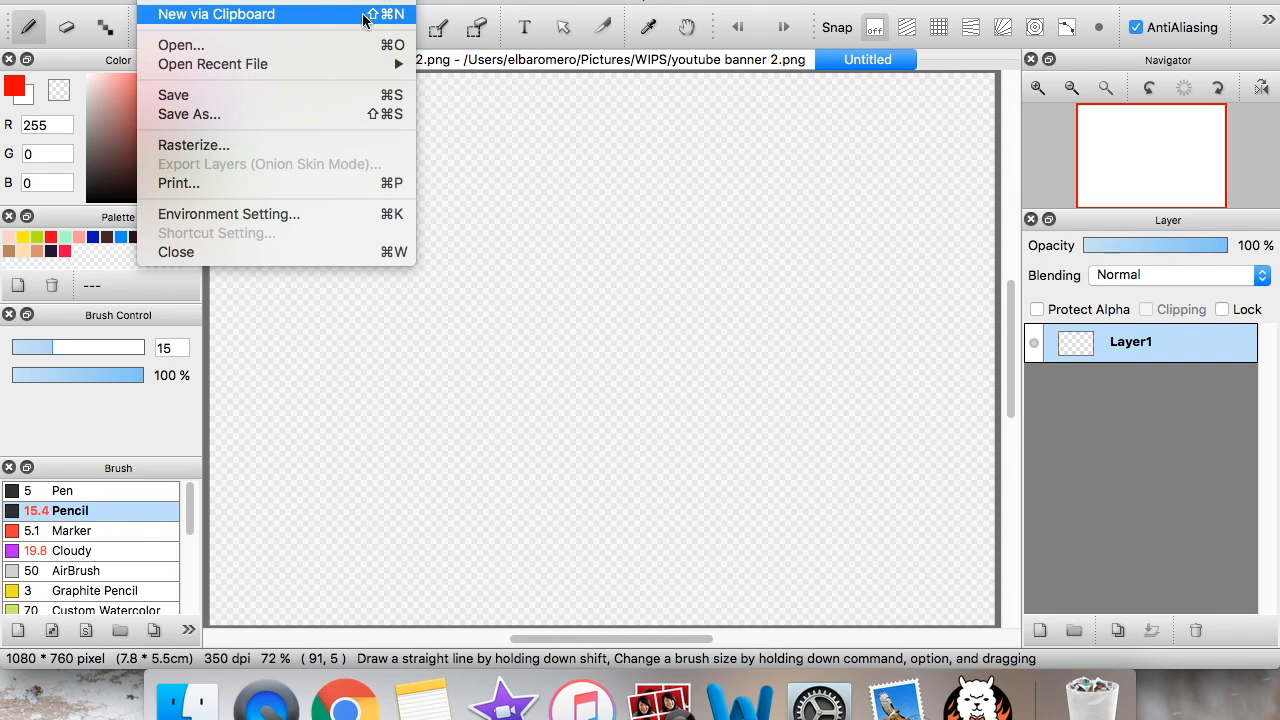
{"action": "left_click", "coordinate": [320, 45]}
{"action": "scroll", "coordinate": [605, 222], "scroll_direction": "down", "scroll_amount": 10}
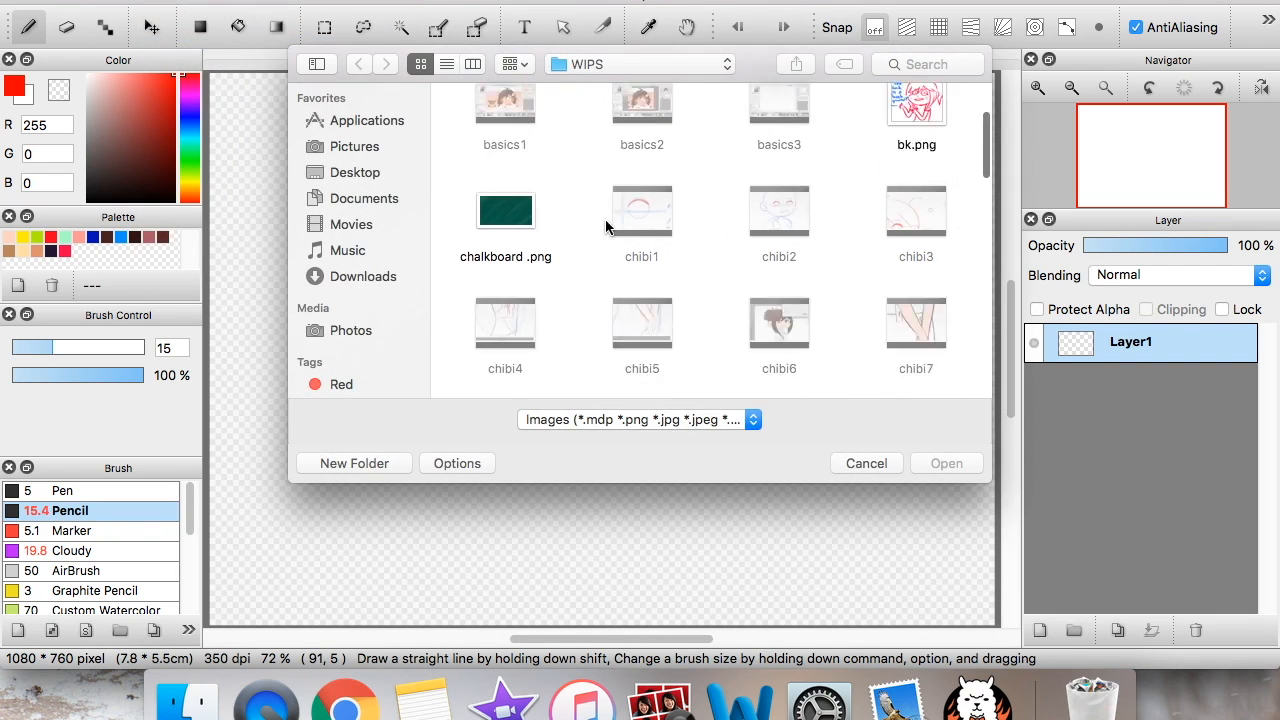
{"action": "scroll", "coordinate": [605, 222], "scroll_direction": "down", "scroll_amount": 5}
{"action": "double_click", "coordinate": [532, 263]}
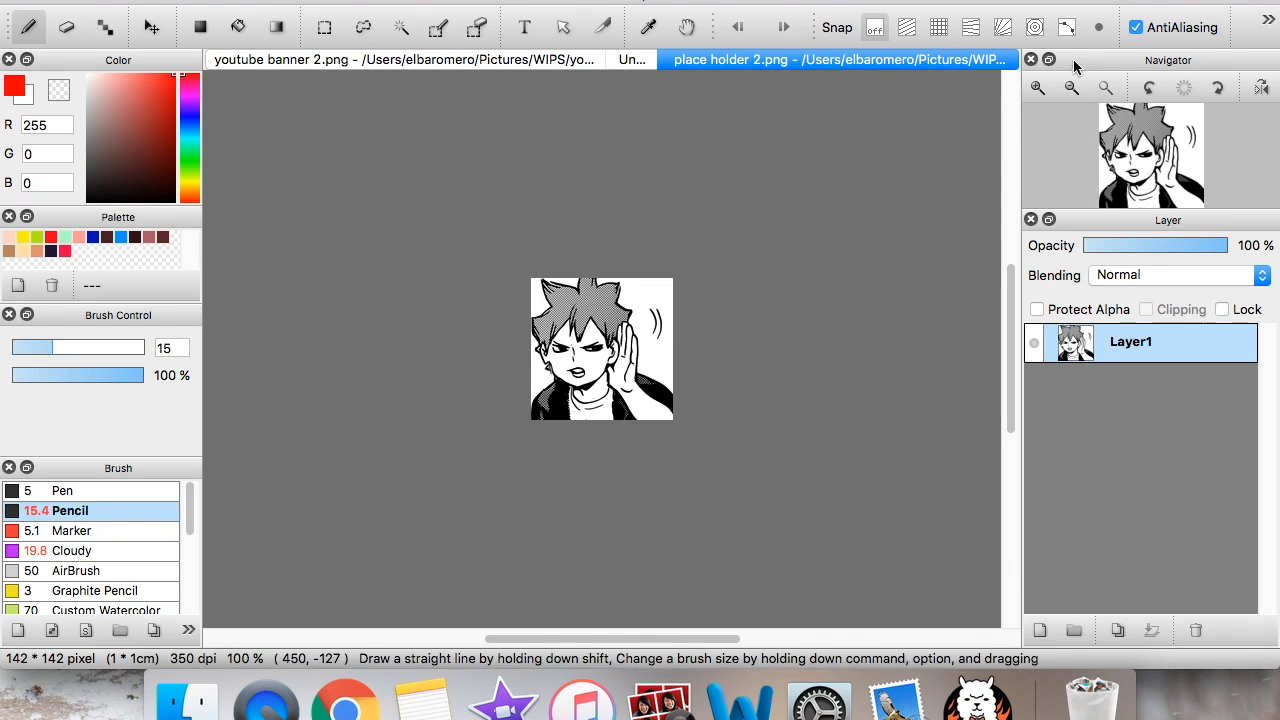
Zoom in on place holder 2.png and switch back and forth between it and the Untitled document
{"action": "left_click", "coordinate": [1037, 87]}
{"action": "left_click", "coordinate": [633, 60]}
{"action": "left_click", "coordinate": [704, 60]}
{"action": "left_click", "coordinate": [633, 60]}
Try sketching a red jawline with two face lines on the Untitled document, consulting place holder 2.png between strokes, and undo the strokes
{"action": "mouse_move", "coordinate": [487, 213]}
{"action": "left_mouse_down"}
{"action": "mouse_move", "coordinate": [612, 262]}
{"action": "mouse_move", "coordinate": [660, 402]}
{"action": "left_mouse_up"}
{"action": "key", "text": "super+z"}
{"action": "mouse_move", "coordinate": [449, 246]}
{"action": "left_mouse_down"}
{"action": "mouse_move", "coordinate": [528, 429]}
{"action": "mouse_move", "coordinate": [737, 263]}
{"action": "left_mouse_up"}
{"action": "left_click", "coordinate": [745, 62]}
{"action": "left_click", "coordinate": [642, 61]}
{"action": "left_click_drag", "start_coordinate": [508, 234], "coordinate": [579, 347]}
{"action": "left_click_drag", "start_coordinate": [570, 238], "coordinate": [584, 320]}
{"action": "left_click", "coordinate": [708, 58]}
{"action": "left_click", "coordinate": [638, 60]}
{"action": "key", "text": "super+z"}
{"action": "key", "text": "super+z"}
{"action": "key", "text": "super+z"}
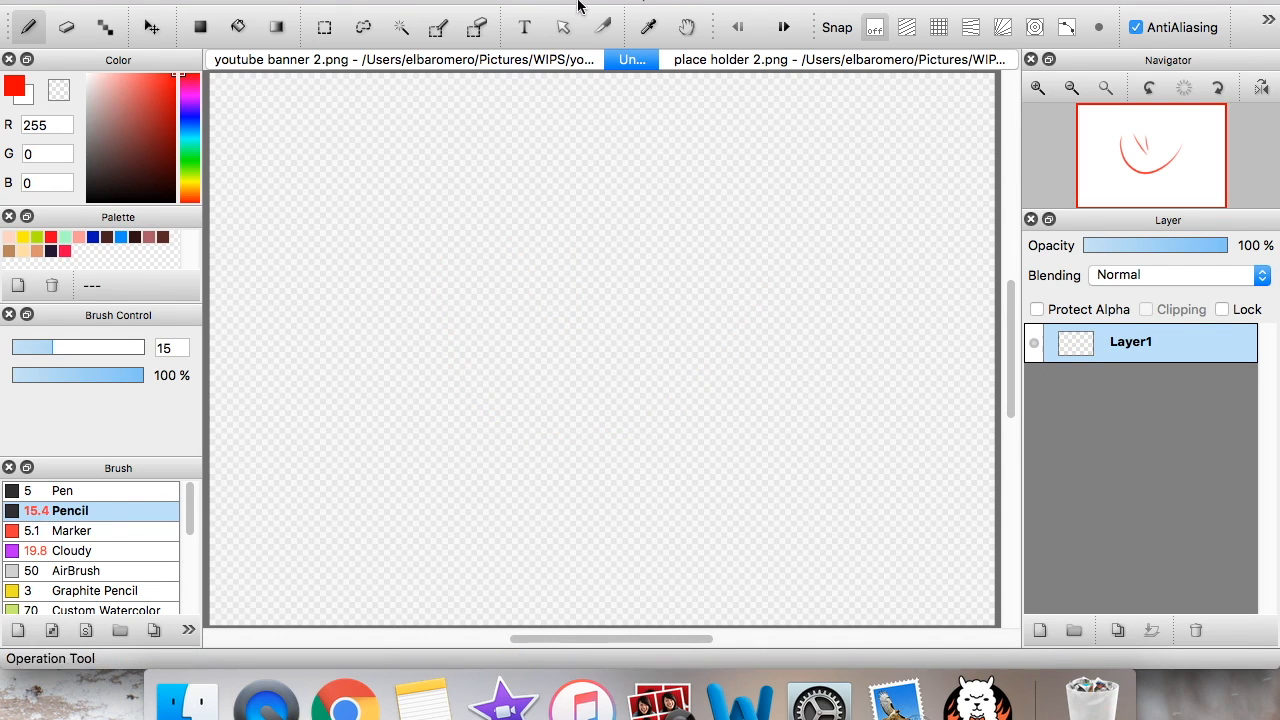
Reopen the Reference window on the Untitled document, move it off most of the canvas, and test zooming its image in and out
{"action": "left_click", "coordinate": [577, 10]}
{"action": "left_click", "coordinate": [638, 187]}
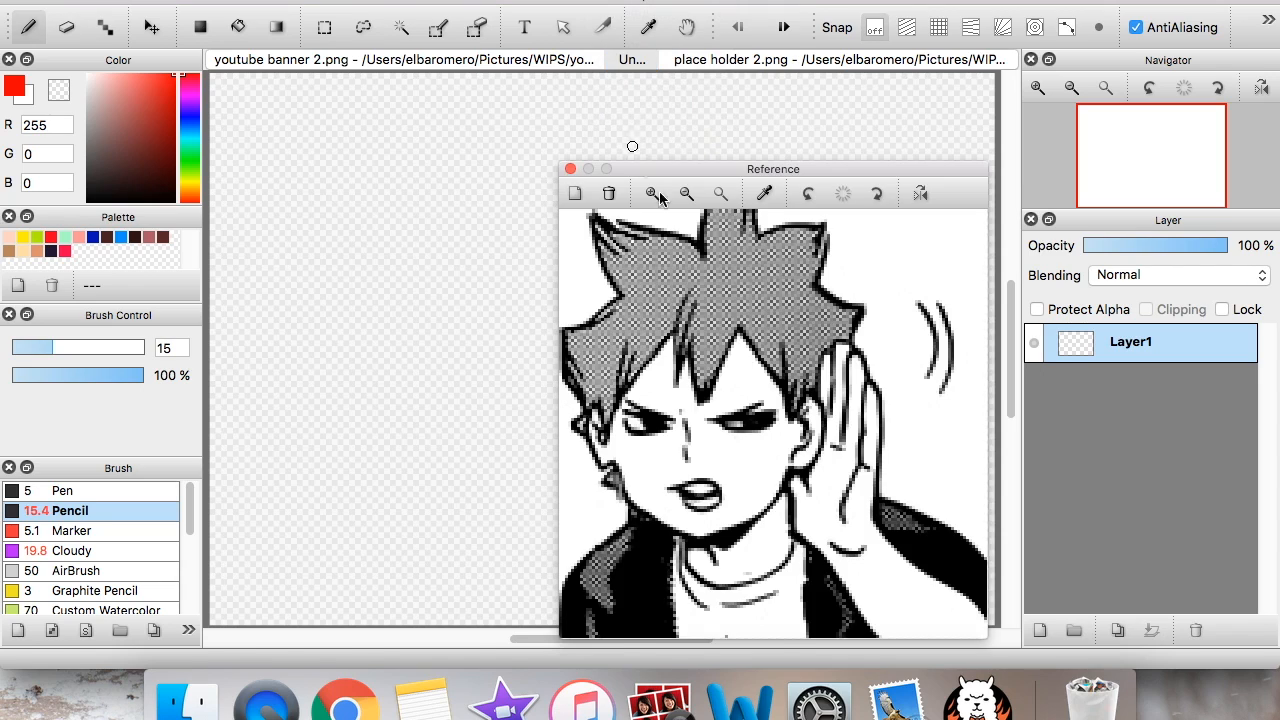
{"action": "left_click_drag", "start_coordinate": [743, 171], "coordinate": [899, 67]}
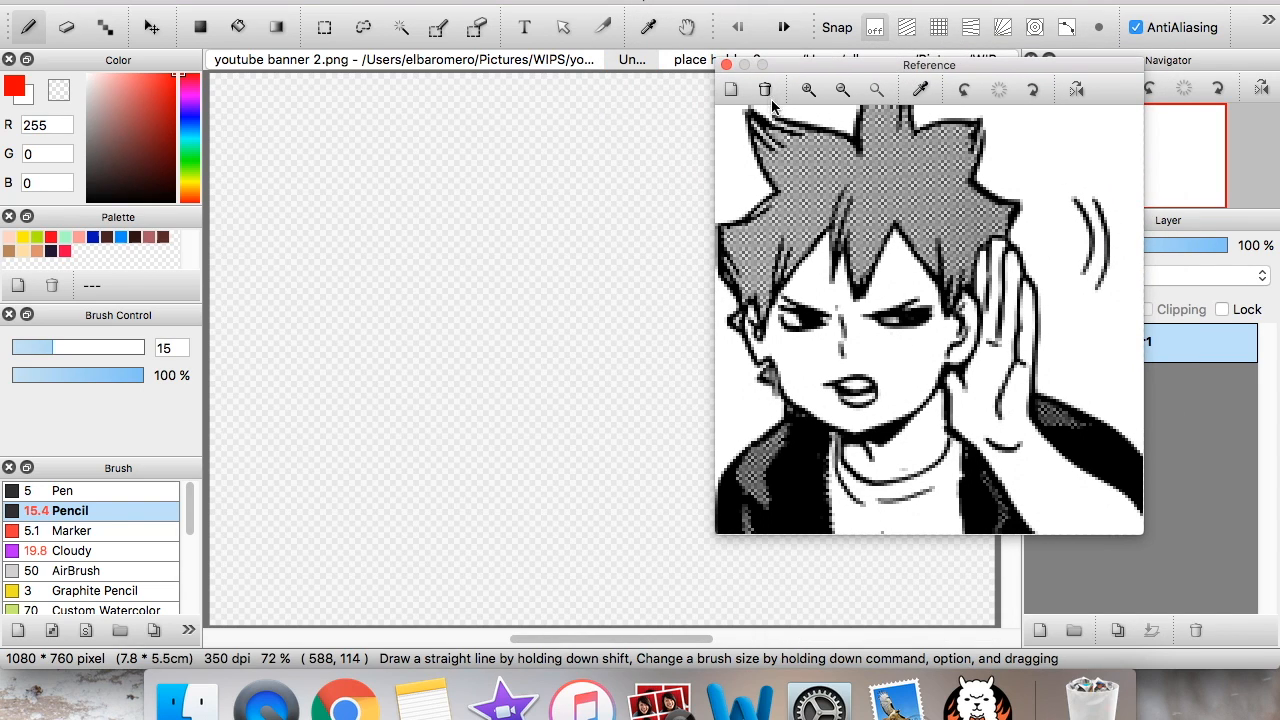
{"action": "left_click", "coordinate": [808, 92]}
{"action": "left_click", "coordinate": [810, 90]}
{"action": "left_click", "coordinate": [840, 91]}
{"action": "left_click", "coordinate": [840, 91]}
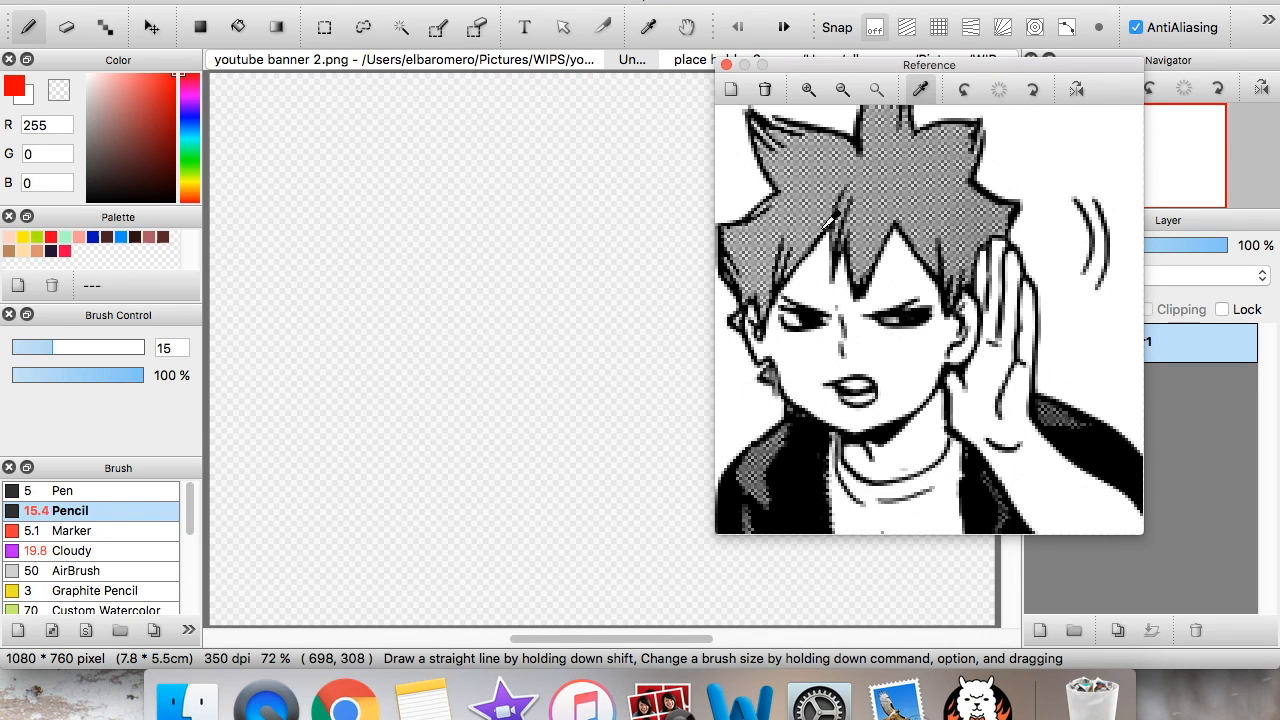
Sample the grey RGB 162, 162, 162 from the reference character's hair and try a few strokes with it on the canvas
{"action": "left_click", "coordinate": [812, 175]}
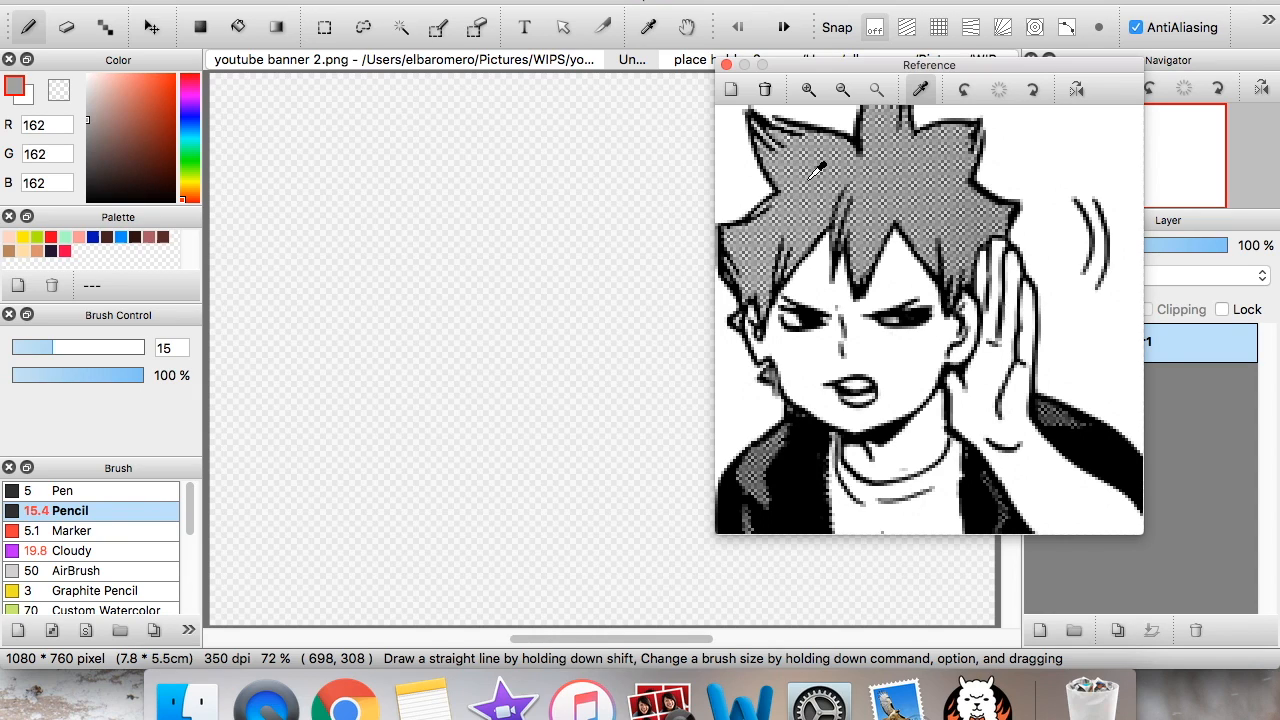
{"action": "left_click", "coordinate": [360, 266]}
{"action": "mouse_move", "coordinate": [362, 266]}
{"action": "left_mouse_down"}
{"action": "mouse_move", "coordinate": [446, 191]}
{"action": "mouse_move", "coordinate": [495, 200]}
{"action": "left_mouse_up"}
{"action": "mouse_move", "coordinate": [563, 170]}
{"action": "left_mouse_down"}
{"action": "mouse_move", "coordinate": [517, 183]}
{"action": "mouse_move", "coordinate": [520, 134]}
{"action": "left_mouse_up"}
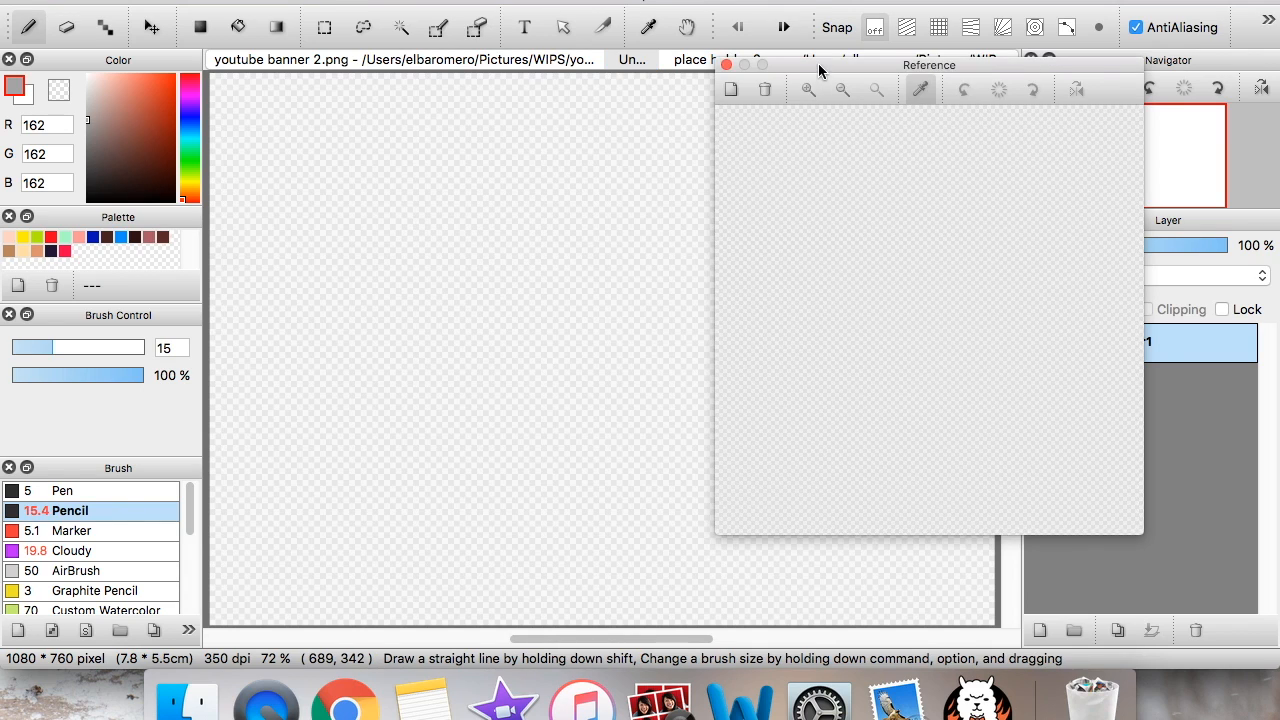
Dock the Reference window between the Navigator and Layer panels and load place holder 3.png from the WIPS folder into it
{"action": "mouse_move", "coordinate": [818, 63]}
{"action": "left_mouse_down"}
{"action": "mouse_move", "coordinate": [1020, 553]}
{"action": "mouse_move", "coordinate": [1089, 632]}
{"action": "mouse_move", "coordinate": [1121, 628]}
{"action": "mouse_move", "coordinate": [1136, 667]}
{"action": "left_mouse_up"}
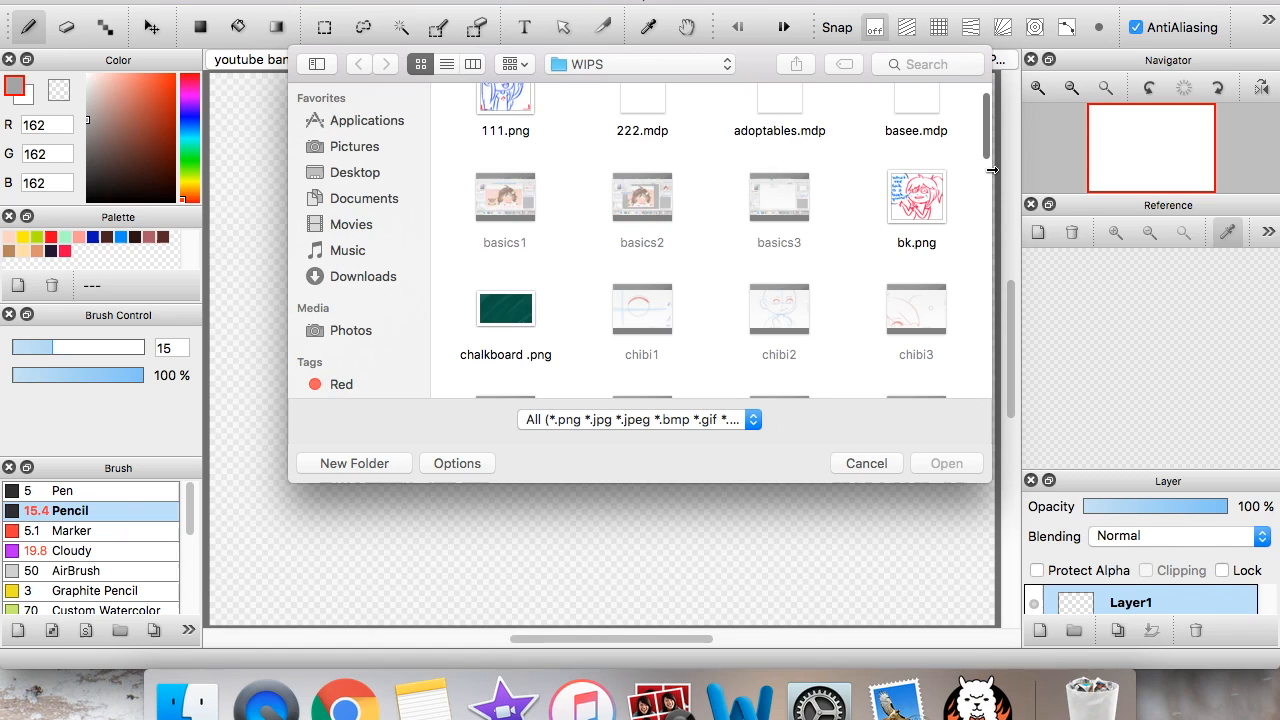
{"action": "scroll", "coordinate": [992, 173], "scroll_direction": "down", "scroll_amount": 15}
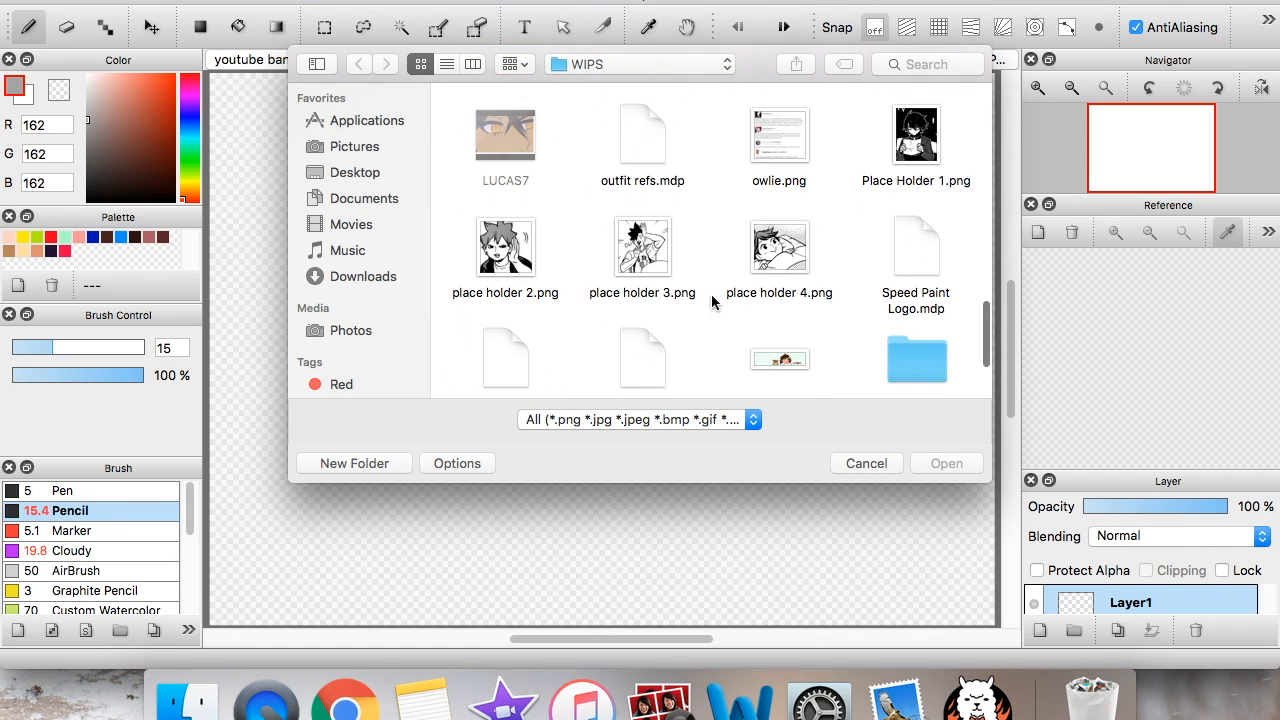
{"action": "double_click", "coordinate": [650, 262]}
Zoom in on the docked reference image and show the panel's additional rotate and flip controls
{"action": "left_click", "coordinate": [1115, 233]}
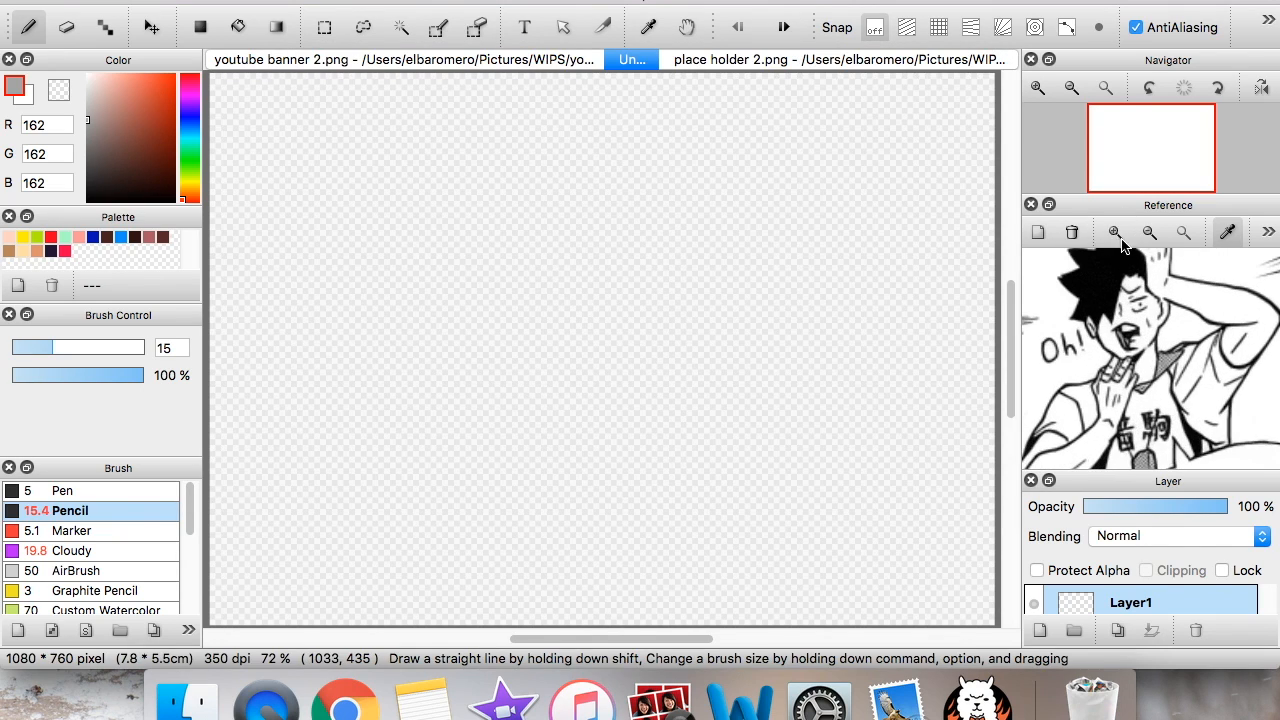
{"action": "left_click", "coordinate": [1115, 233]}
{"action": "left_click", "coordinate": [1270, 235]}
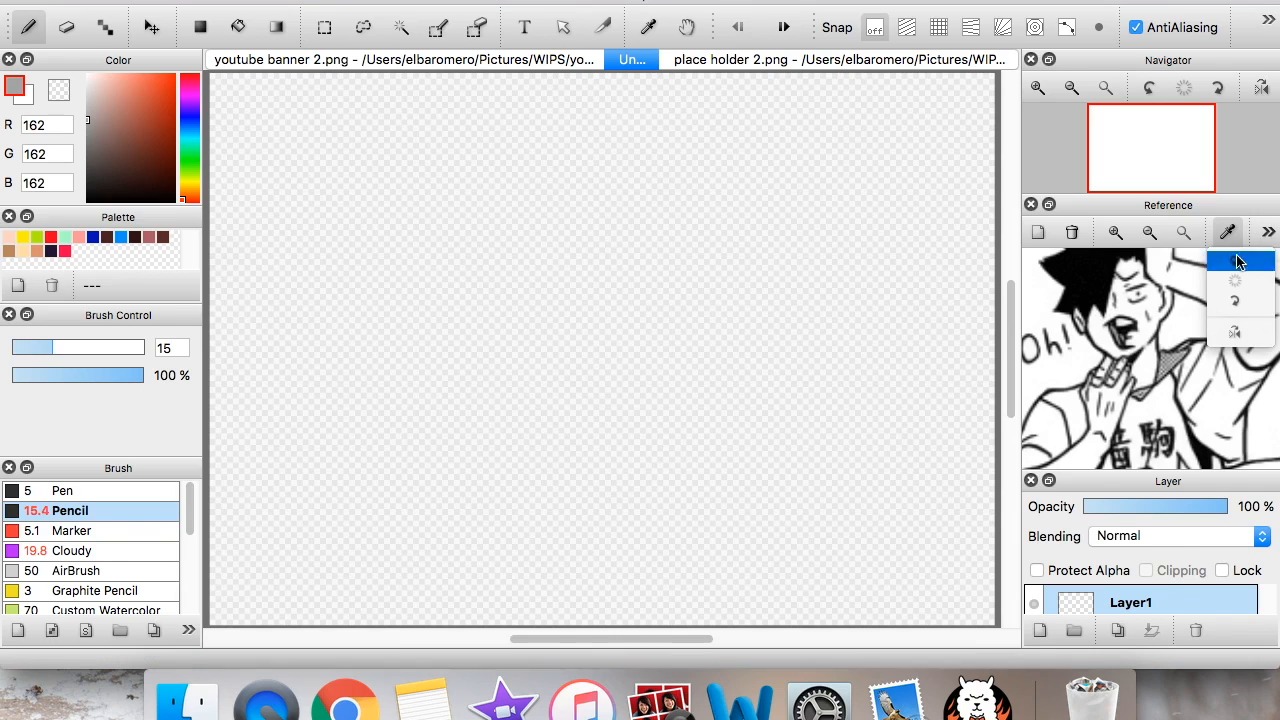
Sample several greys from the reference figure, ending on RGB 82, 82, 82
{"action": "left_click", "coordinate": [1099, 287]}
{"action": "left_click", "coordinate": [1120, 330]}
{"action": "left_click", "coordinate": [1116, 337]}
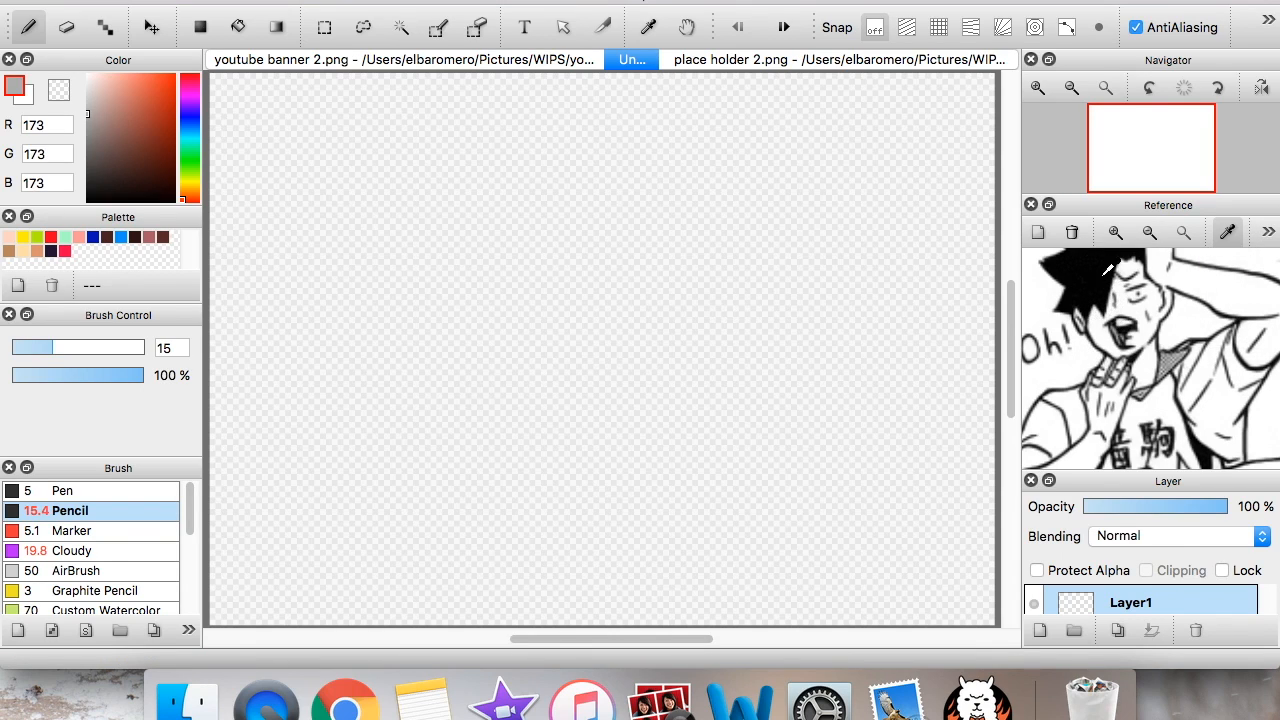
{"action": "left_click_drag", "start_coordinate": [1154, 164], "coordinate": [1150, 160]}
{"action": "left_click", "coordinate": [1129, 320]}
Float the Reference window over the canvas and show its additional view controls
{"action": "left_click_drag", "start_coordinate": [1150, 208], "coordinate": [501, 188]}
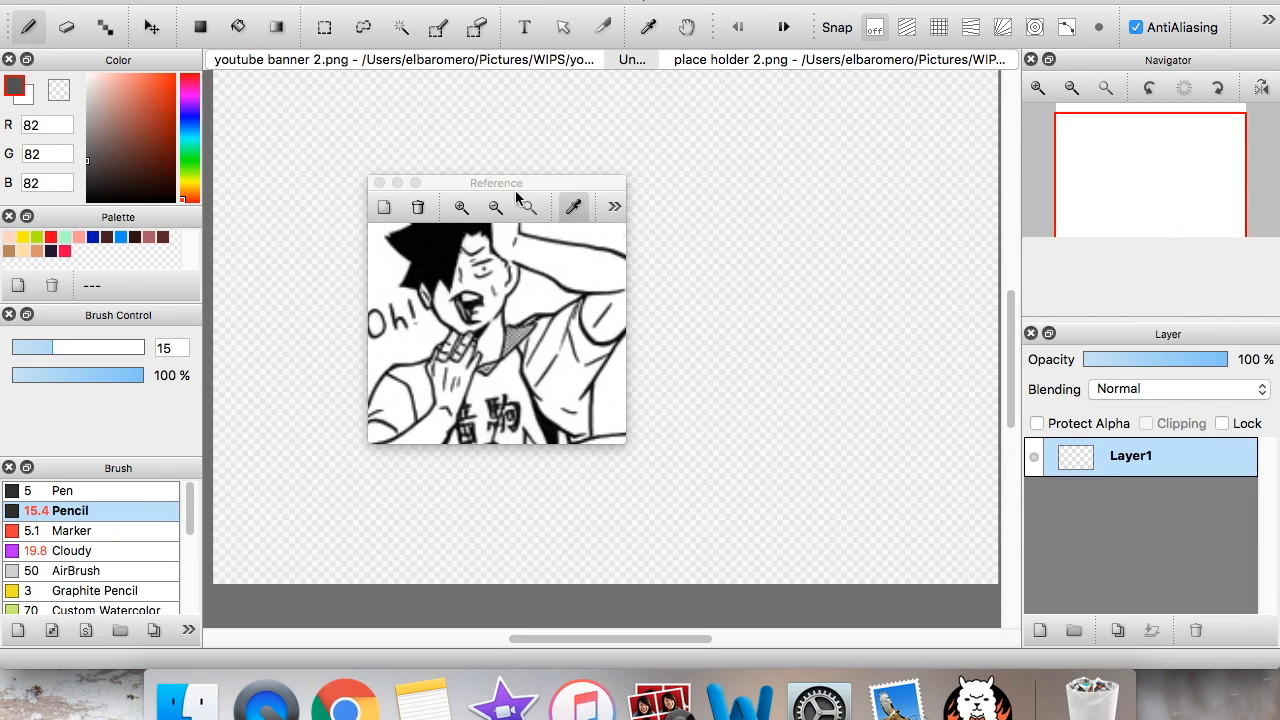
{"action": "left_click", "coordinate": [613, 207]}
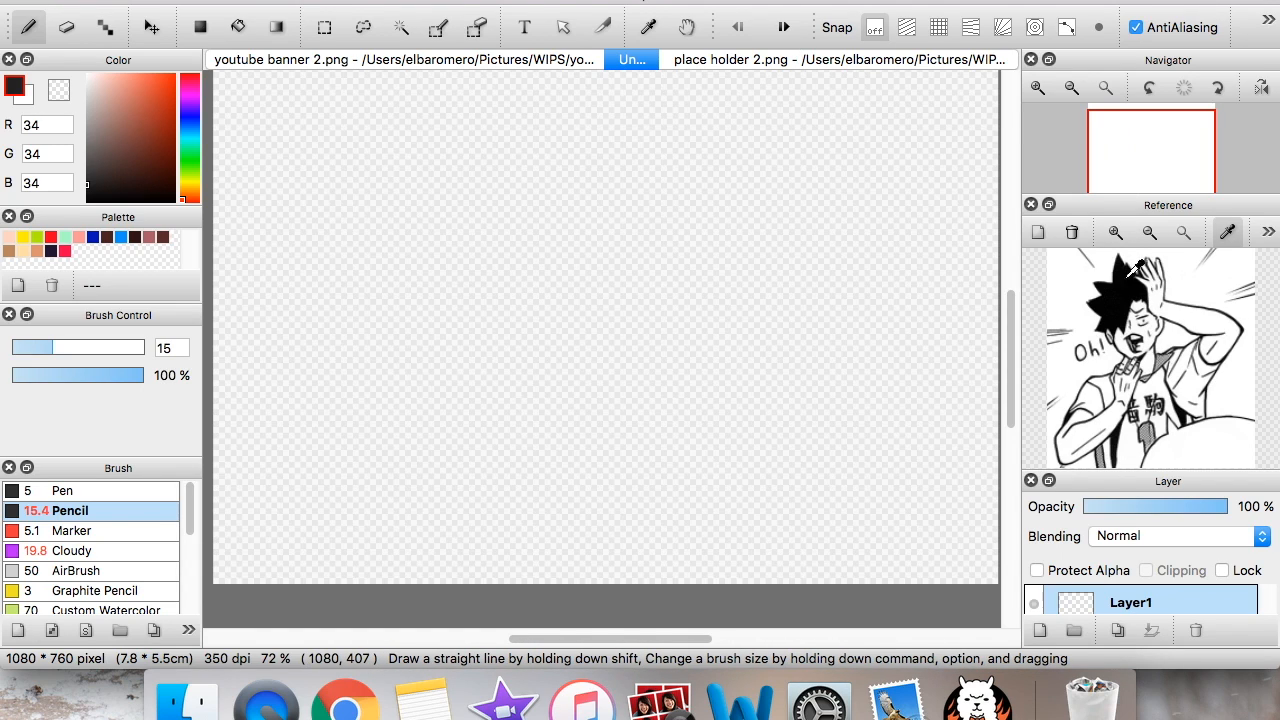
Sketch the reference figure's angular jawline and eye on the canvas in dark grey RGB 34, 34, 34 with the Pencil brush
{"action": "mouse_move", "coordinate": [543, 191]}
{"action": "left_mouse_down"}
{"action": "mouse_move", "coordinate": [579, 297]}
{"action": "mouse_move", "coordinate": [607, 317]}
{"action": "mouse_move", "coordinate": [673, 324]}
{"action": "mouse_move", "coordinate": [637, 330]}
{"action": "mouse_move", "coordinate": [740, 312]}
{"action": "mouse_move", "coordinate": [687, 341]}
{"action": "mouse_move", "coordinate": [744, 282]}
{"action": "left_mouse_up"}
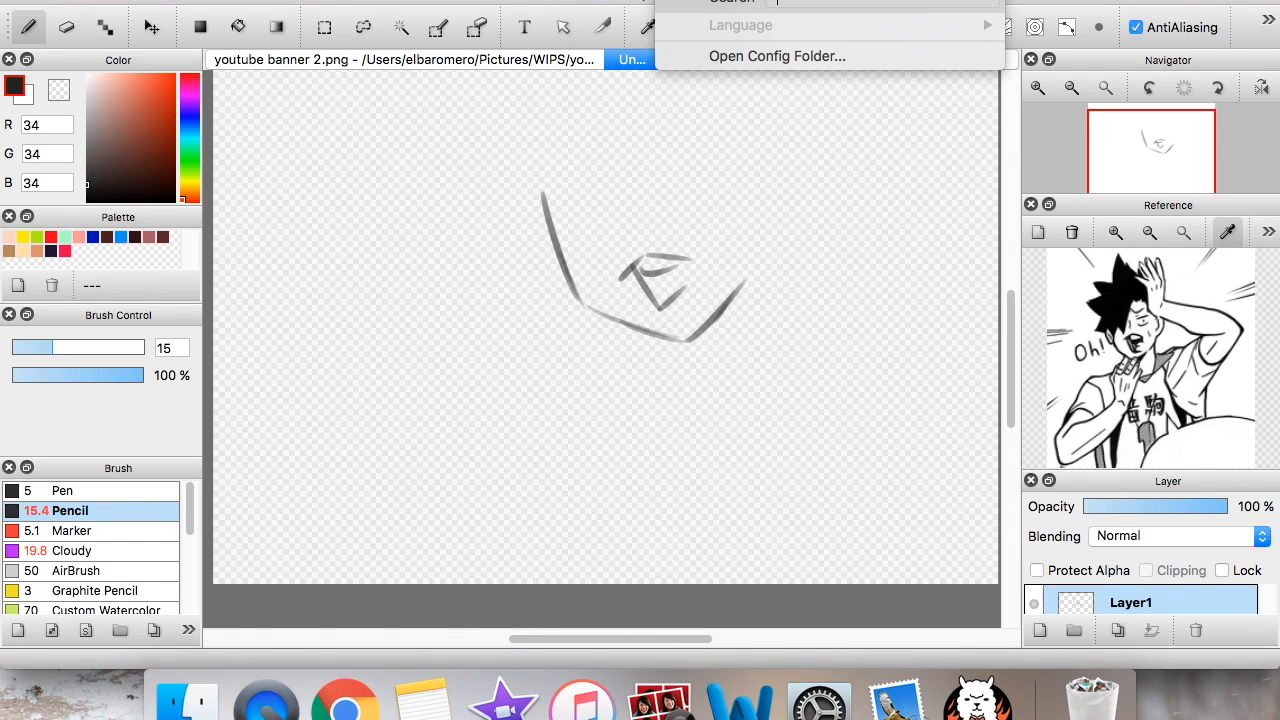
Search the program's help for "crop"
{"action": "left_click", "coordinate": [684, 0]}
{"action": "left_click", "coordinate": [684, 0]}
{"action": "left_click", "coordinate": [684, 0]}
{"action": "left_click", "coordinate": [684, 0]}
{"action": "type", "text": "crop"}
{"action": "mouse_move", "coordinate": [790, 34]}
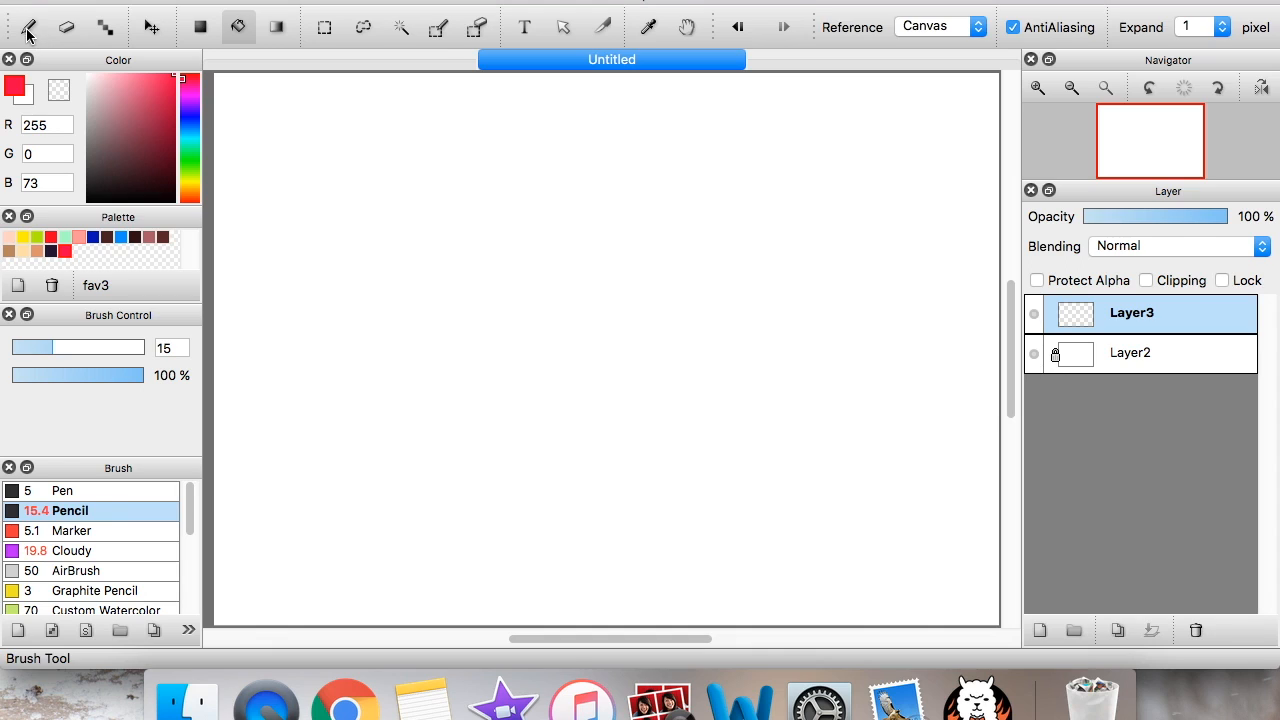
Draw two freehand test strokes with the size 15 Pencil brush in RGB 255, 0, 73 on Layer3
{"action": "left_click", "coordinate": [28, 30]}
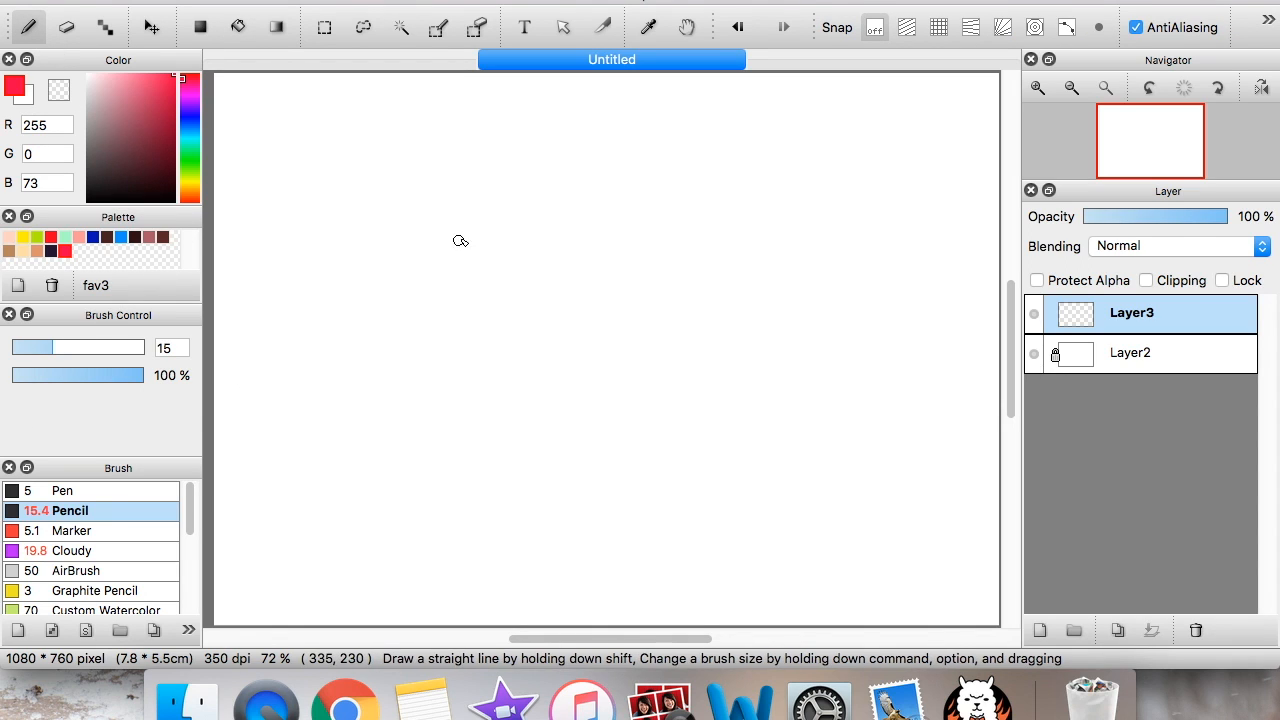
{"action": "mouse_move", "coordinate": [314, 209]}
{"action": "left_mouse_down"}
{"action": "mouse_move", "coordinate": [487, 197]}
{"action": "mouse_move", "coordinate": [392, 453]}
{"action": "left_mouse_up"}
{"action": "mouse_move", "coordinate": [605, 225]}
{"action": "left_mouse_down"}
{"action": "mouse_move", "coordinate": [680, 274]}
{"action": "mouse_move", "coordinate": [690, 440]}
{"action": "left_mouse_up"}
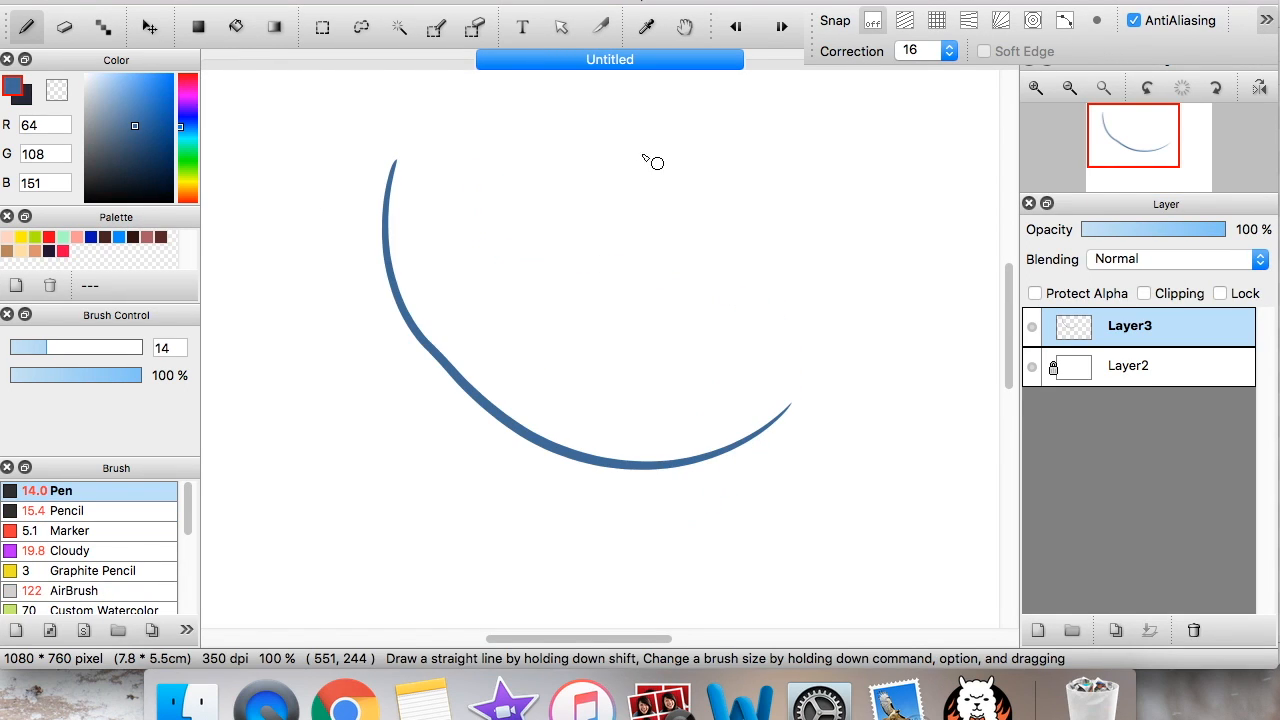
Undo the curved blue stroke and draw a large blue zigzag on Layer3 with the size 14 Pen brush at correction 16
{"action": "key", "text": "super+z"}
{"action": "mouse_move", "coordinate": [493, 137]}
{"action": "left_mouse_down"}
{"action": "mouse_move", "coordinate": [443, 317]}
{"action": "mouse_move", "coordinate": [575, 557]}
{"action": "left_mouse_up"}
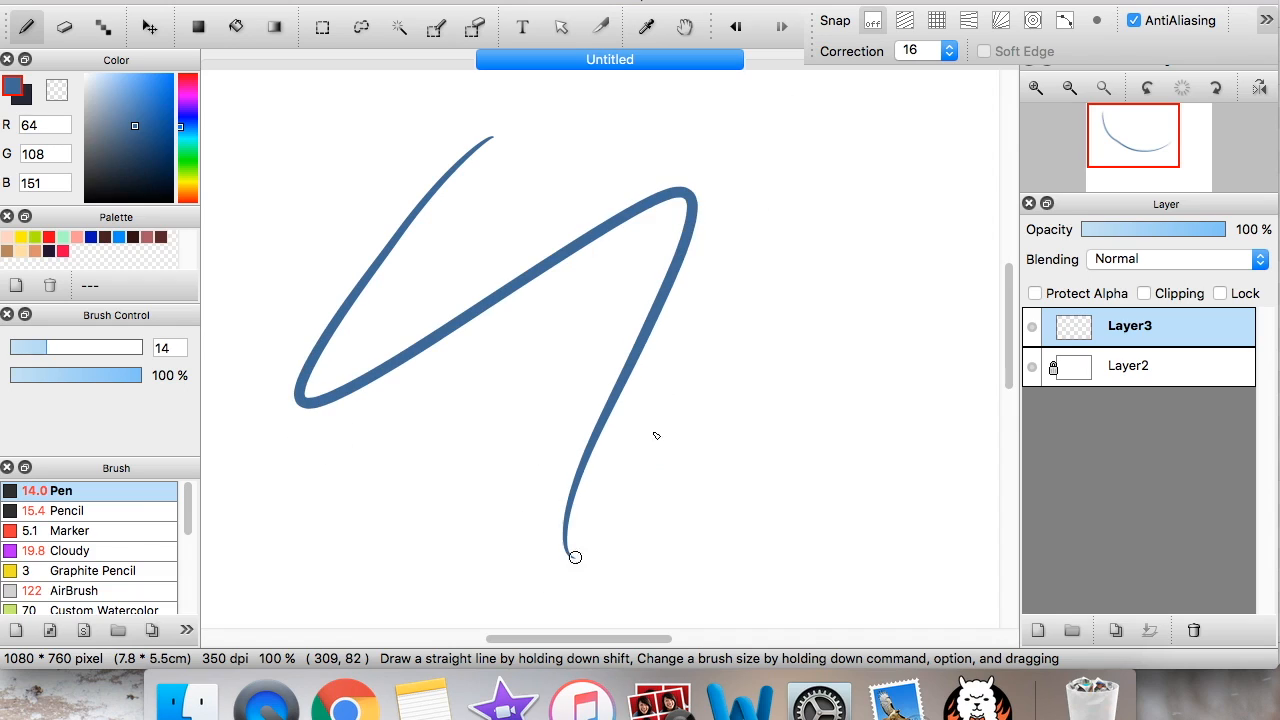
Set the pen's stroke correction to 8, try it with two curved strokes, and undo both
{"action": "left_click", "coordinate": [951, 52]}
{"action": "left_click", "coordinate": [912, 139]}
{"action": "left_click_drag", "start_coordinate": [346, 174], "coordinate": [760, 445]}
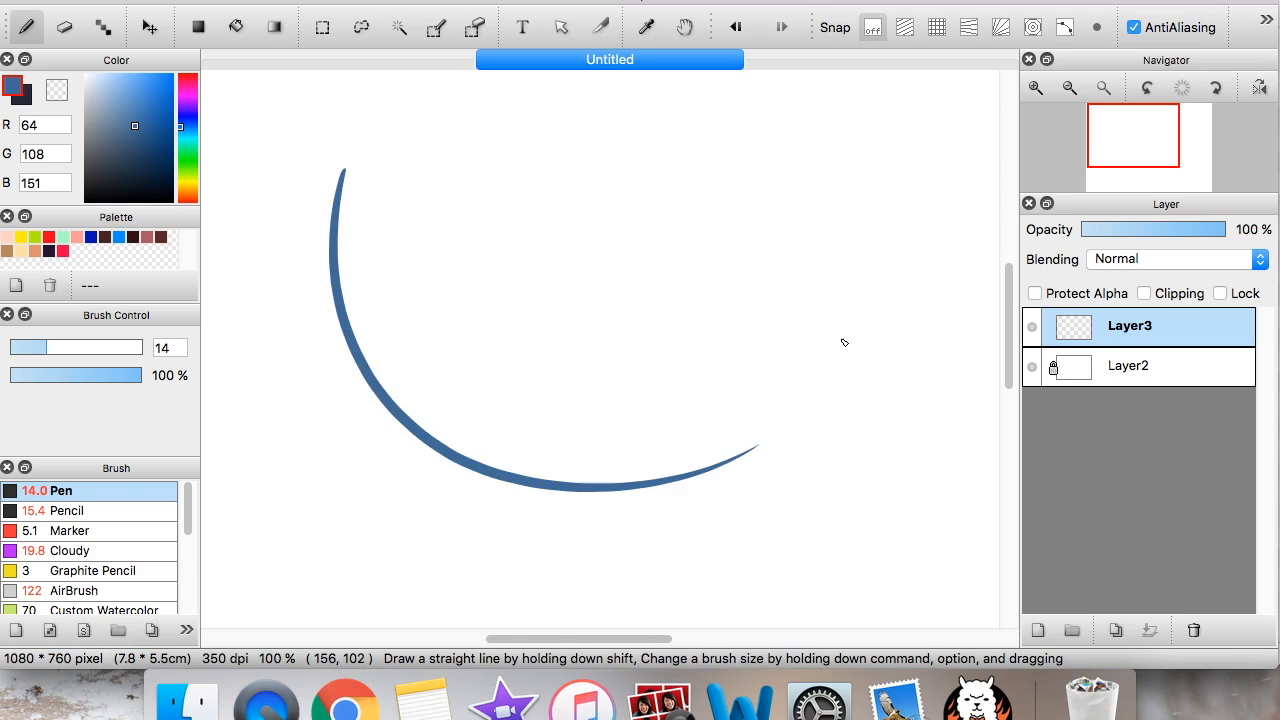
{"action": "mouse_move", "coordinate": [447, 125]}
{"action": "left_mouse_down"}
{"action": "mouse_move", "coordinate": [875, 340]}
{"action": "mouse_move", "coordinate": [900, 302]}
{"action": "left_mouse_up"}
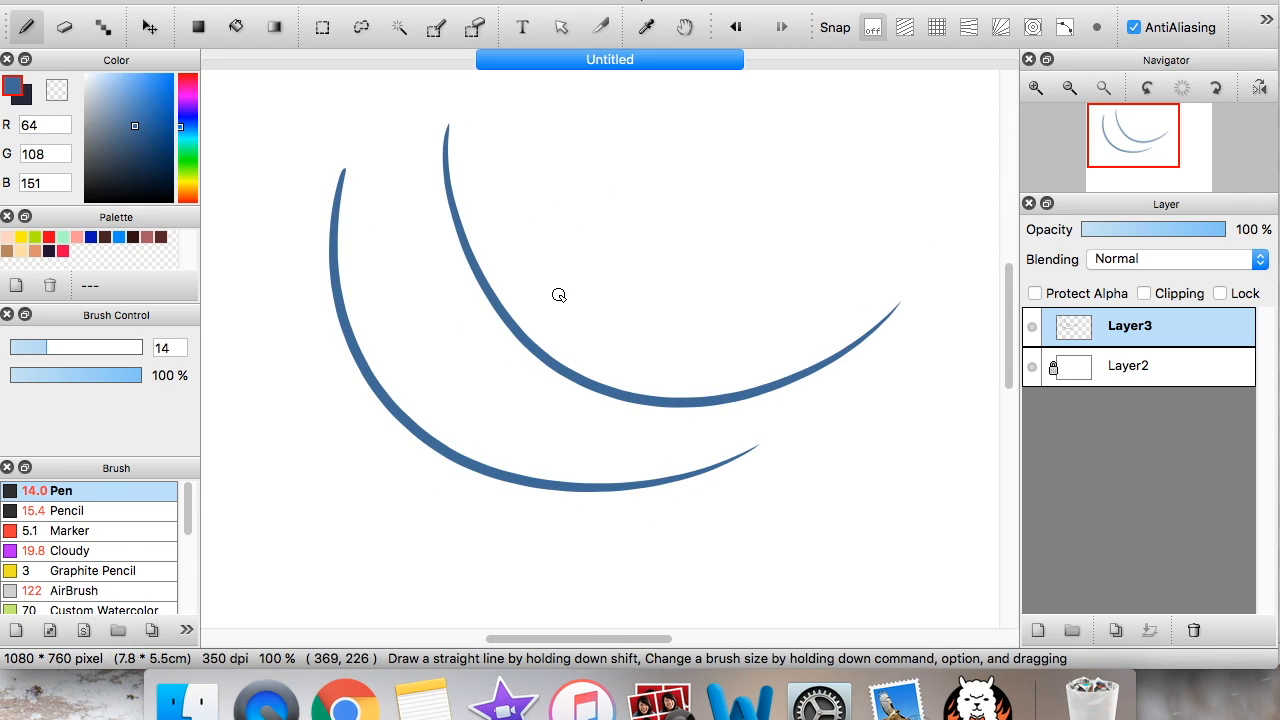
{"action": "key", "text": "super+z"}
{"action": "key", "text": "super+z"}
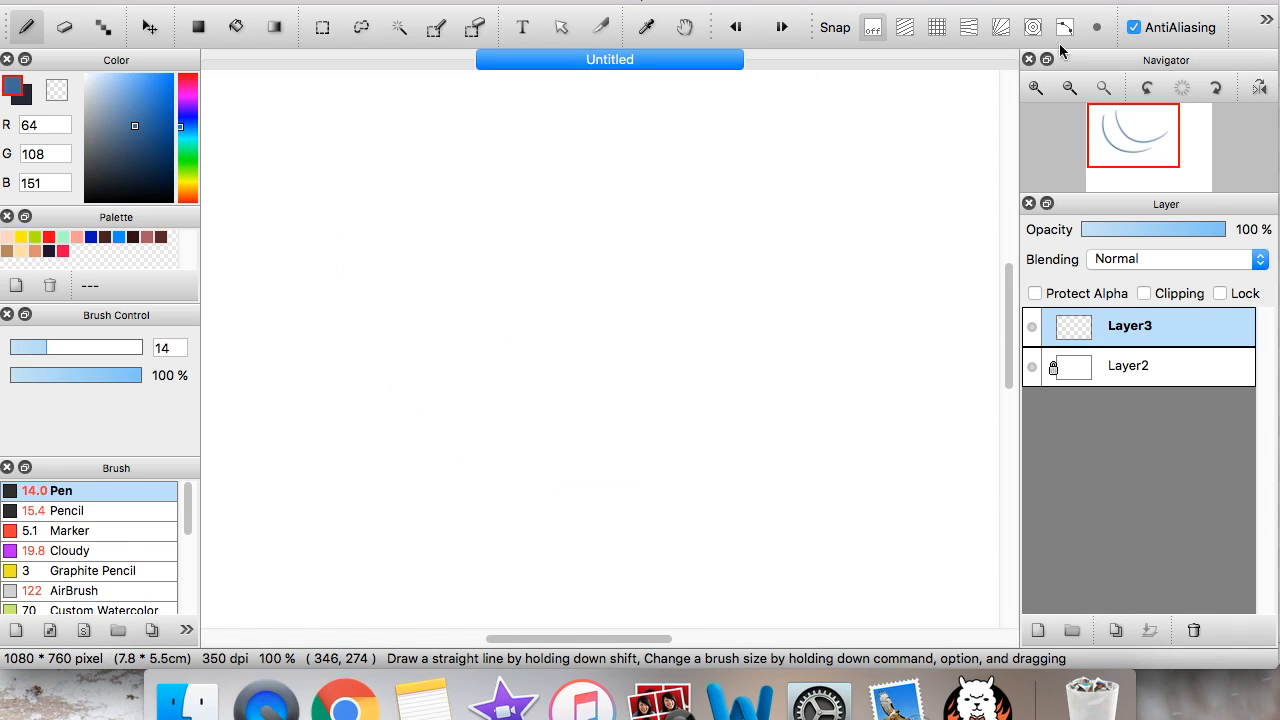
Turn the stroke correction down to 0, try it with one wide U-shaped curve, and undo the curve
{"action": "left_click", "coordinate": [950, 50]}
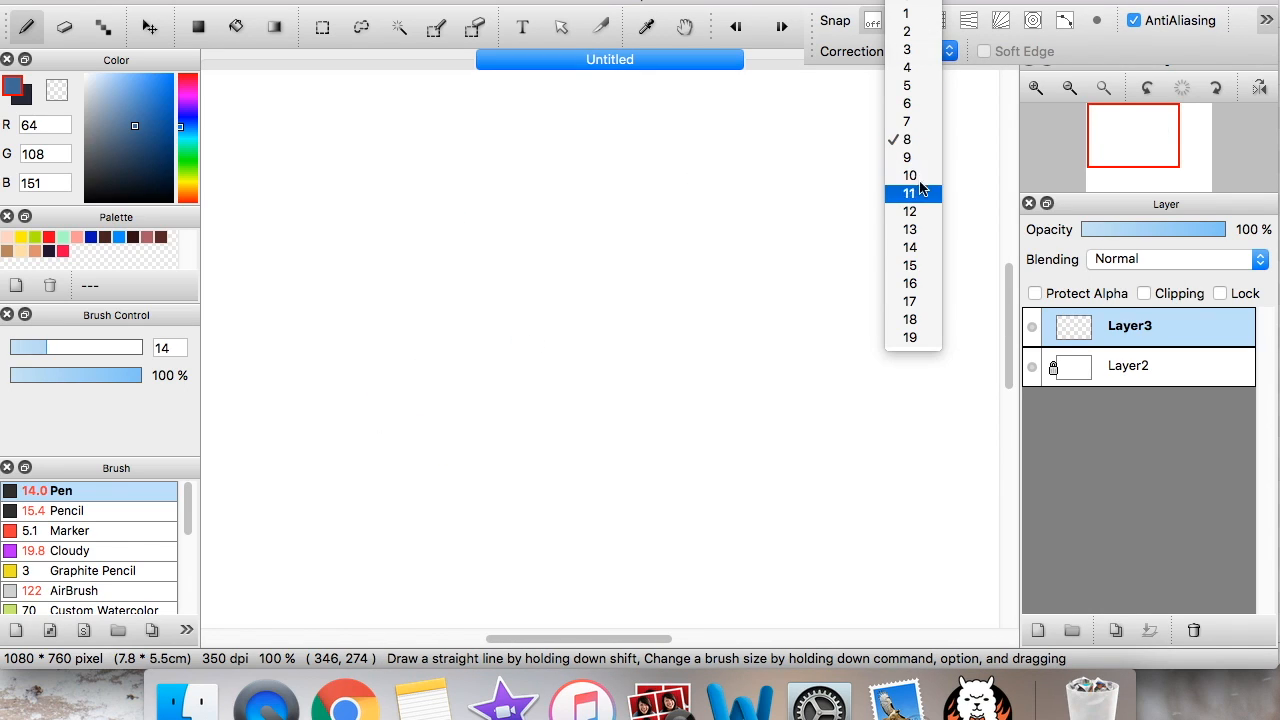
{"action": "left_click", "coordinate": [907, 13]}
{"action": "mouse_move", "coordinate": [389, 143]}
{"action": "left_mouse_down"}
{"action": "mouse_move", "coordinate": [449, 437]}
{"action": "mouse_move", "coordinate": [912, 268]}
{"action": "left_mouse_up"}
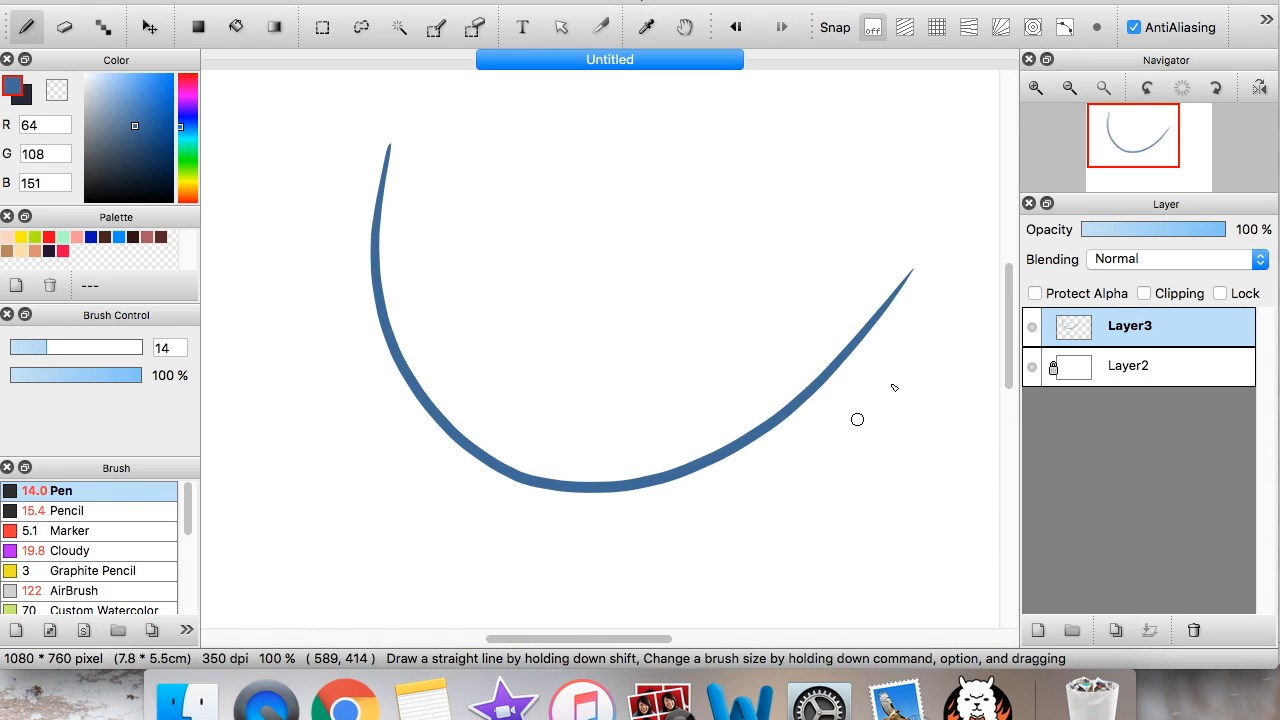
{"action": "key", "text": "super+z"}
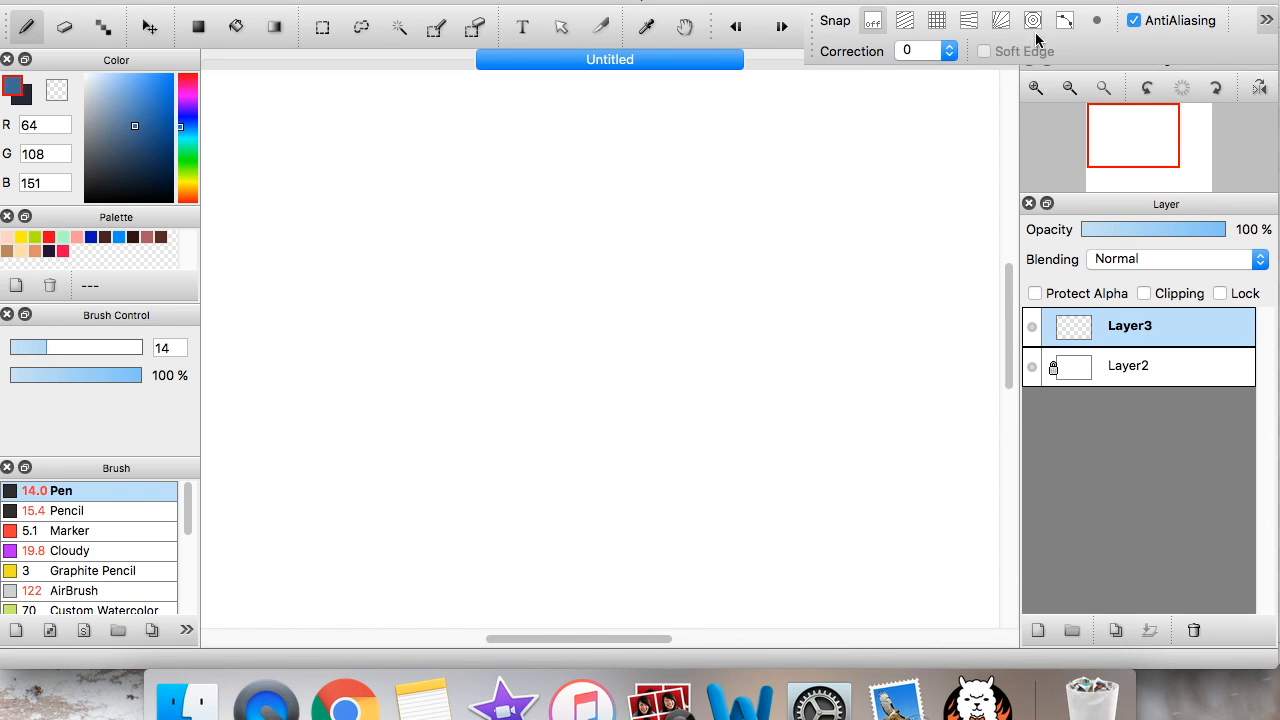
Set the stroke correction to 19 and draw two curves side by side, undoing the first pair of test strokes
{"action": "left_click", "coordinate": [948, 51]}
{"action": "left_click", "coordinate": [909, 394]}
{"action": "left_click_drag", "start_coordinate": [340, 160], "coordinate": [904, 252]}
{"action": "mouse_move", "coordinate": [322, 156]}
{"action": "left_mouse_down"}
{"action": "mouse_move", "coordinate": [400, 514]}
{"action": "mouse_move", "coordinate": [764, 250]}
{"action": "left_mouse_up"}
{"action": "key", "text": "super+z"}
{"action": "key", "text": "super+z"}
{"action": "mouse_move", "coordinate": [452, 126]}
{"action": "left_mouse_down"}
{"action": "mouse_move", "coordinate": [571, 443]}
{"action": "mouse_move", "coordinate": [812, 316]}
{"action": "left_mouse_up"}
{"action": "mouse_move", "coordinate": [330, 168]}
{"action": "left_mouse_down"}
{"action": "mouse_move", "coordinate": [311, 340]}
{"action": "mouse_move", "coordinate": [652, 412]}
{"action": "left_mouse_up"}
Set the stroke correction to 8 and replace the two wavy strokes with a single U-shaped curve
{"action": "left_click", "coordinate": [948, 50]}
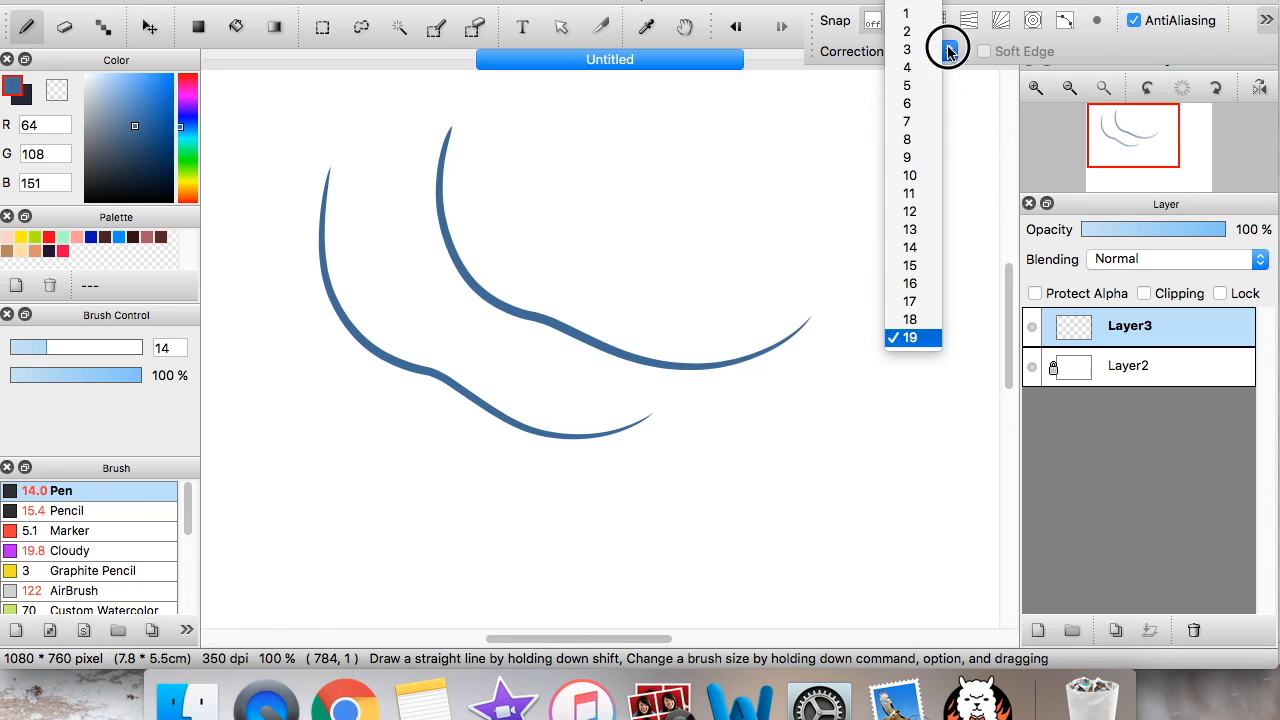
{"action": "left_click", "coordinate": [919, 106]}
{"action": "key", "text": "super+z"}
{"action": "key", "text": "super+z"}
{"action": "mouse_move", "coordinate": [452, 130]}
{"action": "left_mouse_down"}
{"action": "mouse_move", "coordinate": [814, 369]}
{"action": "mouse_move", "coordinate": [865, 313]}
{"action": "left_mouse_up"}
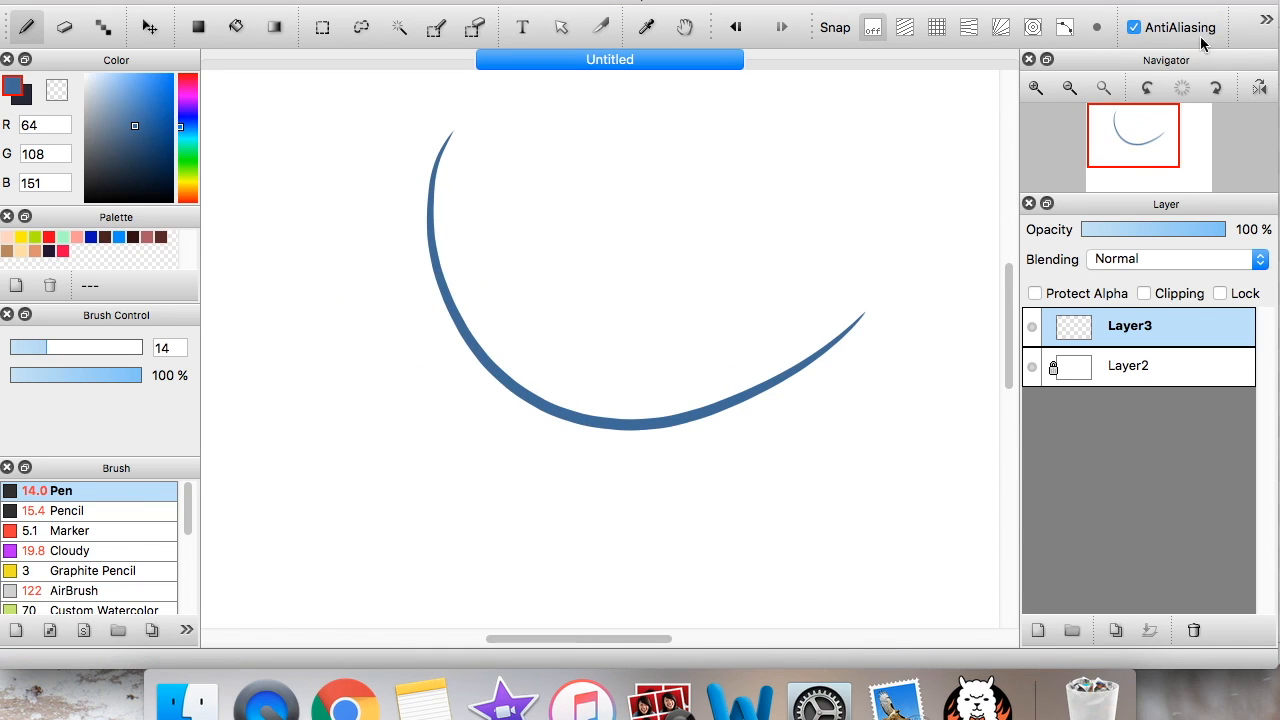
Set the stroke correction to 19 and draw a comparison curve on each side of the existing one, undoing unwanted attempts
{"action": "left_click", "coordinate": [1265, 19]}
{"action": "left_click", "coordinate": [948, 50]}
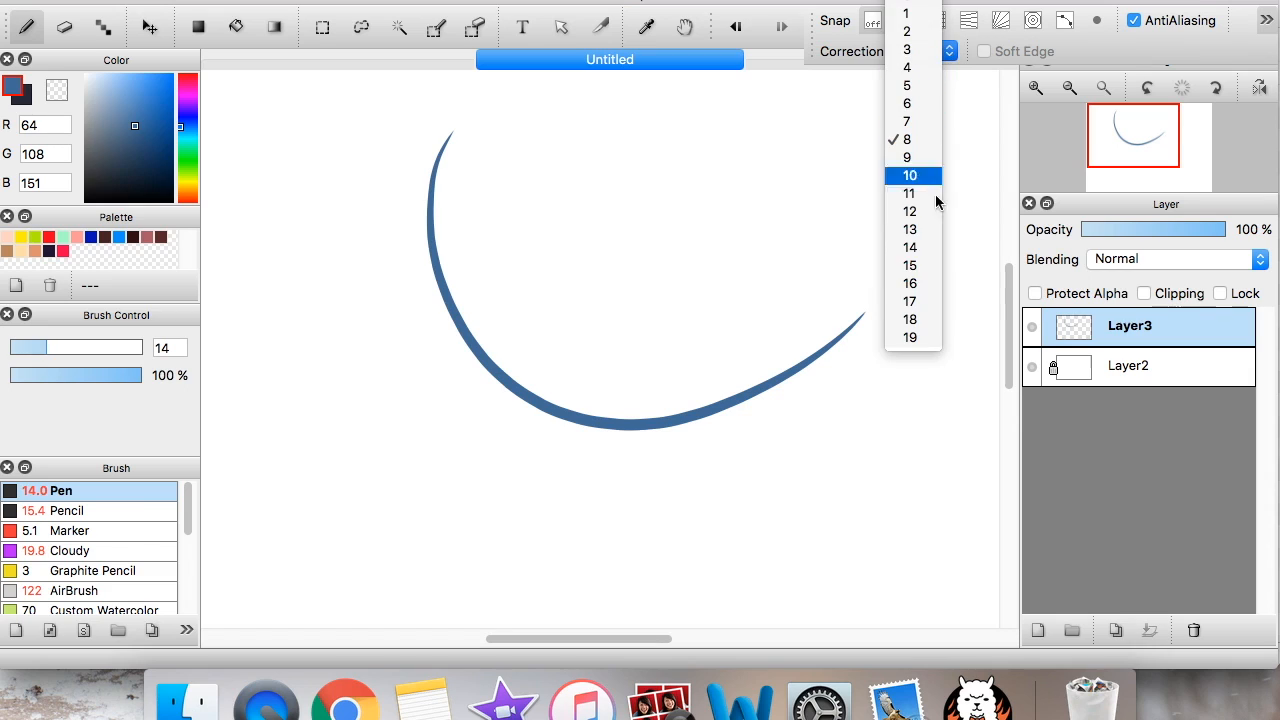
{"action": "left_click", "coordinate": [910, 338]}
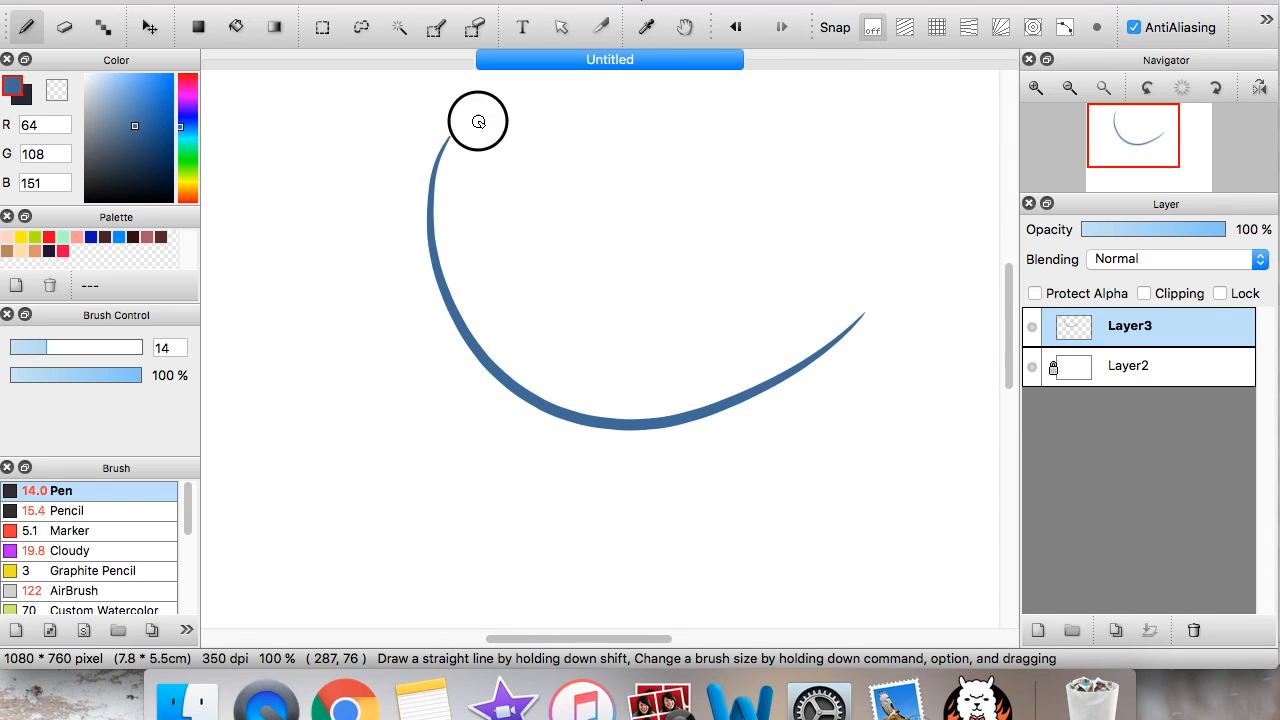
{"action": "left_click_drag", "start_coordinate": [477, 120], "coordinate": [890, 205]}
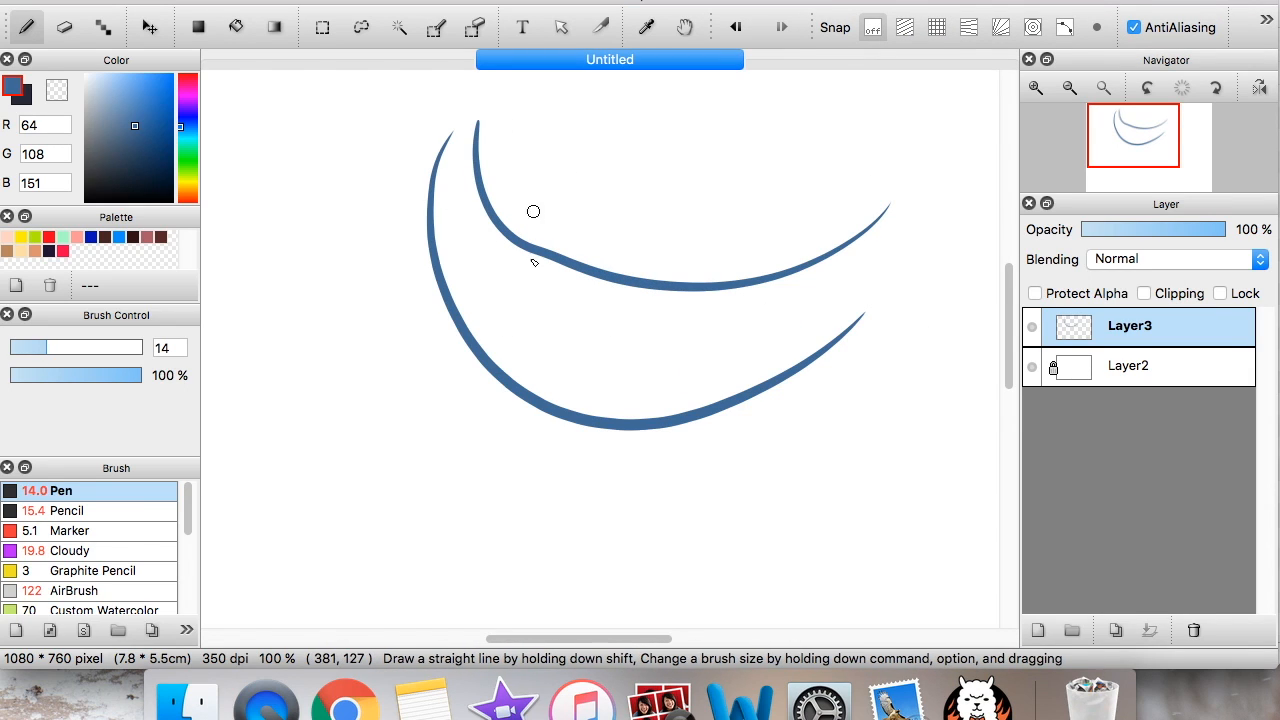
{"action": "key", "text": "super+z"}
{"action": "mouse_move", "coordinate": [352, 135]}
{"action": "left_mouse_down"}
{"action": "mouse_move", "coordinate": [371, 353]}
{"action": "mouse_move", "coordinate": [625, 522]}
{"action": "left_mouse_up"}
{"action": "mouse_move", "coordinate": [600, 120]}
{"action": "left_mouse_down"}
{"action": "mouse_move", "coordinate": [588, 253]}
{"action": "mouse_move", "coordinate": [954, 209]}
{"action": "left_mouse_up"}
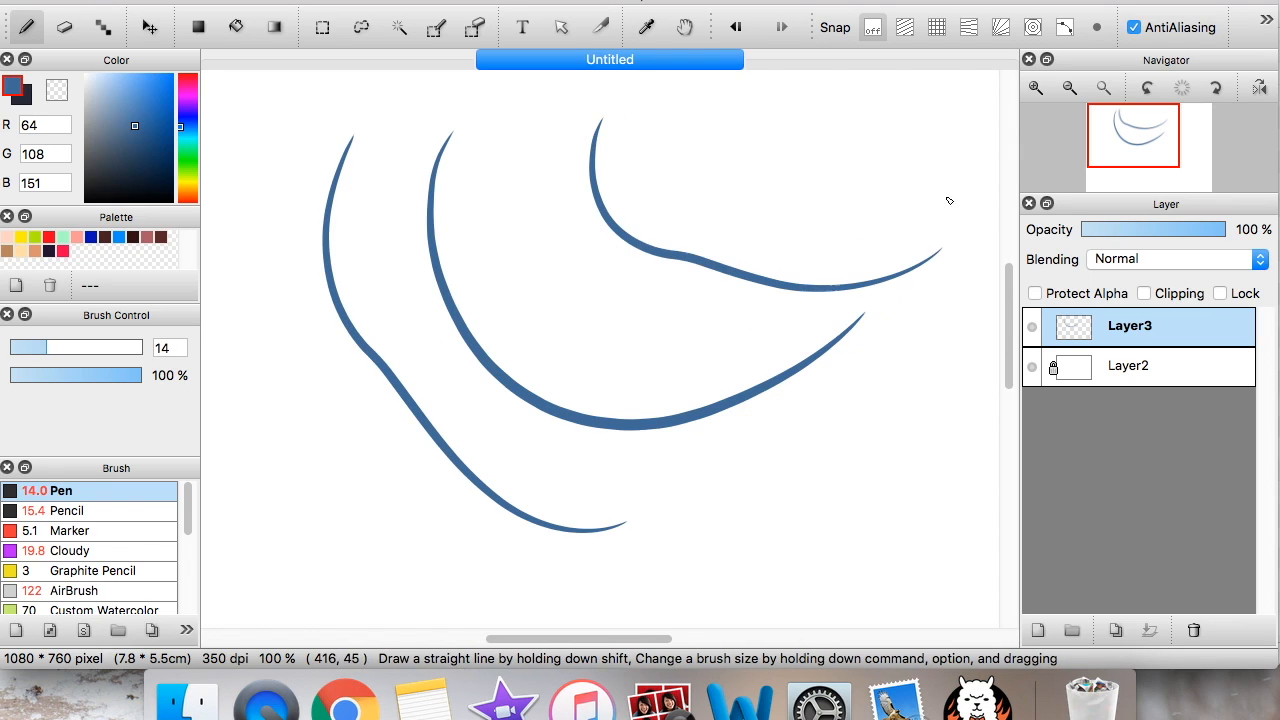
{"action": "key", "text": "super+z"}
{"action": "left_click_drag", "start_coordinate": [501, 111], "coordinate": [797, 298]}
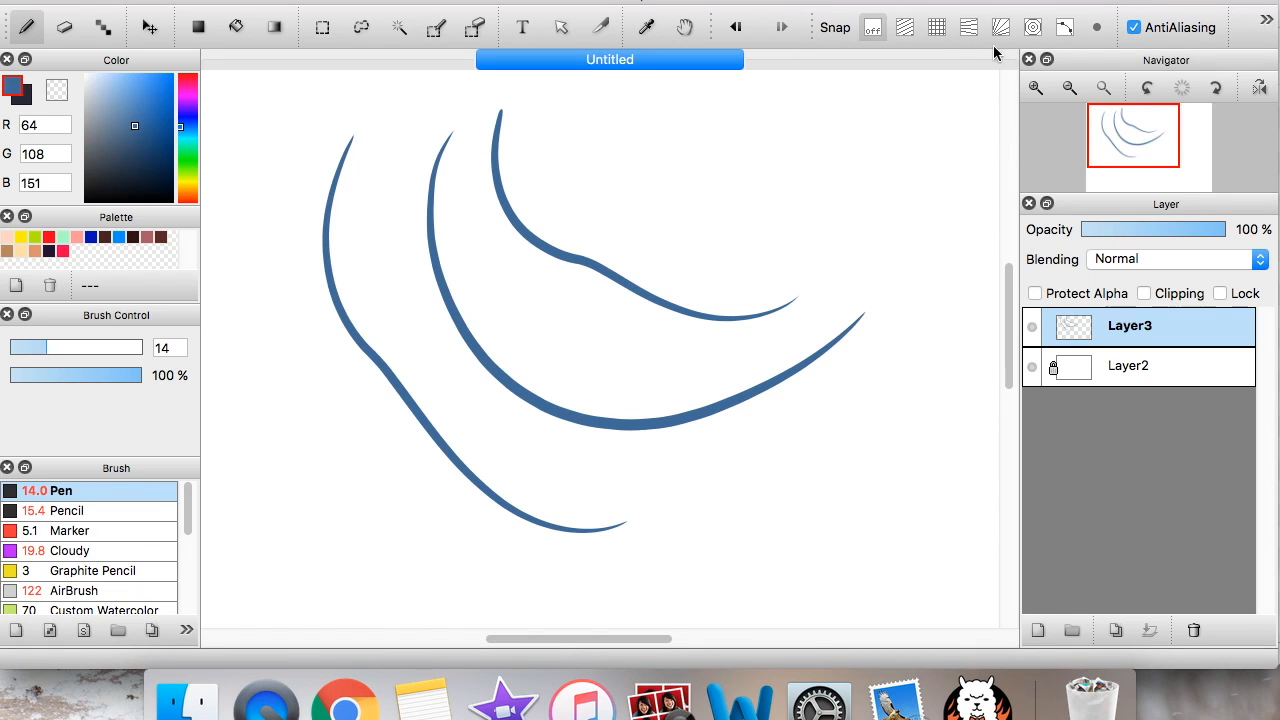
Return the stroke correction to 8 and try it with a small zigzag stroke, undoing the stroke
{"action": "left_click", "coordinate": [1266, 20]}
{"action": "left_click", "coordinate": [950, 52]}
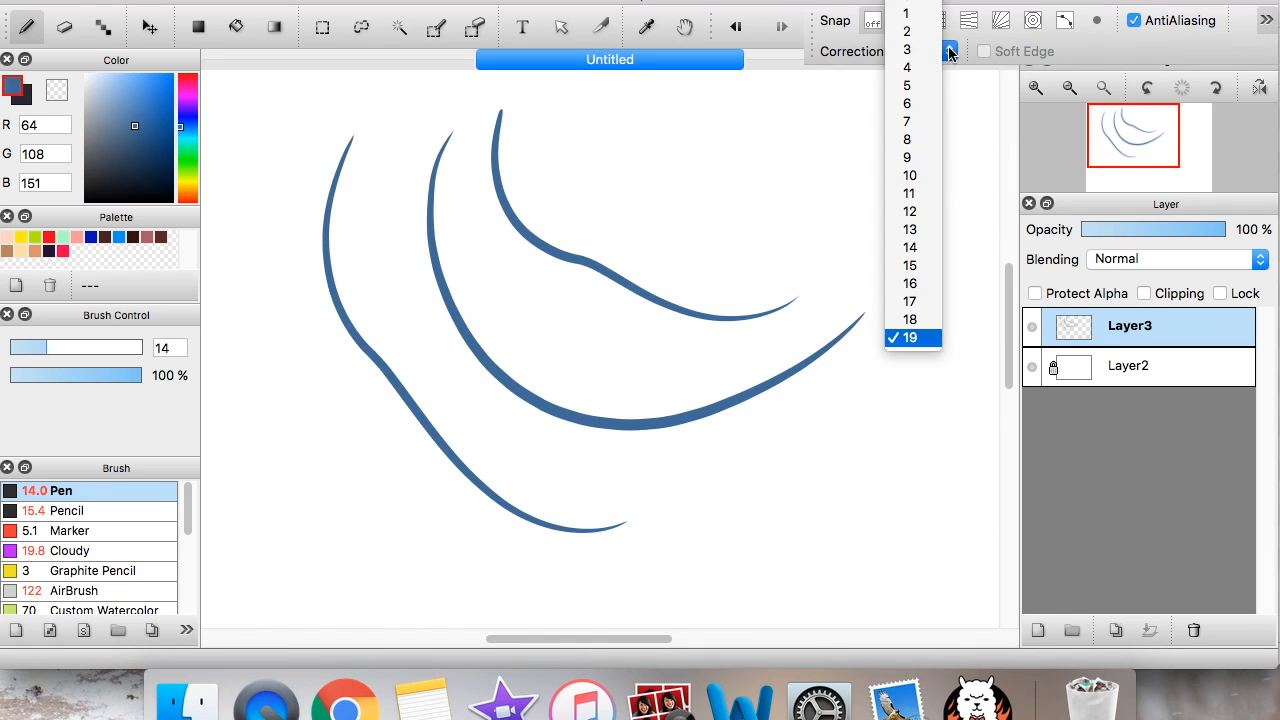
{"action": "left_click", "coordinate": [1263, 26]}
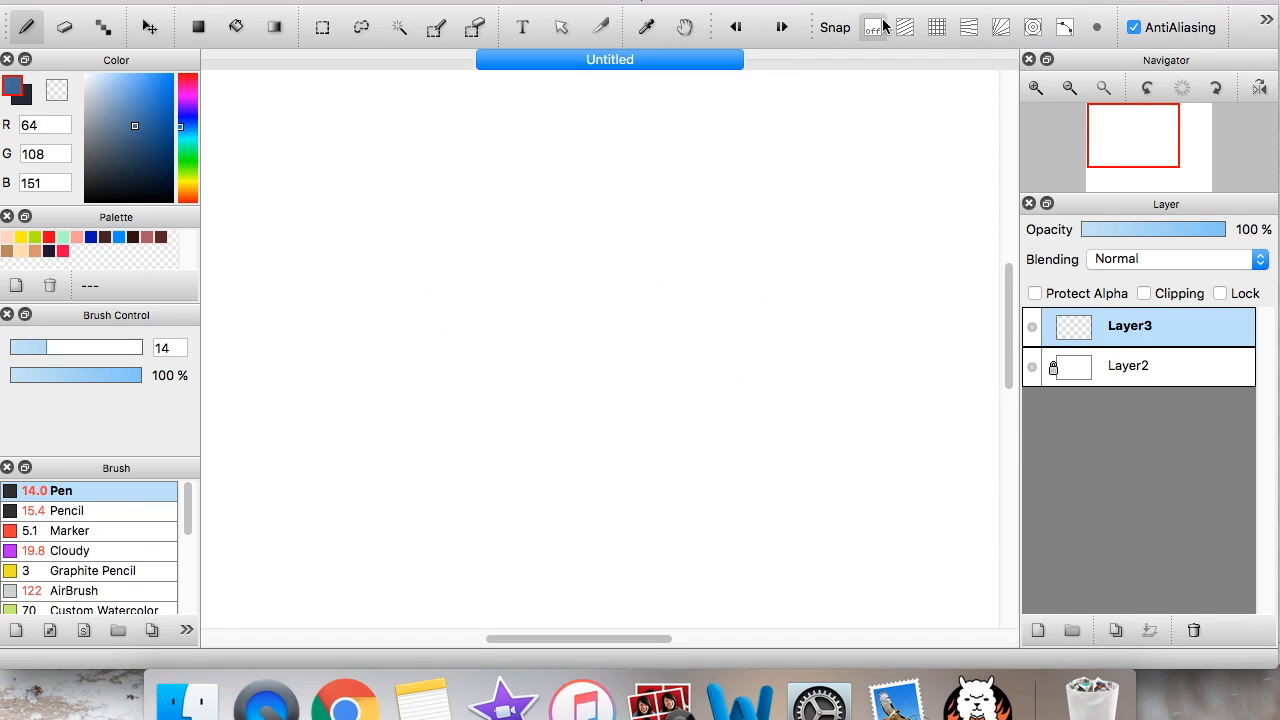
{"action": "mouse_move", "coordinate": [405, 278]}
{"action": "left_mouse_down"}
{"action": "mouse_move", "coordinate": [546, 254]}
{"action": "mouse_move", "coordinate": [604, 383]}
{"action": "left_mouse_up"}
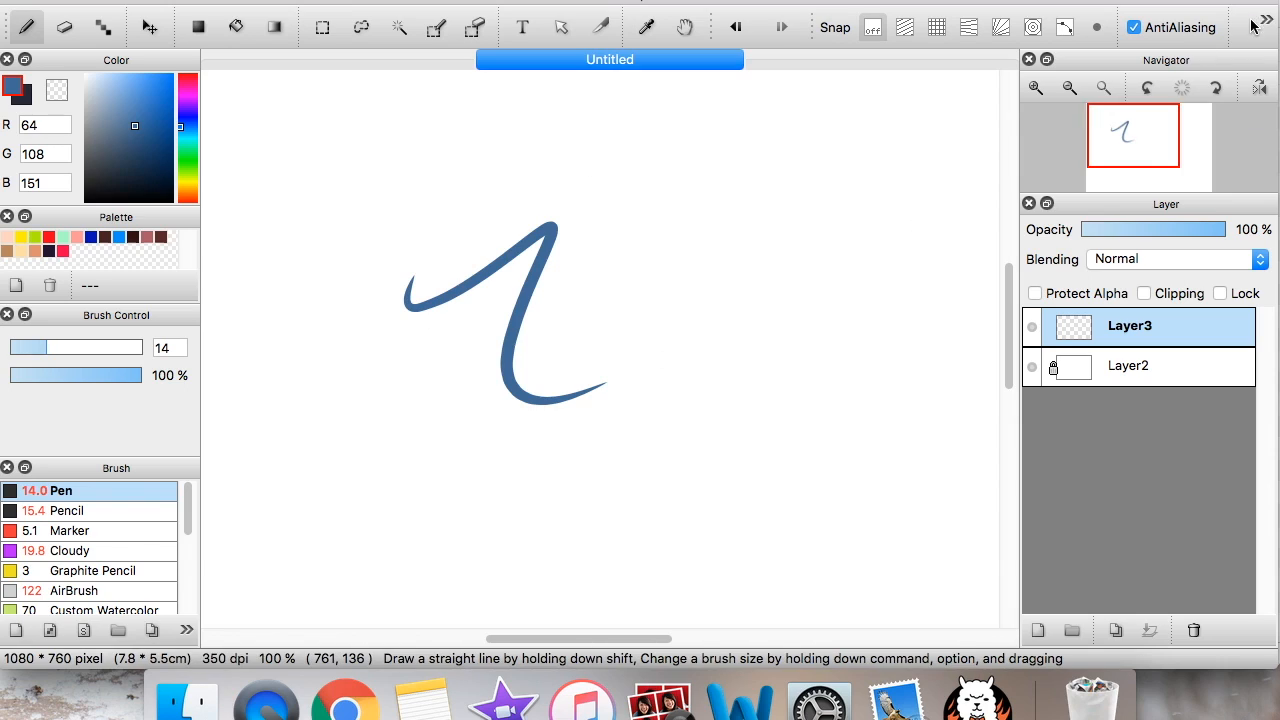
{"action": "key", "text": "super+z"}
{"action": "left_click", "coordinate": [1266, 22]}
{"action": "left_click", "coordinate": [1270, 20]}
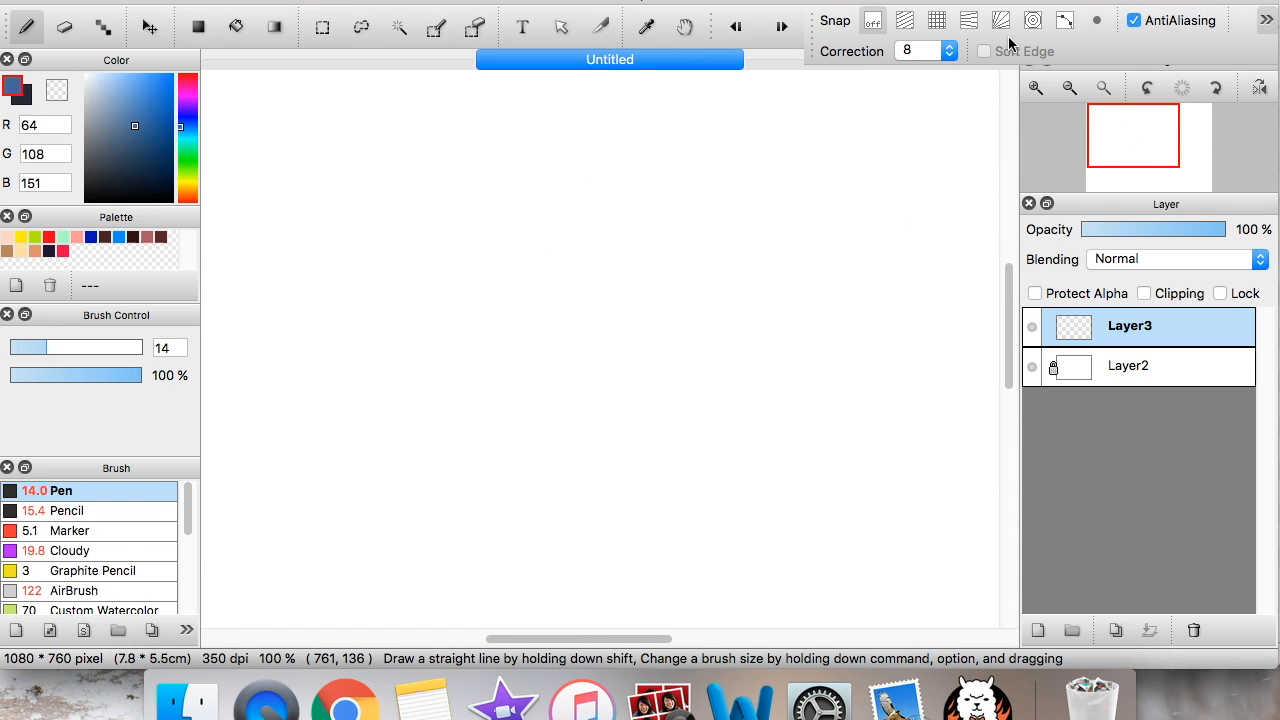
Select the Eraser tool and dock the tool bar vertically beside the Color panel so all tool options fit
{"action": "left_click", "coordinate": [64, 27]}
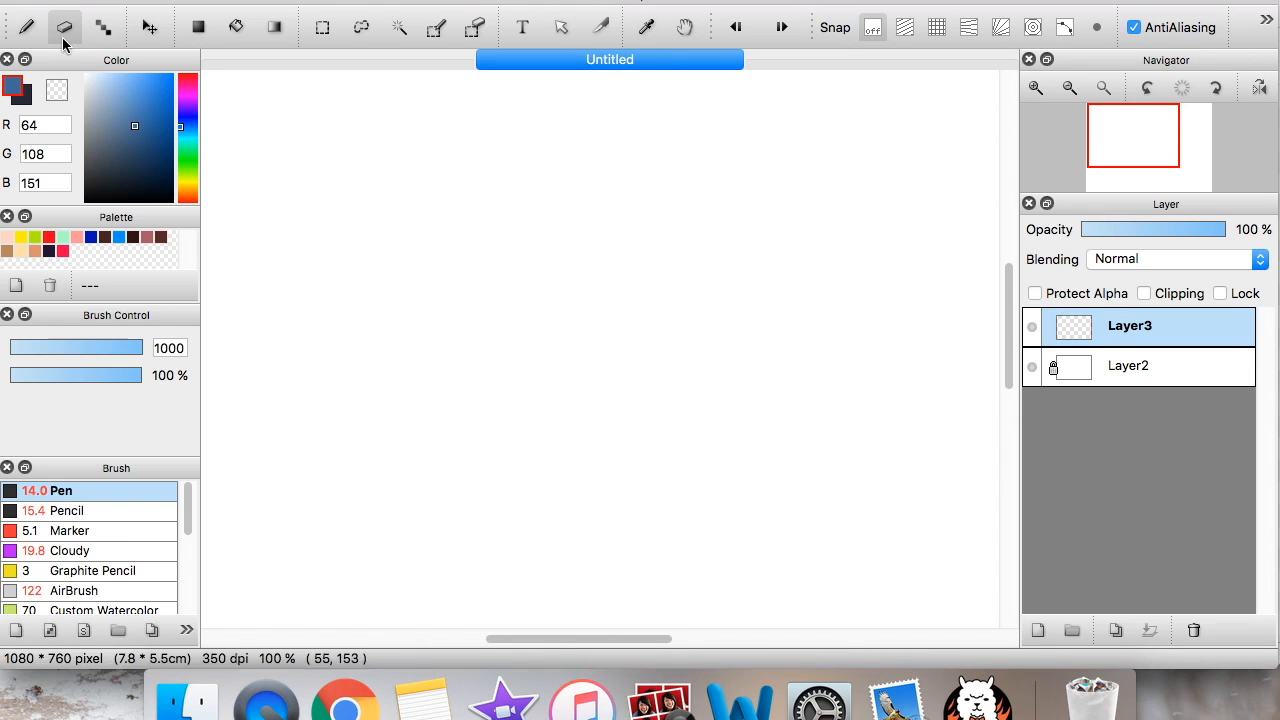
{"action": "left_click", "coordinate": [1270, 20]}
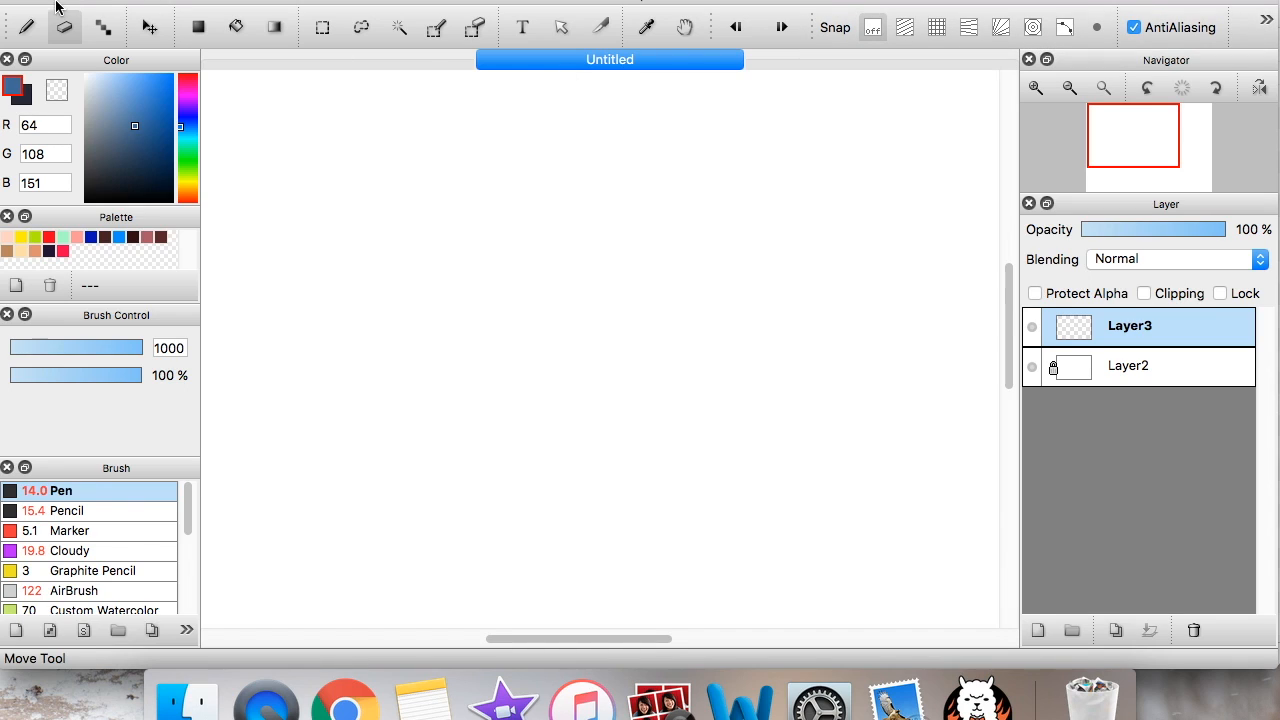
{"action": "left_click_drag", "start_coordinate": [7, 20], "coordinate": [7, 77]}
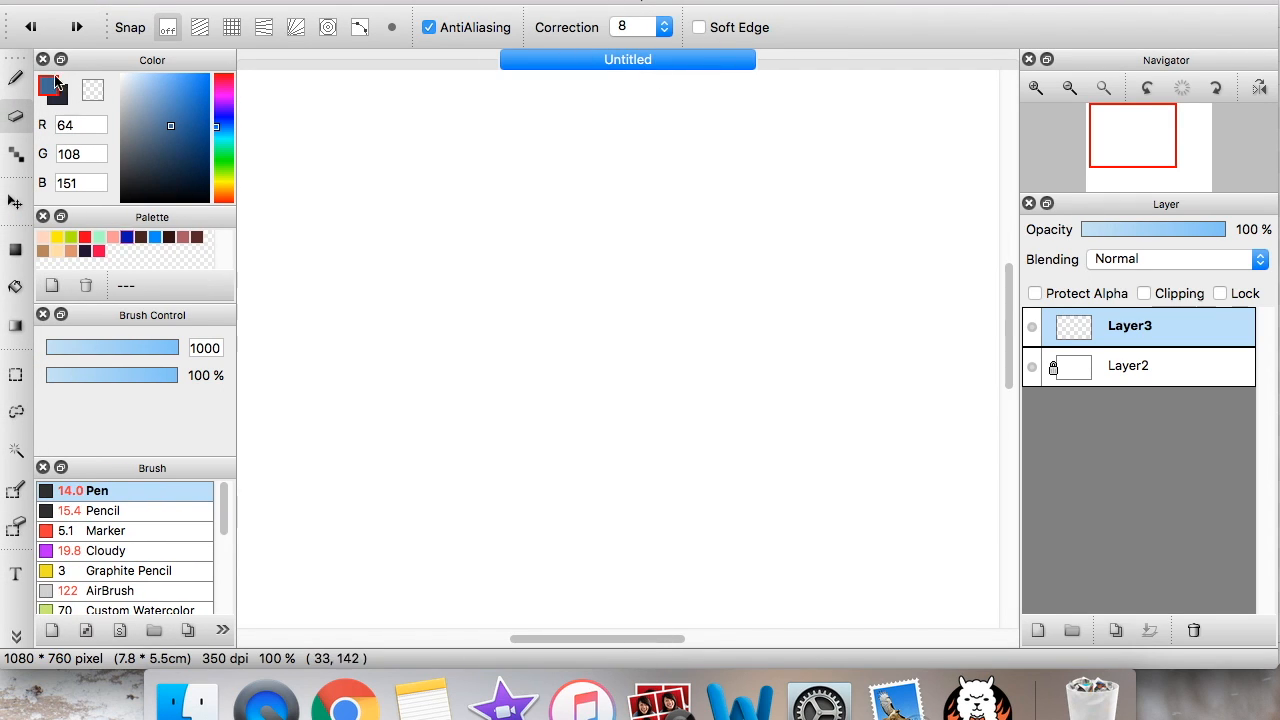
{"action": "left_click", "coordinate": [33, 27]}
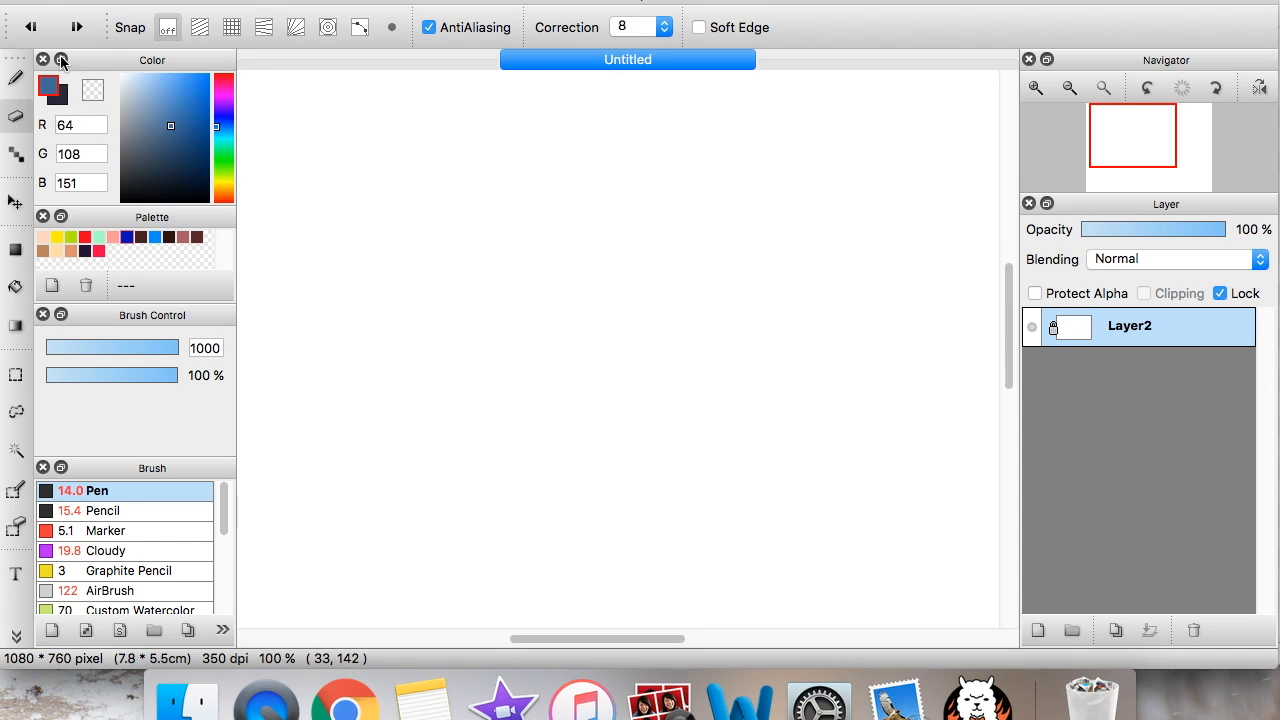
Set the Eraser size to 17 and erase a diagonal line from the middle of the blue blob to its upper edge
{"action": "left_click", "coordinate": [16, 116]}
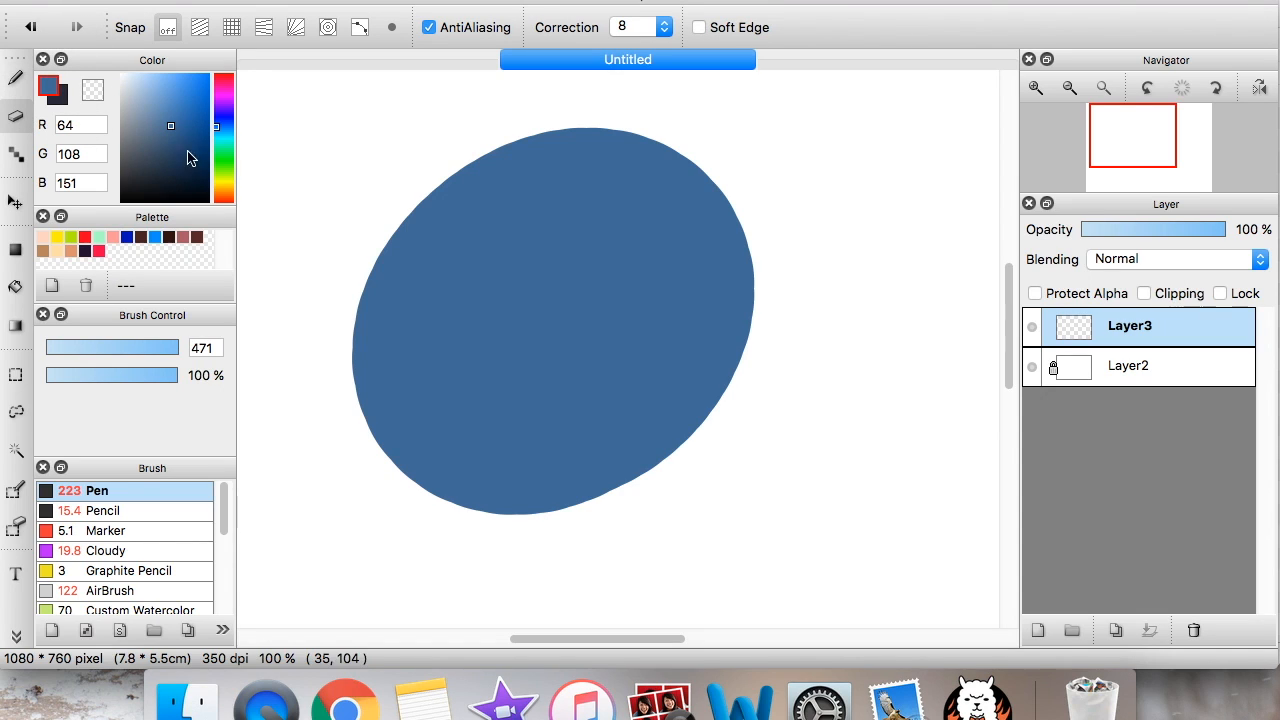
{"action": "left_click", "coordinate": [93, 348]}
{"action": "left_click_drag", "start_coordinate": [549, 345], "coordinate": [486, 135]}
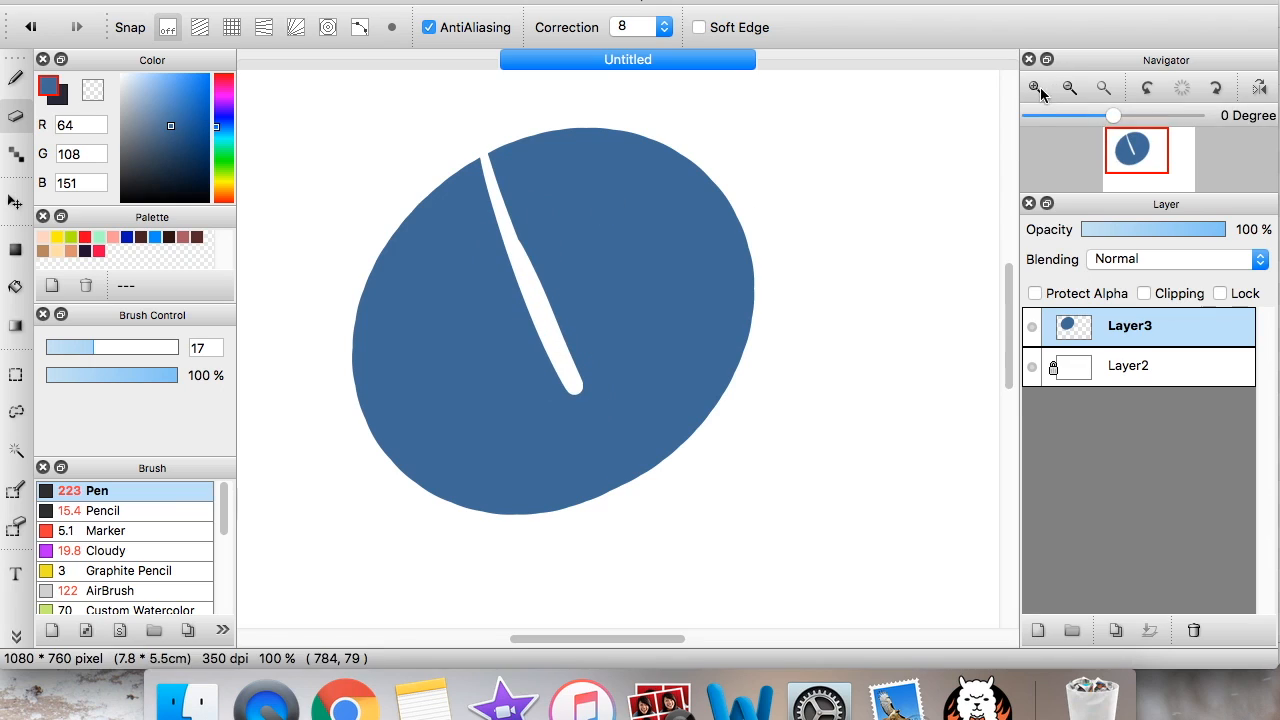
{"action": "left_click", "coordinate": [1036, 87]}
{"action": "left_click_drag", "start_coordinate": [587, 128], "coordinate": [668, 382]}
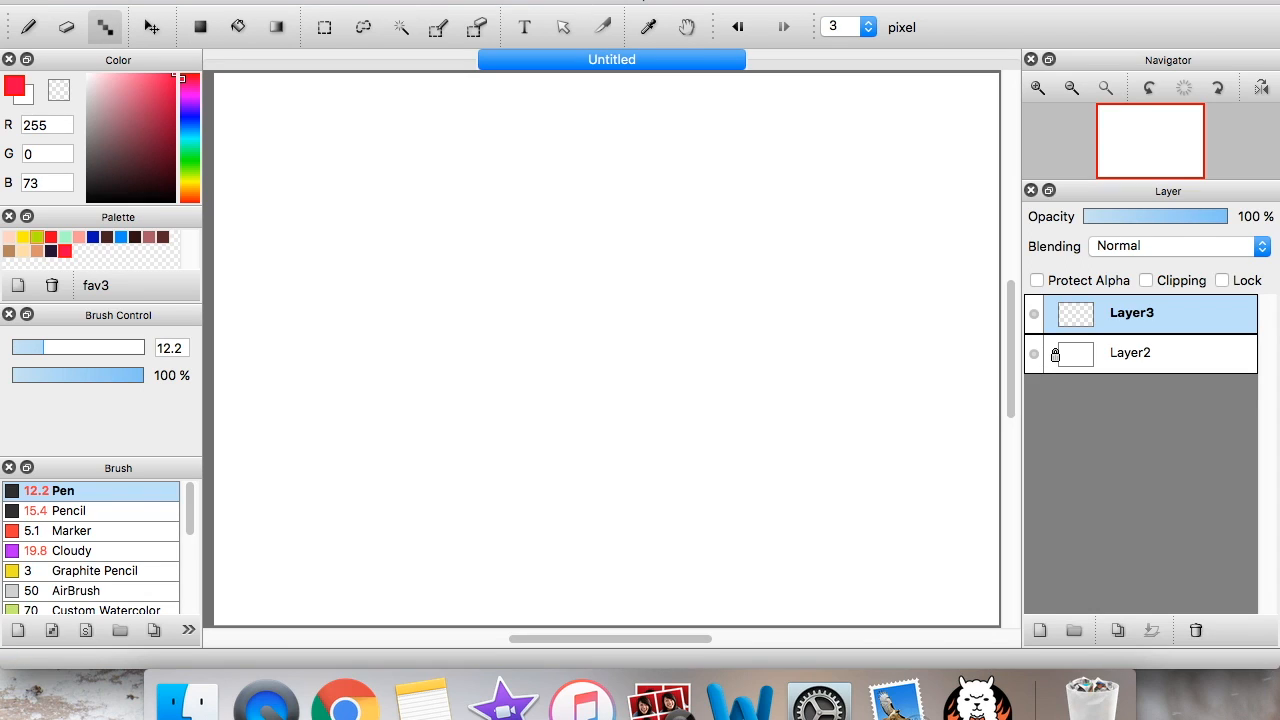
{"action": "left_click", "coordinate": [560, 0]}
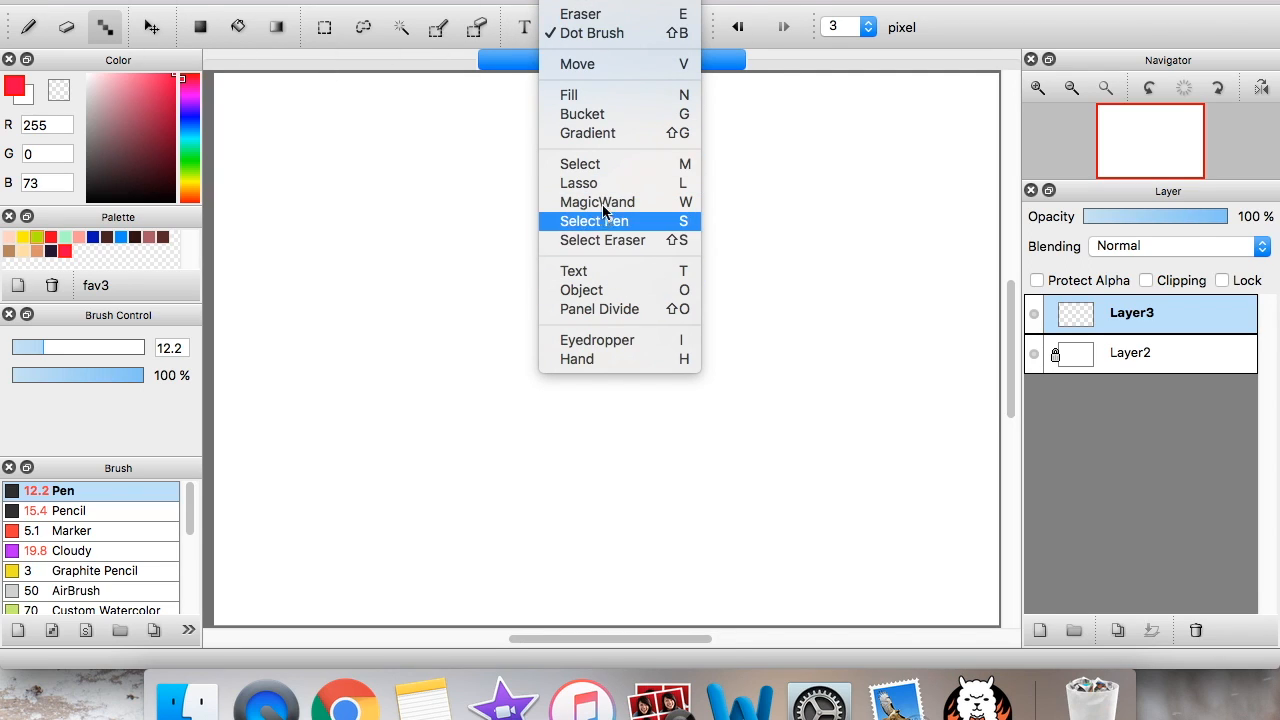
{"action": "left_click", "coordinate": [594, 116]}
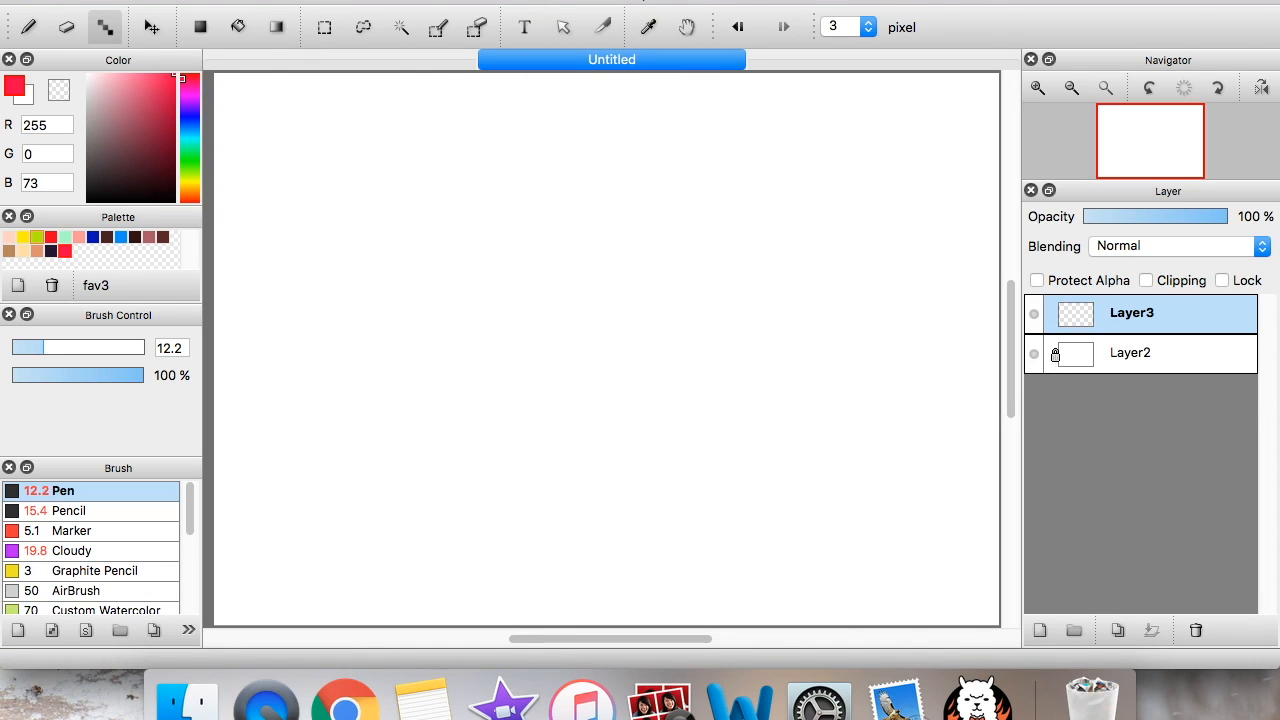
{"action": "left_click", "coordinate": [460, 0]}
{"action": "mouse_move", "coordinate": [514, 0]}
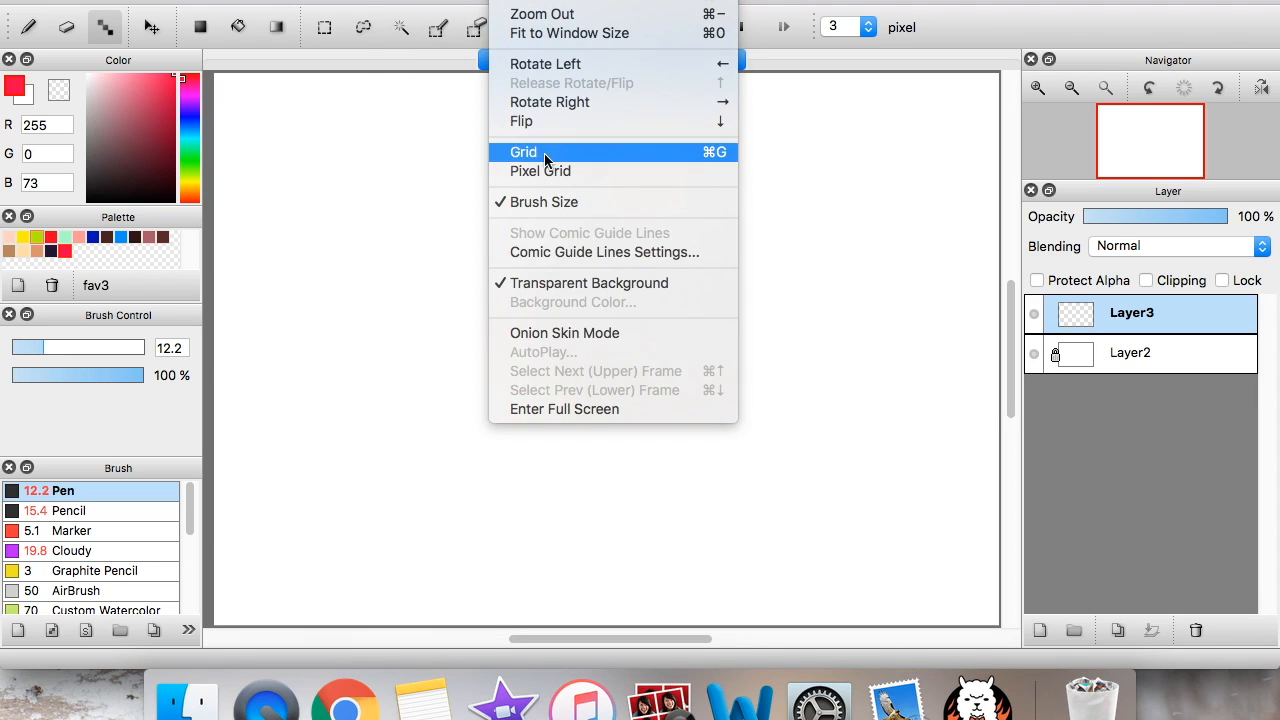
{"action": "left_click", "coordinate": [1144, 476]}
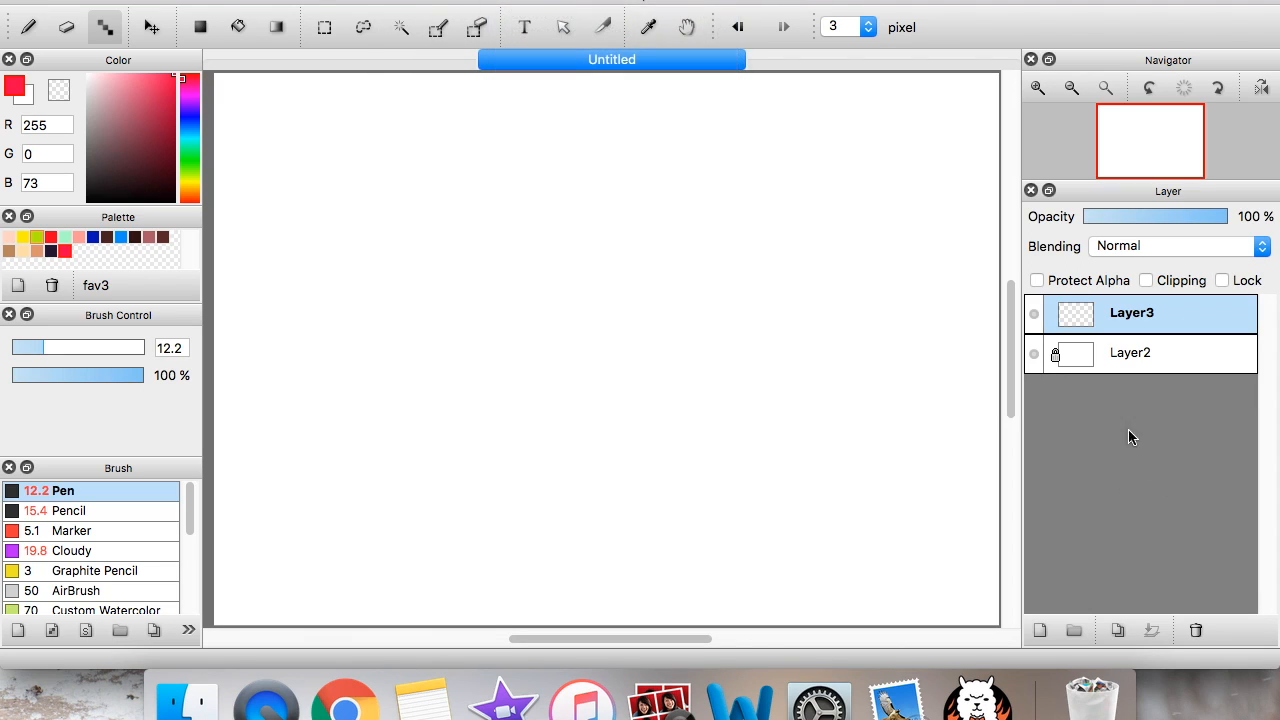
Draw a long winding red line on Layer3 with the Dot Brush at 3 pixels
{"action": "left_click", "coordinate": [872, 29]}
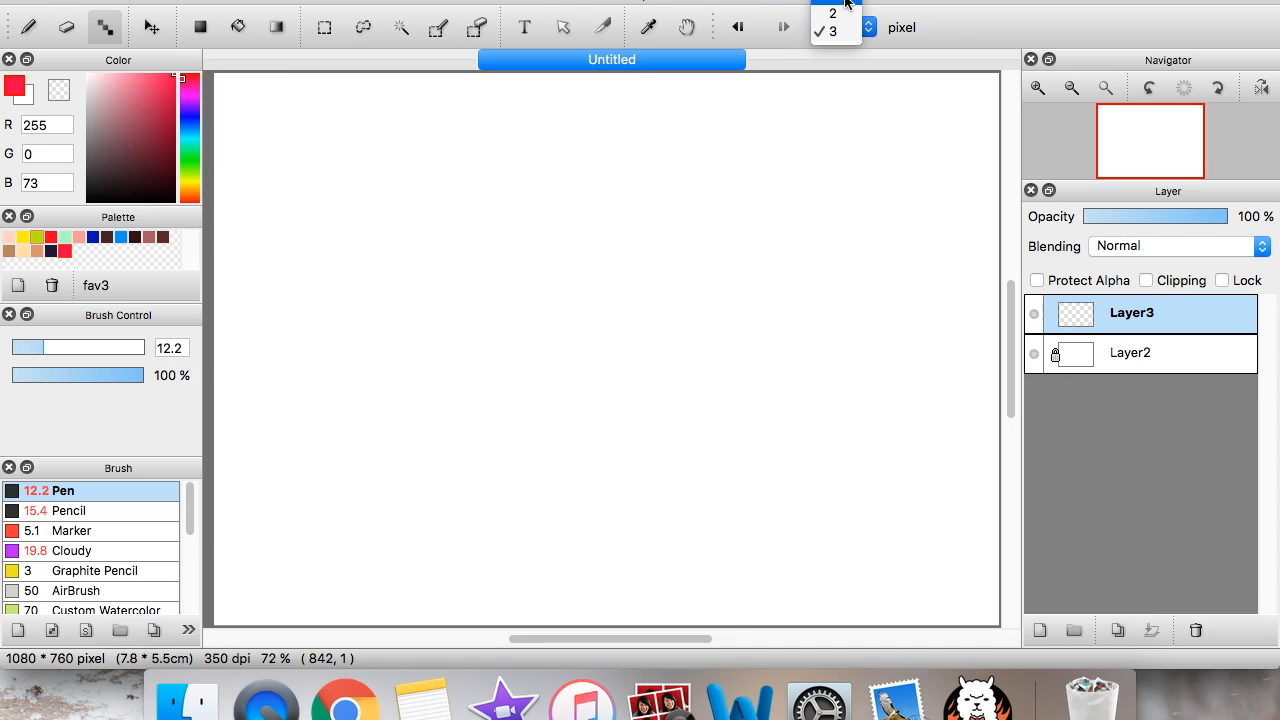
{"action": "left_click", "coordinate": [1025, 86]}
{"action": "left_click", "coordinate": [1037, 87]}
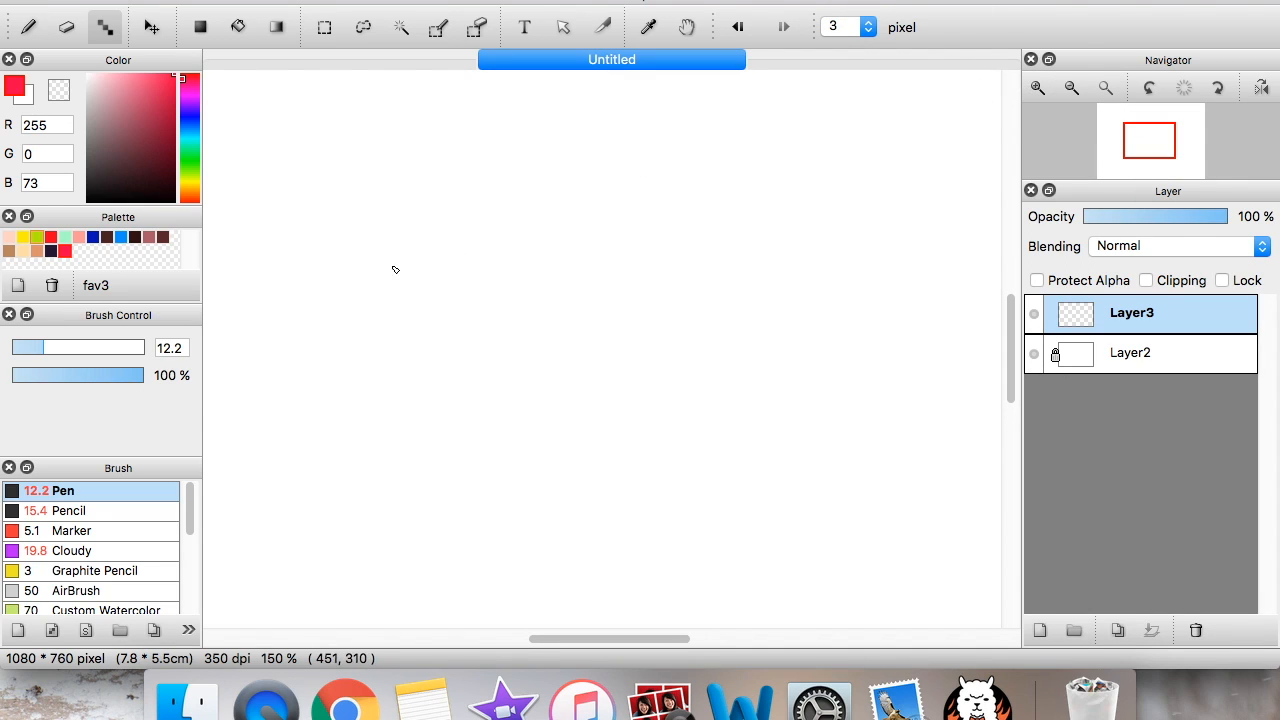
{"action": "mouse_move", "coordinate": [391, 156]}
{"action": "left_mouse_down"}
{"action": "mouse_move", "coordinate": [560, 337]}
{"action": "mouse_move", "coordinate": [851, 263]}
{"action": "mouse_move", "coordinate": [630, 350]}
{"action": "left_mouse_up"}
{"action": "mouse_move", "coordinate": [507, 427]}
{"action": "left_mouse_down"}
{"action": "mouse_move", "coordinate": [834, 431]}
{"action": "mouse_move", "coordinate": [849, 474]}
{"action": "left_mouse_up"}
Set the Dot Brush size to 1 pixel and draw a thin winding line above the thick one
{"action": "left_click", "coordinate": [868, 27]}
{"action": "left_click", "coordinate": [845, 5]}
{"action": "mouse_move", "coordinate": [484, 151]}
{"action": "left_mouse_down"}
{"action": "mouse_move", "coordinate": [591, 186]}
{"action": "mouse_move", "coordinate": [906, 197]}
{"action": "mouse_move", "coordinate": [744, 180]}
{"action": "left_mouse_up"}
{"action": "left_click_drag", "start_coordinate": [667, 206], "coordinate": [582, 263]}
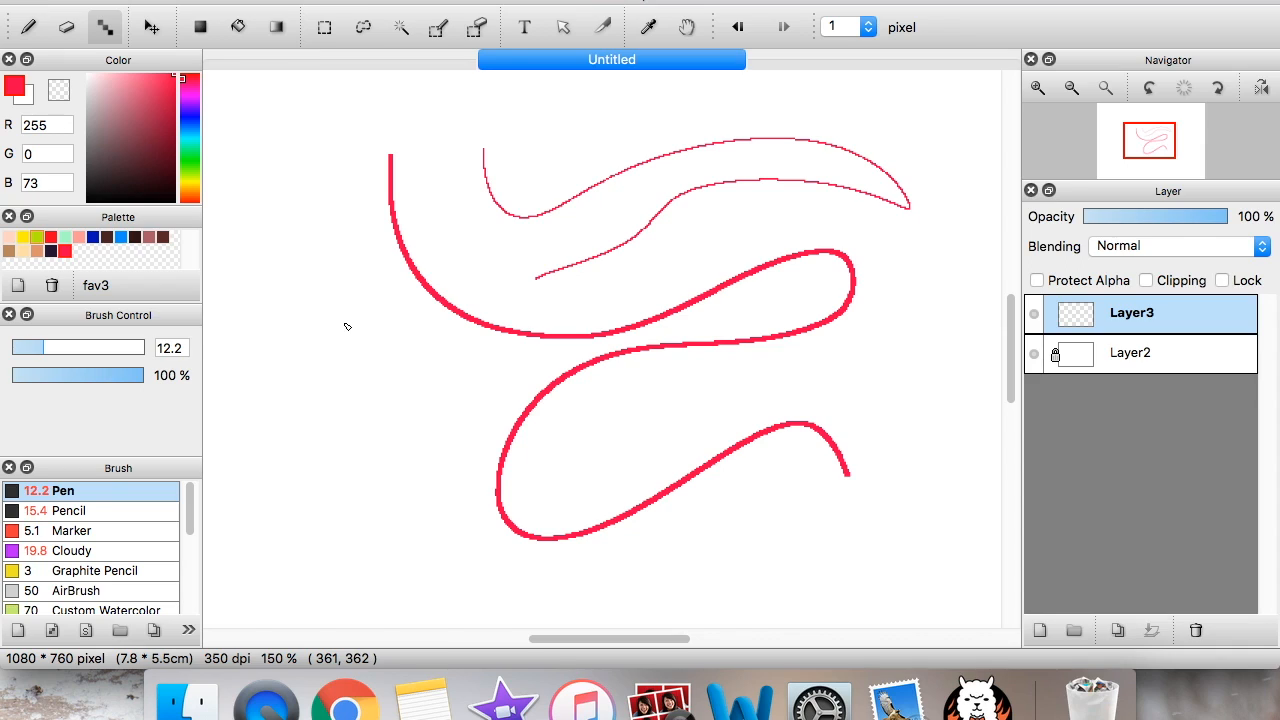
Sketch a cartoon face with bangs and a ponytail in red (255, 0, 70) using the Pen, and activate the Move tool
{"action": "left_click", "coordinate": [153, 27]}
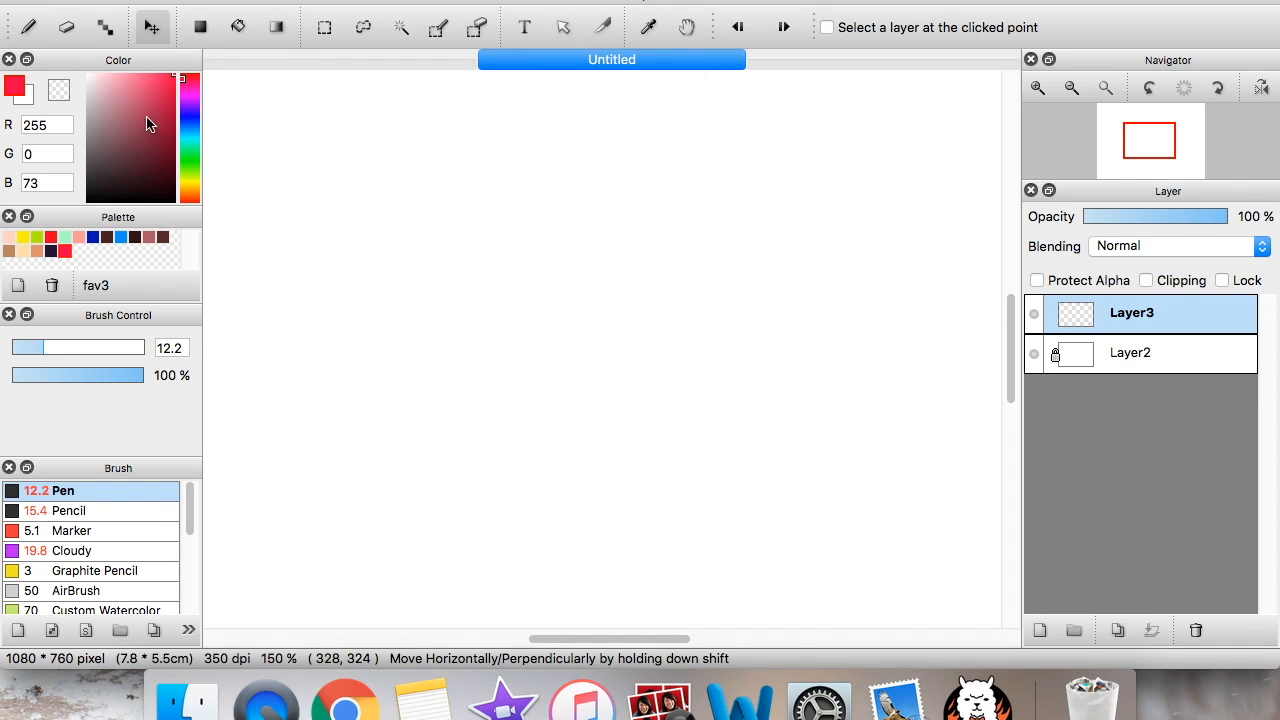
{"action": "left_click", "coordinate": [176, 75]}
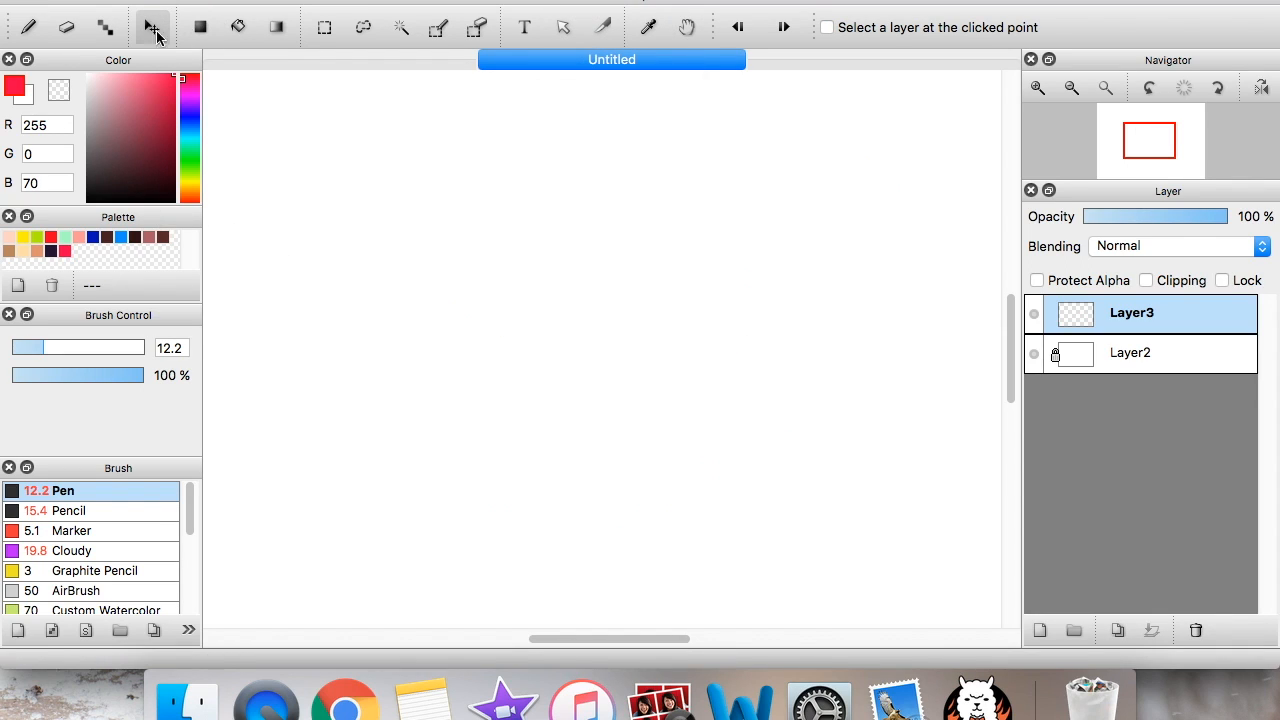
{"action": "left_click", "coordinate": [29, 27]}
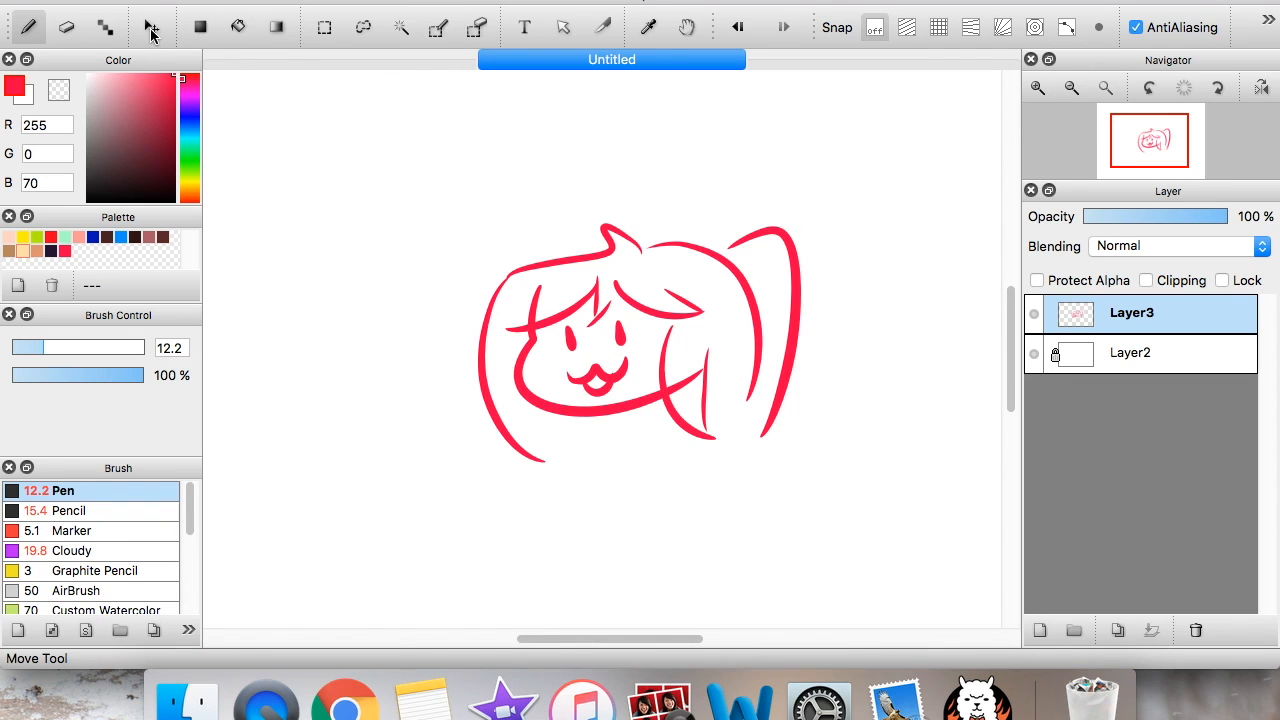
{"action": "left_click", "coordinate": [152, 30]}
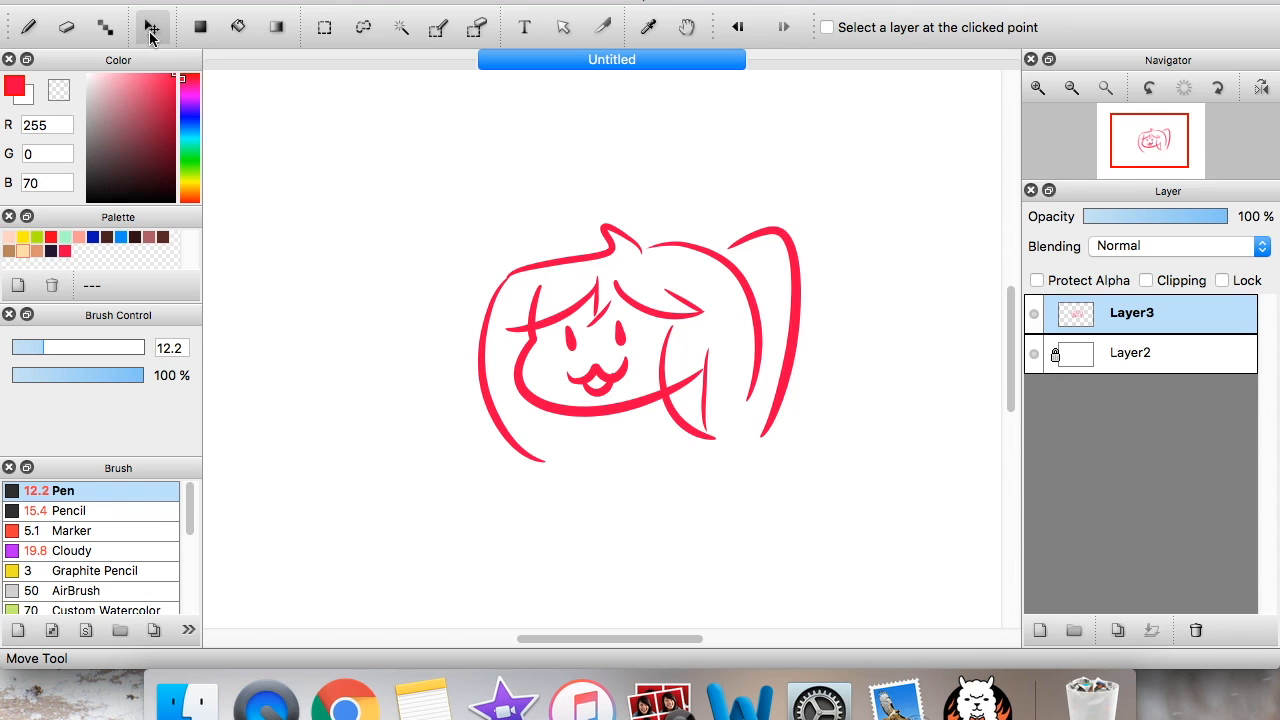
Move the whole face drawing on Layer3 up and to the left with the Move tool
{"action": "mouse_move", "coordinate": [651, 406]}
{"action": "left_mouse_down"}
{"action": "mouse_move", "coordinate": [677, 291]}
{"action": "mouse_move", "coordinate": [657, 529]}
{"action": "mouse_move", "coordinate": [638, 254]}
{"action": "mouse_move", "coordinate": [600, 437]}
{"action": "mouse_move", "coordinate": [674, 360]}
{"action": "mouse_move", "coordinate": [534, 311]}
{"action": "mouse_move", "coordinate": [583, 372]}
{"action": "left_mouse_up"}
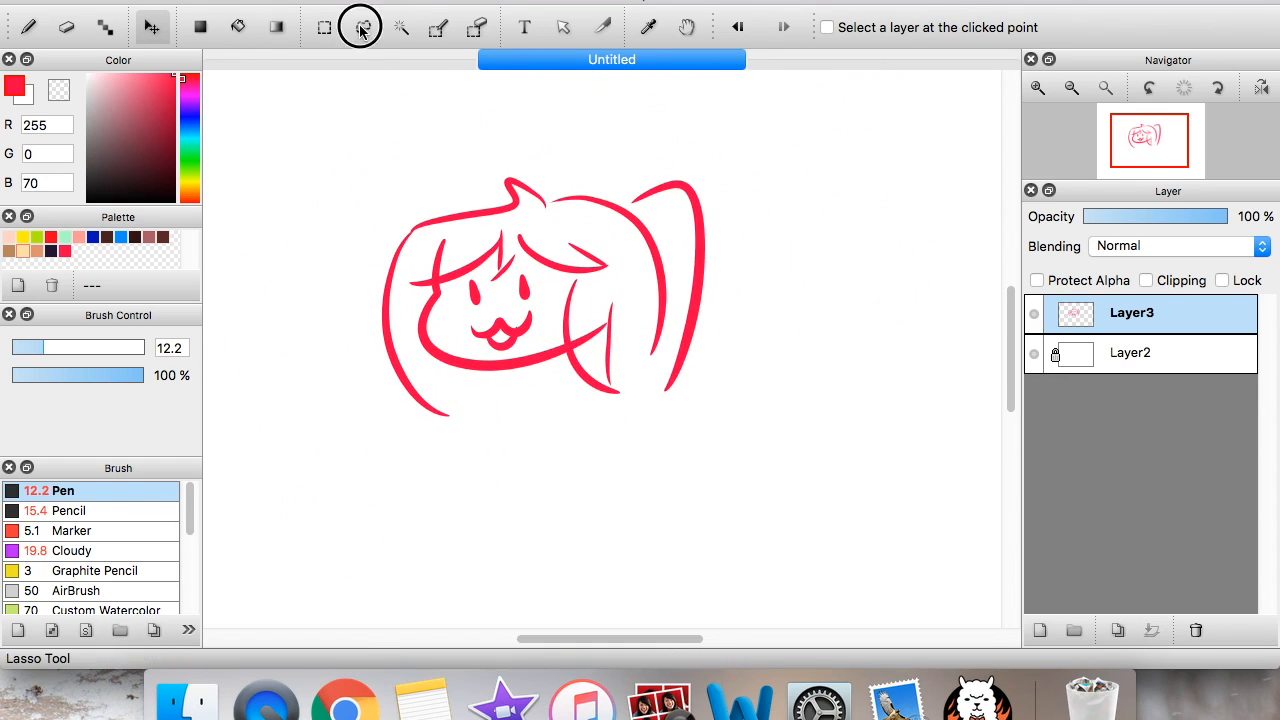
Lasso the left half of the face, move only that part away from the rest, and undo the move
{"action": "left_click", "coordinate": [362, 30]}
{"action": "mouse_move", "coordinate": [474, 126]}
{"action": "left_mouse_down"}
{"action": "mouse_move", "coordinate": [371, 506]}
{"action": "mouse_move", "coordinate": [563, 172]}
{"action": "mouse_move", "coordinate": [552, 132]}
{"action": "left_mouse_up"}
{"action": "left_click", "coordinate": [151, 27]}
{"action": "mouse_move", "coordinate": [503, 262]}
{"action": "left_mouse_down"}
{"action": "mouse_move", "coordinate": [371, 271]}
{"action": "mouse_move", "coordinate": [329, 291]}
{"action": "mouse_move", "coordinate": [455, 285]}
{"action": "left_mouse_up"}
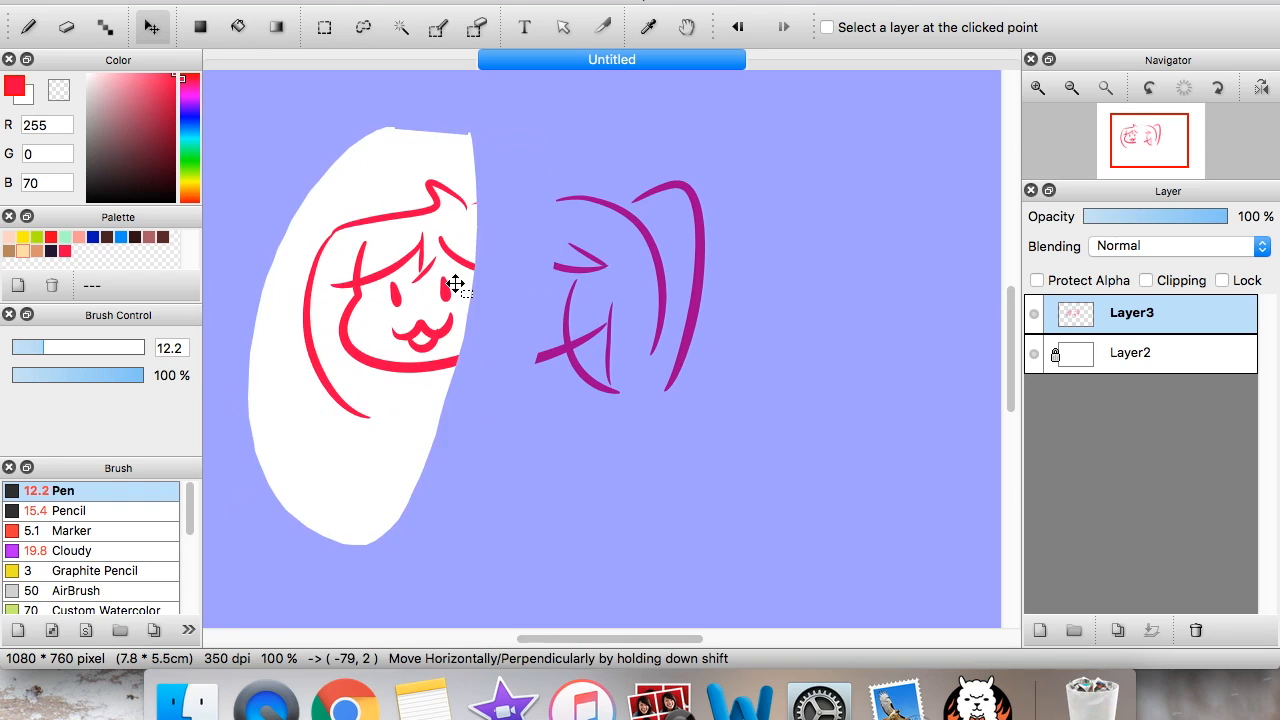
{"action": "key", "text": "super+z"}
{"action": "key", "text": "super+z"}
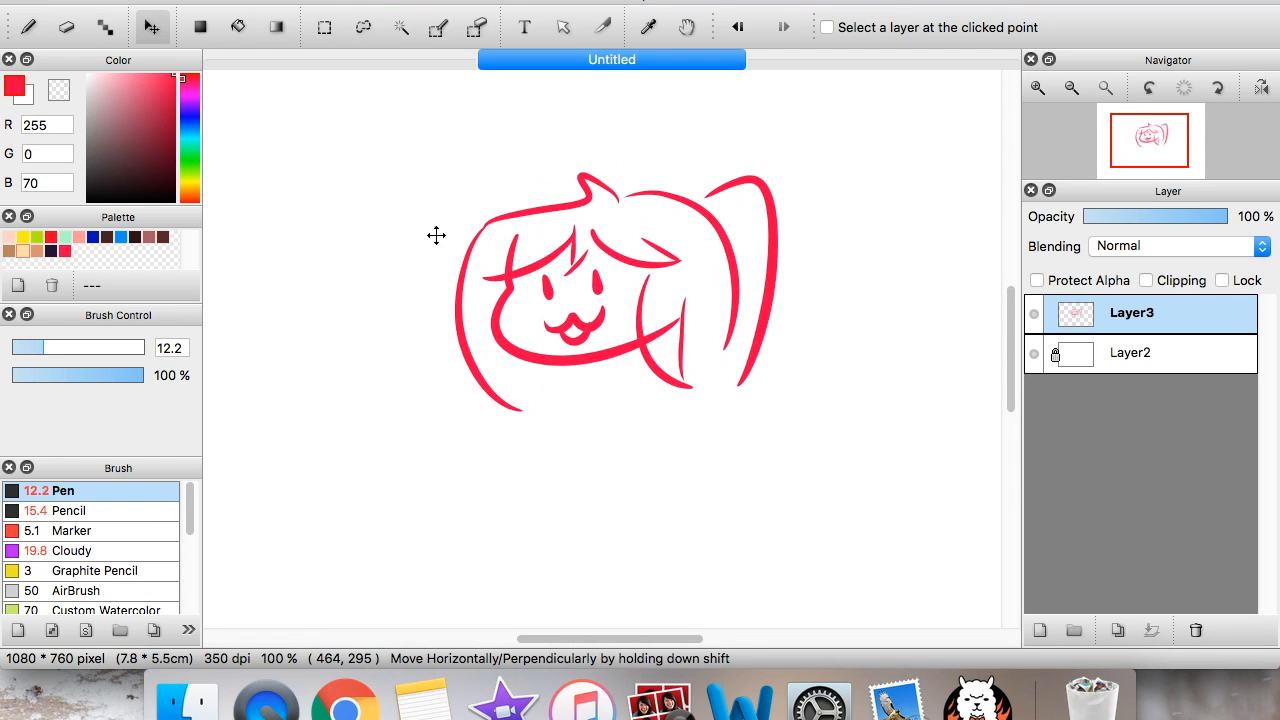
Lasso the left part of the face and bangs again and shift the selected area slightly down and left
{"action": "left_click", "coordinate": [363, 27]}
{"action": "mouse_move", "coordinate": [500, 134]}
{"action": "left_mouse_down"}
{"action": "mouse_move", "coordinate": [437, 189]}
{"action": "mouse_move", "coordinate": [503, 186]}
{"action": "left_mouse_up"}
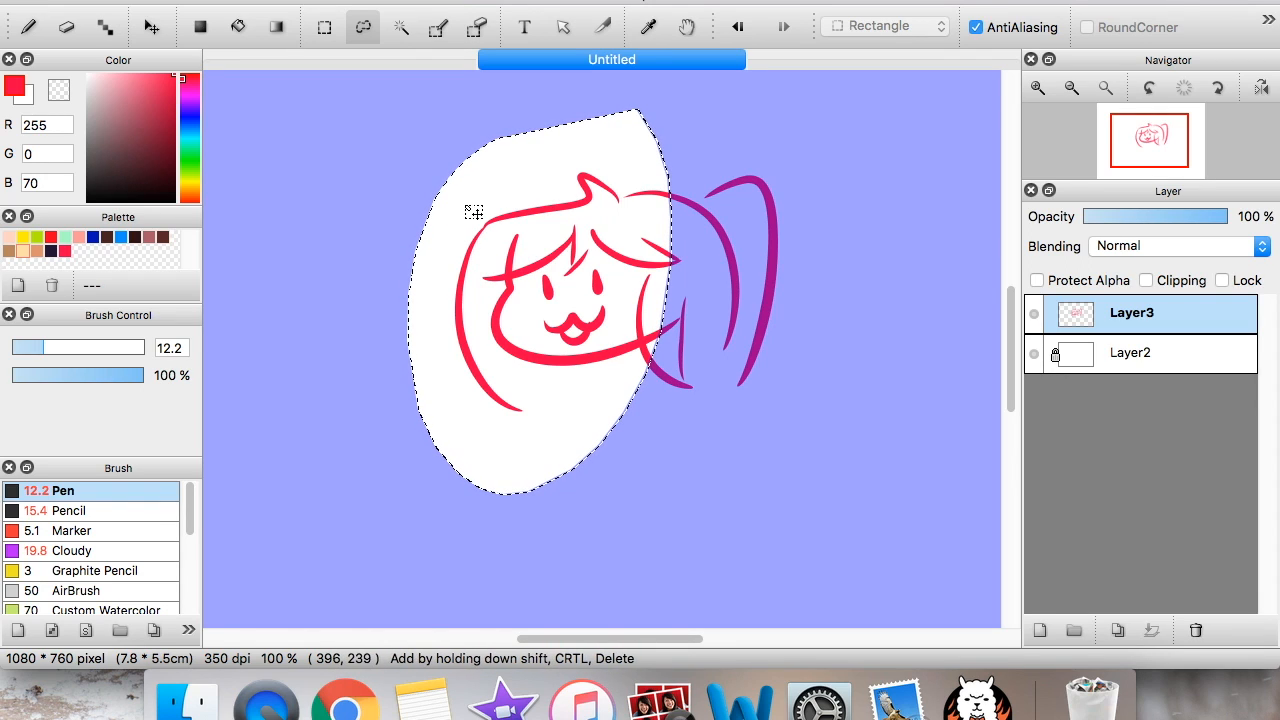
{"action": "mouse_move", "coordinate": [549, 261]}
{"action": "left_mouse_down"}
{"action": "mouse_move", "coordinate": [461, 235]}
{"action": "mouse_move", "coordinate": [549, 310]}
{"action": "mouse_move", "coordinate": [690, 260]}
{"action": "mouse_move", "coordinate": [543, 255]}
{"action": "mouse_move", "coordinate": [517, 280]}
{"action": "left_mouse_up"}
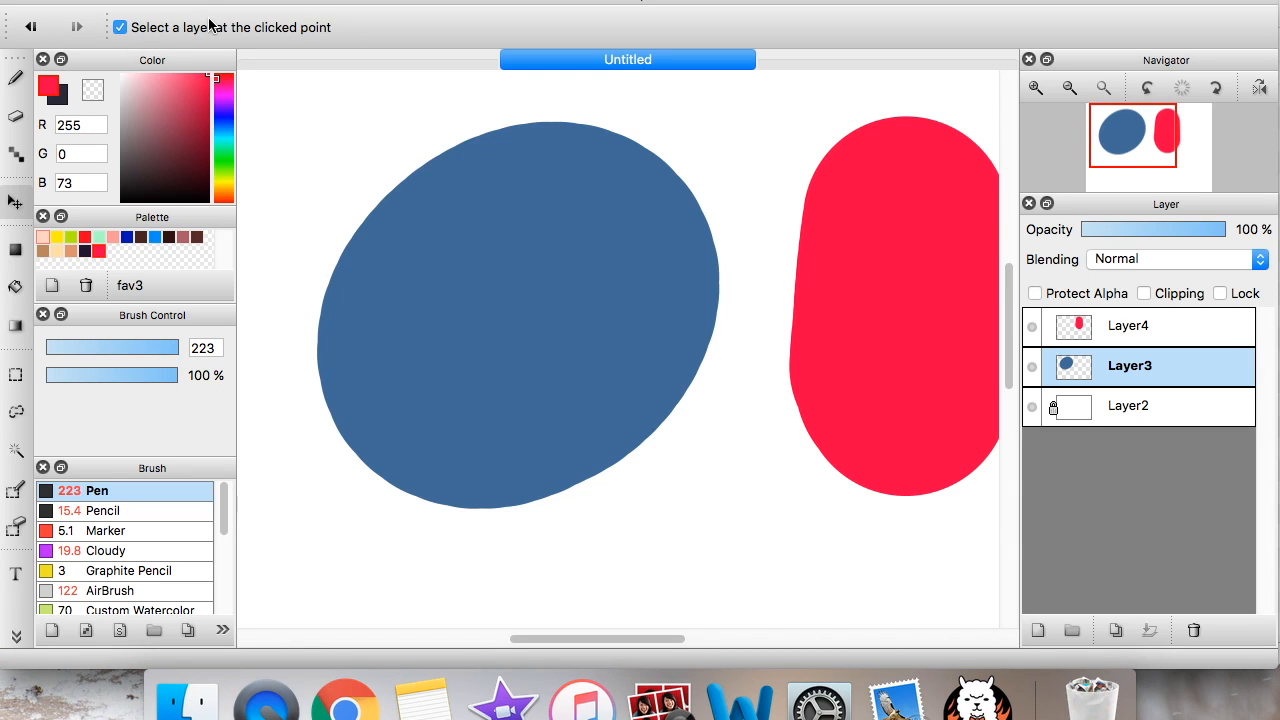
Select Layer4, then move the blue shape around by grabbing it directly on the canvas
{"action": "left_click_drag", "start_coordinate": [1140, 148], "coordinate": [1142, 151]}
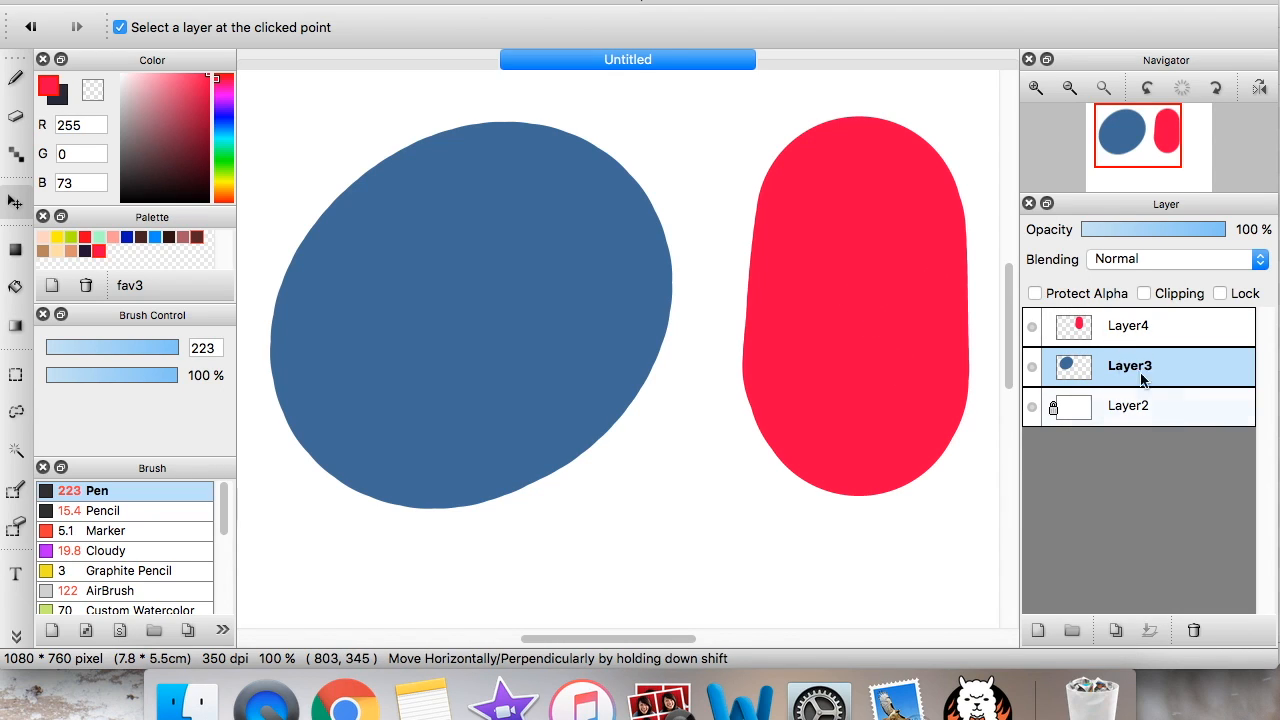
{"action": "left_click", "coordinate": [1125, 323]}
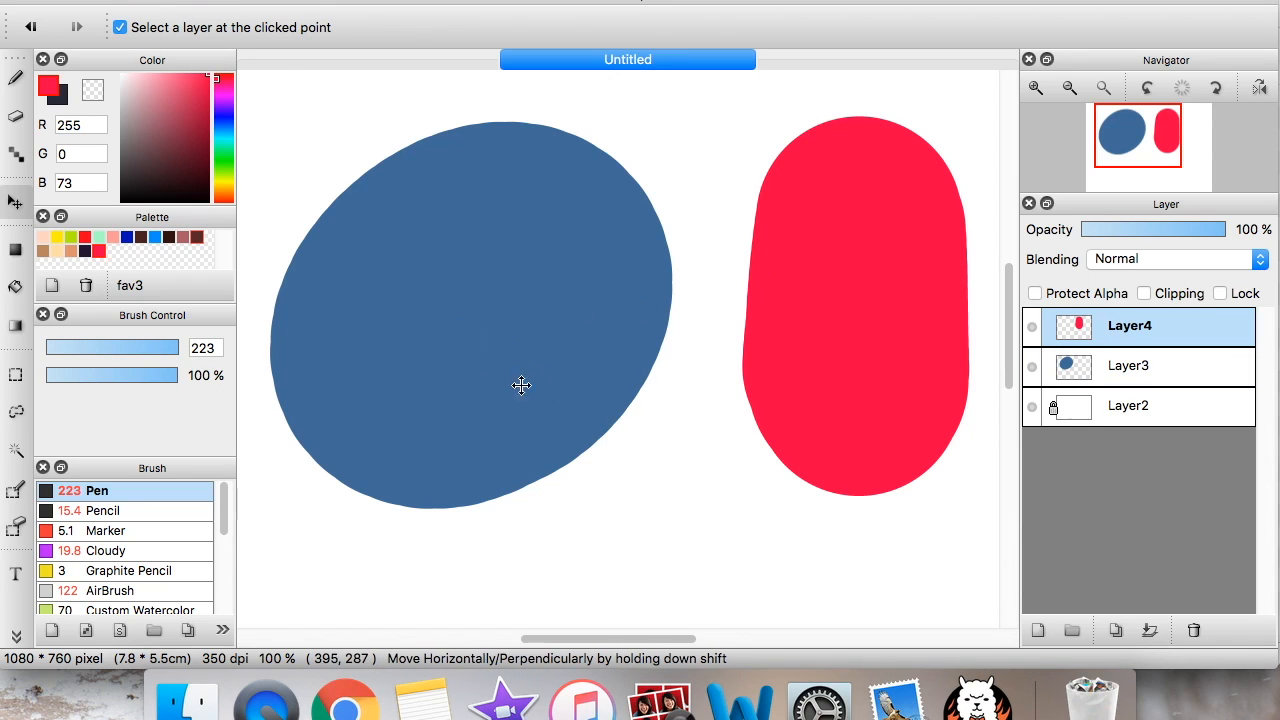
{"action": "left_click_drag", "start_coordinate": [501, 351], "coordinate": [440, 369]}
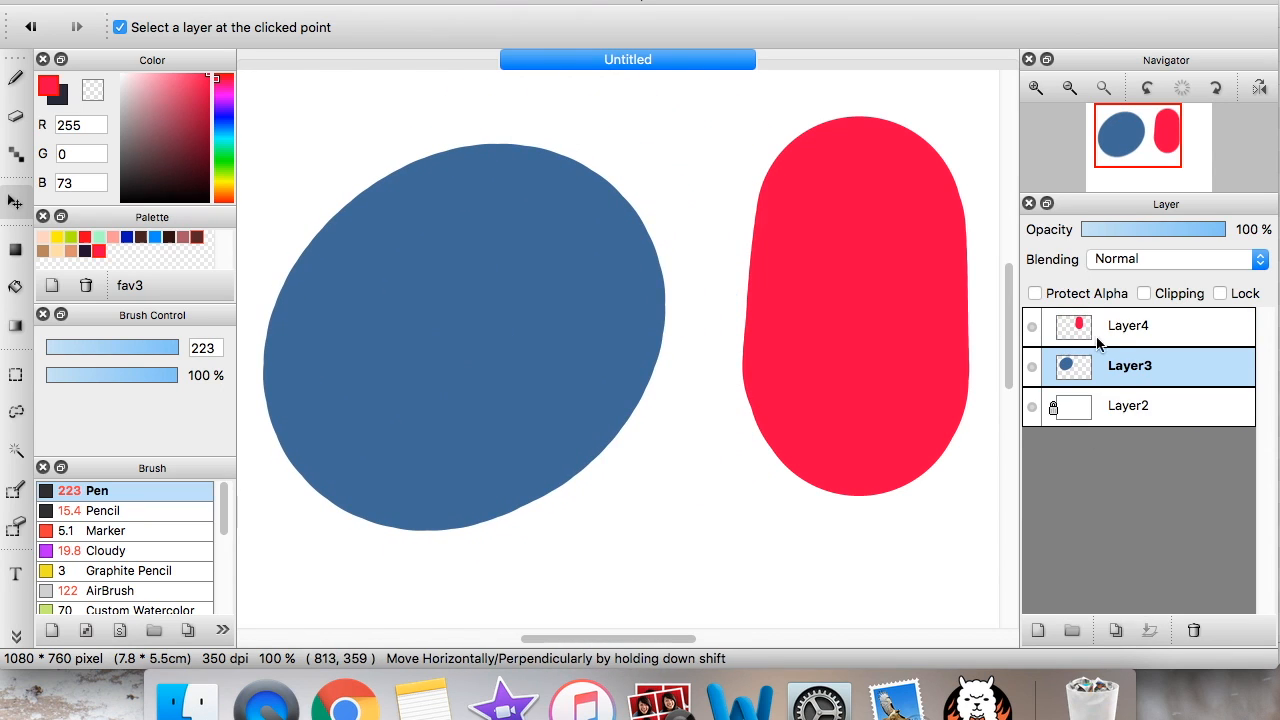
{"action": "mouse_move", "coordinate": [543, 360]}
{"action": "left_mouse_down"}
{"action": "mouse_move", "coordinate": [574, 269]}
{"action": "mouse_move", "coordinate": [569, 366]}
{"action": "mouse_move", "coordinate": [551, 324]}
{"action": "mouse_move", "coordinate": [534, 357]}
{"action": "mouse_move", "coordinate": [491, 346]}
{"action": "mouse_move", "coordinate": [551, 338]}
{"action": "left_mouse_up"}
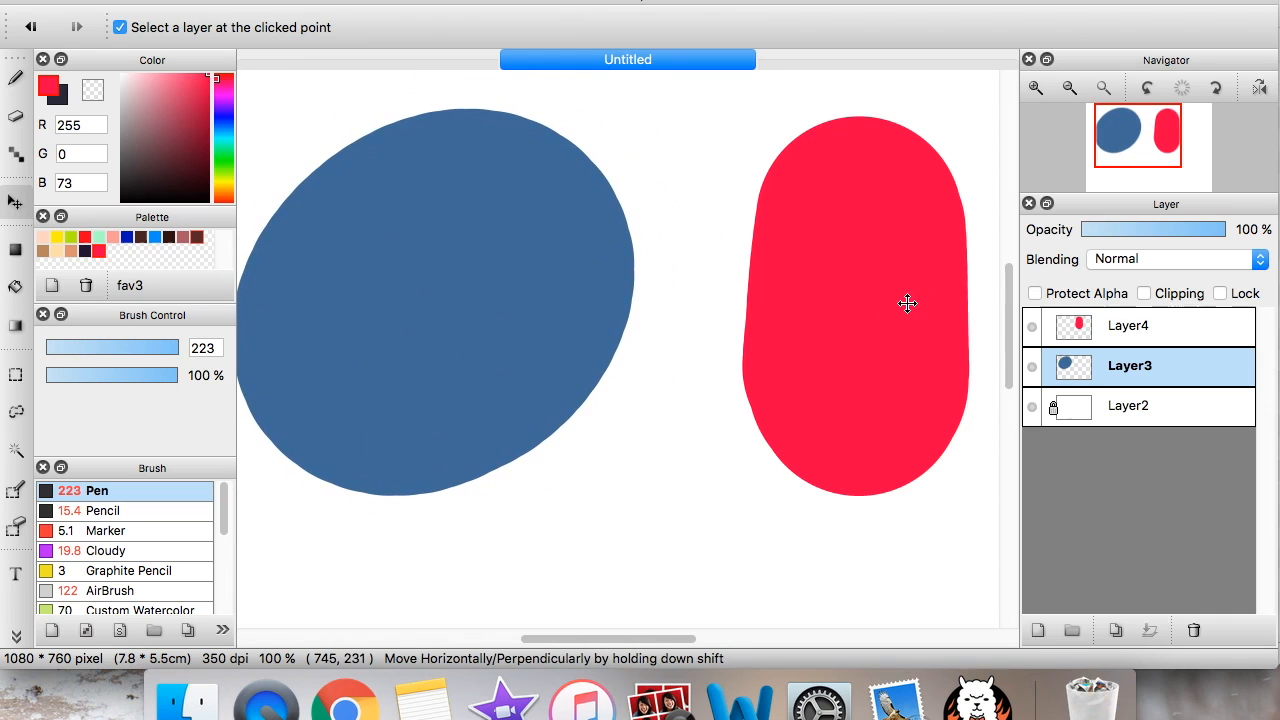
Move the red shape slightly down and left, and pick the white background to activate its layer
{"action": "left_click_drag", "start_coordinate": [907, 299], "coordinate": [880, 307]}
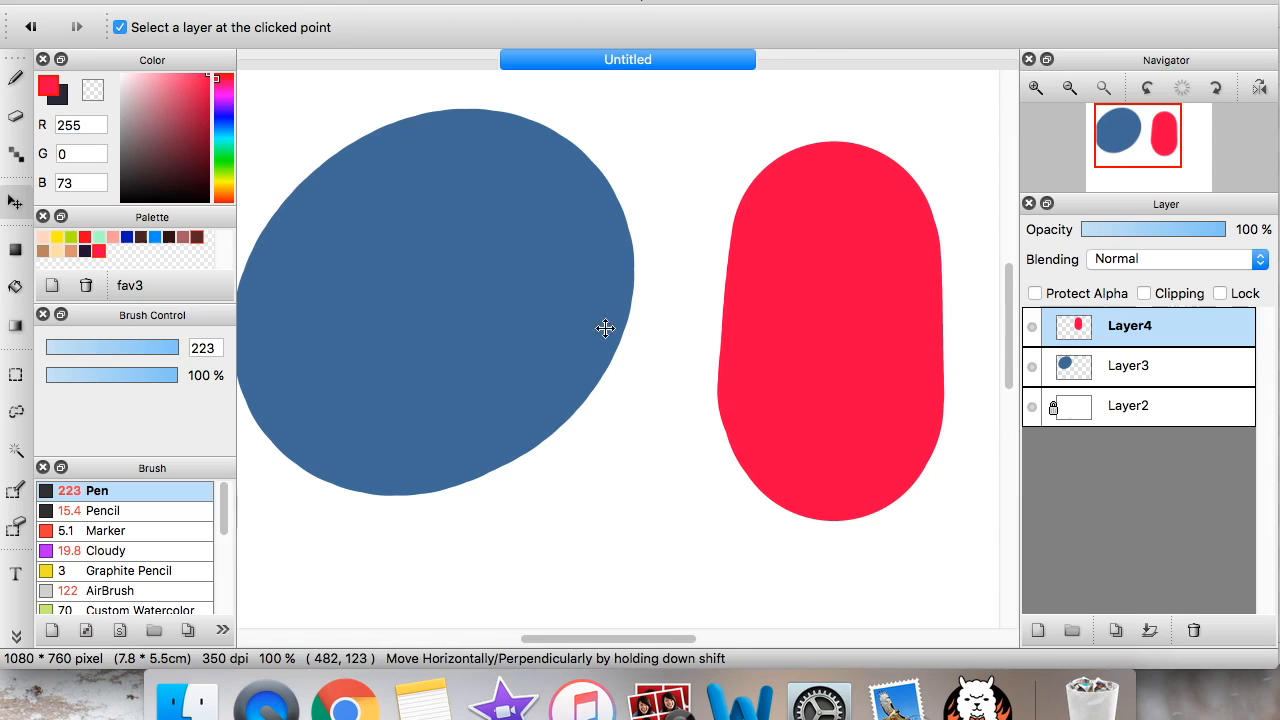
{"action": "left_click", "coordinate": [722, 522]}
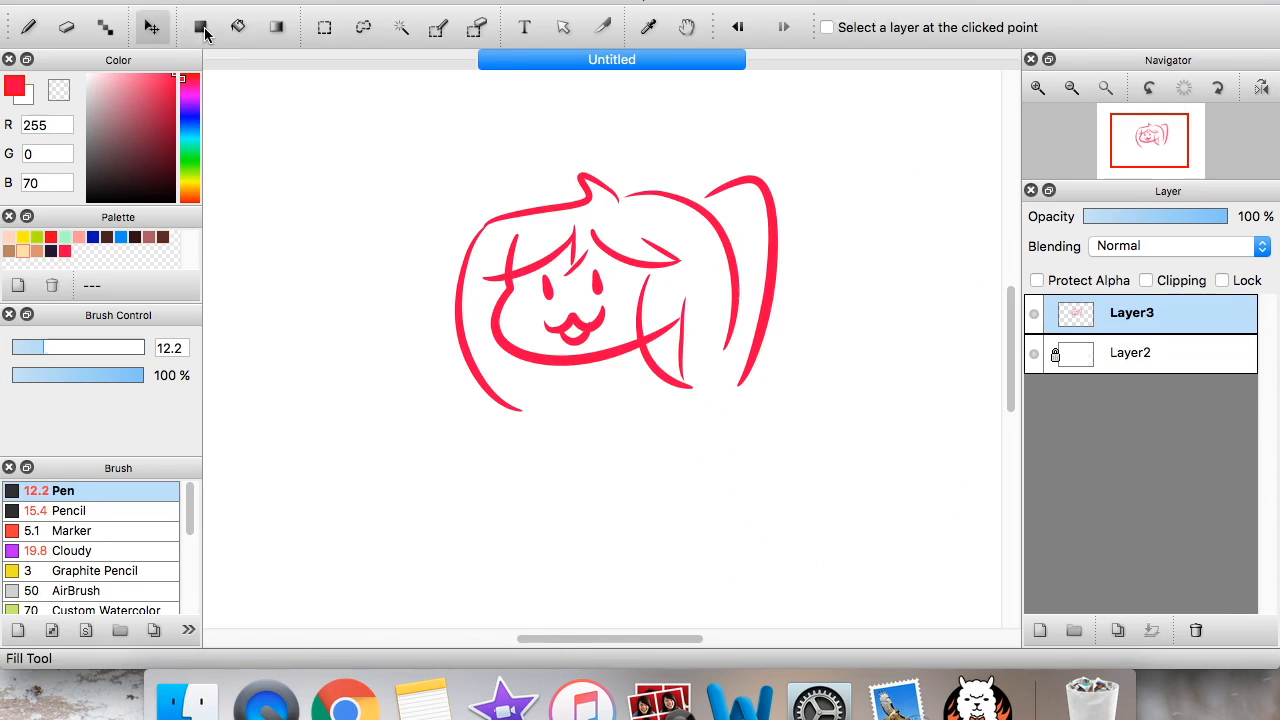
Activate the Fill tool, add a new layer and delete Layer3 containing the face sketch
{"action": "left_click", "coordinate": [210, 22]}
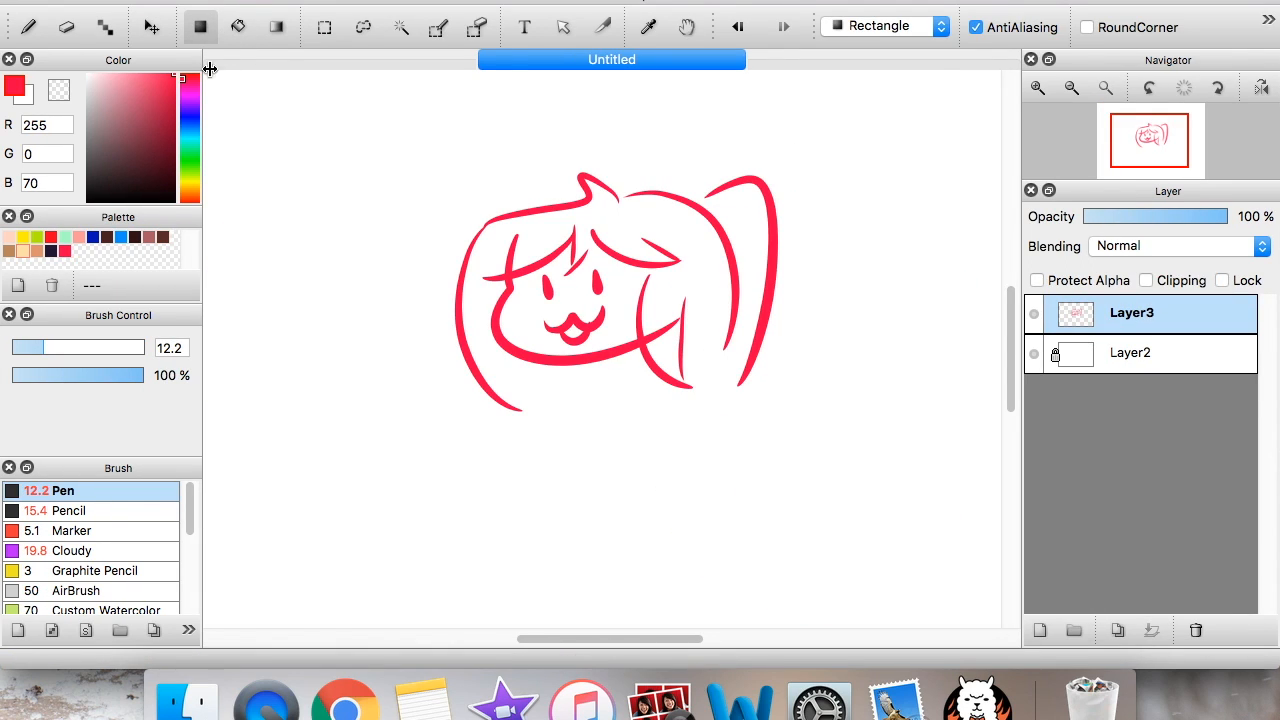
{"action": "left_click", "coordinate": [1041, 630]}
{"action": "left_click", "coordinate": [1180, 354]}
{"action": "left_click", "coordinate": [1197, 630]}
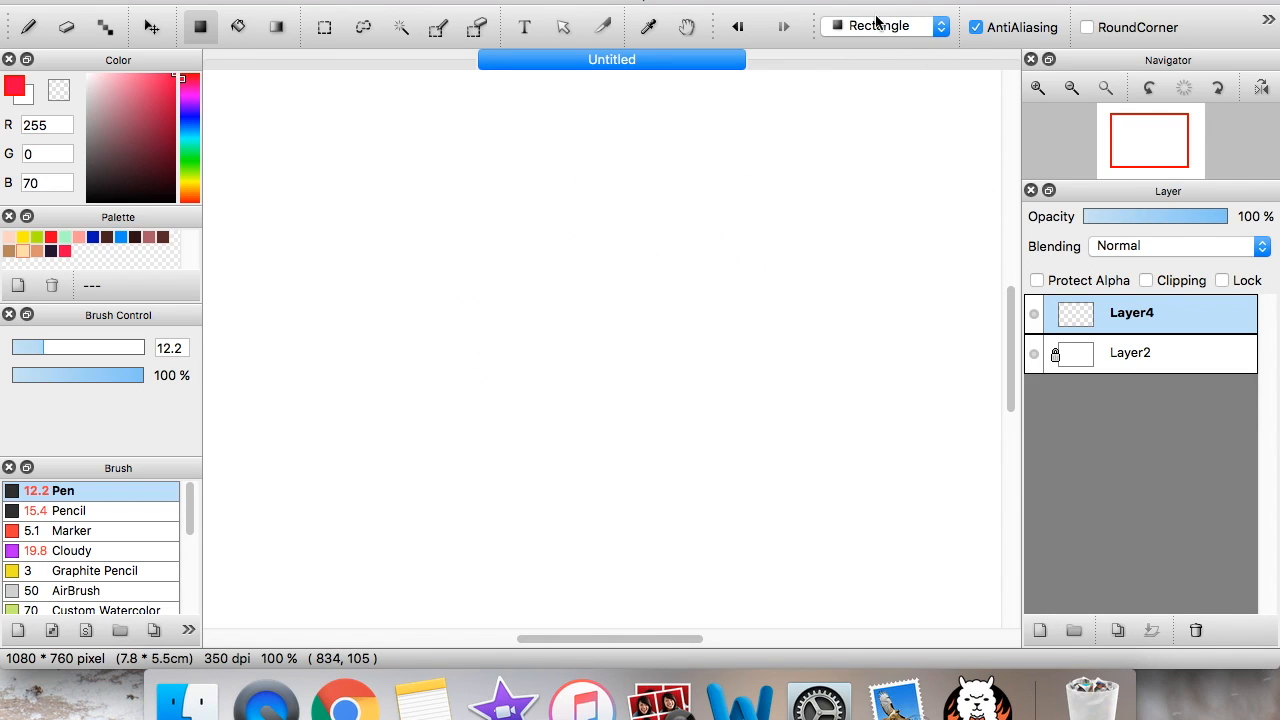
Fill a wide and a tall red rectangle with the Rectangle shape, and a large rounded one below them using RoundCorner
{"action": "left_click", "coordinate": [940, 30]}
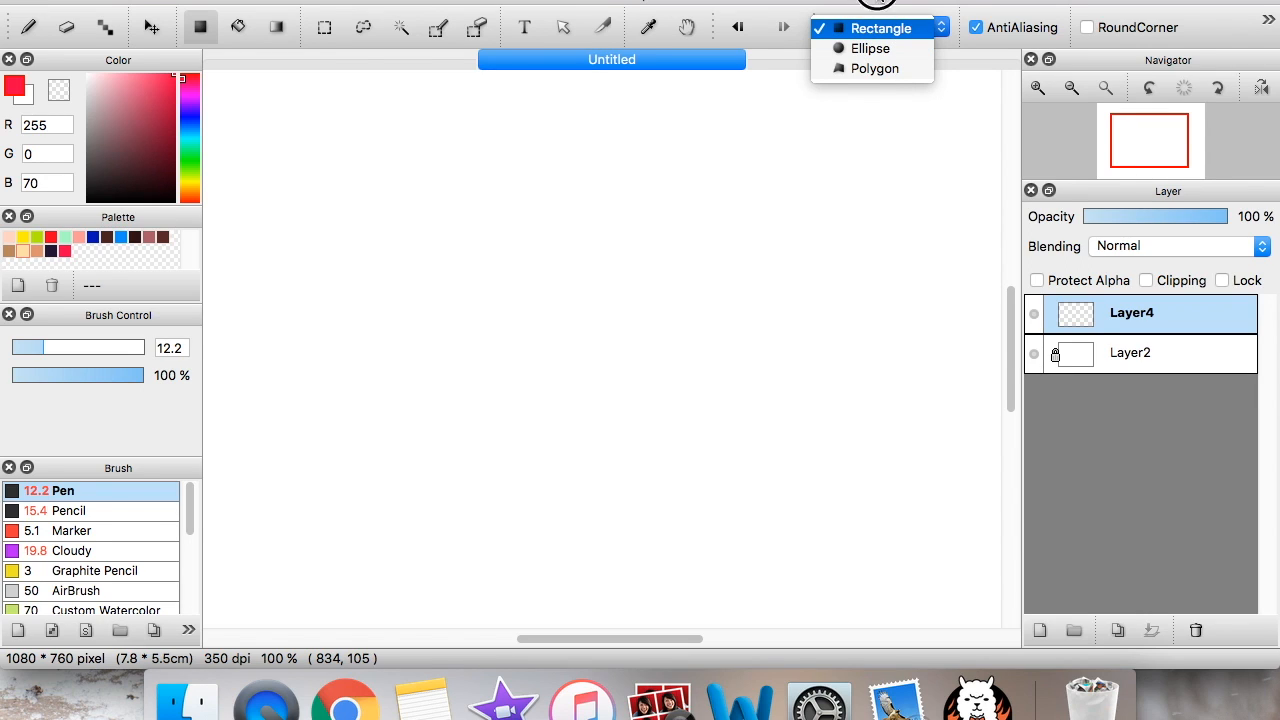
{"action": "left_click", "coordinate": [880, 28]}
{"action": "left_click_drag", "start_coordinate": [307, 158], "coordinate": [583, 313]}
{"action": "left_click_drag", "start_coordinate": [621, 105], "coordinate": [710, 272]}
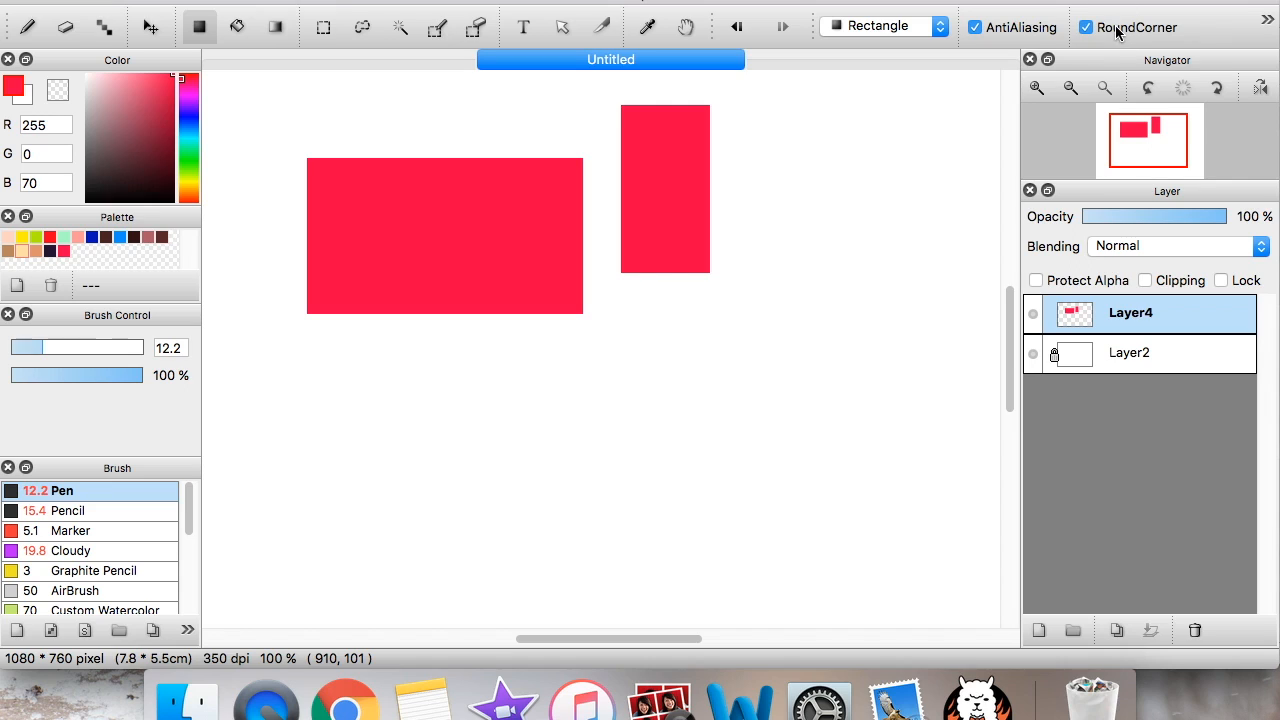
{"action": "left_click_drag", "start_coordinate": [440, 349], "coordinate": [779, 553]}
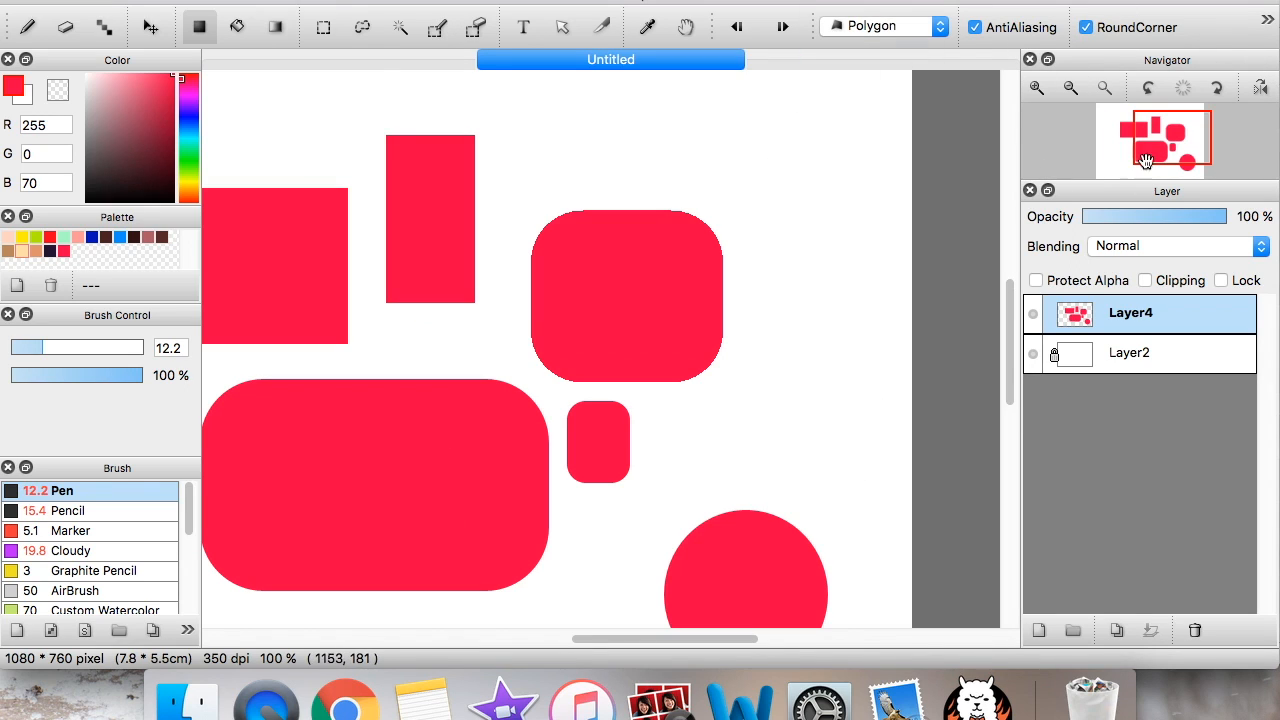
Delete Layer4 containing the red rectangles, rounded rectangles and circle
{"action": "left_click_drag", "start_coordinate": [1146, 161], "coordinate": [1110, 163]}
{"action": "left_click", "coordinate": [1192, 630]}
Fill a crown-like shape with three peaks on Layer3 using Polygon with RoundCorner on, and clear it
{"action": "left_click", "coordinate": [394, 172]}
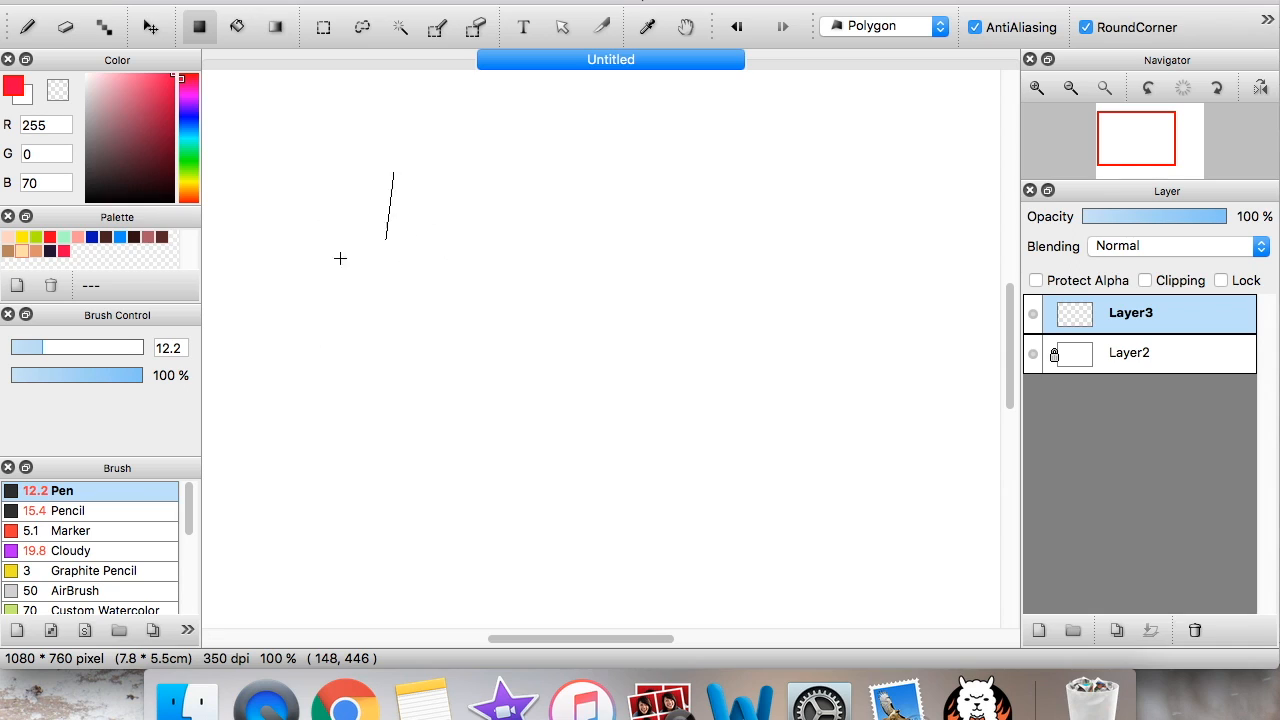
{"action": "left_click", "coordinate": [359, 395]}
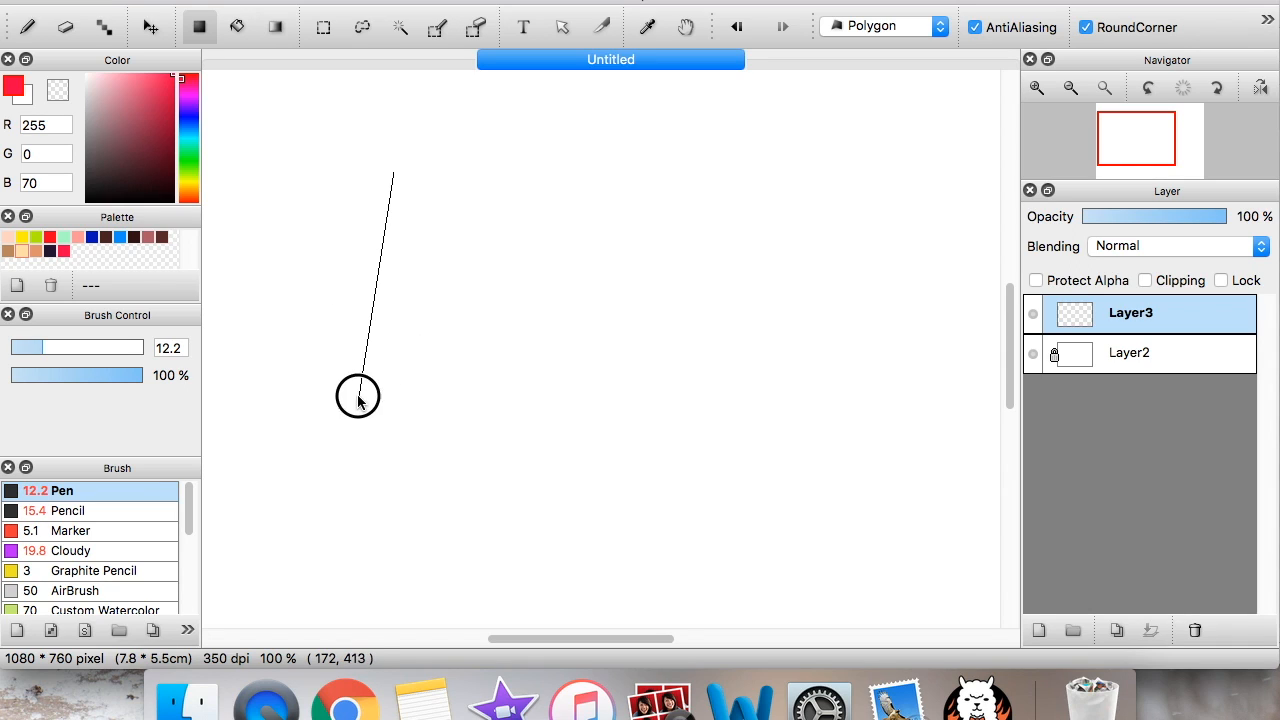
{"action": "left_click", "coordinate": [705, 340]}
{"action": "left_click", "coordinate": [726, 163]}
{"action": "left_click", "coordinate": [534, 296]}
{"action": "left_click", "coordinate": [534, 105]}
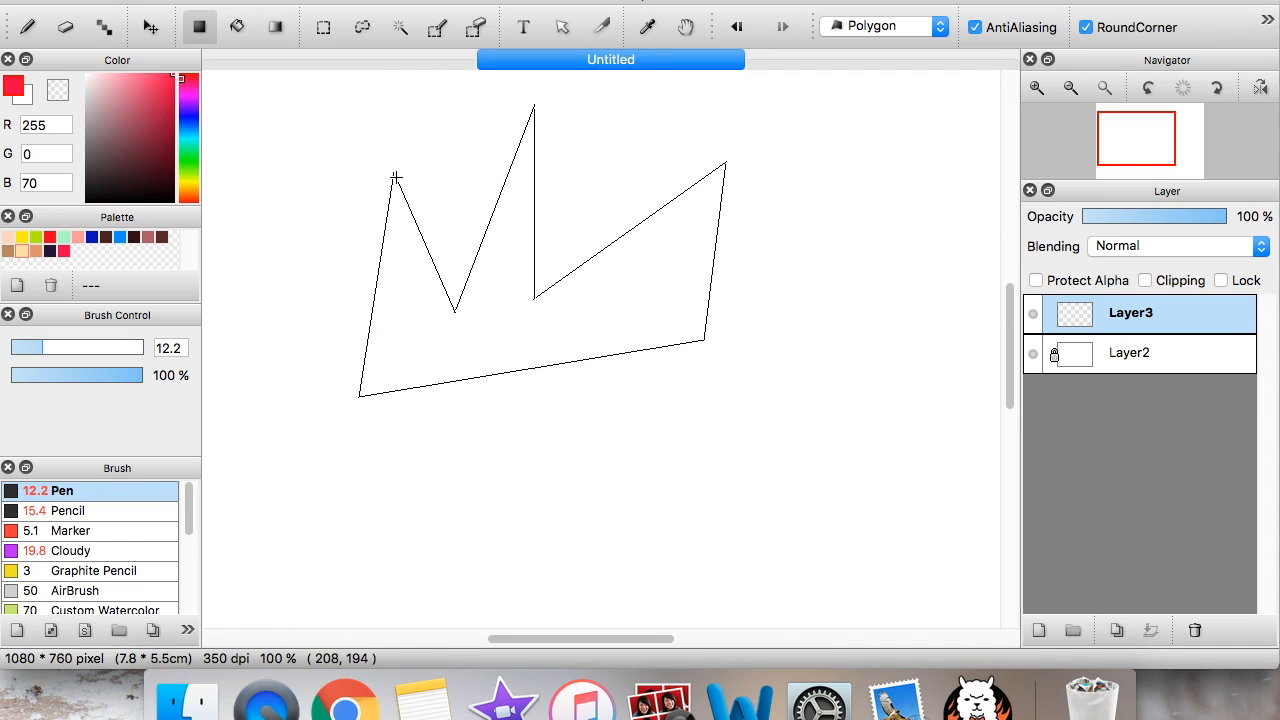
{"action": "left_click", "coordinate": [395, 177]}
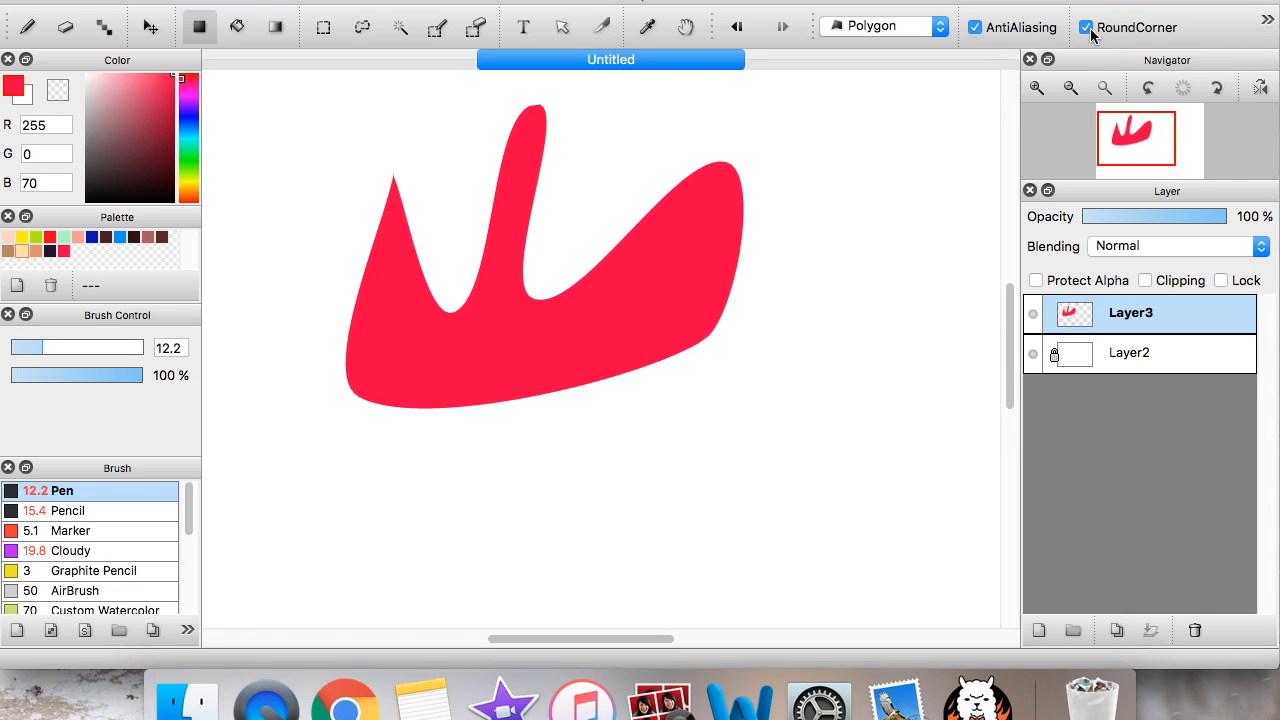
{"action": "key", "text": "Delete"}
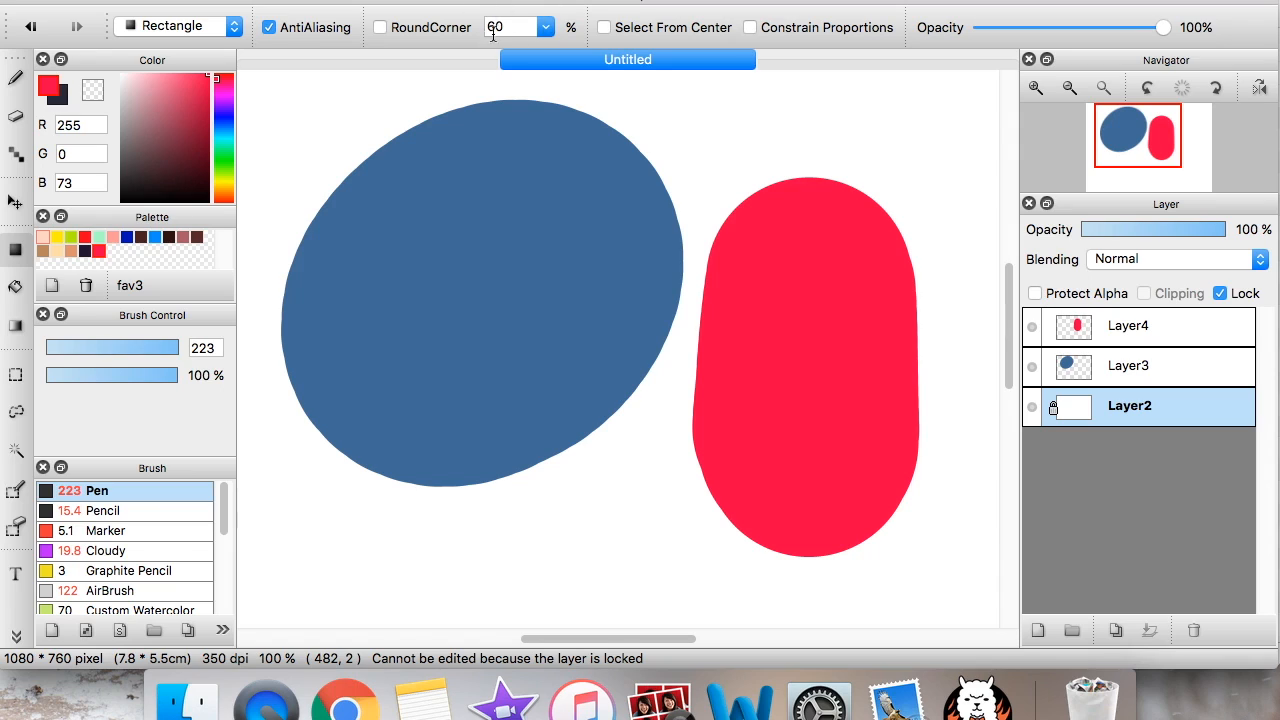
Turn on Select From Center, and delete the two layers holding the blue and red shapes
{"action": "left_click", "coordinate": [695, 33]}
{"action": "left_click_drag", "start_coordinate": [680, 105], "coordinate": [758, 165]}
{"action": "mouse_move", "coordinate": [1150, 150]}
{"action": "left_mouse_down"}
{"action": "mouse_move", "coordinate": [1136, 148]}
{"action": "mouse_move", "coordinate": [1140, 165]}
{"action": "mouse_move", "coordinate": [1140, 147]}
{"action": "left_mouse_up"}
{"action": "left_click", "coordinate": [1174, 362]}
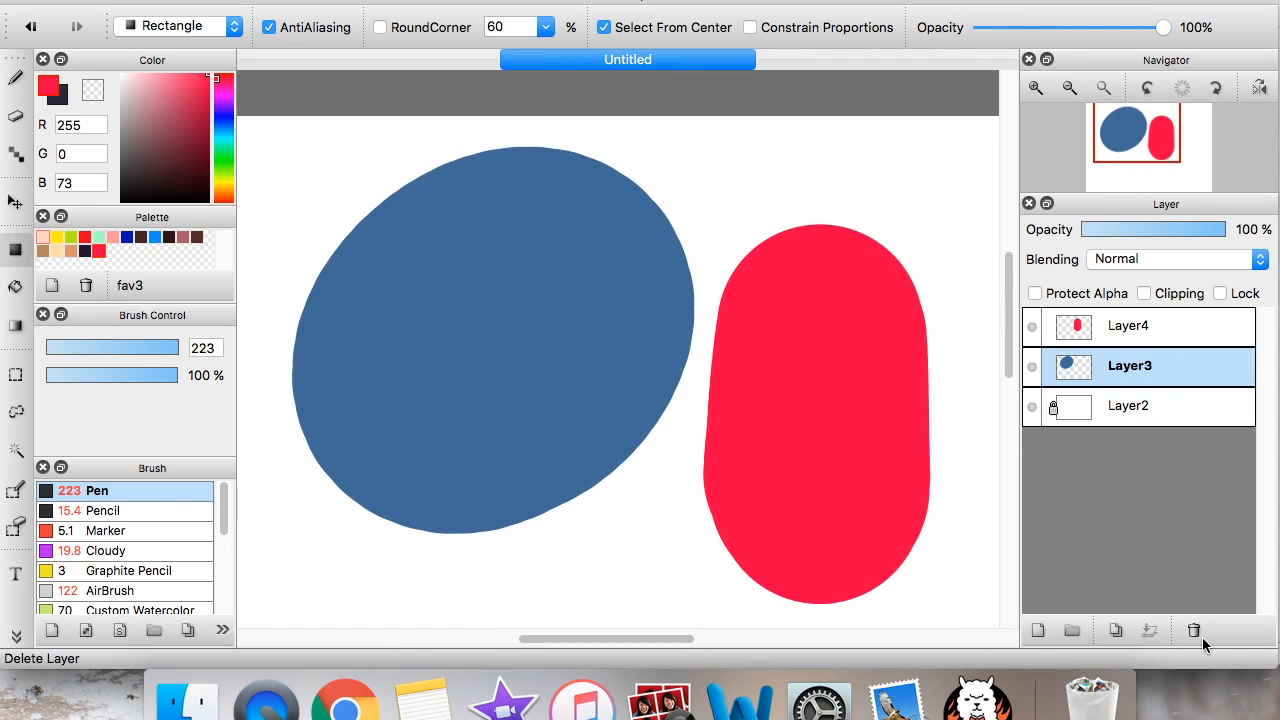
{"action": "left_click", "coordinate": [1202, 638]}
{"action": "left_click", "coordinate": [1194, 640]}
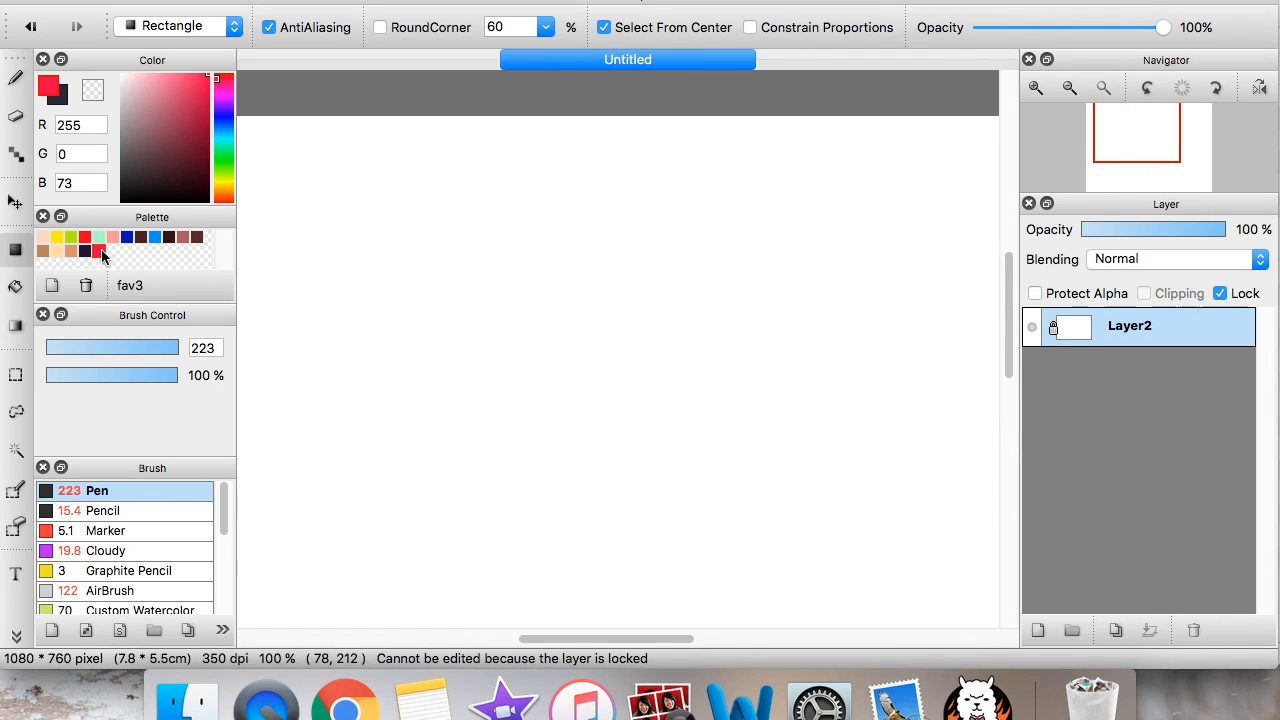
On a new layer, fill one red rectangle with Select From Center off and a second one to its right with it on
{"action": "left_click", "coordinate": [662, 28]}
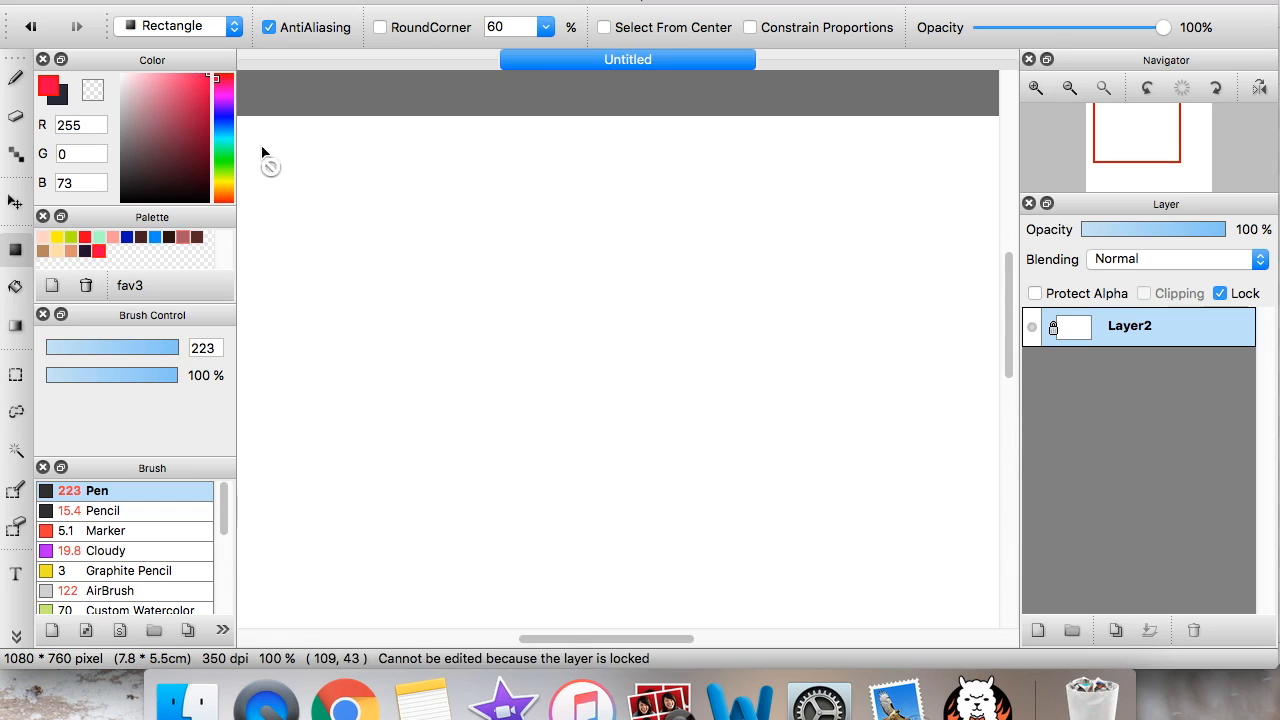
{"action": "left_click", "coordinate": [1037, 630]}
{"action": "left_click_drag", "start_coordinate": [290, 168], "coordinate": [430, 283]}
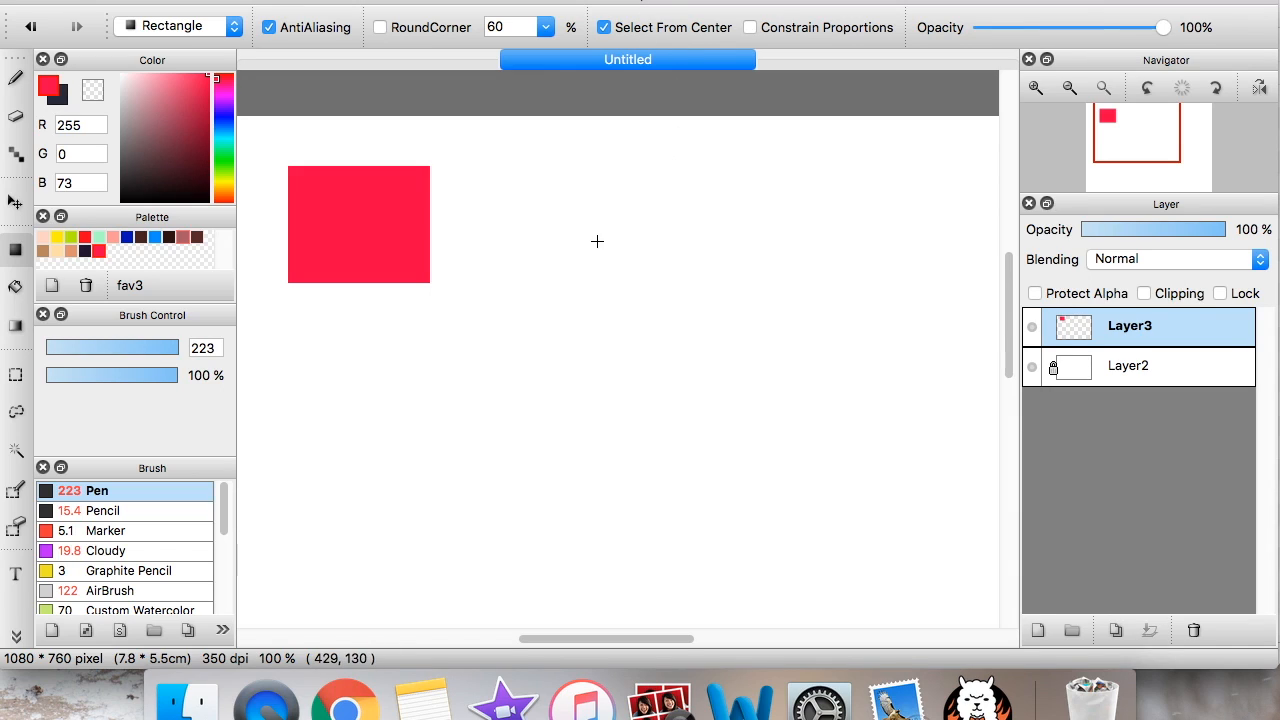
{"action": "left_click_drag", "start_coordinate": [583, 228], "coordinate": [646, 289]}
{"action": "left_click_drag", "start_coordinate": [646, 289], "coordinate": [655, 294]}
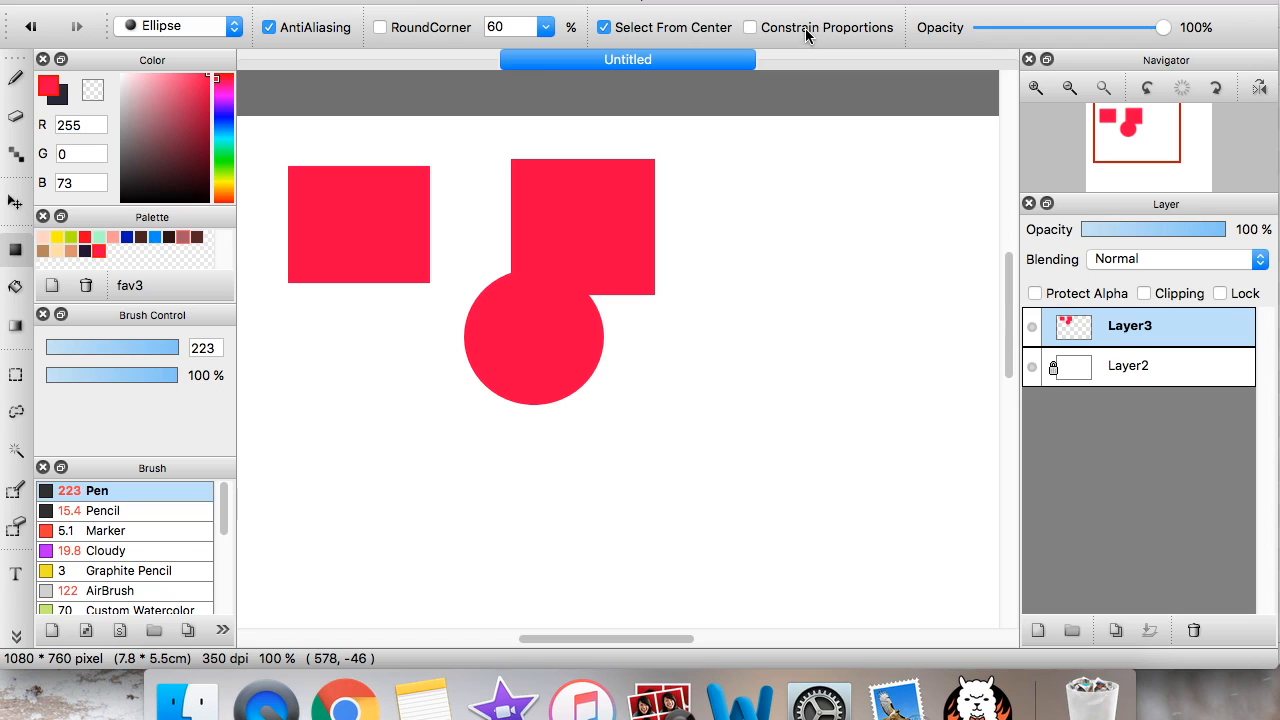
Fill two circles and a large square from their centers with Constrain Proportions on, plus a thin vertical ellipse with it off
{"action": "left_click", "coordinate": [790, 35]}
{"action": "left_click_drag", "start_coordinate": [712, 240], "coordinate": [775, 300]}
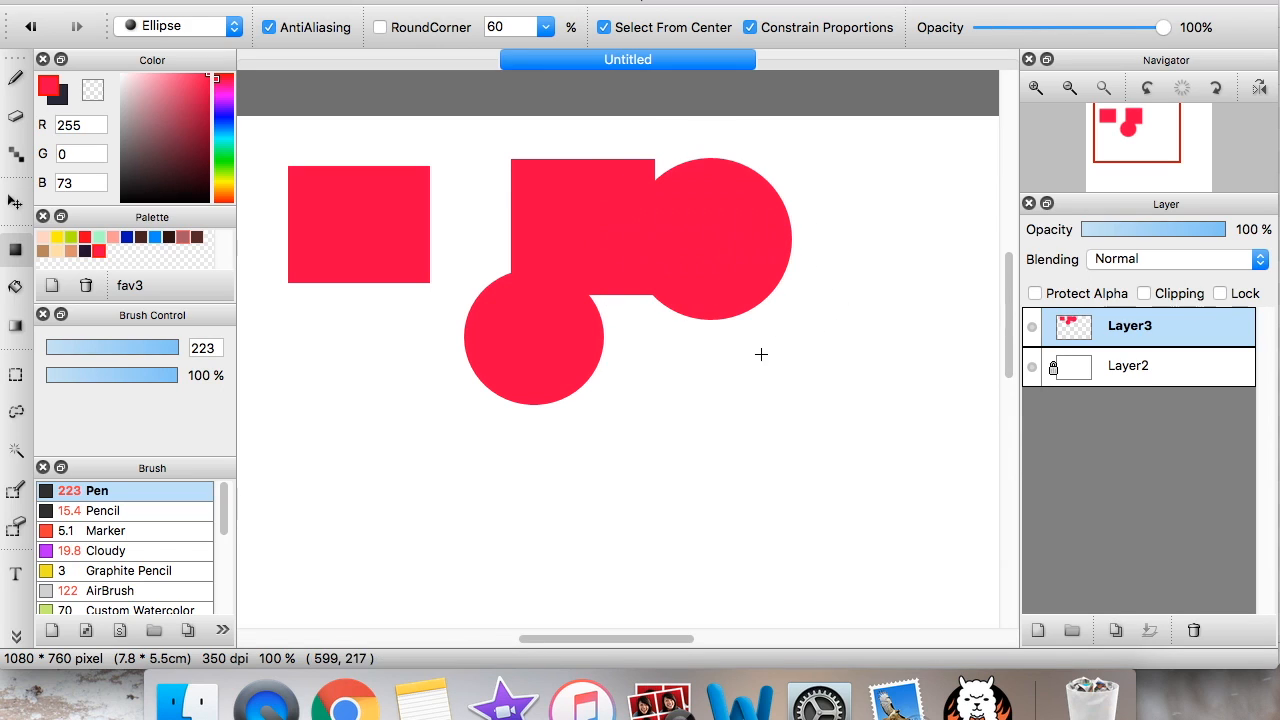
{"action": "left_click", "coordinate": [800, 30]}
{"action": "left_click_drag", "start_coordinate": [668, 411], "coordinate": [667, 462]}
{"action": "left_click_drag", "start_coordinate": [756, 390], "coordinate": [855, 405]}
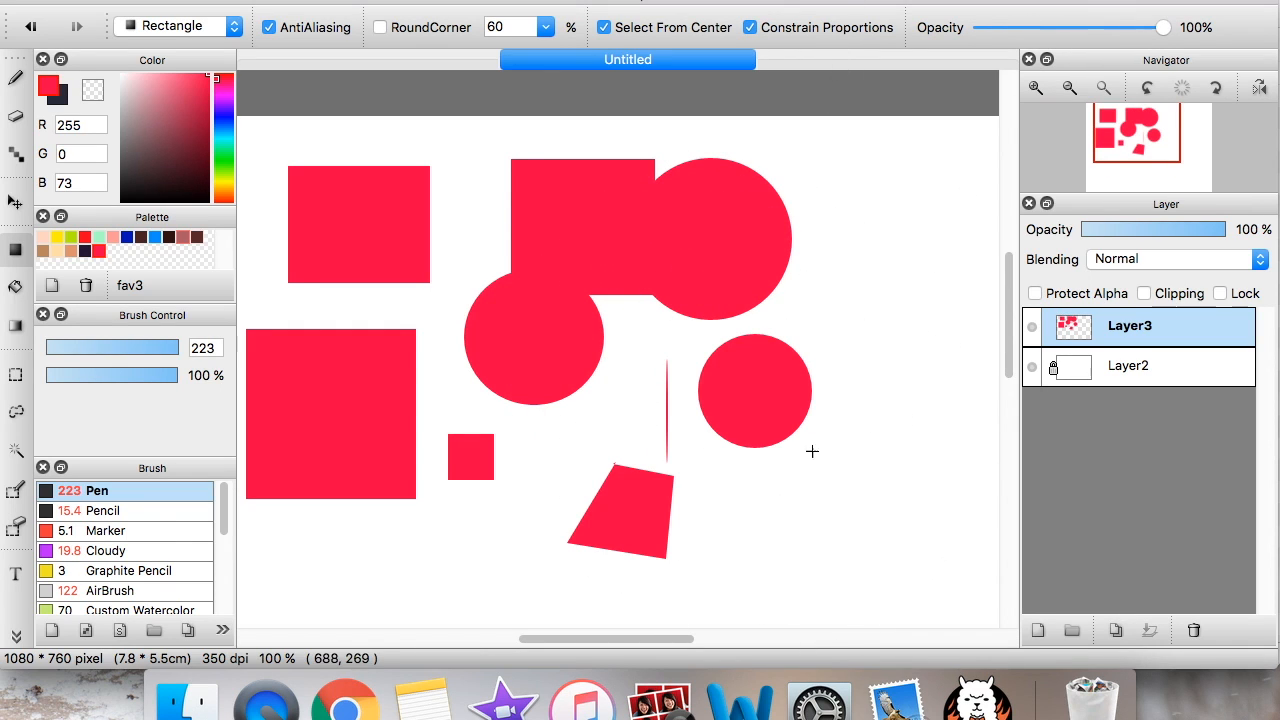
{"action": "left_click_drag", "start_coordinate": [751, 471], "coordinate": [837, 557]}
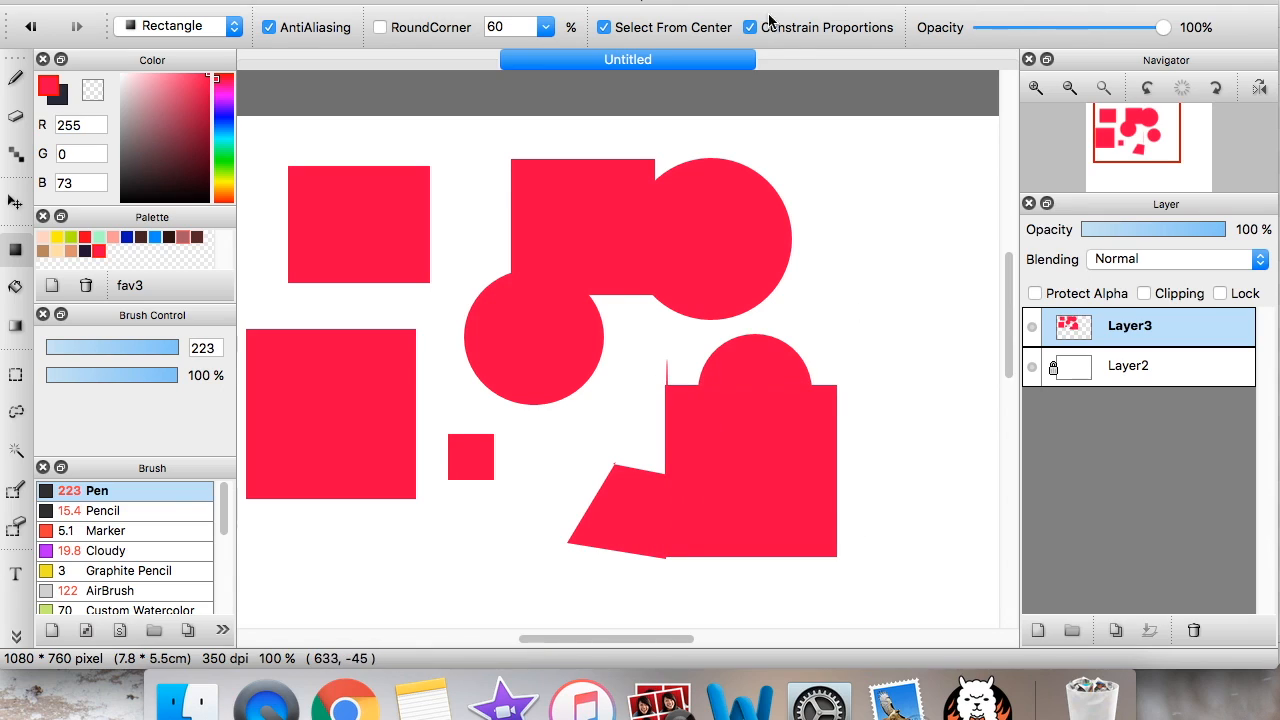
Replace the shapes' layer with a new one and fill a red square with Select From Center off and Constrain Proportions on
{"action": "left_click", "coordinate": [1193, 630]}
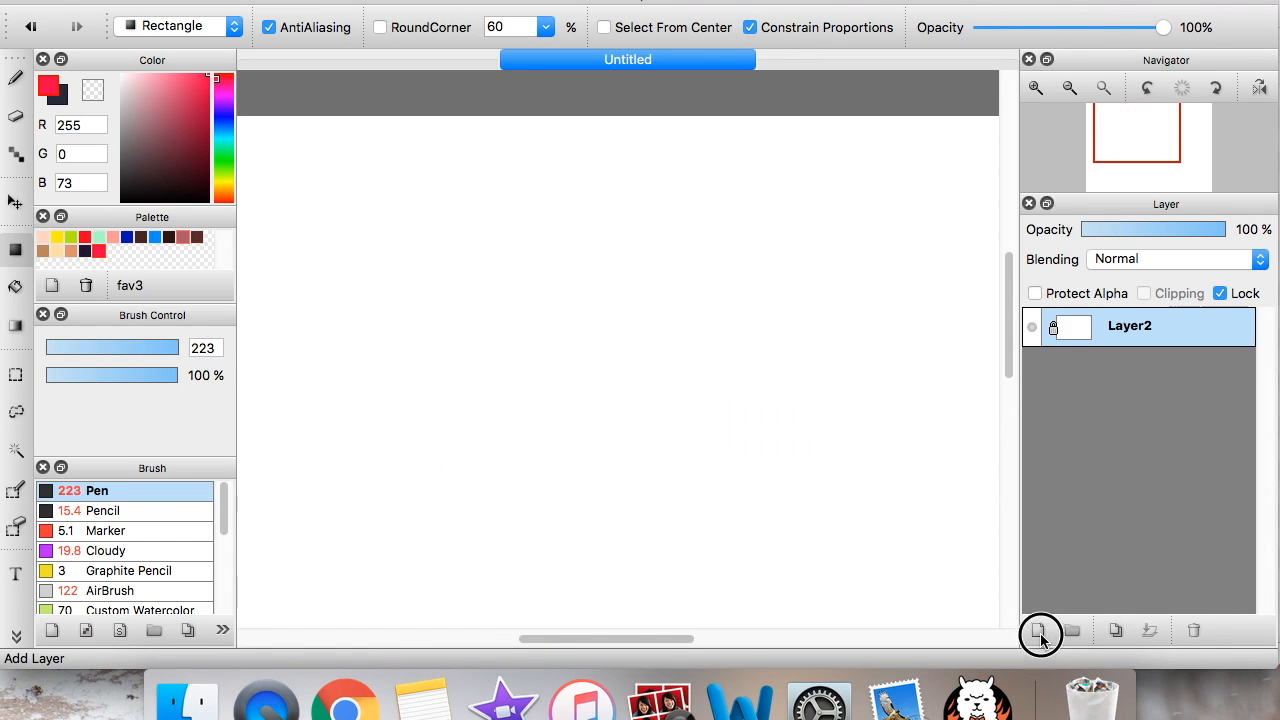
{"action": "left_click", "coordinate": [1037, 630]}
{"action": "left_click_drag", "start_coordinate": [507, 240], "coordinate": [677, 375]}
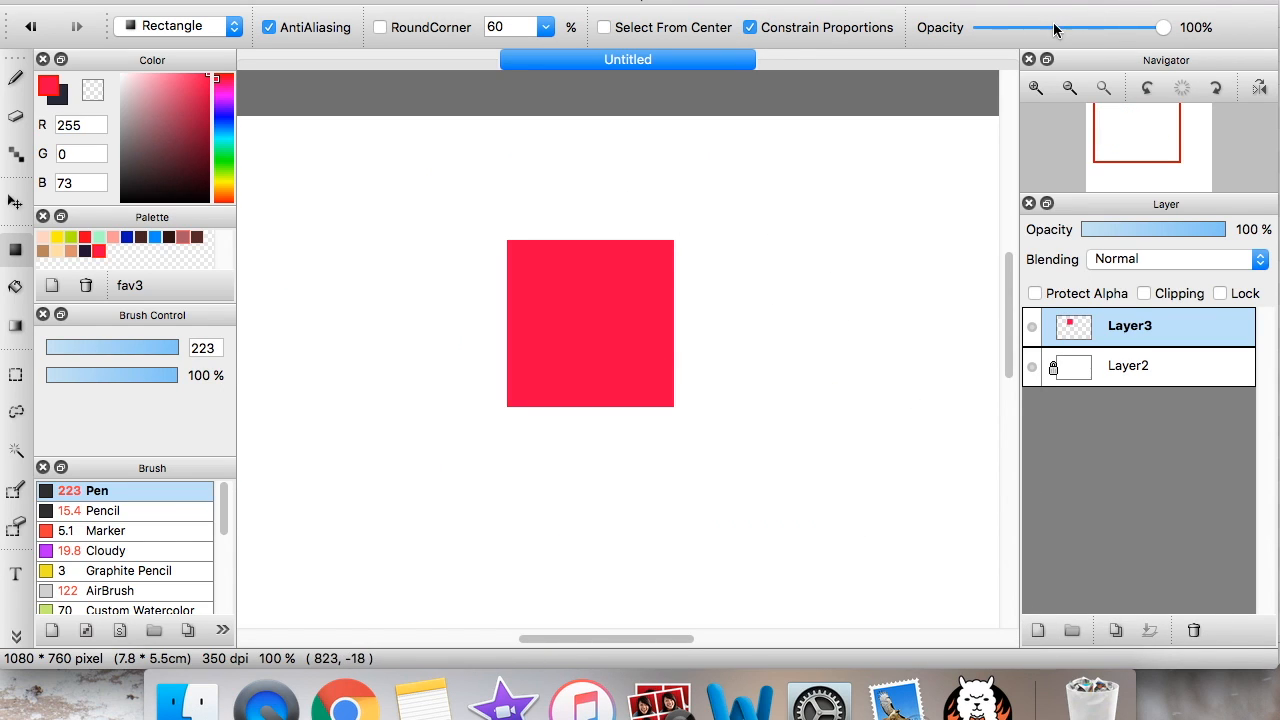
Lower the Fill tool's opacity and draw two overlapping squares to the upper right of the solid red one
{"action": "left_click_drag", "start_coordinate": [1061, 27], "coordinate": [1051, 28]}
{"action": "mouse_move", "coordinate": [730, 181]}
{"action": "left_mouse_down"}
{"action": "mouse_move", "coordinate": [897, 289]}
{"action": "mouse_move", "coordinate": [797, 322]}
{"action": "mouse_move", "coordinate": [762, 214]}
{"action": "mouse_move", "coordinate": [834, 276]}
{"action": "left_mouse_up"}
{"action": "left_click_drag", "start_coordinate": [756, 197], "coordinate": [843, 295]}
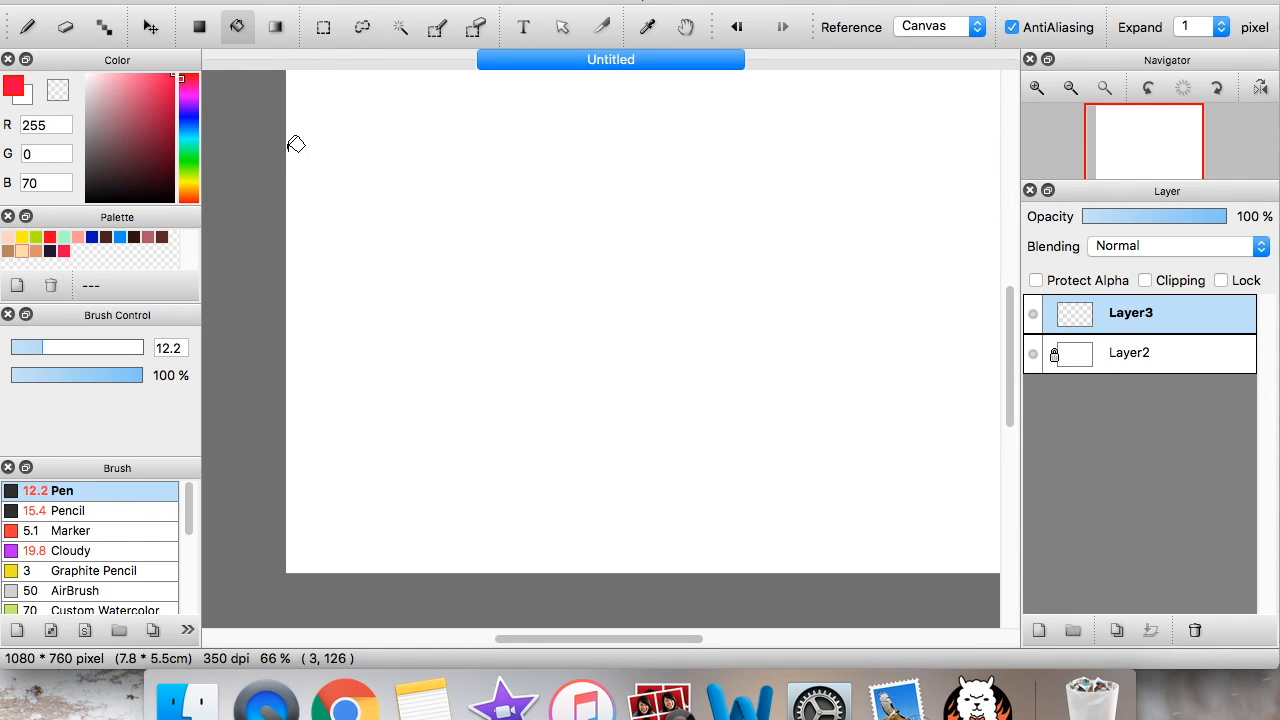
Choose the dark blue palette color (0, 18, 180) and set the Pen size to 19
{"action": "left_click_drag", "start_coordinate": [1157, 157], "coordinate": [1151, 162]}
{"action": "left_click", "coordinate": [92, 238]}
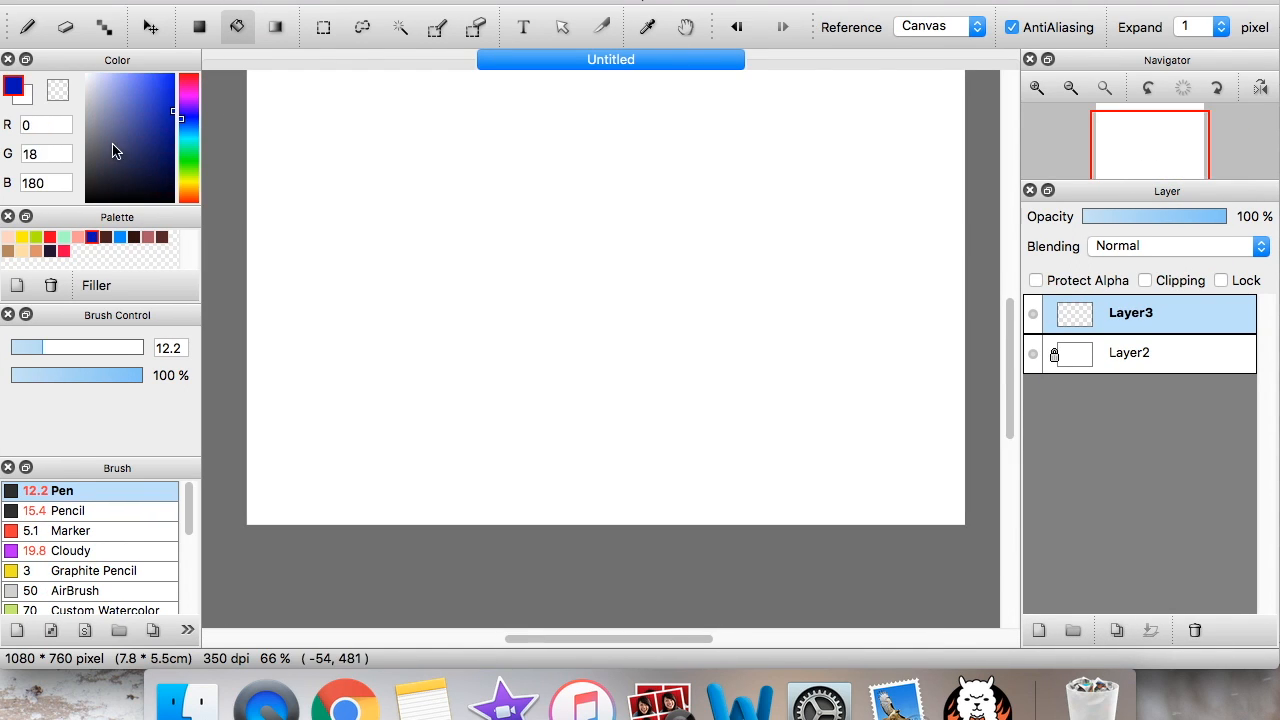
{"action": "key", "text": "b"}
{"action": "left_click_drag", "start_coordinate": [54, 347], "coordinate": [60, 348]}
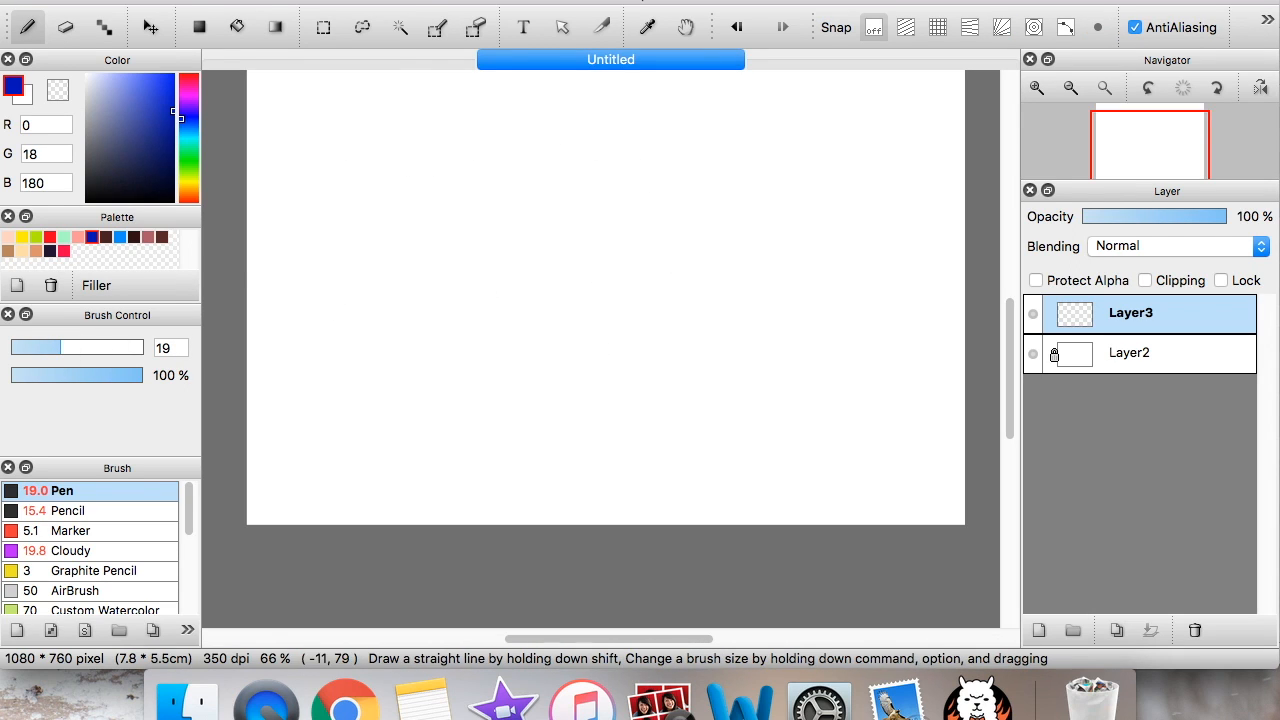
Open the recent file luca impatient.mdp
{"action": "left_click", "coordinate": [153, 1]}
{"action": "mouse_move", "coordinate": [343, 67]}
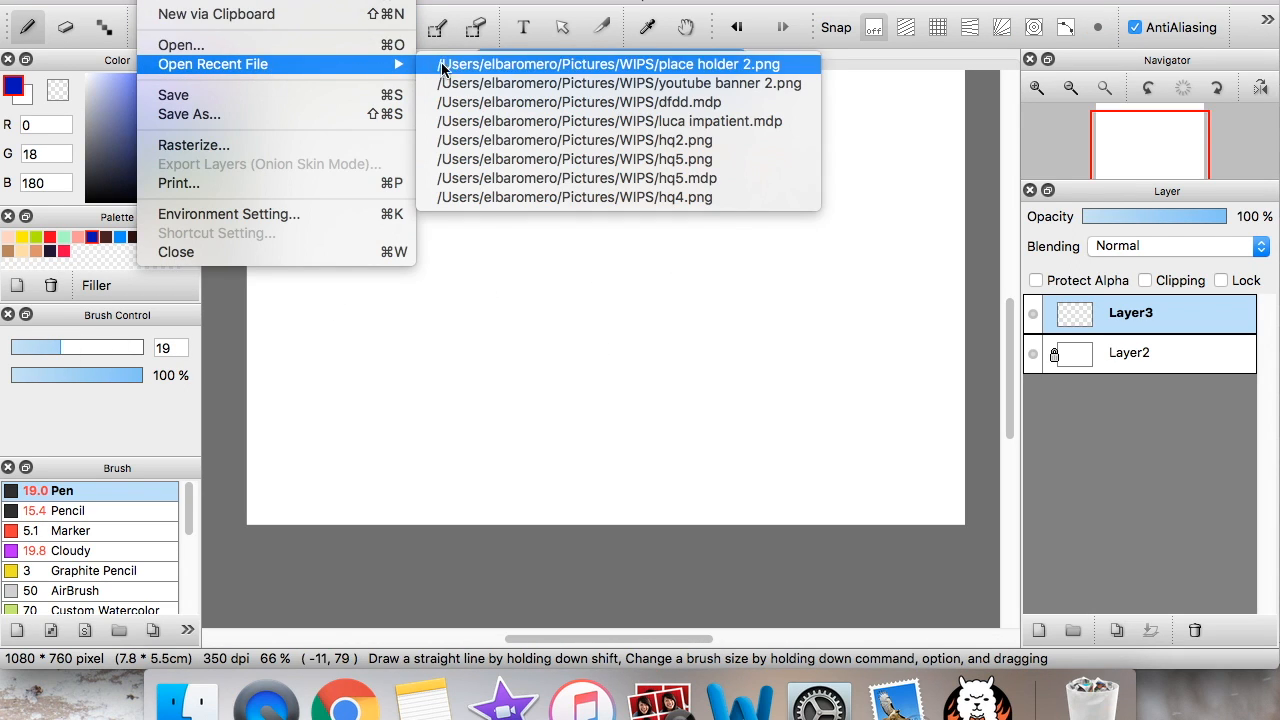
{"action": "left_click", "coordinate": [462, 121]}
{"action": "left_click", "coordinate": [1036, 88]}
{"action": "left_click", "coordinate": [1036, 88]}
{"action": "left_click", "coordinate": [1036, 88]}
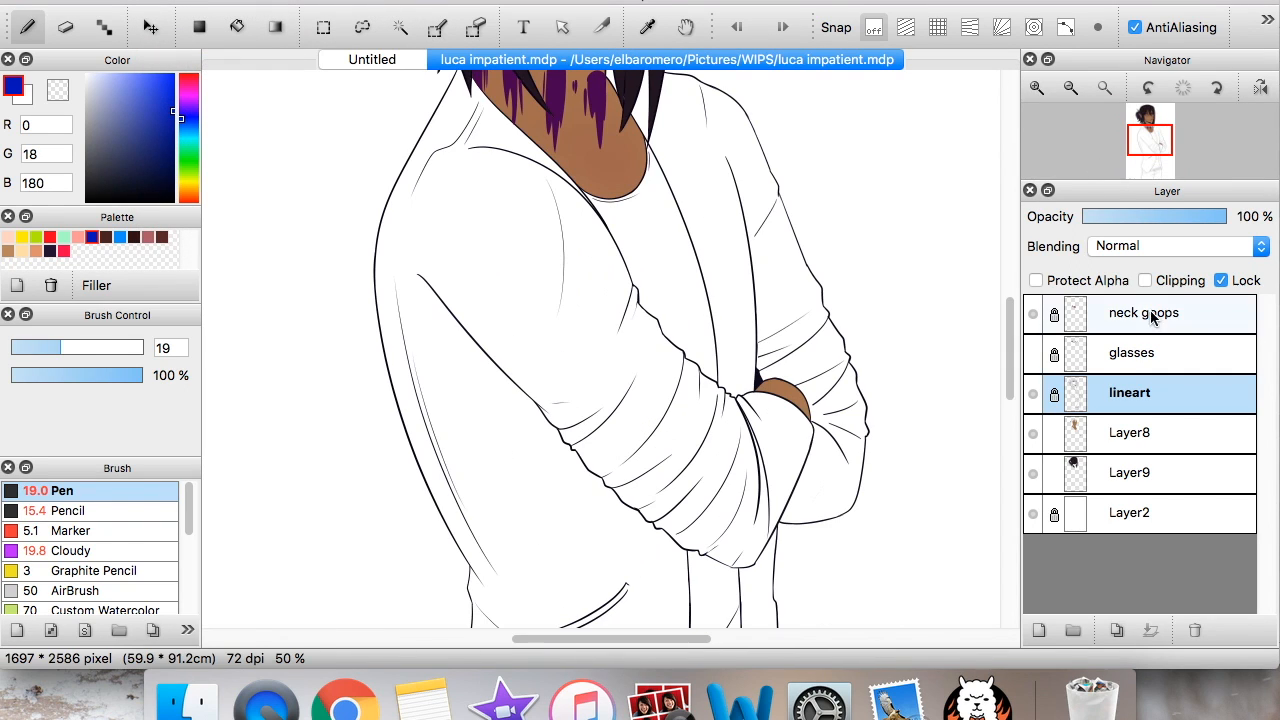
Hide Layer8, Layer9 and the neck goops layer so the character's head shows only the line art
{"action": "left_click_drag", "start_coordinate": [1154, 158], "coordinate": [1147, 120]}
{"action": "left_click", "coordinate": [1033, 432]}
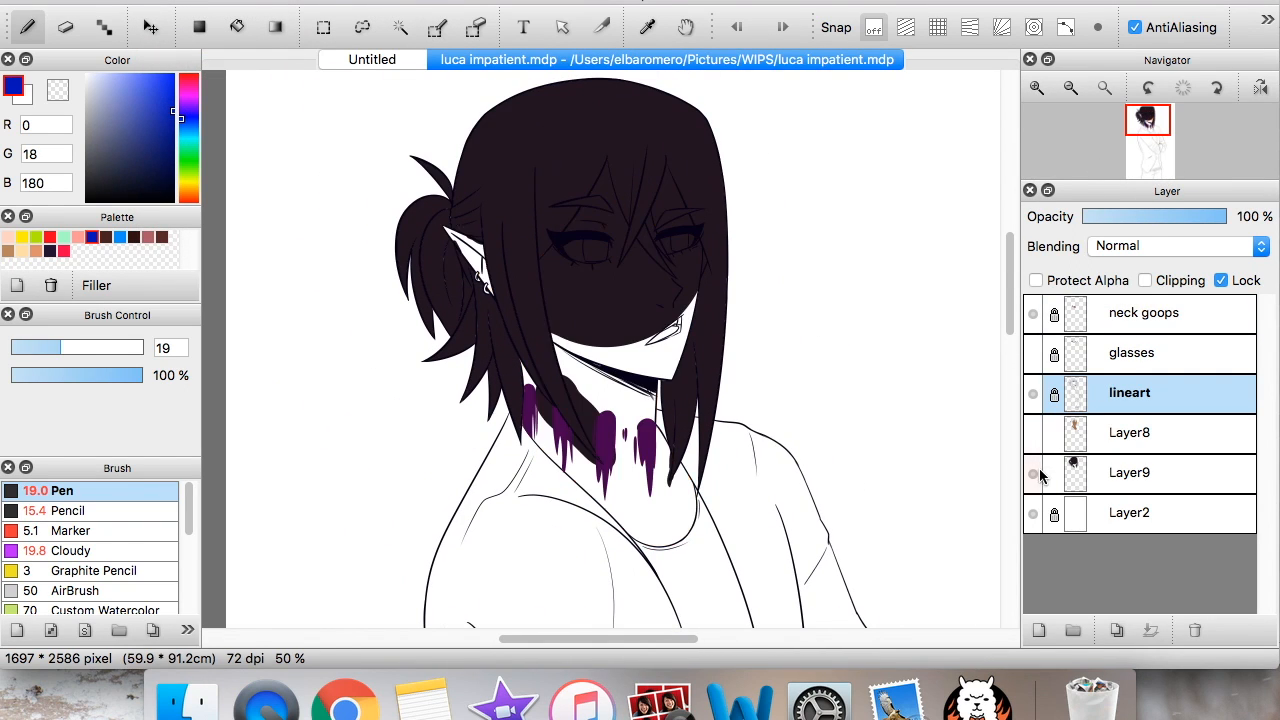
{"action": "left_click", "coordinate": [1033, 472]}
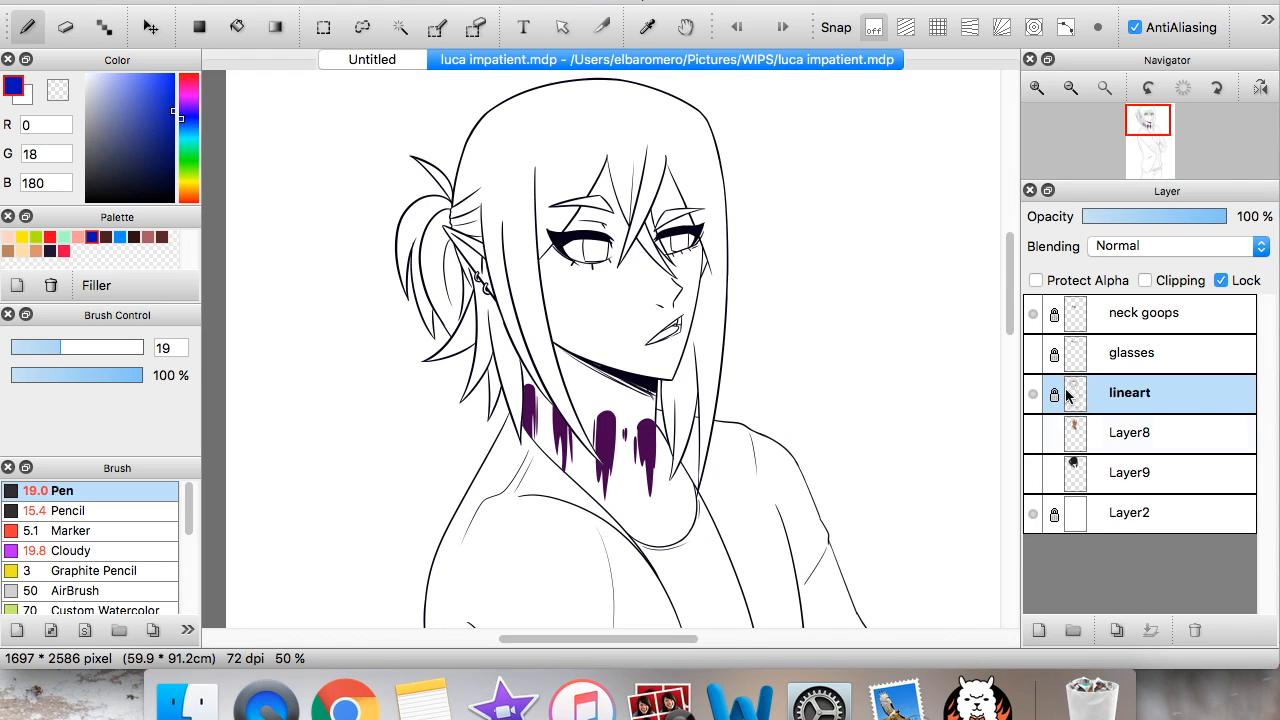
{"action": "left_click", "coordinate": [1033, 314]}
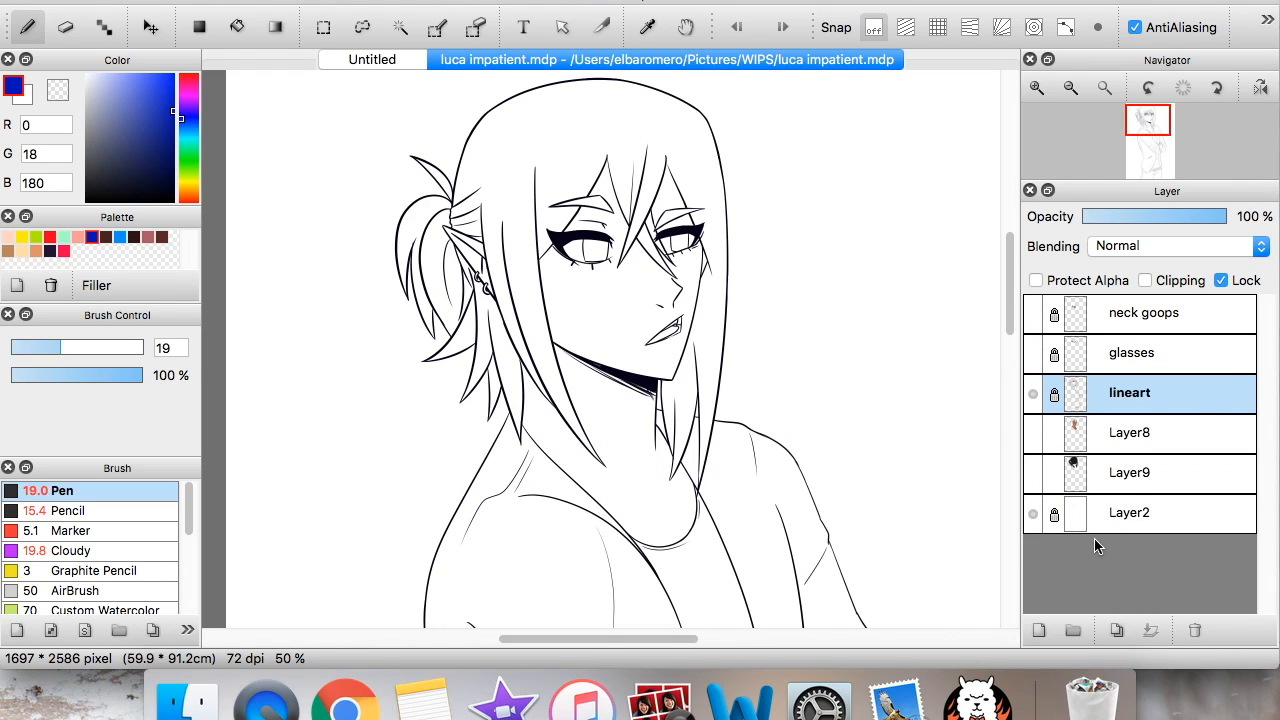
Add a new empty layer directly above Layer8, below the lineart layer
{"action": "left_click", "coordinate": [1113, 447]}
{"action": "left_click", "coordinate": [1038, 630]}
{"action": "left_click", "coordinate": [1037, 88]}
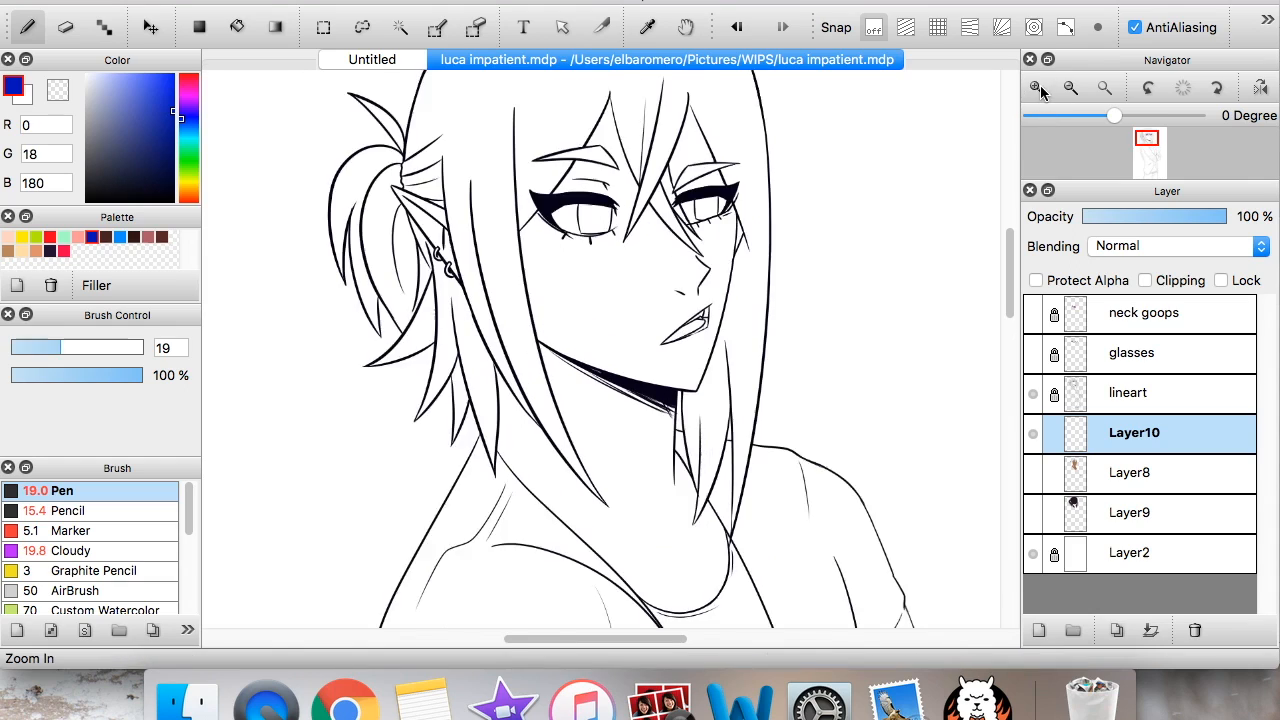
{"action": "left_click", "coordinate": [1037, 88]}
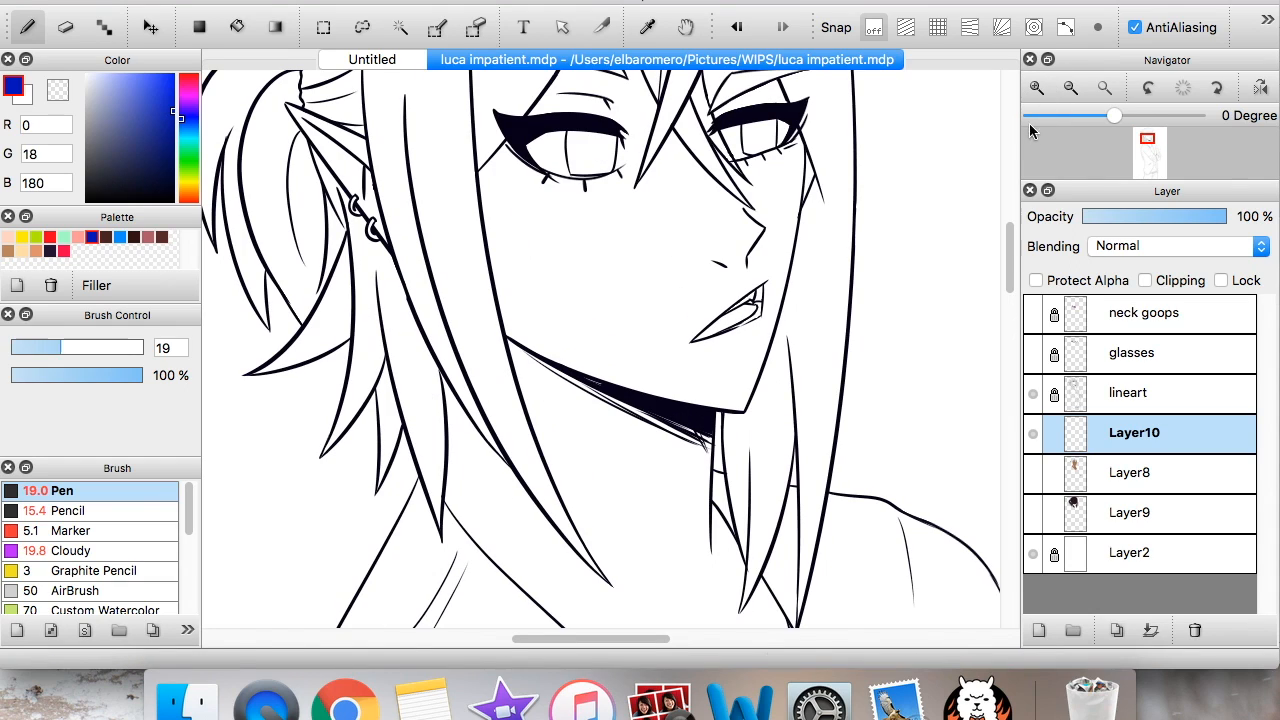
Fill the face with the Luca Skin palette color using the Bucket tool with Reference set to Canvas and Expand at 1 pixel
{"action": "left_click", "coordinate": [12, 254]}
{"action": "left_click", "coordinate": [237, 27]}
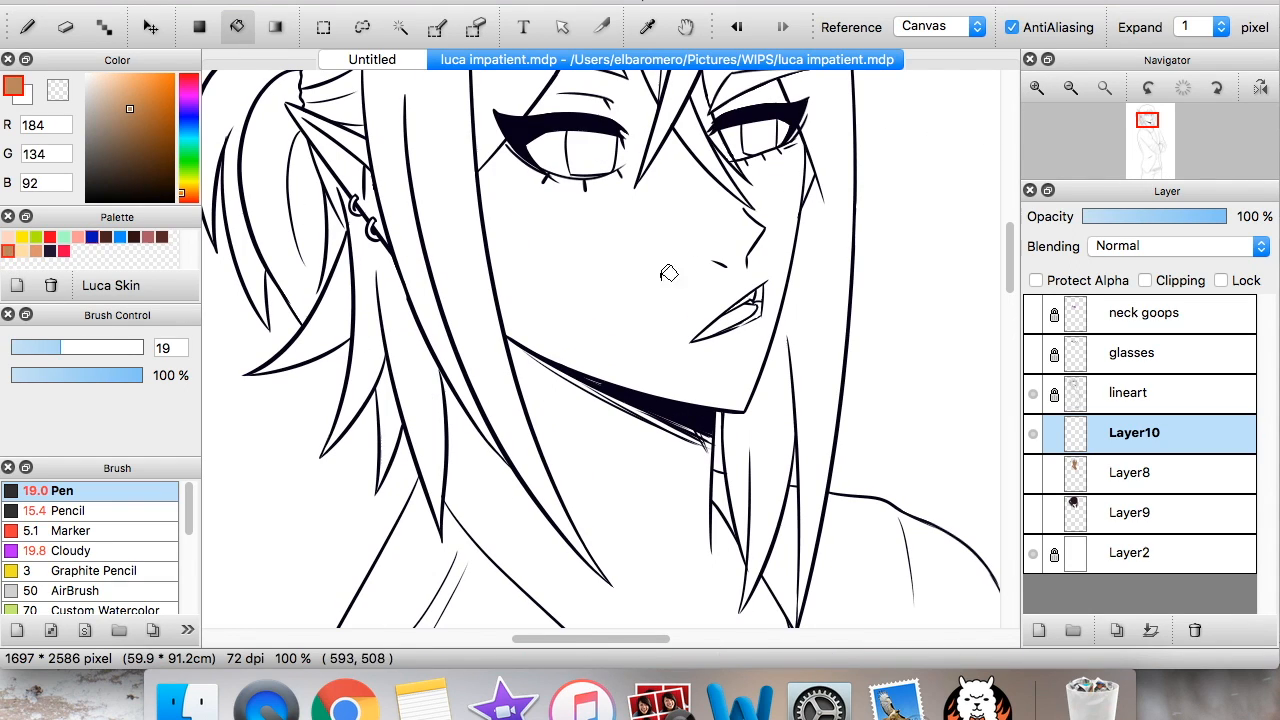
{"action": "left_click_drag", "start_coordinate": [1149, 130], "coordinate": [1149, 135]}
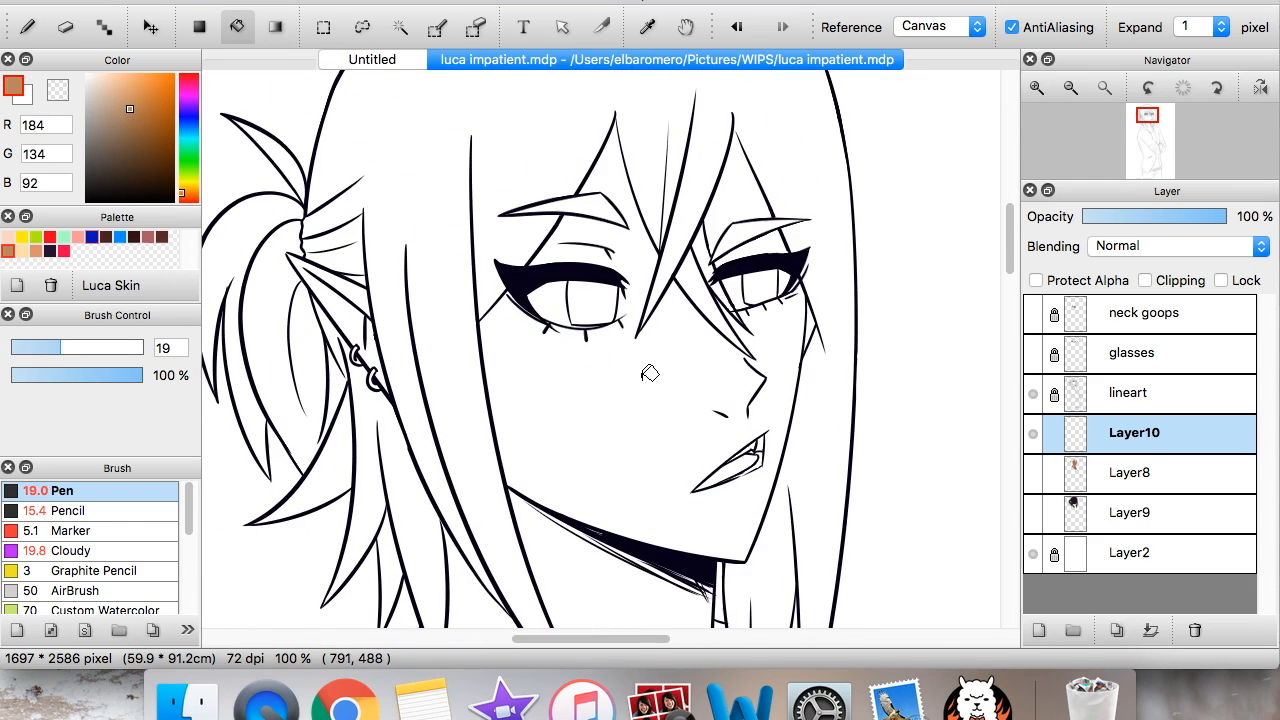
{"action": "left_click", "coordinate": [650, 375]}
{"action": "left_click", "coordinate": [1037, 88]}
{"action": "left_click", "coordinate": [1037, 88]}
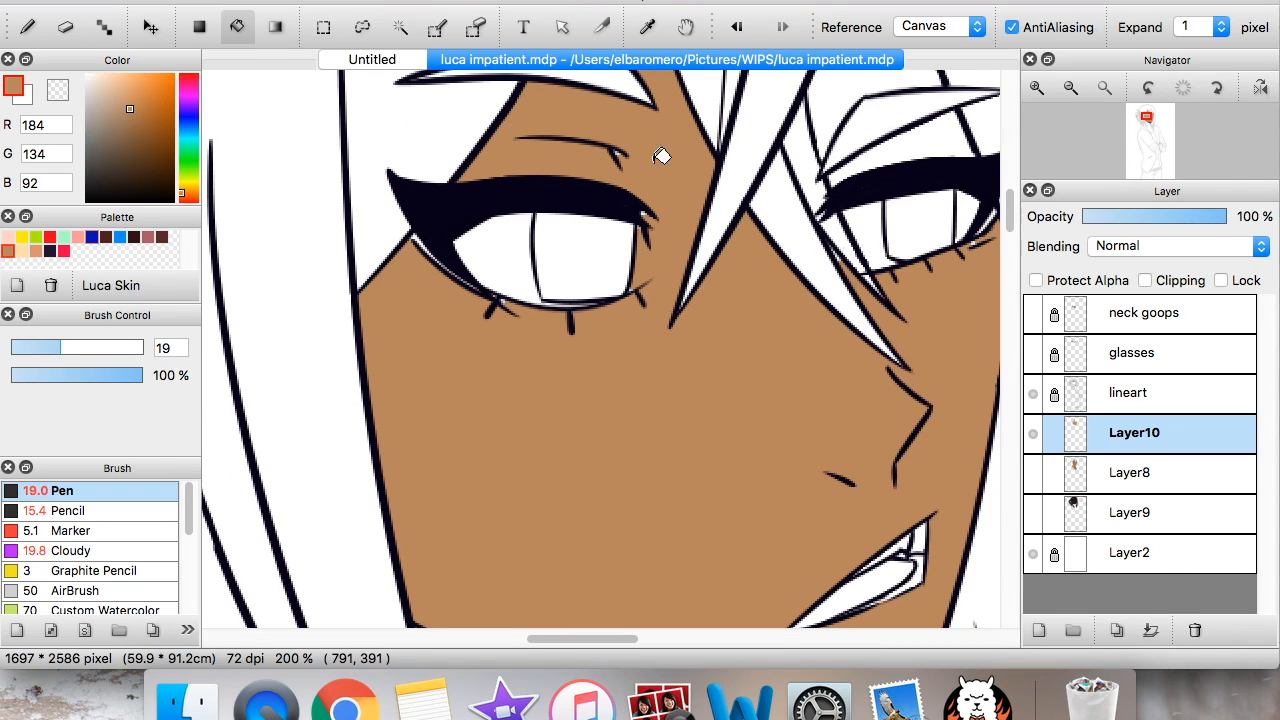
{"action": "key", "text": "b"}
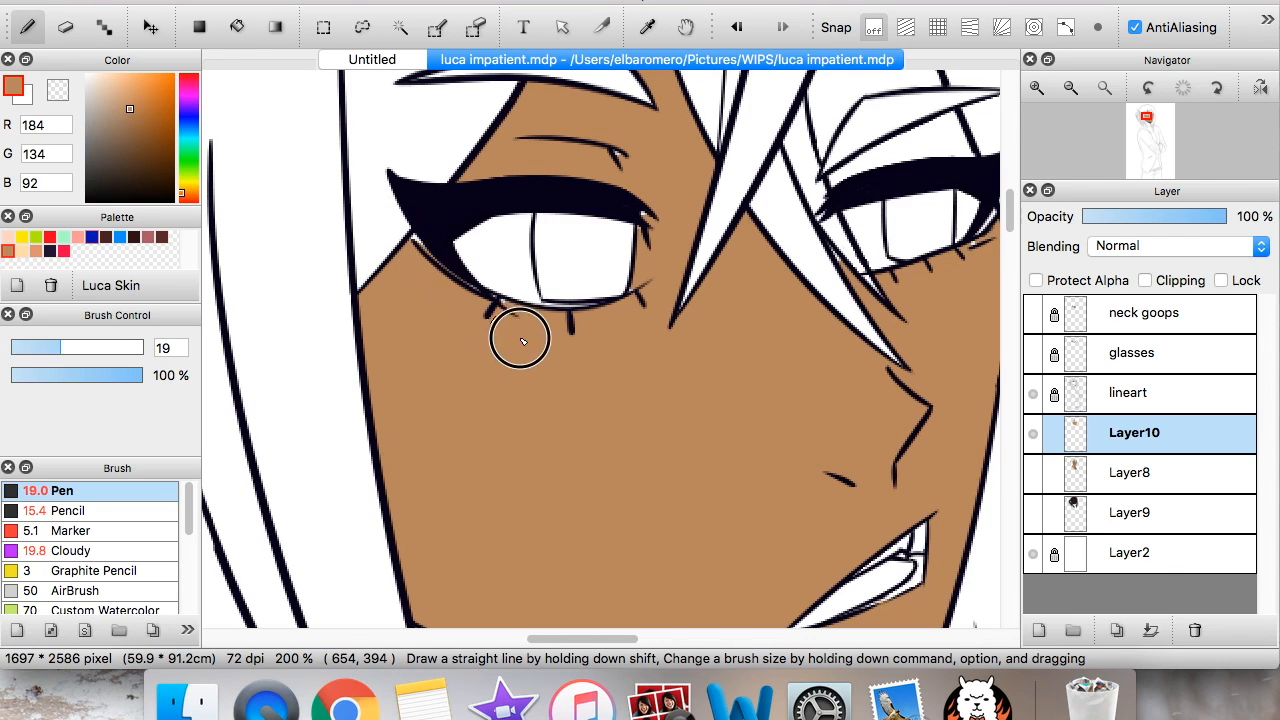
{"action": "left_click", "coordinate": [238, 30]}
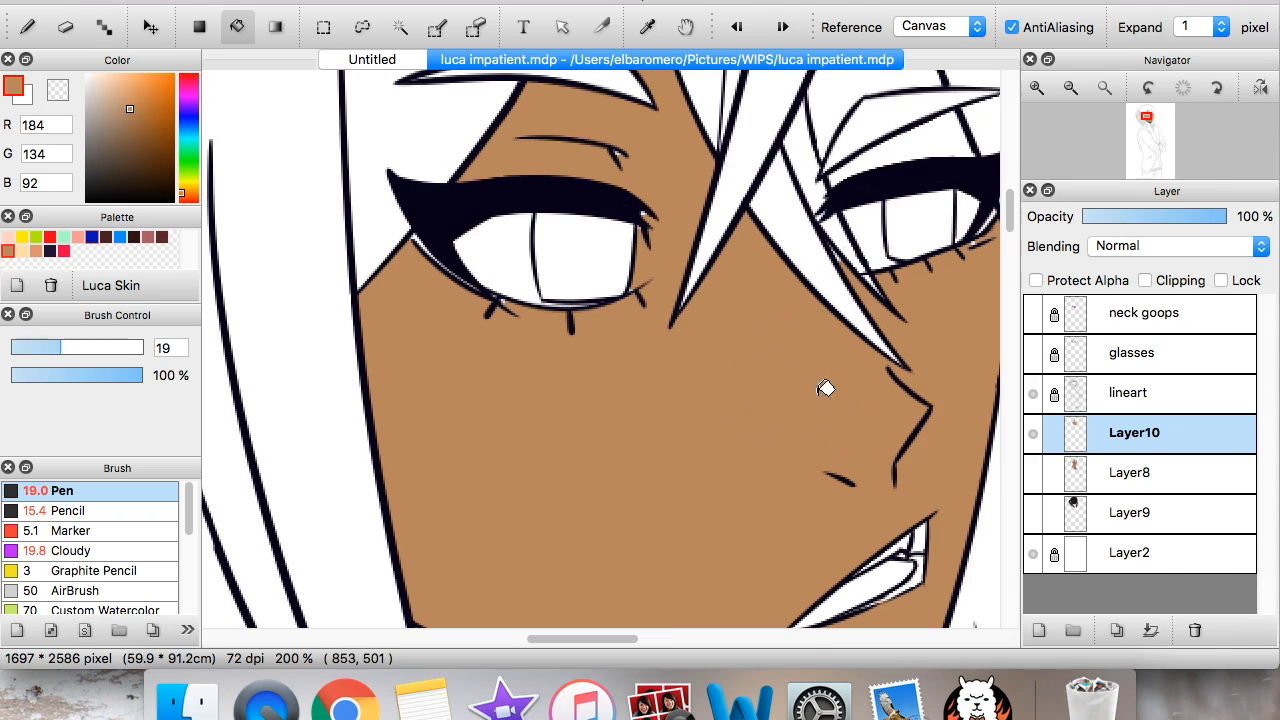
Undo the face fill, set the Bucket's Expand to 0 pixels and fill the face again to compare the edges
{"action": "key", "text": "super+z"}
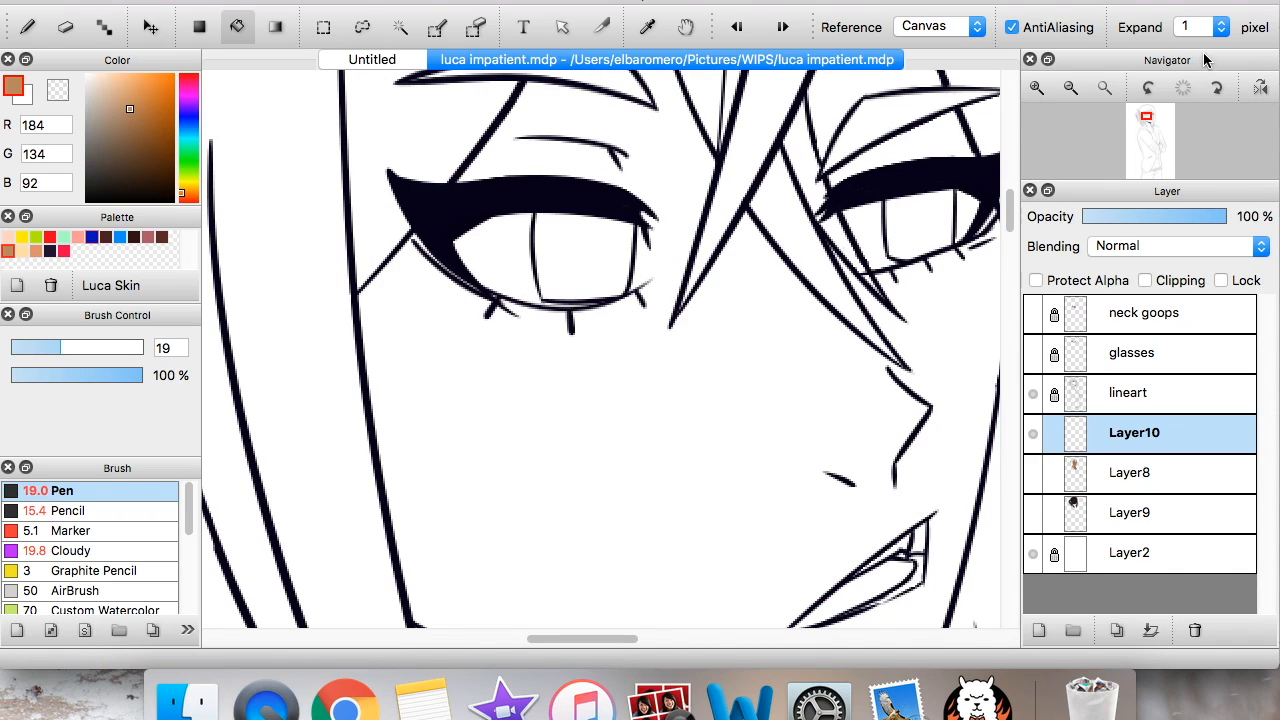
{"action": "left_click", "coordinate": [1220, 35]}
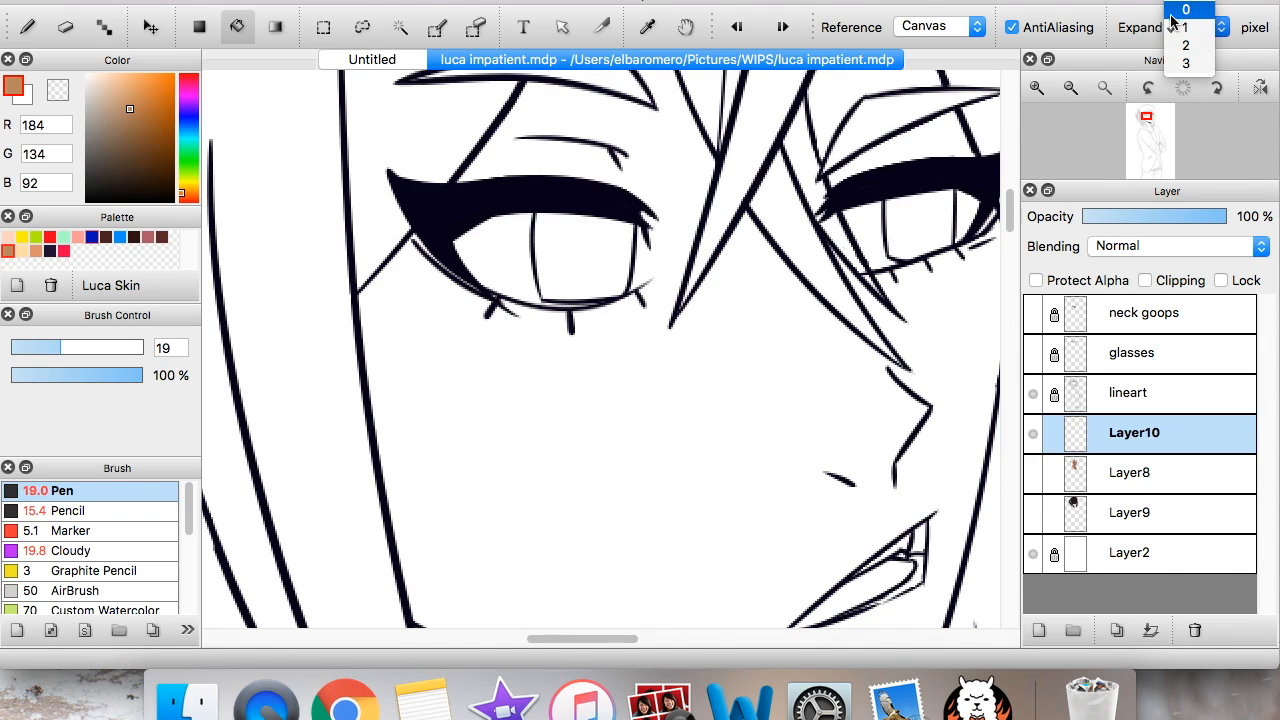
{"action": "left_click", "coordinate": [1134, 31]}
{"action": "left_click", "coordinate": [1208, 28]}
{"action": "left_click", "coordinate": [1196, 14]}
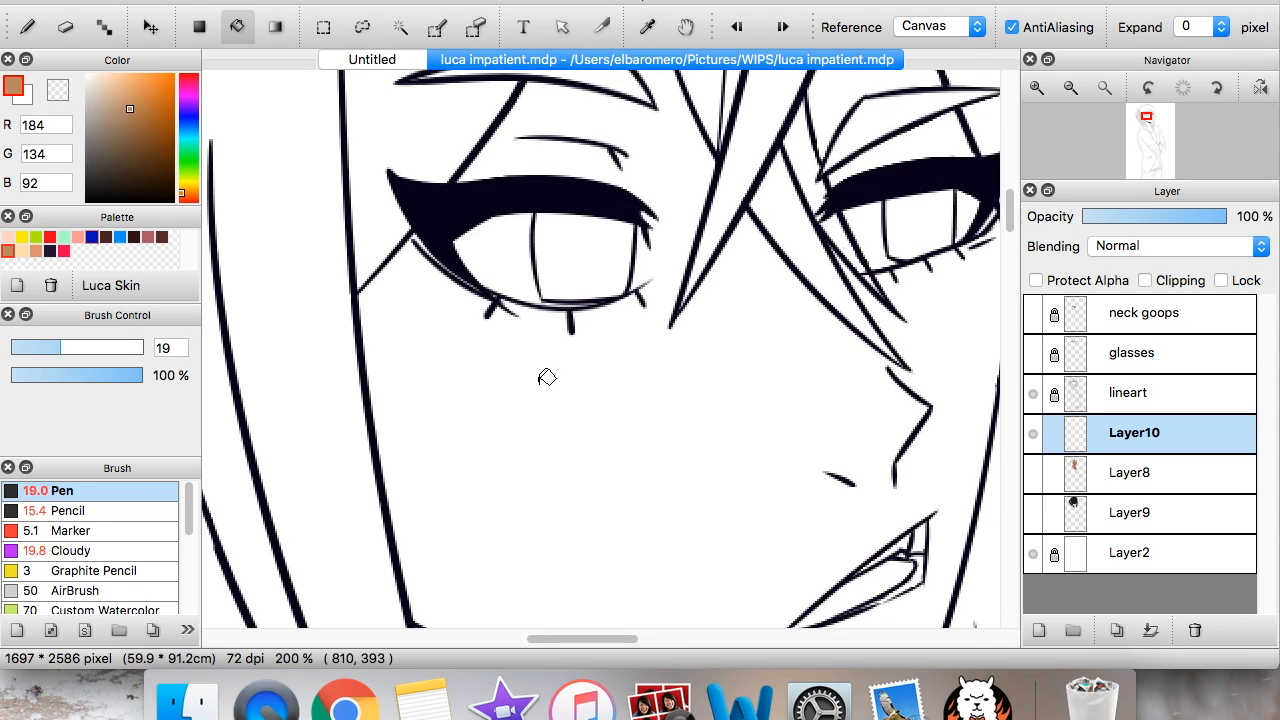
{"action": "left_click", "coordinate": [478, 396]}
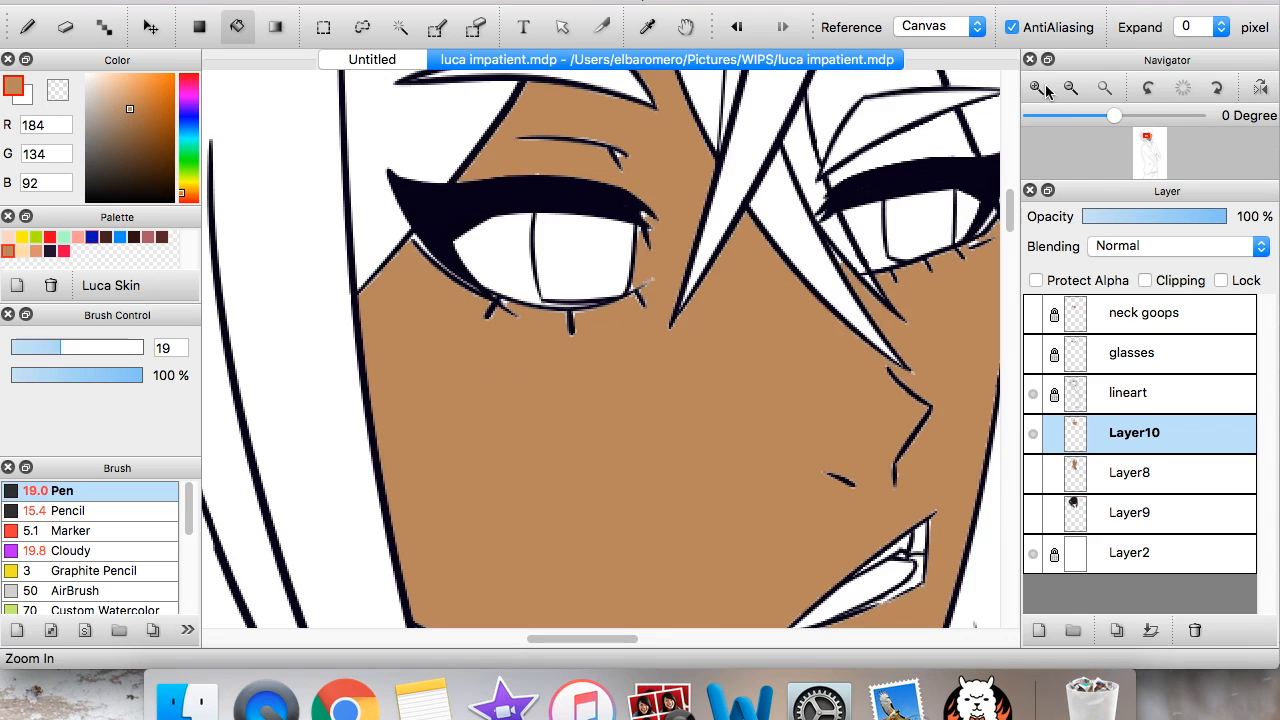
{"action": "left_click", "coordinate": [1037, 87]}
{"action": "left_click_drag", "start_coordinate": [1148, 130], "coordinate": [1148, 140]}
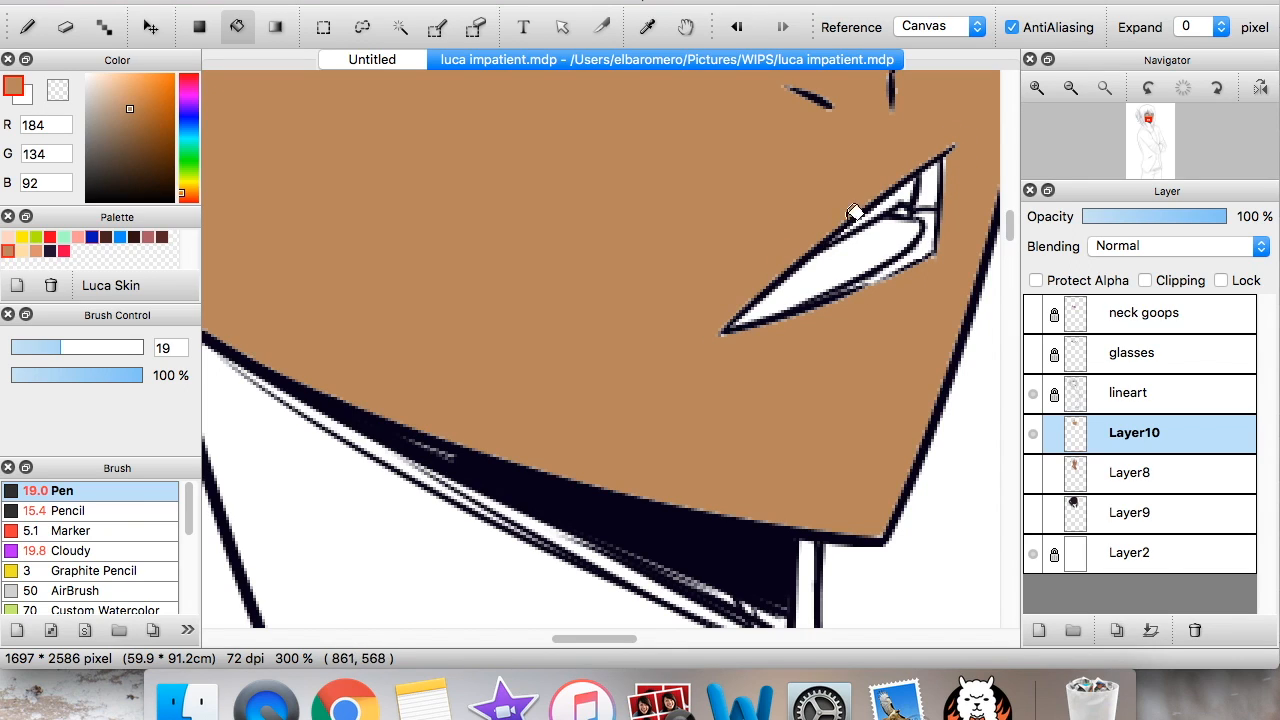
{"action": "left_click", "coordinate": [1070, 87]}
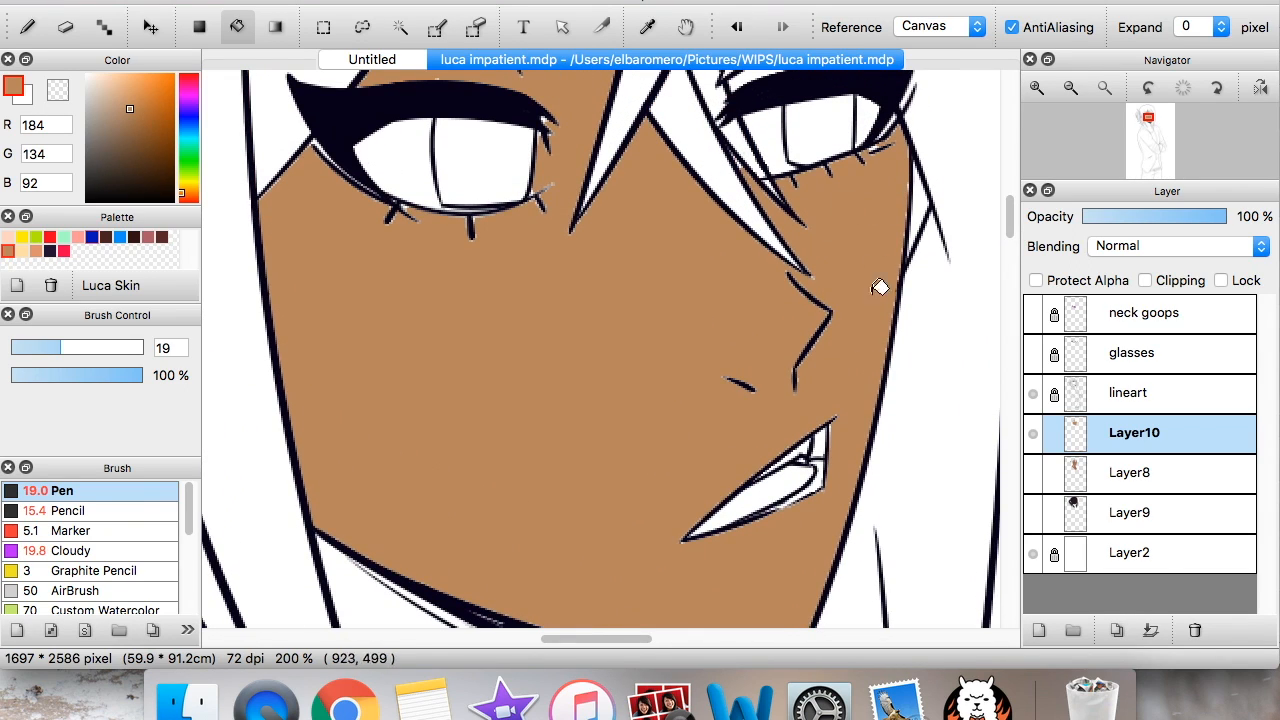
Undo the skin fill, choose a dark brown (76, 42, 14) and bucket-fill the face with it
{"action": "key", "text": "super+z"}
{"action": "left_click", "coordinate": [158, 164]}
{"action": "left_click", "coordinate": [511, 442]}
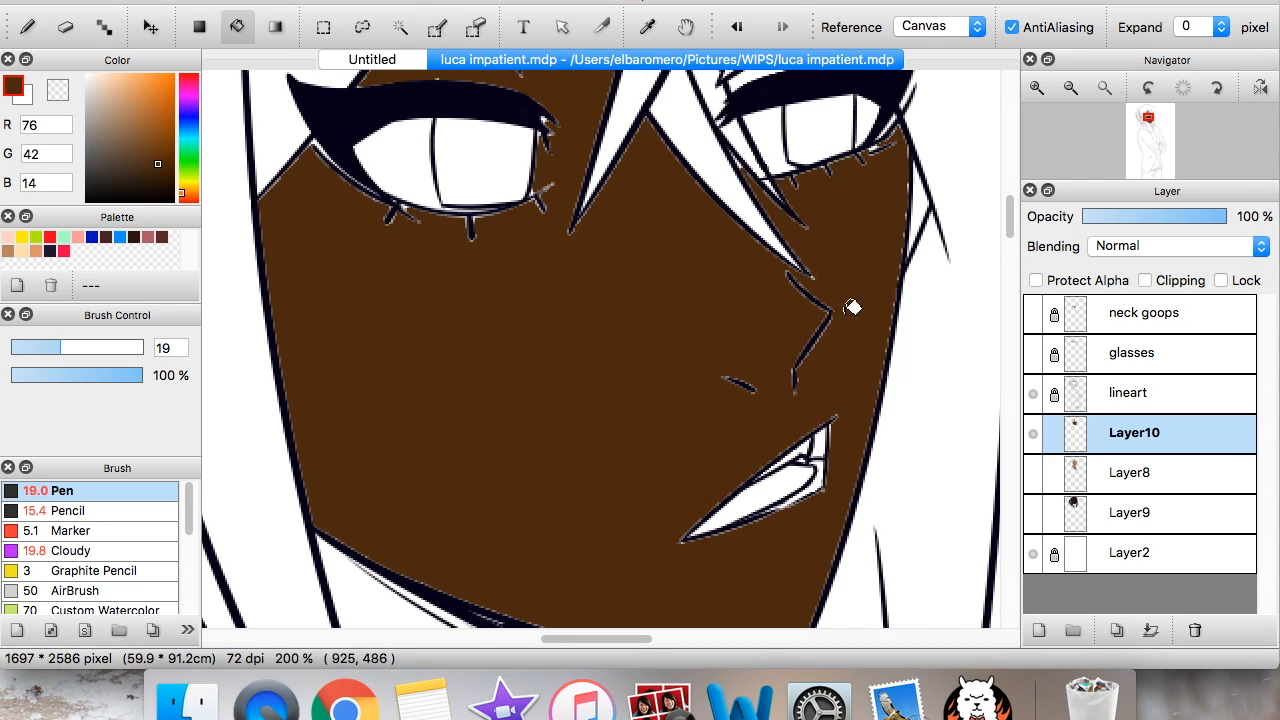
{"action": "left_click", "coordinate": [1070, 87]}
{"action": "left_click", "coordinate": [1037, 87]}
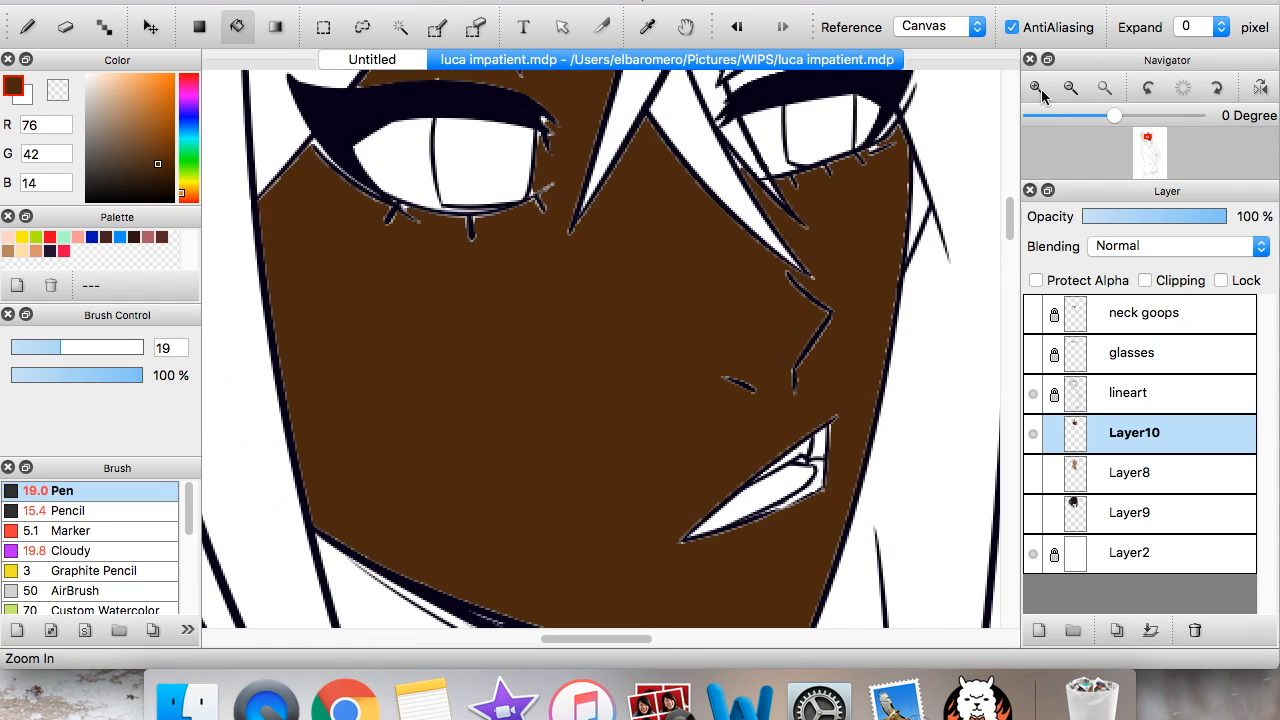
Set the Bucket's Expand to 1 pixel, undo the brown fill and refill the face
{"action": "left_click", "coordinate": [1220, 29]}
{"action": "left_click", "coordinate": [1185, 46]}
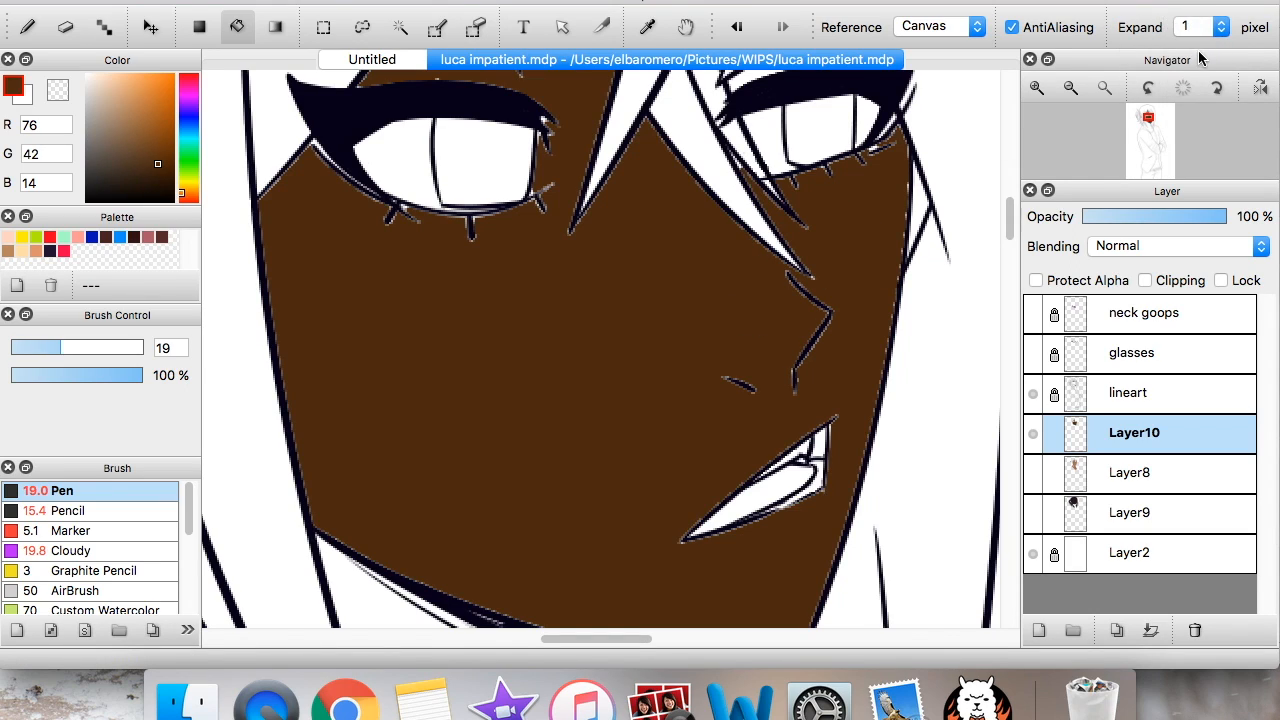
{"action": "key", "text": "super+z"}
{"action": "left_click", "coordinate": [709, 299]}
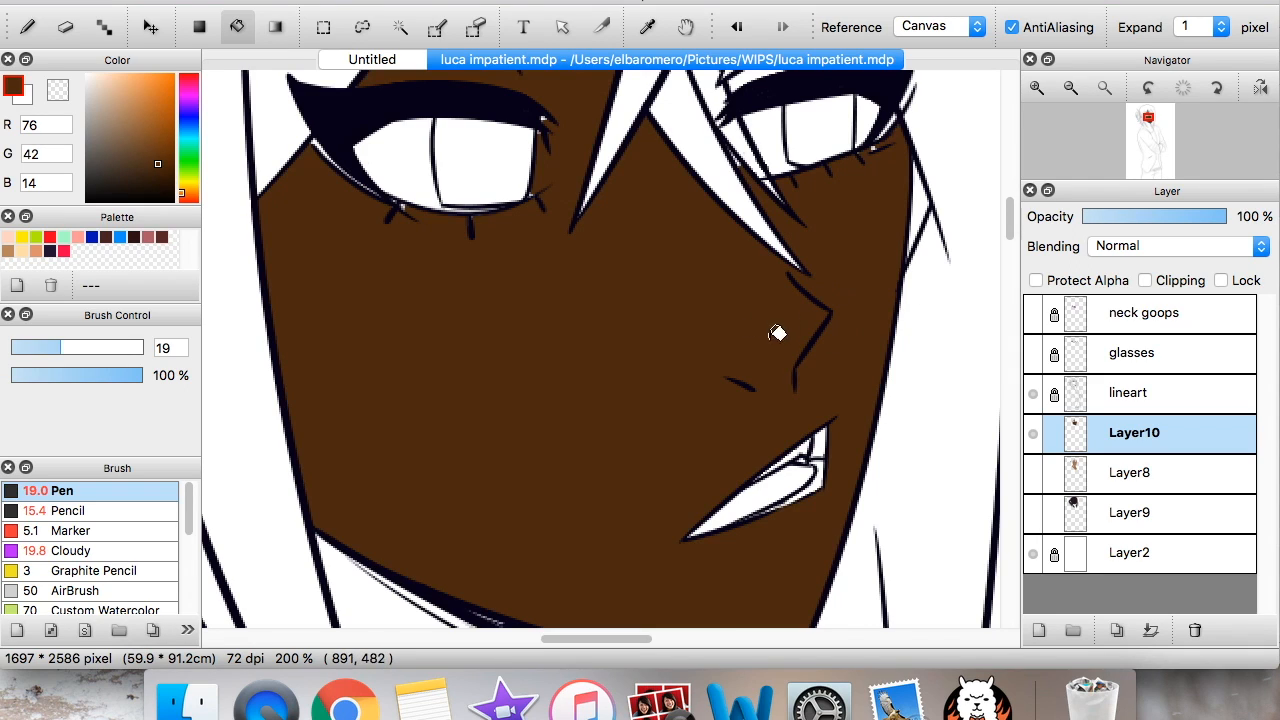
Undo the fill, set Expand to 2 pixels, refill the face and inspect the color around the mouth lines
{"action": "key", "text": "super+z"}
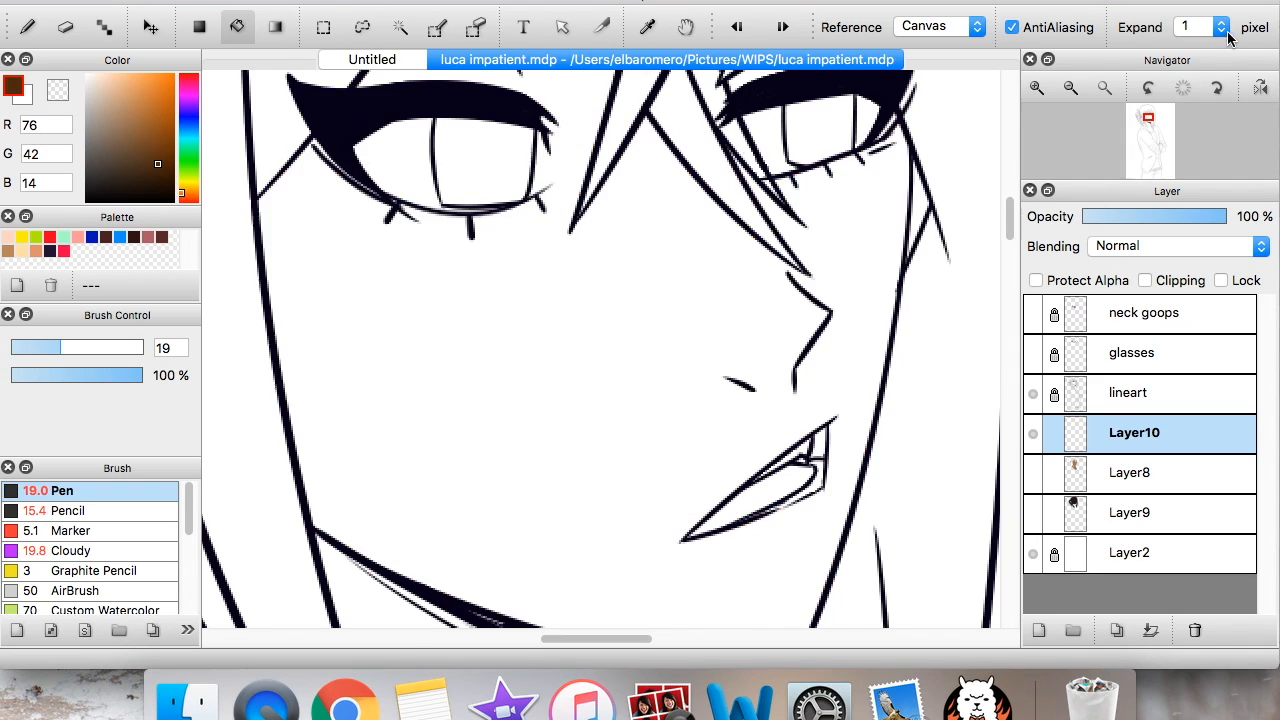
{"action": "left_click", "coordinate": [1220, 28]}
{"action": "left_click", "coordinate": [1188, 46]}
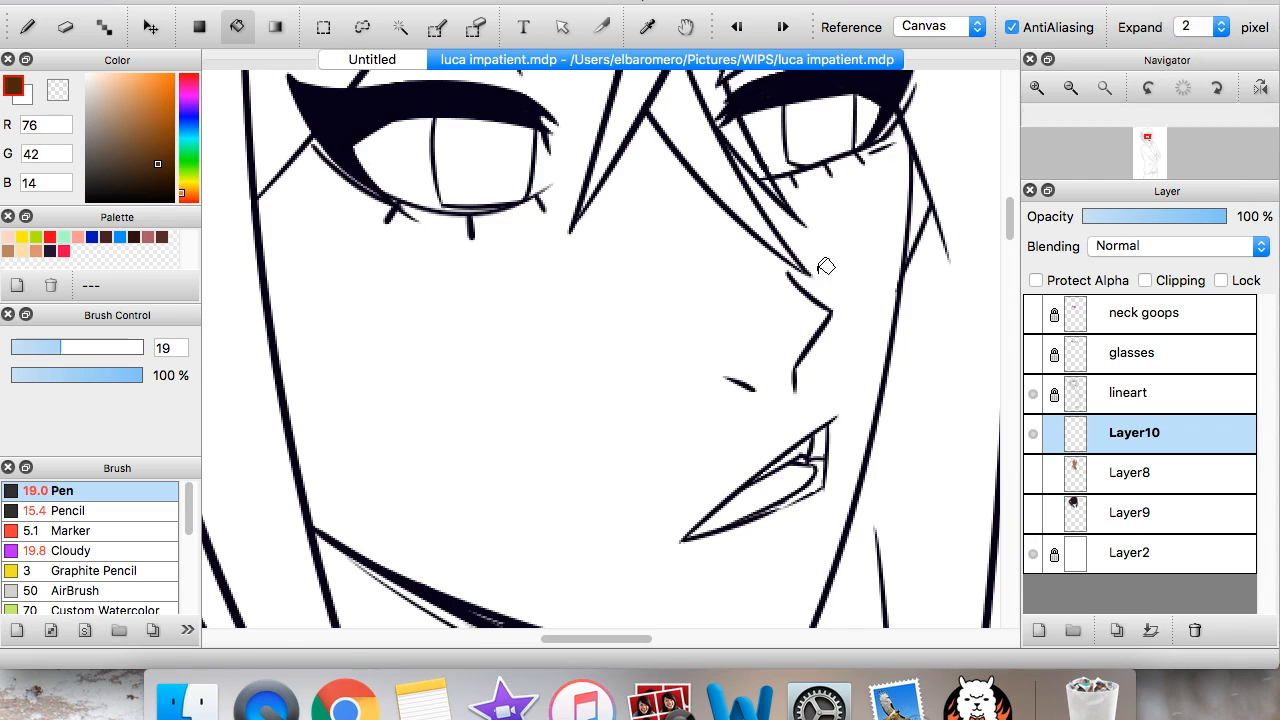
{"action": "left_click", "coordinate": [704, 357]}
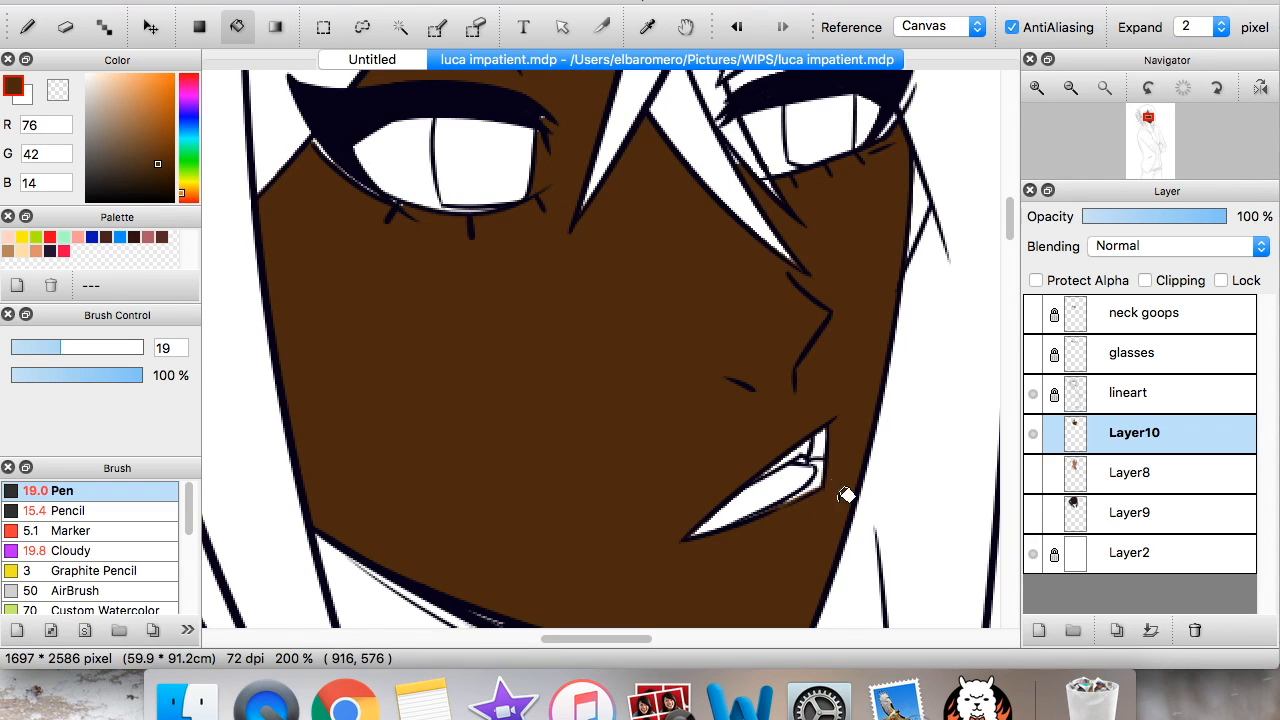
{"action": "left_click", "coordinate": [1038, 89]}
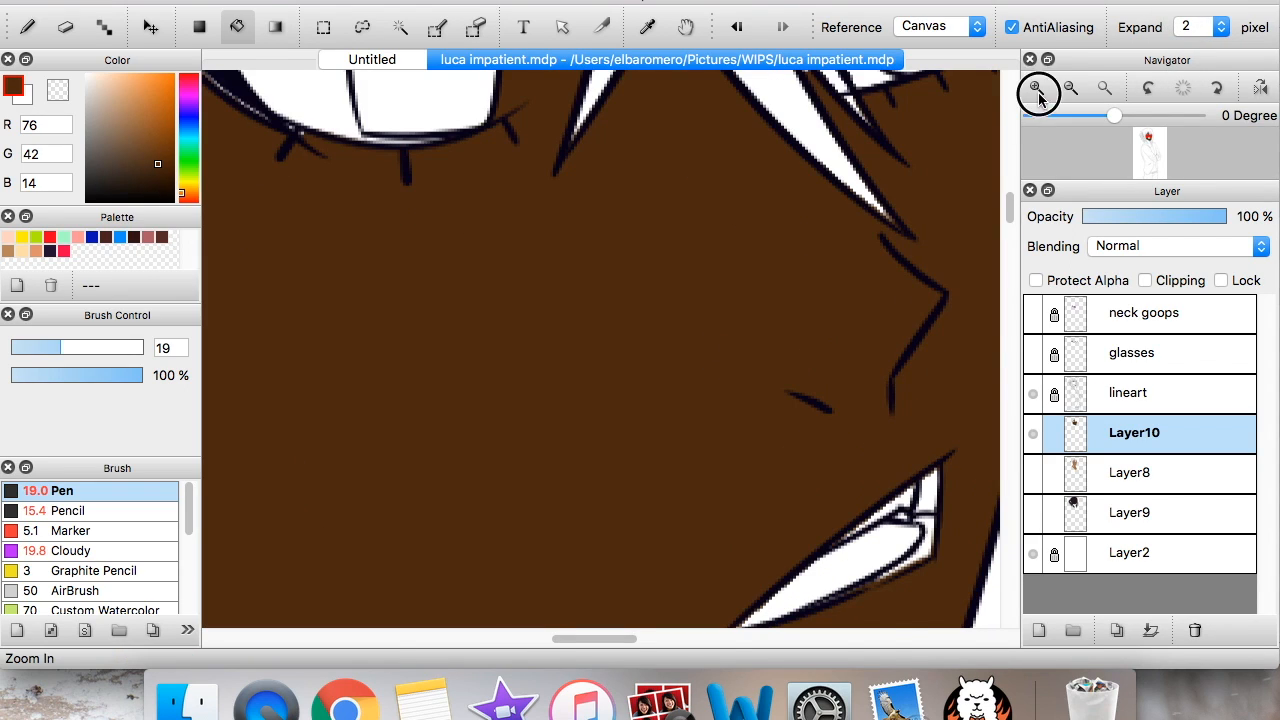
{"action": "left_click", "coordinate": [1151, 142]}
{"action": "left_click_drag", "start_coordinate": [1151, 142], "coordinate": [1149, 132]}
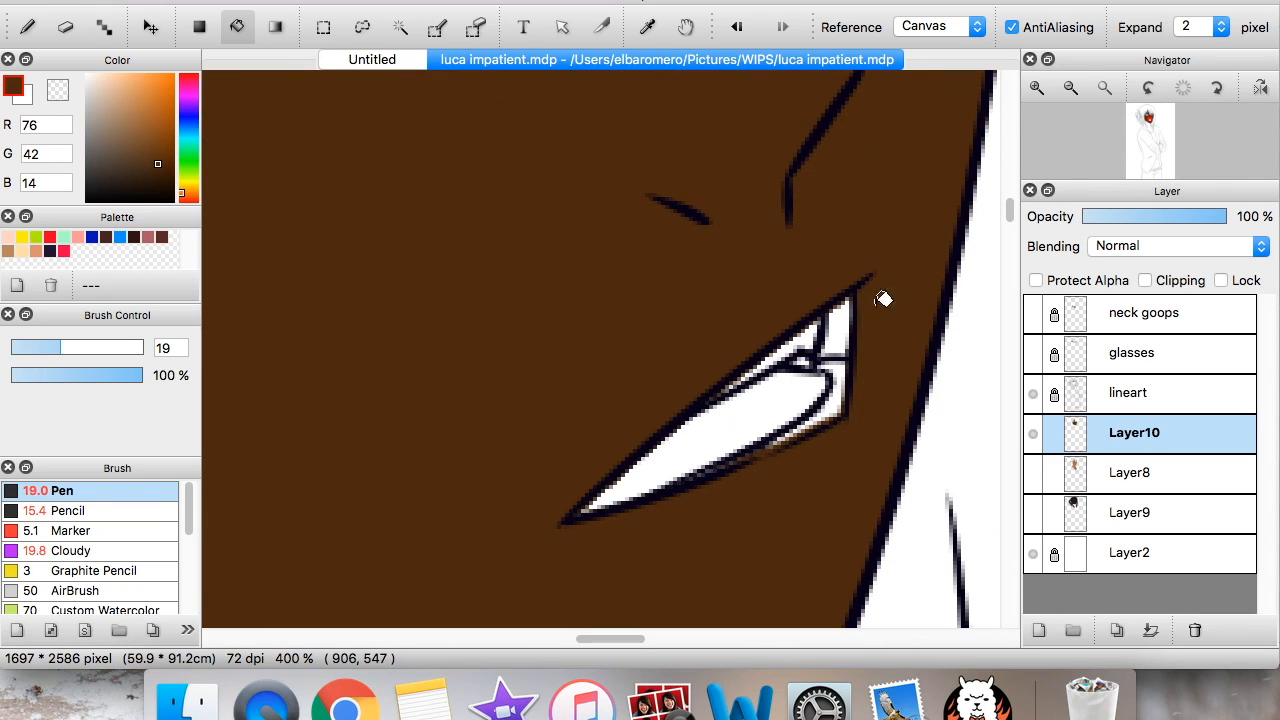
Undo the 2-pixel fill and refill the face with Expand set to 1 pixel for comparison at the mouth
{"action": "key", "text": "super+z"}
{"action": "left_click", "coordinate": [1189, 33]}
{"action": "left_click", "coordinate": [1185, 13]}
{"action": "left_click", "coordinate": [883, 234]}
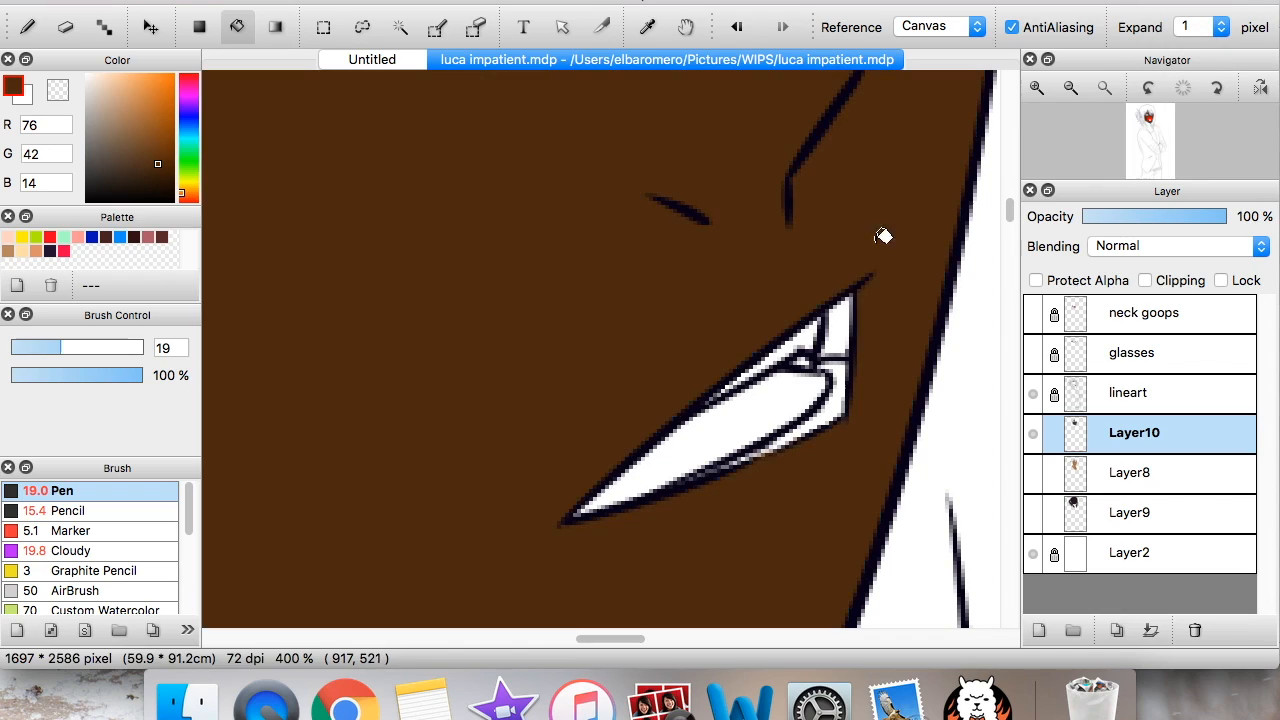
Undo the fill, set Expand to 3 pixels, refill the face and inspect its outer edges
{"action": "key", "text": "super+z"}
{"action": "left_click", "coordinate": [1195, 27]}
{"action": "left_click", "coordinate": [1186, 58]}
{"action": "left_click", "coordinate": [885, 207]}
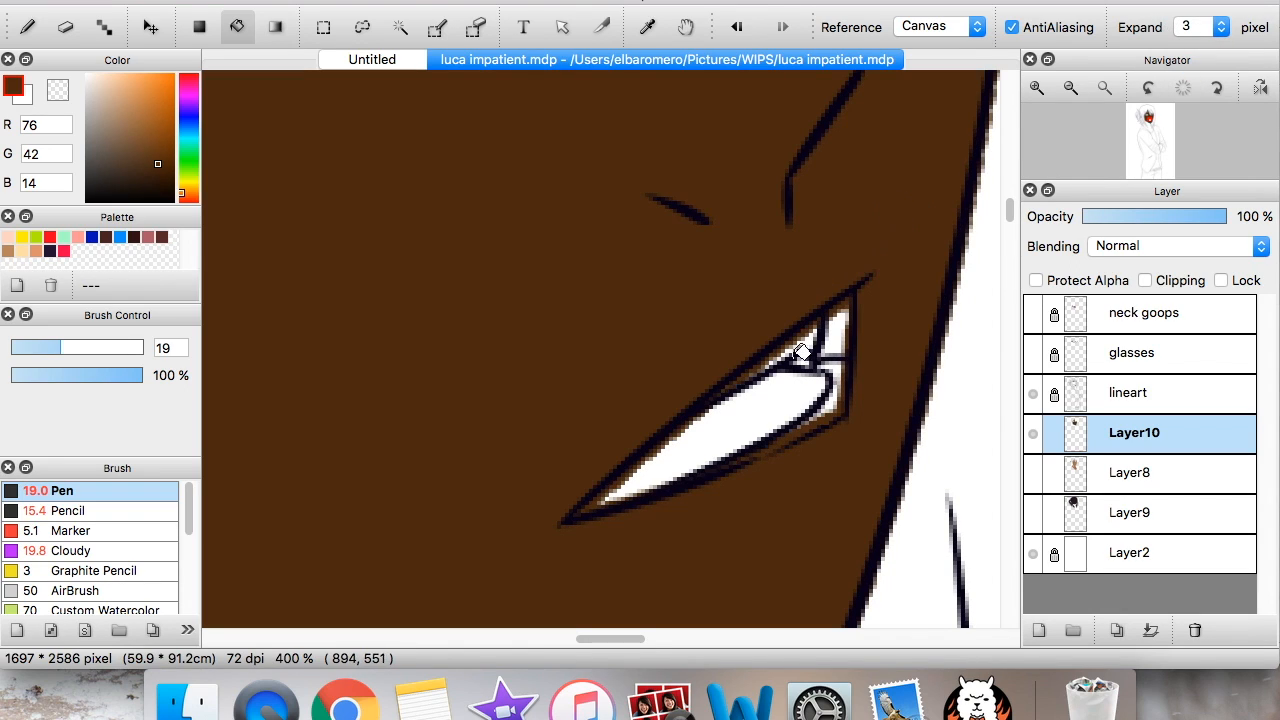
{"action": "scroll", "coordinate": [688, 464], "scroll_direction": "down", "scroll_amount": 3}
{"action": "left_click", "coordinate": [1150, 134]}
{"action": "left_click_drag", "start_coordinate": [1150, 134], "coordinate": [1147, 137]}
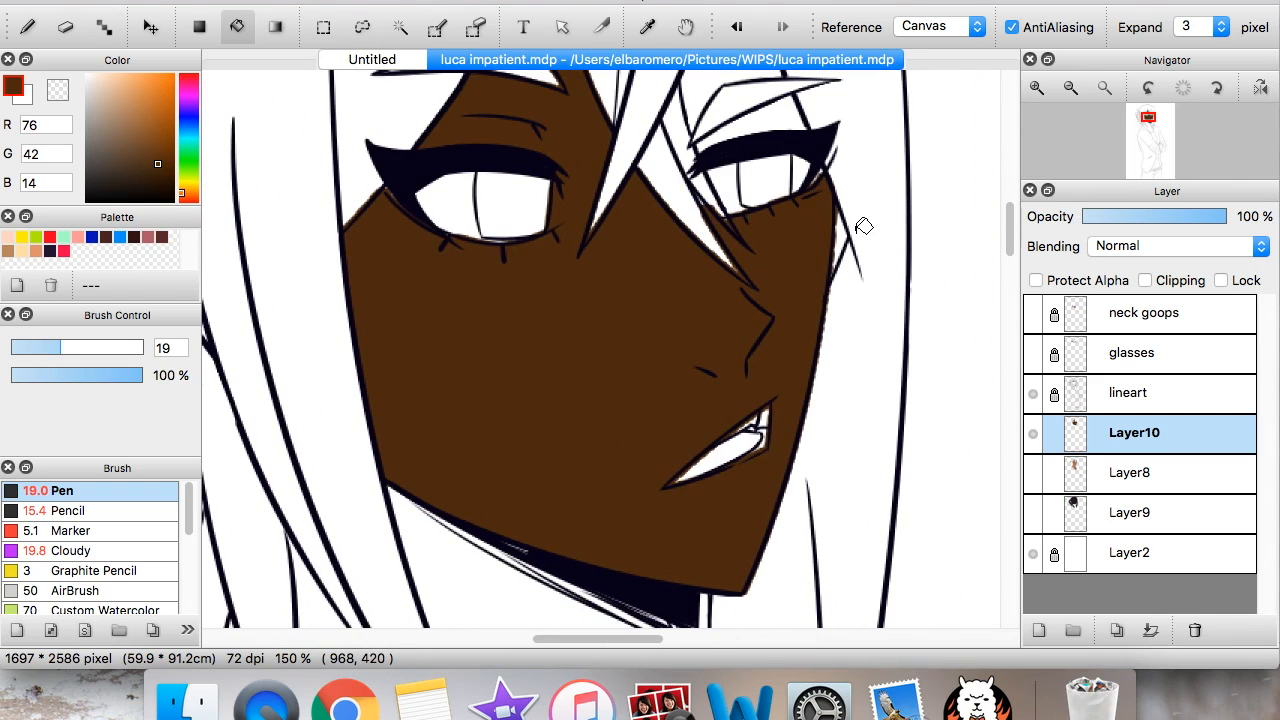
Return the Bucket's Expand to 1 pixel, undo the 3-pixel fill and fill the face in dark brown again
{"action": "left_click", "coordinate": [1217, 30]}
{"action": "left_click", "coordinate": [1186, 10]}
{"action": "key", "text": "super+z"}
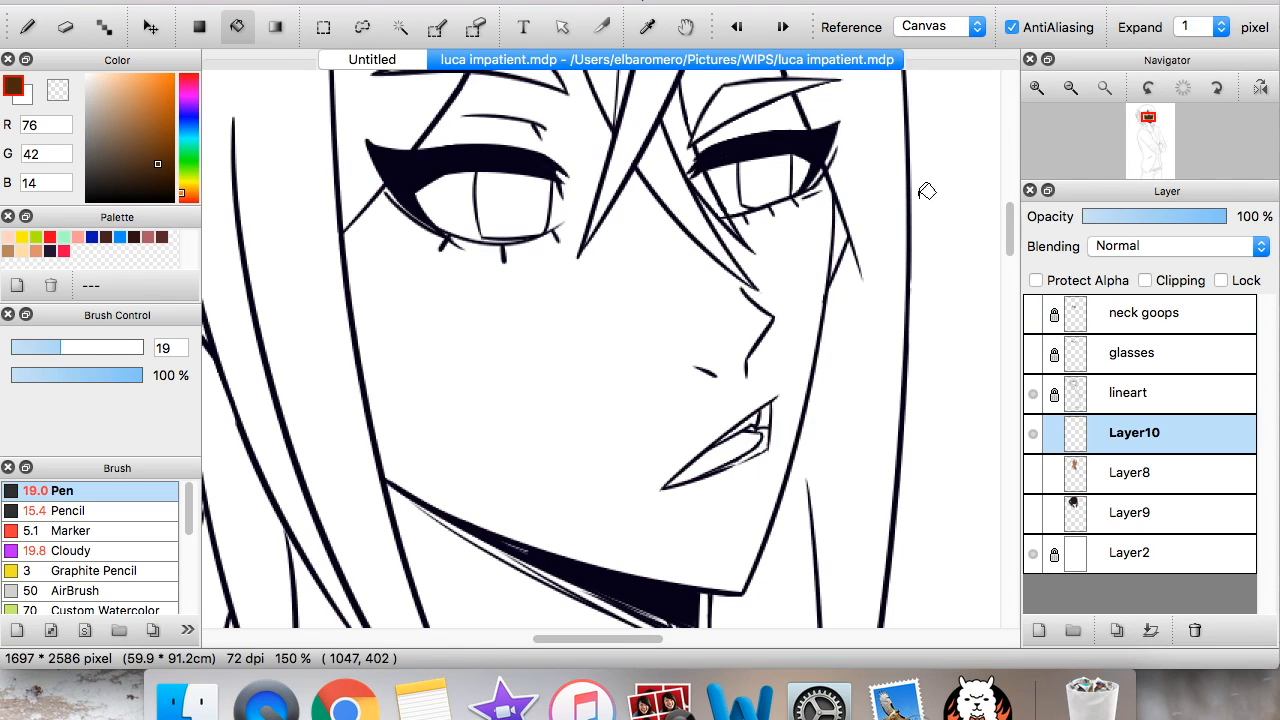
{"action": "left_click", "coordinate": [703, 292]}
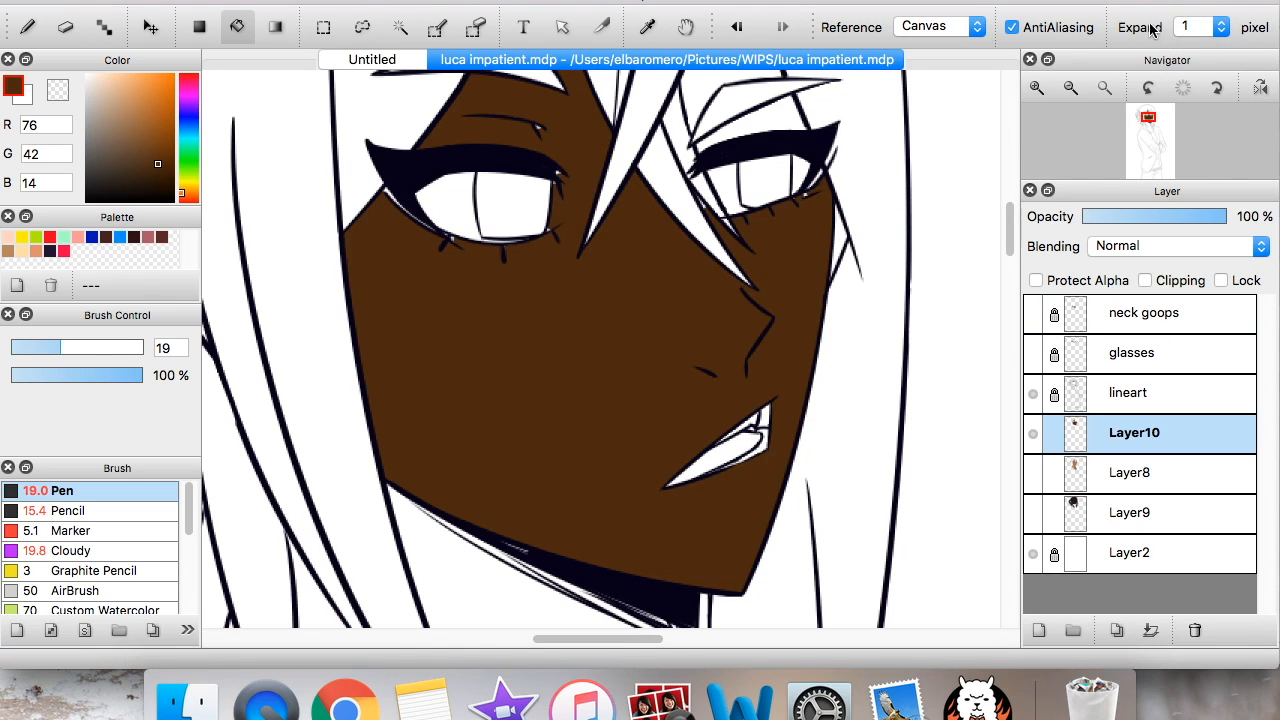
Examine the Bucket's Reference options, Canvas and Layer, without changing the setting
{"action": "left_click", "coordinate": [925, 30]}
{"action": "left_click", "coordinate": [835, 43]}
{"action": "left_click", "coordinate": [926, 29]}
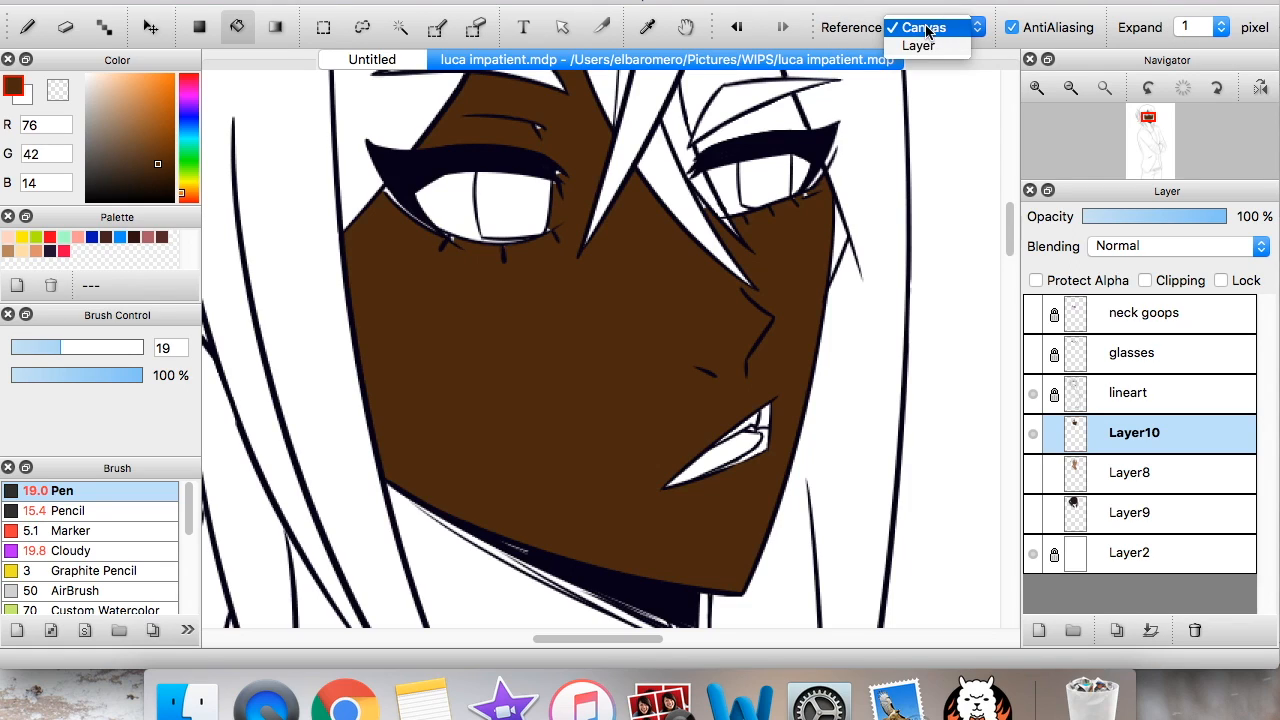
{"action": "left_click", "coordinate": [852, 42]}
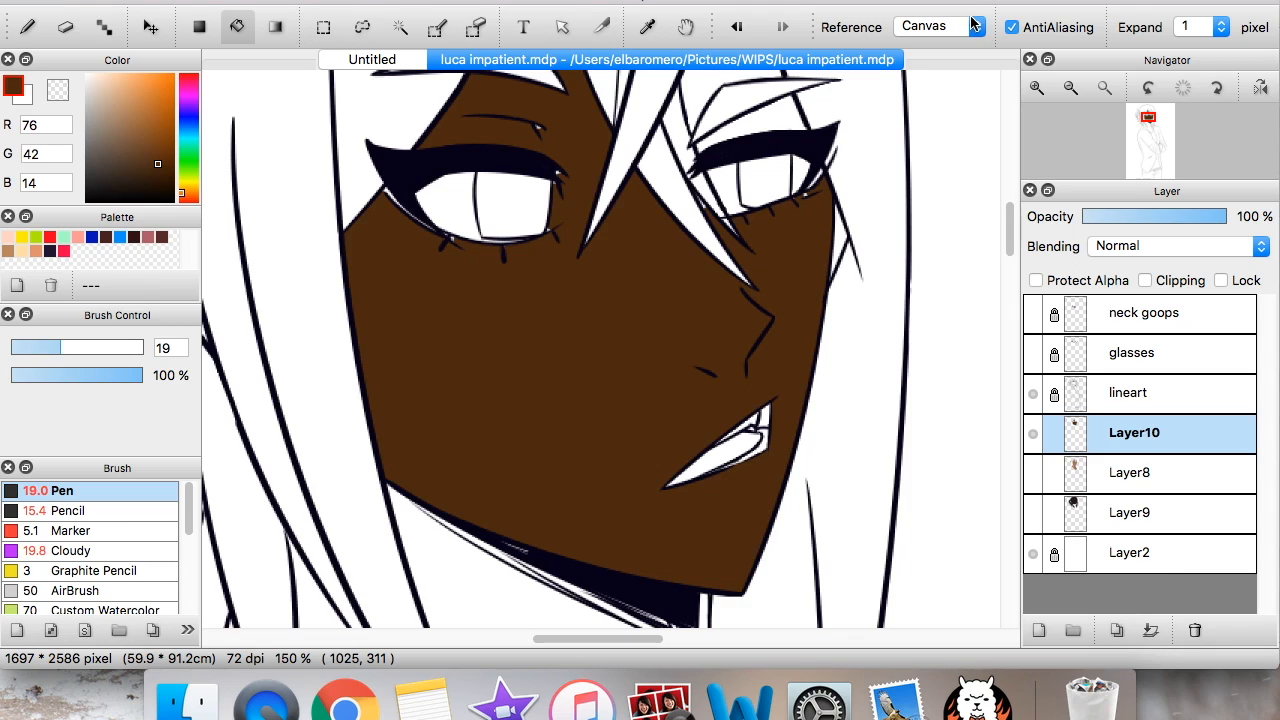
Delete the filled layer and add a new empty layer above Layer8
{"action": "left_click", "coordinate": [1195, 630]}
{"action": "left_click", "coordinate": [1118, 431]}
{"action": "left_click", "coordinate": [1042, 634]}
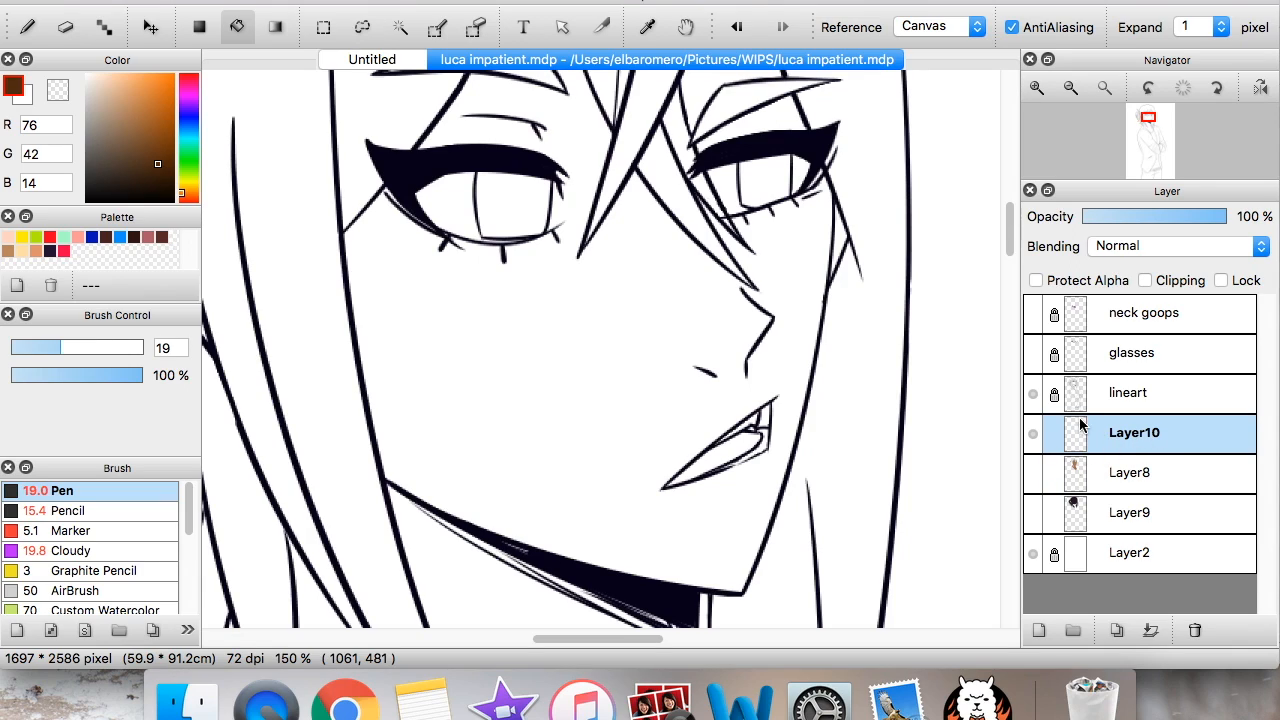
Fill the face in dark brown on Layer10 with the Bucket's Canvas reference, and undo the fill
{"action": "left_click", "coordinate": [595, 318]}
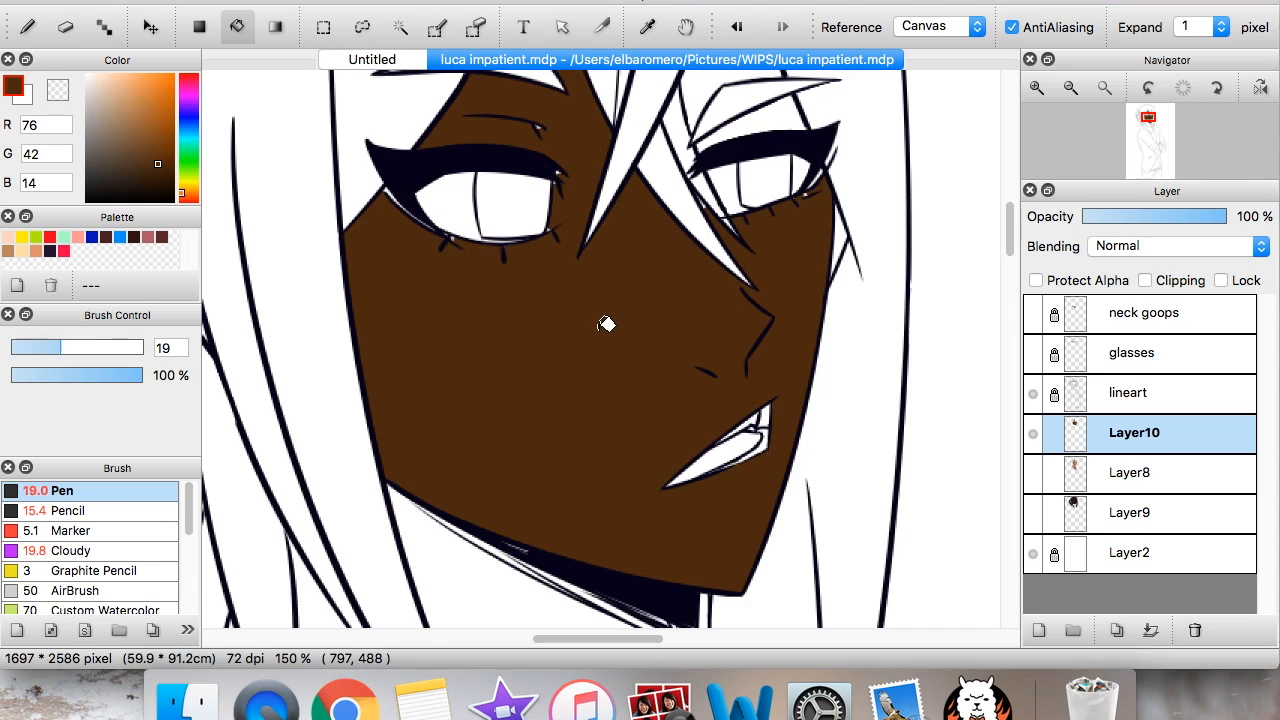
{"action": "left_click", "coordinate": [1073, 84]}
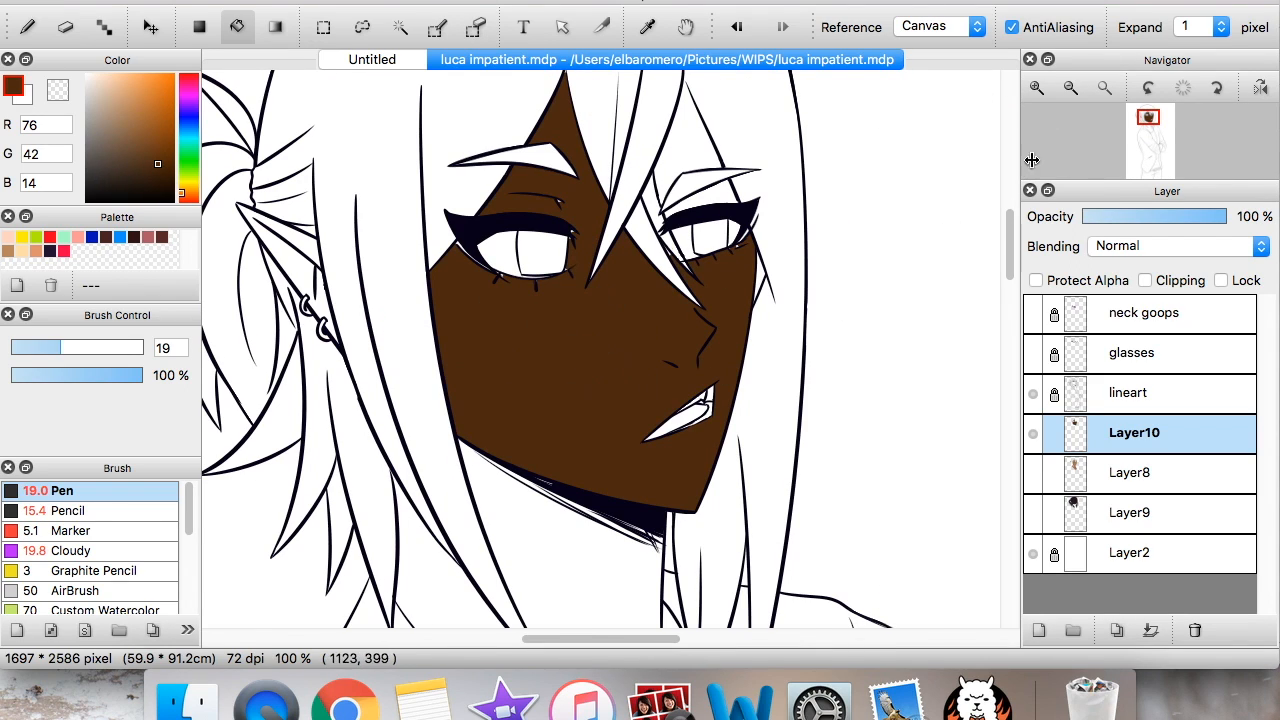
{"action": "left_click", "coordinate": [1037, 88]}
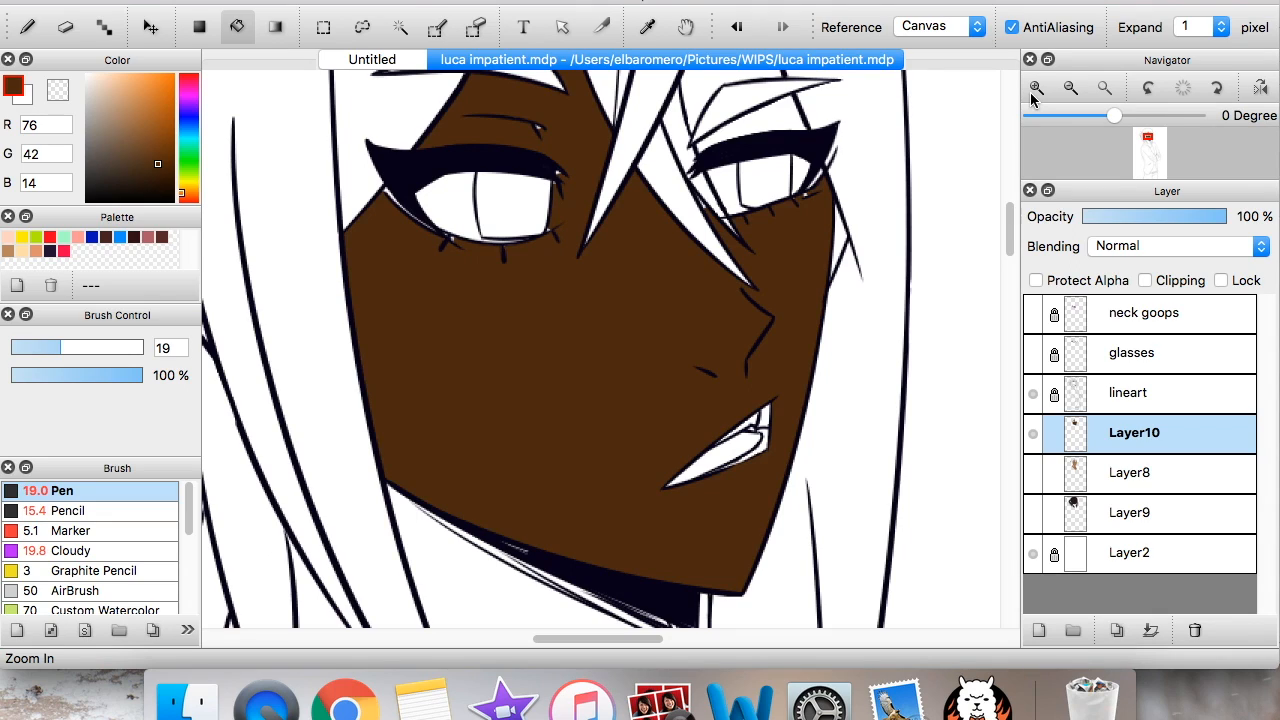
{"action": "key", "text": "super+z"}
Set the Bucket's Reference to Layer, fill Layer10 in dark brown from inside the face, and check the extent of the fill
{"action": "left_click", "coordinate": [978, 27]}
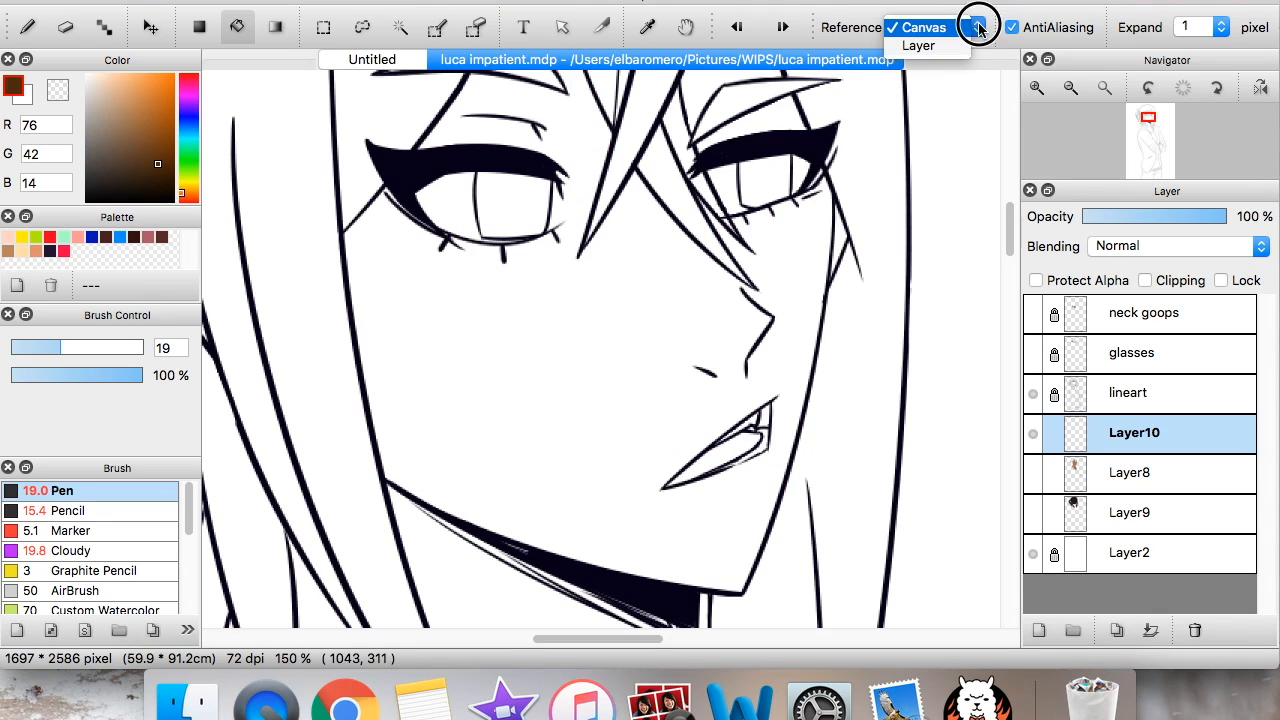
{"action": "left_click", "coordinate": [918, 46]}
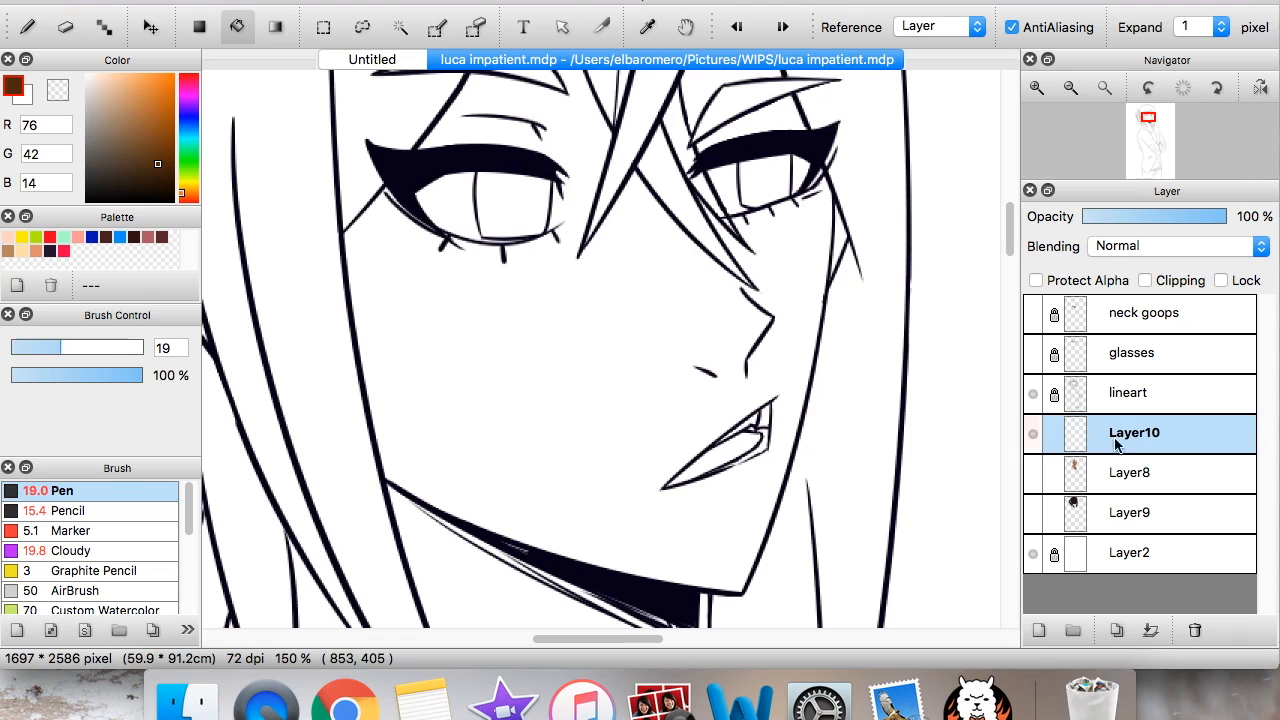
{"action": "left_click", "coordinate": [598, 330]}
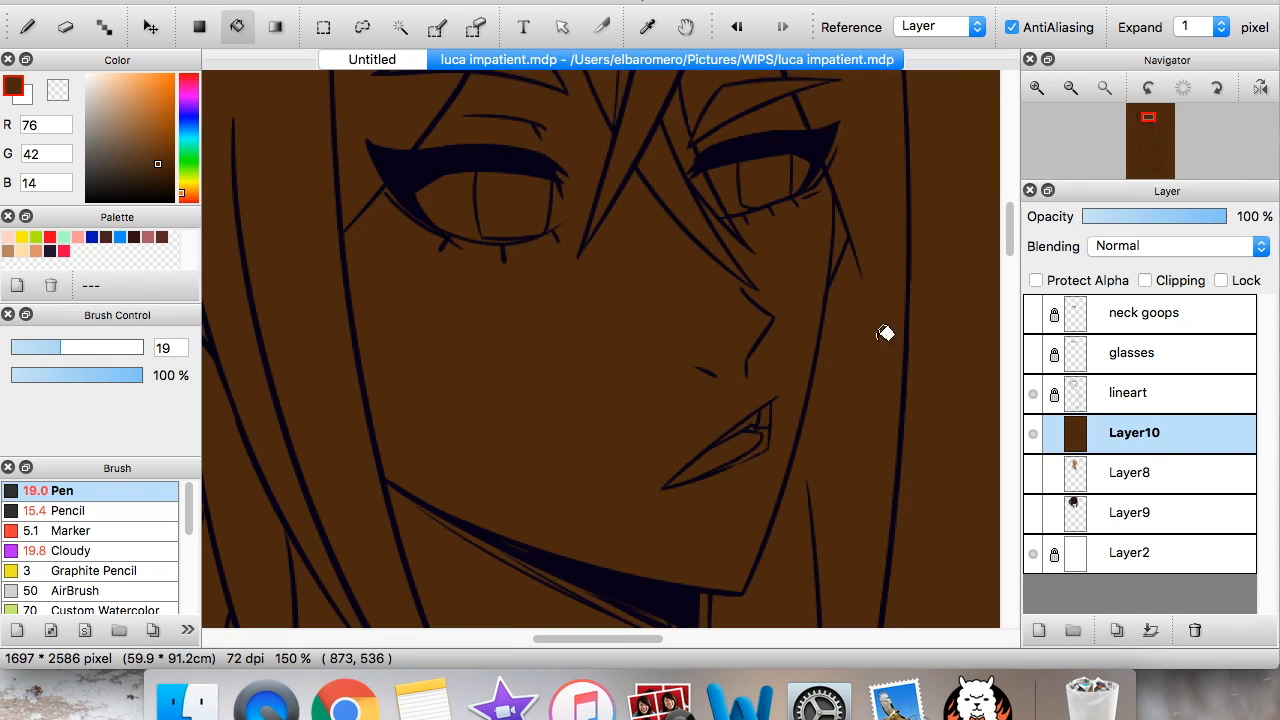
{"action": "left_click", "coordinate": [1071, 88]}
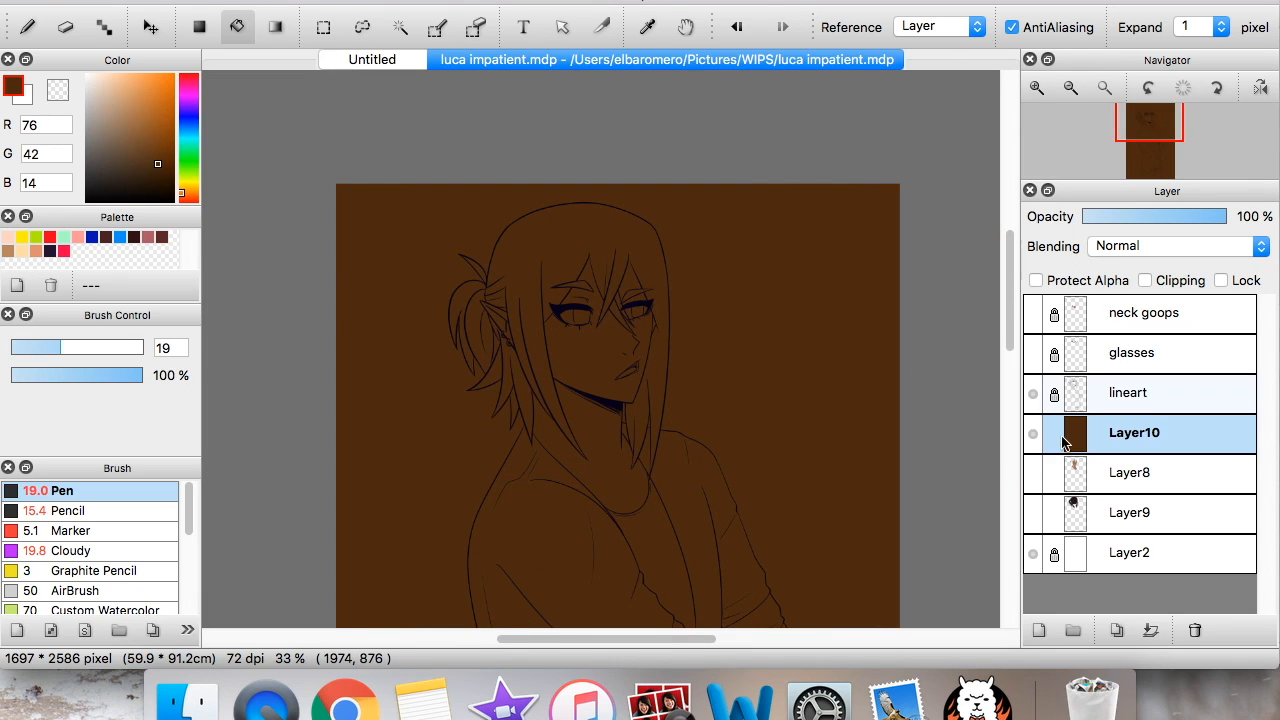
{"action": "left_click", "coordinate": [1038, 89]}
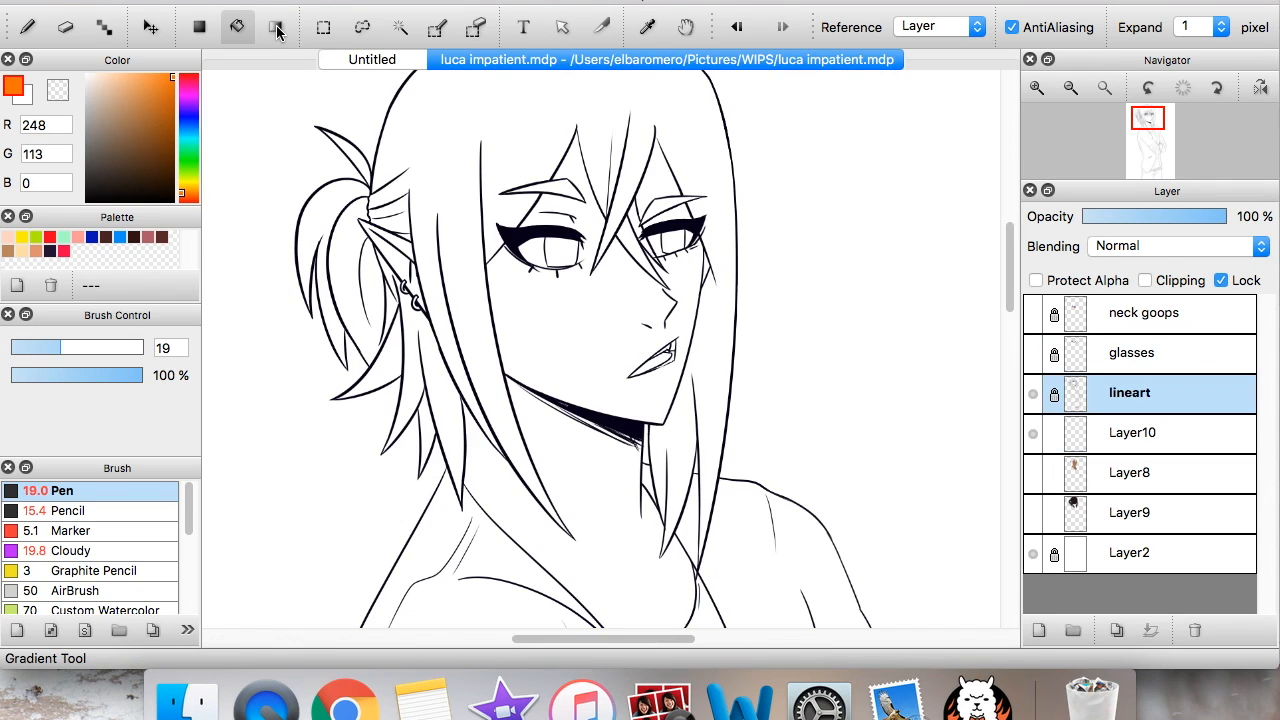
Activate the Gradient tool and close luca impatient.mdp to work on the blank Untitled canvas
{"action": "left_click", "coordinate": [275, 26]}
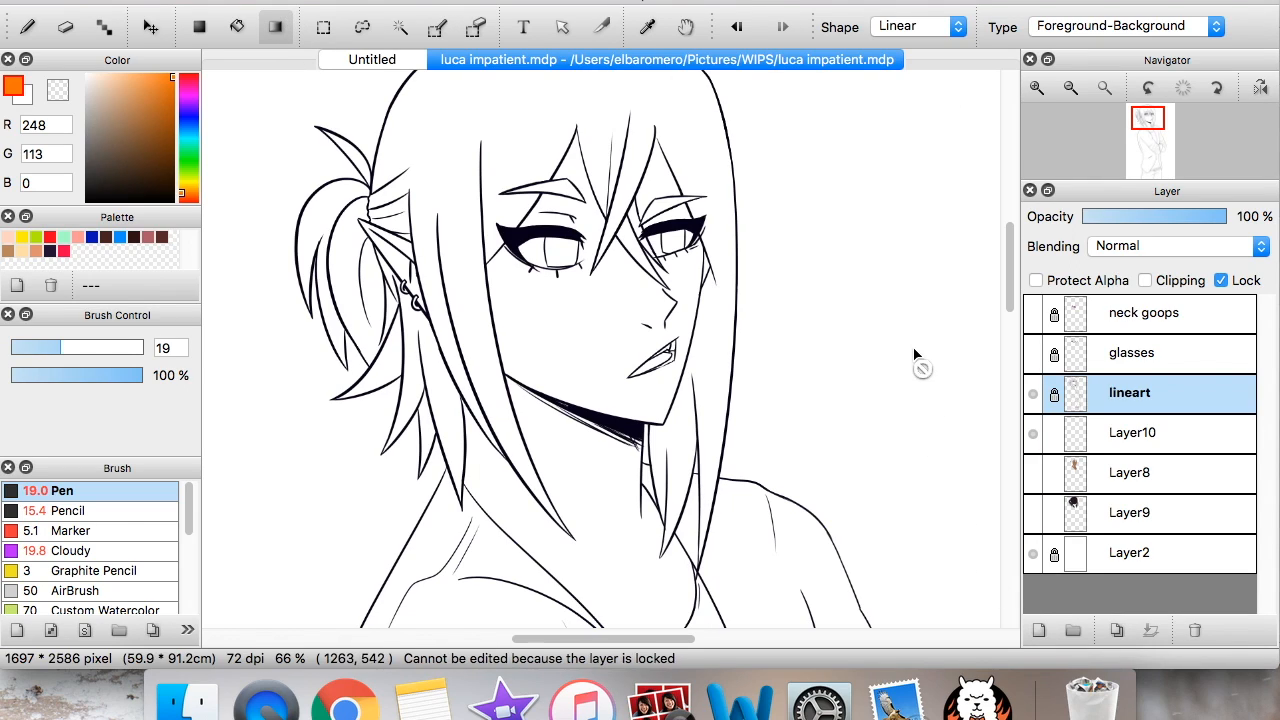
{"action": "key", "text": "super+w"}
{"action": "left_click", "coordinate": [720, 352]}
{"action": "left_click_drag", "start_coordinate": [1125, 148], "coordinate": [1146, 150]}
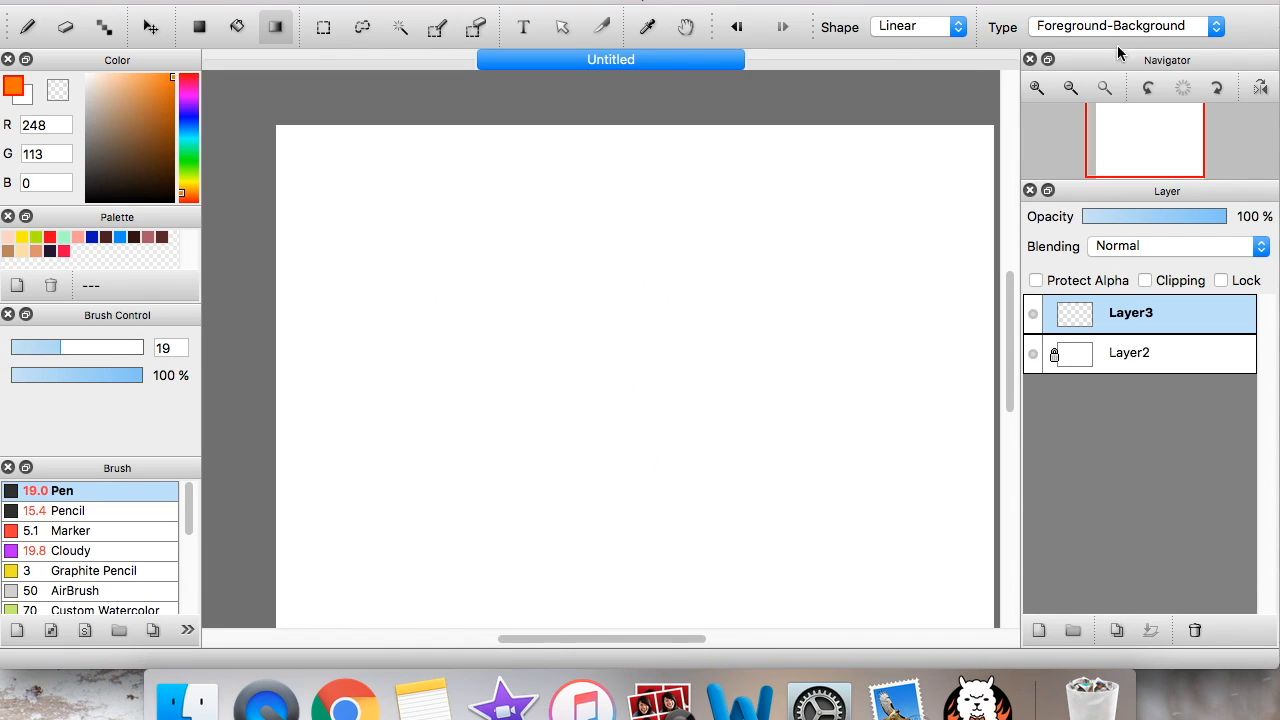
{"action": "left_click", "coordinate": [1108, 26]}
{"action": "left_click", "coordinate": [1134, 140]}
{"action": "left_click_drag", "start_coordinate": [1142, 144], "coordinate": [1142, 138]}
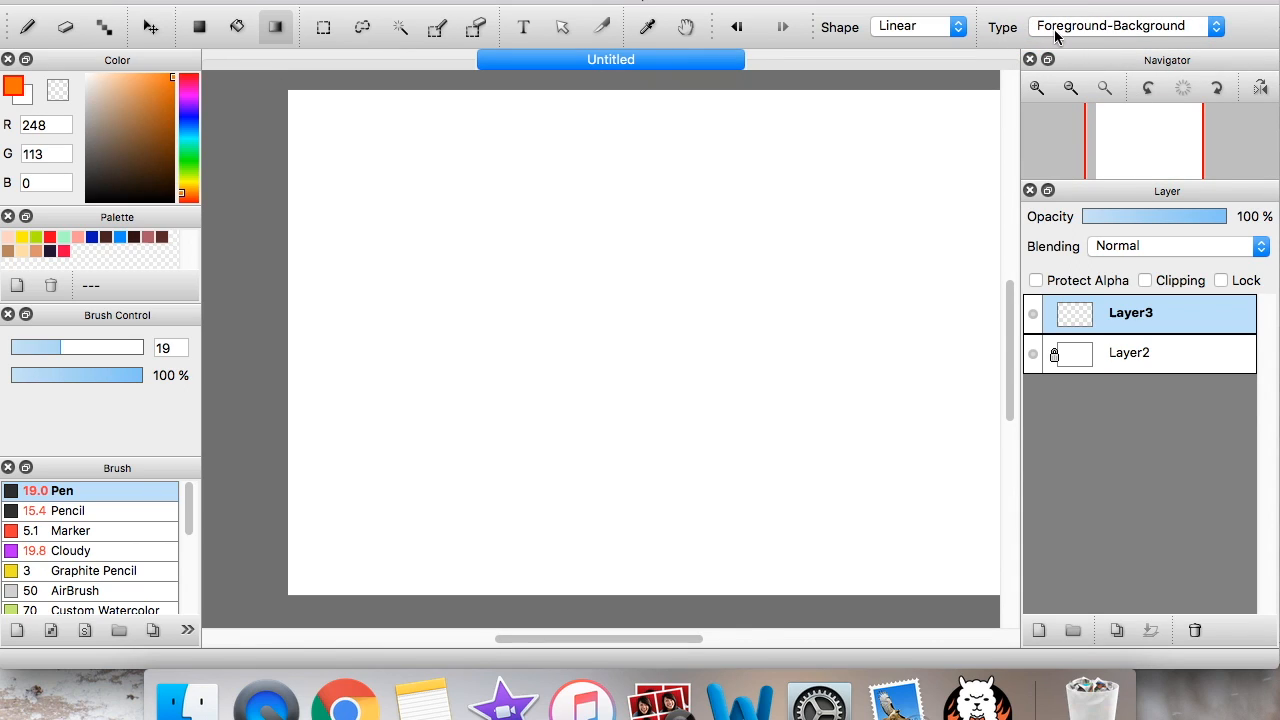
Make orange the background and yellow the foreground colour, and draw a diagonal linear gradient across Layer3 from the canvas's upper-left corner
{"action": "left_click", "coordinate": [24, 100]}
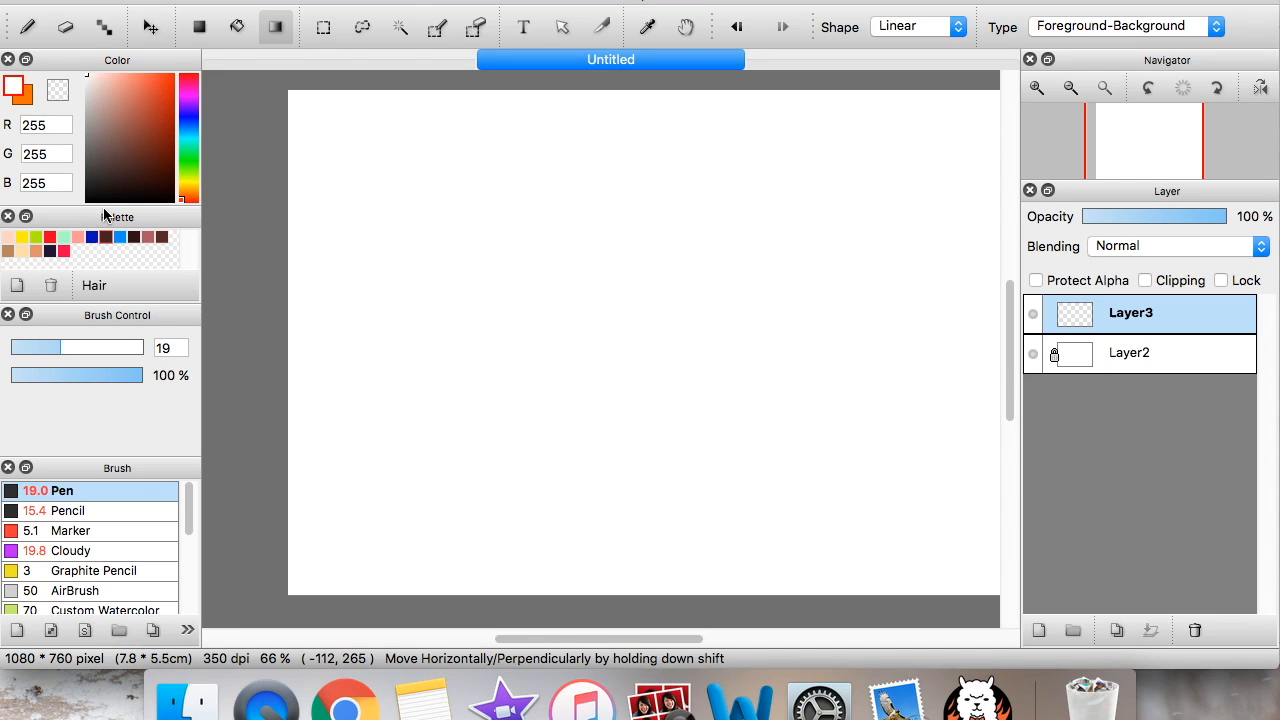
{"action": "left_click", "coordinate": [22, 237]}
{"action": "left_click_drag", "start_coordinate": [297, 97], "coordinate": [980, 460]}
{"action": "left_click_drag", "start_coordinate": [1159, 160], "coordinate": [1154, 152]}
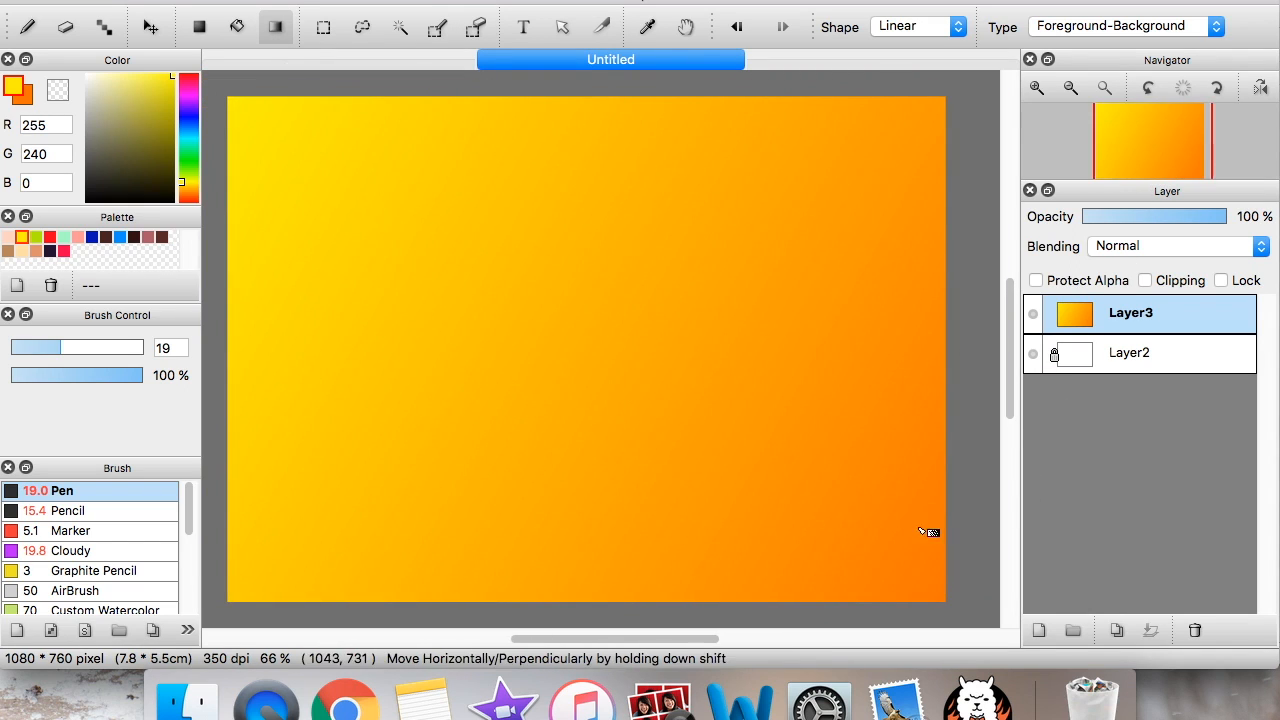
Swap the foreground and background colours, redraw the diagonal gradient from orange to yellow, and clear the layer
{"action": "left_click", "coordinate": [15, 88]}
{"action": "left_click_drag", "start_coordinate": [234, 106], "coordinate": [1001, 636]}
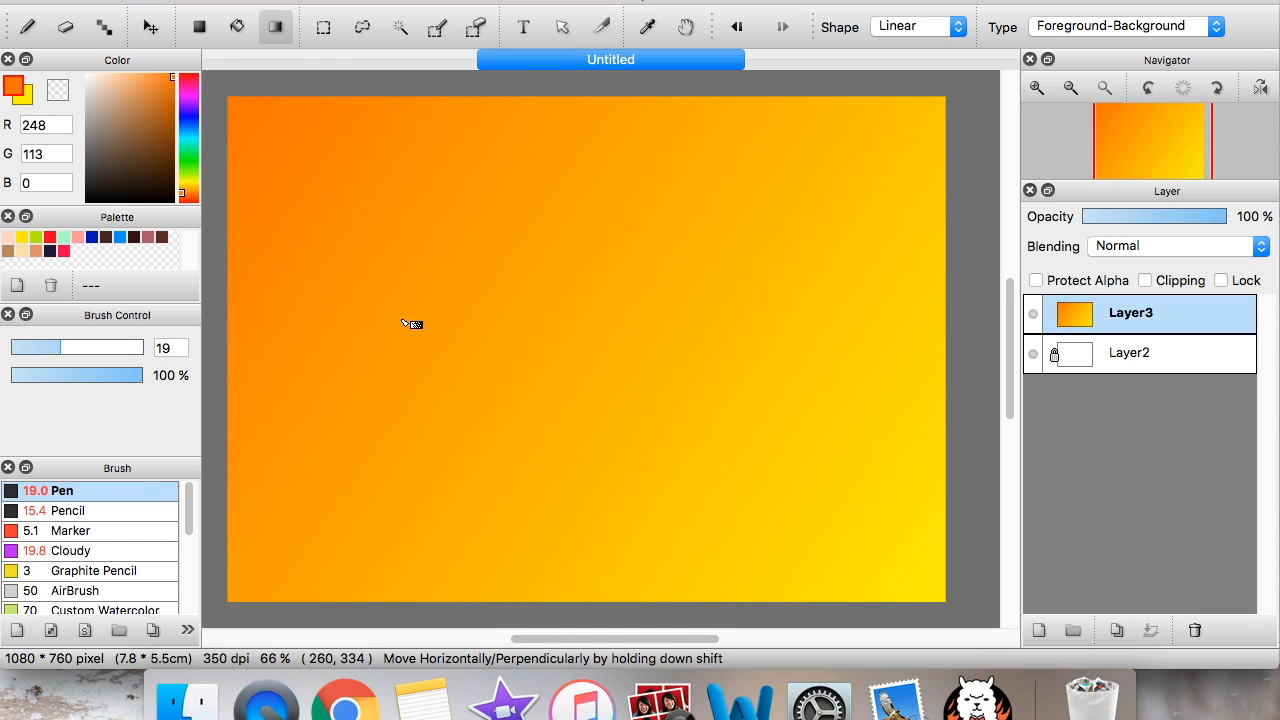
{"action": "key", "text": "Delete"}
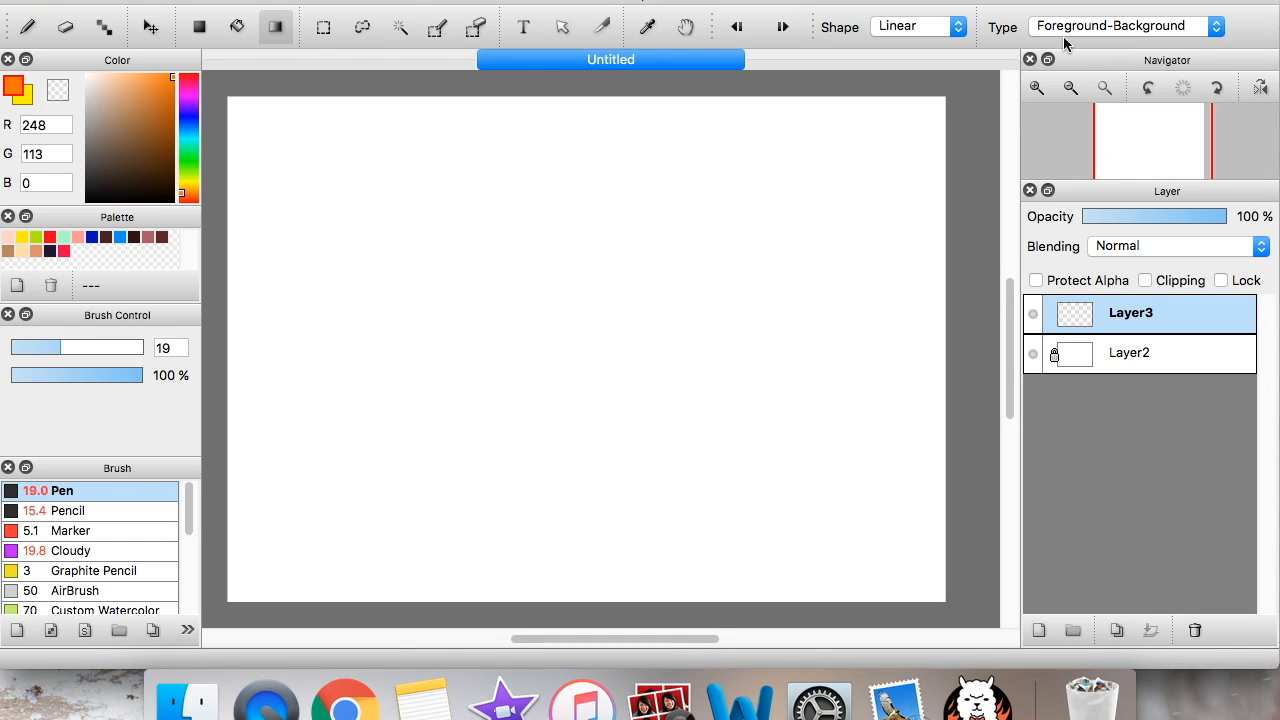
Set the gradient Type to Foreground and draw a diagonal yellow gradient fading to transparent across Layer3
{"action": "left_click", "coordinate": [1066, 30]}
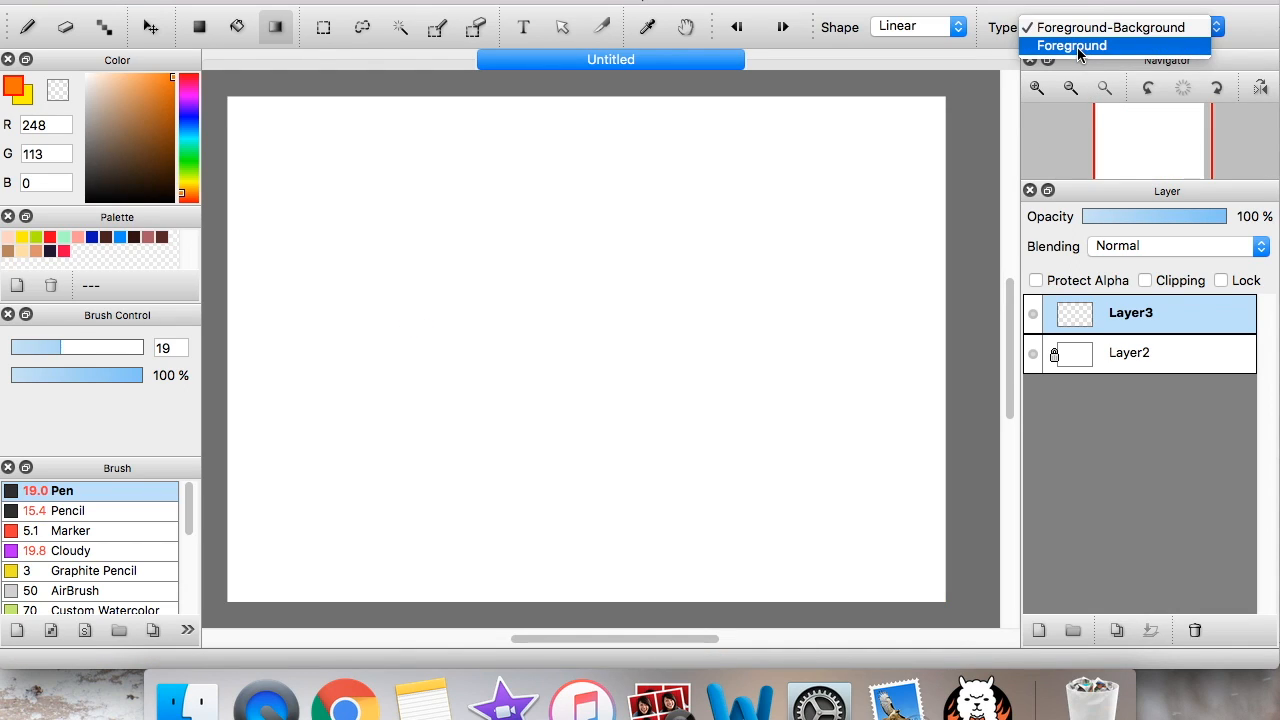
{"action": "left_click", "coordinate": [1074, 46]}
{"action": "left_click", "coordinate": [18, 97]}
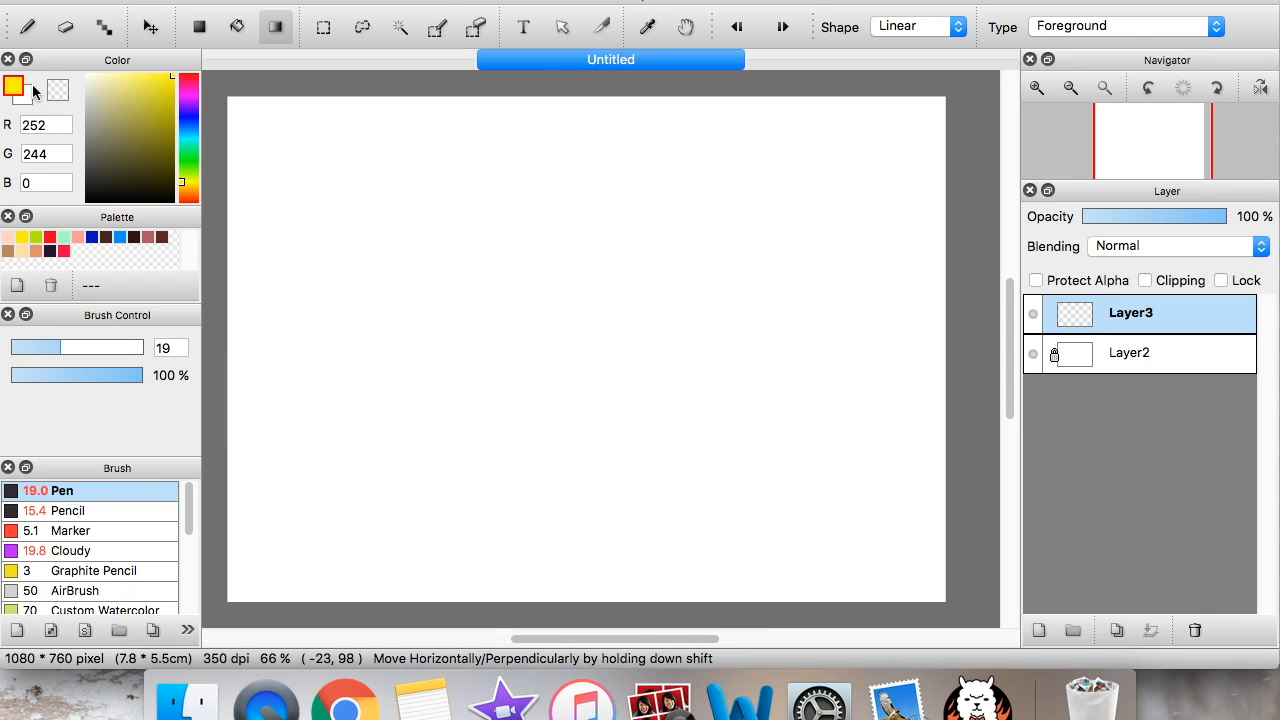
{"action": "left_click_drag", "start_coordinate": [240, 103], "coordinate": [944, 550]}
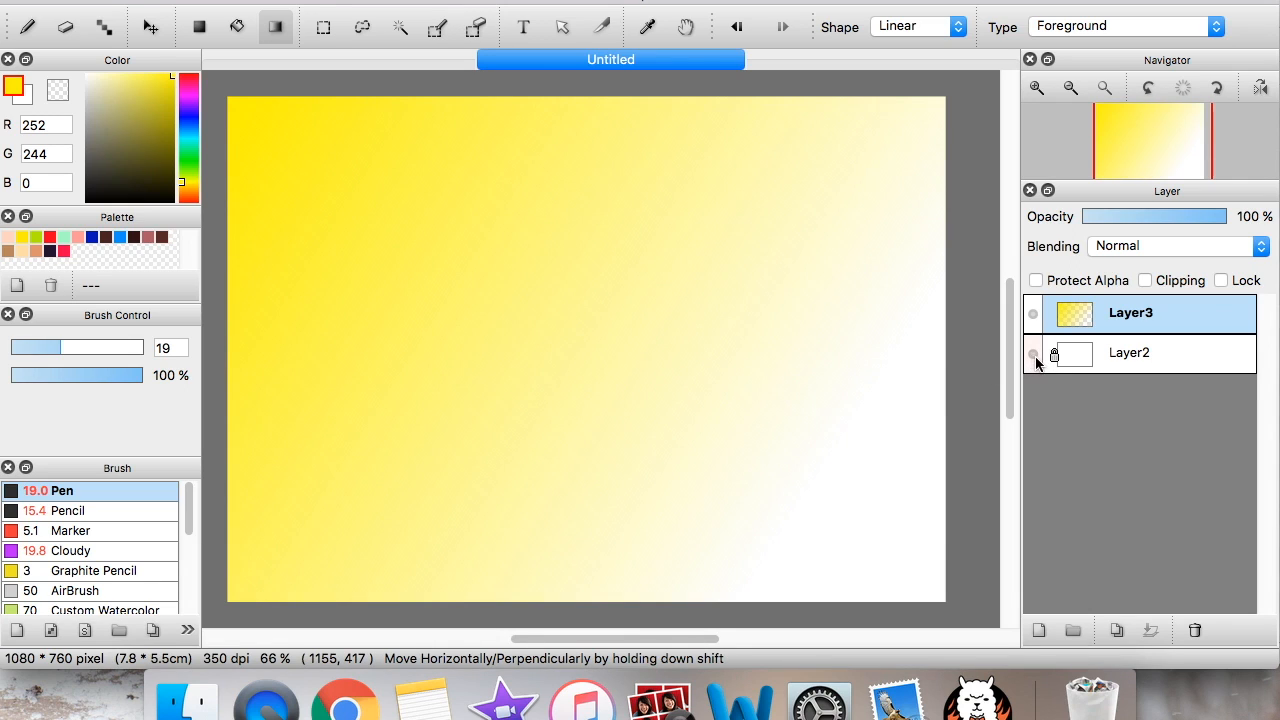
Toggle Layer2's visibility off and on to check the gradient's transparency, and undo the yellow gradient
{"action": "left_click", "coordinate": [1035, 356]}
{"action": "left_click", "coordinate": [1032, 357]}
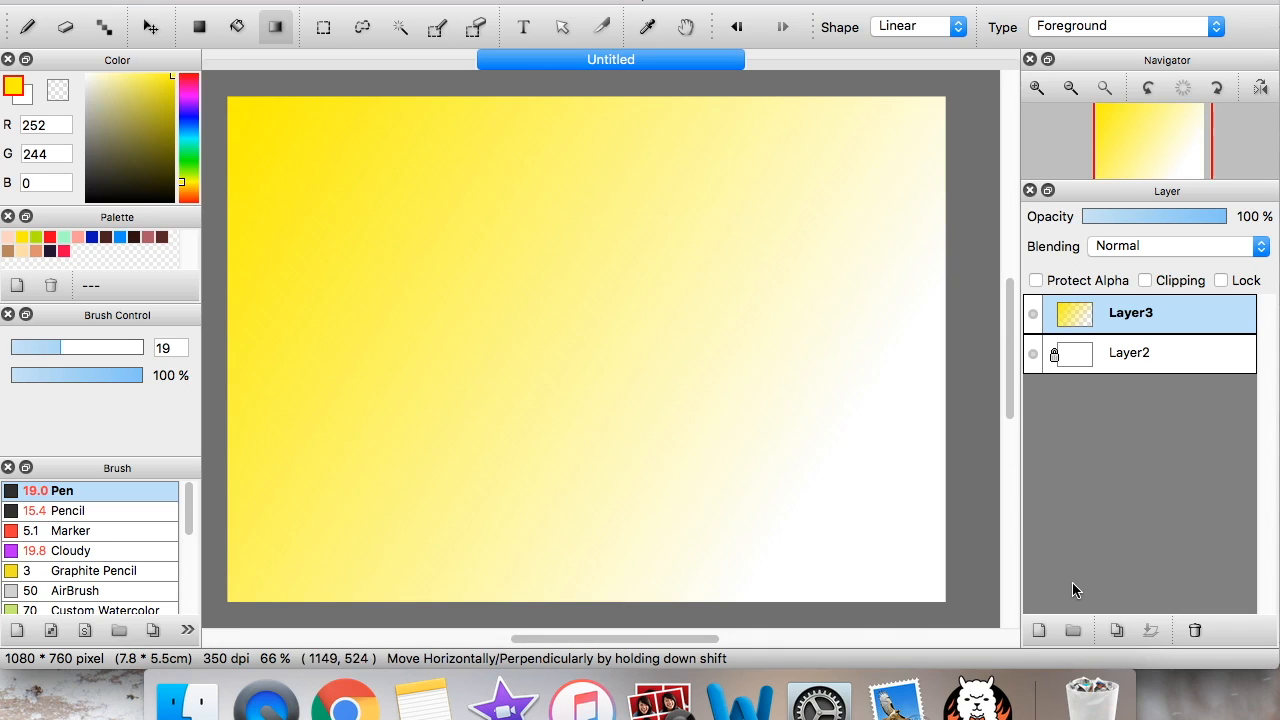
{"action": "key", "text": "super+z"}
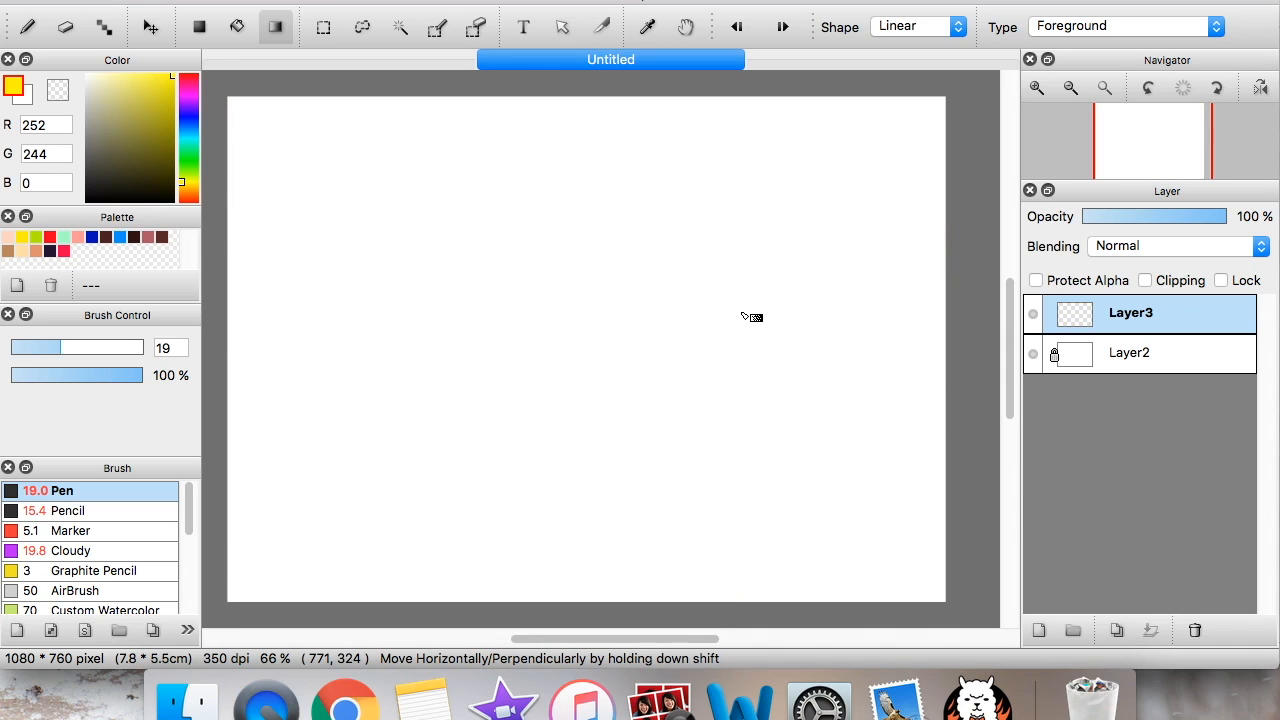
Keep the gradient Shape at Linear, draw a diagonal blue foreground gradient across the canvas, and undo it
{"action": "left_click", "coordinate": [912, 30]}
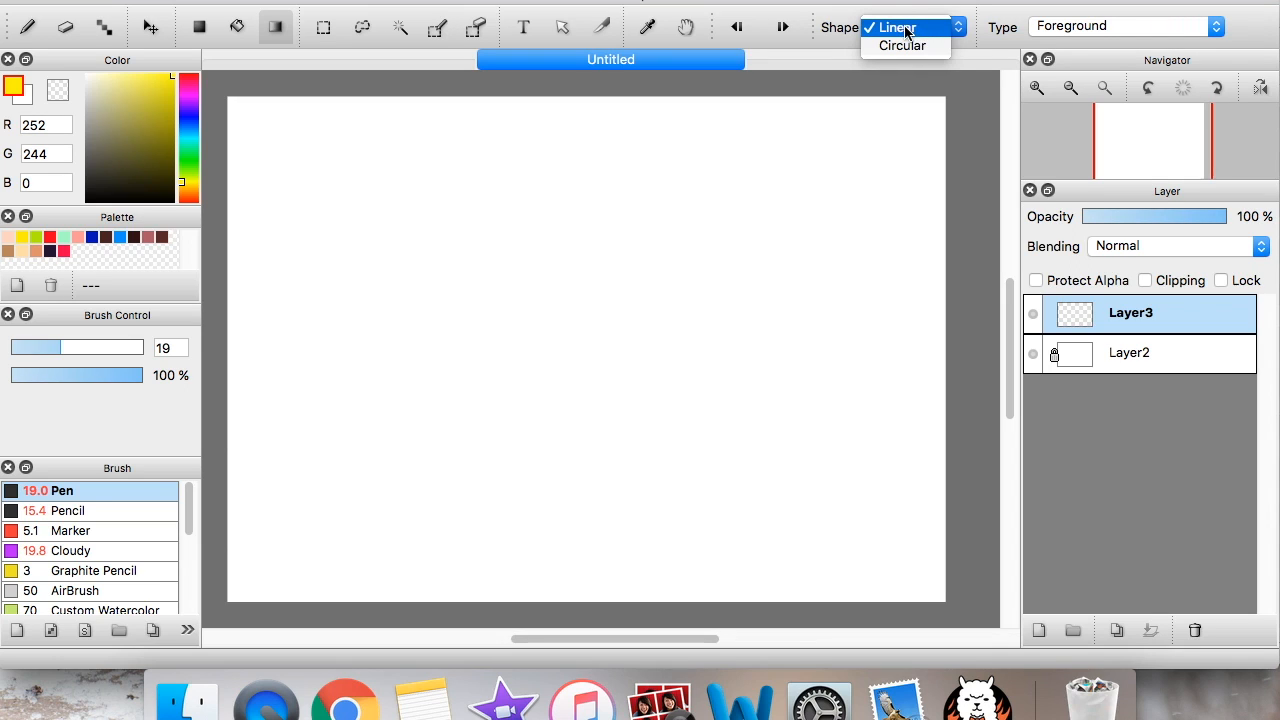
{"action": "left_click", "coordinate": [905, 31]}
{"action": "left_click_drag", "start_coordinate": [314, 129], "coordinate": [742, 438]}
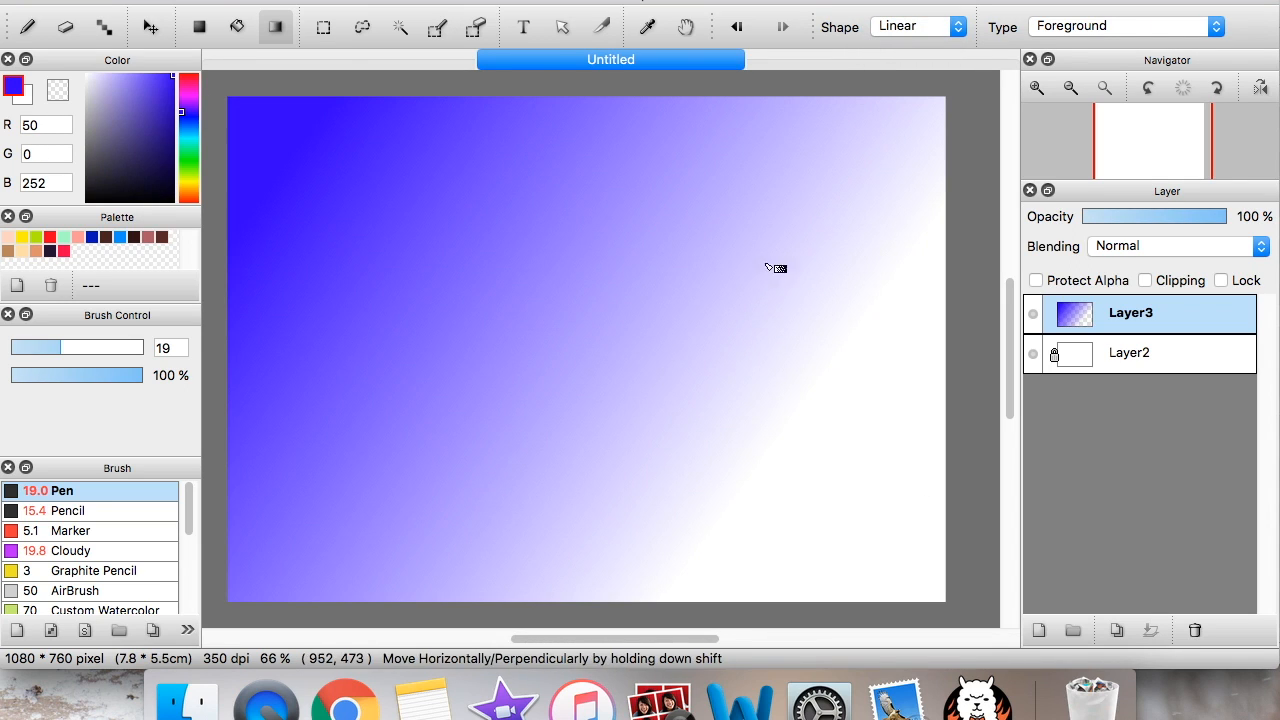
{"action": "key", "text": "super+z"}
Set the gradient Shape to Circular, draw a large blue gradient outward from mid-canvas, undo it and draw a smaller one
{"action": "left_click", "coordinate": [912, 26]}
{"action": "left_click", "coordinate": [905, 46]}
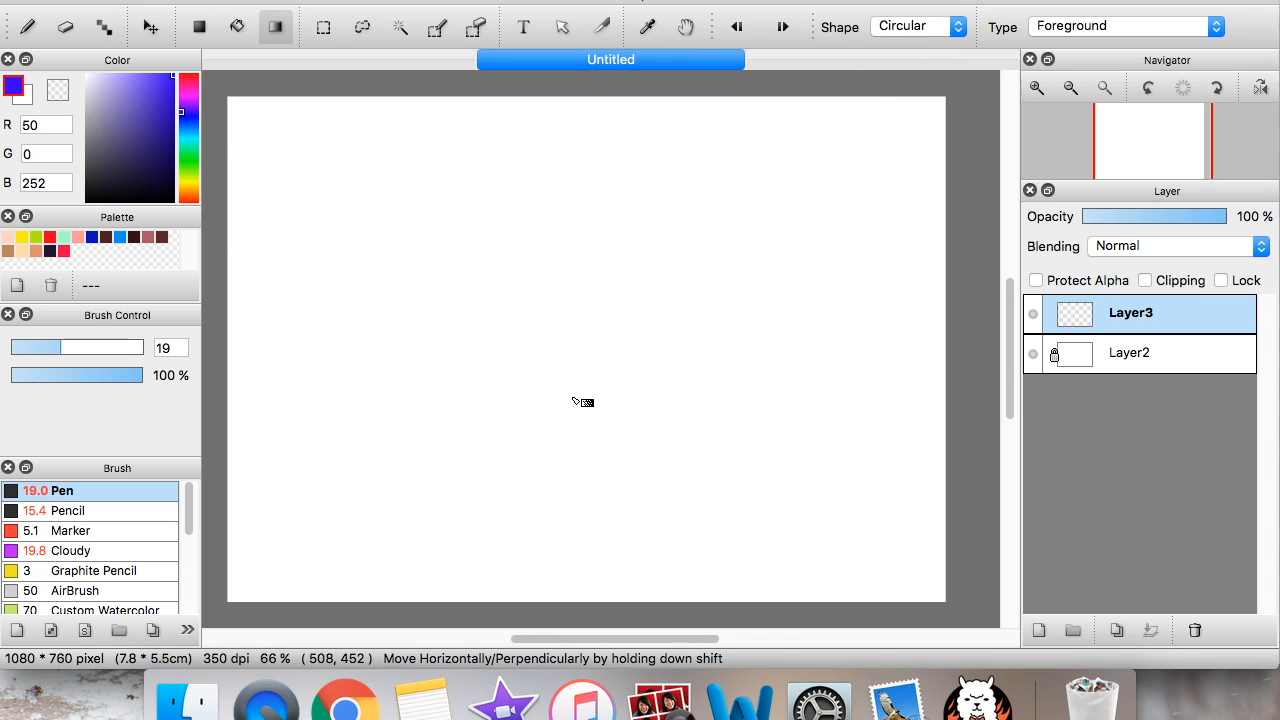
{"action": "left_click_drag", "start_coordinate": [575, 400], "coordinate": [957, 134]}
{"action": "key", "text": "super+z"}
{"action": "left_click_drag", "start_coordinate": [600, 334], "coordinate": [775, 213]}
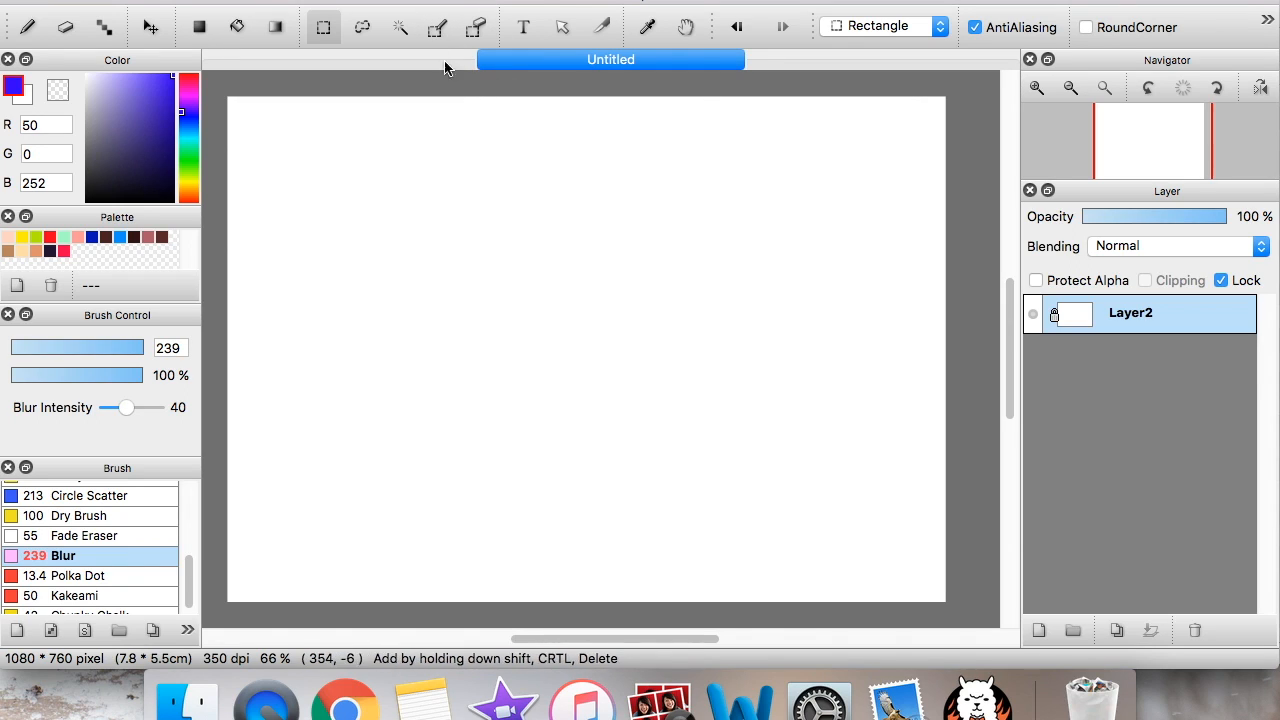
Draw a freehand rounded selection in the middle of the canvas with the Lasso tool, and deselect it
{"action": "left_click", "coordinate": [363, 29]}
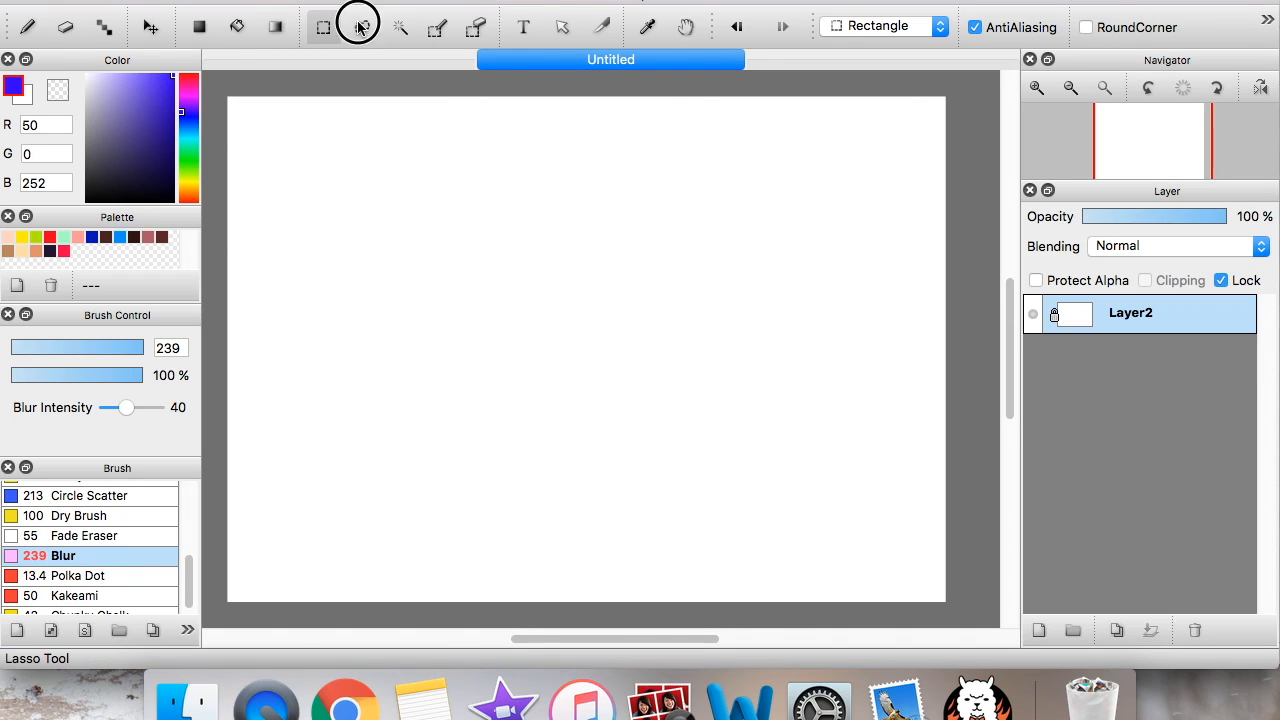
{"action": "mouse_move", "coordinate": [1031, 124]}
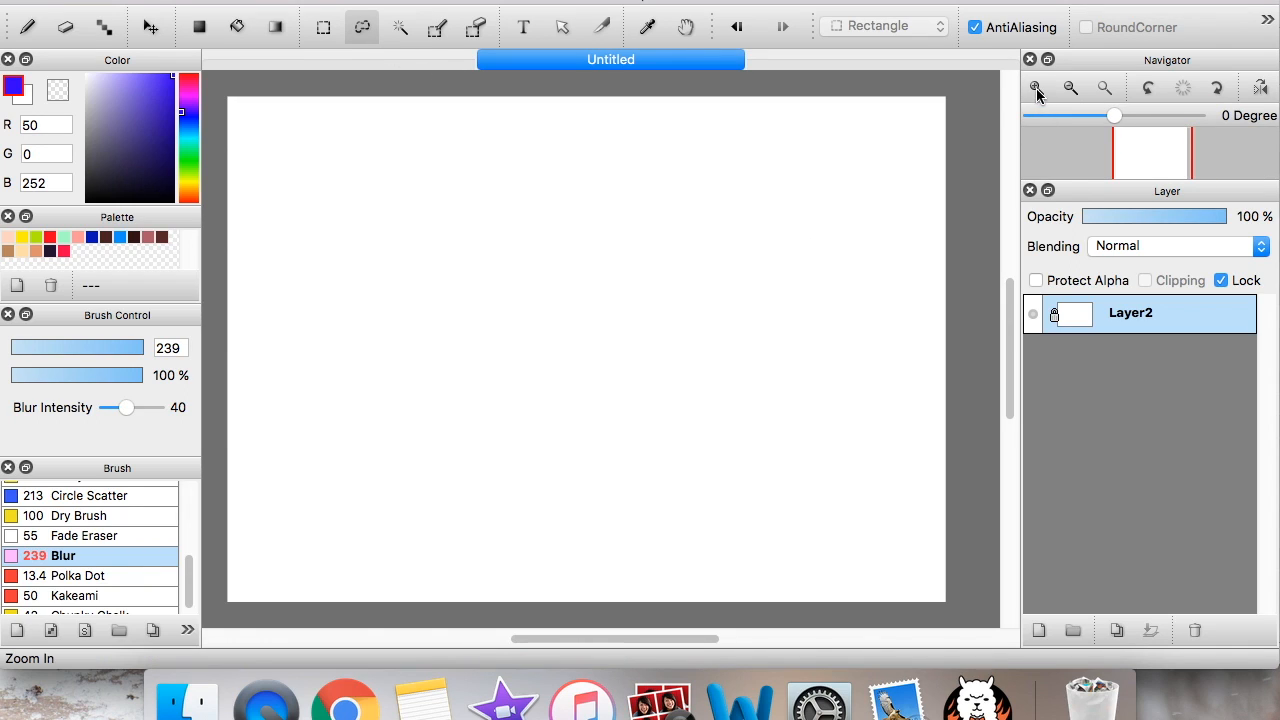
{"action": "mouse_move", "coordinate": [533, 193]}
{"action": "left_mouse_down"}
{"action": "mouse_move", "coordinate": [460, 270]}
{"action": "mouse_move", "coordinate": [617, 487]}
{"action": "mouse_move", "coordinate": [520, 220]}
{"action": "left_mouse_up"}
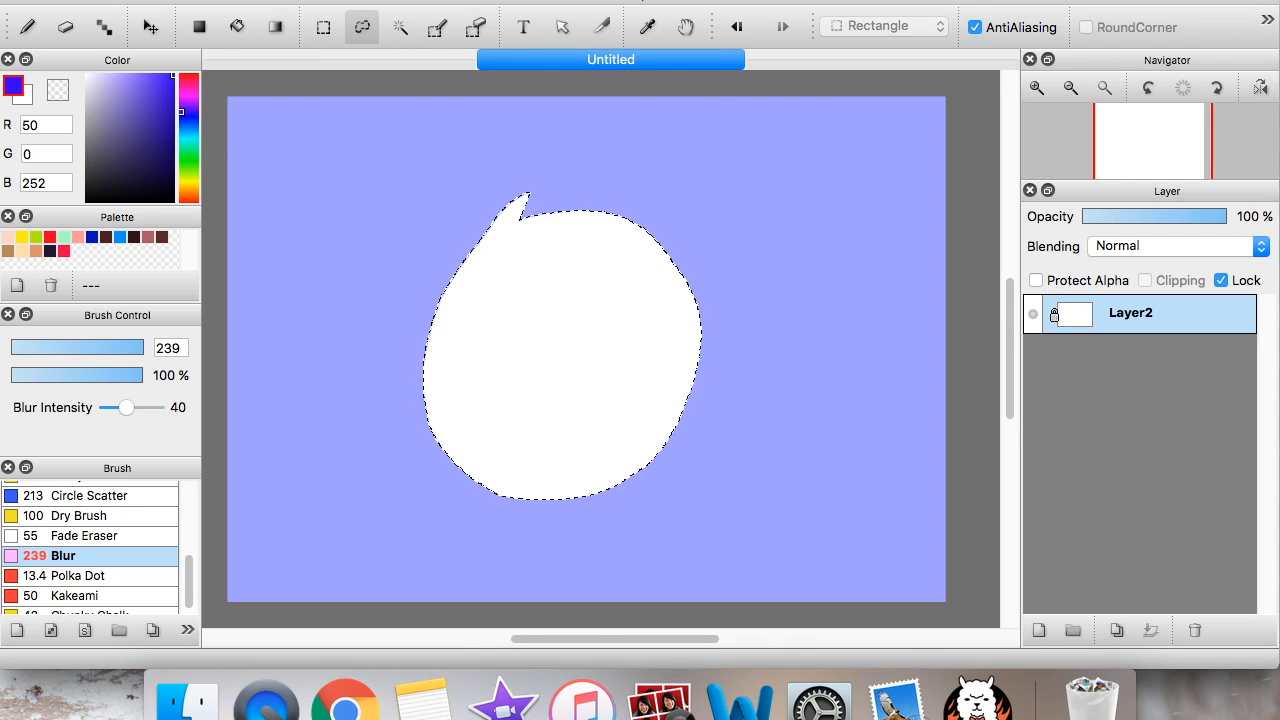
{"action": "left_click", "coordinate": [356, 1]}
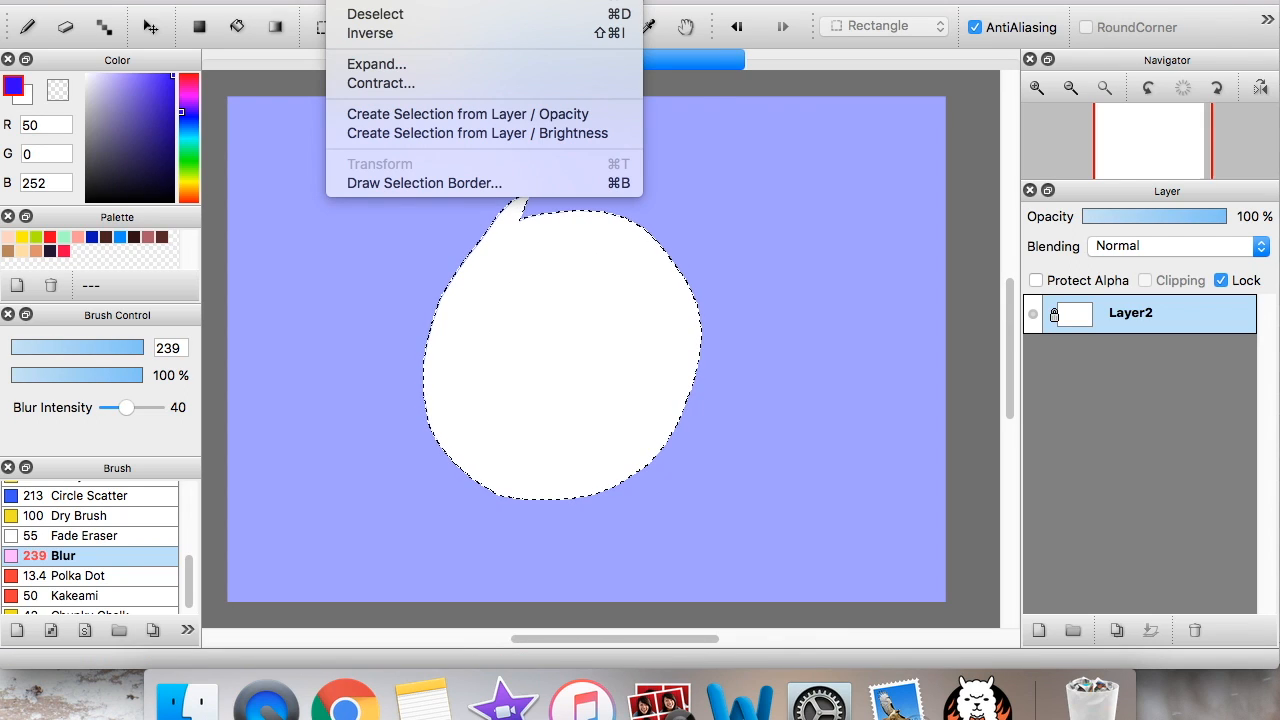
{"action": "left_click", "coordinate": [390, 18]}
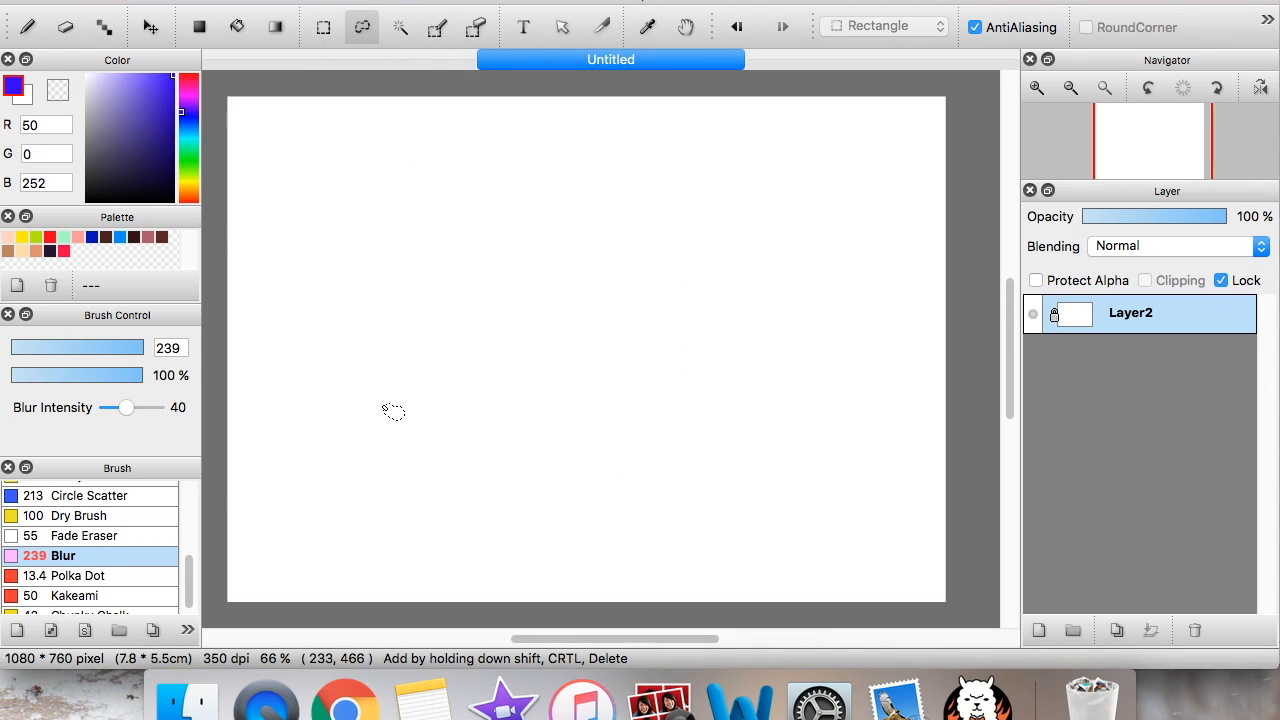
Restore the lasso selection, examine the available selection commands, and deselect the area again
{"action": "key", "text": "super+z"}
{"action": "left_click", "coordinate": [356, 1]}
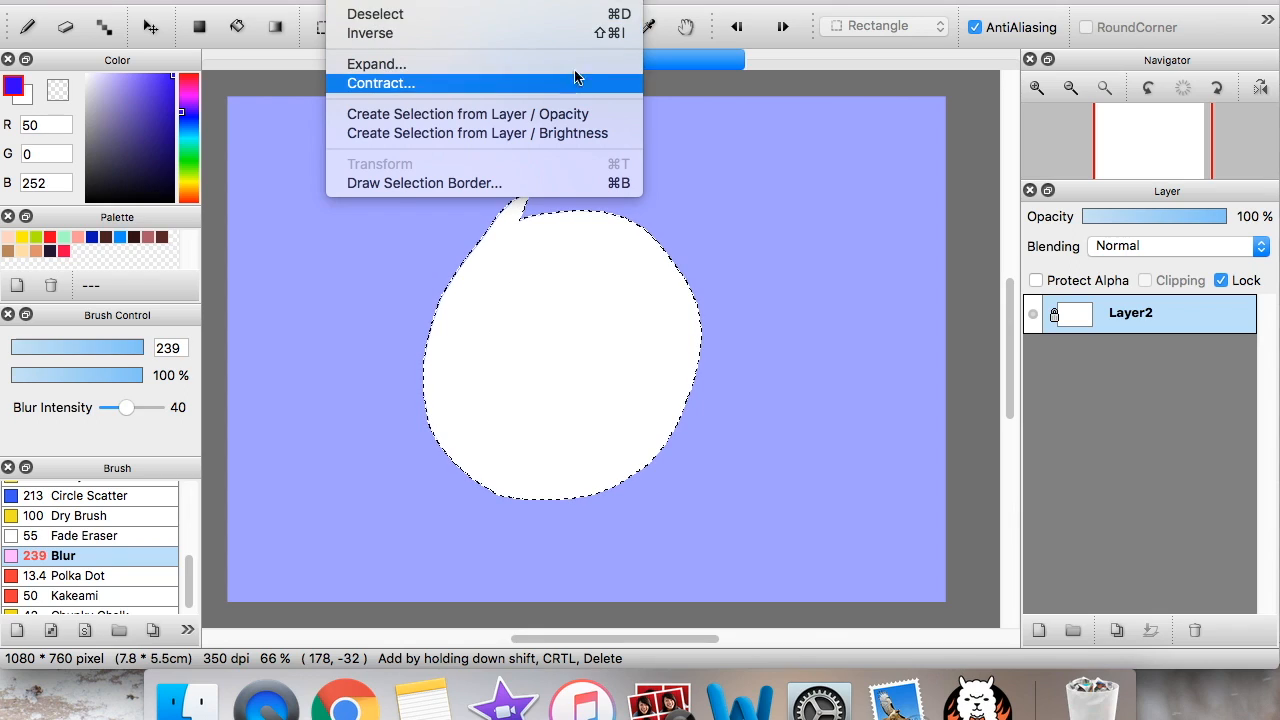
{"action": "left_click", "coordinate": [1091, 507]}
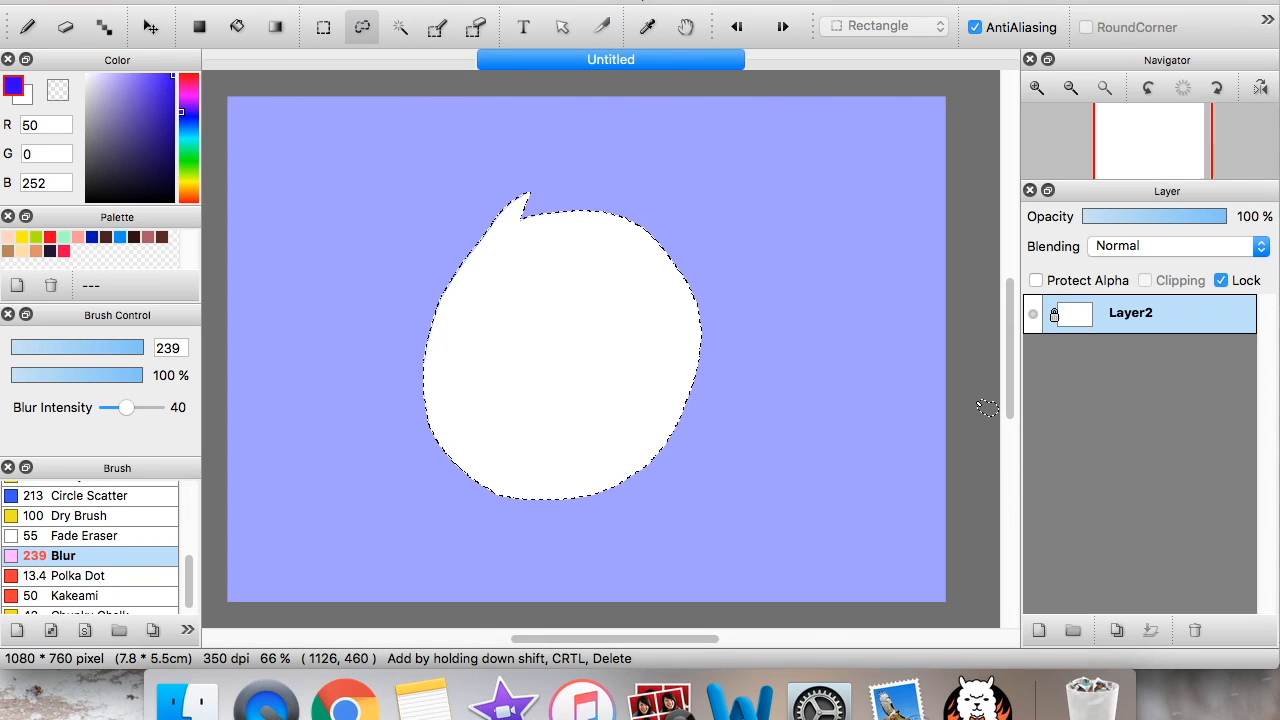
{"action": "key", "text": "super+d"}
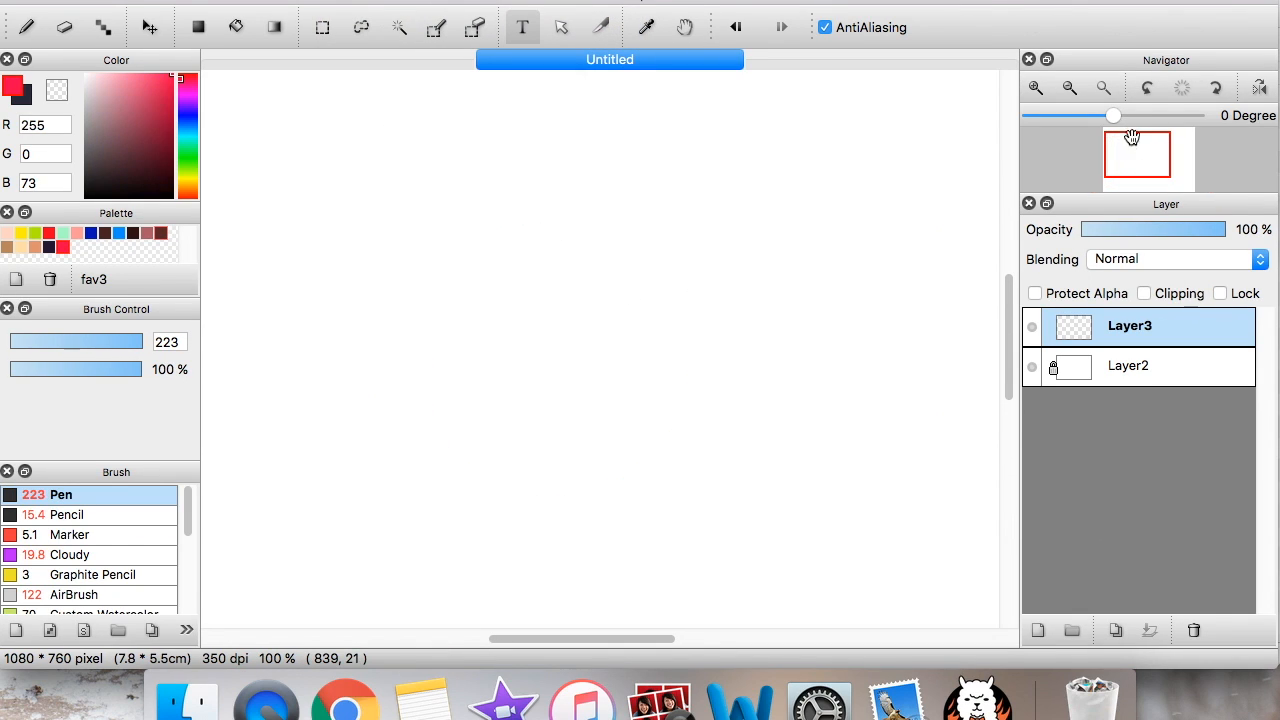
Bring the character's head in luca impatient.mdp into view and activate the Magic Wand tool
{"action": "left_click", "coordinate": [1067, 89]}
{"action": "left_click", "coordinate": [1137, 131]}
{"action": "left_click_drag", "start_coordinate": [1137, 146], "coordinate": [1143, 143]}
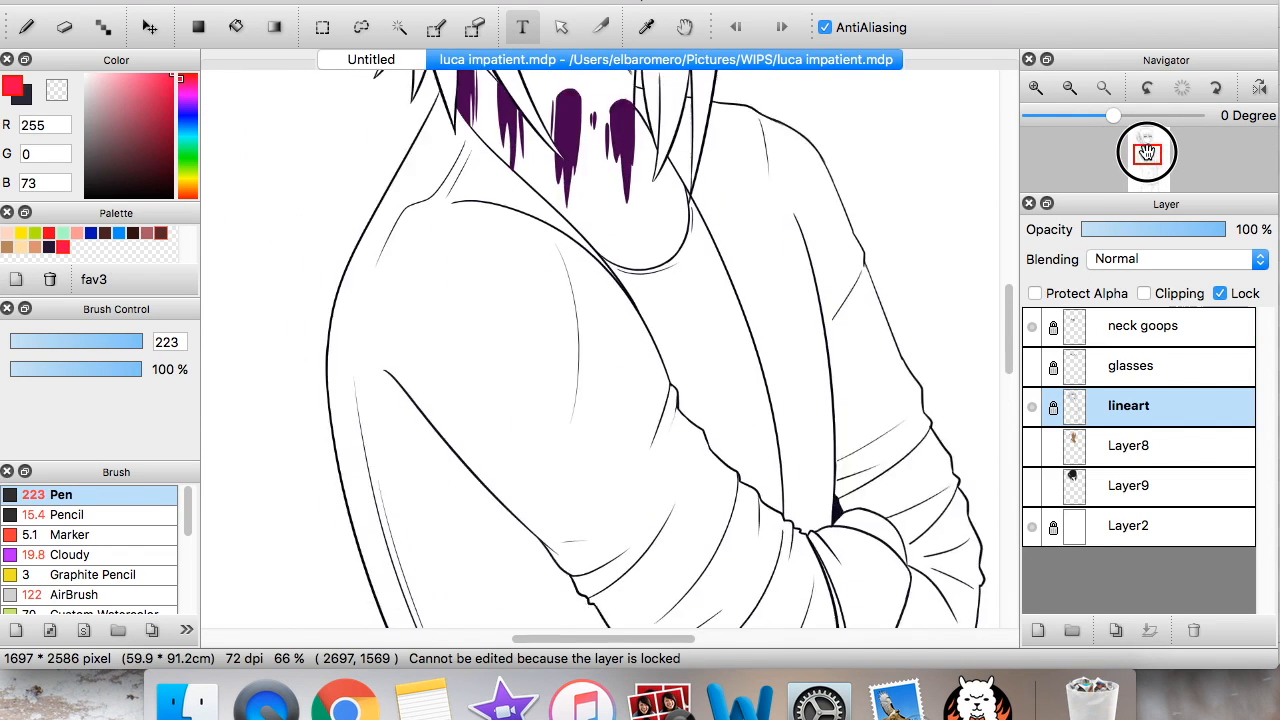
{"action": "left_click_drag", "start_coordinate": [1147, 152], "coordinate": [1145, 138]}
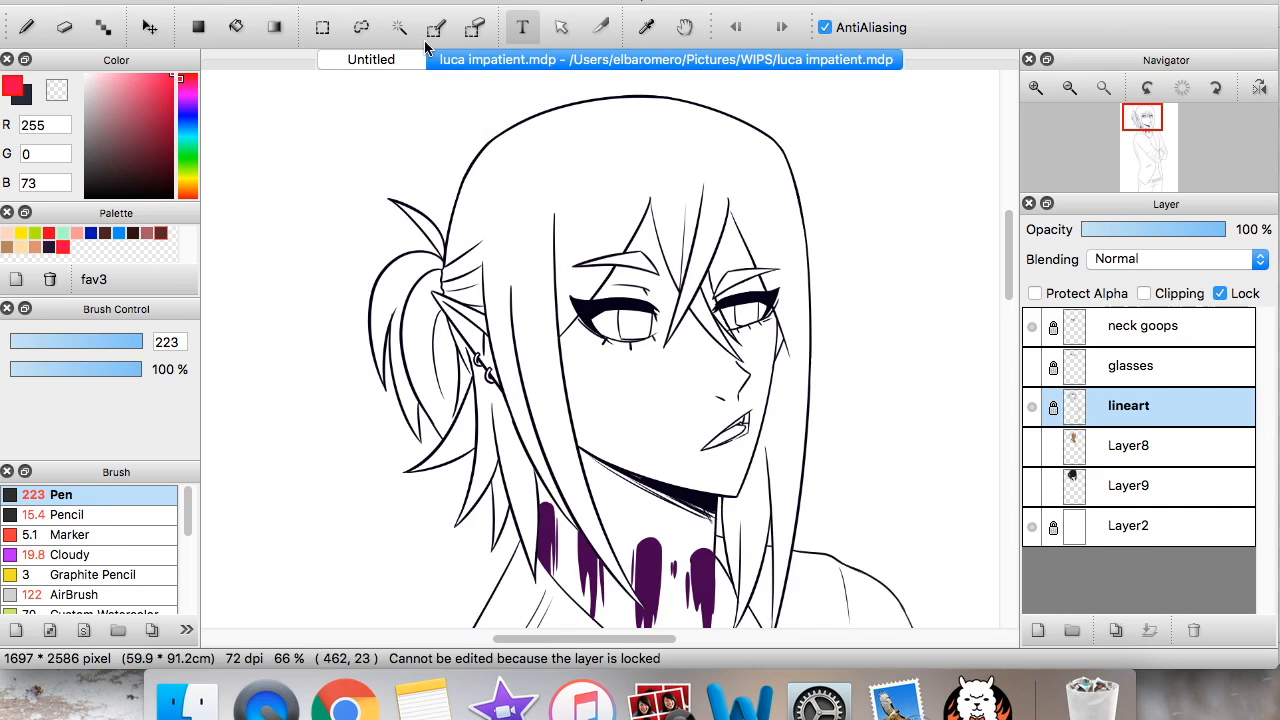
{"action": "left_click", "coordinate": [399, 27]}
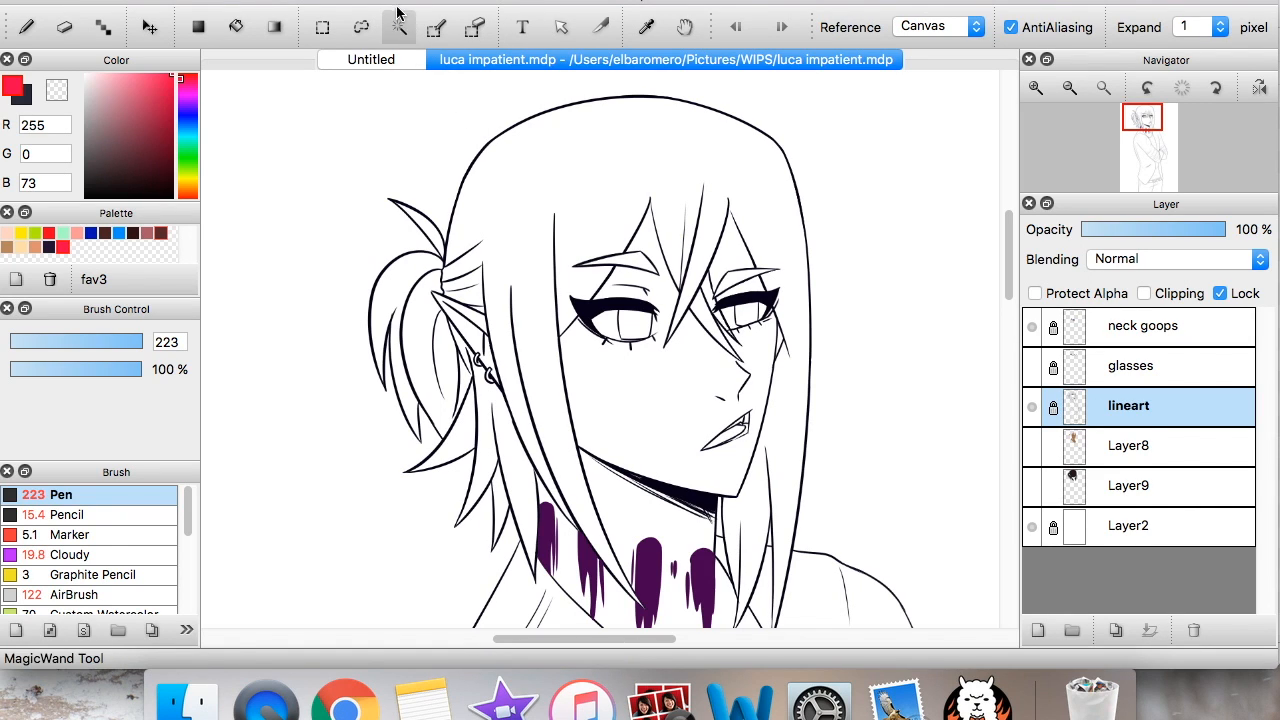
Try the Magic Wand on the front hair and then on the empty background around the character, and undo the selection
{"action": "left_click", "coordinate": [508, 174]}
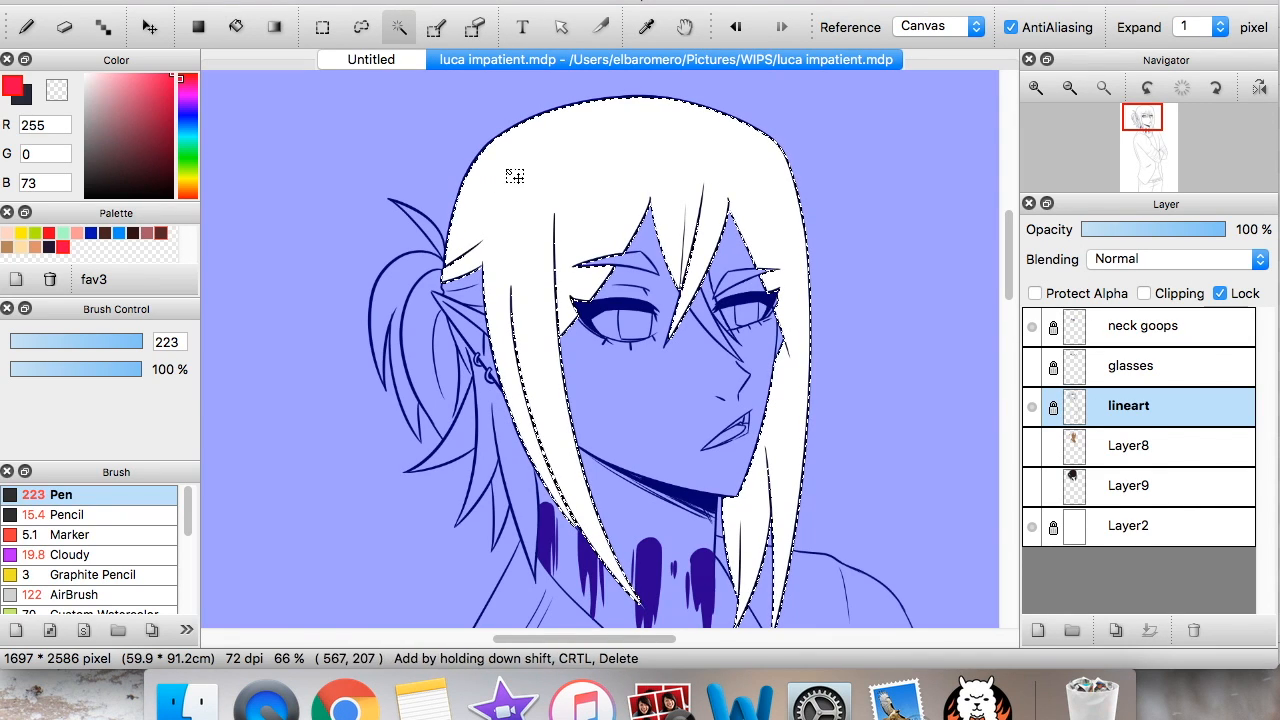
{"action": "left_click", "coordinate": [327, 127]}
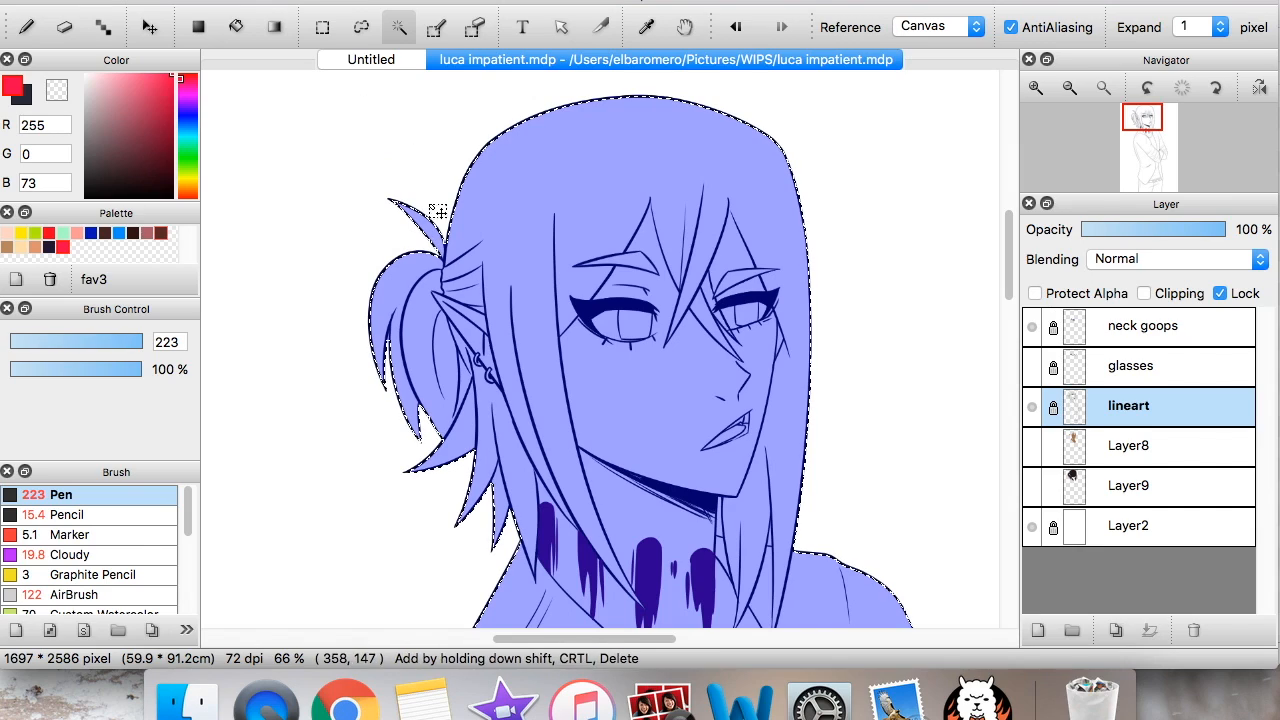
{"action": "key", "text": "super+z"}
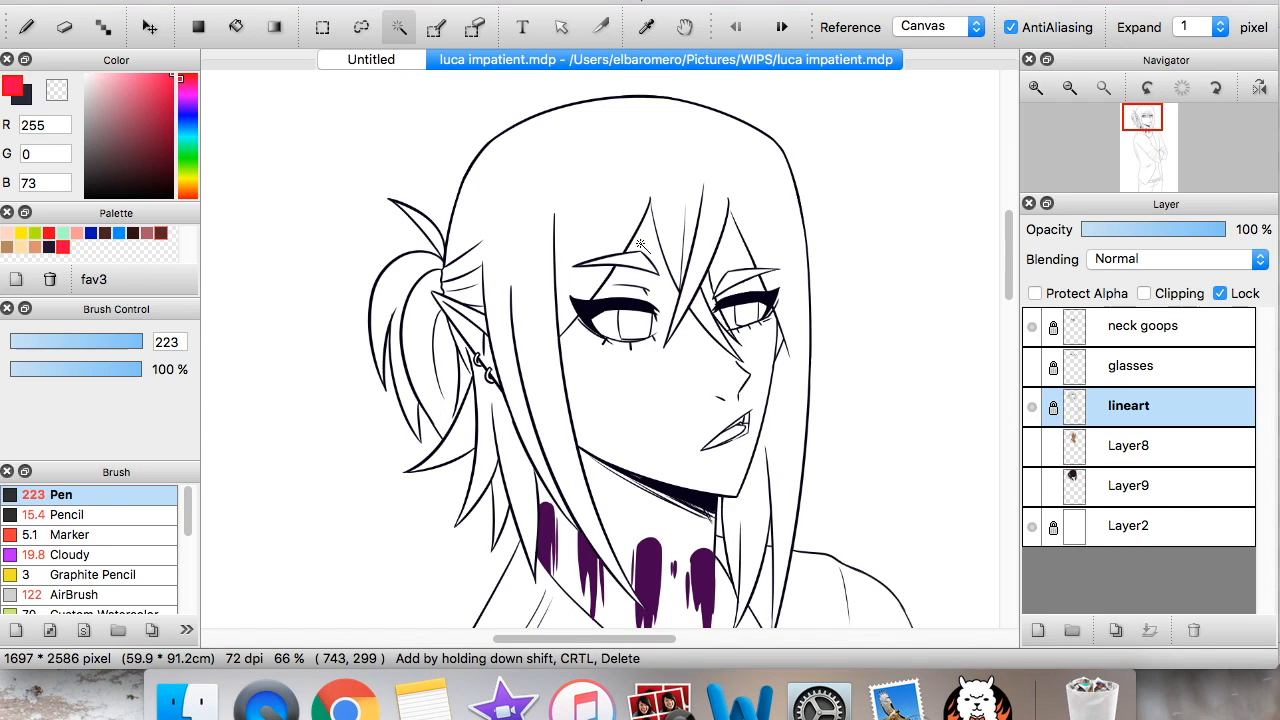
Select the front hair with the Magic Wand and add the hair strands behind the ear to the selection
{"action": "left_click", "coordinate": [649, 146]}
{"action": "left_click_drag", "start_coordinate": [1143, 140], "coordinate": [1106, 130]}
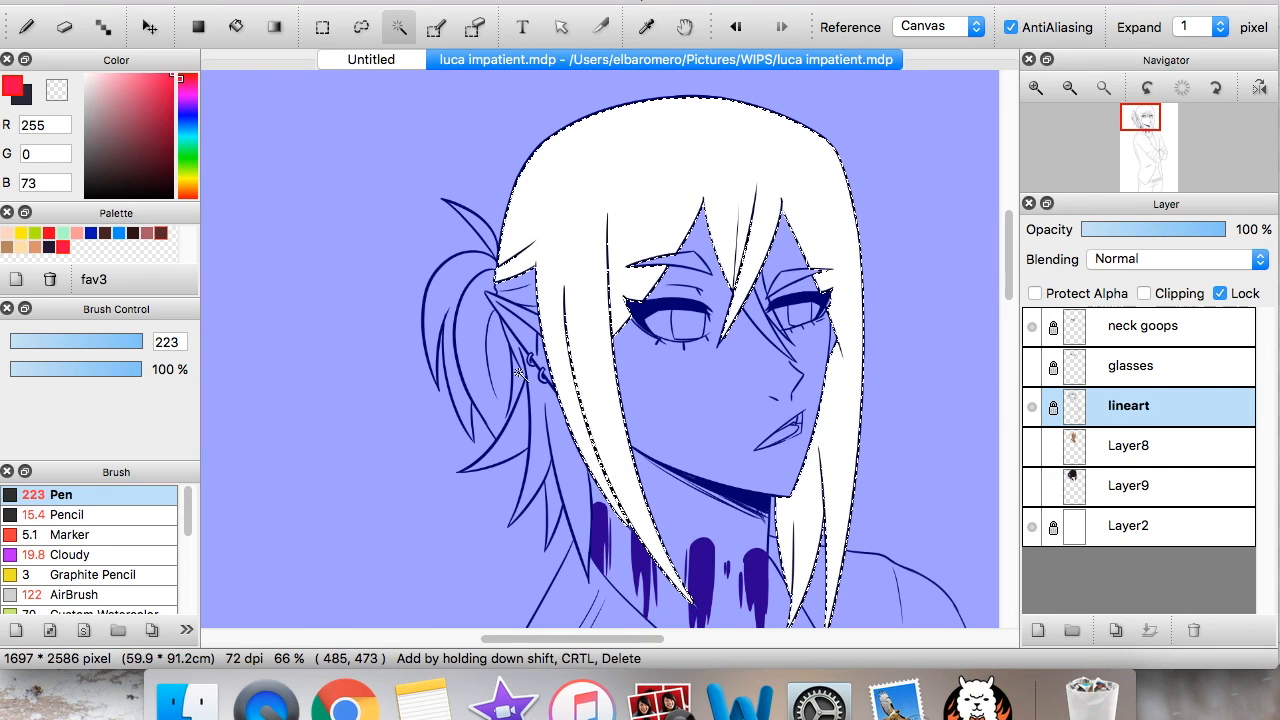
{"action": "left_click", "coordinate": [567, 440], "text": "shift"}
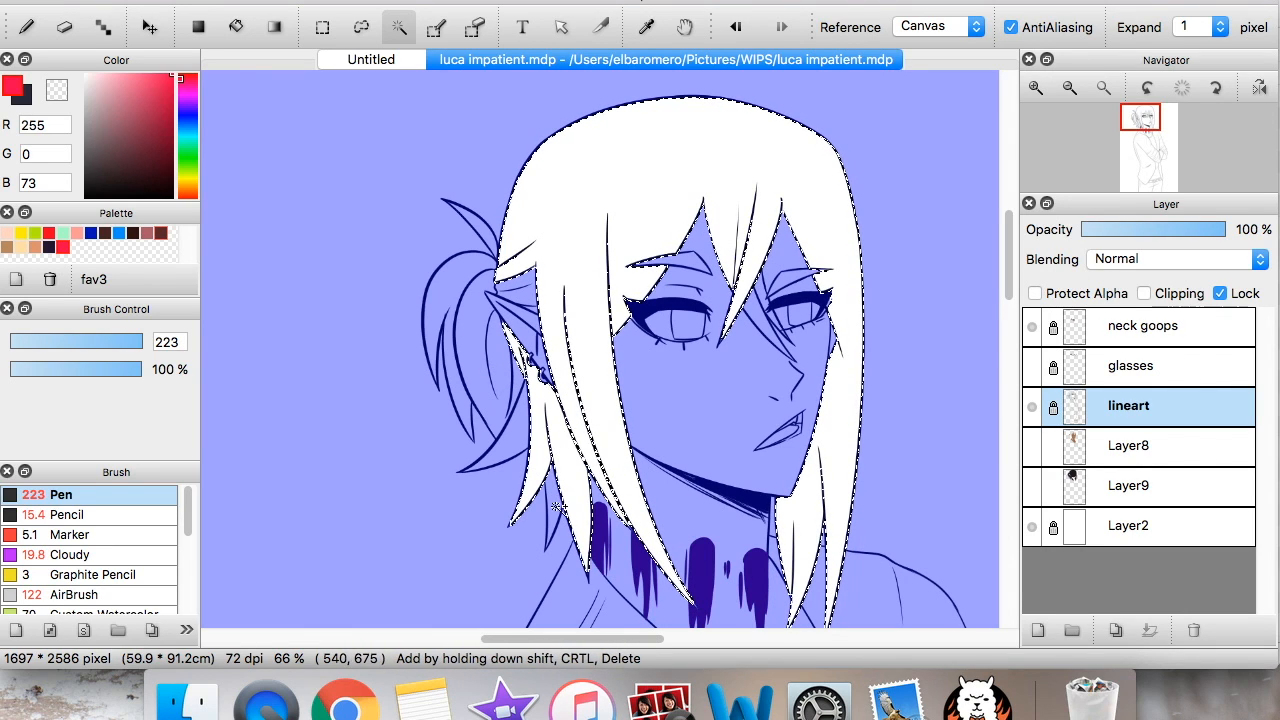
{"action": "left_click", "coordinate": [513, 439], "text": "shift"}
{"action": "left_click", "coordinate": [499, 385], "text": "shift"}
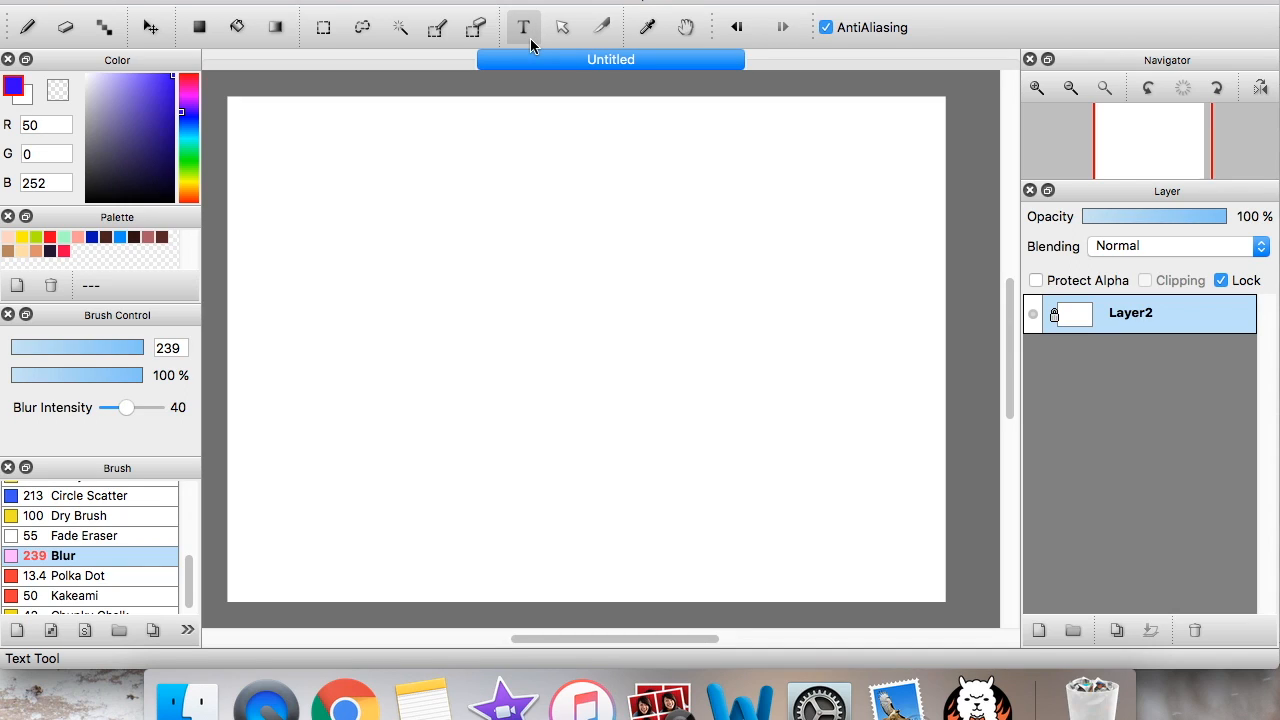
Add a new layer to the blank canvas and enter the text "HOOT HOOT!!" in its upper middle with the Text tool
{"action": "left_click", "coordinate": [30, 30]}
{"action": "left_click", "coordinate": [1039, 630]}
{"action": "left_click", "coordinate": [524, 28]}
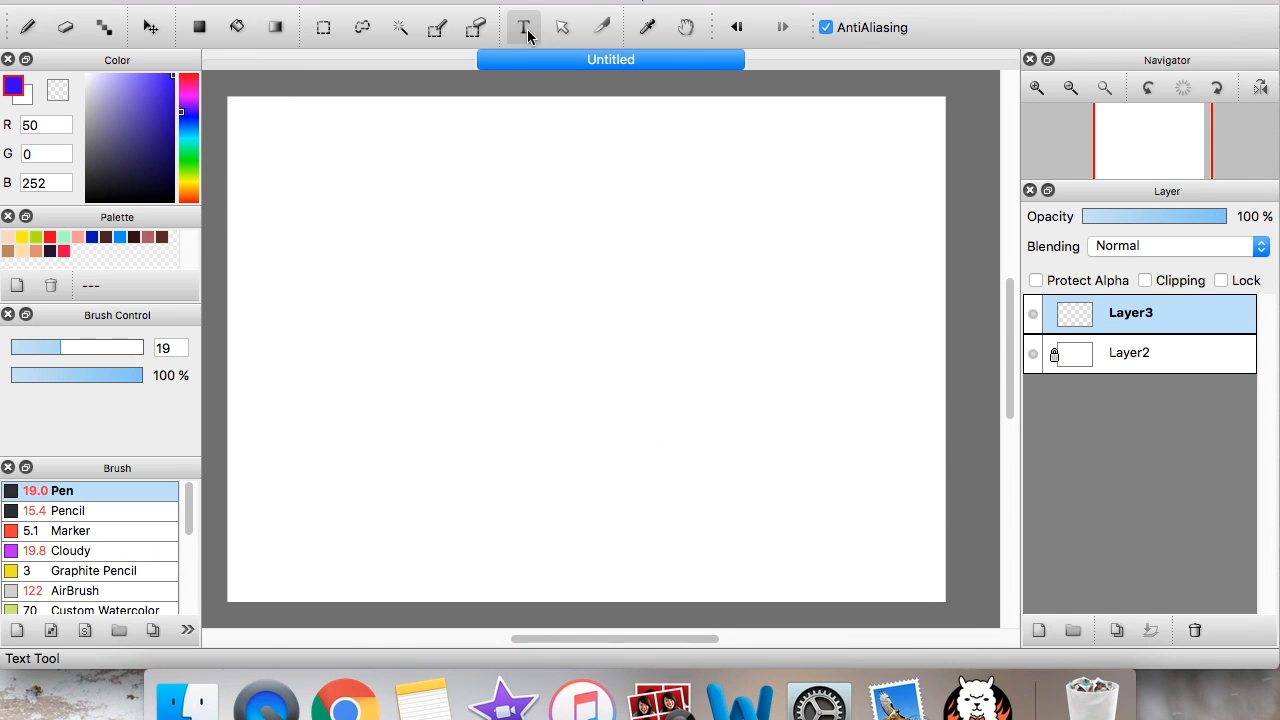
{"action": "left_click", "coordinate": [408, 225]}
{"action": "left_click_drag", "start_coordinate": [503, 198], "coordinate": [848, 142]}
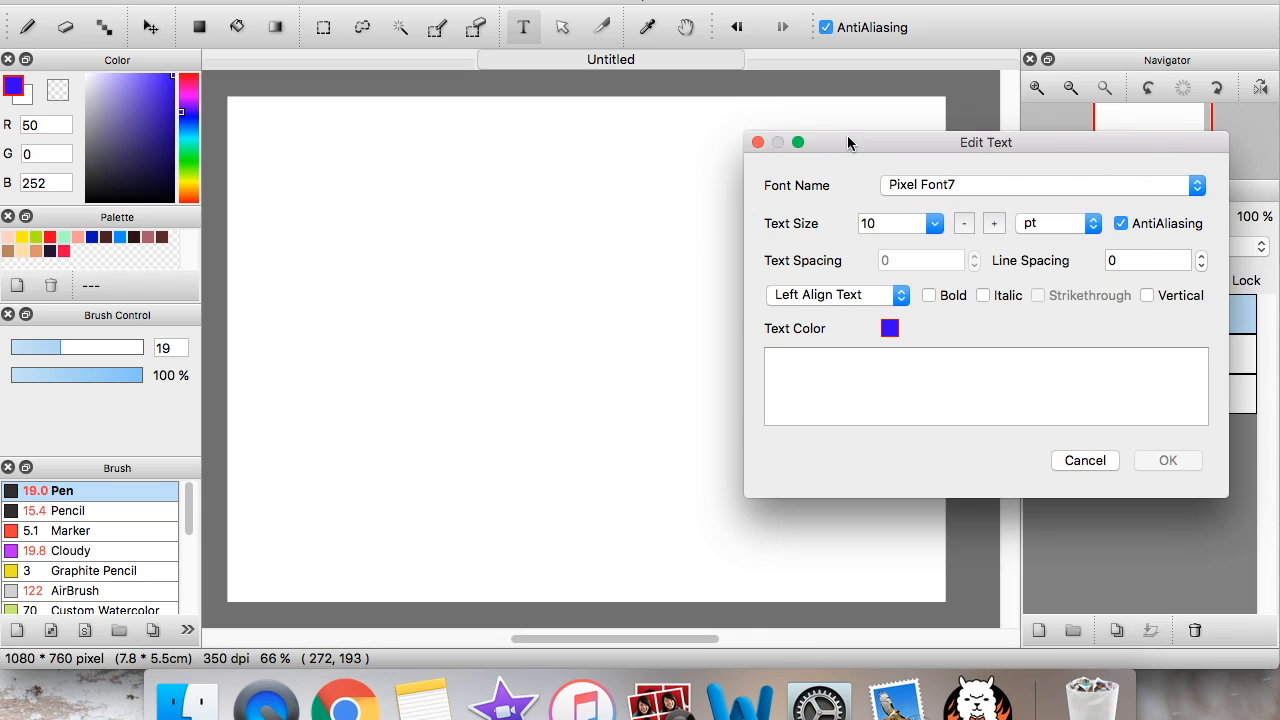
{"action": "type", "text": "HOOT HOOT!!"}
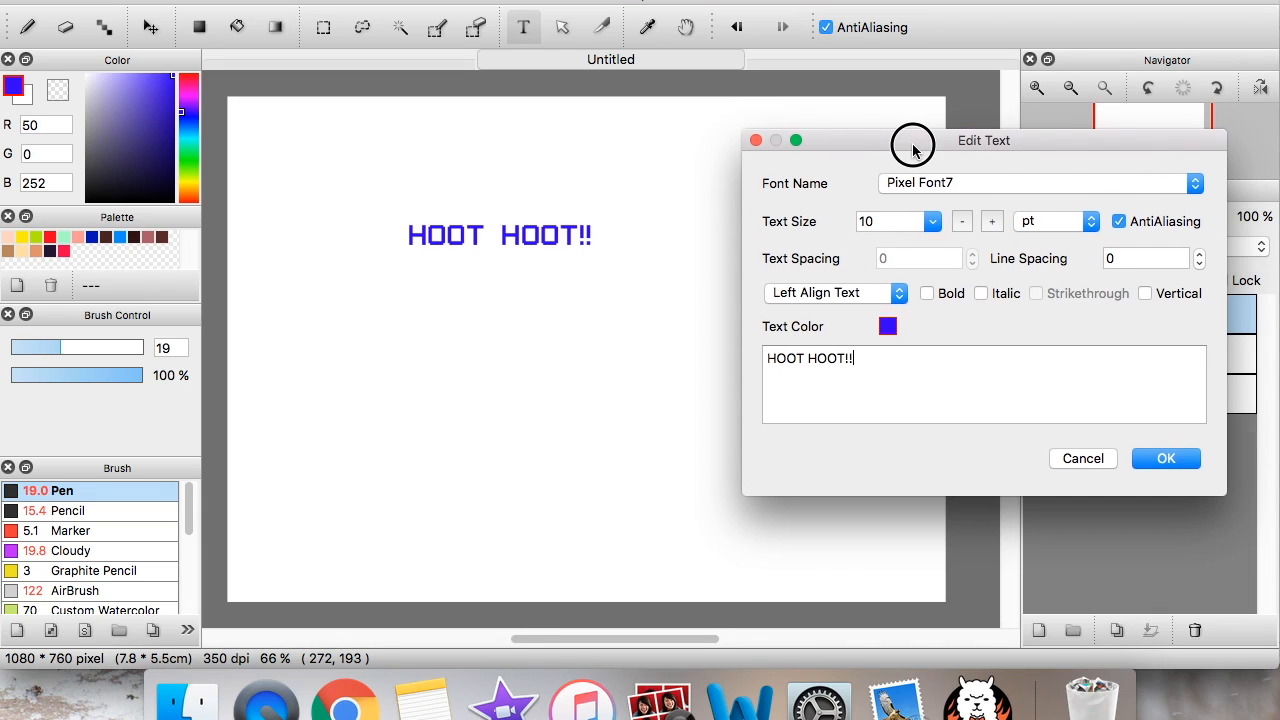
{"action": "left_click_drag", "start_coordinate": [903, 142], "coordinate": [900, 125]}
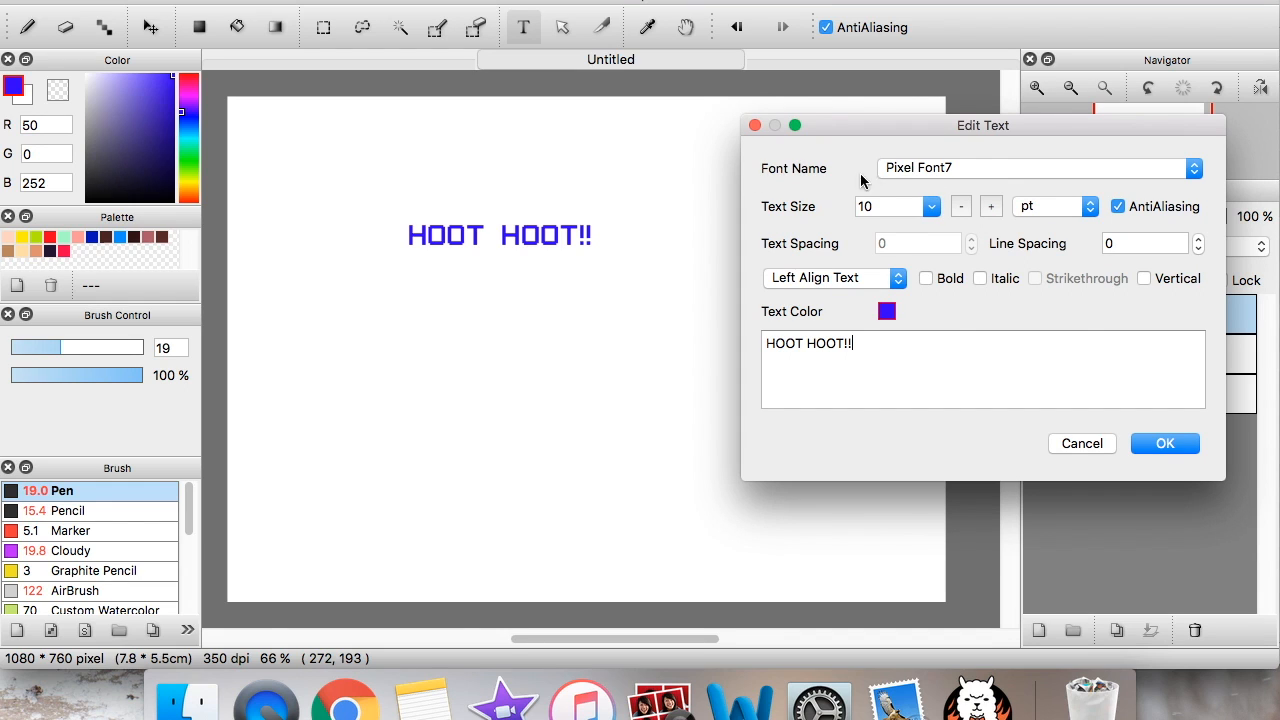
Browse the fonts available for the text without choosing one
{"action": "left_click", "coordinate": [1000, 168]}
{"action": "scroll", "coordinate": [983, 323], "scroll_direction": "up", "scroll_amount": 10}
{"action": "scroll", "coordinate": [983, 323], "scroll_direction": "up", "scroll_amount": 10}
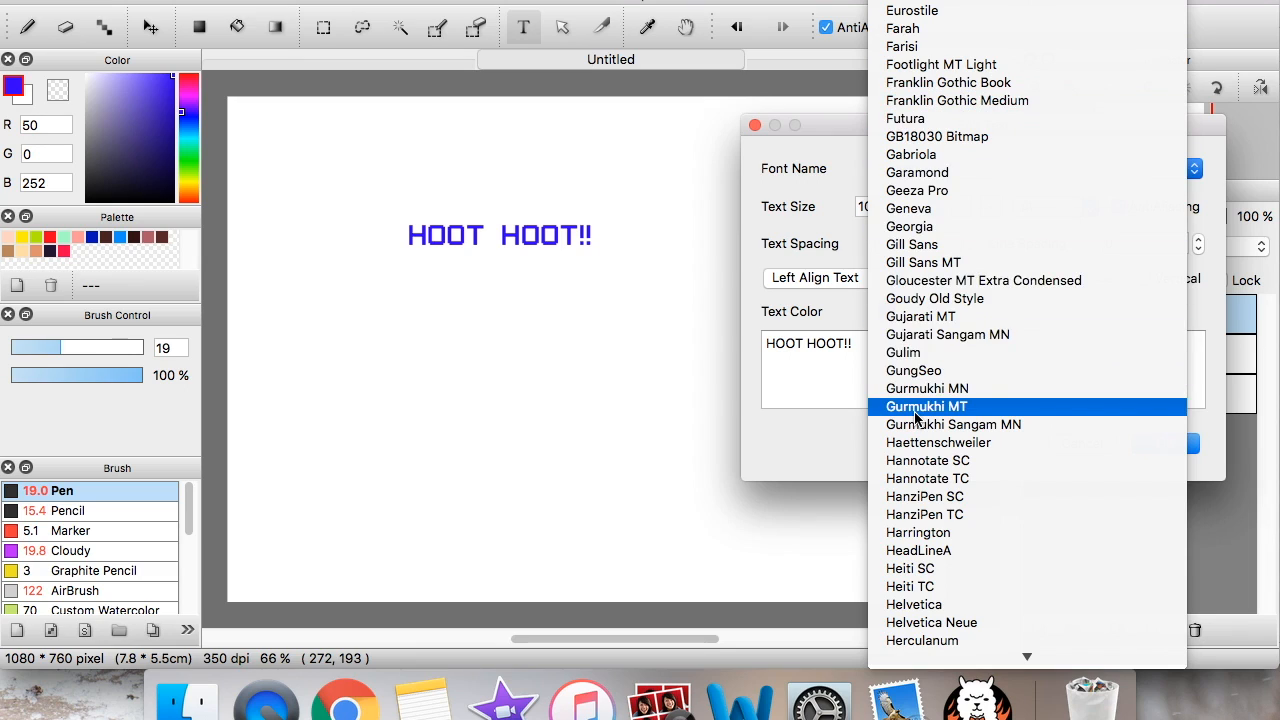
{"action": "scroll", "coordinate": [934, 157], "scroll_direction": "up", "scroll_amount": 10}
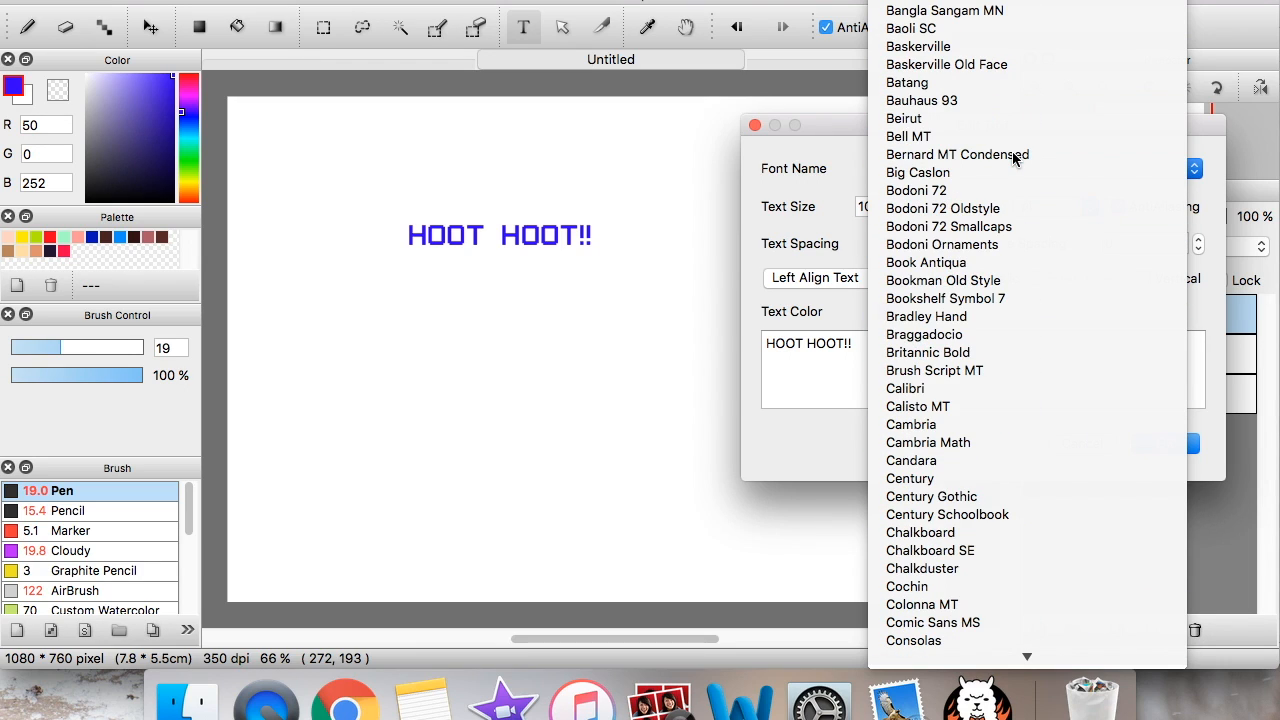
{"action": "left_click", "coordinate": [928, 212]}
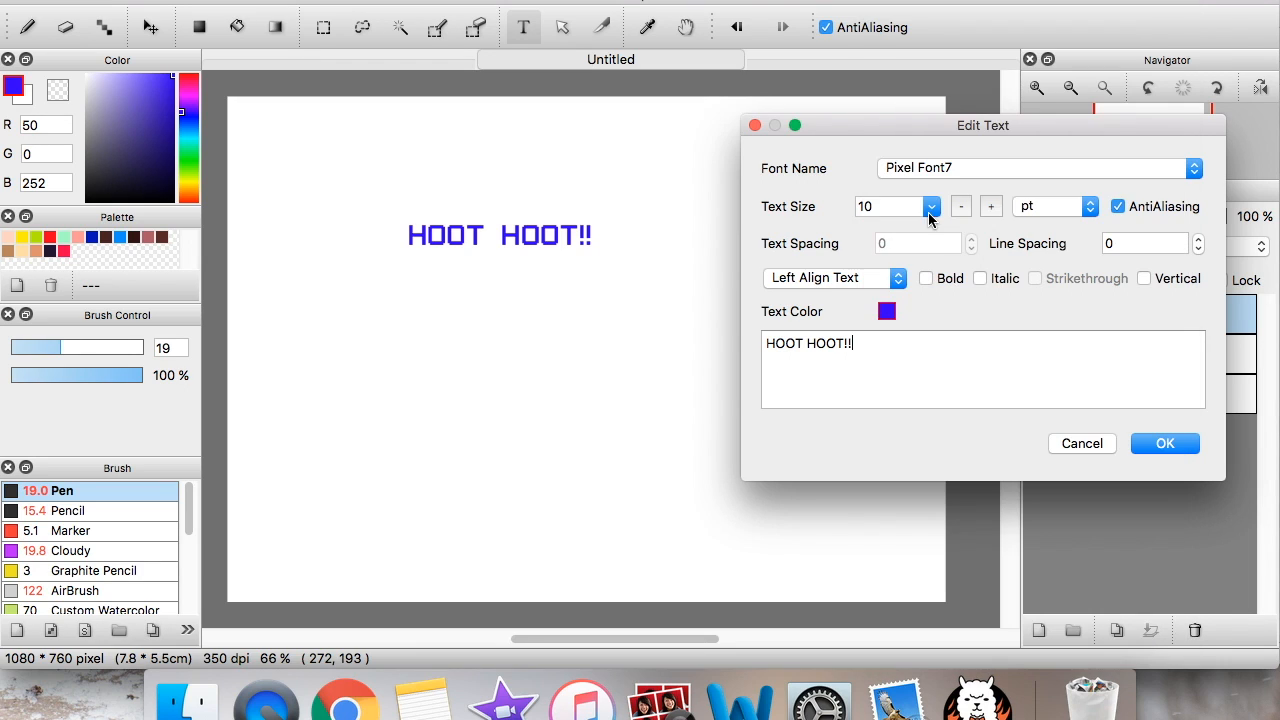
Try larger text sizes and the pixel unit, and set the text size to 18 pt
{"action": "left_click", "coordinate": [928, 212]}
{"action": "left_click", "coordinate": [983, 242]}
{"action": "left_click", "coordinate": [991, 207]}
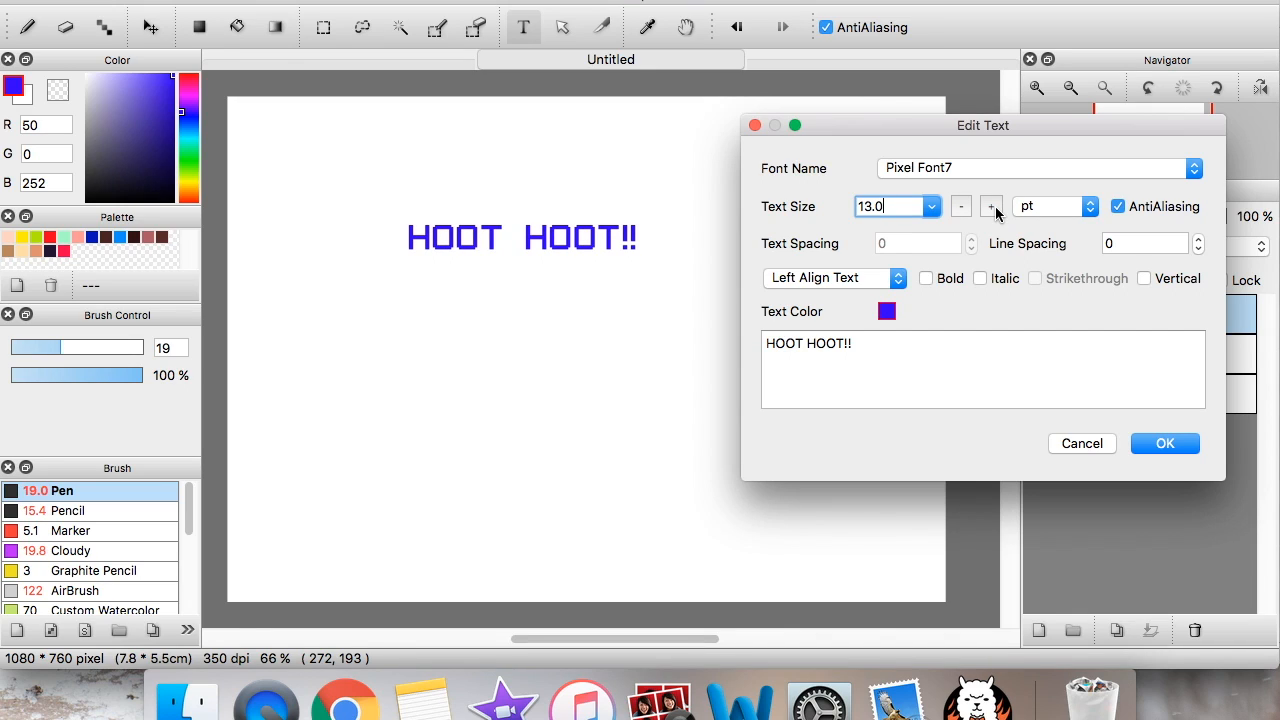
{"action": "left_click", "coordinate": [1090, 207]}
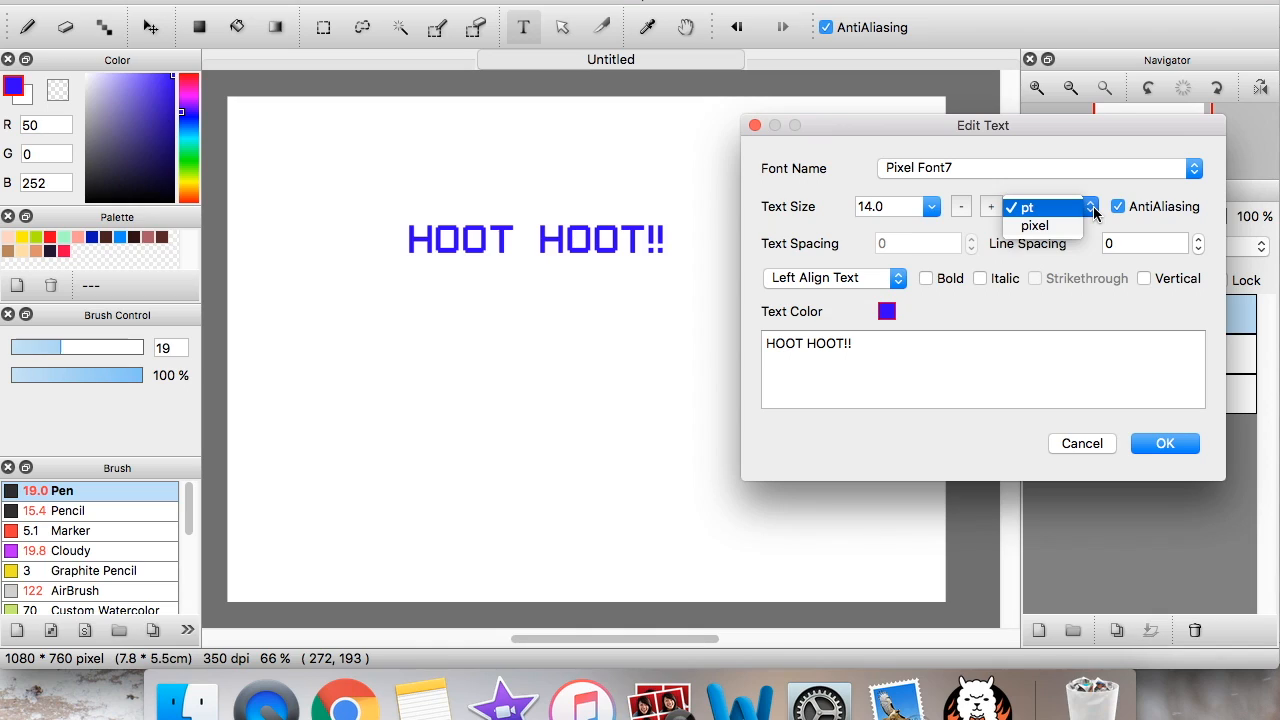
{"action": "left_click", "coordinate": [1036, 226]}
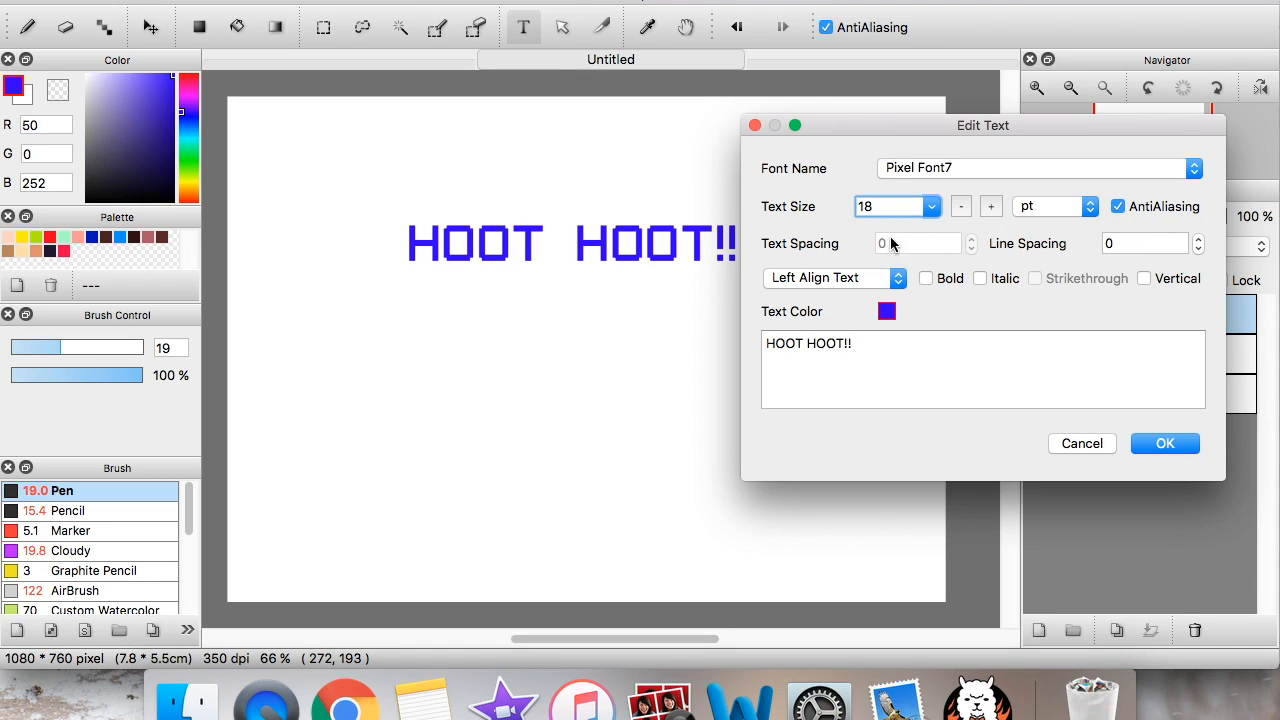
Change the text's font to LeslieLuMarie
{"action": "left_click", "coordinate": [919, 171]}
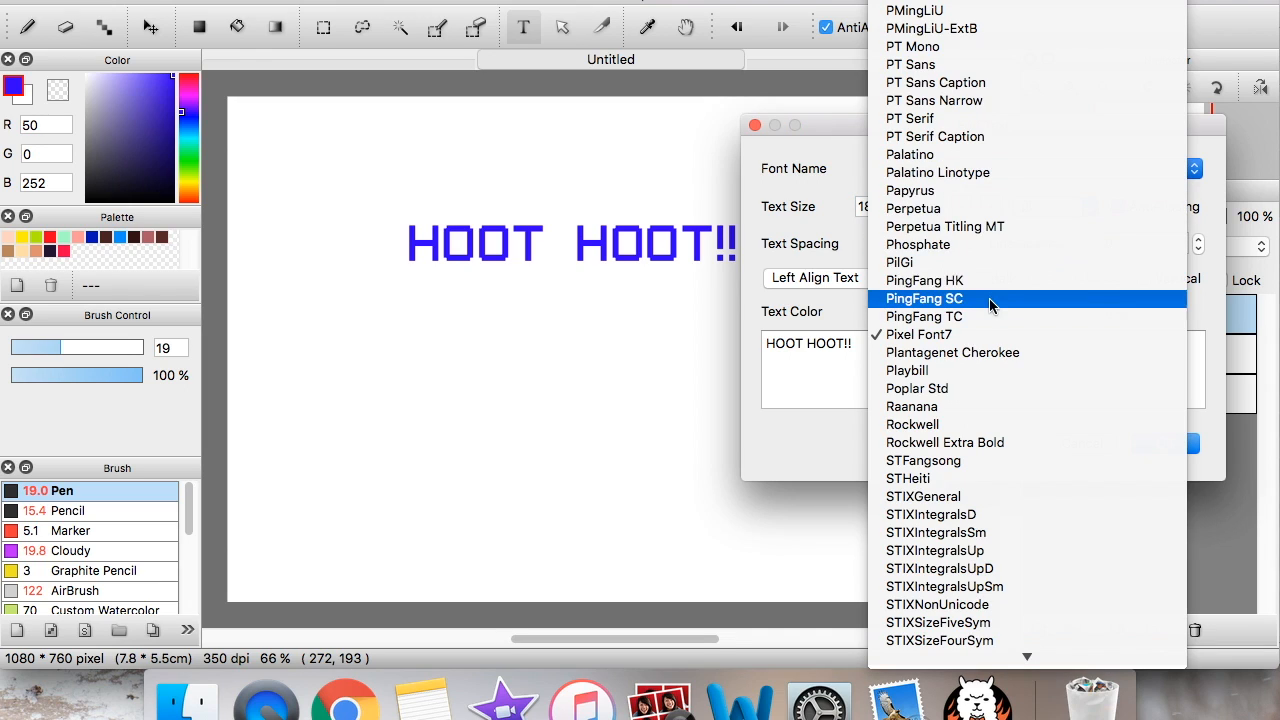
{"action": "scroll", "coordinate": [1012, 180], "scroll_direction": "up", "scroll_amount": 10}
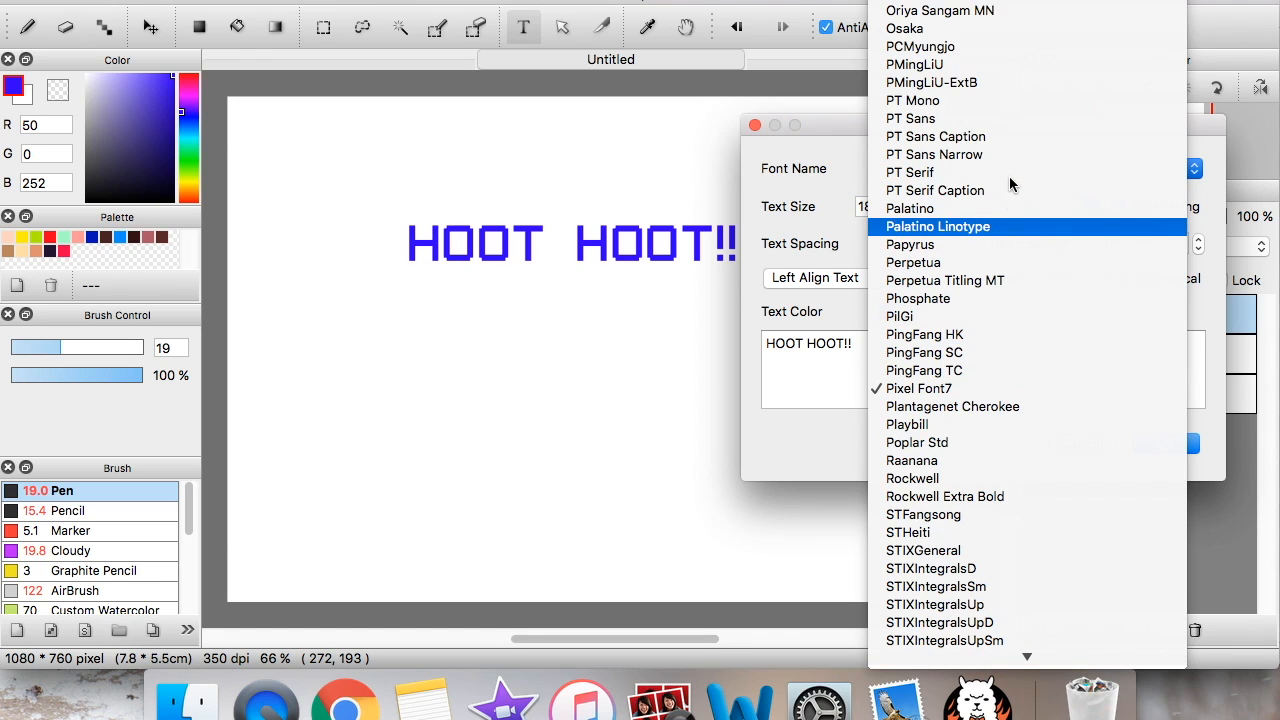
{"action": "scroll", "coordinate": [1010, 184], "scroll_direction": "up", "scroll_amount": 2}
{"action": "left_click", "coordinate": [909, 255]}
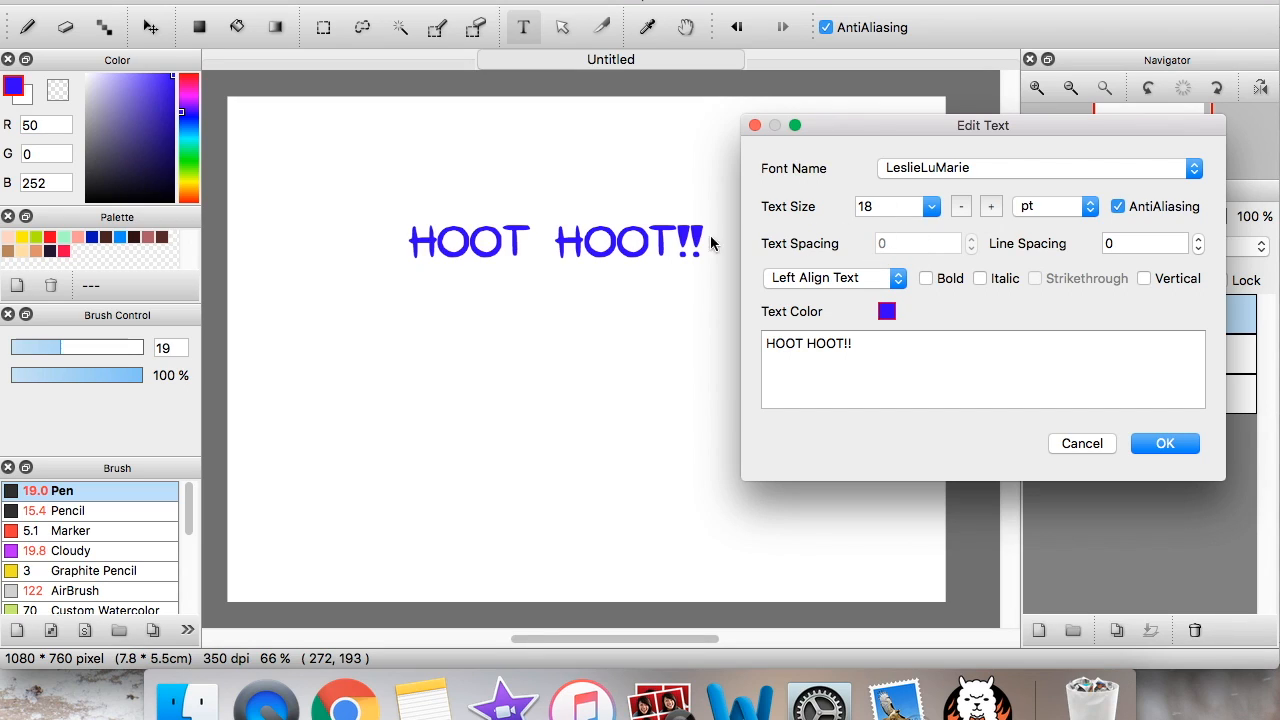
Add the lines "MEOW MEOW" and "MOO MOO" below "HOOT HOOT!!"
{"action": "key", "text": "Tab"}
{"action": "left_click", "coordinate": [870, 358]}
{"action": "type", "text": "MEOW MEOW"}
{"action": "key", "text": "Return"}
{"action": "type", "text": "MOO MOO"}
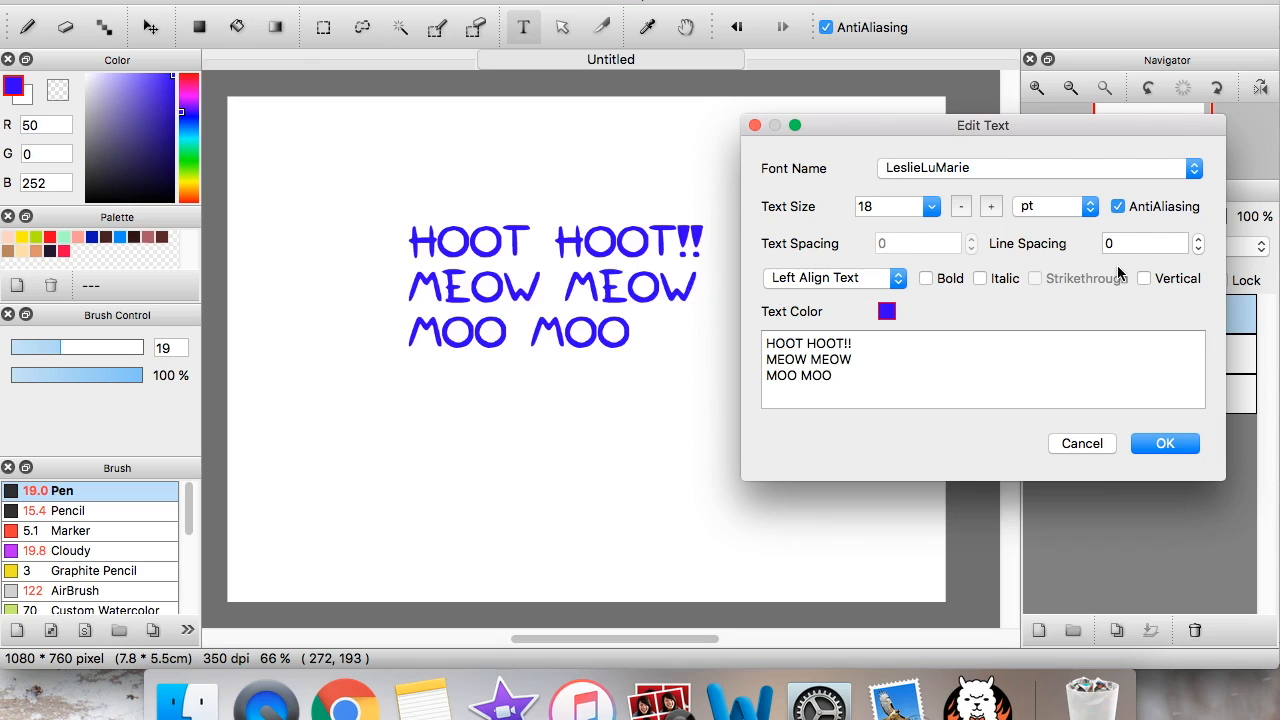
Try line spacings of 7 and -6 on the three text lines, and set the spacing back to 0
{"action": "left_click", "coordinate": [1200, 242]}
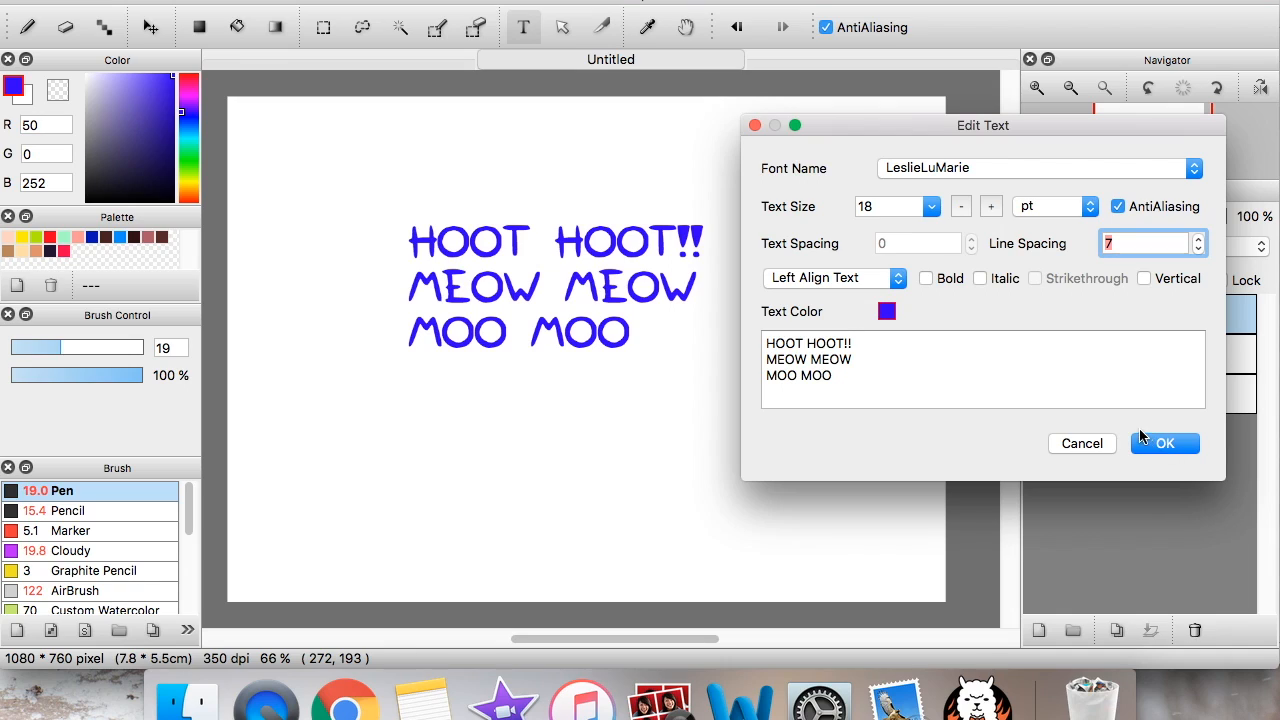
{"action": "left_click", "coordinate": [1198, 249]}
{"action": "left_click", "coordinate": [1199, 250]}
{"action": "left_click", "coordinate": [1199, 250]}
{"action": "left_click", "coordinate": [1199, 250]}
{"action": "left_click", "coordinate": [1199, 250]}
{"action": "left_click", "coordinate": [1199, 250]}
{"action": "left_click", "coordinate": [1199, 250]}
{"action": "left_click", "coordinate": [1199, 250]}
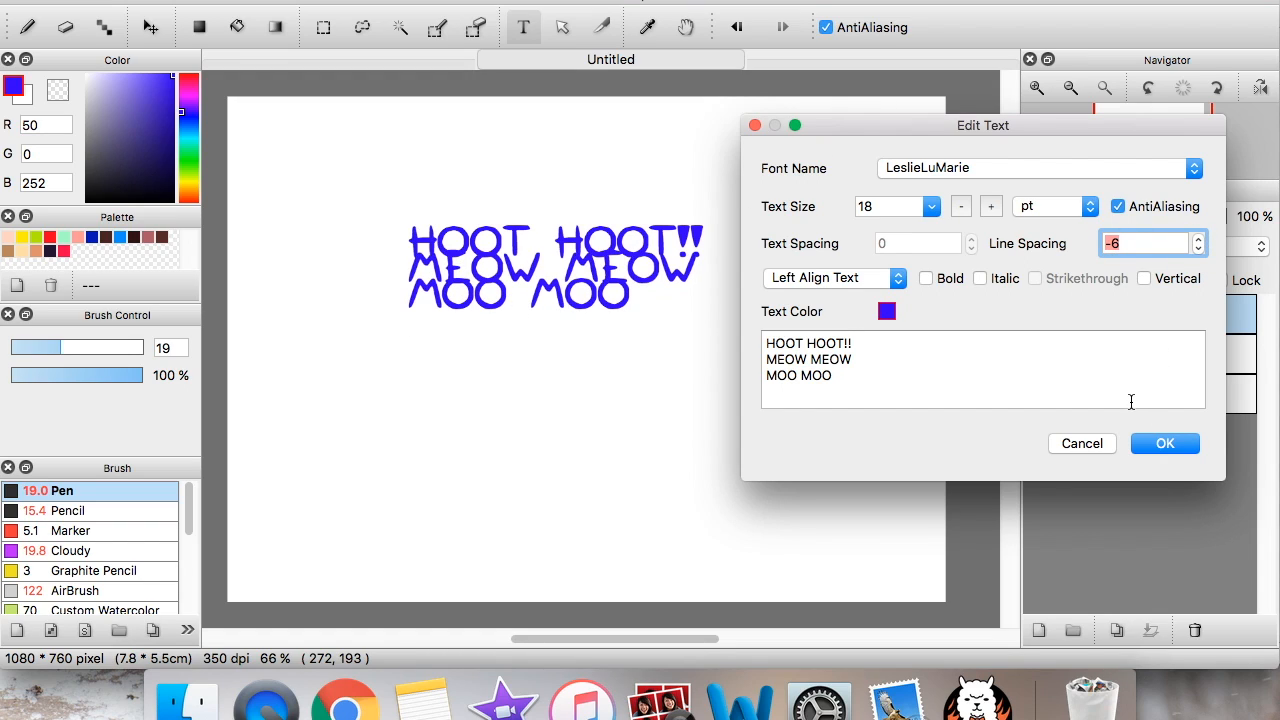
{"action": "left_click", "coordinate": [1198, 238]}
{"action": "left_click", "coordinate": [1198, 238]}
Align the three text lines to the right
{"action": "left_click", "coordinate": [902, 280]}
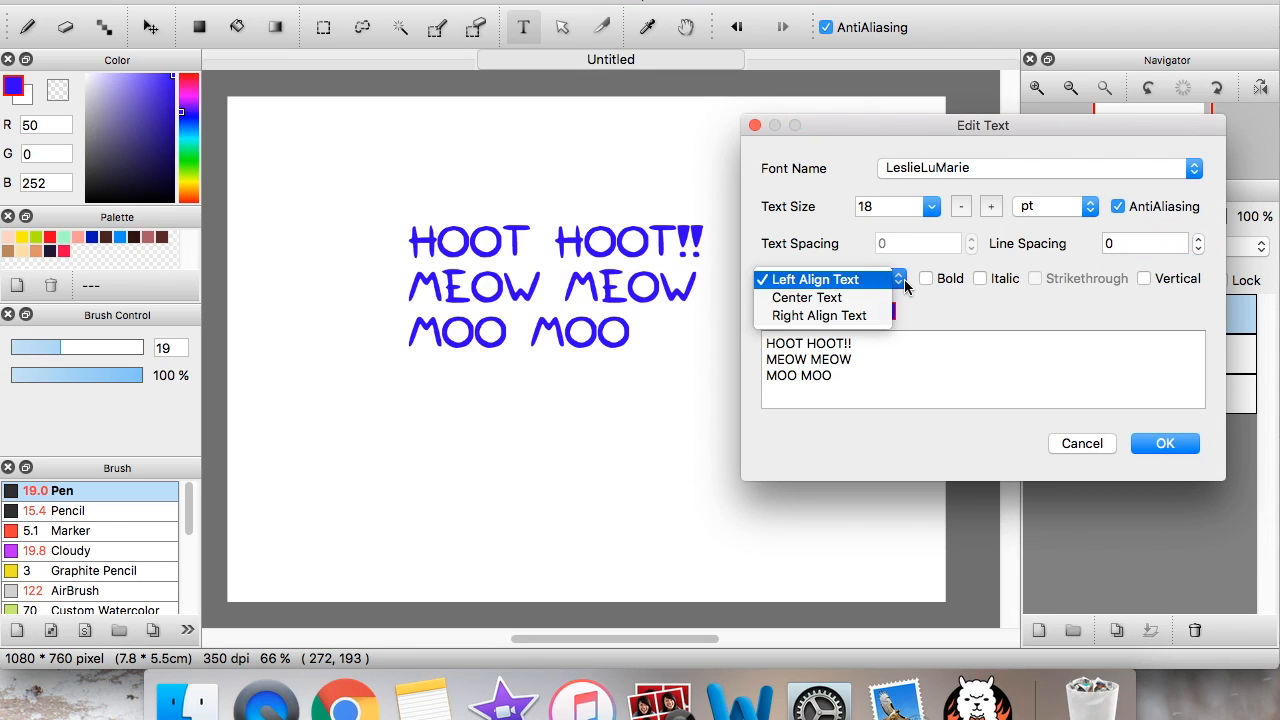
{"action": "left_click", "coordinate": [846, 316]}
{"action": "left_click_drag", "start_coordinate": [1000, 128], "coordinate": [946, 123]}
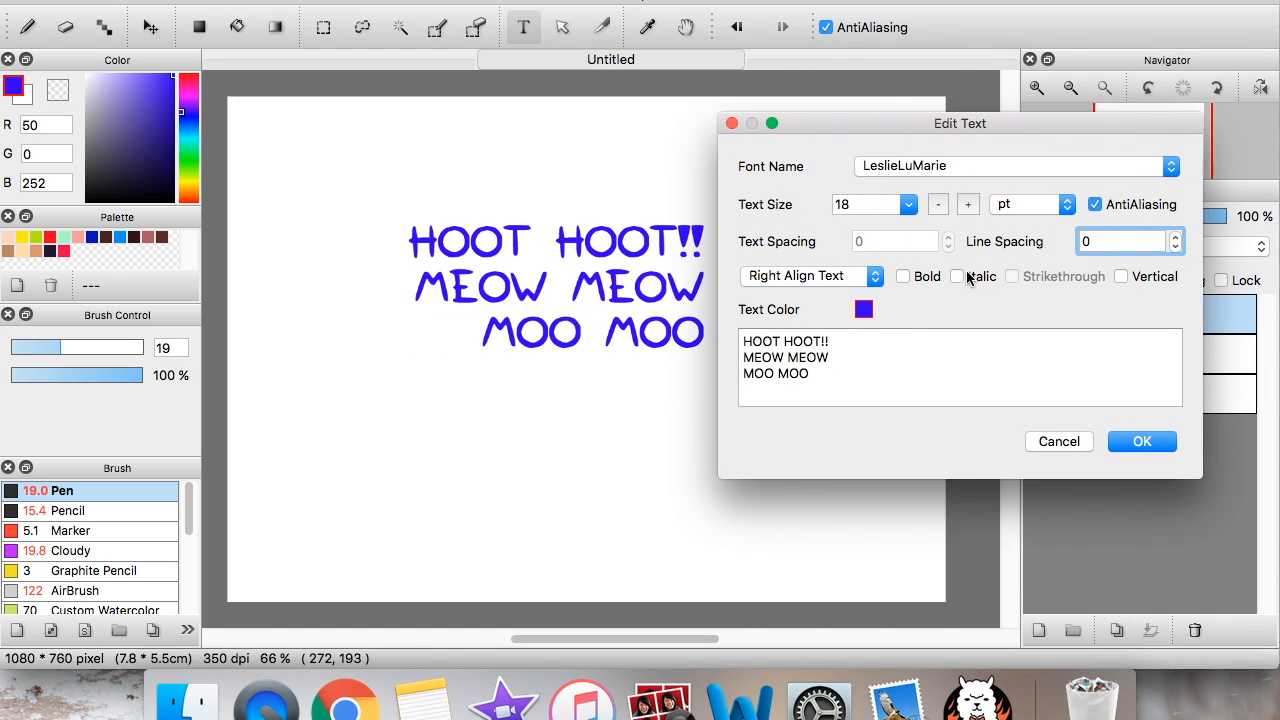
Try the Bold and Italic styles, and apply the text in Arial with vertical orientation
{"action": "left_click", "coordinate": [922, 280]}
{"action": "left_click", "coordinate": [927, 280]}
{"action": "left_click", "coordinate": [978, 278]}
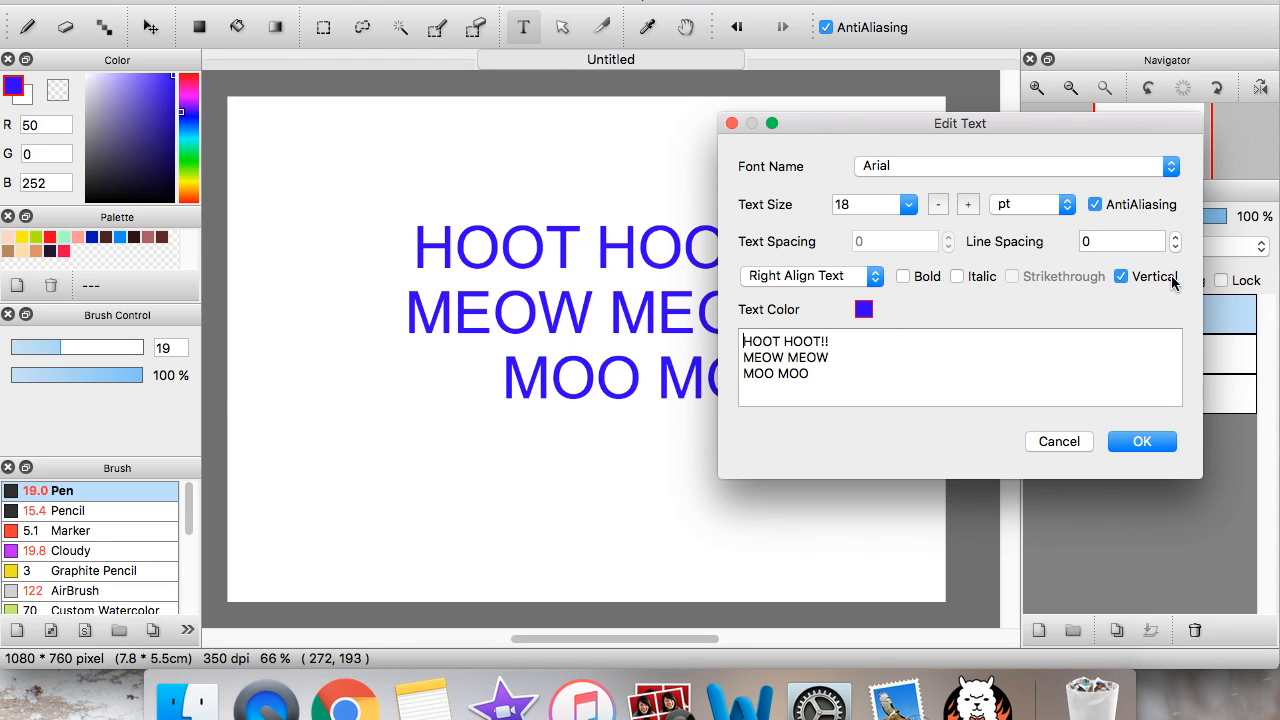
{"action": "key", "text": "Return"}
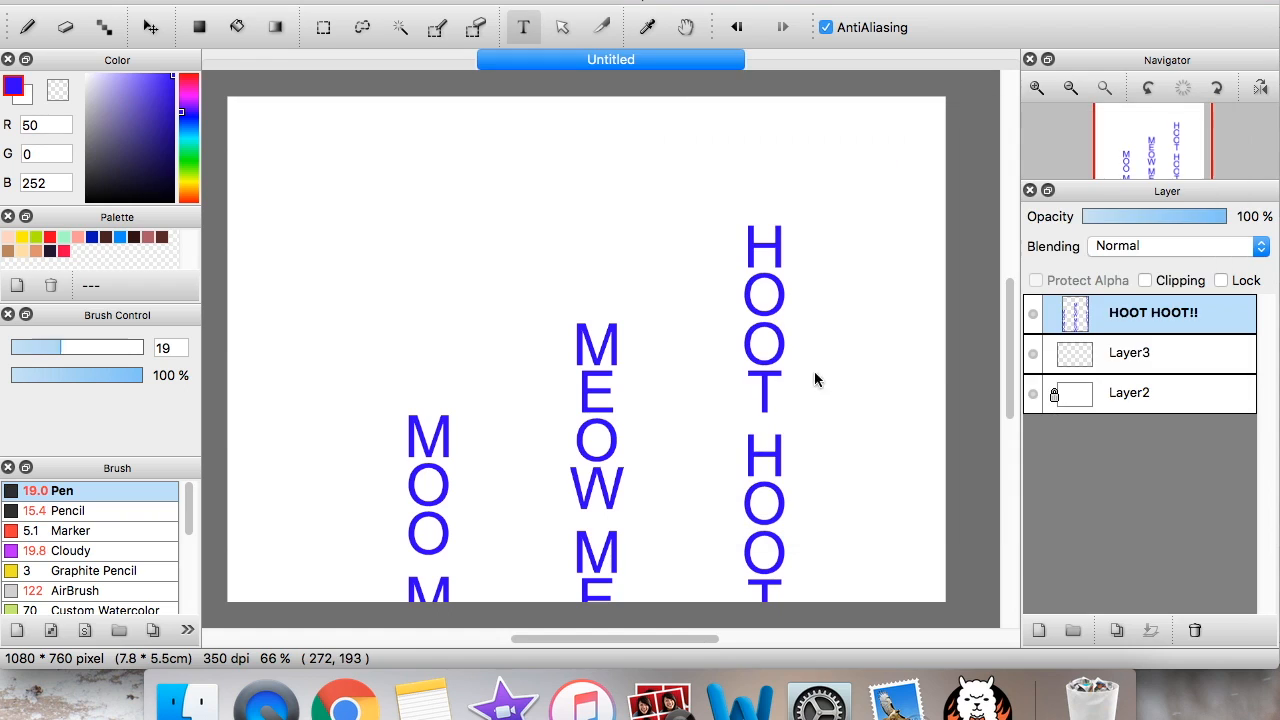
Move the vertical text upward on the canvas, and reopen its text settings from the canvas, cancelling without changes
{"action": "left_click_drag", "start_coordinate": [606, 486], "coordinate": [625, 399]}
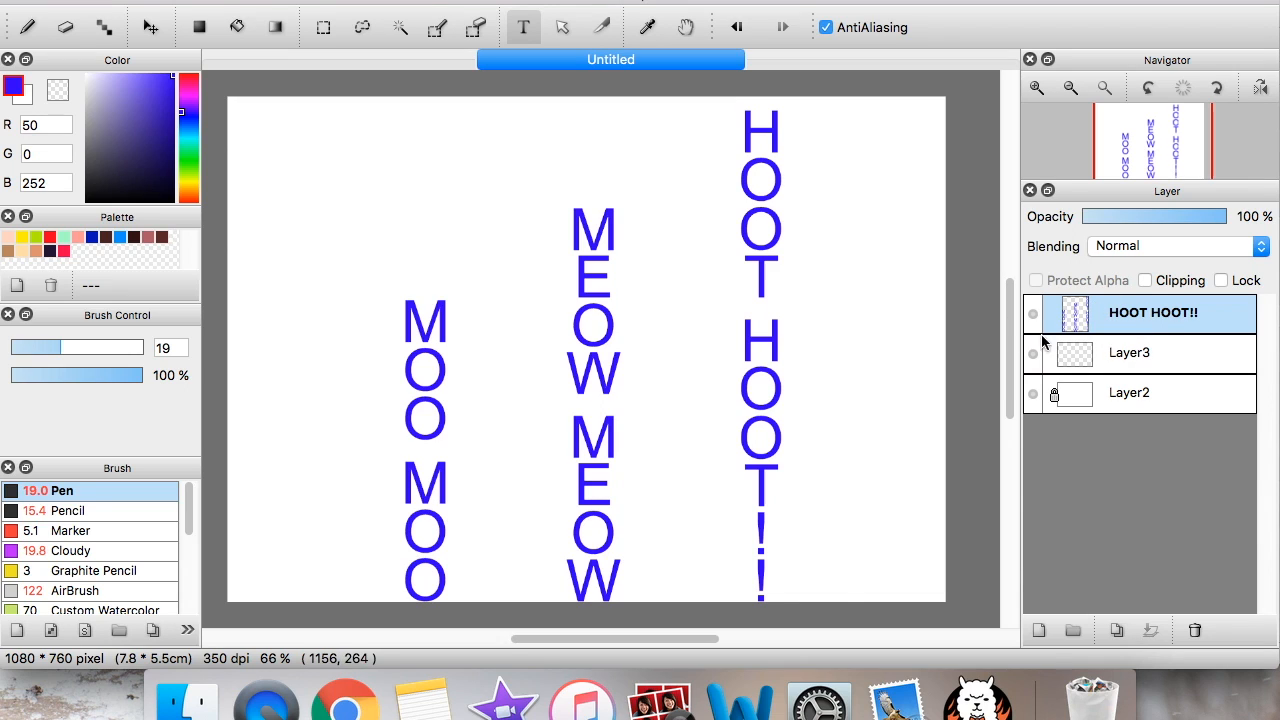
{"action": "left_click_drag", "start_coordinate": [761, 346], "coordinate": [750, 317]}
{"action": "left_click", "coordinate": [750, 311]}
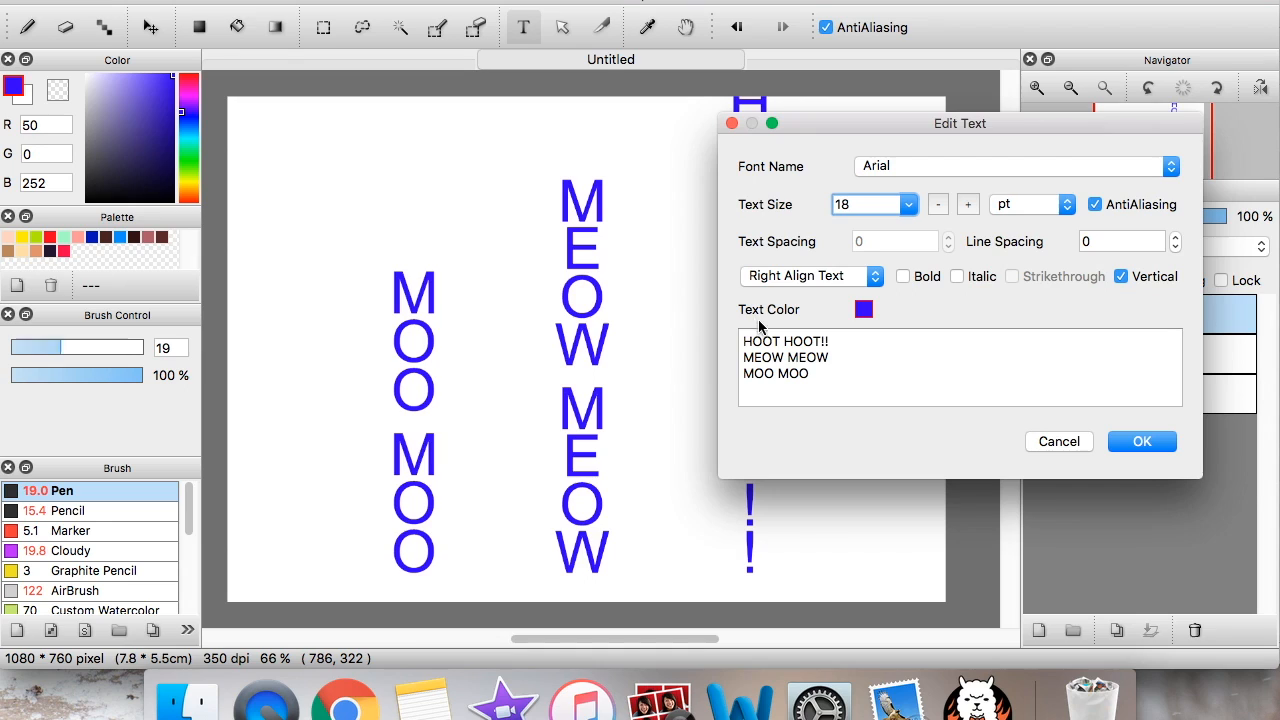
{"action": "left_click", "coordinate": [1036, 442]}
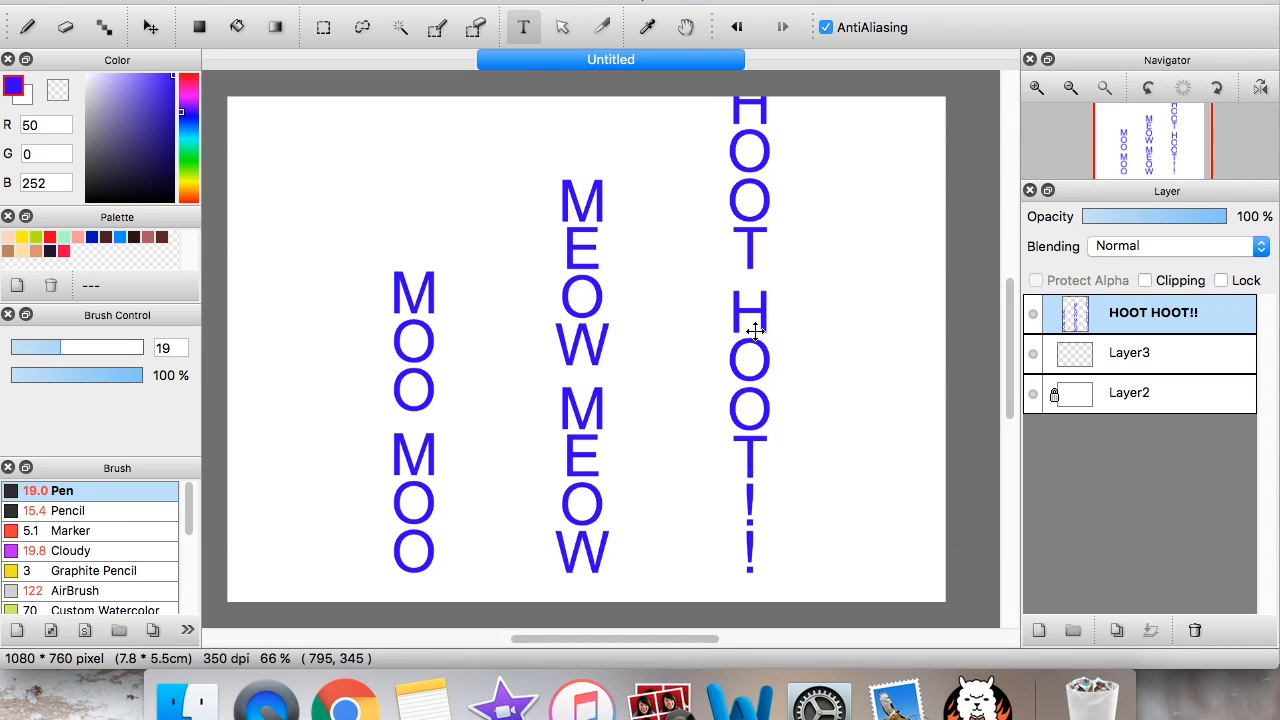
{"action": "left_click", "coordinate": [752, 359]}
{"action": "left_click", "coordinate": [1045, 442]}
Turn off vertical orientation for the HOOT HOOT!! text layer and move the text down to the canvas's upper middle
{"action": "double_click", "coordinate": [1148, 313]}
{"action": "left_click", "coordinate": [1121, 276]}
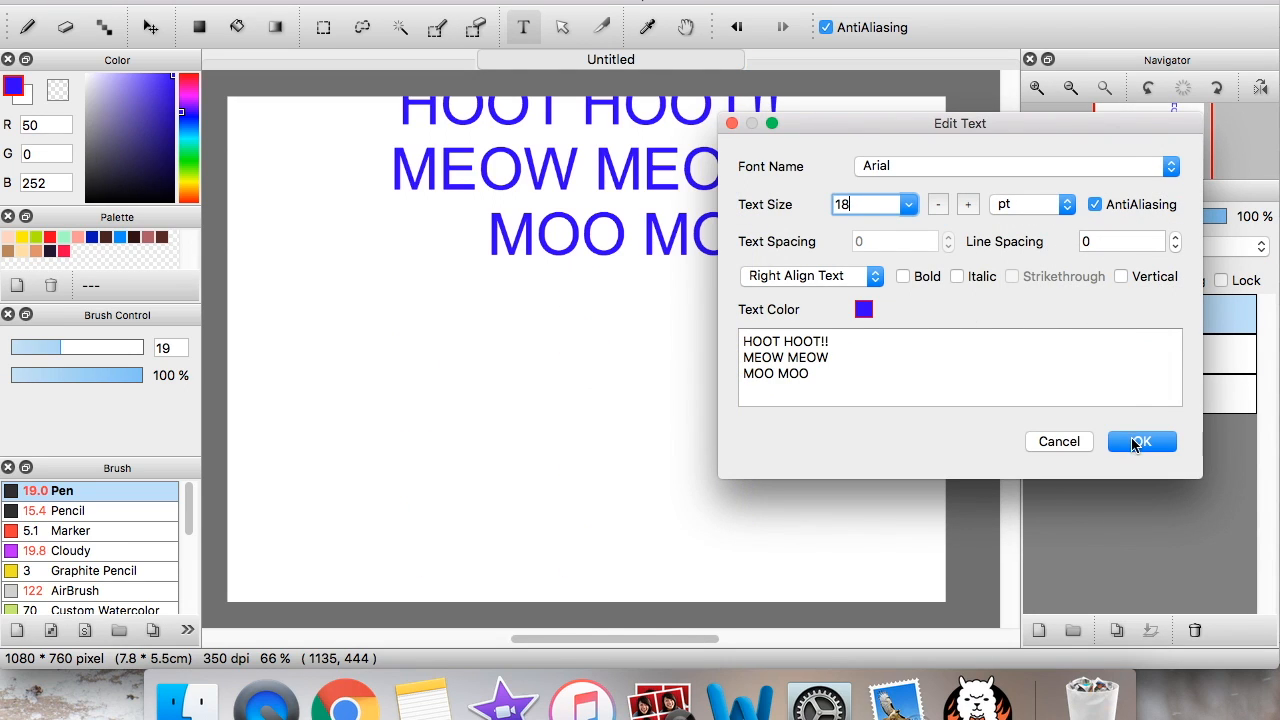
{"action": "left_click", "coordinate": [1135, 444]}
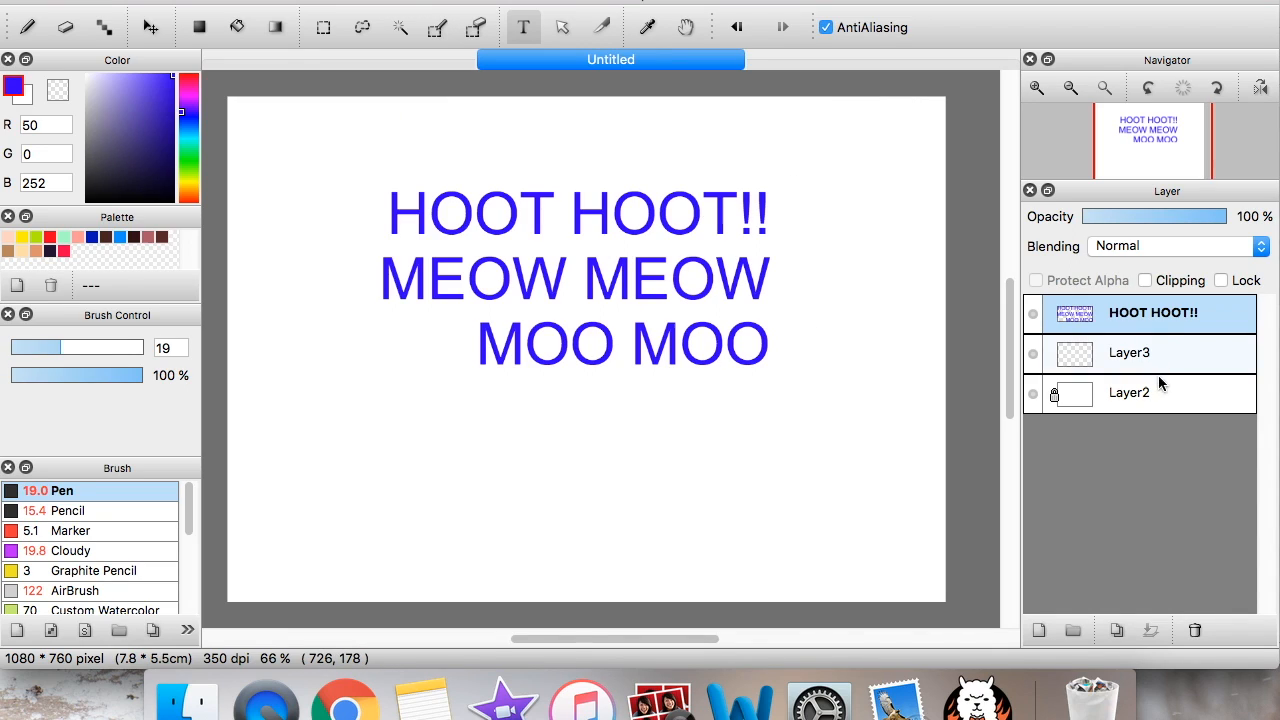
{"action": "left_click", "coordinate": [1151, 632]}
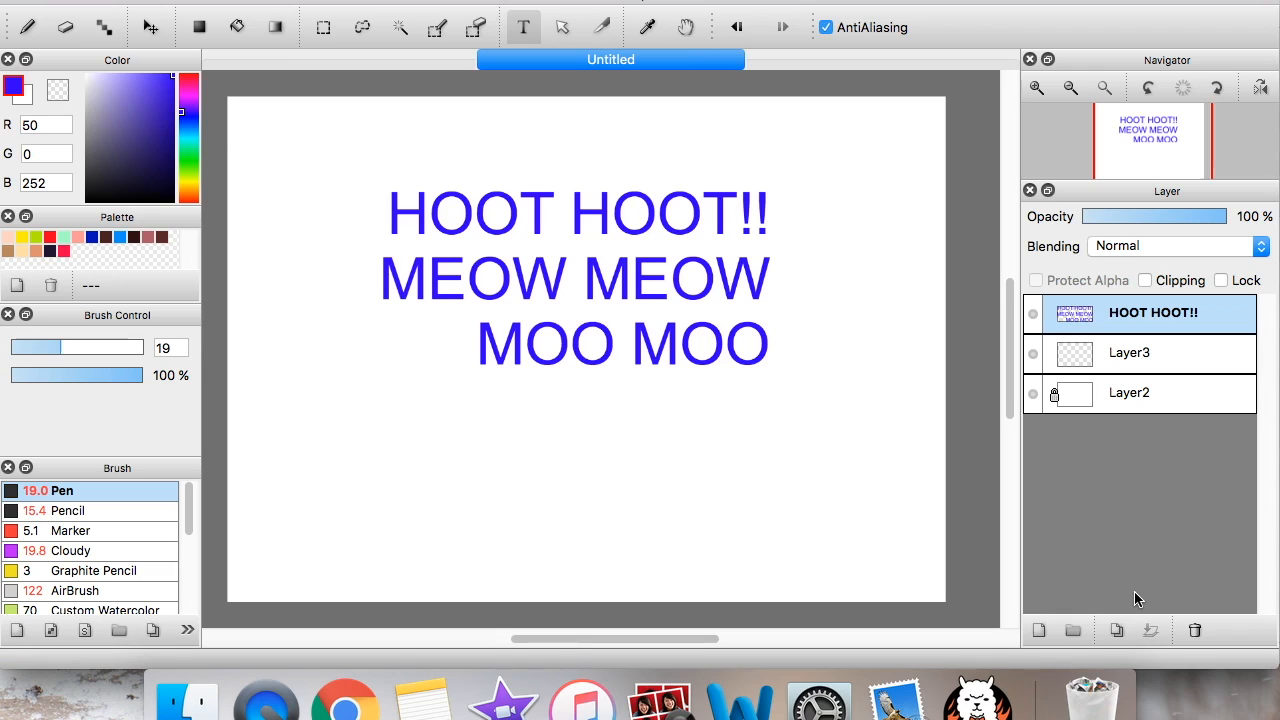
Lasso around all the text, copy and paste it as a new layer, clear the selection, and select the original HOOT HOOT!! layer
{"action": "left_click", "coordinate": [362, 27]}
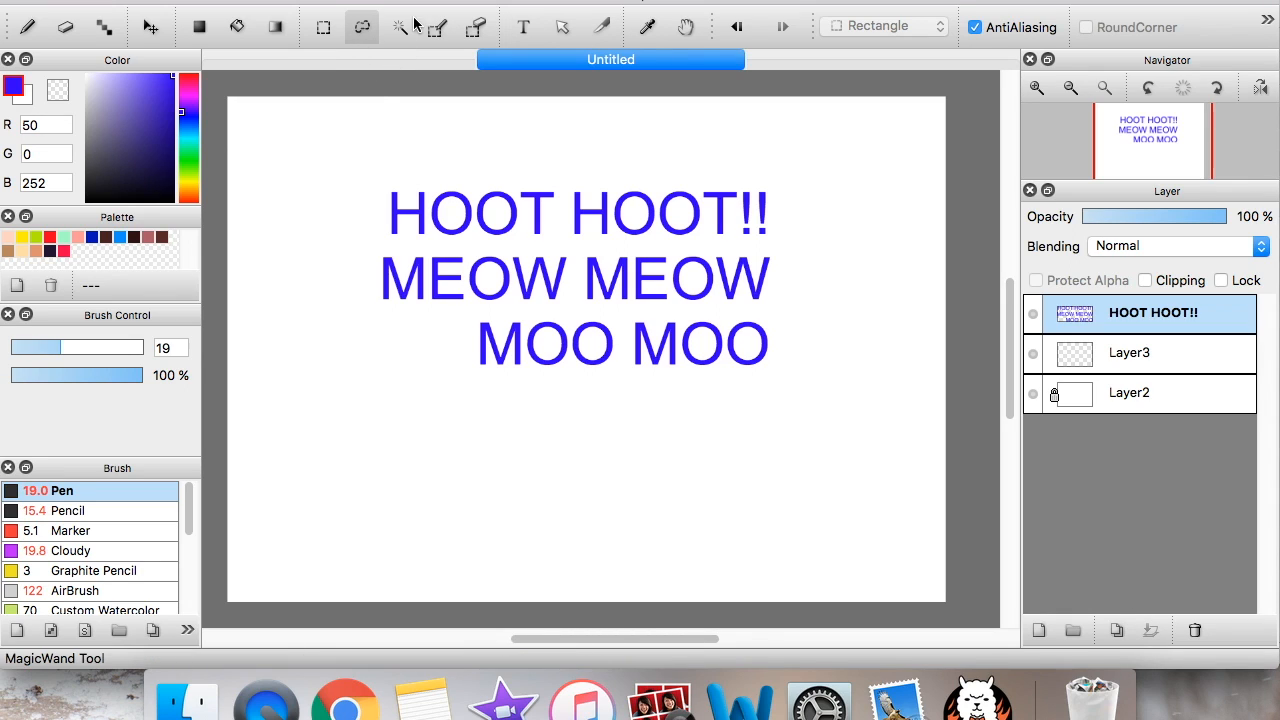
{"action": "mouse_move", "coordinate": [425, 125]}
{"action": "left_mouse_down"}
{"action": "mouse_move", "coordinate": [508, 582]}
{"action": "mouse_move", "coordinate": [860, 162]}
{"action": "left_mouse_up"}
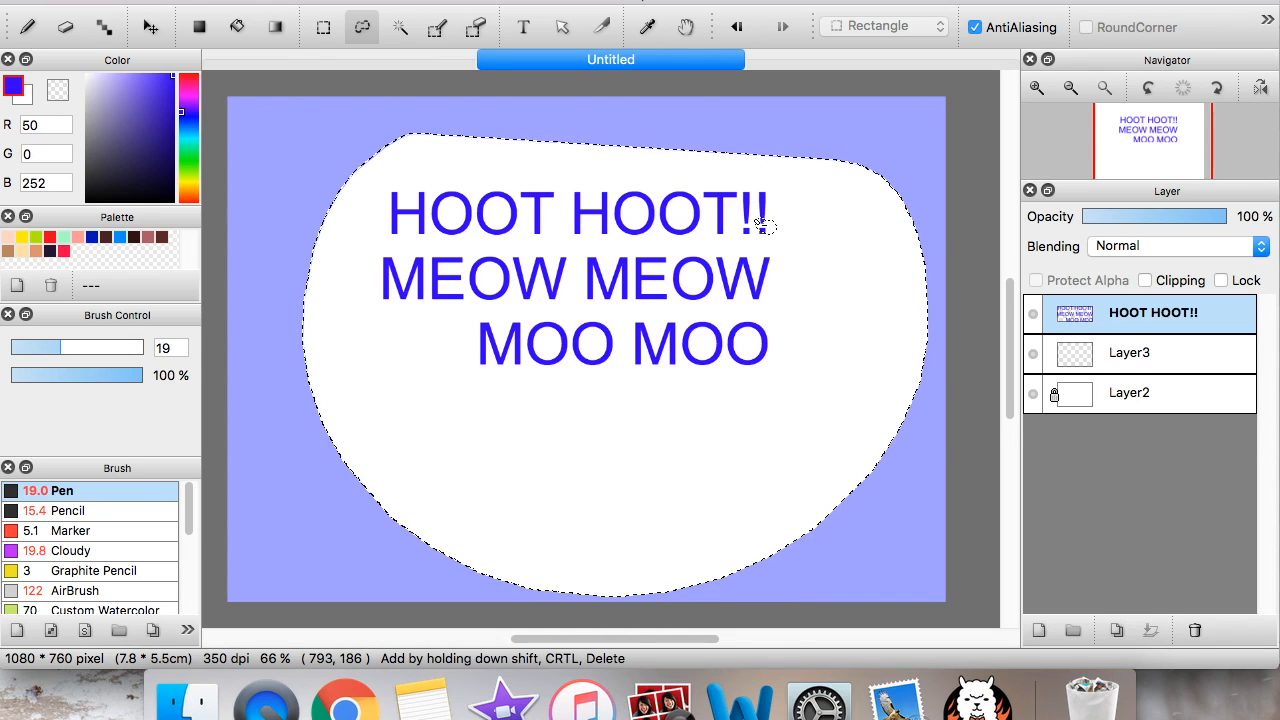
{"action": "key", "text": "super+c"}
{"action": "key", "text": "super+v"}
{"action": "key", "text": "super+d"}
{"action": "left_click", "coordinate": [1160, 358]}
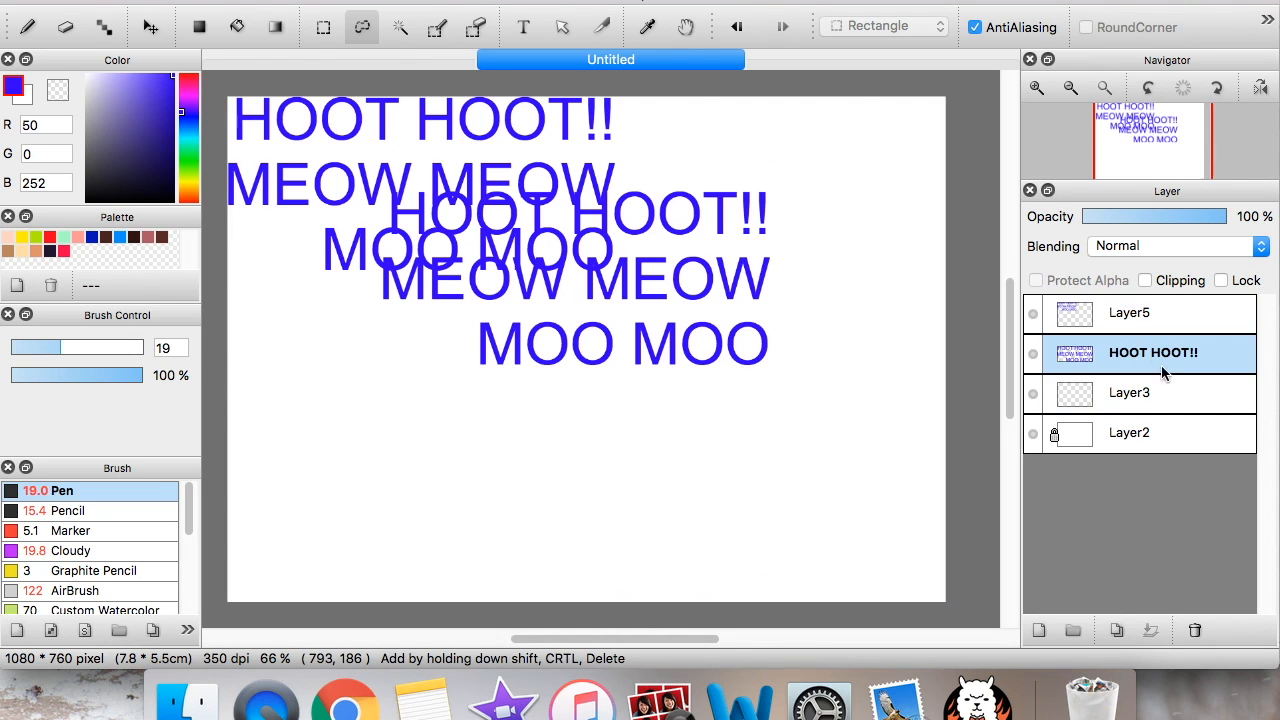
Delete the original HOOT HOOT!! text layer and try moving the pasted copy on the canvas
{"action": "left_click", "coordinate": [1196, 637]}
{"action": "key", "text": "v"}
{"action": "left_click_drag", "start_coordinate": [351, 180], "coordinate": [747, 378]}
{"action": "left_click", "coordinate": [1160, 627]}
Undo the layer deletion and the pasting of the text copy, and clear the lasso selection
{"action": "key", "text": "super+z"}
{"action": "key", "text": "super+z"}
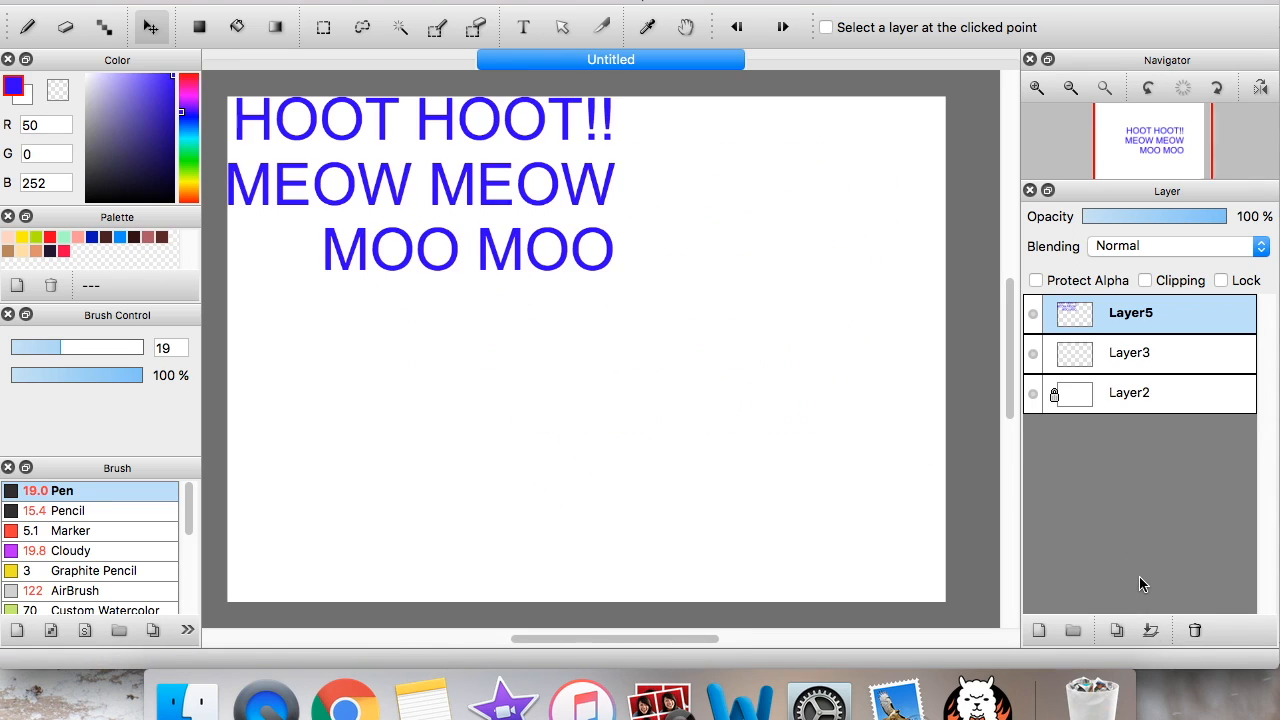
{"action": "key", "text": "super+z"}
{"action": "key", "text": "super+z"}
{"action": "left_click", "coordinate": [1179, 310]}
{"action": "left_click", "coordinate": [1194, 630]}
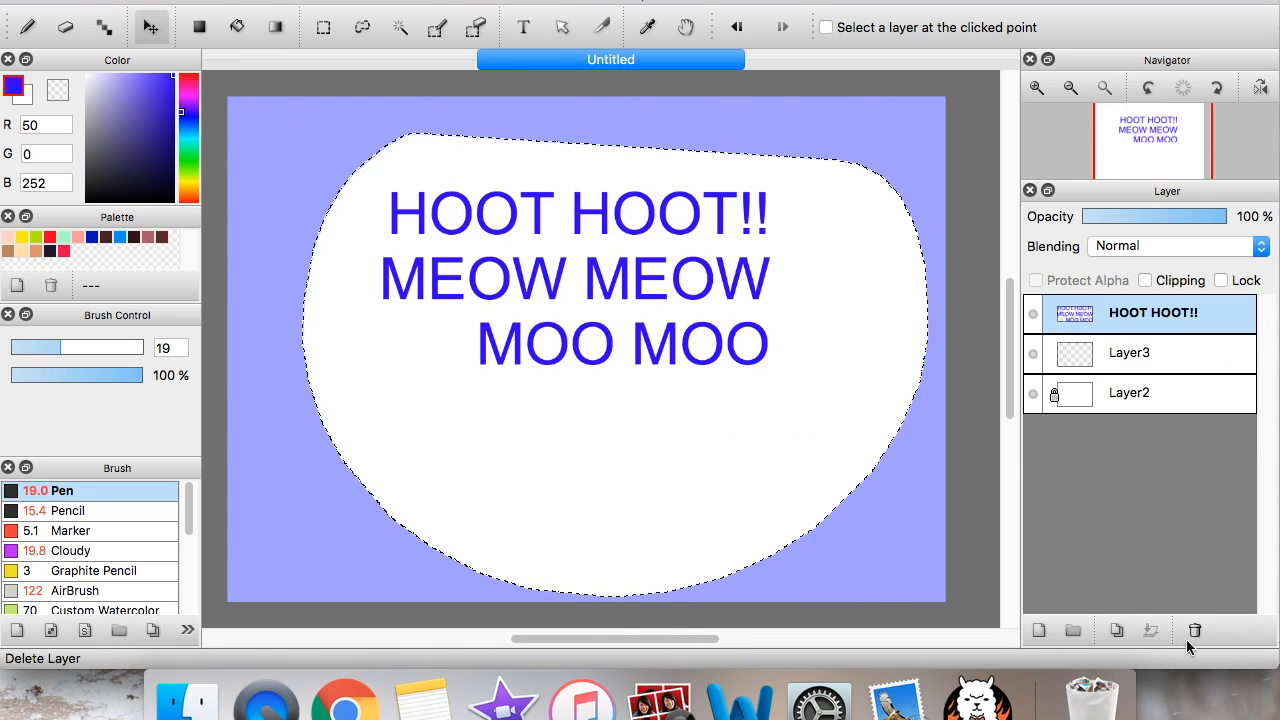
{"action": "key", "text": "super+d"}
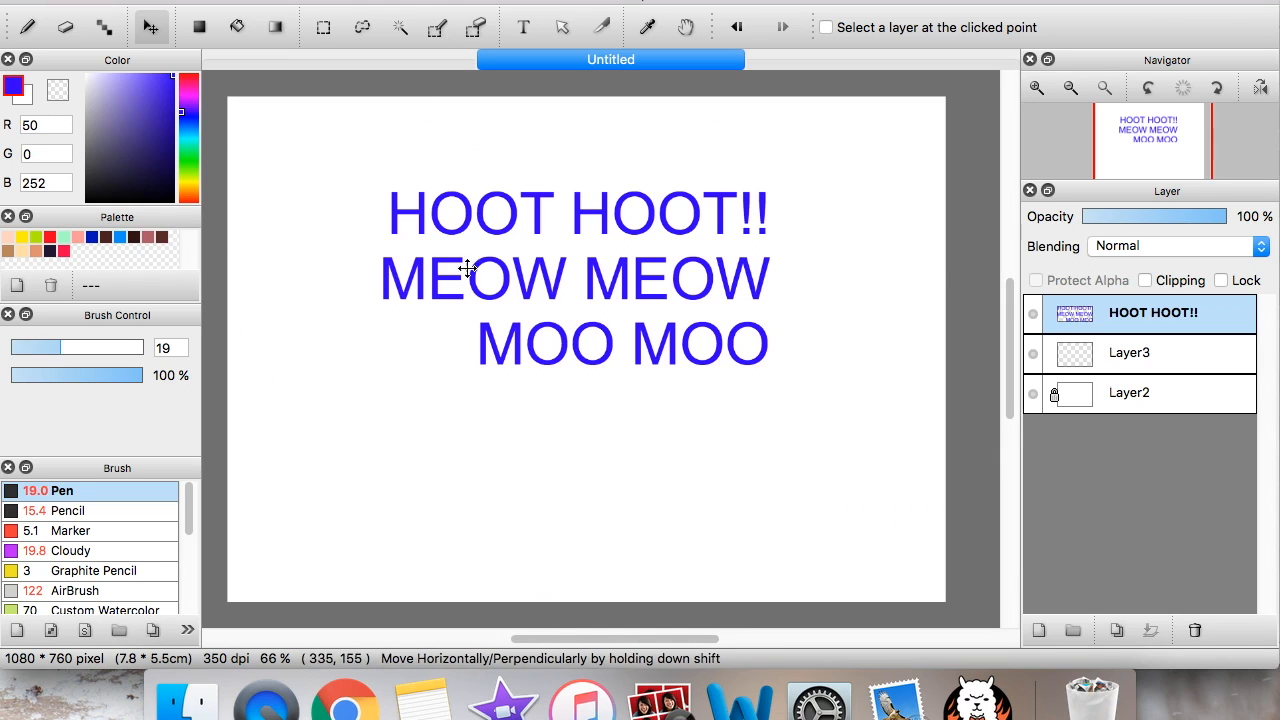
Make a tiny Lasso selection near the text, copy and paste the text as a new layer, and clear the selection
{"action": "left_click", "coordinate": [362, 27]}
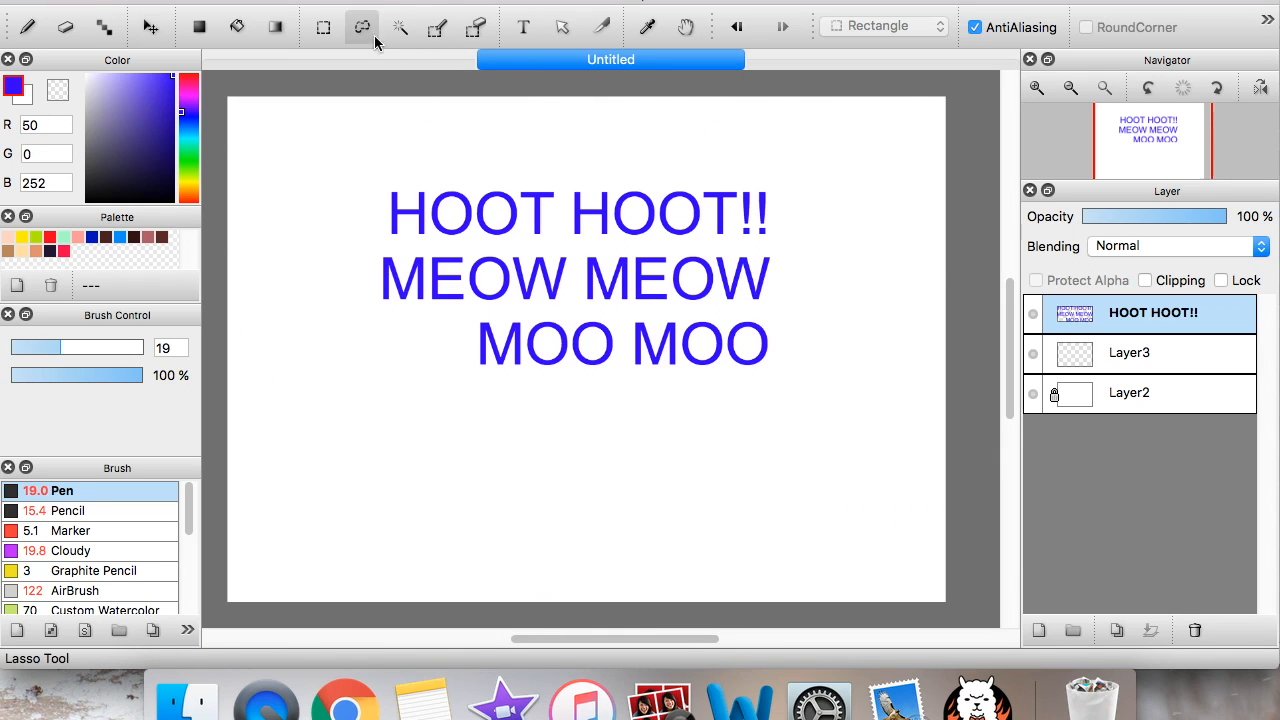
{"action": "left_click", "coordinate": [356, 163]}
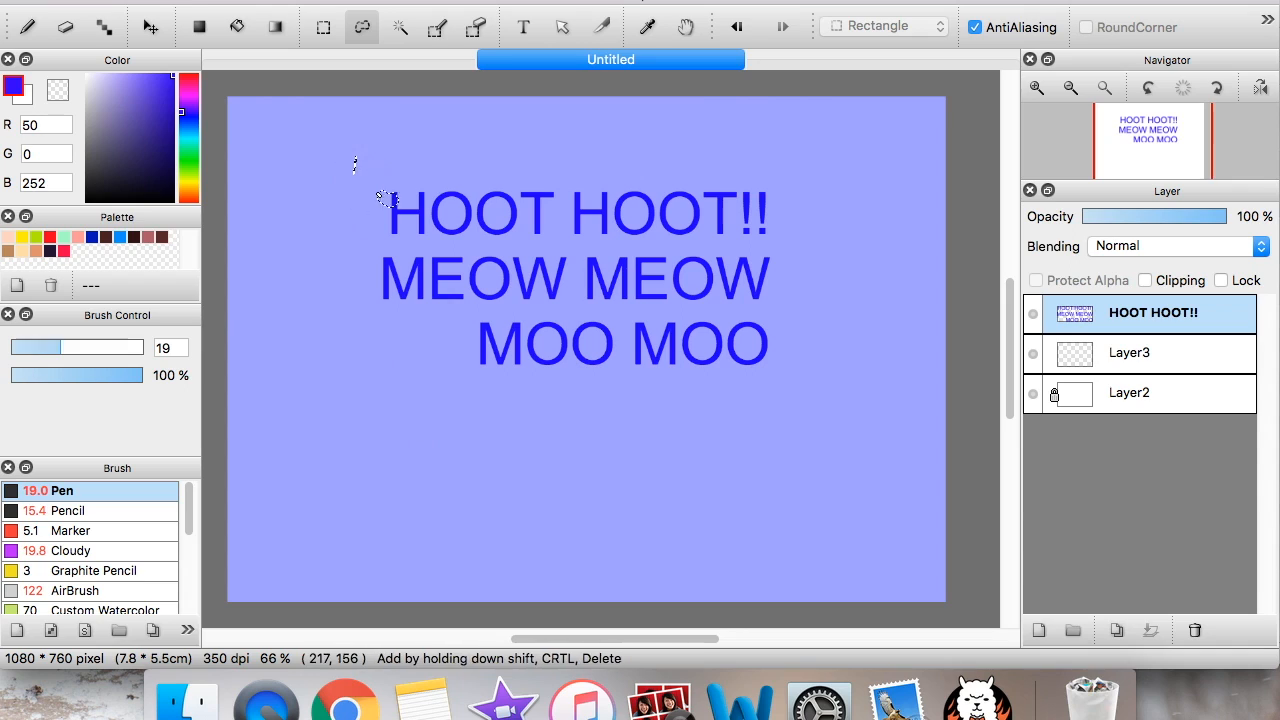
{"action": "left_click", "coordinate": [195, 0]}
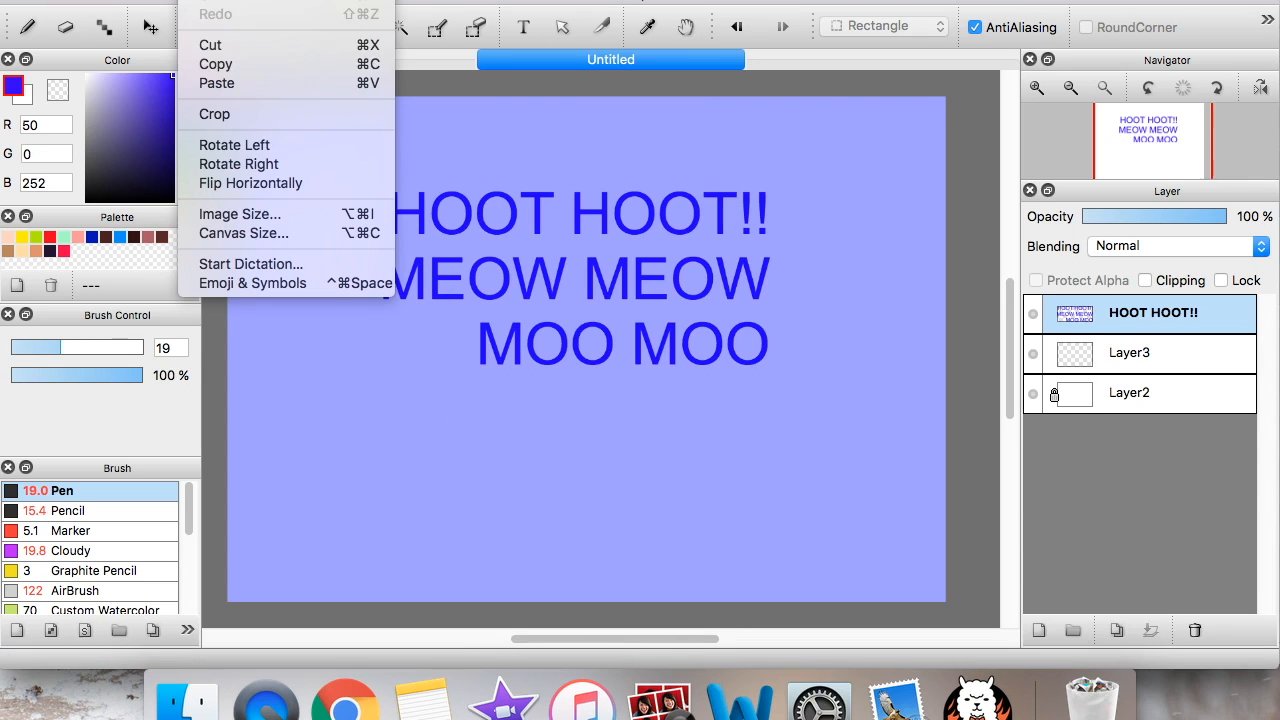
{"action": "left_click", "coordinate": [215, 60]}
{"action": "left_click", "coordinate": [195, 0]}
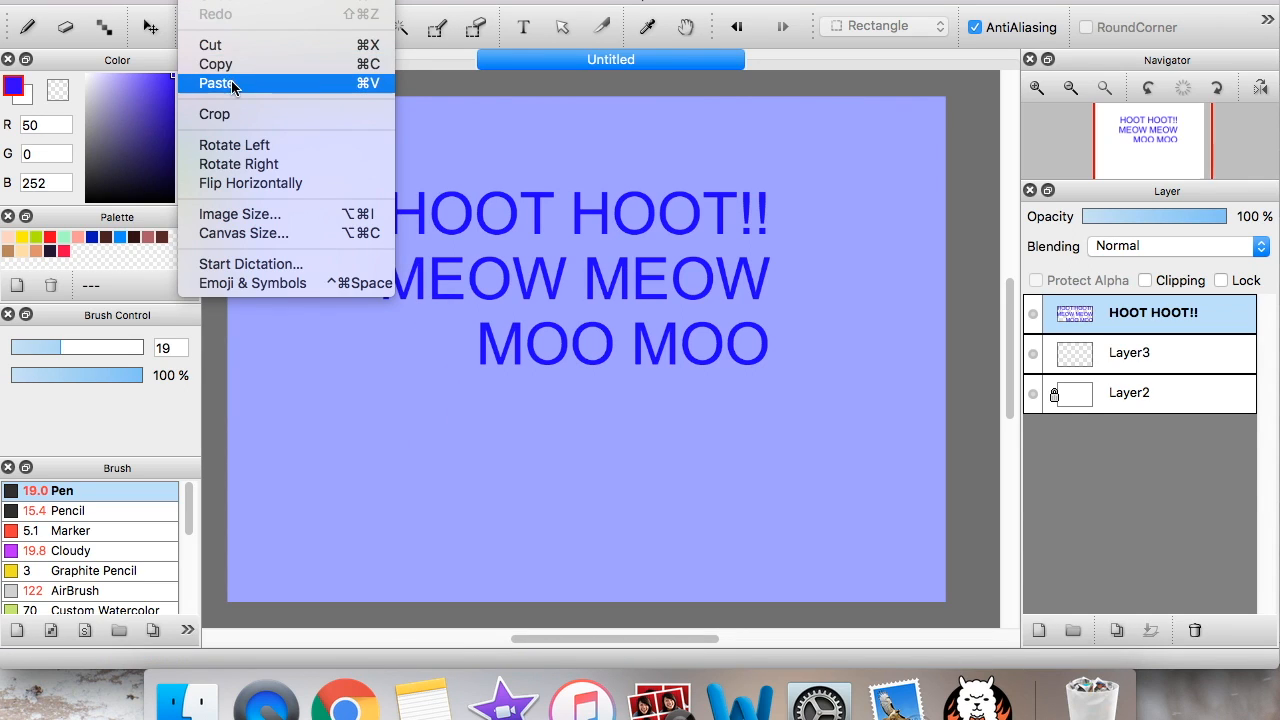
{"action": "left_click", "coordinate": [231, 83]}
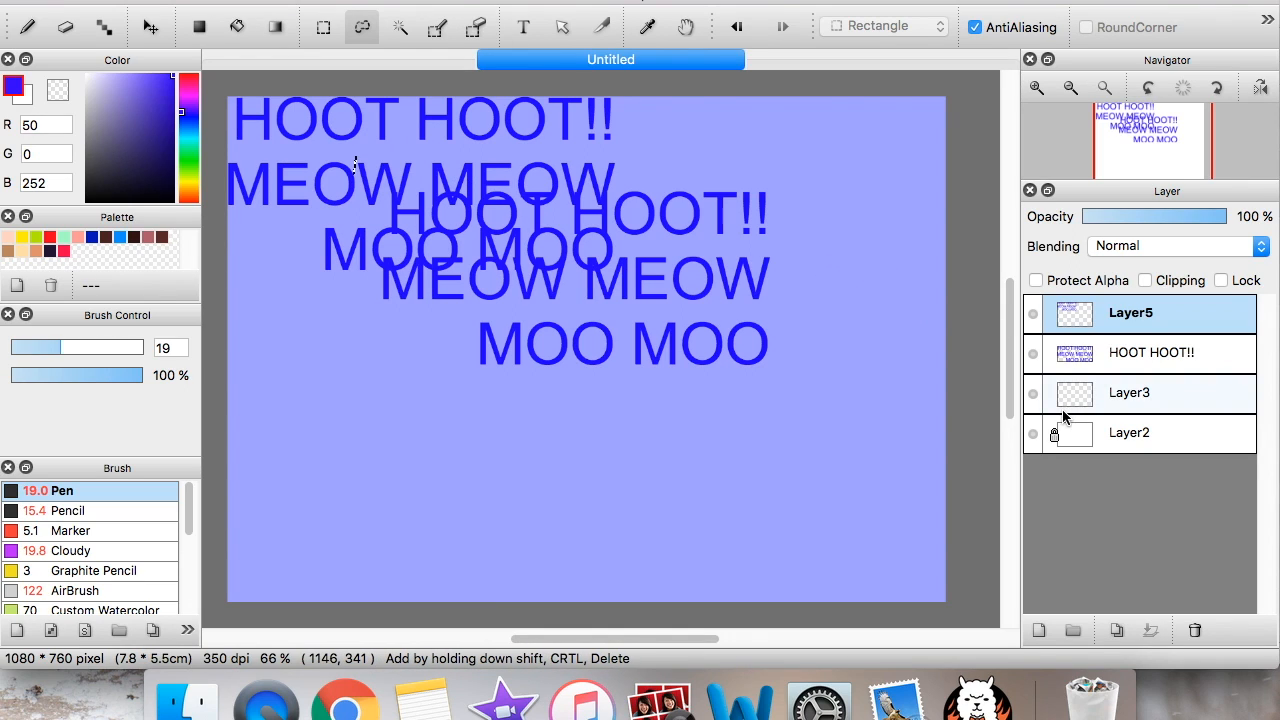
{"action": "key", "text": "super+d"}
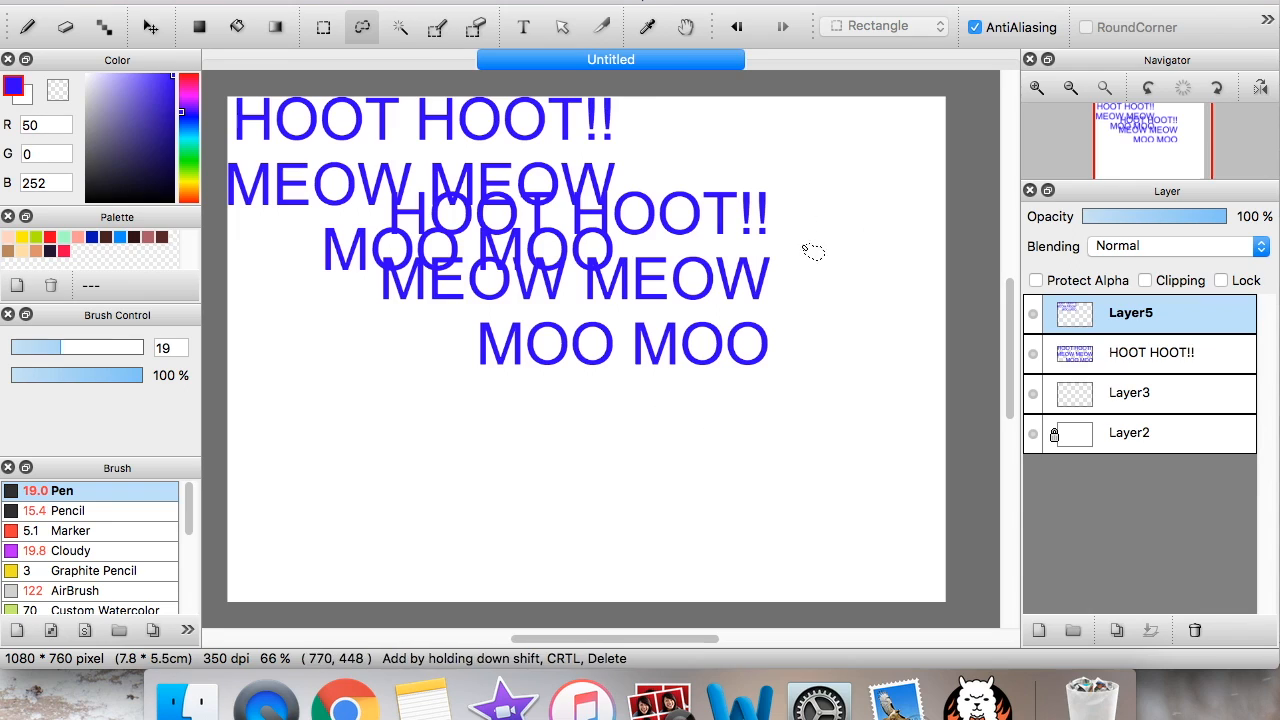
Compare the two text layers, and delete the pasted copy above the HOOT HOOT!! layer
{"action": "left_click", "coordinate": [1155, 358]}
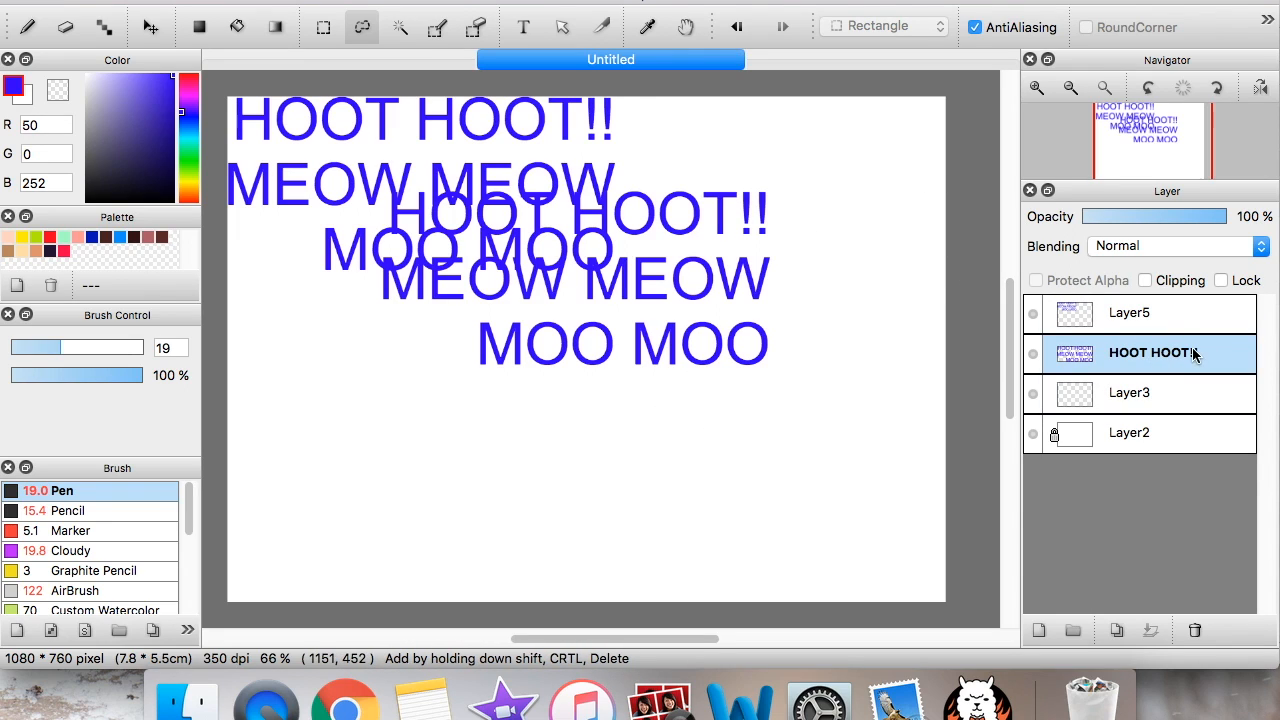
{"action": "left_click", "coordinate": [1108, 318]}
{"action": "left_click", "coordinate": [1199, 632]}
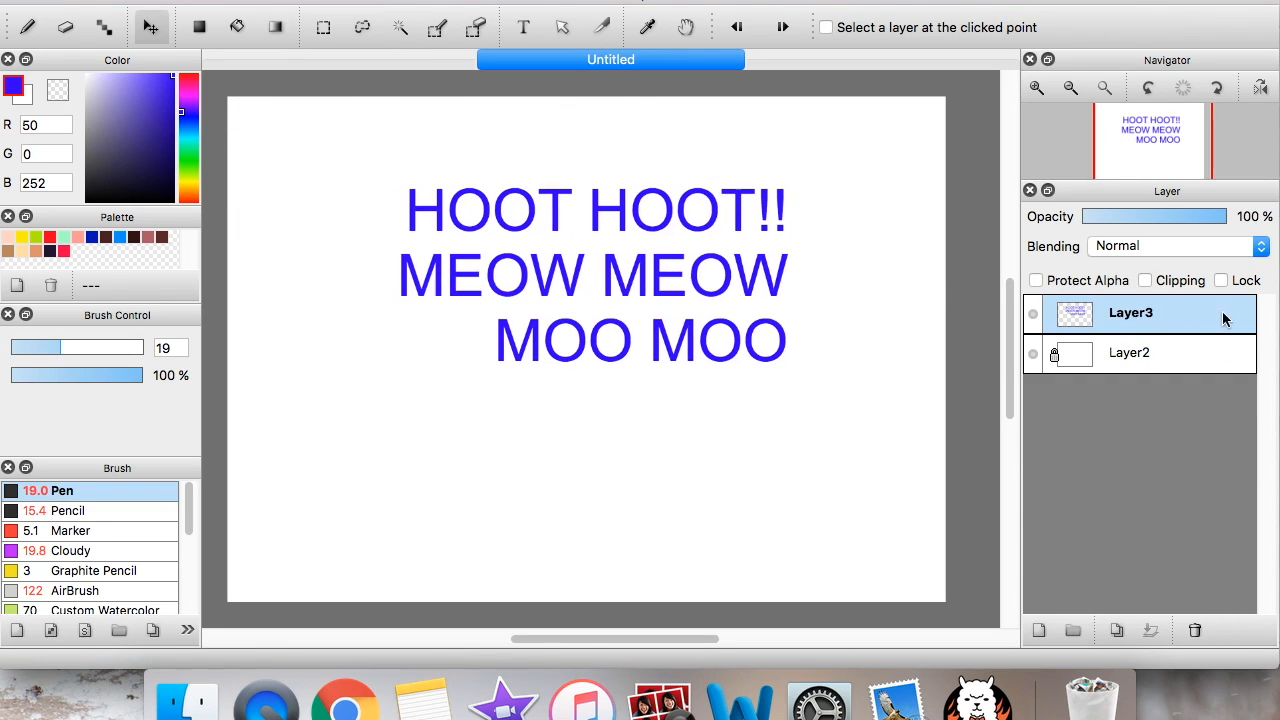
With the Text tool, open the text color chooser for the word hoot and try several wheel colors, ending on pink
{"action": "left_click", "coordinate": [523, 27]}
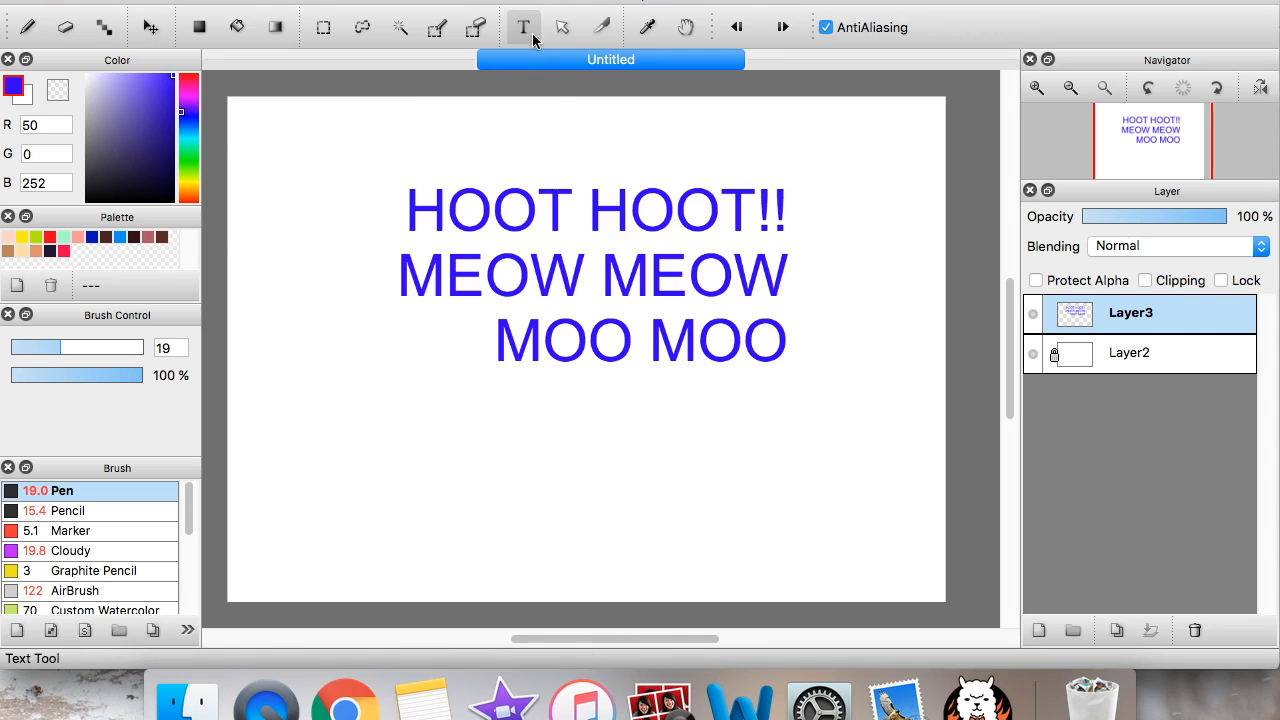
{"action": "left_click", "coordinate": [1195, 631]}
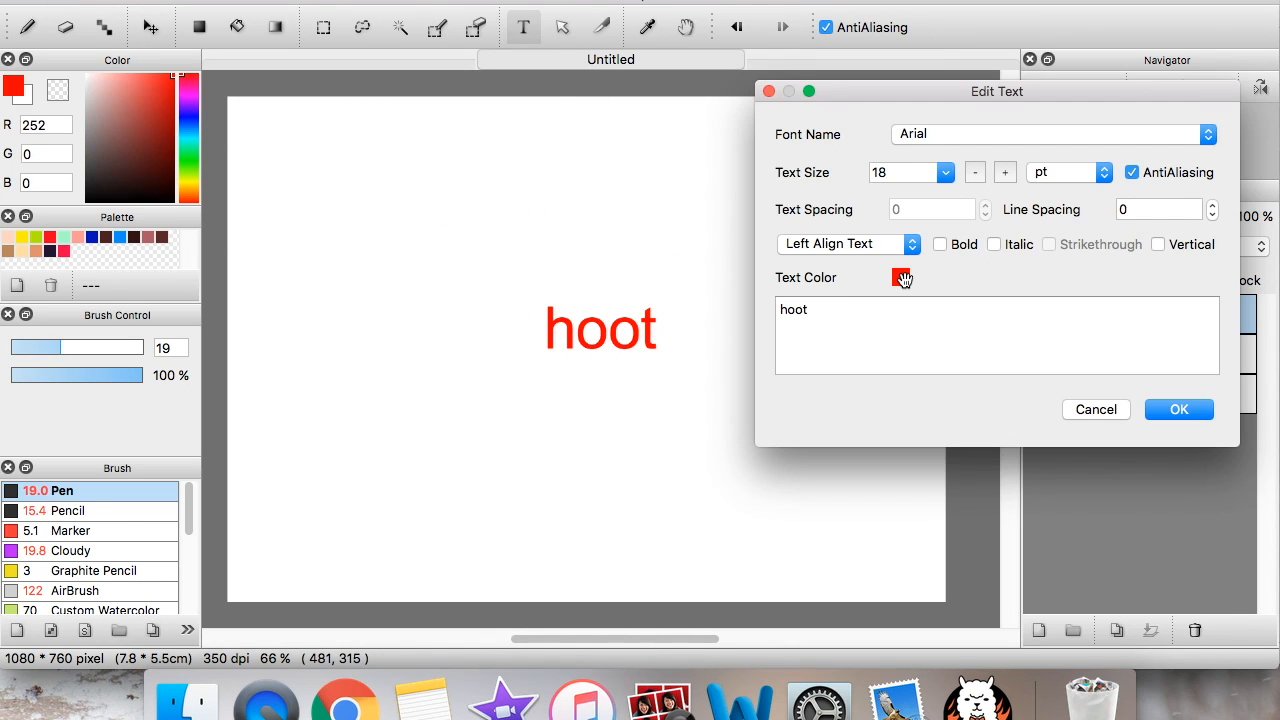
{"action": "left_click", "coordinate": [901, 277]}
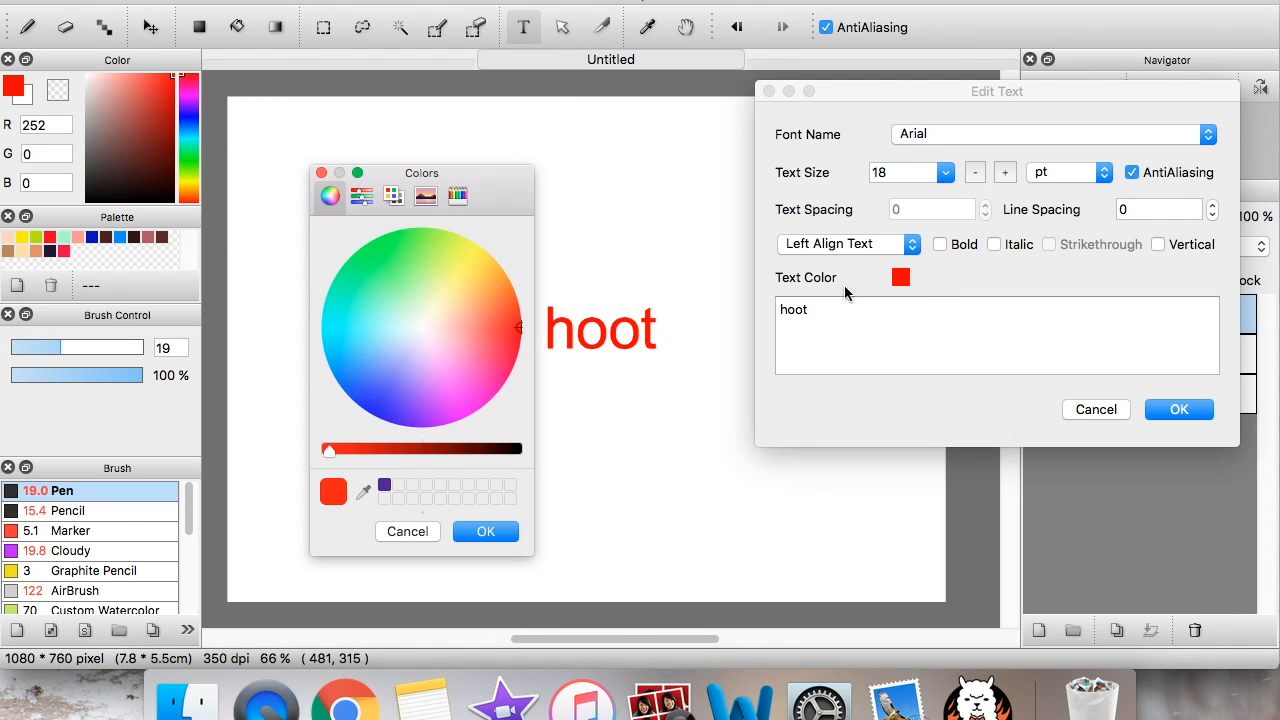
{"action": "left_click", "coordinate": [415, 257]}
{"action": "left_click", "coordinate": [418, 424]}
{"action": "left_click", "coordinate": [357, 327]}
{"action": "left_click", "coordinate": [478, 322]}
{"action": "left_click", "coordinate": [477, 380]}
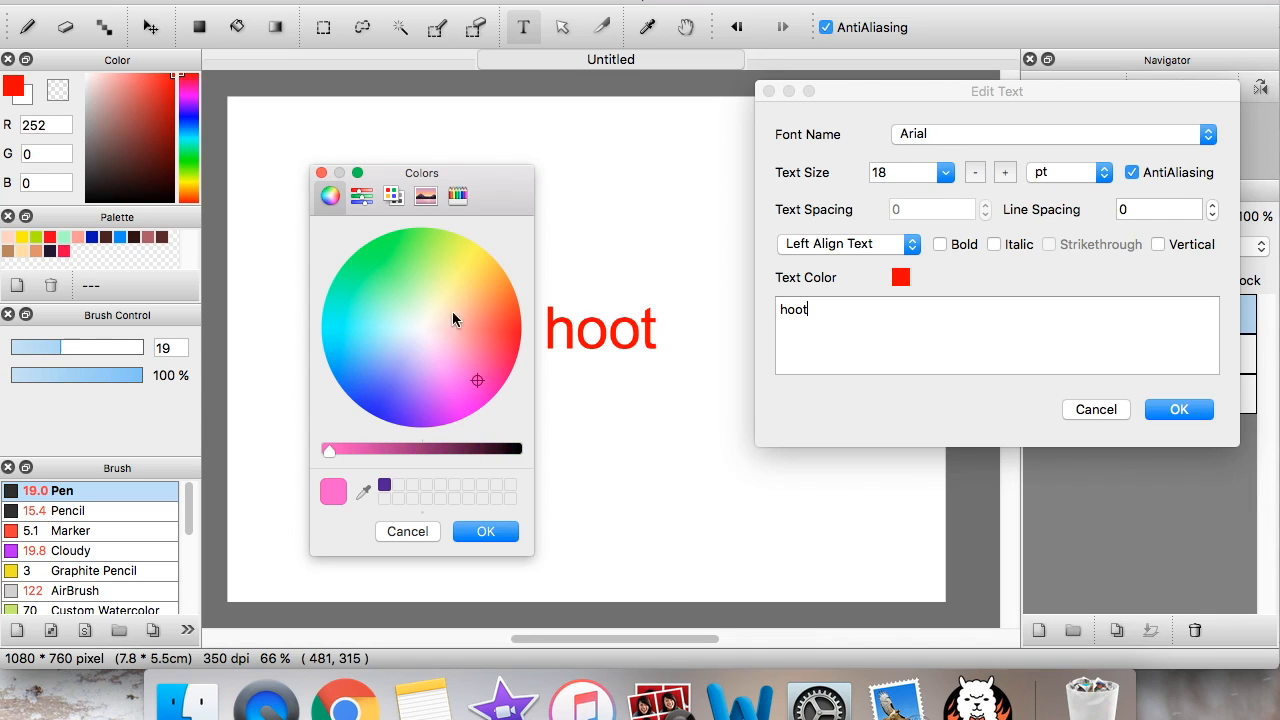
Examine the slider color options and the named Apple color list for the text color
{"action": "left_click", "coordinate": [362, 195]}
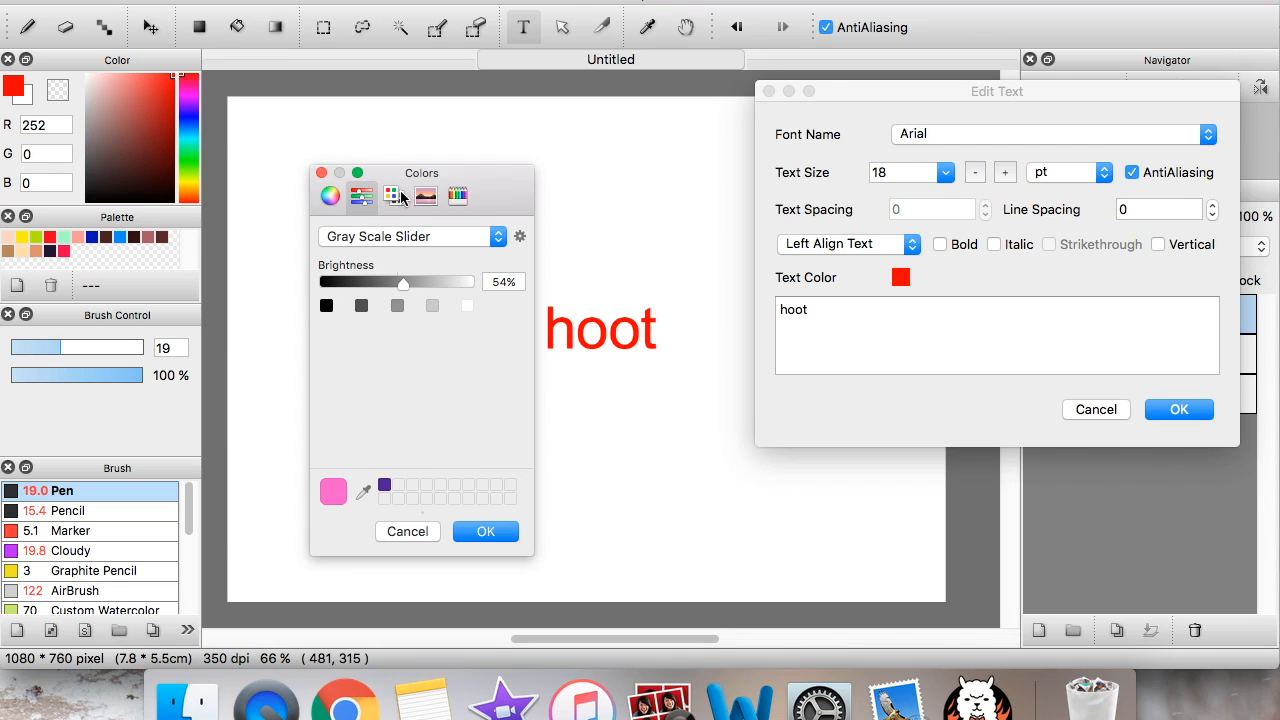
{"action": "left_click", "coordinate": [398, 238]}
{"action": "left_click", "coordinate": [400, 251]}
{"action": "left_click", "coordinate": [393, 196]}
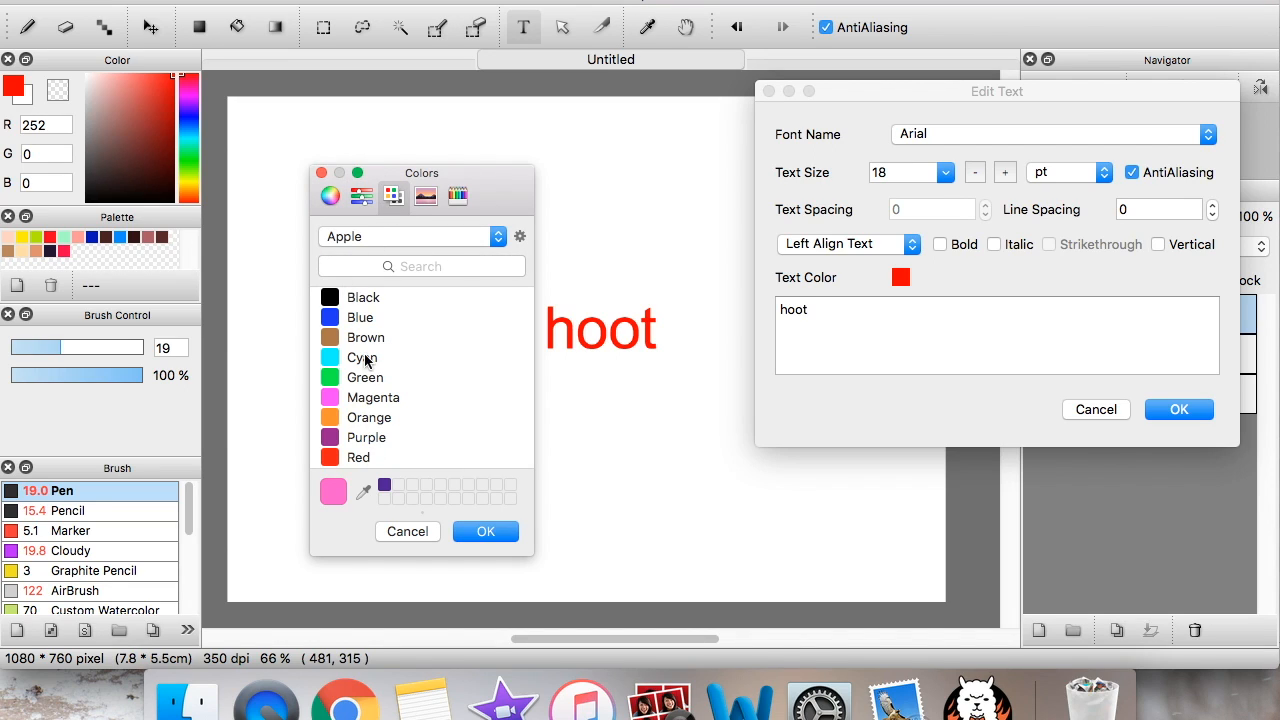
{"action": "scroll", "coordinate": [400, 368], "scroll_direction": "down", "scroll_amount": 3}
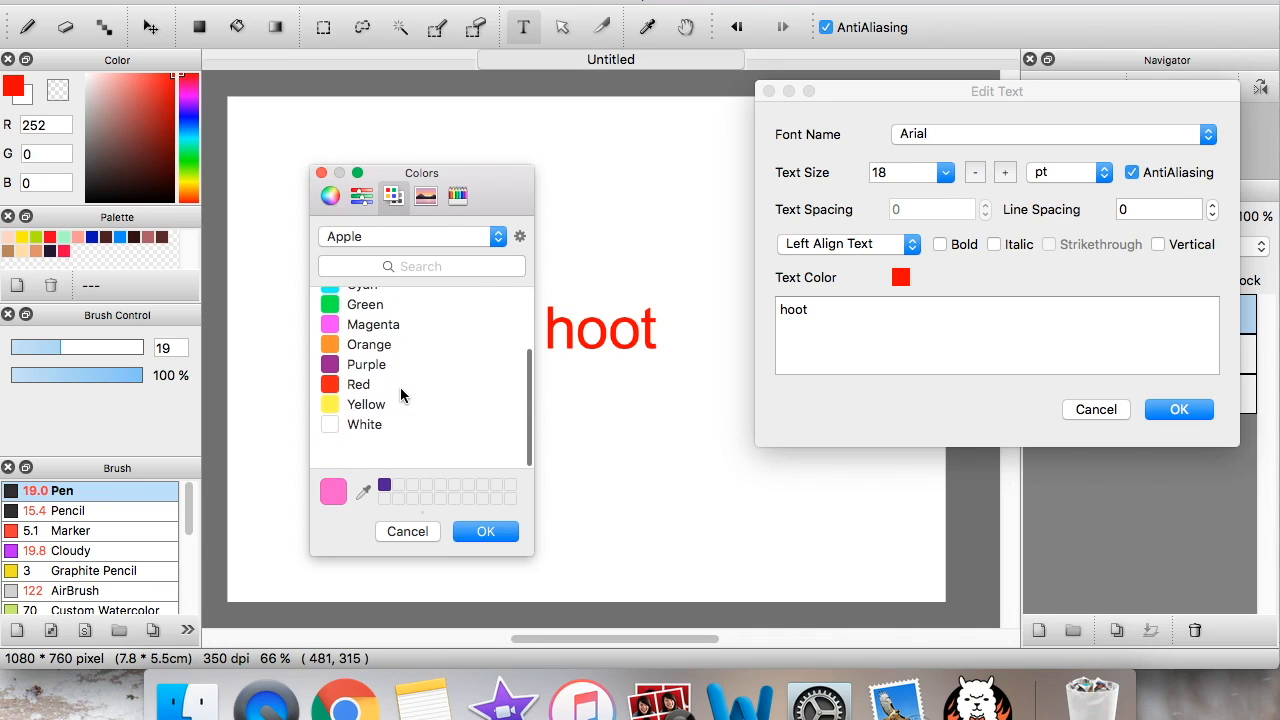
{"action": "scroll", "coordinate": [410, 433], "scroll_direction": "up", "scroll_amount": 3}
Try colors from the image palette, and choose the cyan pencil as the text color
{"action": "left_click", "coordinate": [426, 196]}
{"action": "left_click", "coordinate": [435, 291]}
{"action": "left_click", "coordinate": [443, 372]}
{"action": "left_click", "coordinate": [459, 196]}
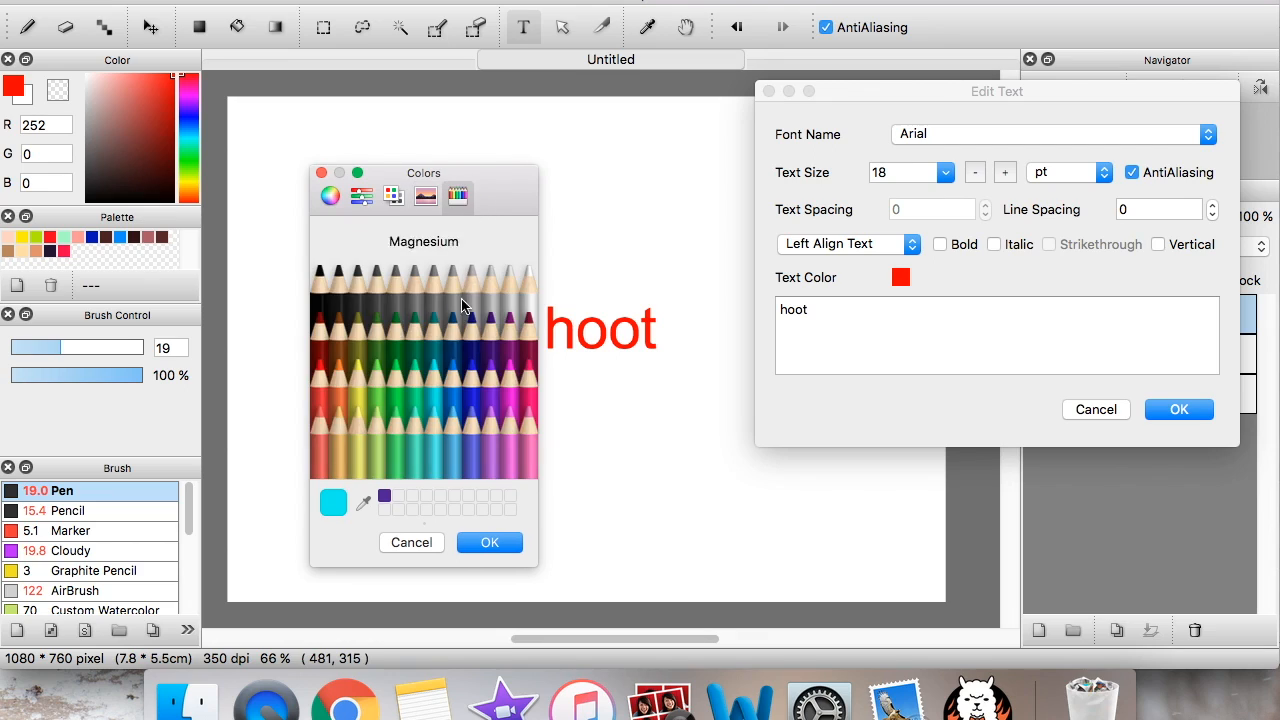
{"action": "left_click", "coordinate": [431, 378]}
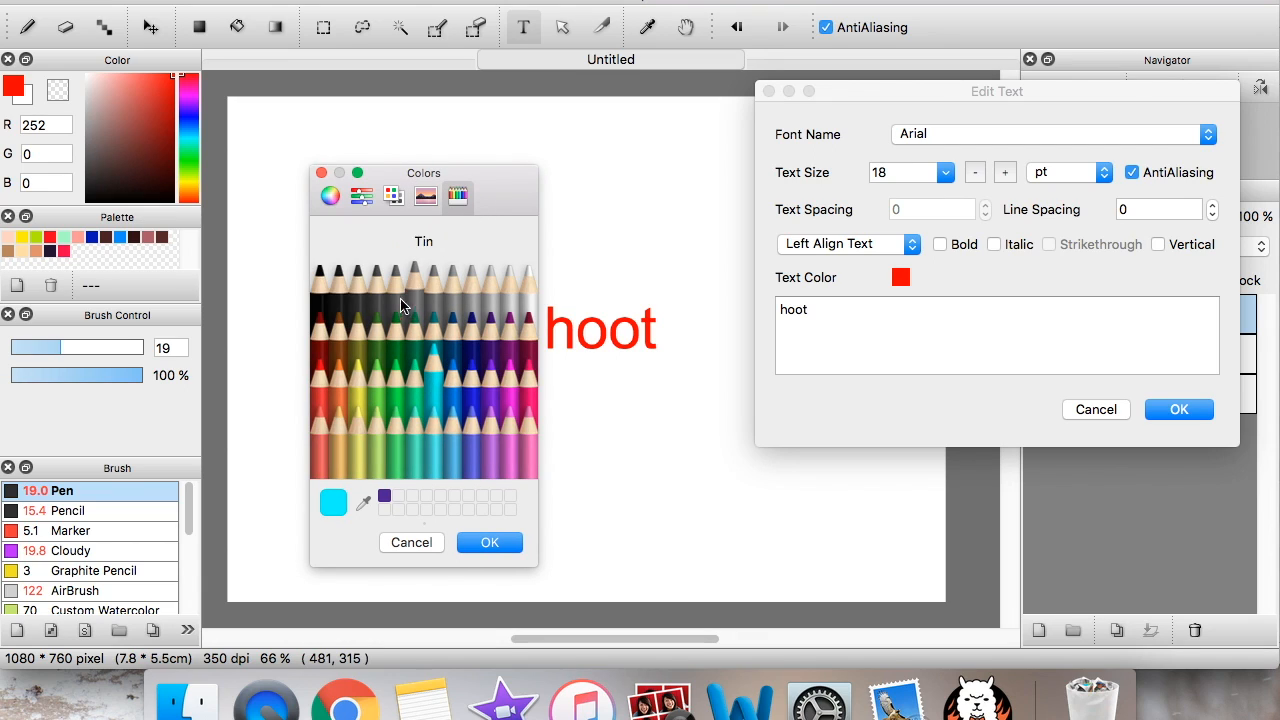
{"action": "left_click", "coordinate": [491, 543]}
Activate the Object tool
{"action": "left_click", "coordinate": [562, 27]}
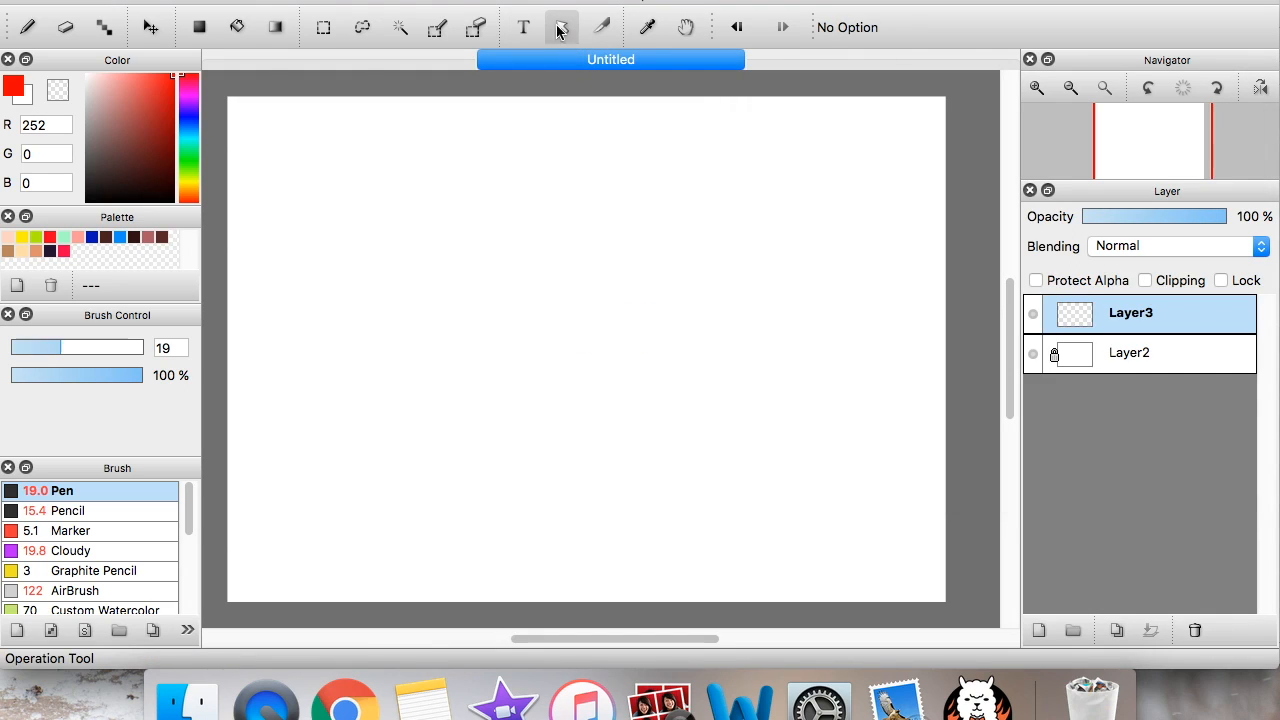
{"action": "left_click", "coordinate": [560, 27]}
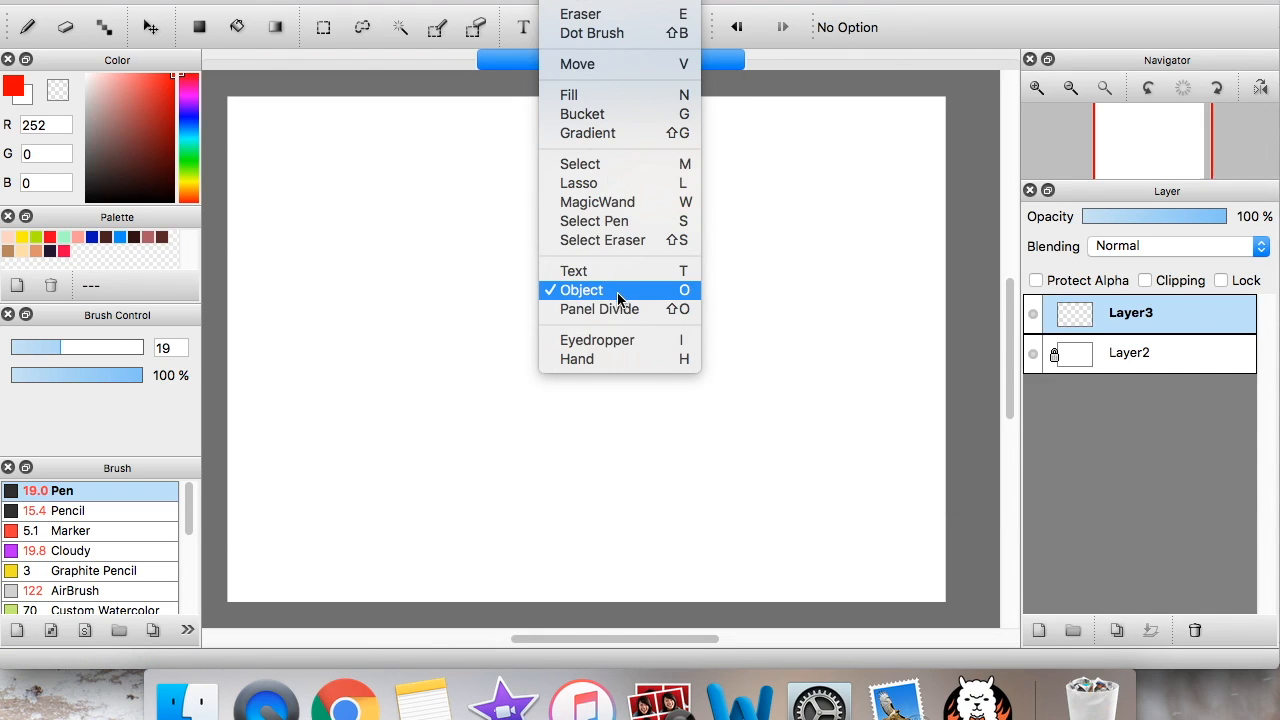
{"action": "left_click", "coordinate": [684, 293]}
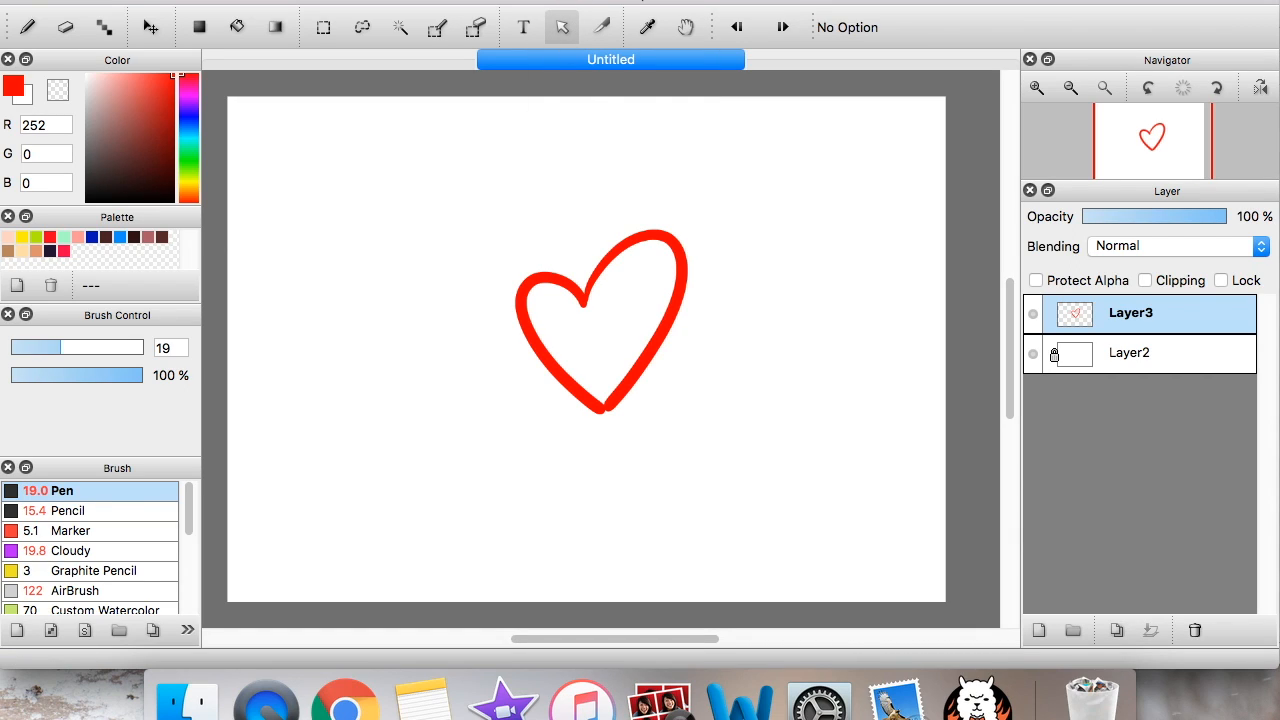
Activate the Panel Divide tool, try cutting vertically through the red heart, and undo the heart drawing
{"action": "left_click", "coordinate": [601, 30]}
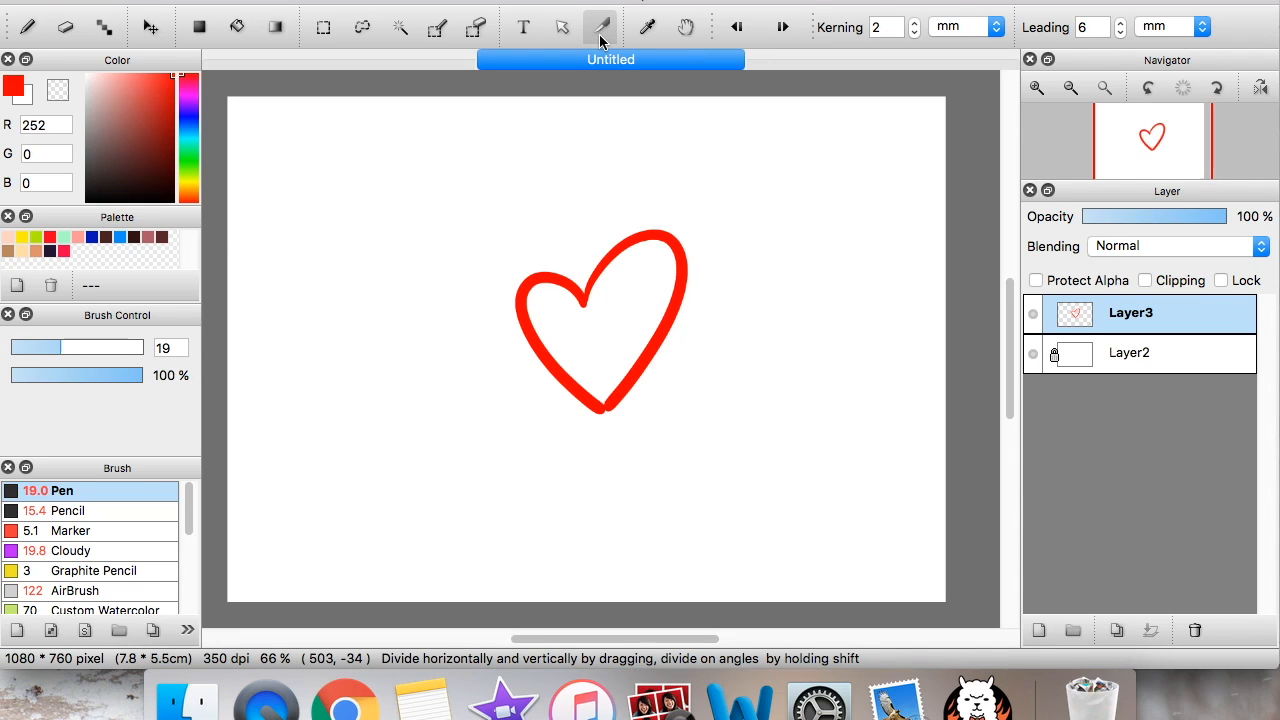
{"action": "right_click", "coordinate": [603, 313]}
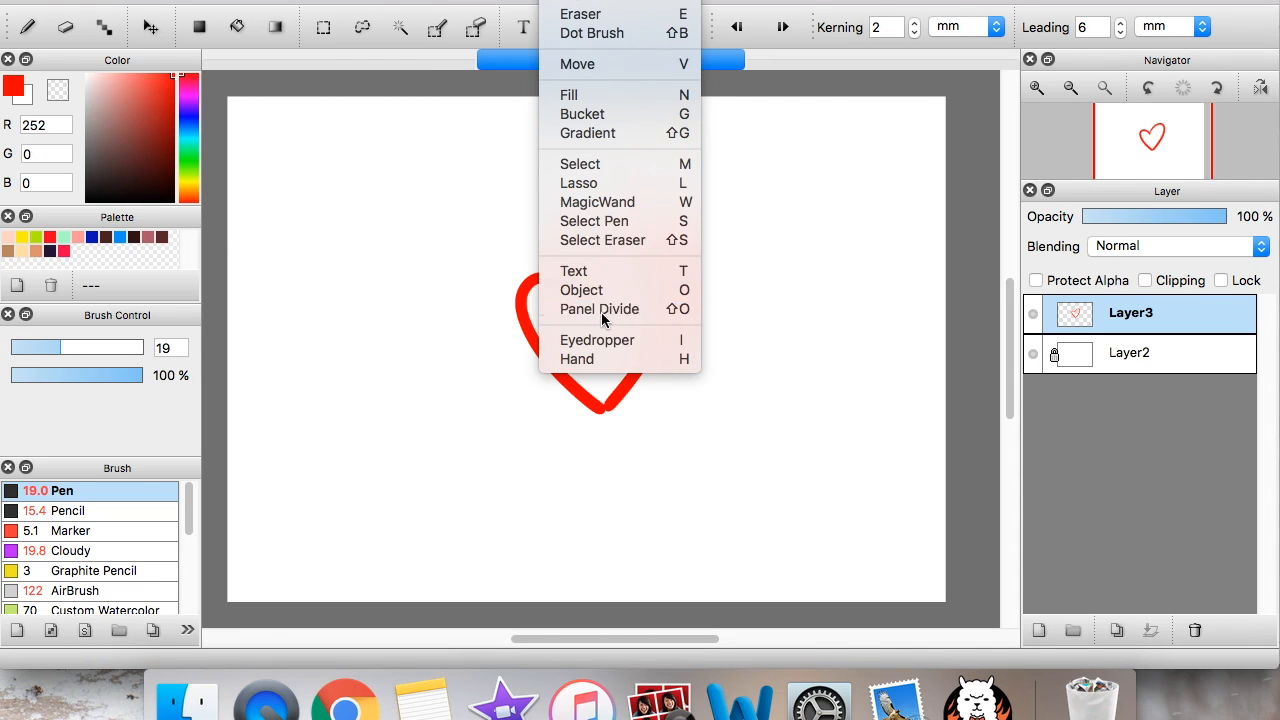
{"action": "left_click", "coordinate": [603, 313]}
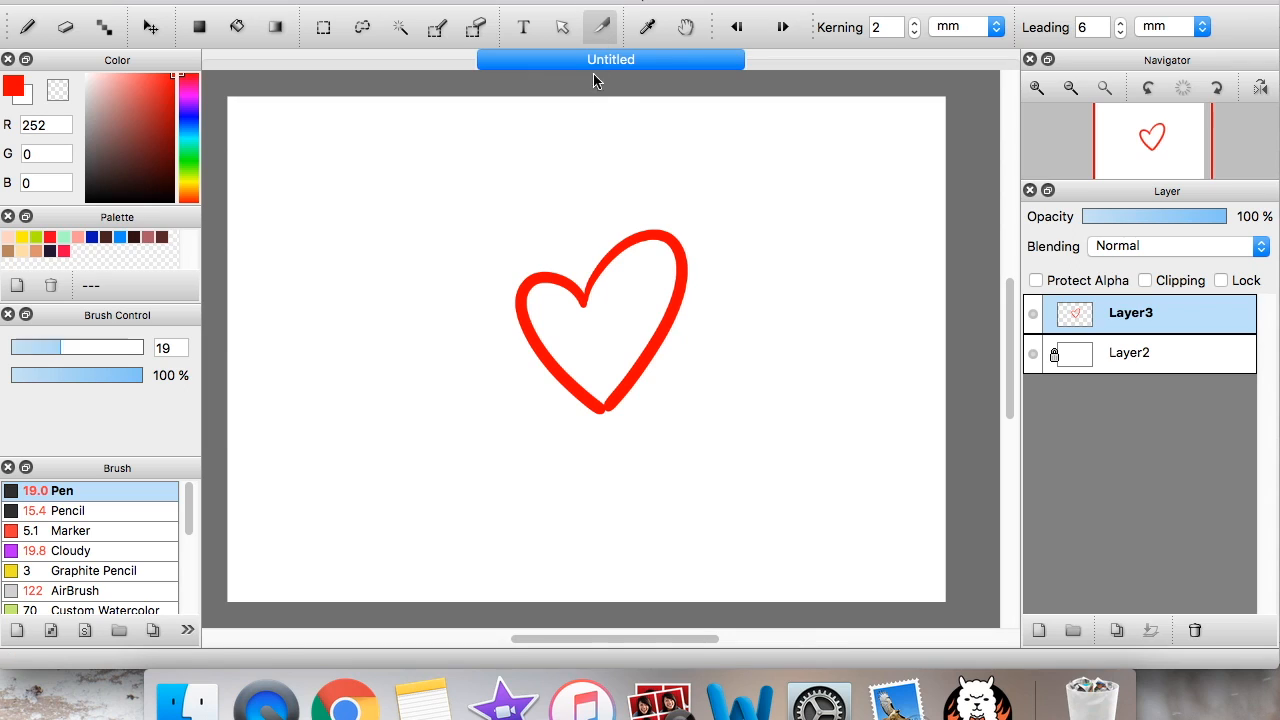
{"action": "mouse_move", "coordinate": [597, 204]}
{"action": "left_mouse_down"}
{"action": "mouse_move", "coordinate": [622, 398]}
{"action": "mouse_move", "coordinate": [622, 278]}
{"action": "left_mouse_up"}
{"action": "key", "text": "super+z"}
{"action": "left_click_drag", "start_coordinate": [602, 199], "coordinate": [597, 523]}
{"action": "key", "text": "super+z"}
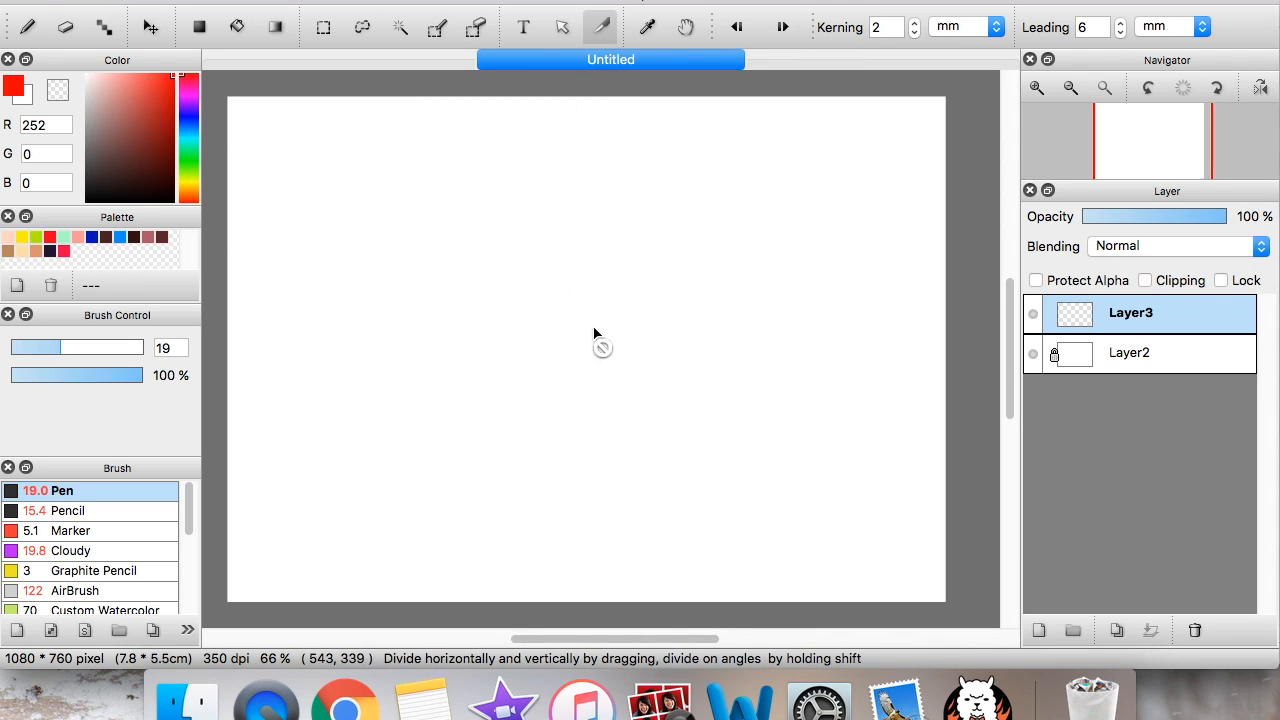
Create a new 5339 × 7465 pixel, 600 dpi comic page with an eight-panel layout
{"action": "left_click", "coordinate": [152, 0]}
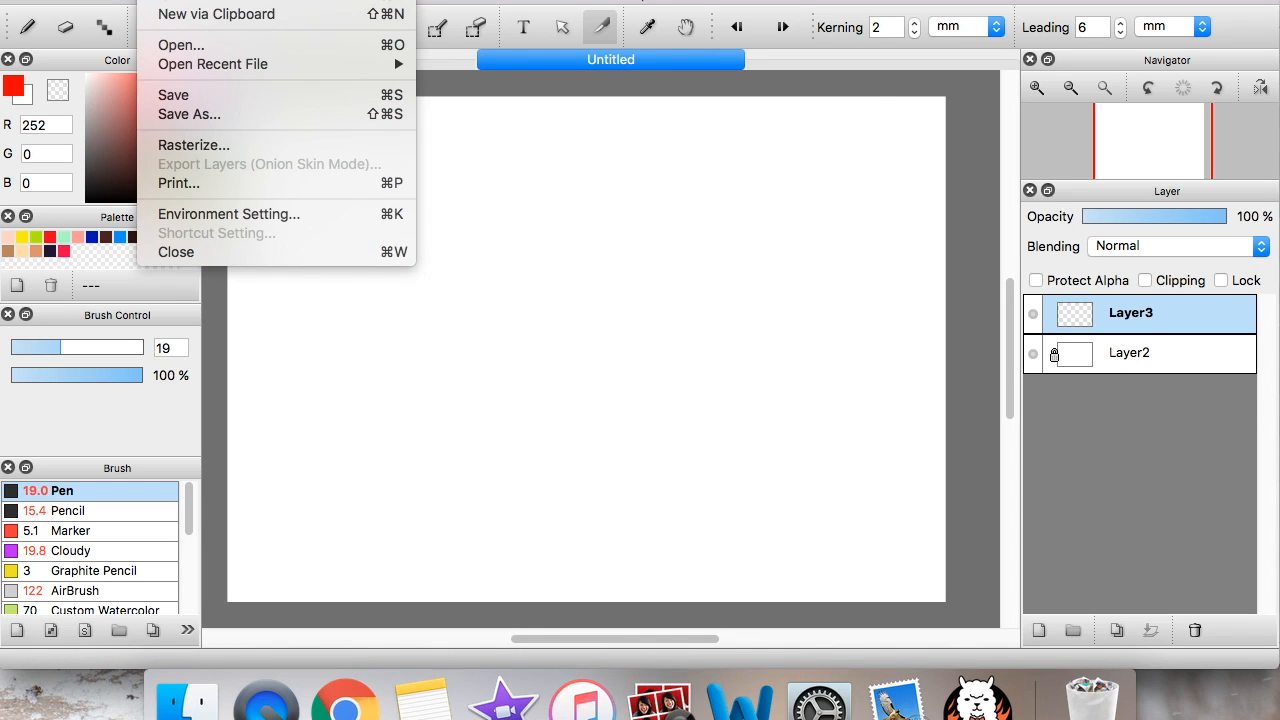
{"action": "left_click", "coordinate": [161, 2]}
{"action": "left_click", "coordinate": [674, 95]}
{"action": "left_click", "coordinate": [788, 651]}
{"action": "left_click", "coordinate": [1036, 90]}
{"action": "left_click", "coordinate": [1036, 90]}
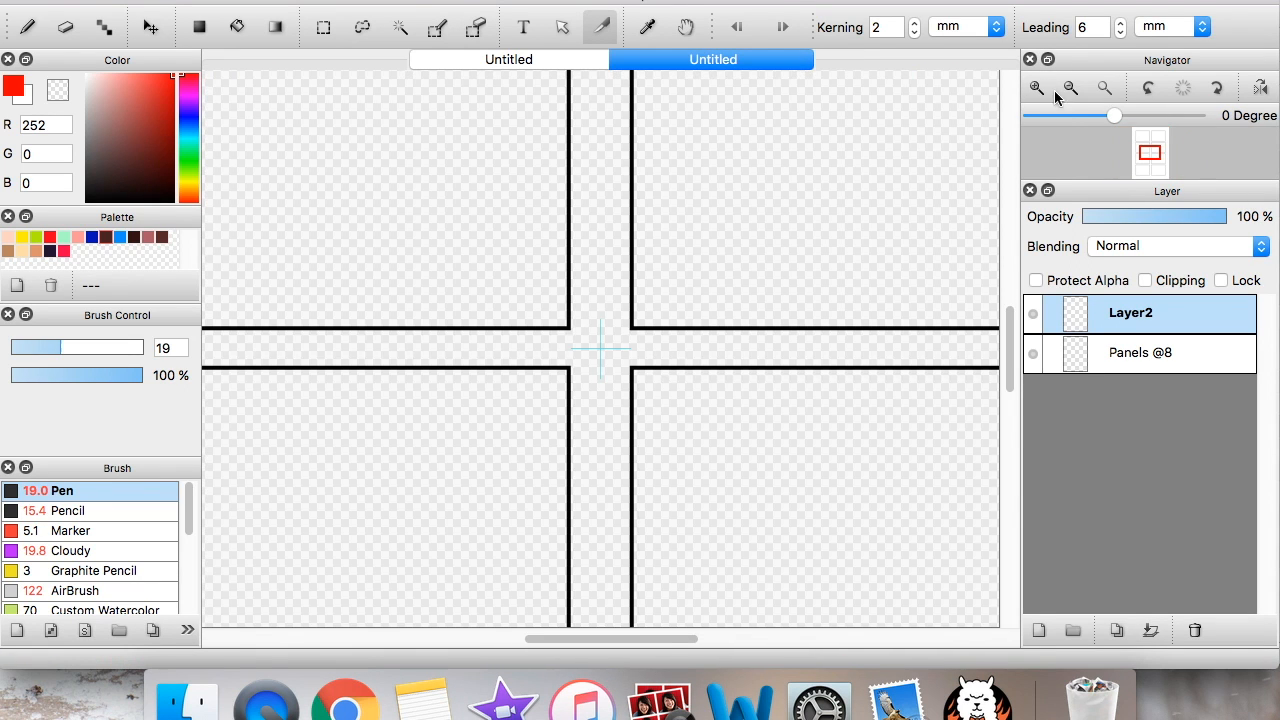
{"action": "left_click", "coordinate": [1146, 147]}
{"action": "left_click_drag", "start_coordinate": [1143, 138], "coordinate": [1138, 118]}
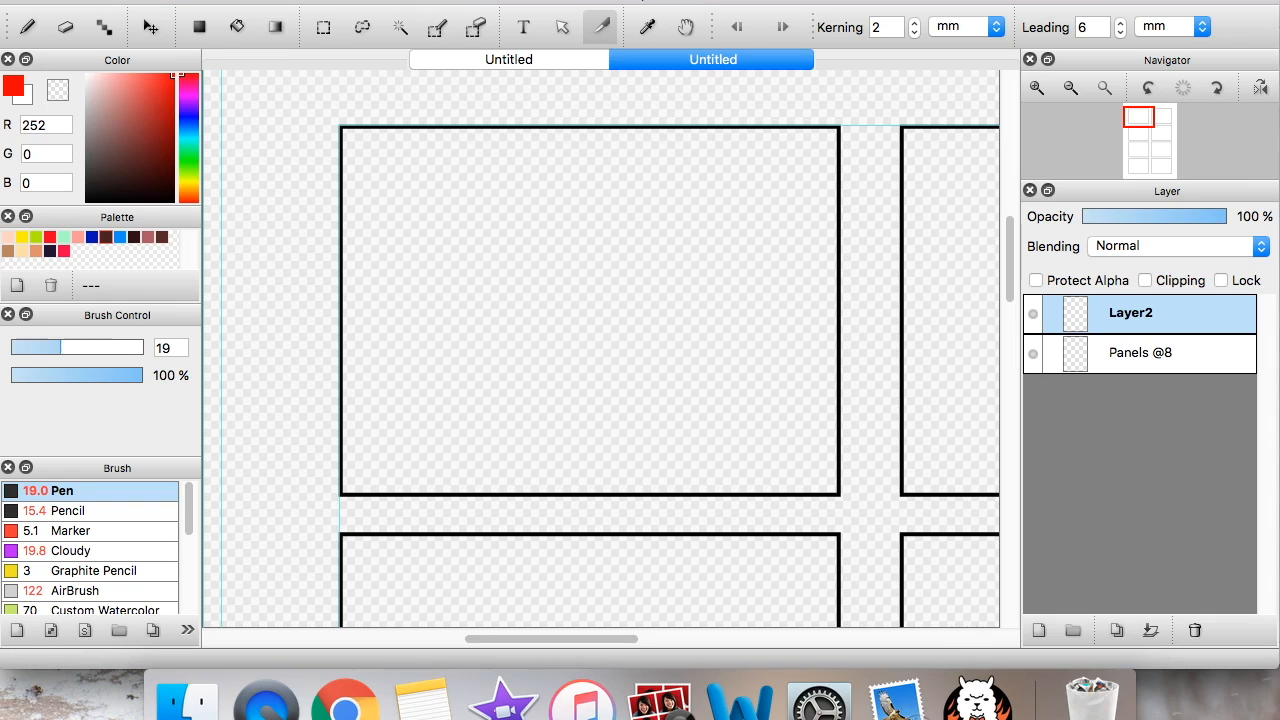
Try to divide the page's first panel with vertical cuts while Layer2 is active
{"action": "left_click", "coordinate": [558, 1]}
{"action": "left_click", "coordinate": [914, 1]}
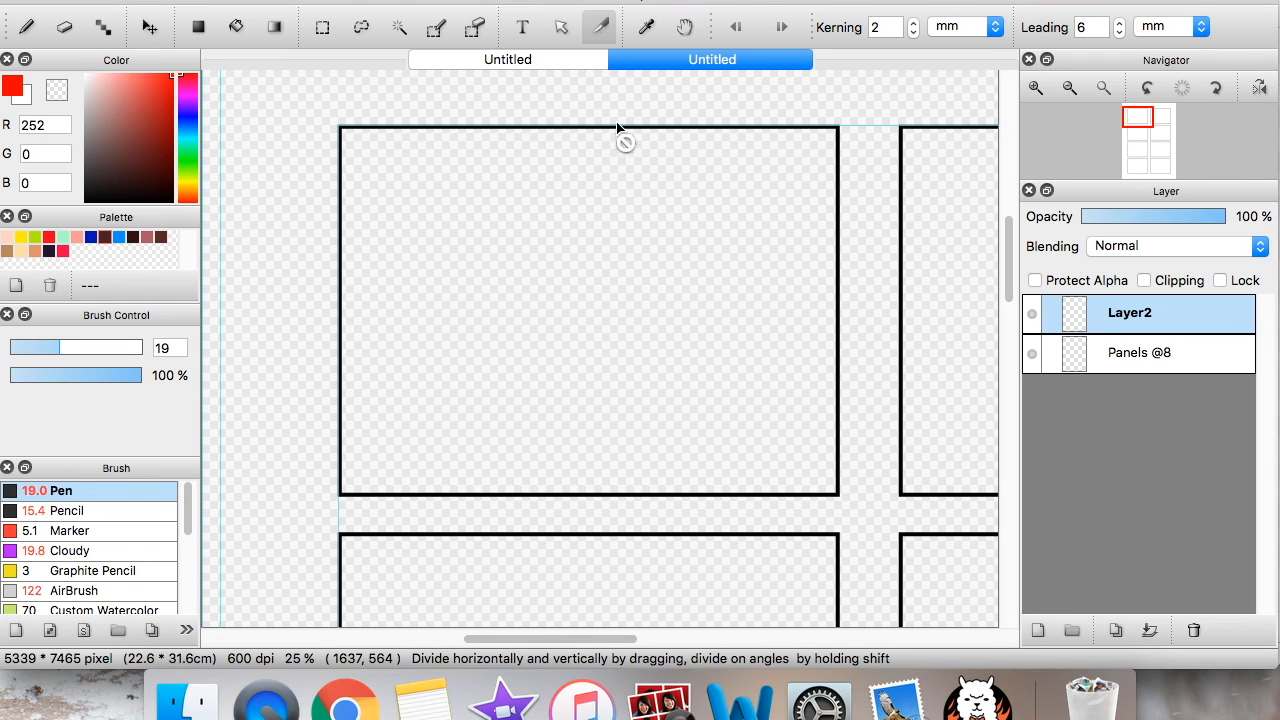
{"action": "left_click_drag", "start_coordinate": [591, 103], "coordinate": [618, 514]}
{"action": "left_click_drag", "start_coordinate": [525, 115], "coordinate": [545, 515]}
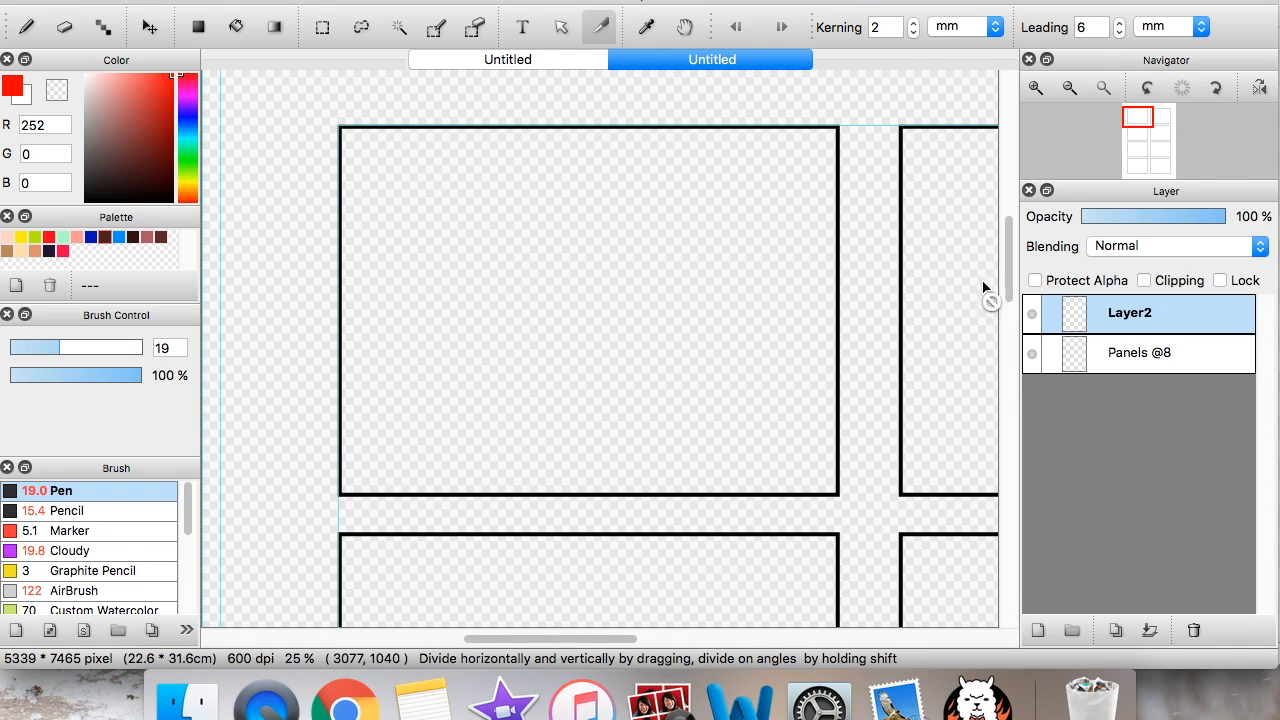
Select the Panels layer, split the page's first panel in two with a vertical cut, and undo the split
{"action": "left_click", "coordinate": [1097, 347]}
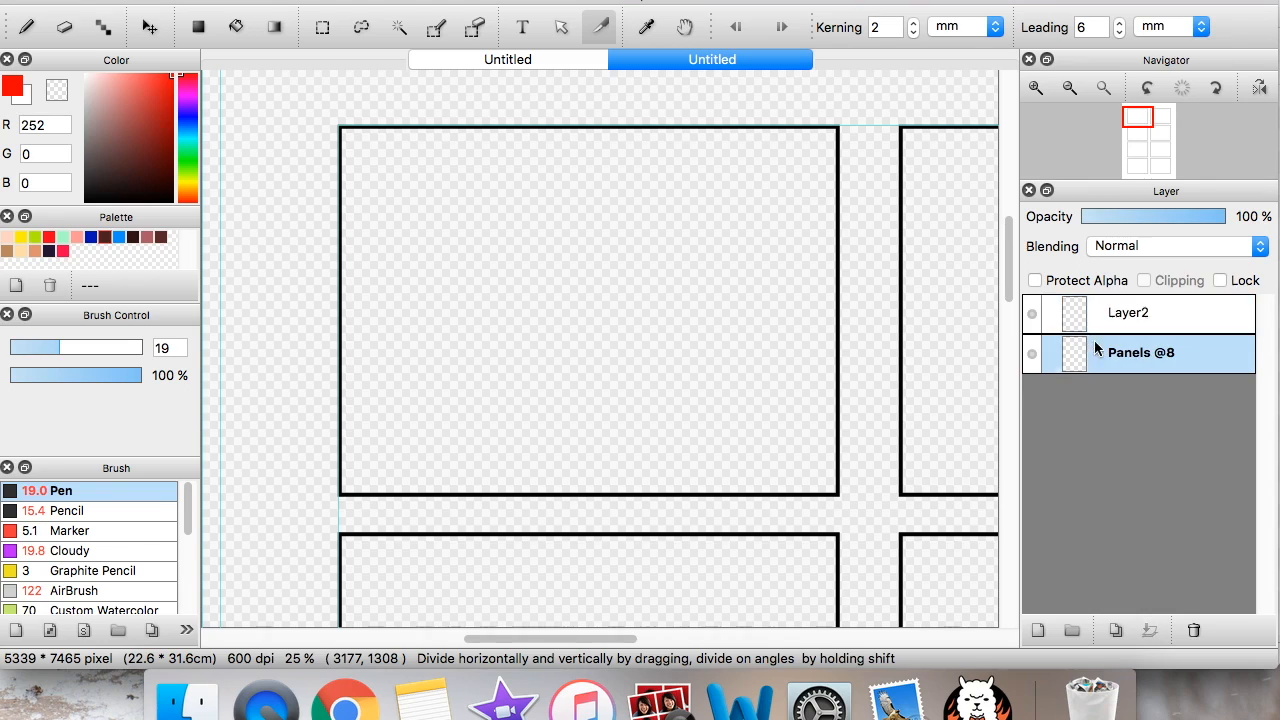
{"action": "left_click_drag", "start_coordinate": [596, 110], "coordinate": [608, 530]}
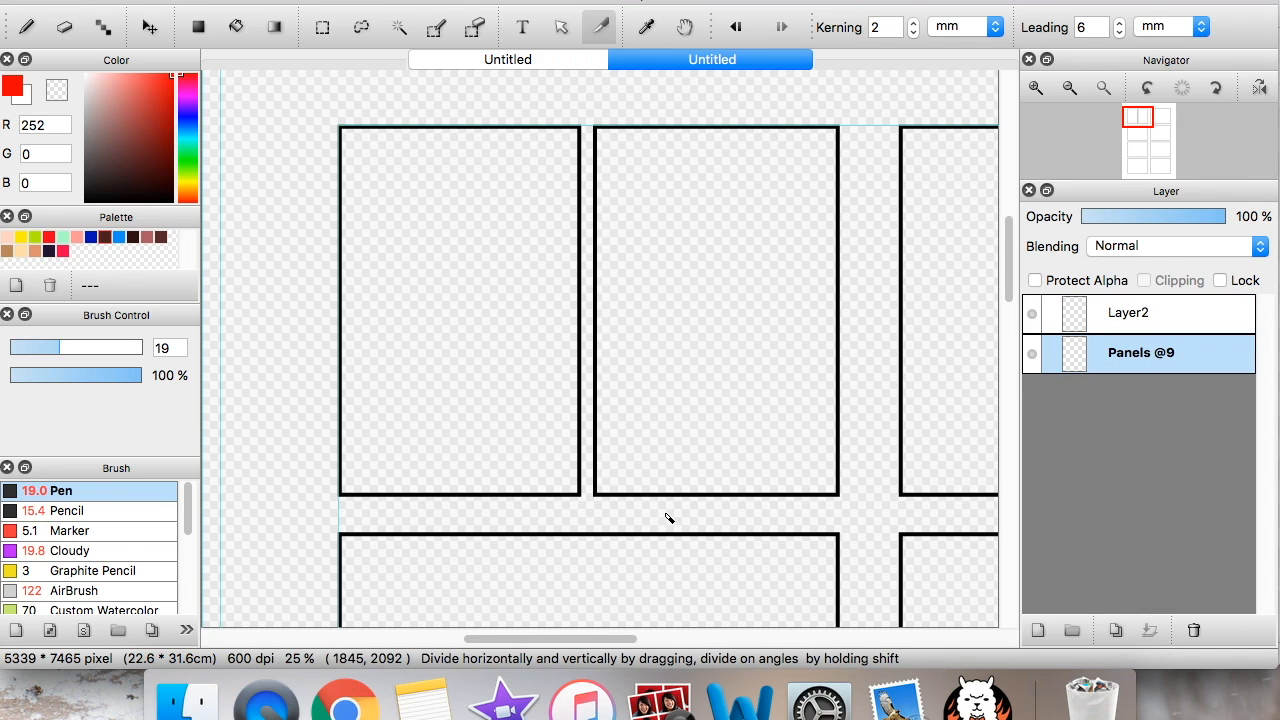
{"action": "key", "text": "super+z"}
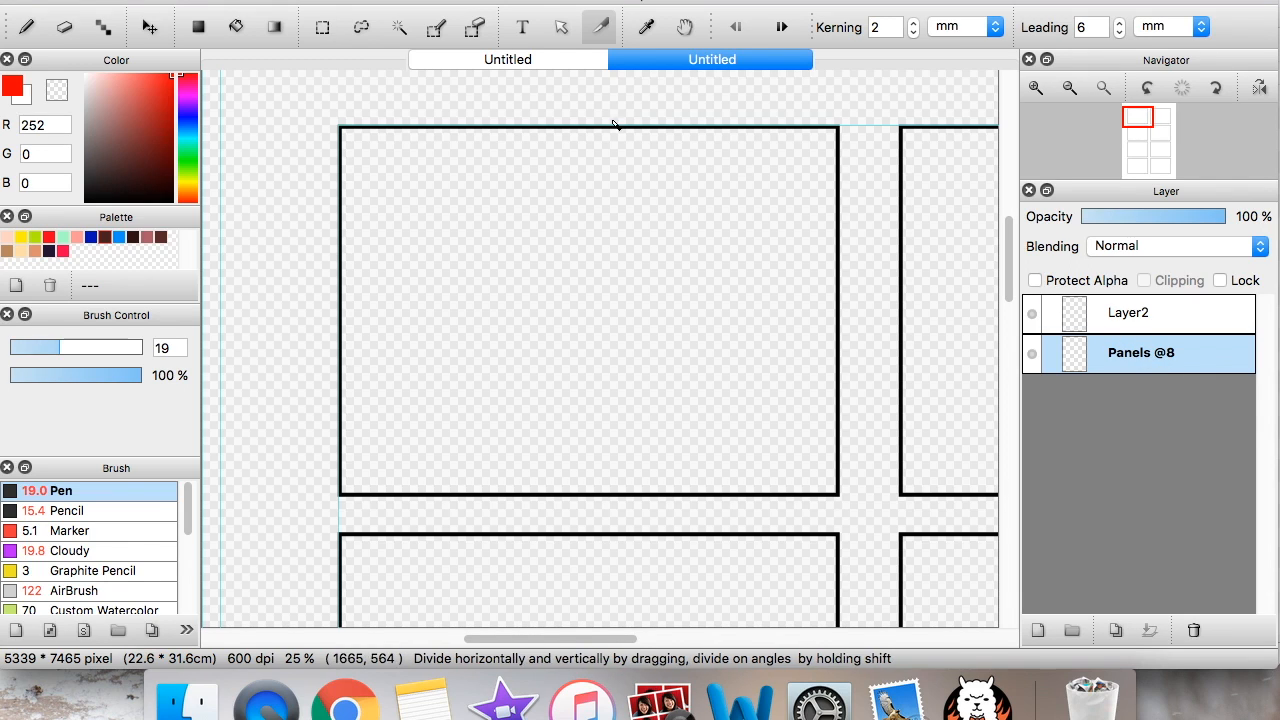
Split the comic page's first panel in two with a vertical cut
{"action": "left_click_drag", "start_coordinate": [586, 100], "coordinate": [622, 520]}
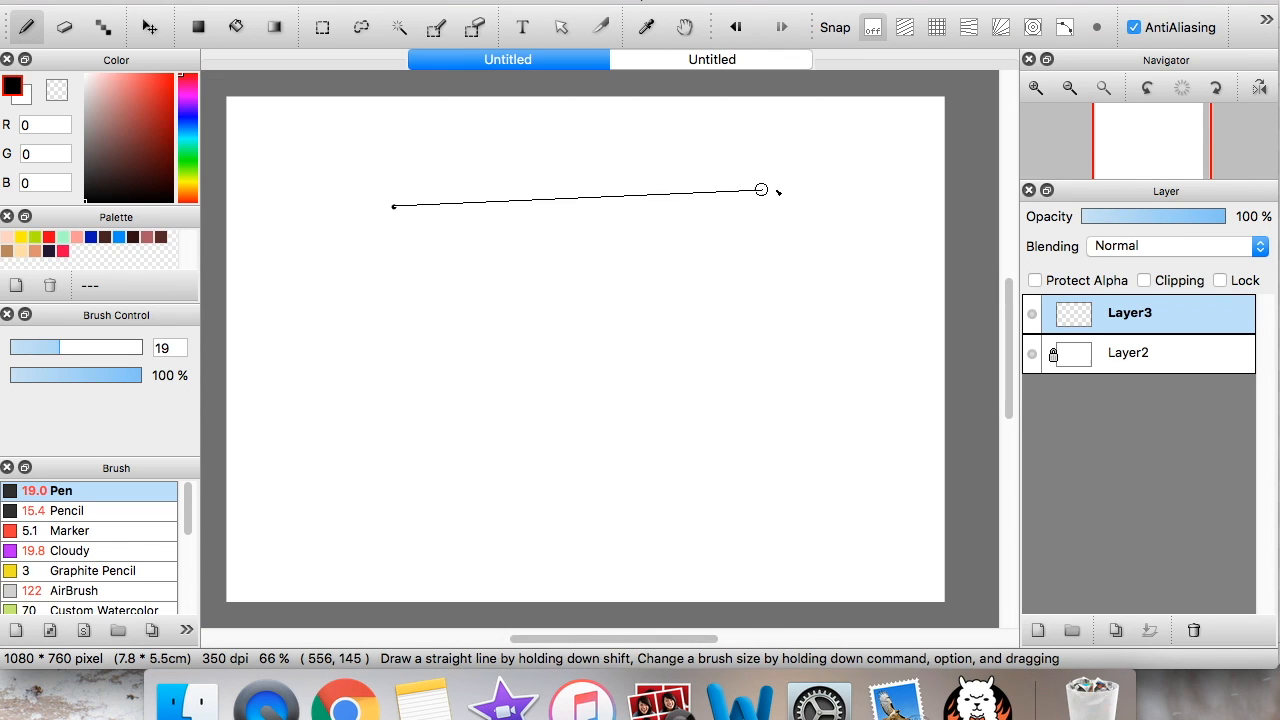
Draw a black four-sided frame on Layer3 of the 1080 × 760 canvas with straight Pen lines, and activate the Divide tool
{"action": "left_click", "coordinate": [791, 206], "text": "shift"}
{"action": "left_click", "coordinate": [793, 565], "text": "shift"}
{"action": "left_click", "coordinate": [380, 556], "text": "shift"}
{"action": "left_click", "coordinate": [395, 206], "text": "shift"}
{"action": "left_click", "coordinate": [600, 27]}
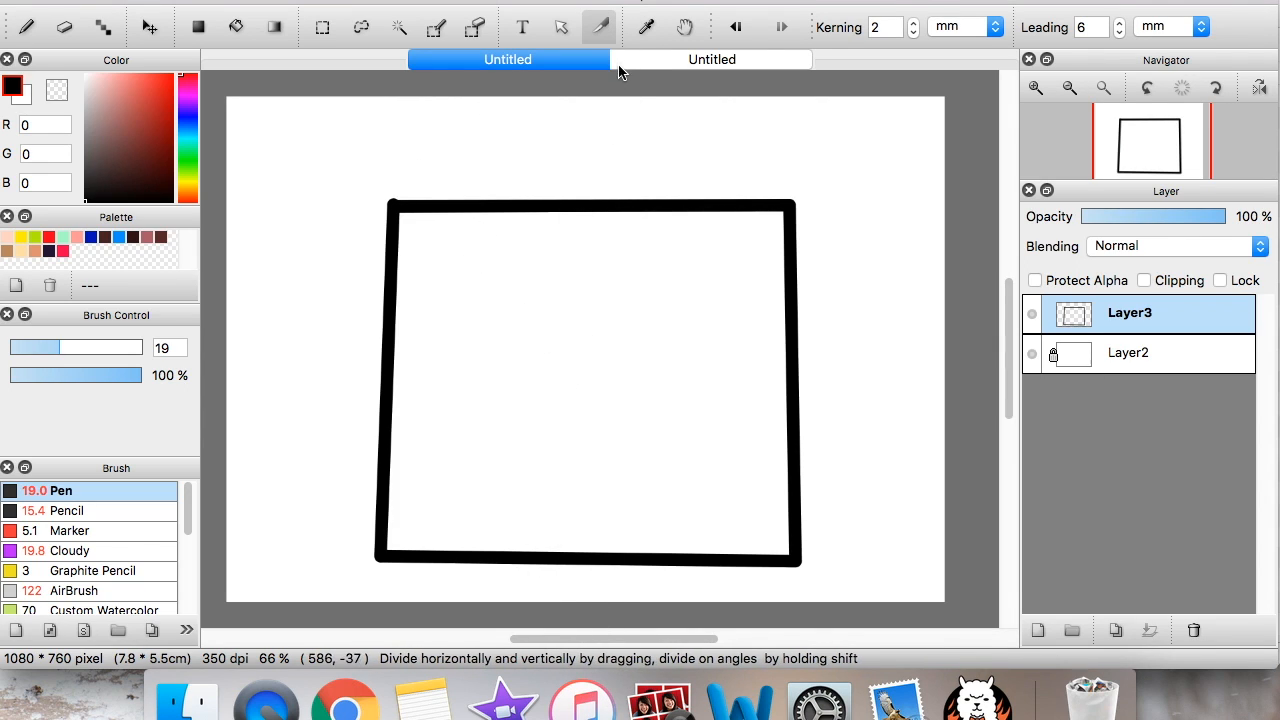
Return to the comic page and undo the vertical split of its first panel
{"action": "left_click", "coordinate": [619, 63]}
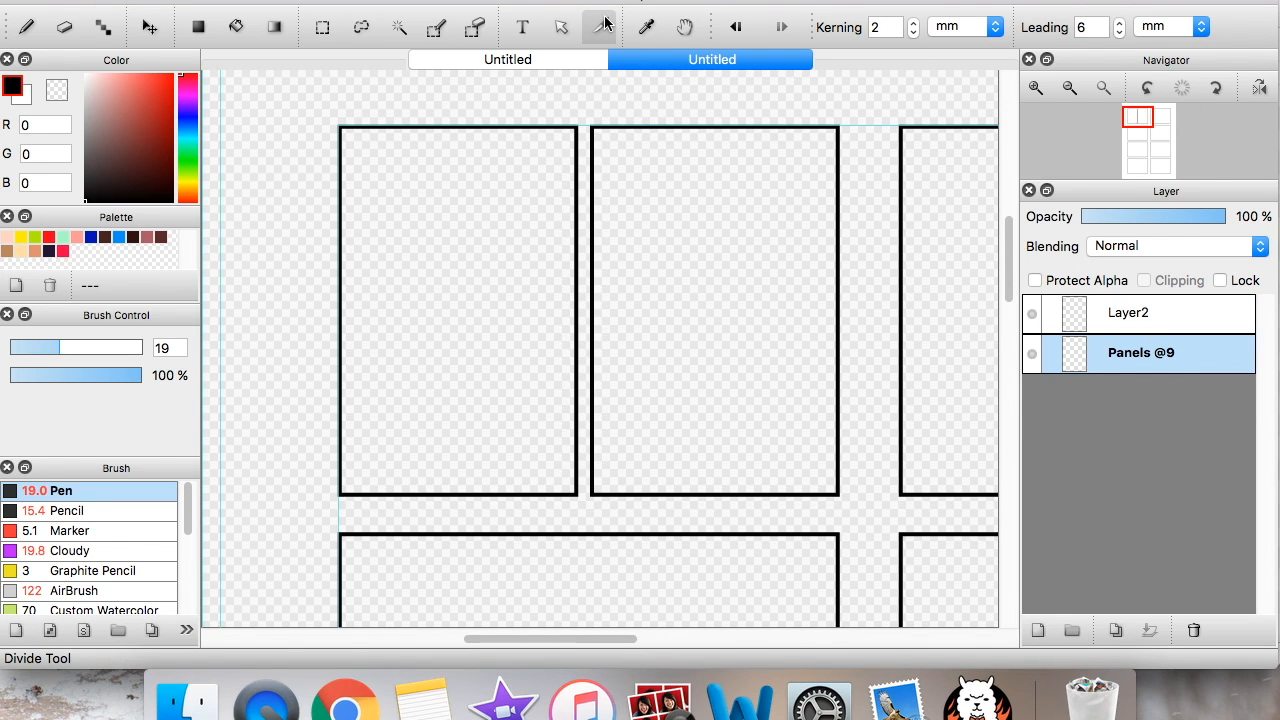
{"action": "key", "text": "super+z"}
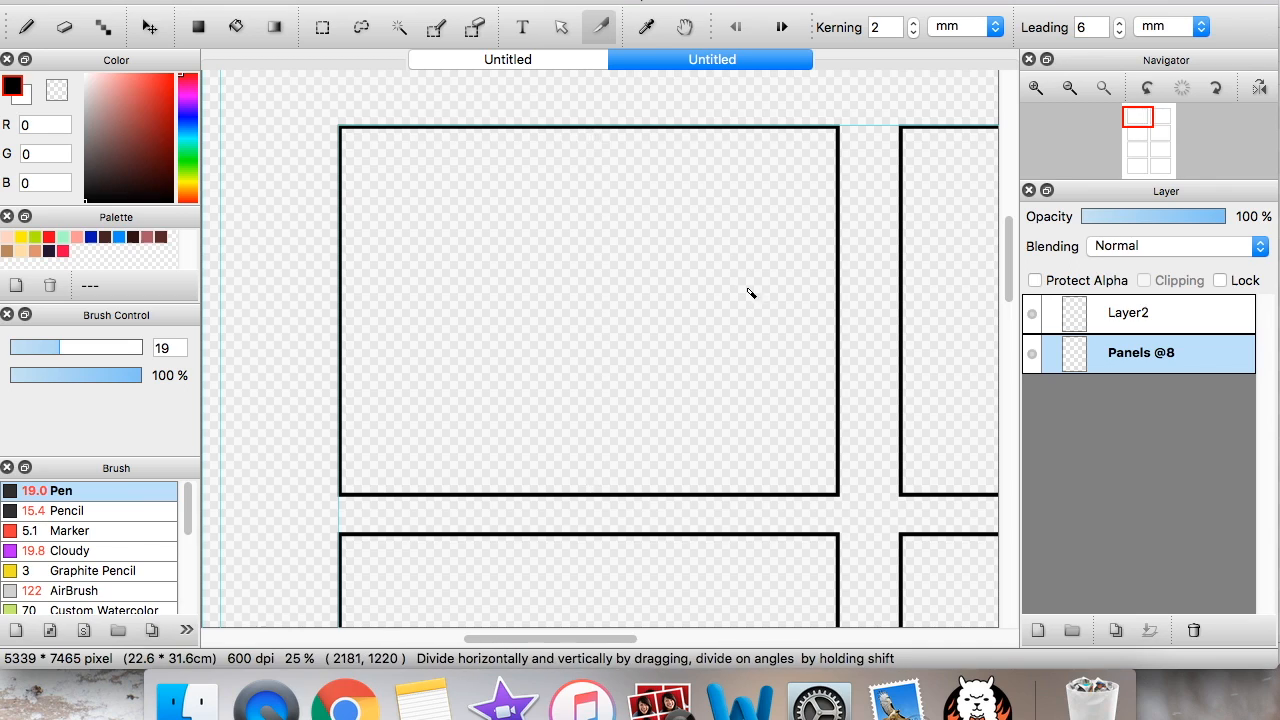
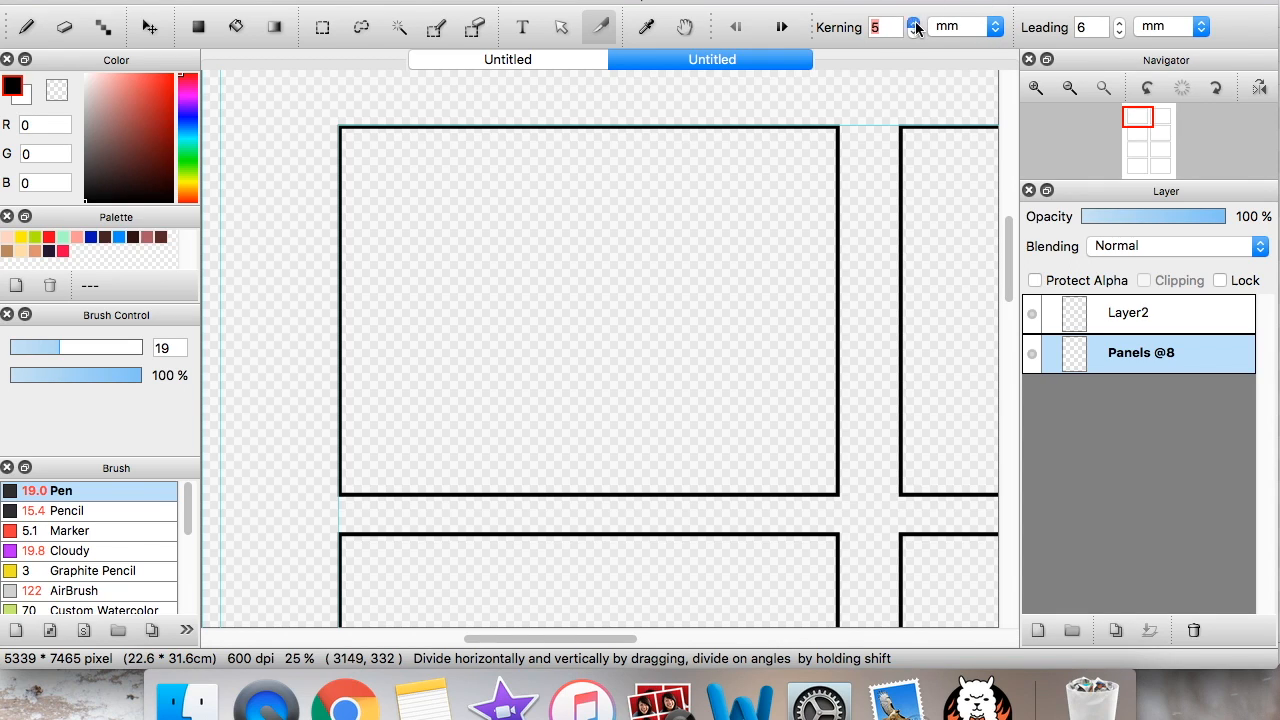
Cut the first panel vertically with Kerning set to 5 mm and again with 1 mm, undoing each cut
{"action": "left_click_drag", "start_coordinate": [589, 118], "coordinate": [626, 520]}
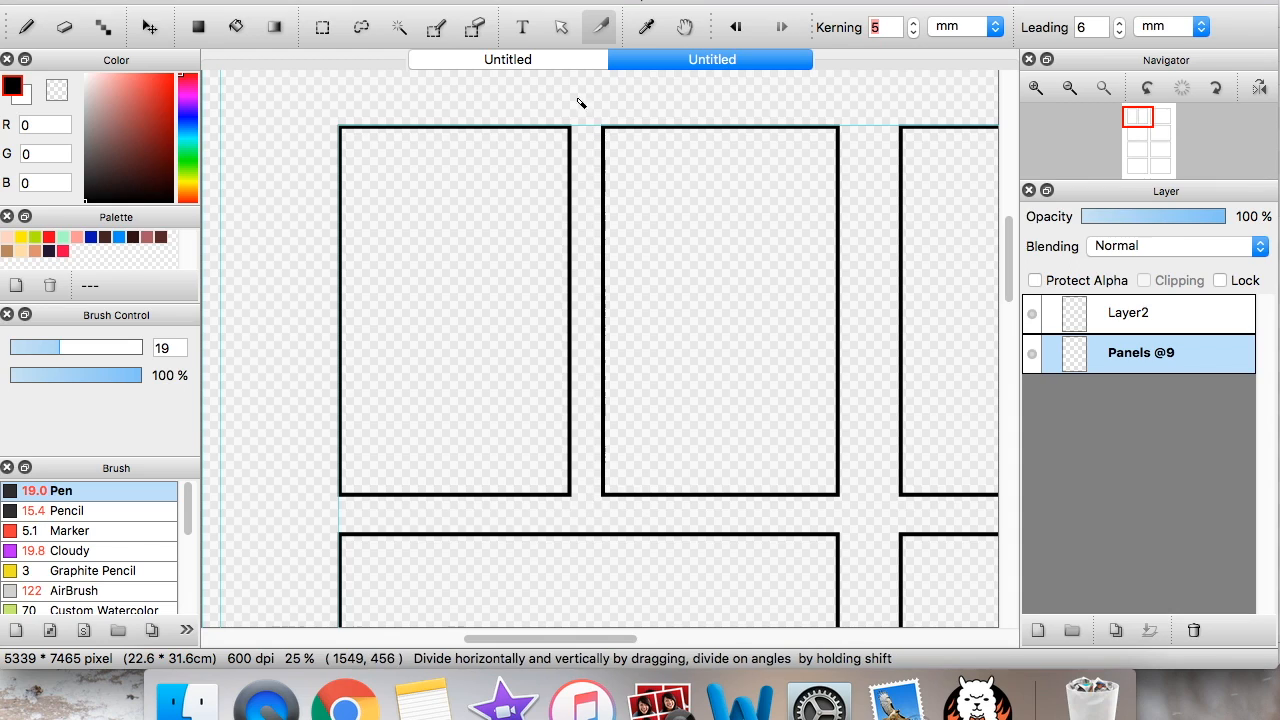
{"action": "key", "text": "super+z"}
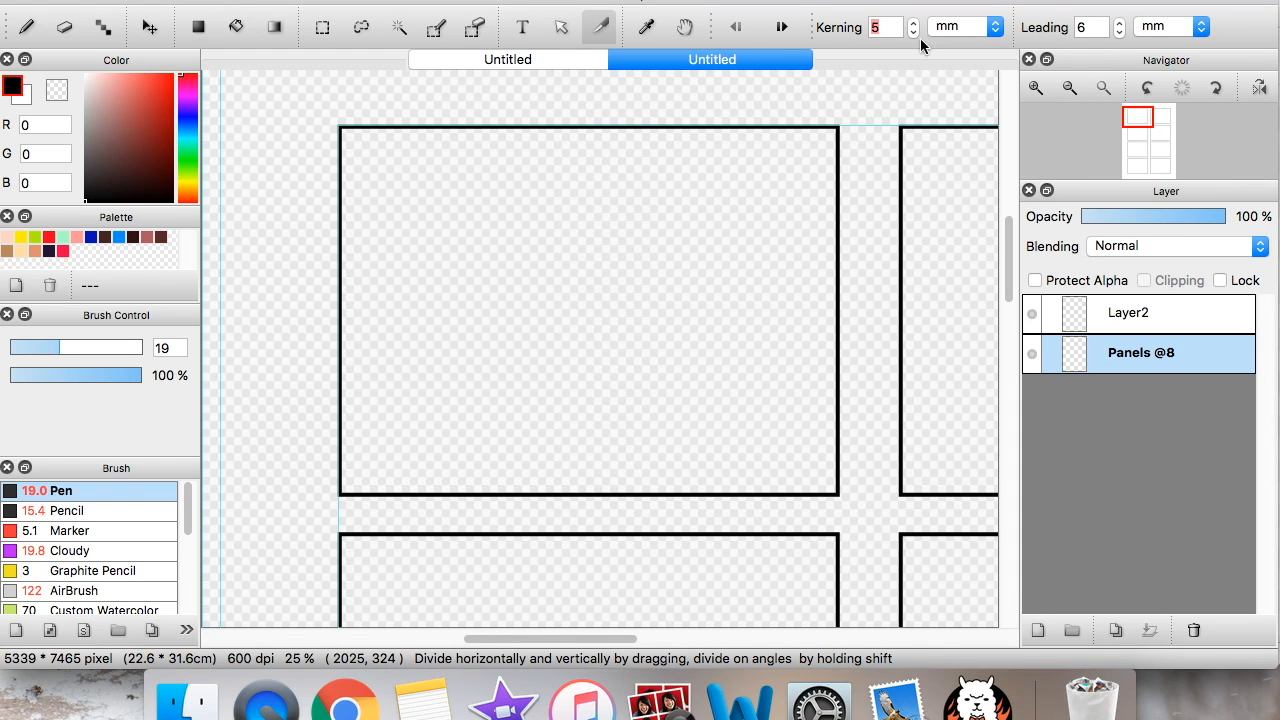
{"action": "left_click", "coordinate": [913, 33]}
{"action": "left_click_drag", "start_coordinate": [586, 110], "coordinate": [602, 514]}
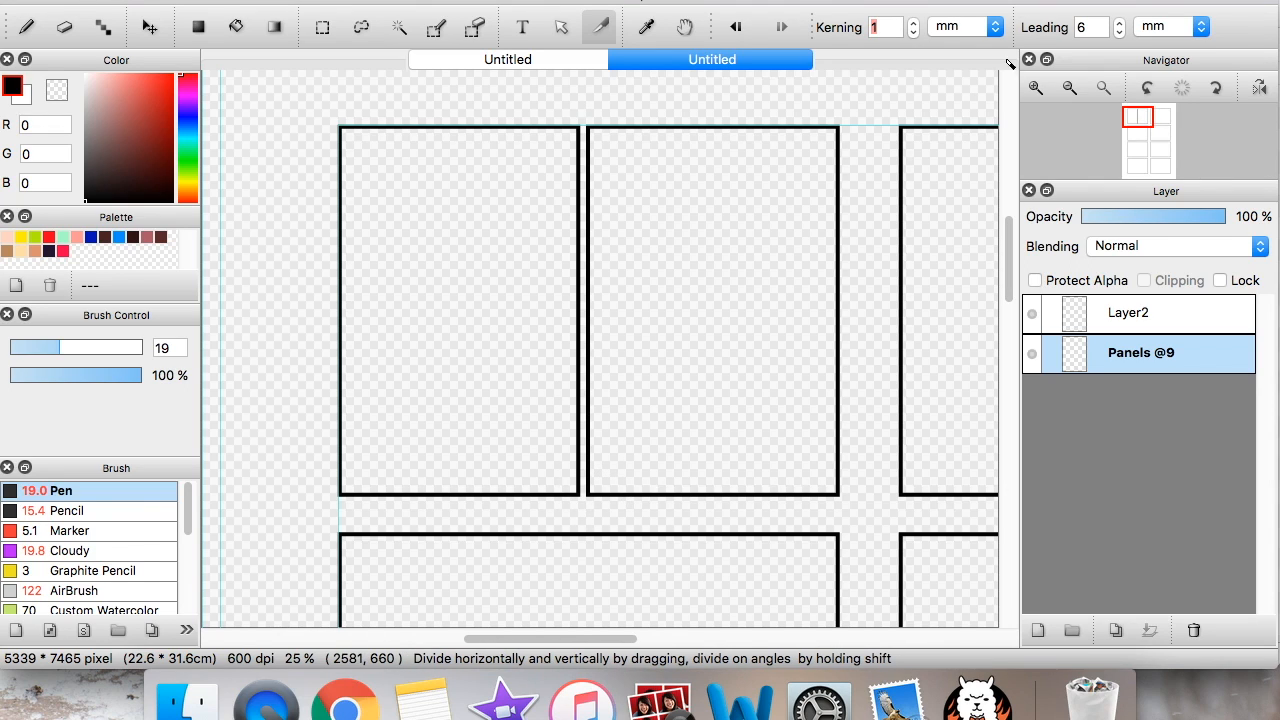
{"action": "key", "text": "super+z"}
Adjust the Leading value, try a vertical cut through the first panel, and undo the cut
{"action": "left_click", "coordinate": [945, 30]}
{"action": "left_click", "coordinate": [1082, 46]}
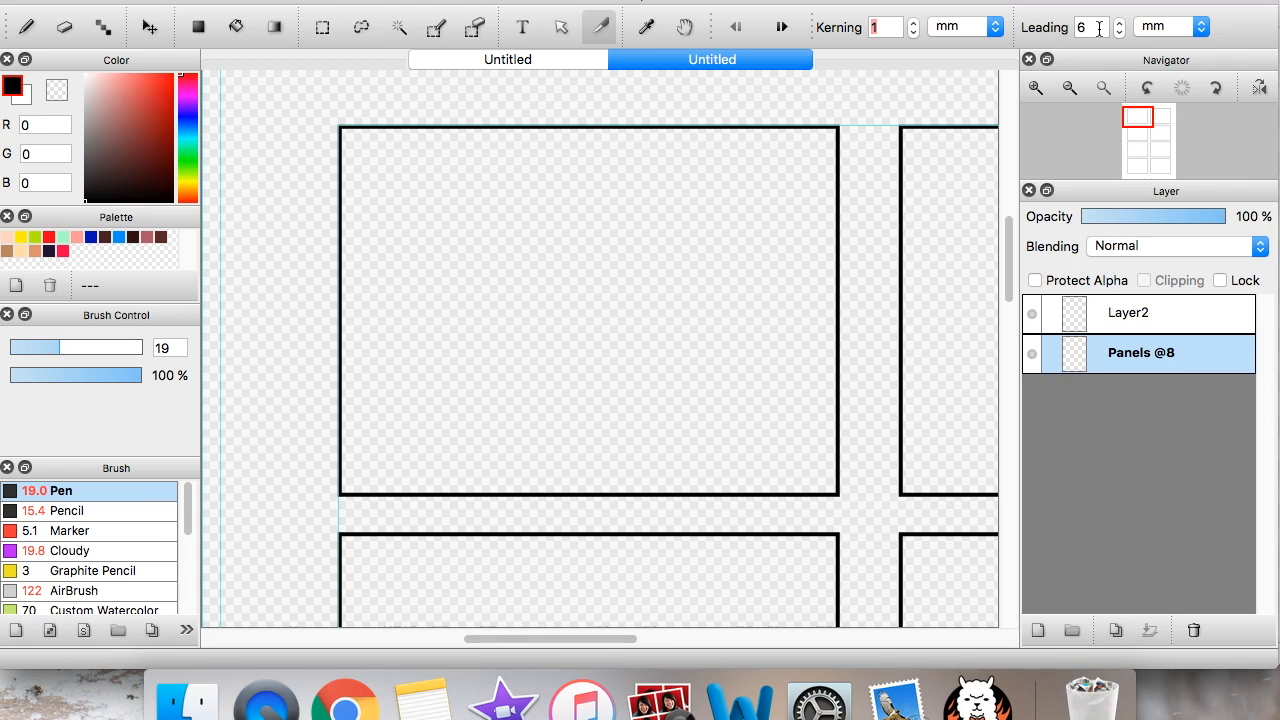
{"action": "left_click", "coordinate": [1121, 23]}
{"action": "left_click_drag", "start_coordinate": [629, 100], "coordinate": [631, 532]}
{"action": "key", "text": "super+z"}
{"action": "left_click", "coordinate": [1120, 33]}
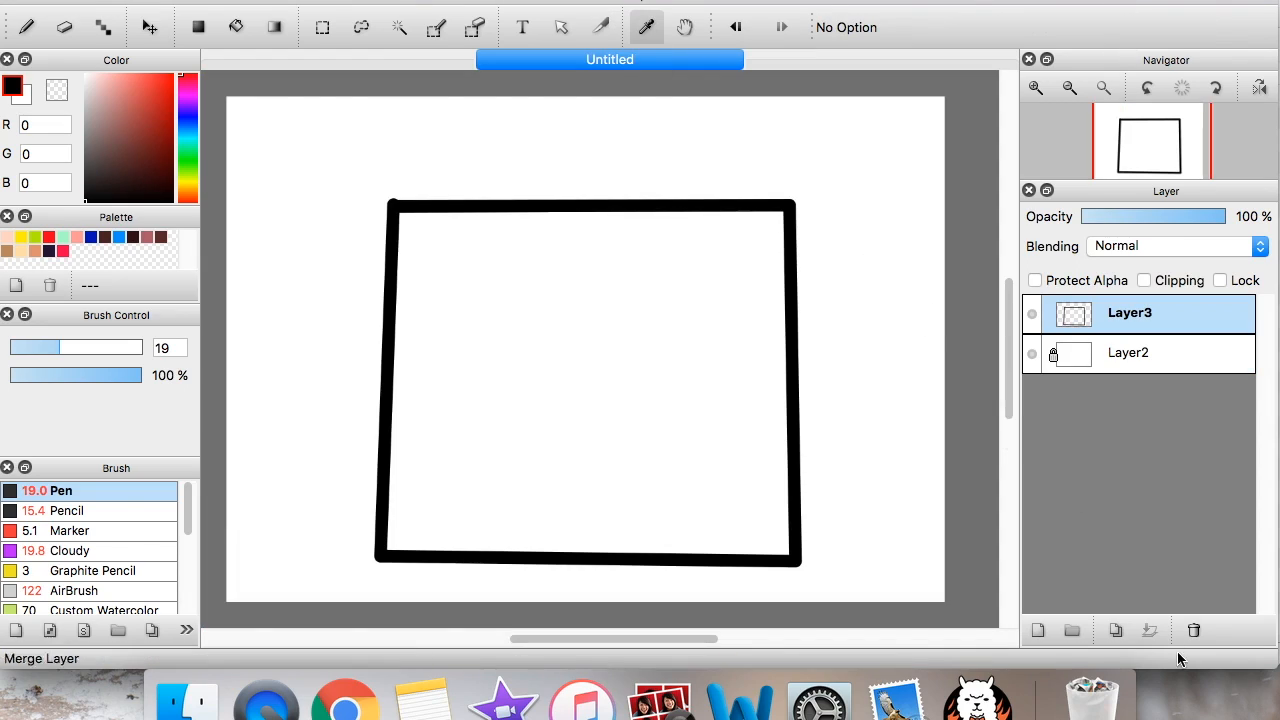
Delete the layer holding the black frame and open the recent file hq5.png
{"action": "left_click", "coordinate": [1193, 631]}
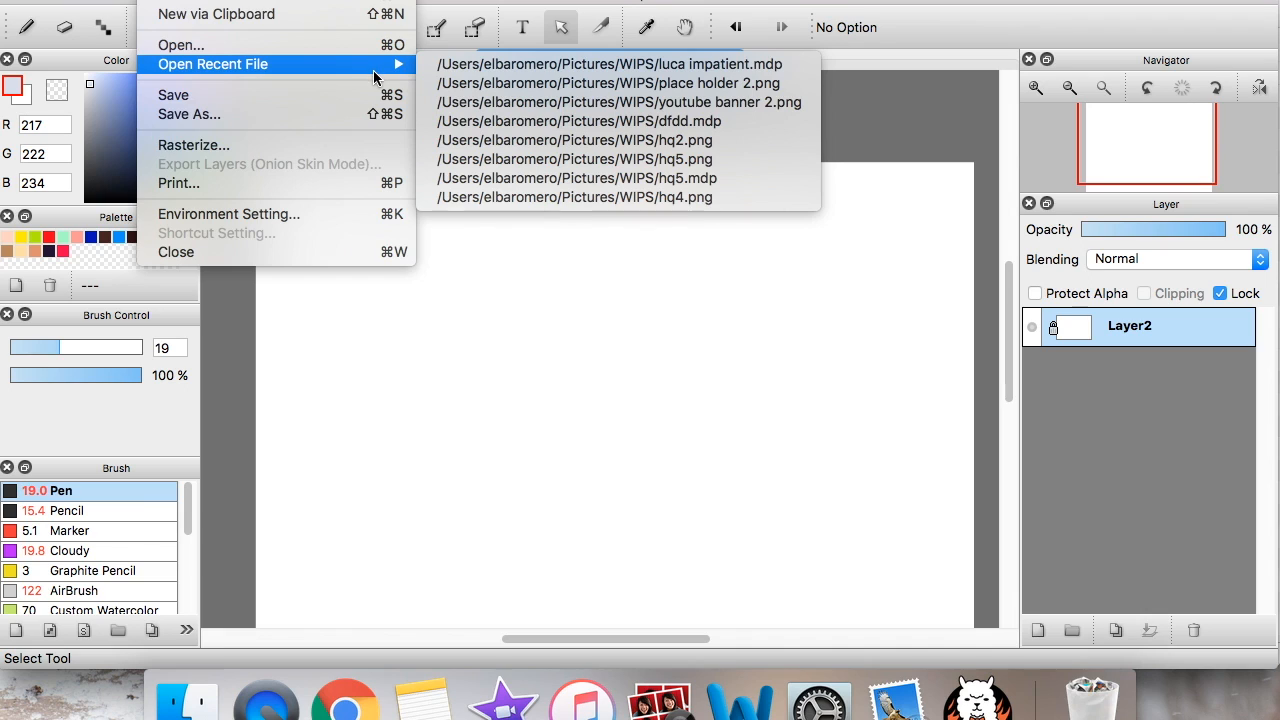
{"action": "left_click", "coordinate": [575, 159]}
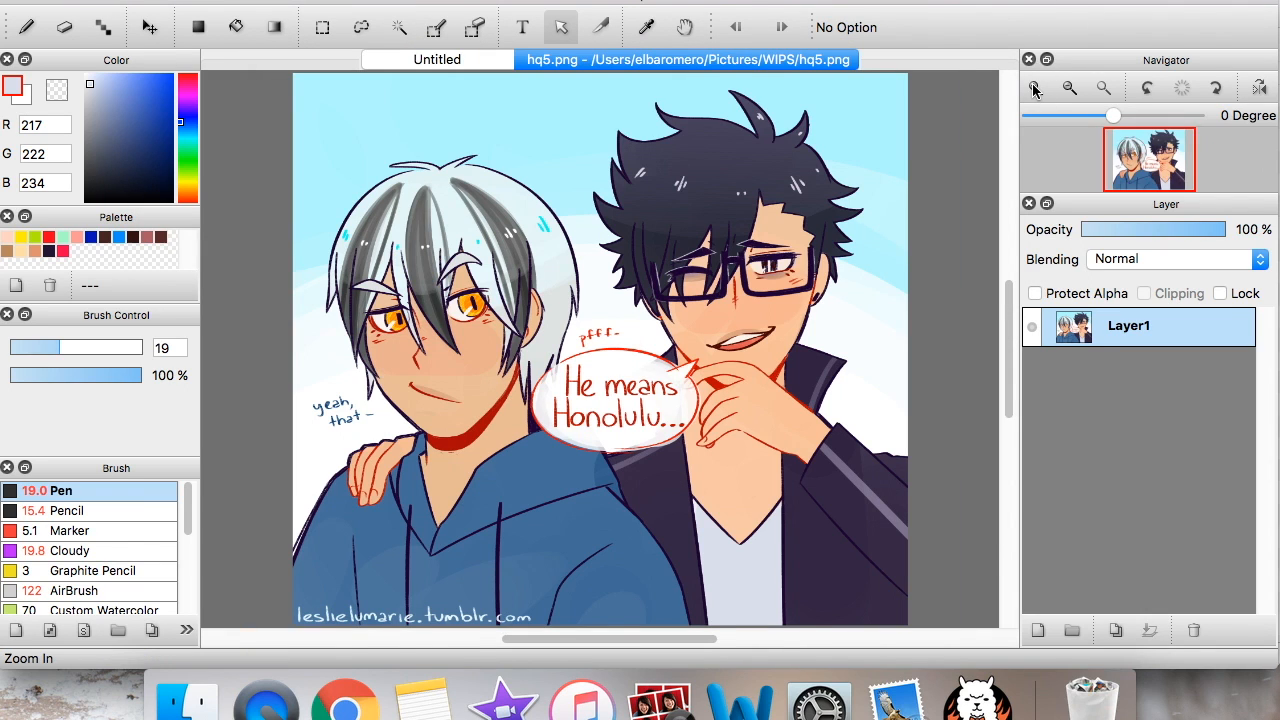
{"action": "left_click", "coordinate": [1036, 89]}
{"action": "left_click", "coordinate": [1036, 89]}
{"action": "left_click_drag", "start_coordinate": [1157, 160], "coordinate": [1165, 160]}
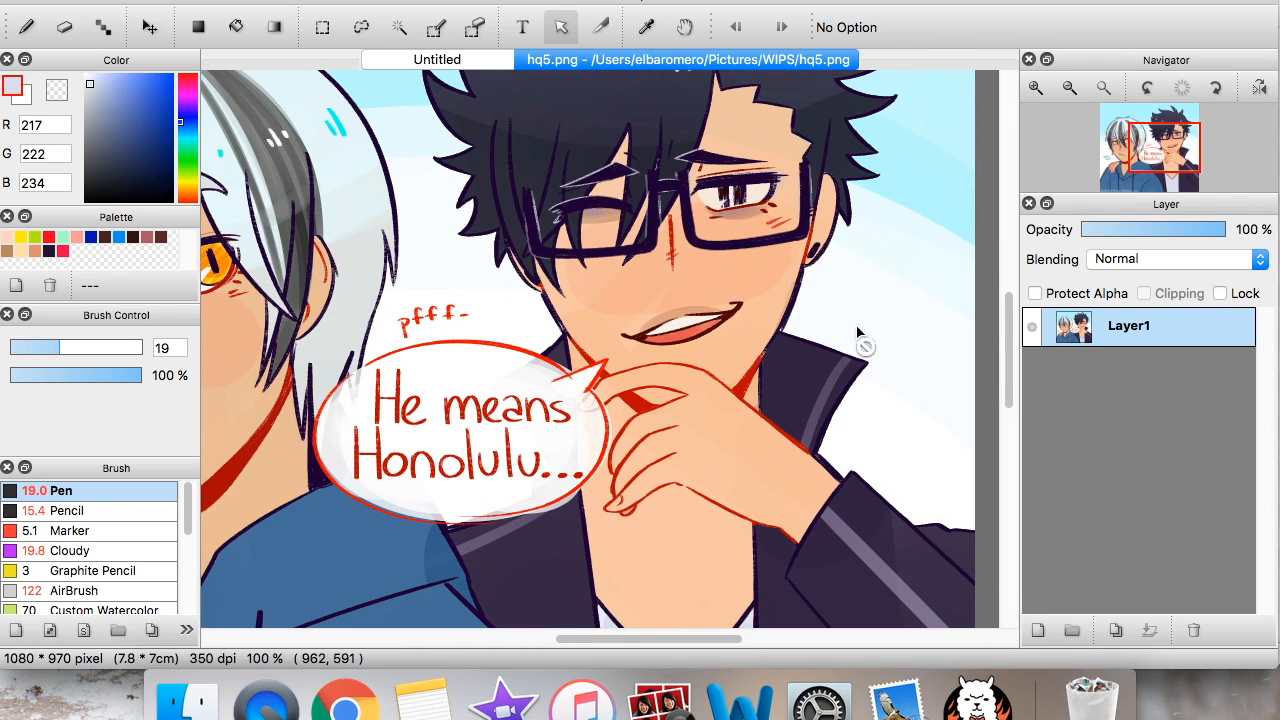
Sample the hand's skin tone and the black-haired character's hair color with the Eyedropper as the two working colors
{"action": "left_click", "coordinate": [645, 40]}
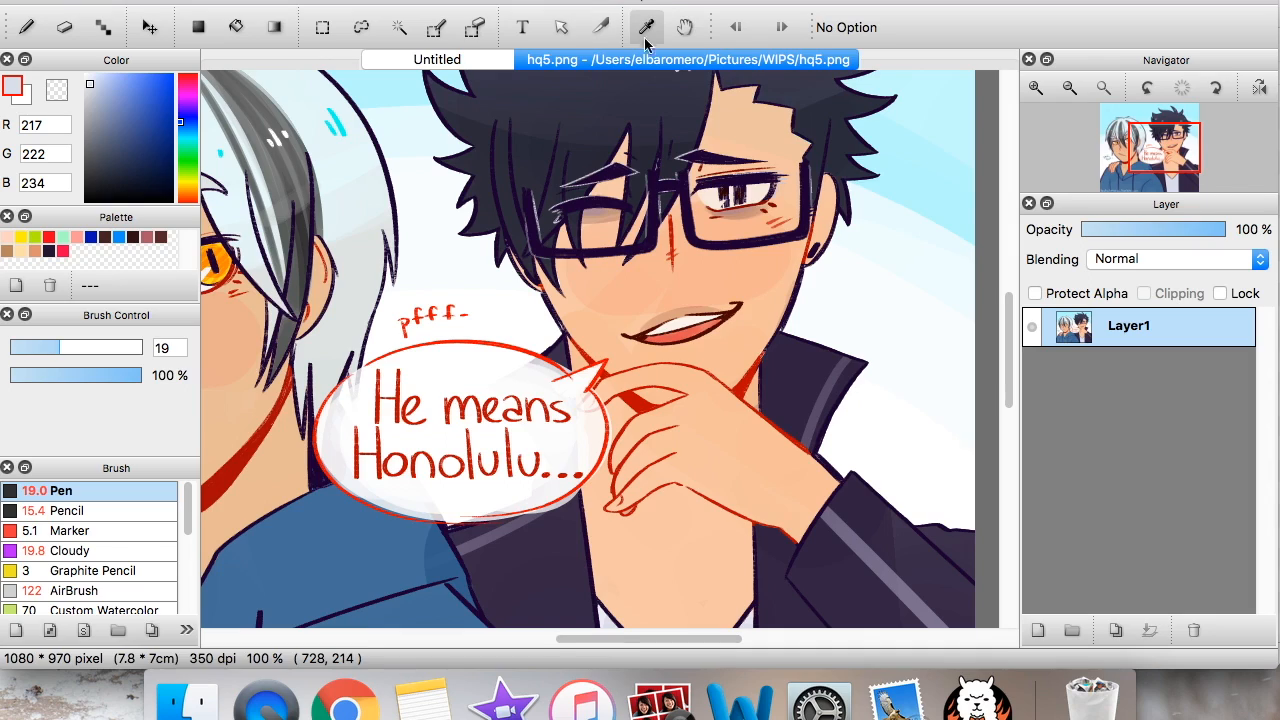
{"action": "left_click", "coordinate": [727, 445]}
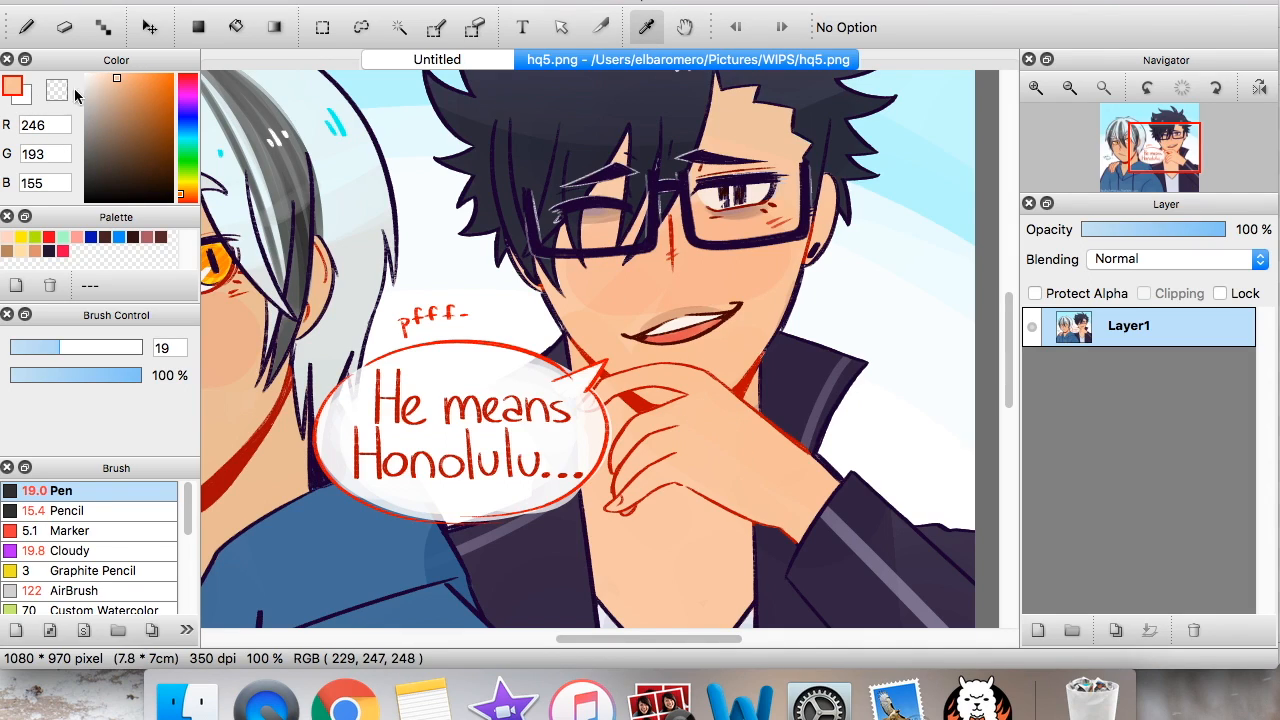
{"action": "left_click", "coordinate": [14, 90]}
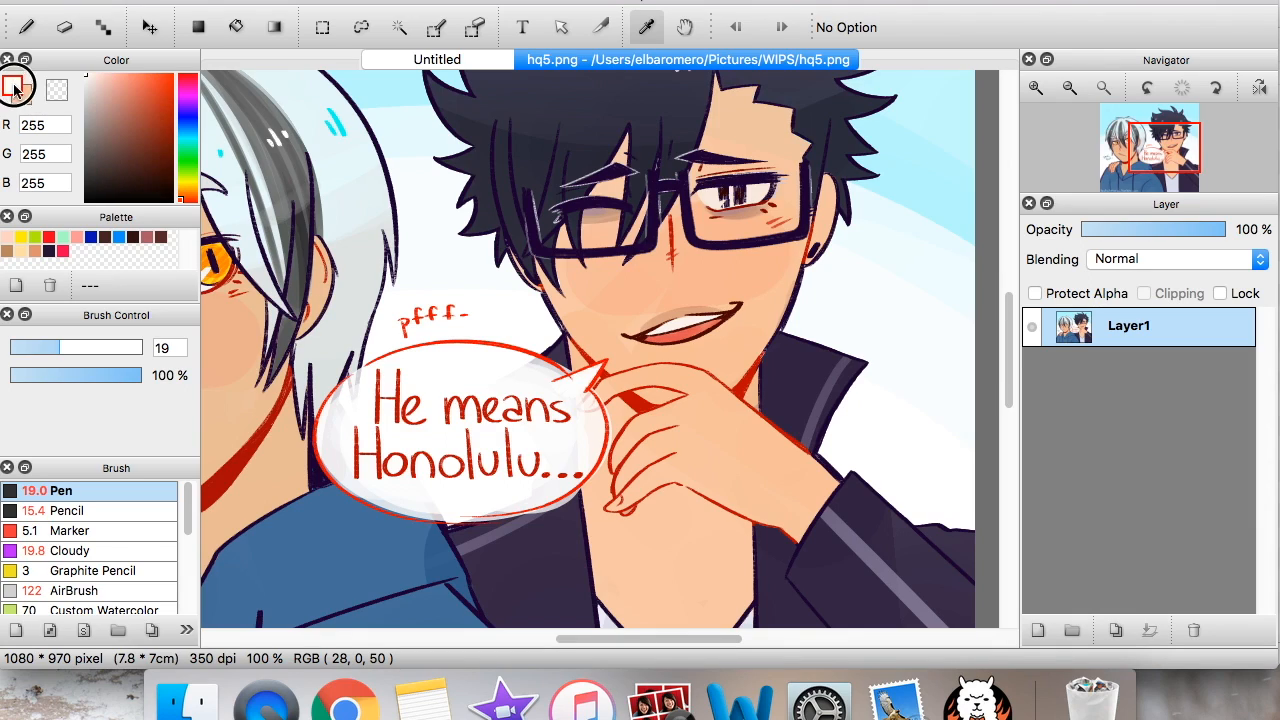
{"action": "left_click", "coordinate": [539, 158]}
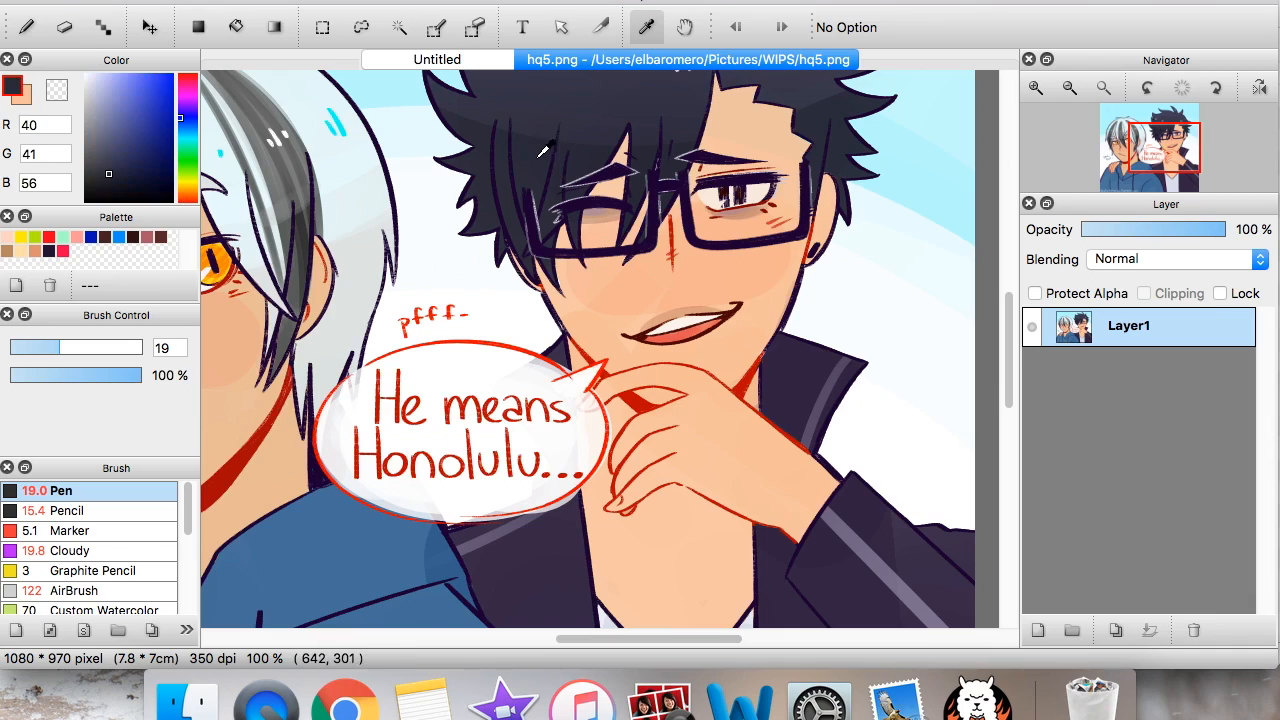
Paint a dark zigzag with the 19 px Pen on a new layer of the untitled canvas, and swap the two colors
{"action": "left_click", "coordinate": [366, 60]}
{"action": "key", "text": "b"}
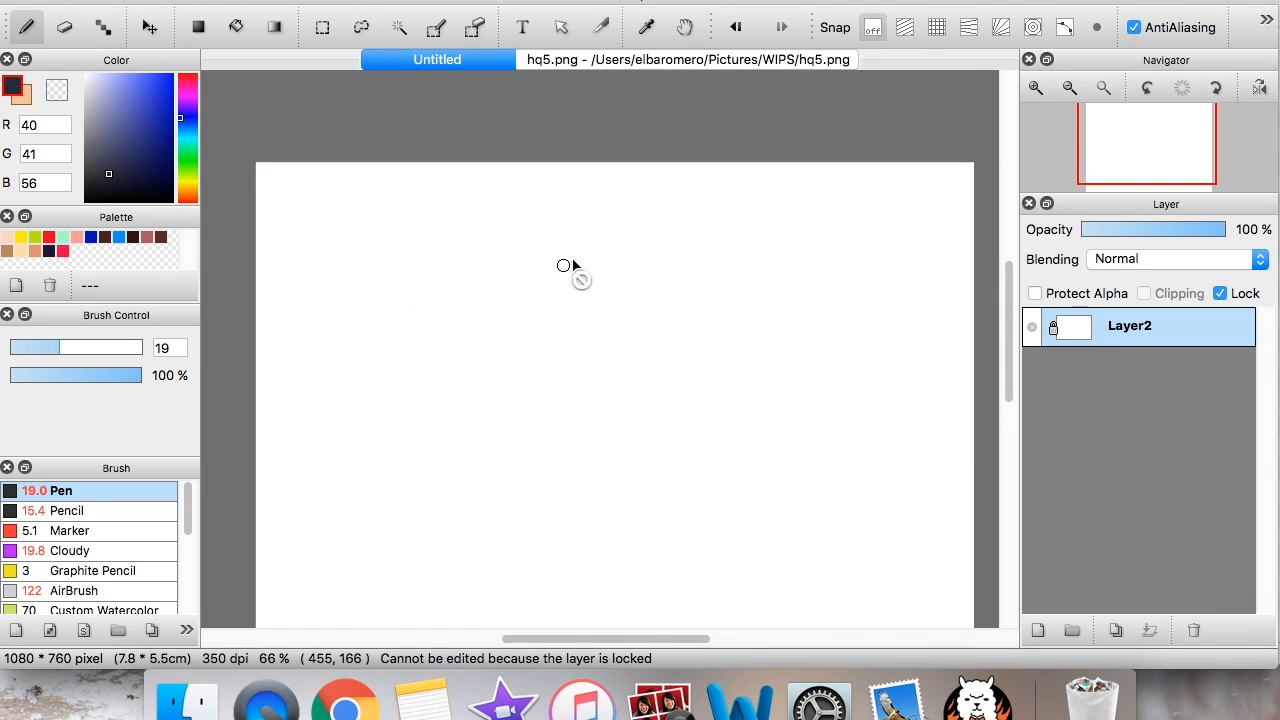
{"action": "left_click", "coordinate": [1040, 632]}
{"action": "left_click_drag", "start_coordinate": [487, 345], "coordinate": [647, 257]}
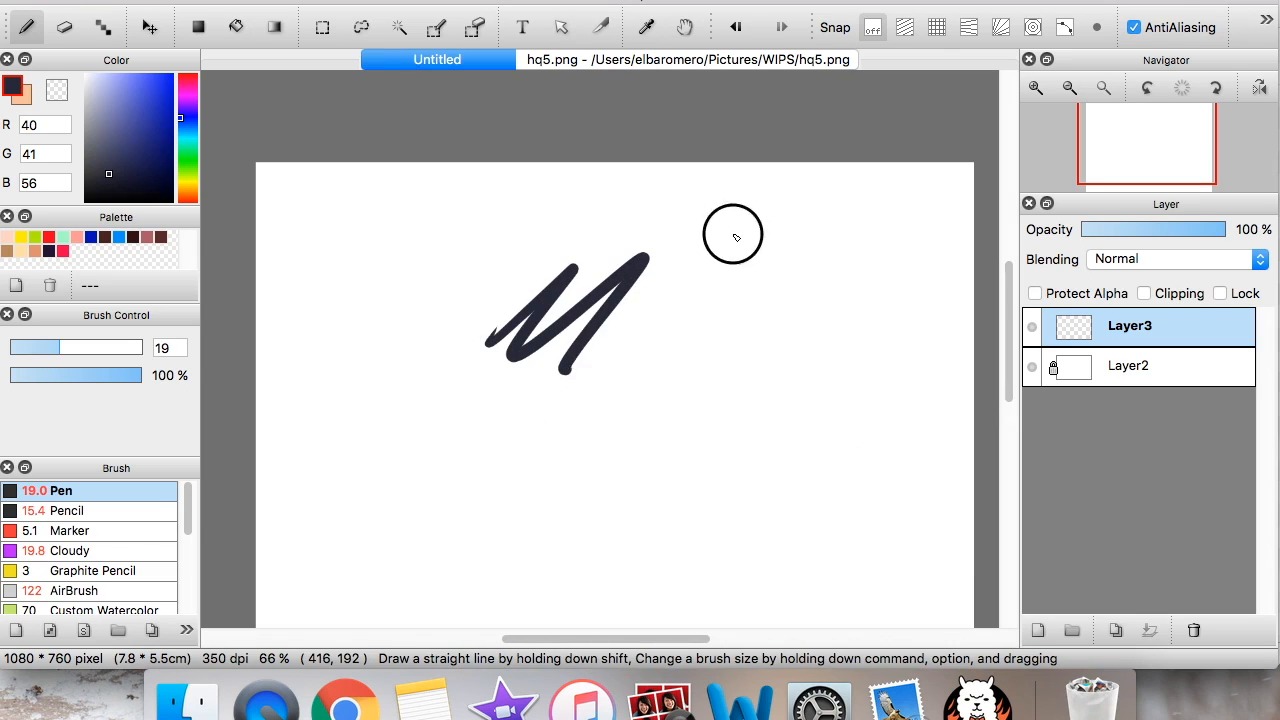
{"action": "key", "text": "x"}
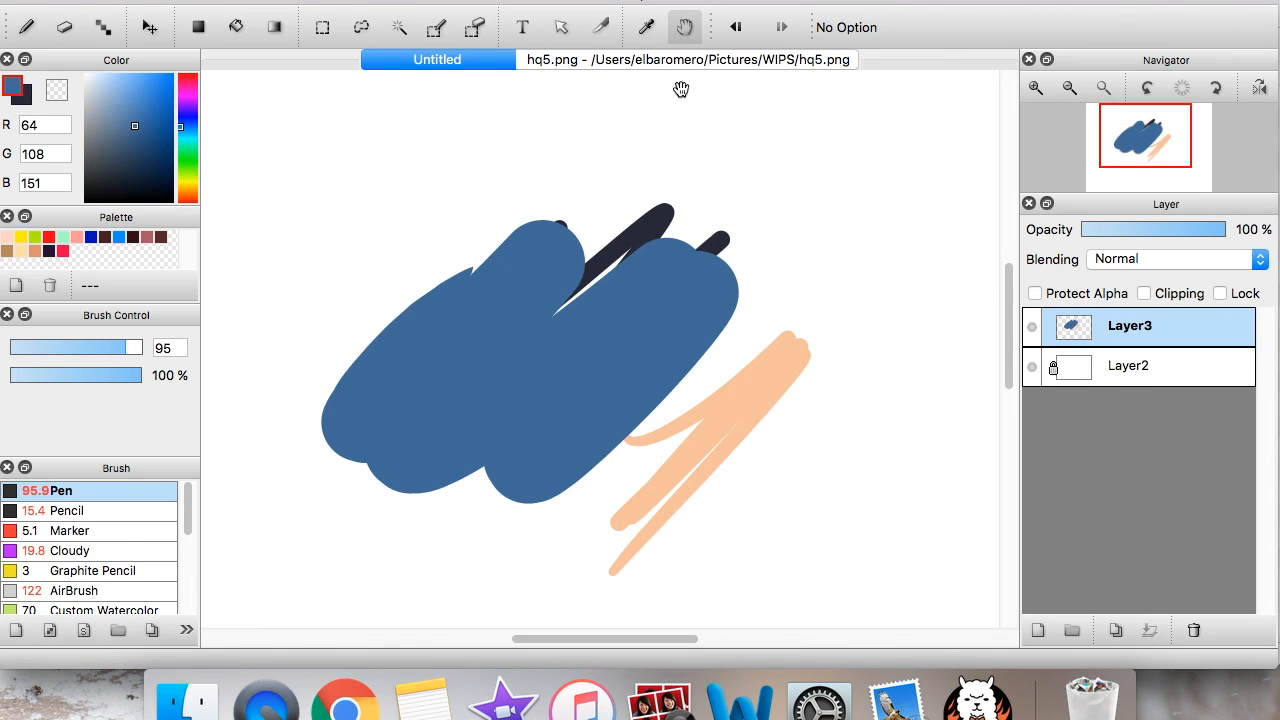
Move around the scribbled canvas with the Hand tool and the navigator preview
{"action": "left_click_drag", "start_coordinate": [677, 366], "coordinate": [537, 189]}
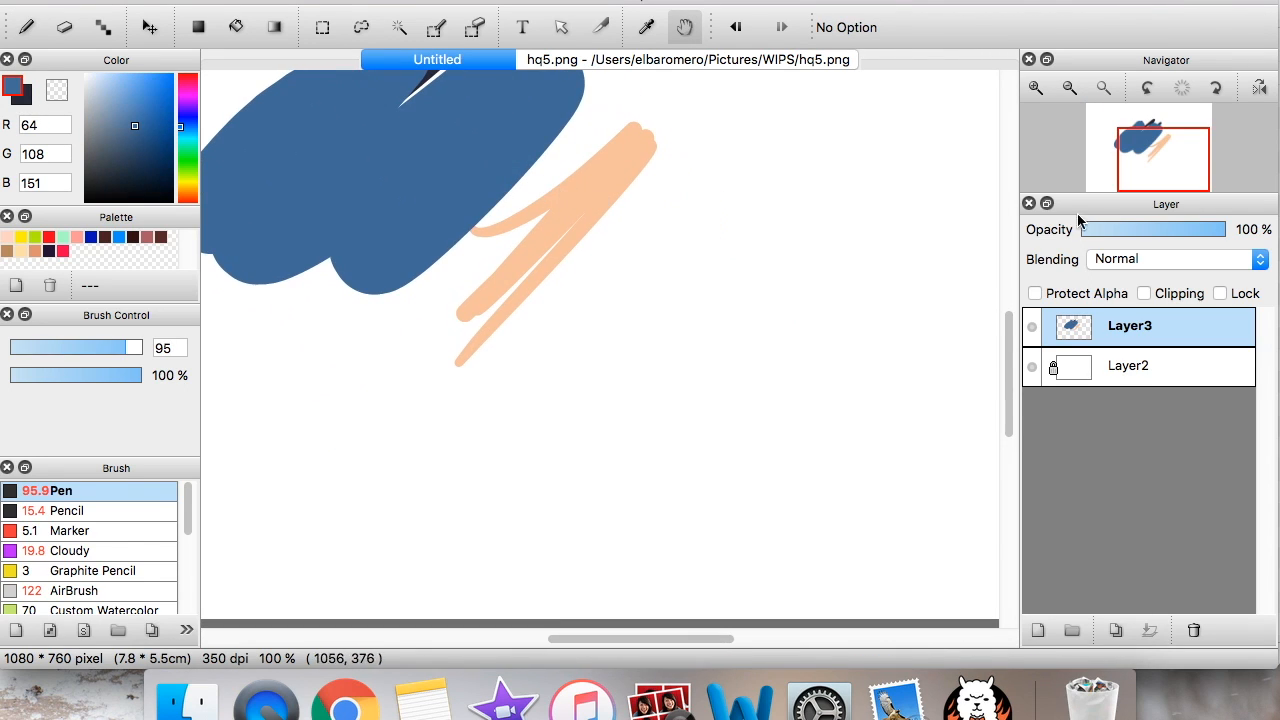
{"action": "mouse_move", "coordinate": [1167, 168]}
{"action": "left_mouse_down"}
{"action": "mouse_move", "coordinate": [1166, 146]}
{"action": "mouse_move", "coordinate": [1126, 154]}
{"action": "mouse_move", "coordinate": [1161, 163]}
{"action": "mouse_move", "coordinate": [1143, 149]}
{"action": "mouse_move", "coordinate": [1162, 170]}
{"action": "mouse_move", "coordinate": [1114, 137]}
{"action": "mouse_move", "coordinate": [1158, 158]}
{"action": "mouse_move", "coordinate": [1151, 143]}
{"action": "mouse_move", "coordinate": [1164, 152]}
{"action": "mouse_move", "coordinate": [1132, 155]}
{"action": "mouse_move", "coordinate": [1167, 162]}
{"action": "mouse_move", "coordinate": [1151, 159]}
{"action": "left_mouse_up"}
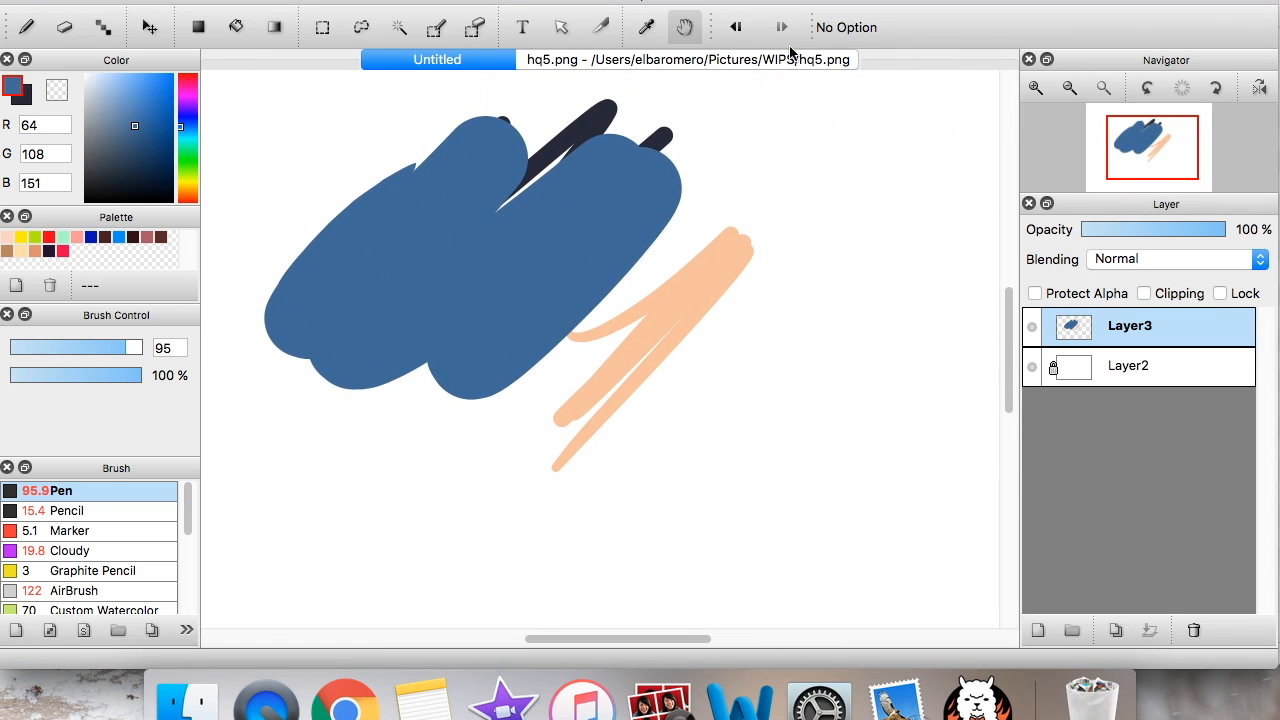
{"action": "left_click_drag", "start_coordinate": [487, 351], "coordinate": [776, 484]}
{"action": "left_click_drag", "start_coordinate": [585, 272], "coordinate": [682, 424]}
{"action": "left_click_drag", "start_coordinate": [755, 438], "coordinate": [262, 377]}
{"action": "left_click_drag", "start_coordinate": [760, 402], "coordinate": [424, 332]}
{"action": "mouse_move", "coordinate": [590, 420]}
{"action": "left_mouse_down"}
{"action": "mouse_move", "coordinate": [587, 408]}
{"action": "mouse_move", "coordinate": [751, 291]}
{"action": "mouse_move", "coordinate": [849, 366]}
{"action": "mouse_move", "coordinate": [766, 263]}
{"action": "mouse_move", "coordinate": [592, 322]}
{"action": "left_mouse_up"}
{"action": "mouse_move", "coordinate": [960, 197]}
{"action": "left_mouse_down"}
{"action": "mouse_move", "coordinate": [614, 197]}
{"action": "mouse_move", "coordinate": [593, 254]}
{"action": "mouse_move", "coordinate": [686, 196]}
{"action": "left_mouse_up"}
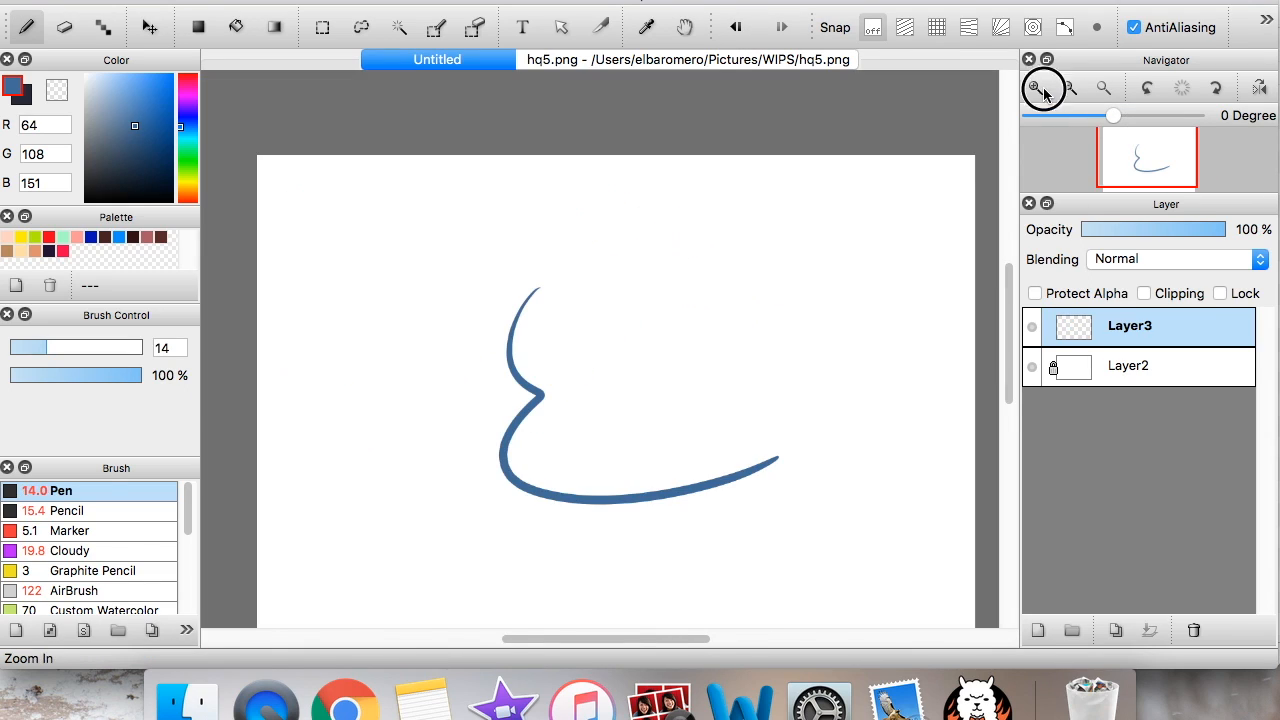
Undo the blue curved pen line on Layer3
{"action": "left_click", "coordinate": [1036, 88]}
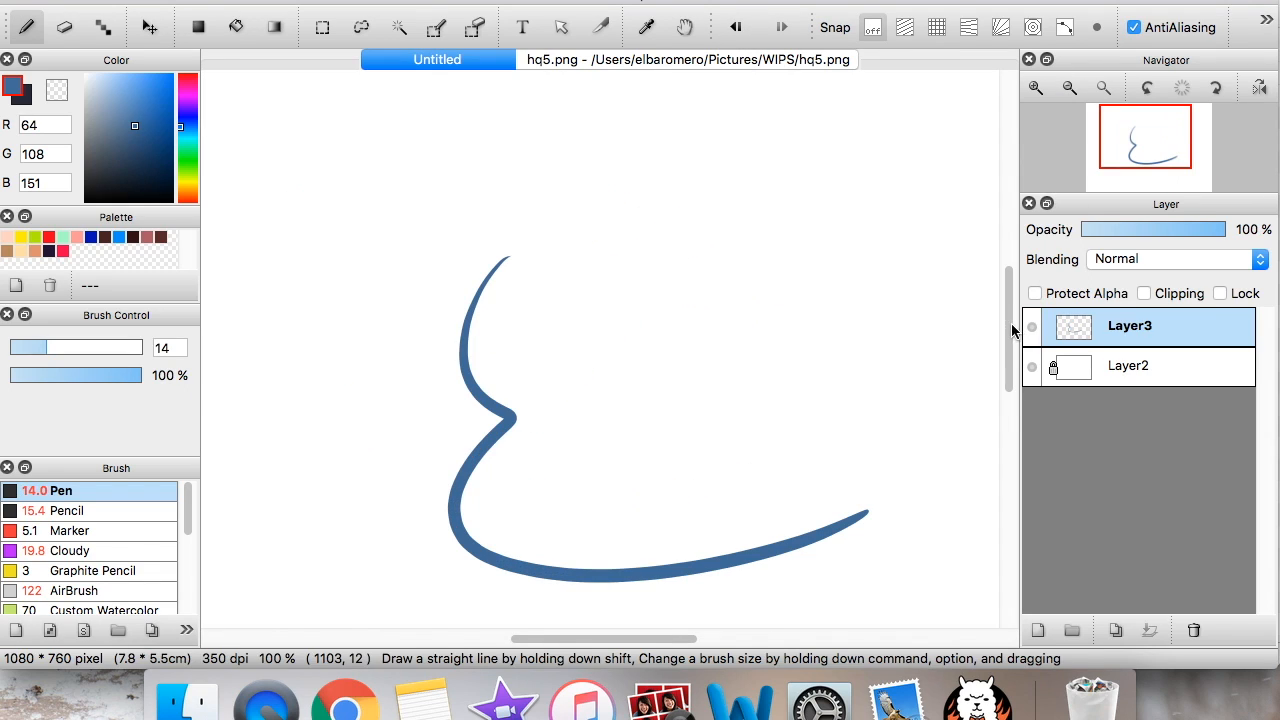
{"action": "scroll", "coordinate": [1012, 345], "scroll_direction": "down", "scroll_amount": 1}
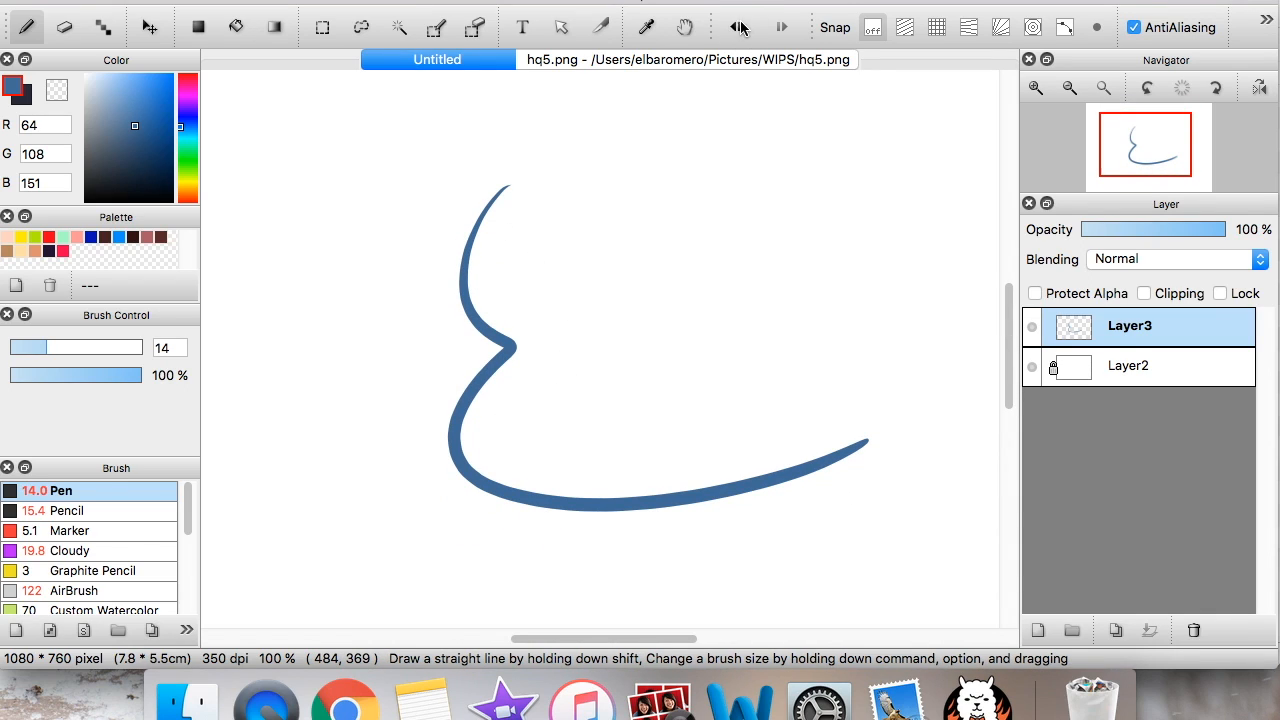
{"action": "left_click", "coordinate": [738, 29]}
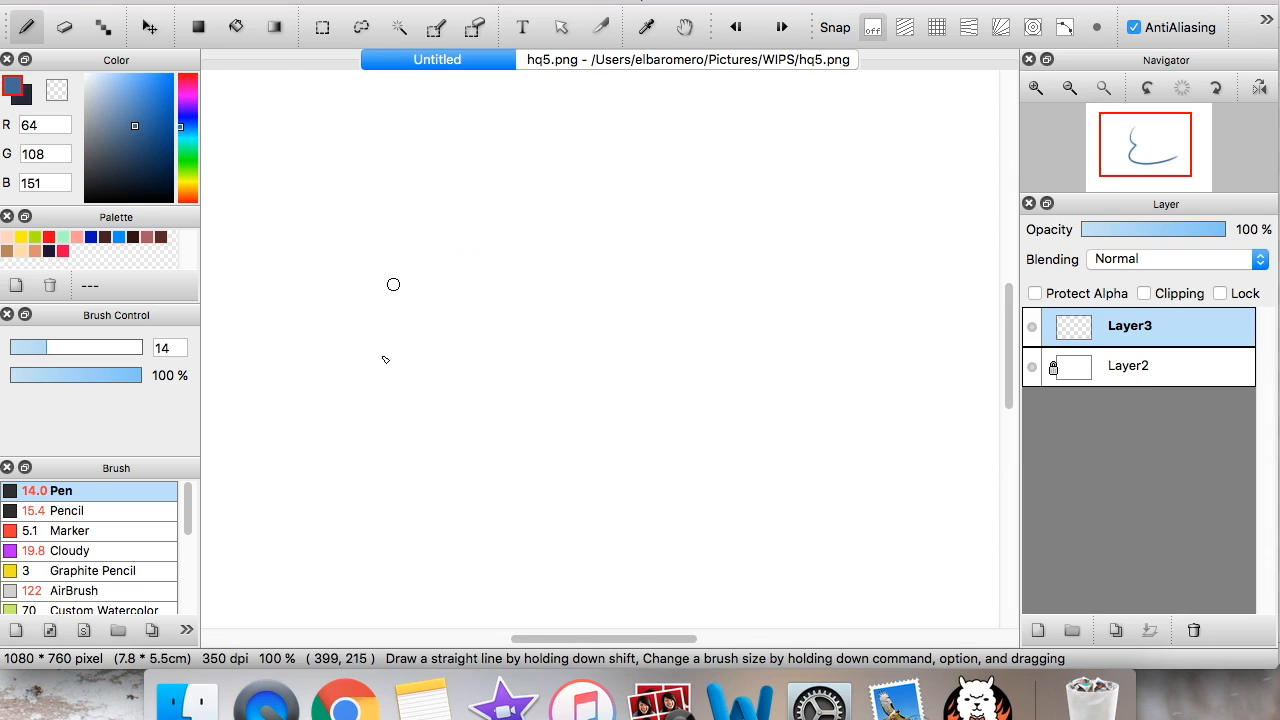
Draw a blue curved outline in two Pen strokes and undo both strokes one at a time
{"action": "mouse_move", "coordinate": [493, 182]}
{"action": "left_mouse_down"}
{"action": "mouse_move", "coordinate": [509, 314]}
{"action": "mouse_move", "coordinate": [475, 403]}
{"action": "left_mouse_up"}
{"action": "left_click_drag", "start_coordinate": [649, 467], "coordinate": [787, 405]}
{"action": "left_click", "coordinate": [739, 30]}
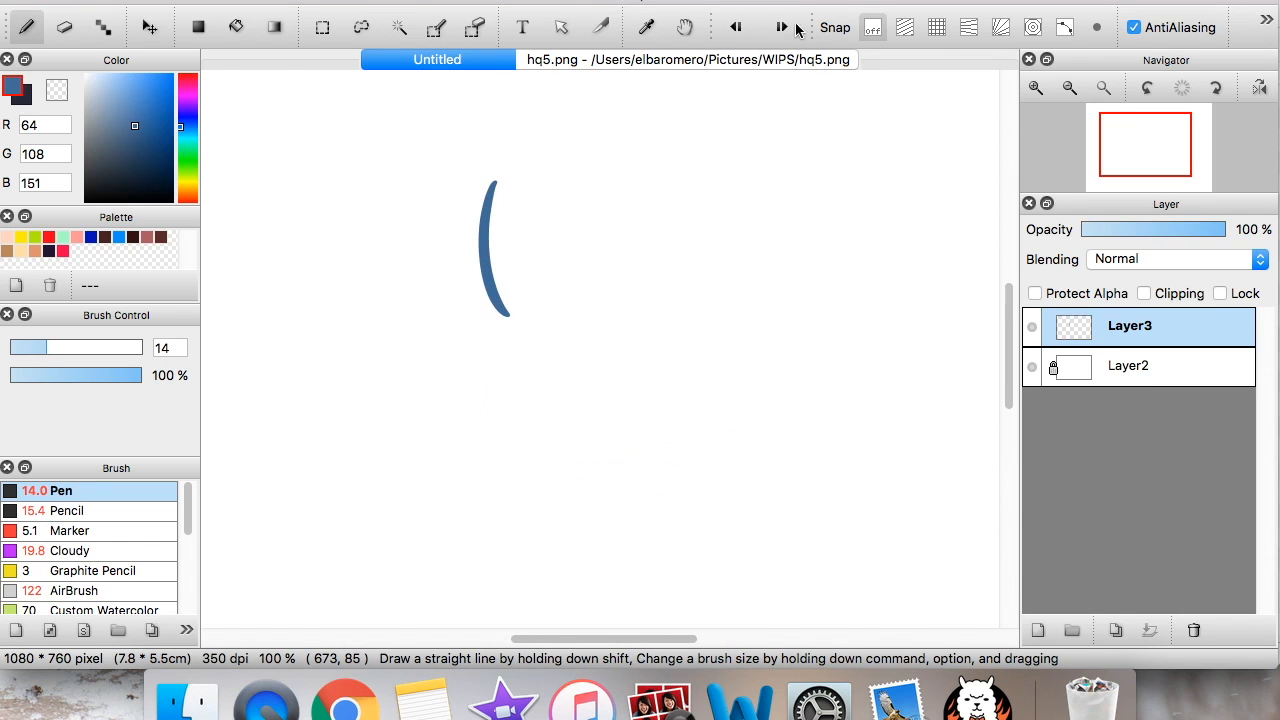
{"action": "left_click", "coordinate": [738, 29]}
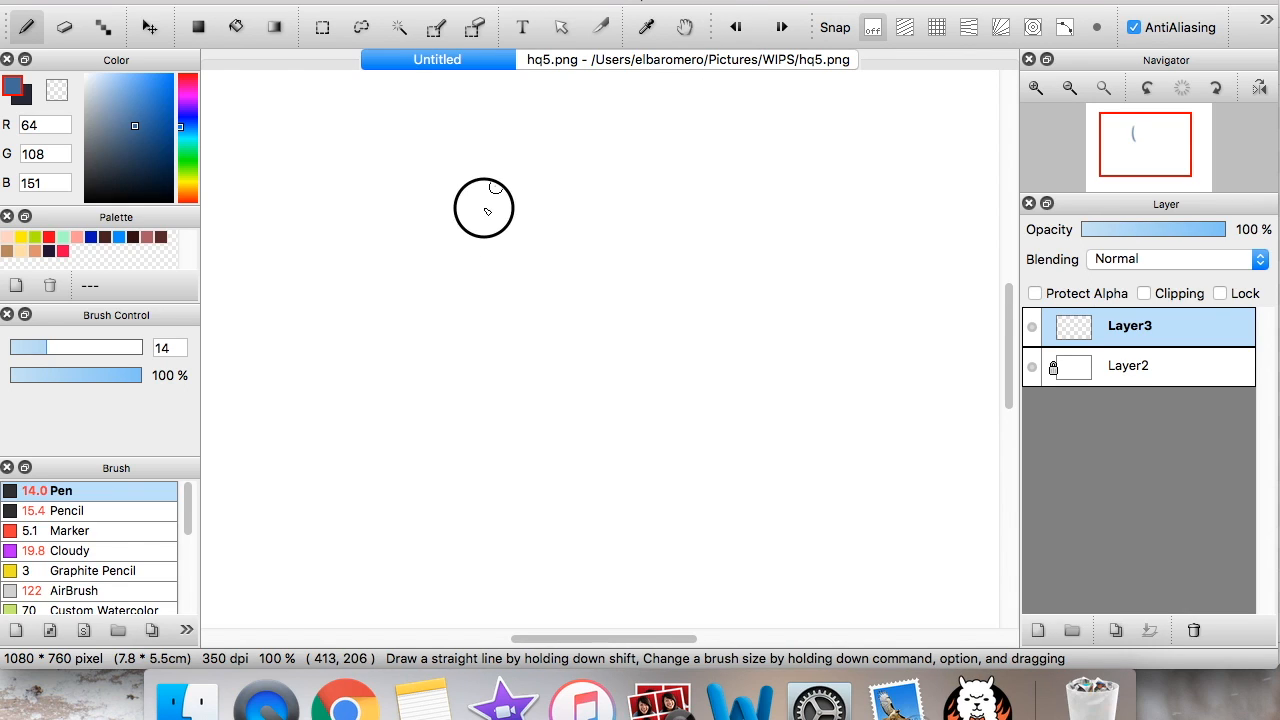
Draw a simple smiling face in blue with the 14 px Pen: a cheek outline, an open mouth and the eyes
{"action": "mouse_move", "coordinate": [491, 186]}
{"action": "left_mouse_down"}
{"action": "mouse_move", "coordinate": [500, 317]}
{"action": "mouse_move", "coordinate": [475, 342]}
{"action": "left_mouse_up"}
{"action": "left_click_drag", "start_coordinate": [466, 430], "coordinate": [840, 380]}
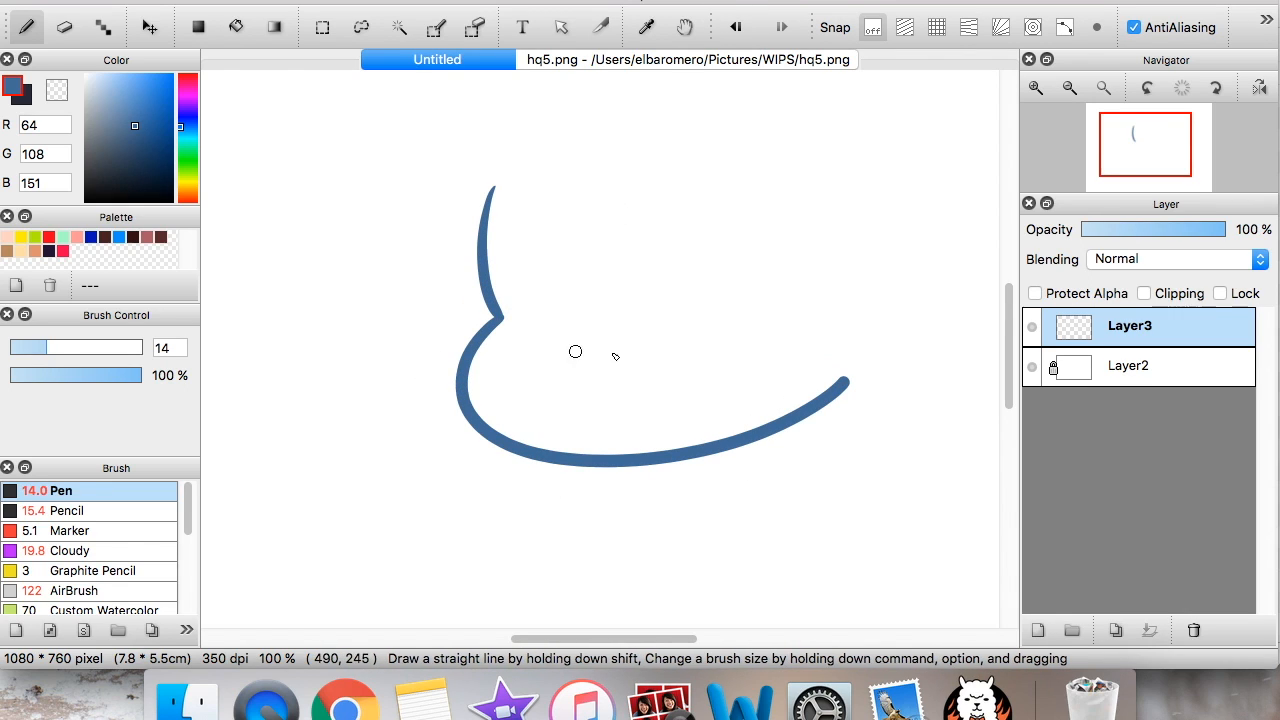
{"action": "mouse_move", "coordinate": [580, 366]}
{"action": "left_mouse_down"}
{"action": "mouse_move", "coordinate": [591, 391]}
{"action": "mouse_move", "coordinate": [720, 354]}
{"action": "mouse_move", "coordinate": [732, 322]}
{"action": "mouse_move", "coordinate": [700, 366]}
{"action": "left_mouse_up"}
{"action": "left_click_drag", "start_coordinate": [584, 255], "coordinate": [600, 298]}
{"action": "left_click_drag", "start_coordinate": [648, 240], "coordinate": [648, 284]}
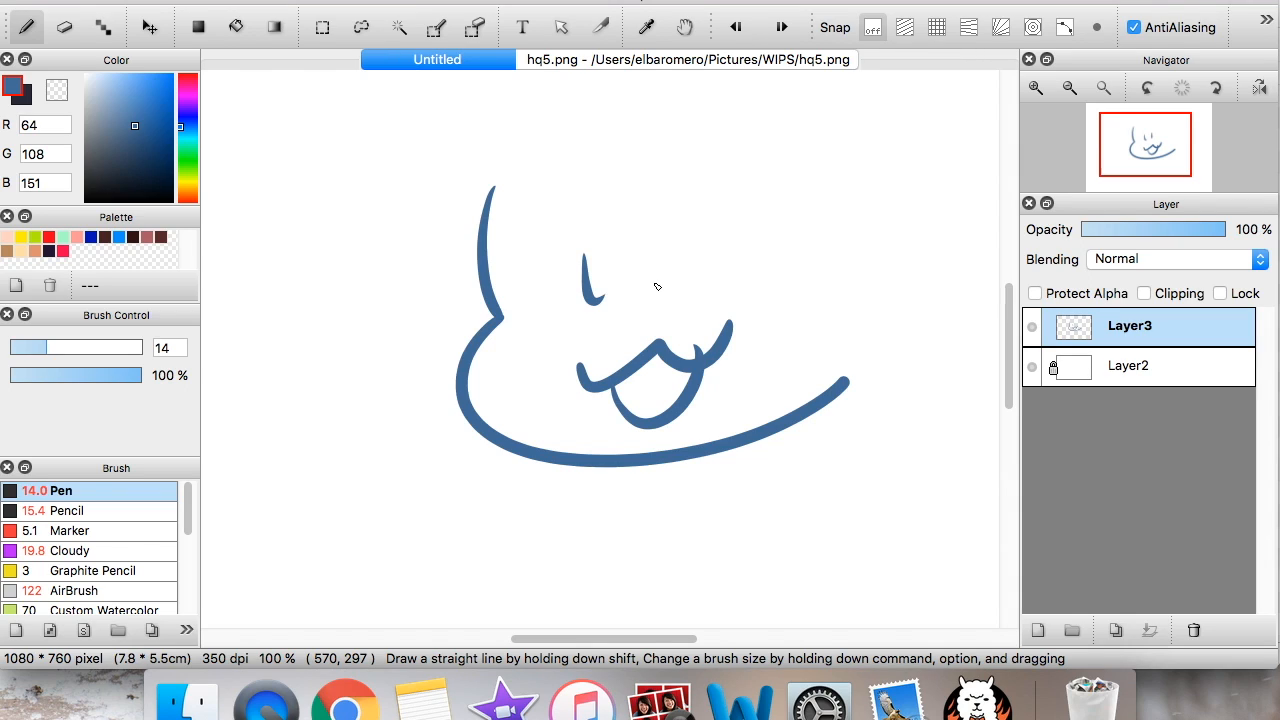
Undo all the strokes of the smiling face one after another
{"action": "key", "text": "super+z"}
{"action": "key", "text": "super+z"}
{"action": "key", "text": "super+z"}
{"action": "key", "text": "super+z"}
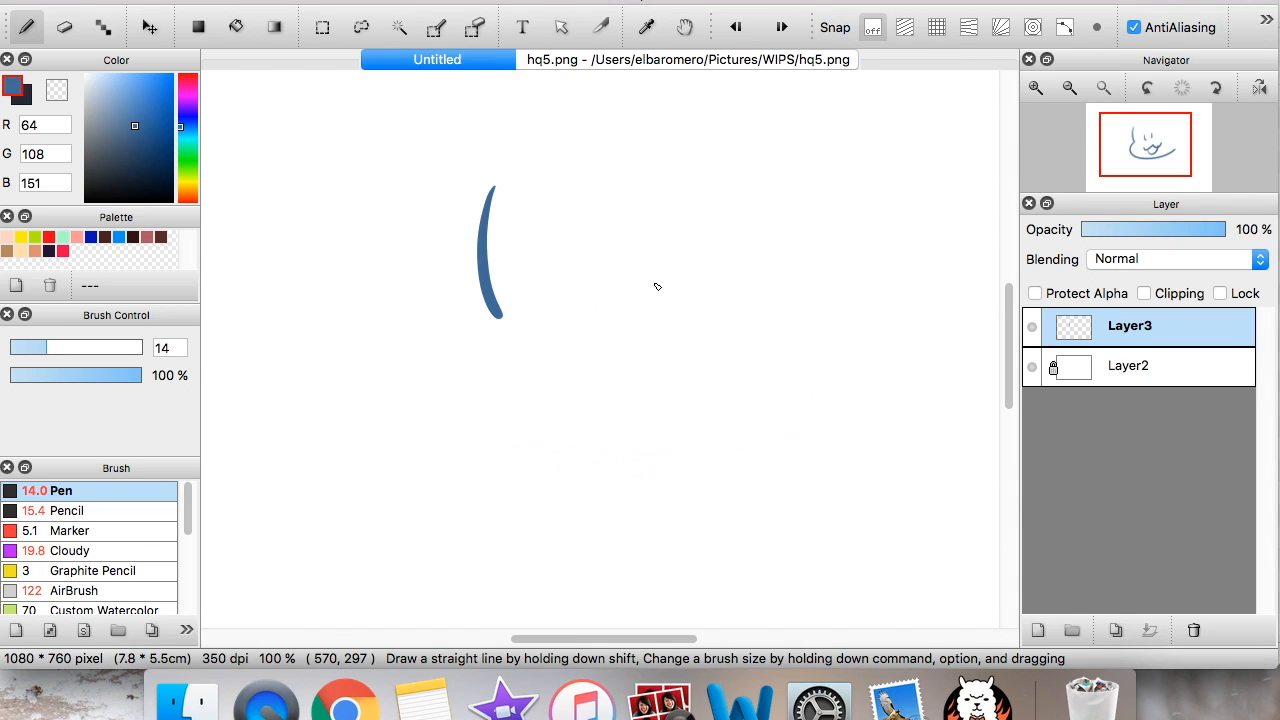
{"action": "key", "text": "super+z"}
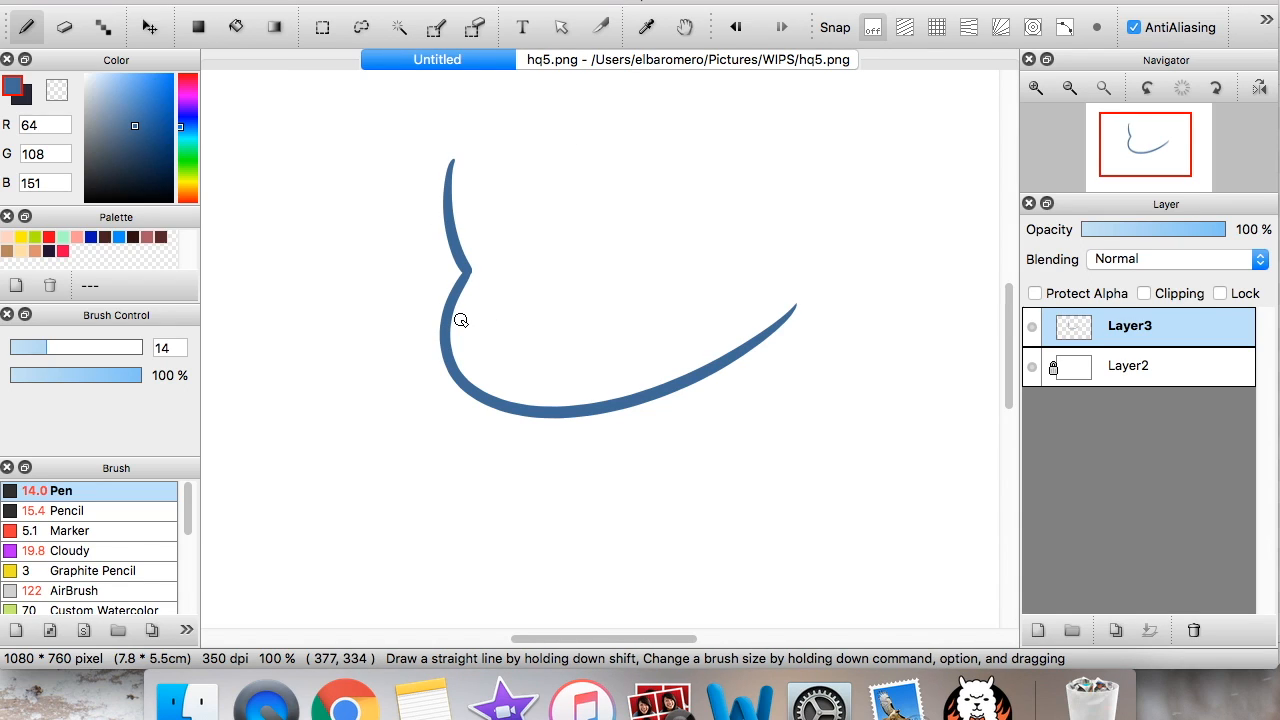
Draw a wavy mouth and a lower lip curve inside the new face outline, undoing and redoing the lip stroke
{"action": "left_click_drag", "start_coordinate": [532, 321], "coordinate": [711, 252]}
{"action": "left_click_drag", "start_coordinate": [583, 330], "coordinate": [686, 282]}
{"action": "key", "text": "super+z"}
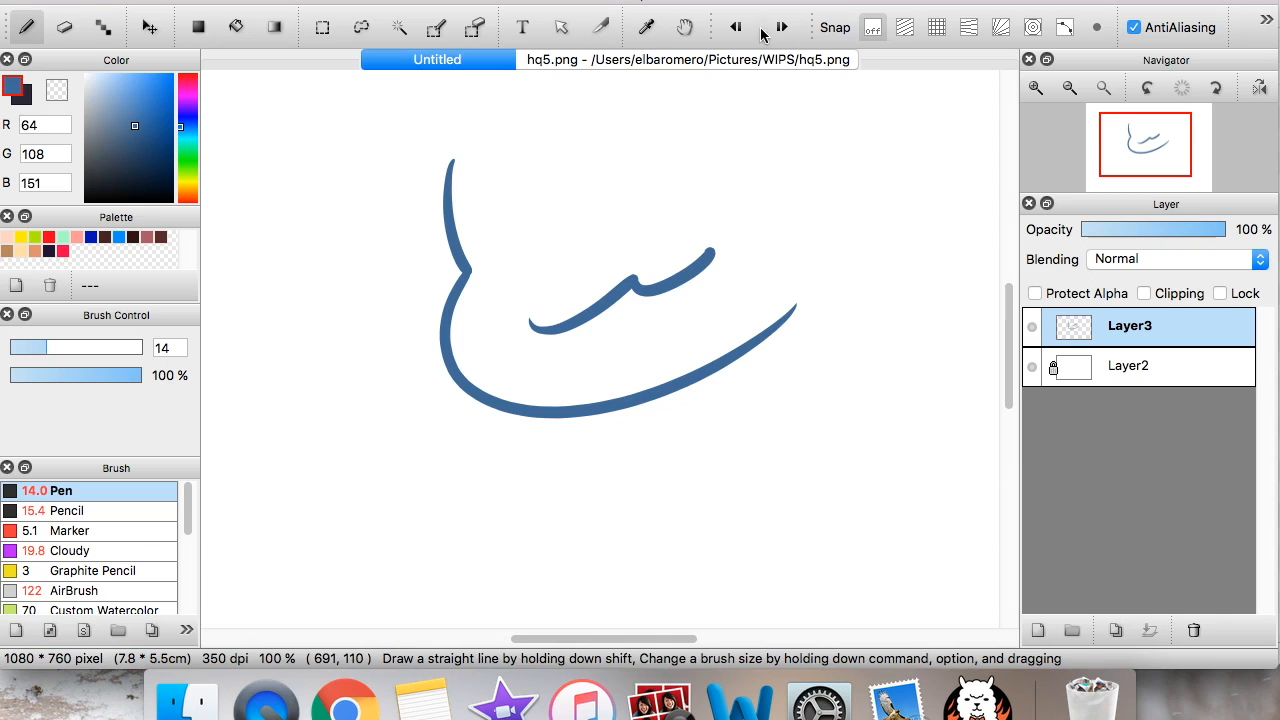
{"action": "left_click", "coordinate": [782, 27]}
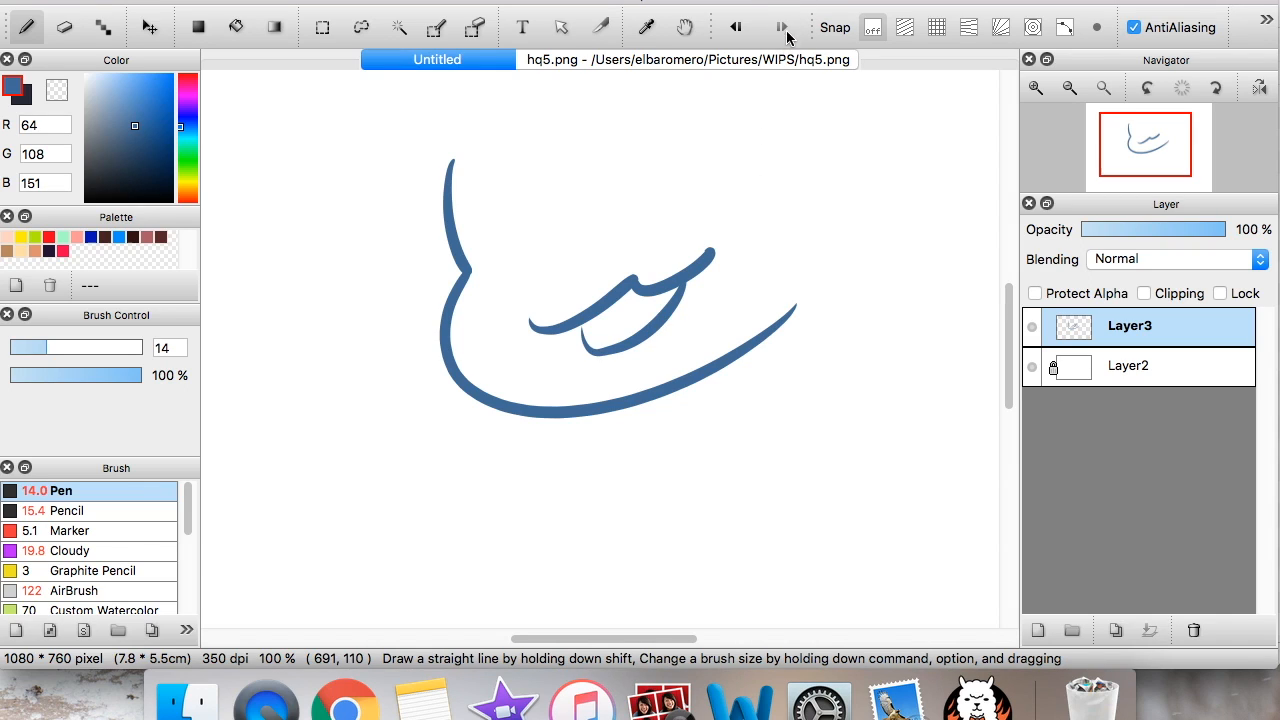
Undo the mouth strokes inside the face outline
{"action": "key", "text": "super+z"}
{"action": "key", "text": "super+z"}
{"action": "key", "text": "super+z"}
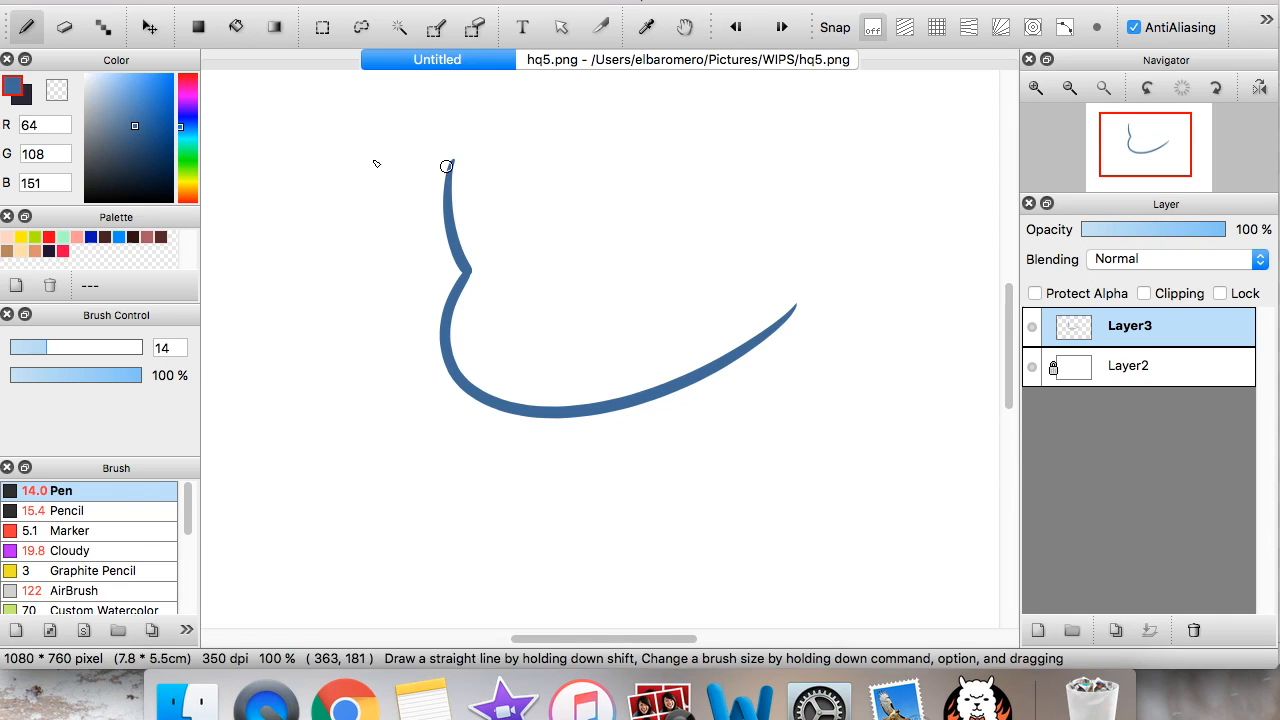
Step back and forward through the stroke history to restore the short mouth stroke, and undo it again
{"action": "left_click", "coordinate": [194, 1]}
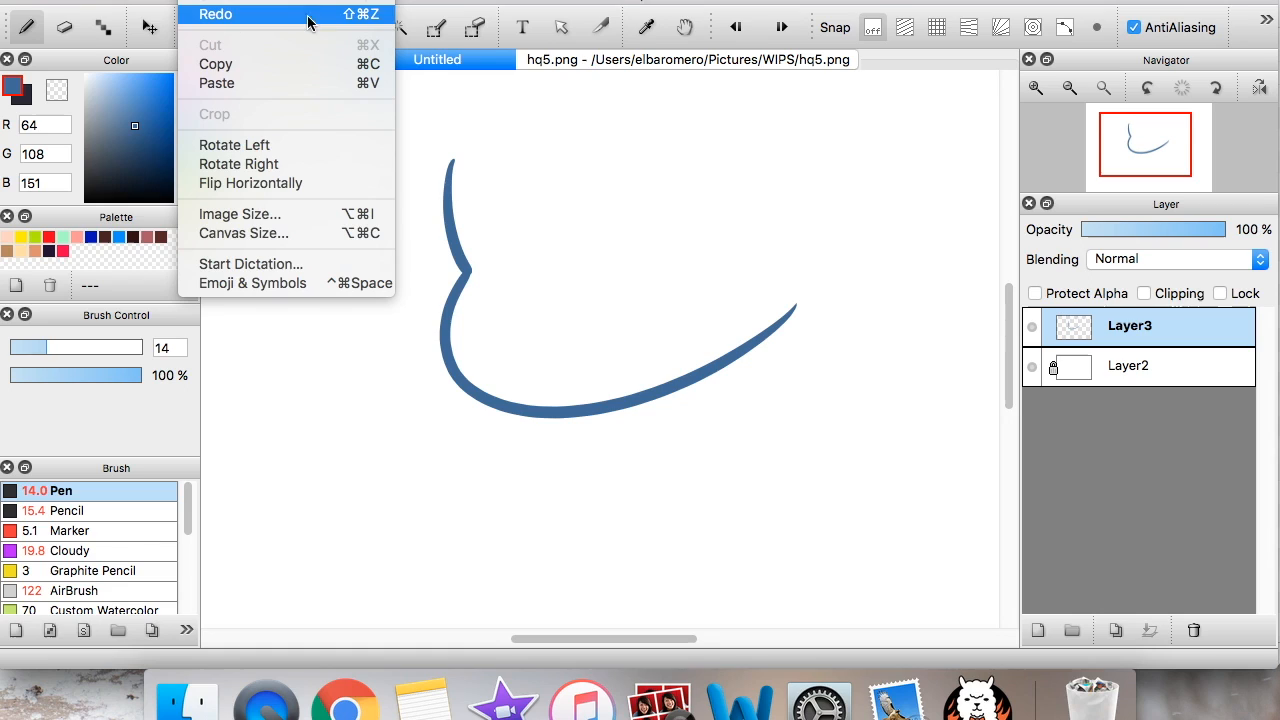
{"action": "left_click", "coordinate": [662, 334]}
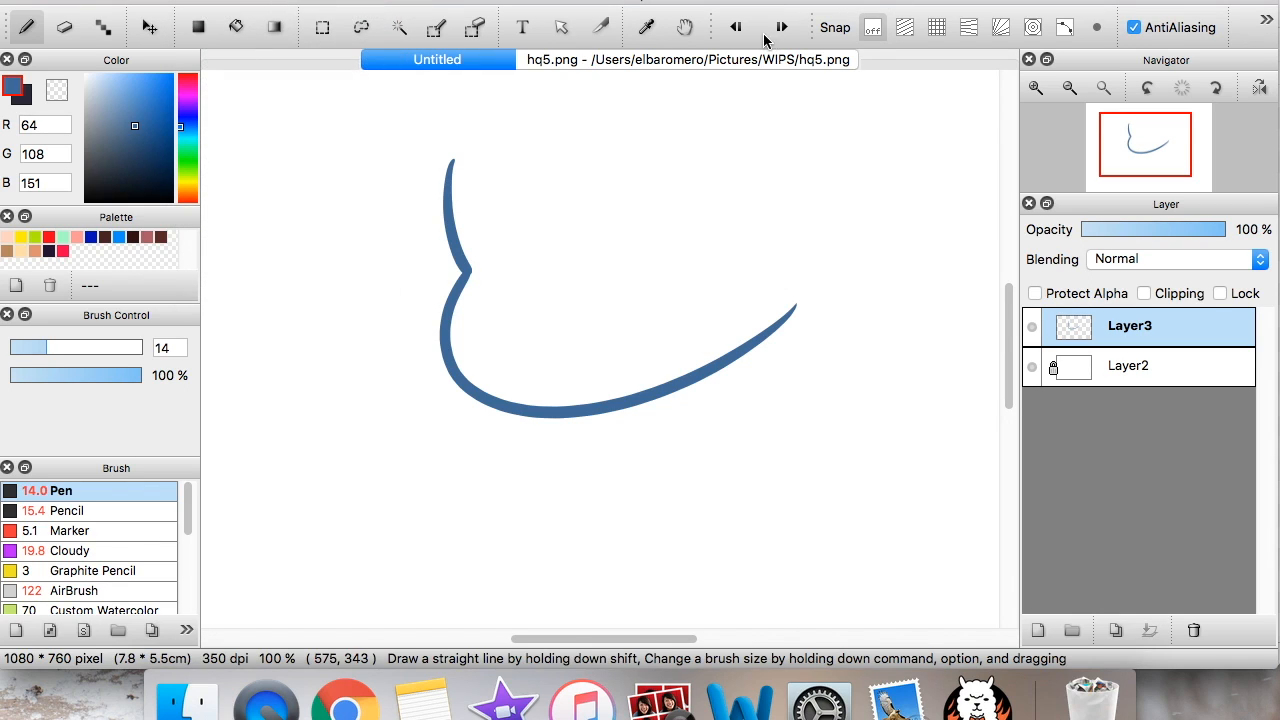
{"action": "left_click", "coordinate": [737, 29]}
{"action": "left_click", "coordinate": [782, 28]}
{"action": "left_click", "coordinate": [782, 28]}
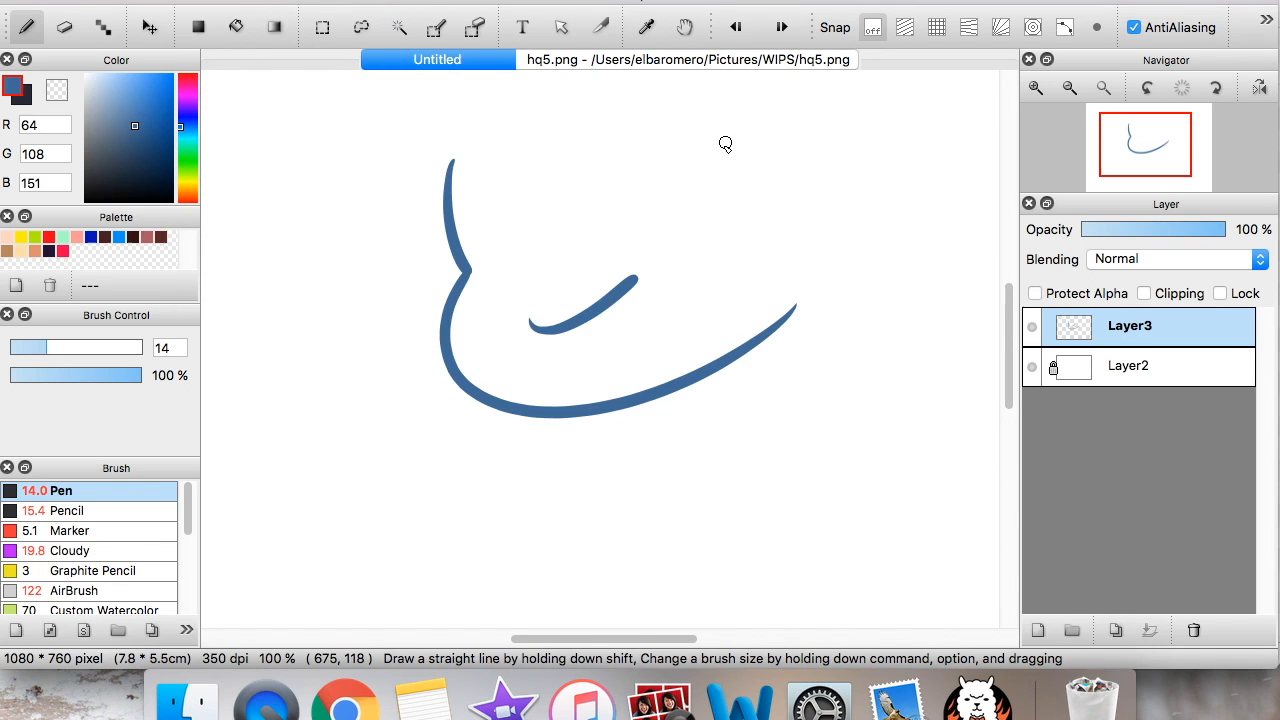
{"action": "key", "text": "super+z"}
Redock the drawing toolbar vertically along the side of the workspace and return it to its original horizontal place
{"action": "mouse_move", "coordinate": [1055, 97]}
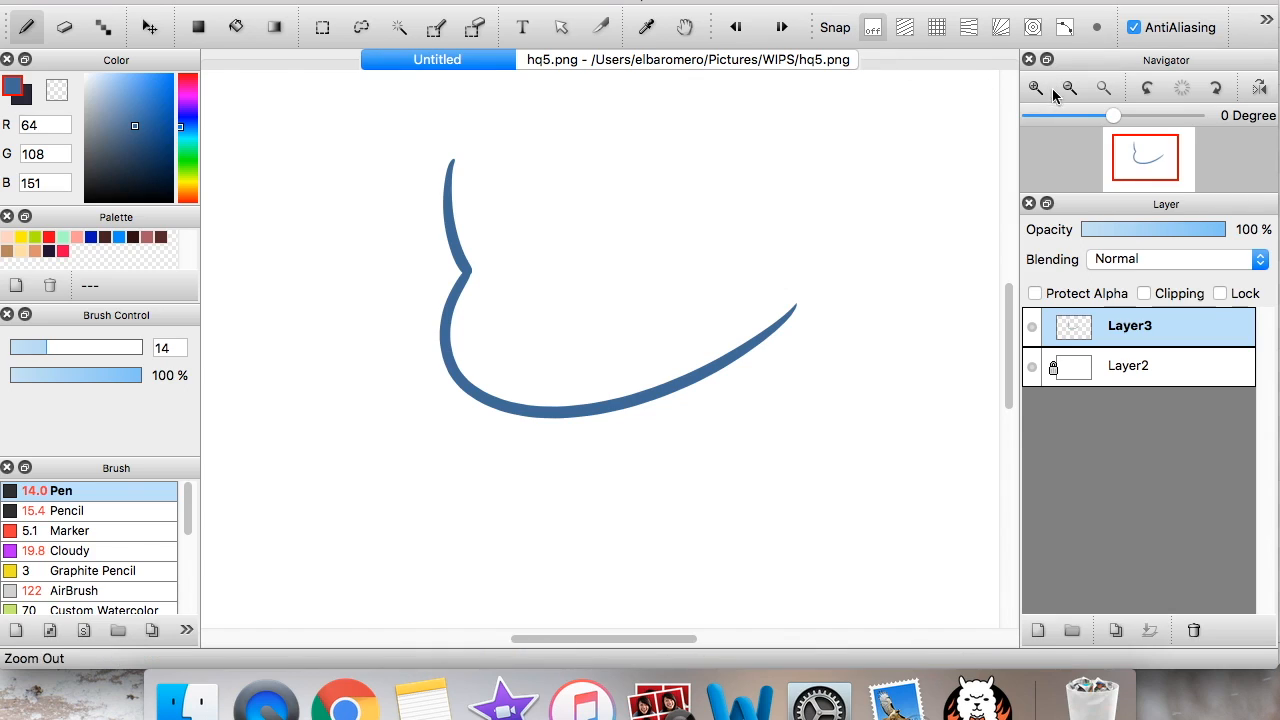
{"action": "left_click_drag", "start_coordinate": [1267, 22], "coordinate": [6, 57]}
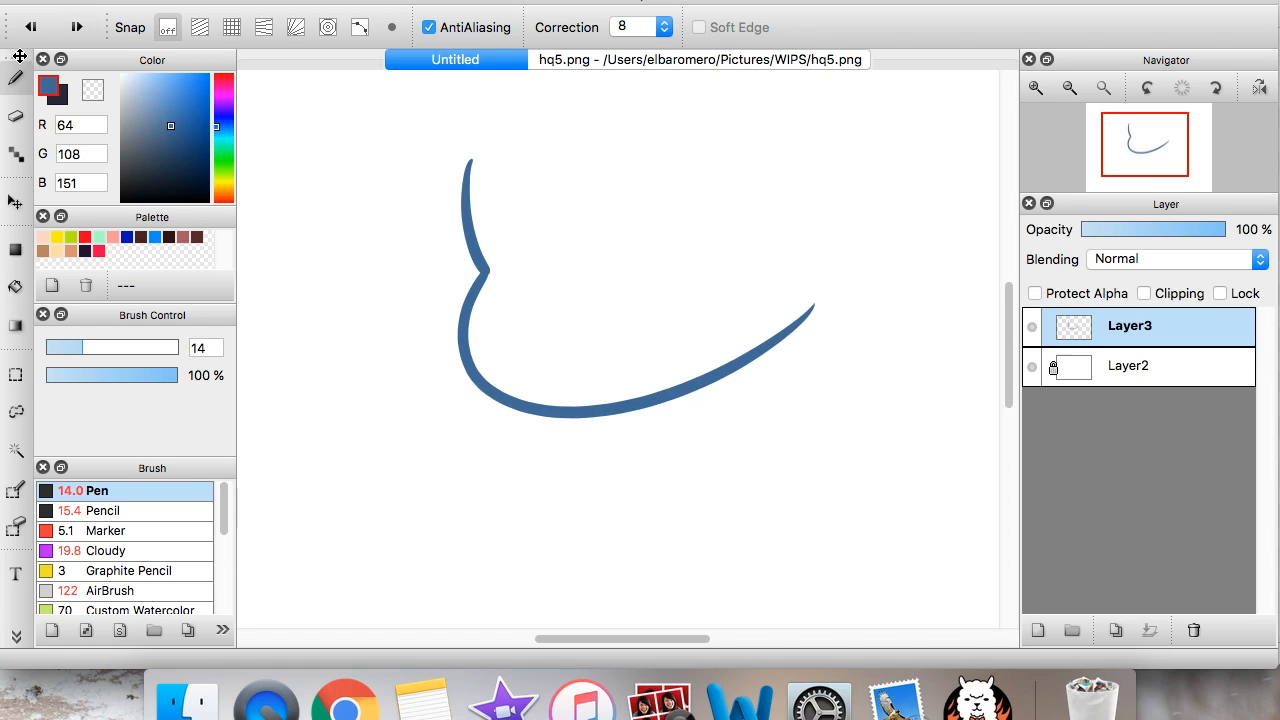
{"action": "left_click_drag", "start_coordinate": [17, 57], "coordinate": [36, 13]}
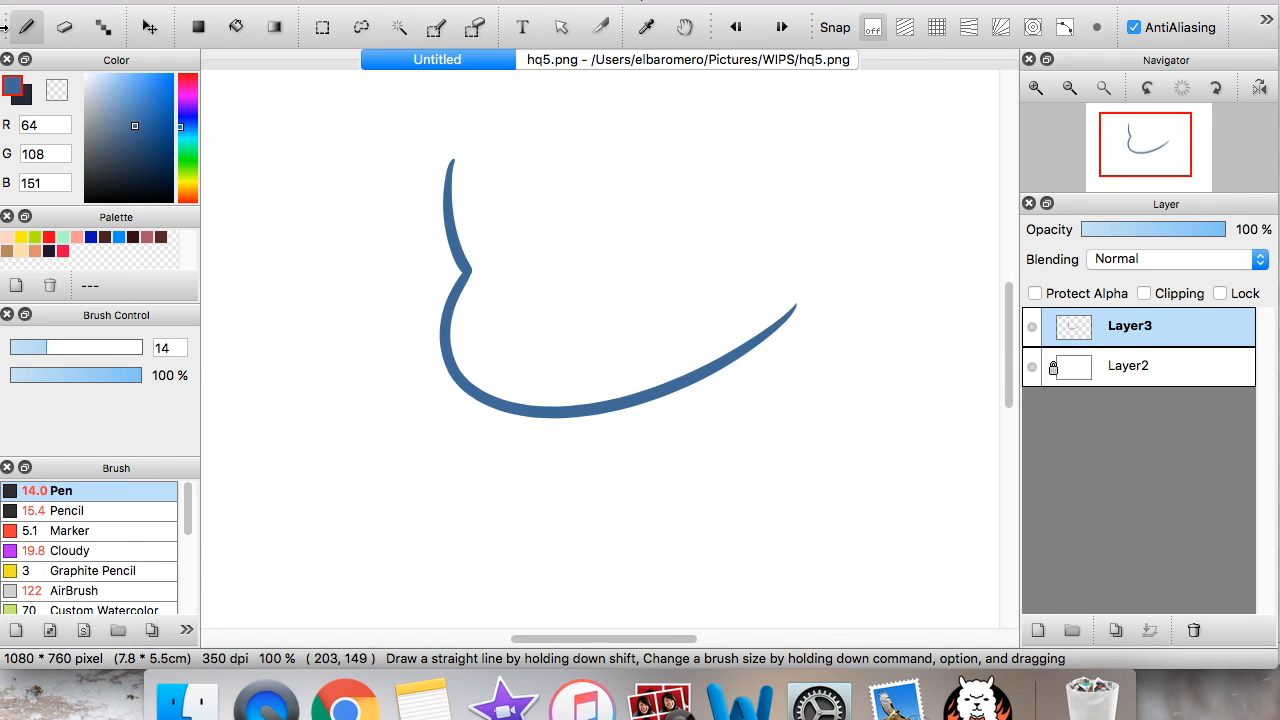
{"action": "left_click_drag", "start_coordinate": [36, 23], "coordinate": [1257, 157]}
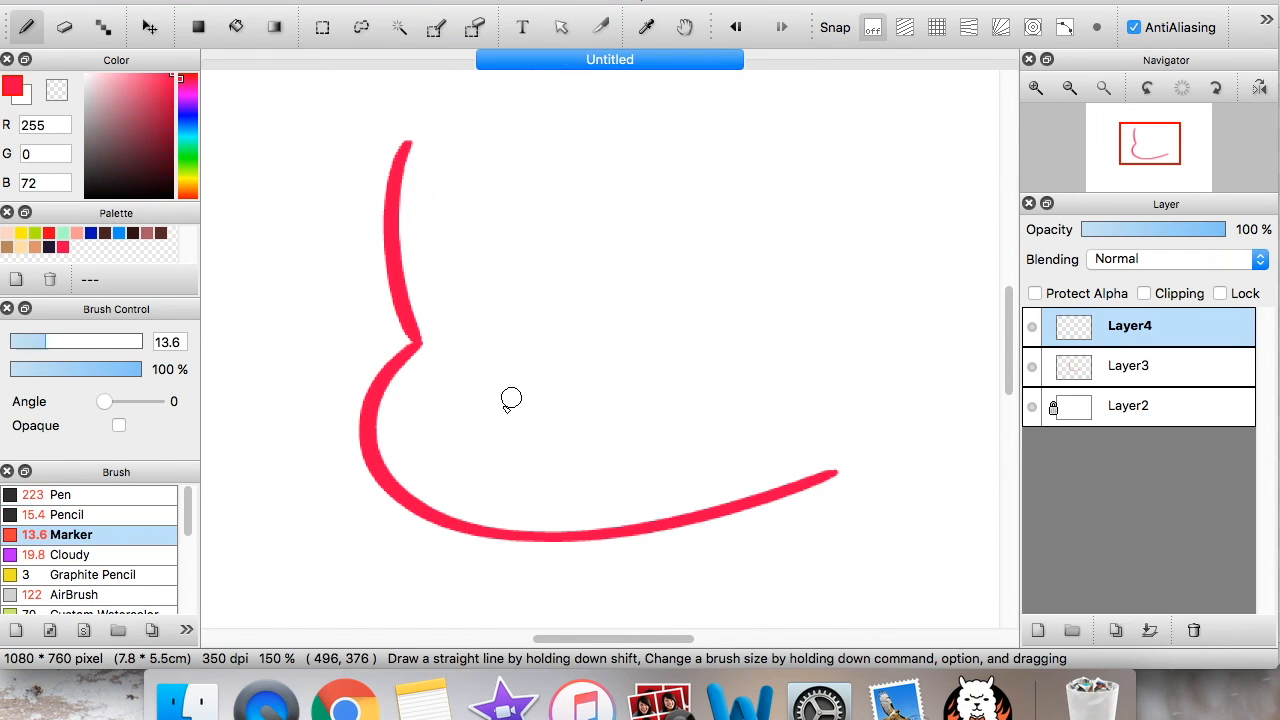
Draw an open mouth with filled corners inside the cheek outline on Layer4, using the red 13.6 px Marker
{"action": "mouse_move", "coordinate": [490, 415]}
{"action": "left_mouse_down"}
{"action": "mouse_move", "coordinate": [597, 352]}
{"action": "mouse_move", "coordinate": [687, 317]}
{"action": "mouse_move", "coordinate": [593, 357]}
{"action": "mouse_move", "coordinate": [712, 376]}
{"action": "left_mouse_up"}
{"action": "left_click_drag", "start_coordinate": [599, 353], "coordinate": [704, 374]}
{"action": "mouse_move", "coordinate": [518, 402]}
{"action": "left_mouse_down"}
{"action": "mouse_move", "coordinate": [567, 492]}
{"action": "mouse_move", "coordinate": [660, 484]}
{"action": "mouse_move", "coordinate": [681, 366]}
{"action": "left_mouse_up"}
{"action": "left_click_drag", "start_coordinate": [530, 396], "coordinate": [673, 376]}
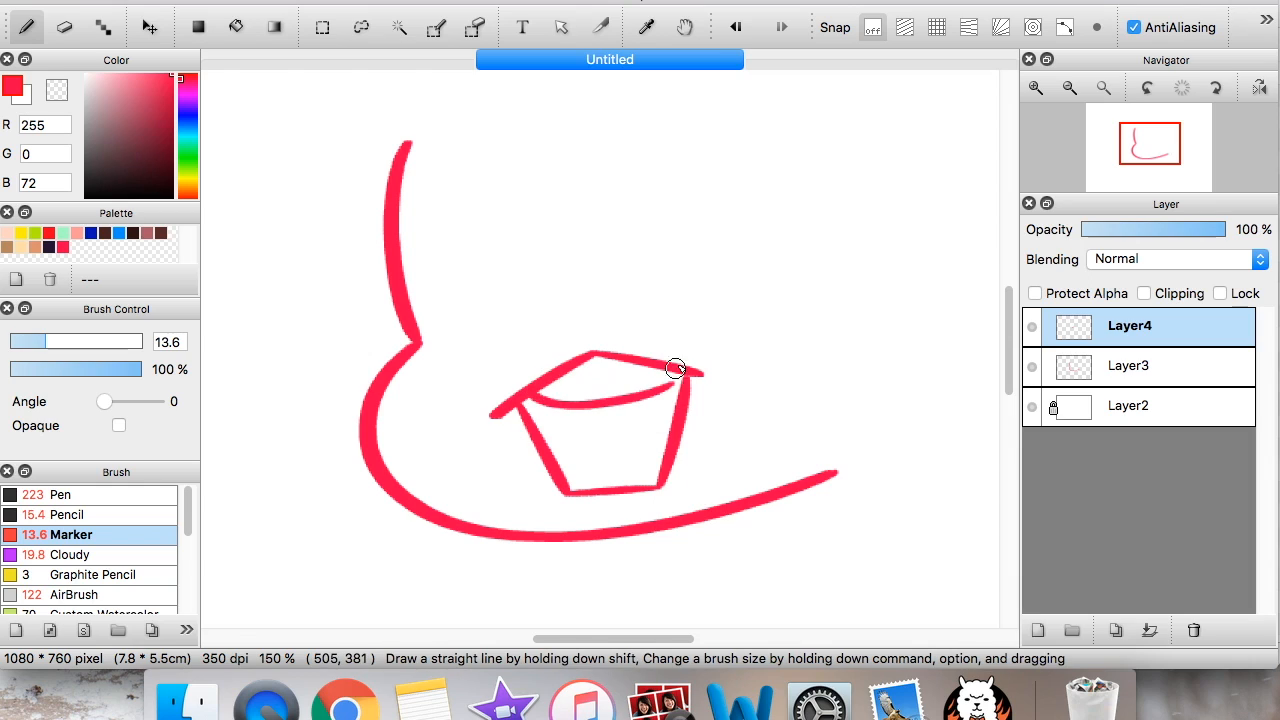
{"action": "left_click_drag", "start_coordinate": [540, 415], "coordinate": [537, 417]}
Draw the eye above the mouth's far corner with a filled pupil and a thick arched upper lid, undoing the rejected lid strokes
{"action": "mouse_move", "coordinate": [683, 240]}
{"action": "left_mouse_down"}
{"action": "mouse_move", "coordinate": [702, 232]}
{"action": "mouse_move", "coordinate": [693, 248]}
{"action": "left_mouse_up"}
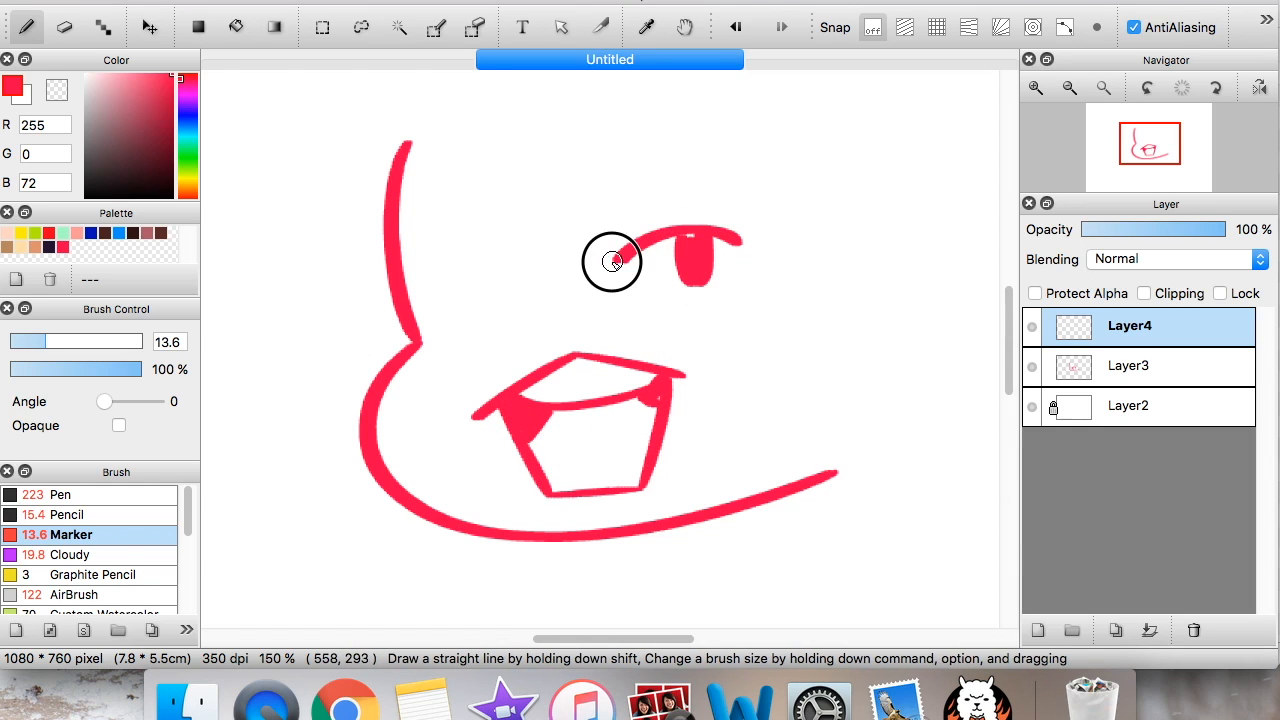
{"action": "left_click_drag", "start_coordinate": [612, 261], "coordinate": [736, 234]}
{"action": "key", "text": "super+z"}
{"action": "left_click_drag", "start_coordinate": [614, 264], "coordinate": [740, 247]}
{"action": "key", "text": "super+z"}
{"action": "left_click_drag", "start_coordinate": [606, 266], "coordinate": [739, 245]}
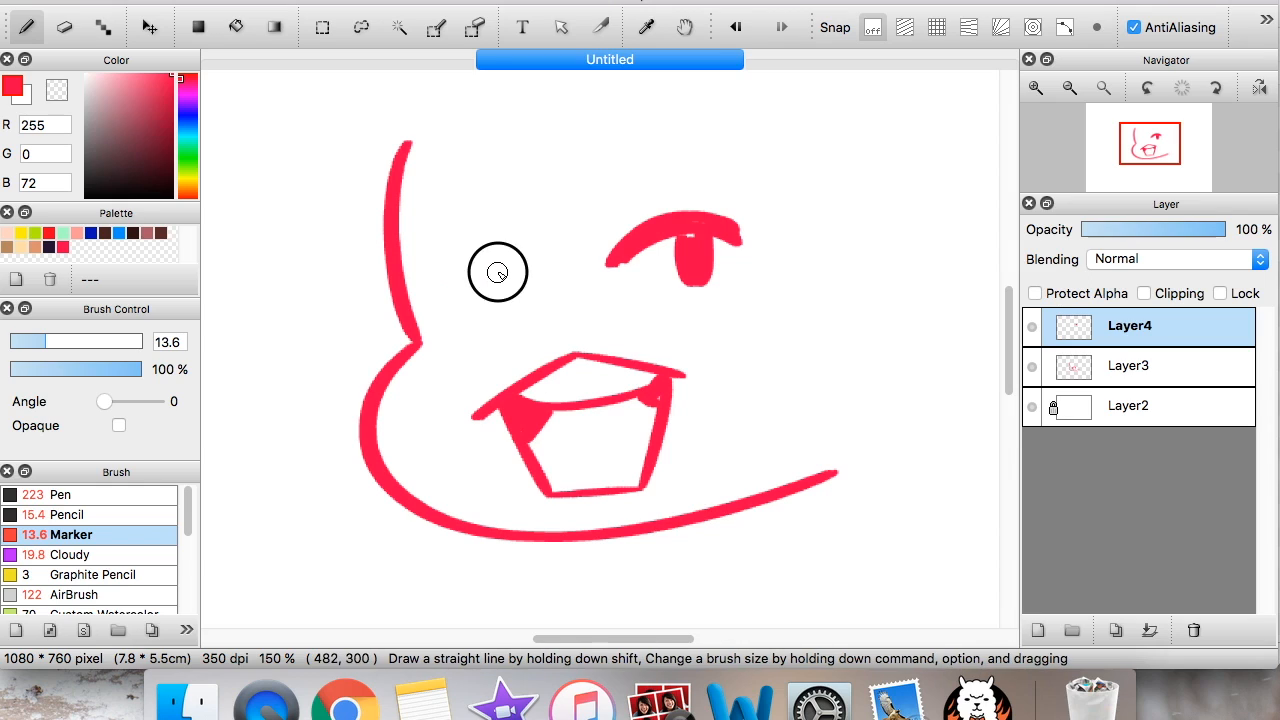
Draw the second eye beside the face outline with an arched lid and filled pupil, and add short marks beneath both eyes
{"action": "left_click_drag", "start_coordinate": [406, 266], "coordinate": [489, 264]}
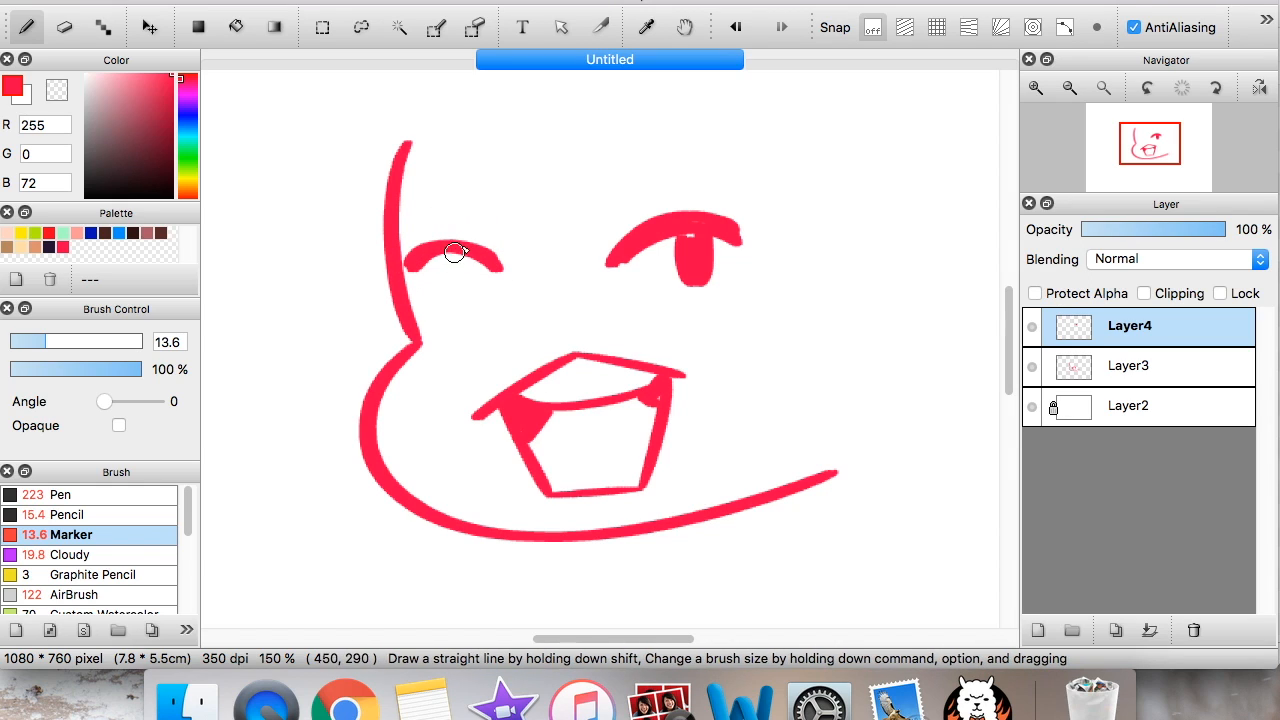
{"action": "mouse_move", "coordinate": [410, 268]}
{"action": "left_mouse_down"}
{"action": "mouse_move", "coordinate": [488, 254]}
{"action": "mouse_move", "coordinate": [477, 266]}
{"action": "mouse_move", "coordinate": [468, 250]}
{"action": "left_mouse_up"}
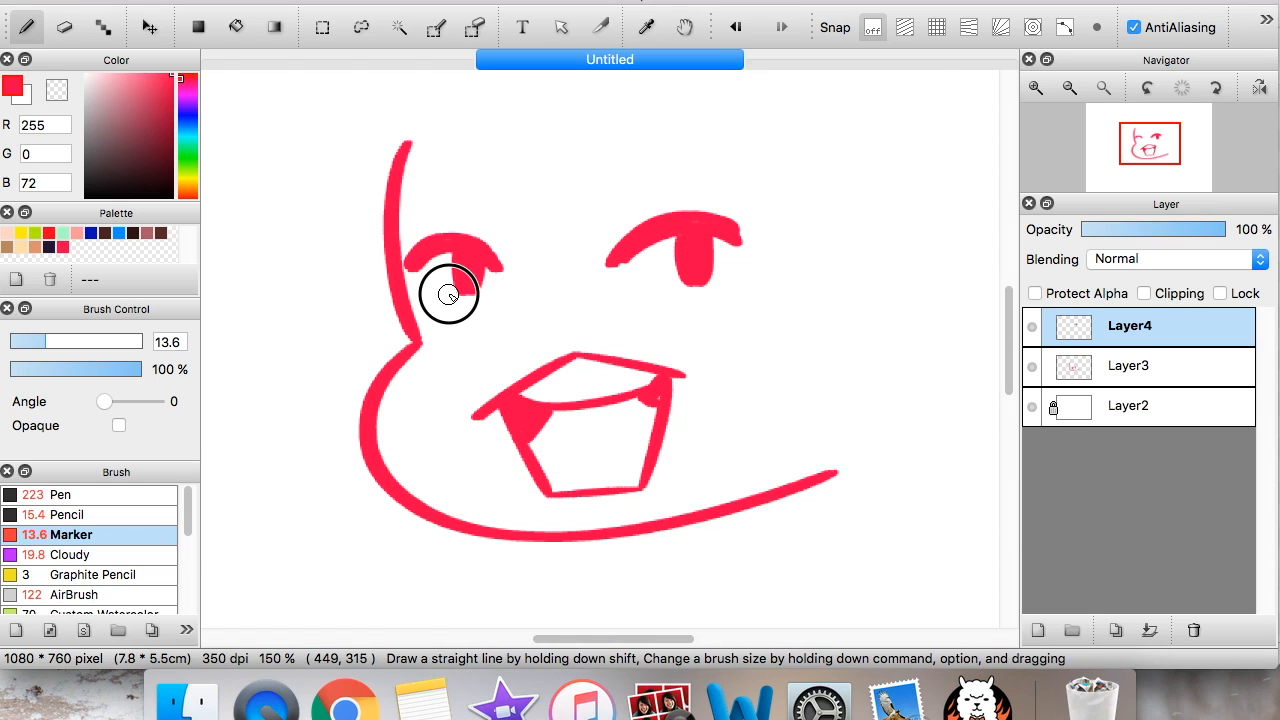
{"action": "left_click_drag", "start_coordinate": [437, 310], "coordinate": [451, 305]}
{"action": "left_click_drag", "start_coordinate": [727, 274], "coordinate": [742, 271]}
Draw a small nose mark between the eyes and the mouth
{"action": "left_click", "coordinate": [1070, 88]}
{"action": "left_click", "coordinate": [1070, 88]}
{"action": "left_click", "coordinate": [1036, 88]}
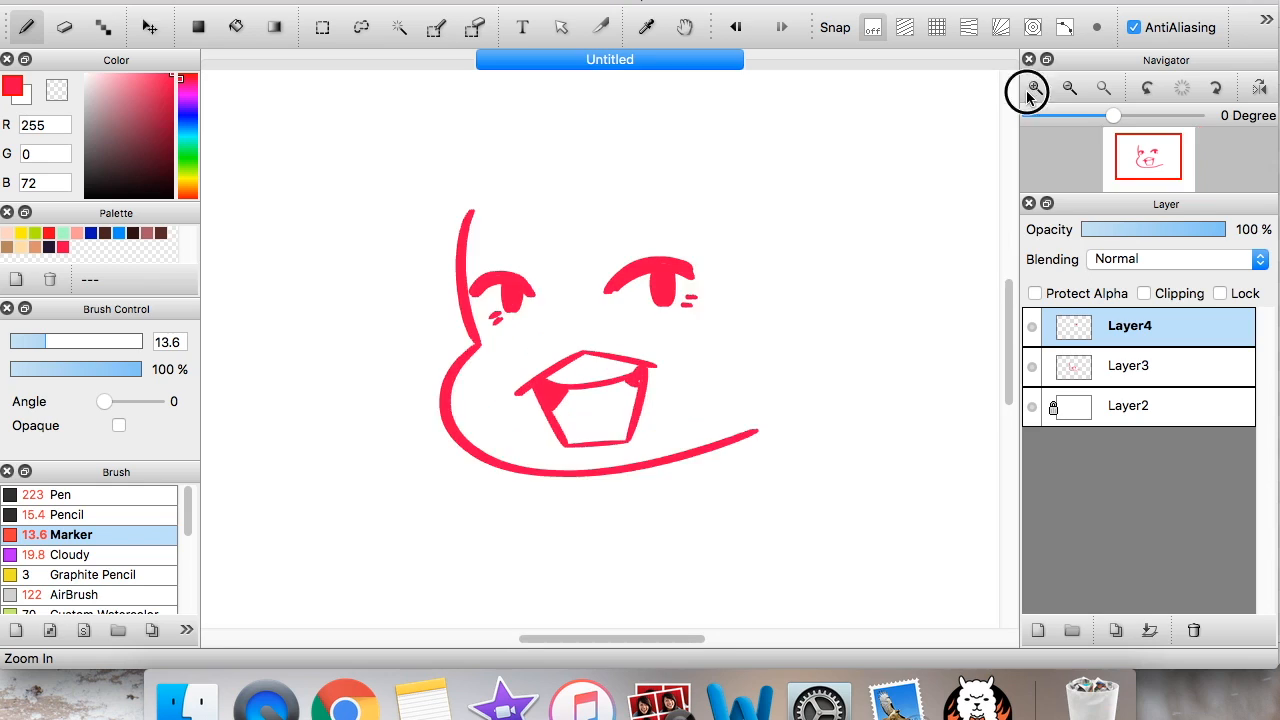
{"action": "mouse_move", "coordinate": [544, 313]}
{"action": "left_mouse_down"}
{"action": "mouse_move", "coordinate": [546, 332]}
{"action": "mouse_move", "coordinate": [560, 331]}
{"action": "left_mouse_up"}
Merge the face drawing into the layer below and draw pointed bangs and curved side locks of hair on a new layer
{"action": "left_click", "coordinate": [1150, 630]}
{"action": "left_click", "coordinate": [1038, 630]}
{"action": "mouse_move", "coordinate": [639, 124]}
{"action": "left_mouse_down"}
{"action": "mouse_move", "coordinate": [522, 258]}
{"action": "mouse_move", "coordinate": [567, 147]}
{"action": "mouse_move", "coordinate": [289, 301]}
{"action": "mouse_move", "coordinate": [409, 199]}
{"action": "mouse_move", "coordinate": [557, 113]}
{"action": "mouse_move", "coordinate": [684, 139]}
{"action": "mouse_move", "coordinate": [639, 120]}
{"action": "mouse_move", "coordinate": [806, 223]}
{"action": "mouse_move", "coordinate": [903, 226]}
{"action": "mouse_move", "coordinate": [900, 237]}
{"action": "mouse_move", "coordinate": [828, 163]}
{"action": "left_mouse_up"}
{"action": "left_click_drag", "start_coordinate": [1010, 341], "coordinate": [1010, 352]}
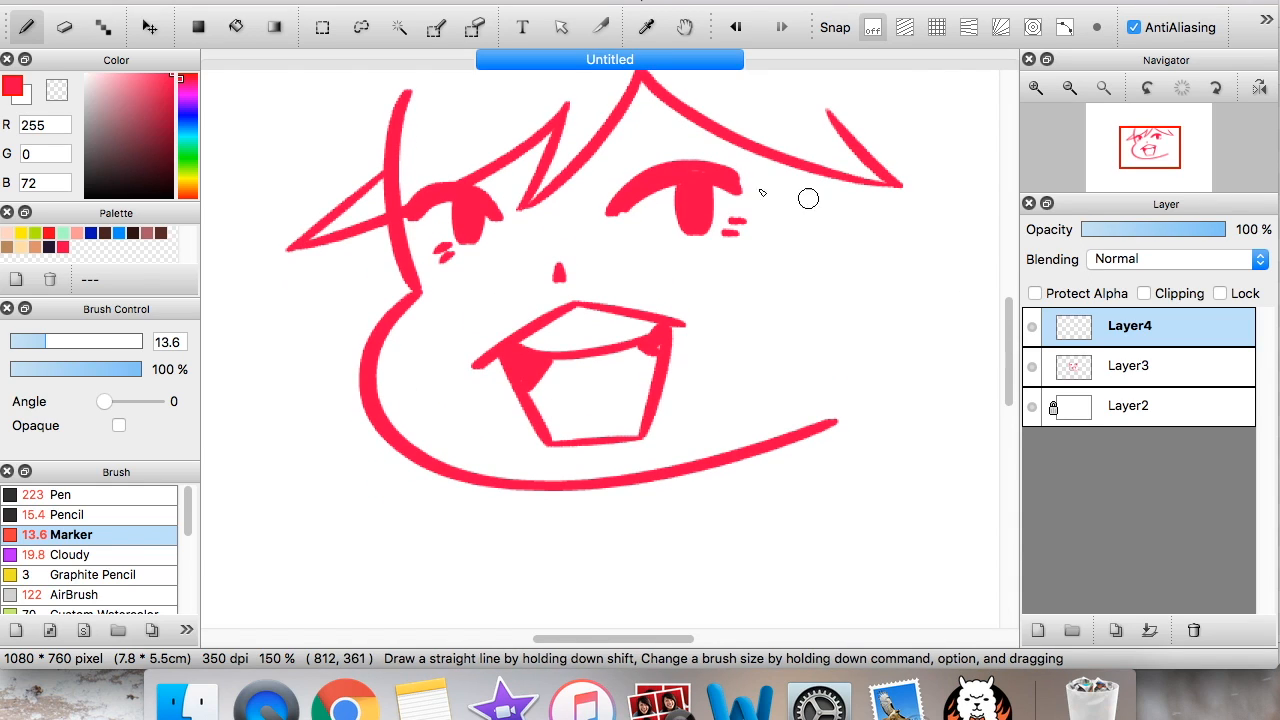
{"action": "mouse_move", "coordinate": [758, 157]}
{"action": "left_mouse_down"}
{"action": "mouse_move", "coordinate": [747, 597]}
{"action": "mouse_move", "coordinate": [744, 575]}
{"action": "mouse_move", "coordinate": [769, 578]}
{"action": "mouse_move", "coordinate": [744, 590]}
{"action": "mouse_move", "coordinate": [820, 257]}
{"action": "left_mouse_up"}
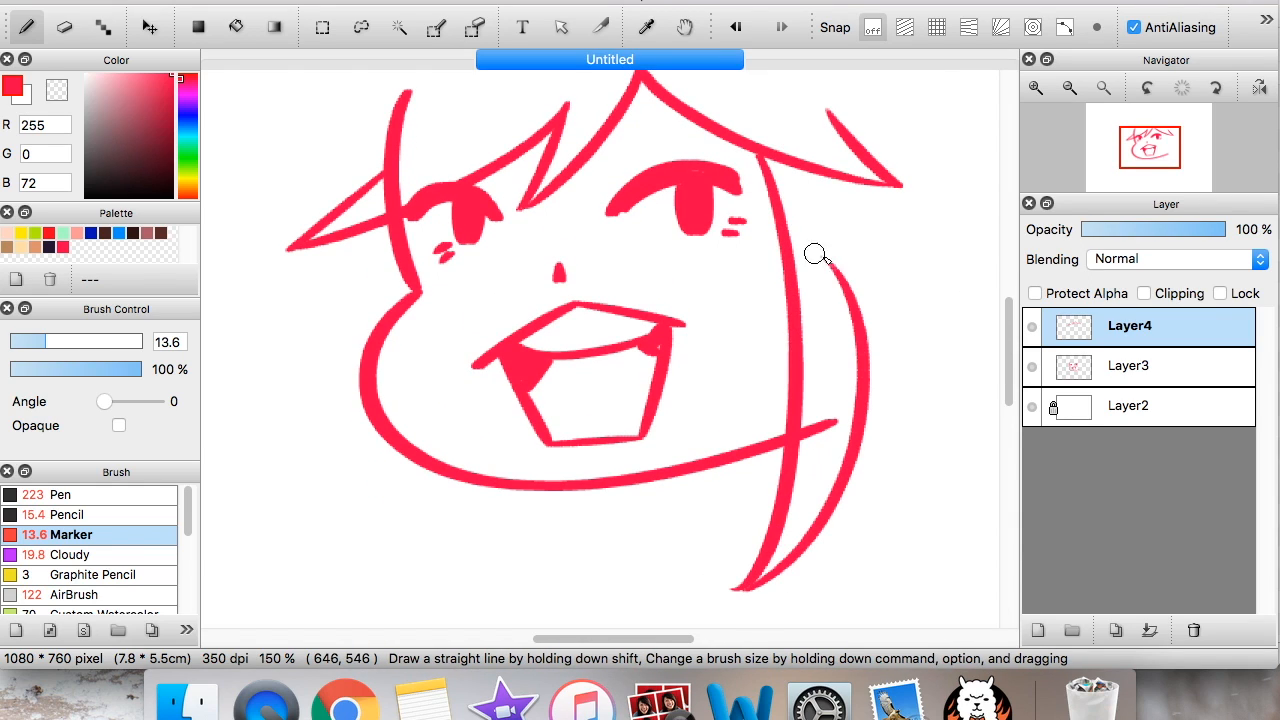
{"action": "left_click", "coordinate": [1069, 88]}
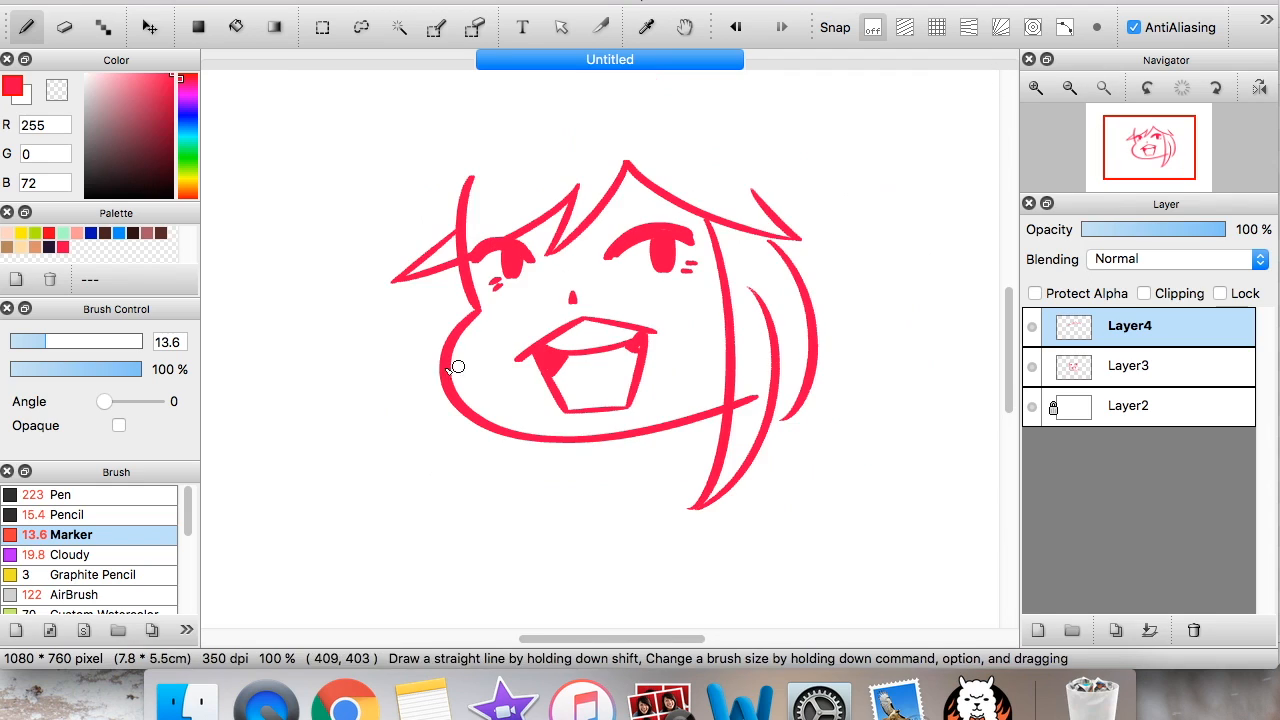